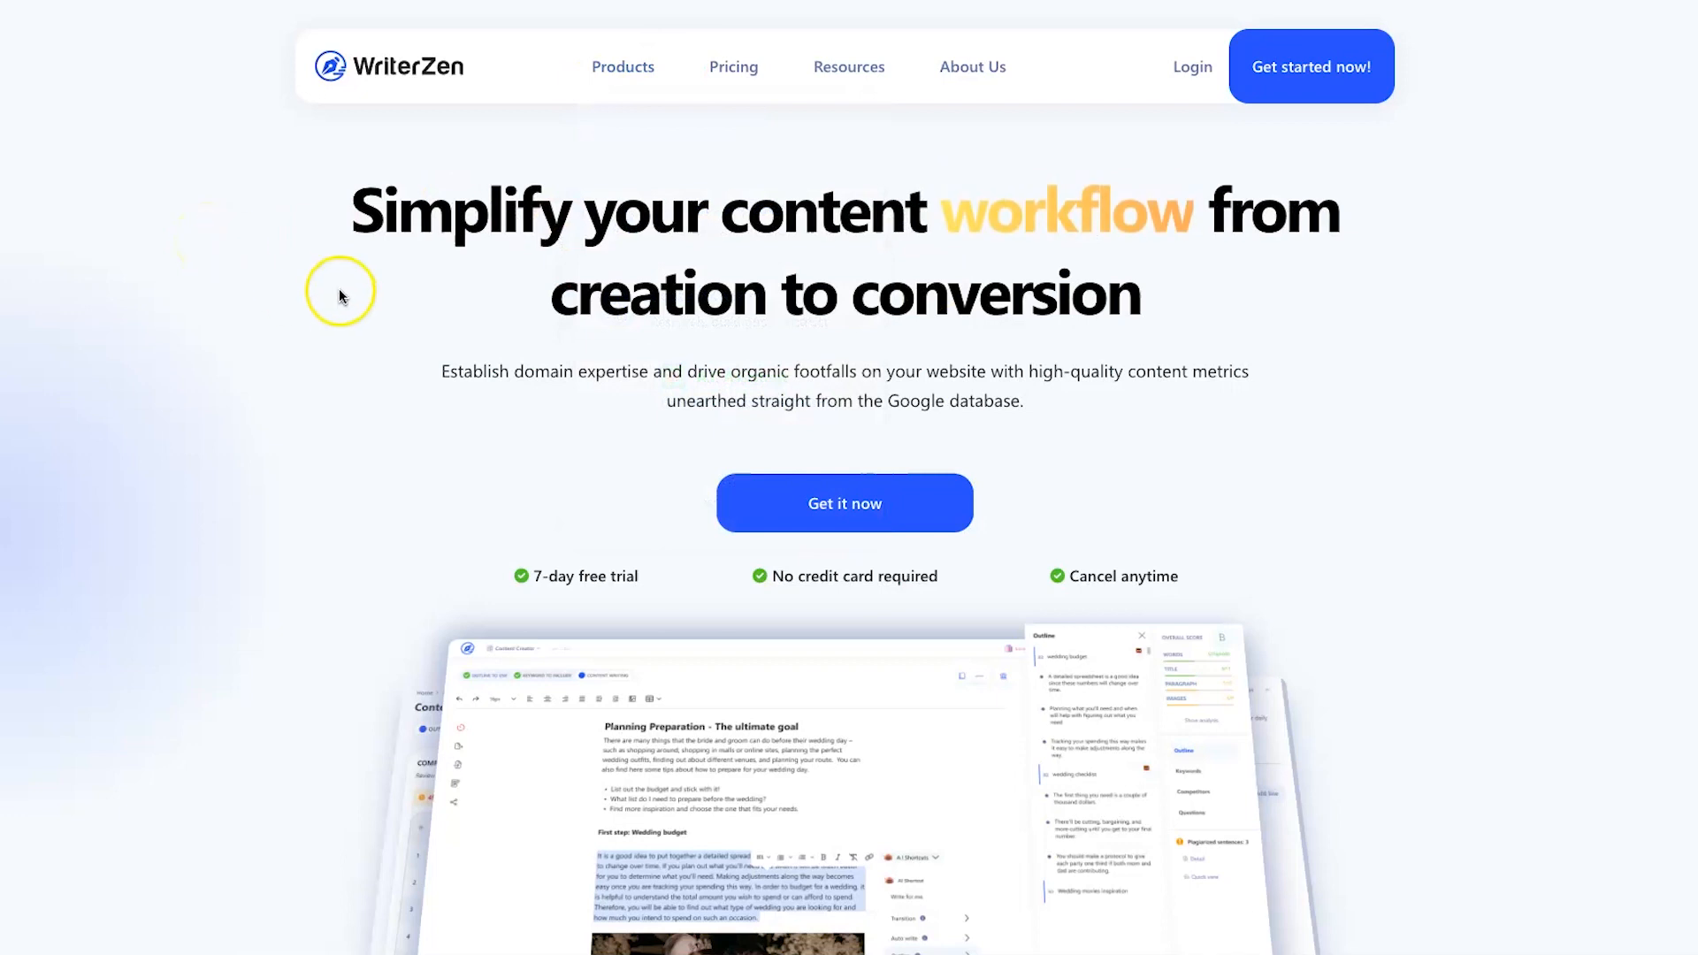
- Open WriterZen's pricing page and compare monthly and yearly billing for all plans
mouse_move(604, 71)
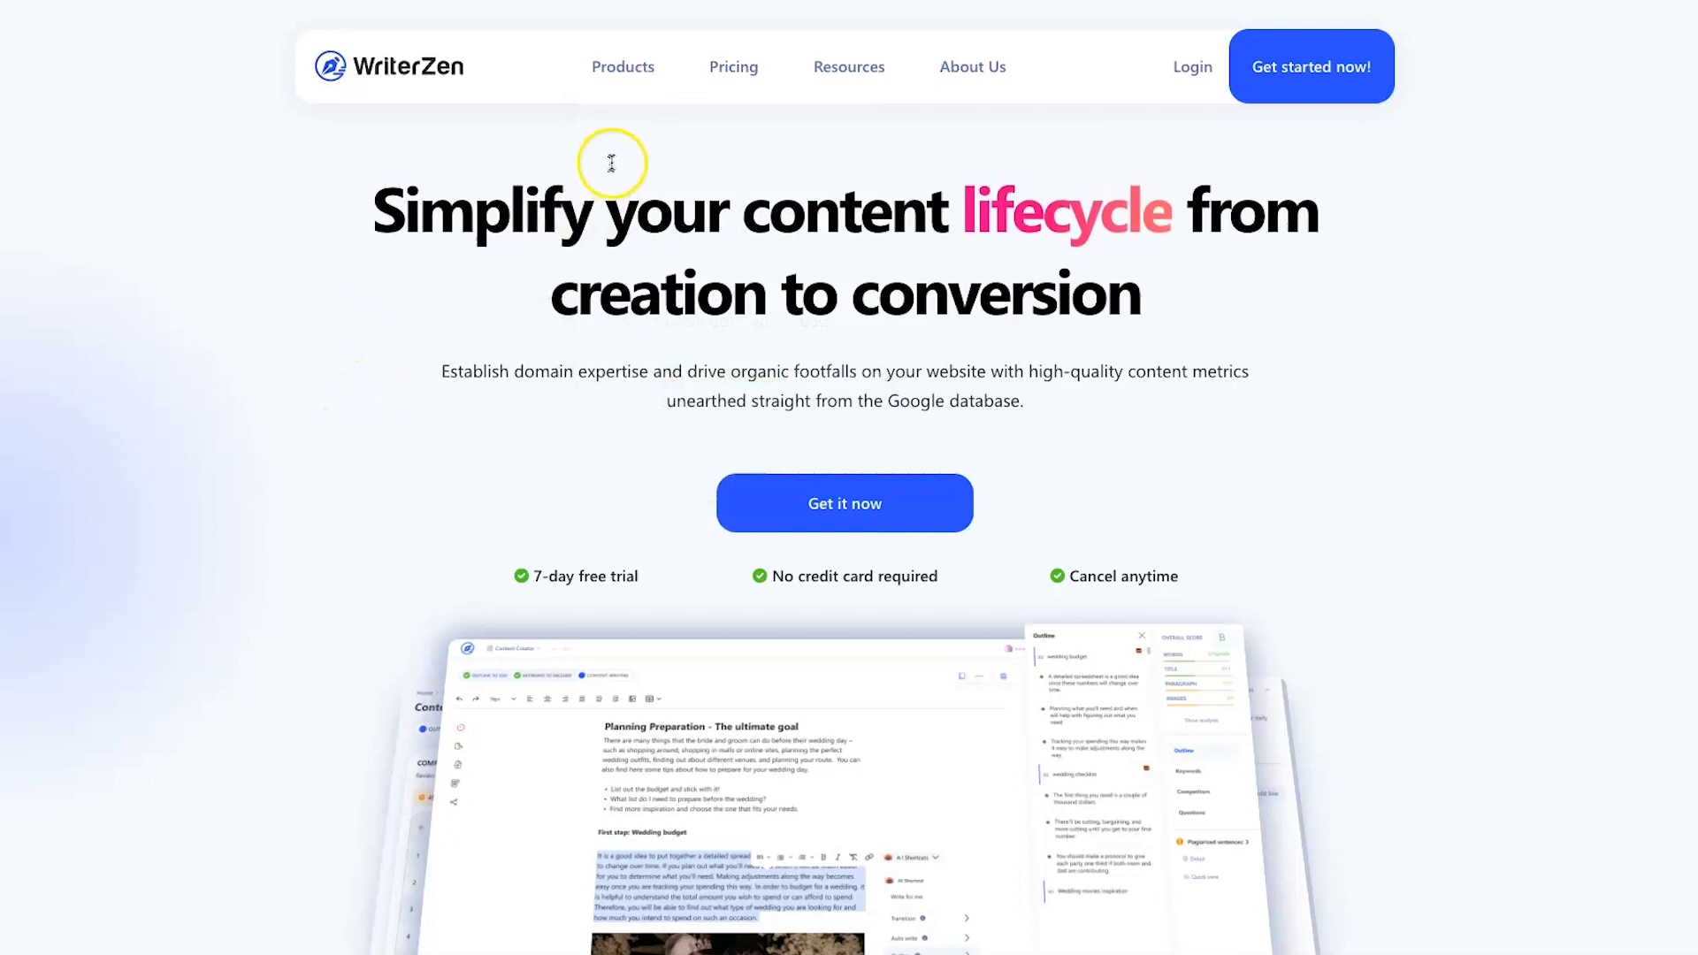
left_click(733, 72)
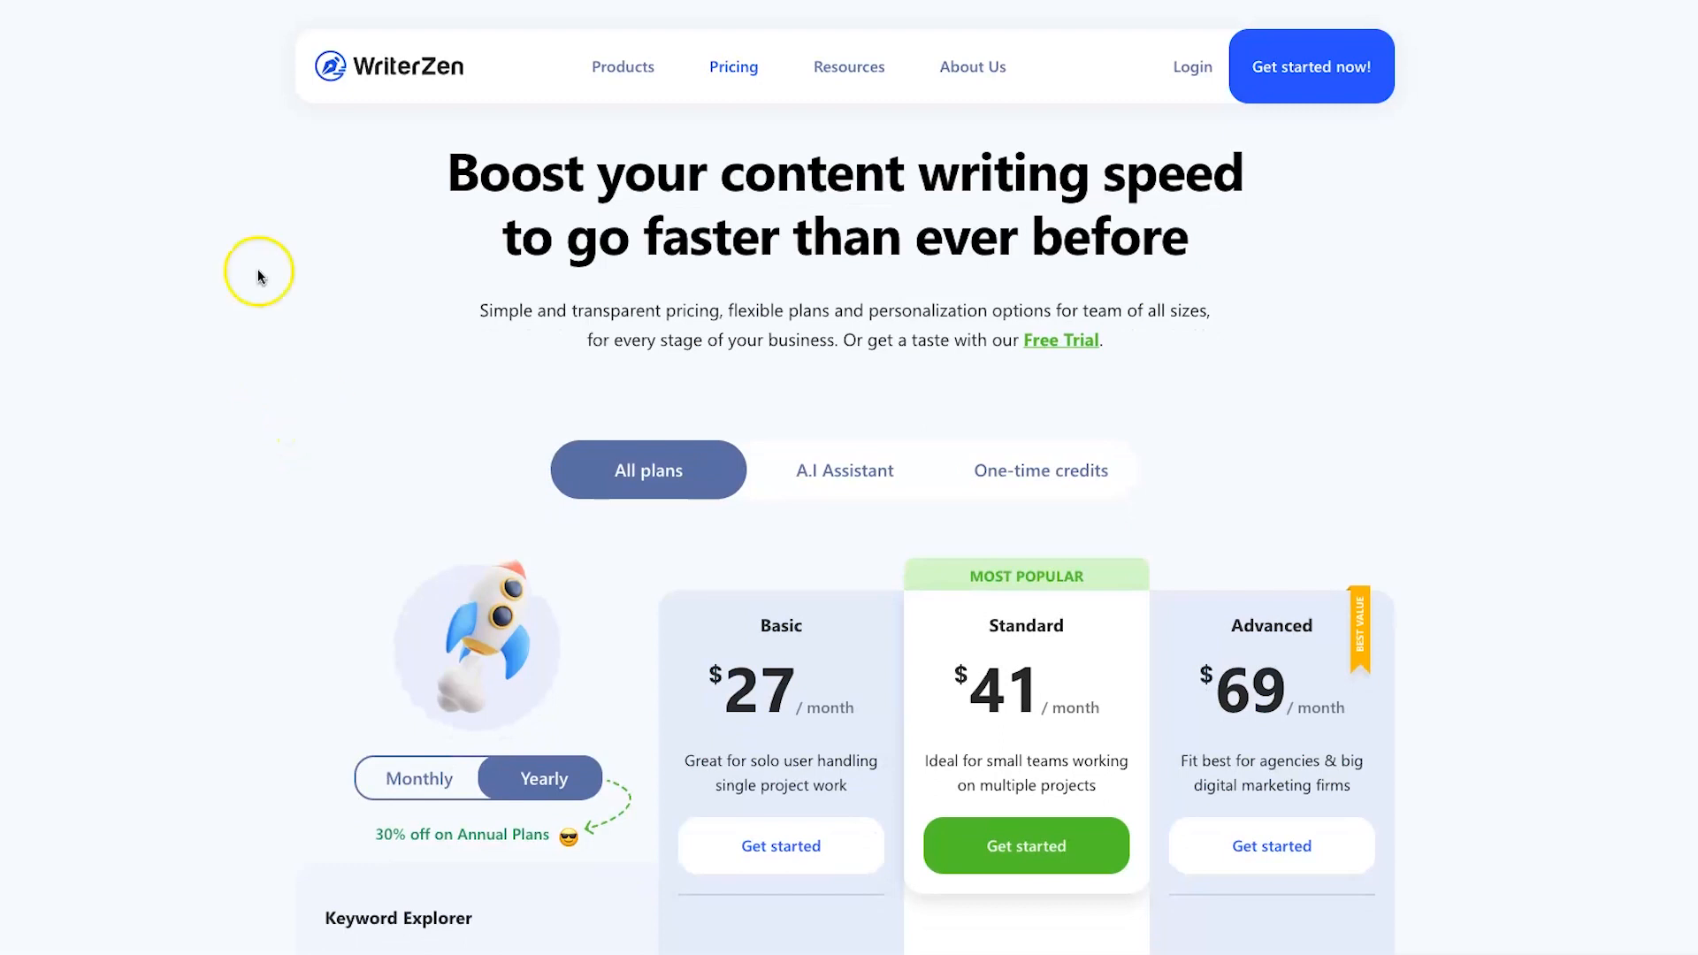
scroll(133, 411, "down", 1)
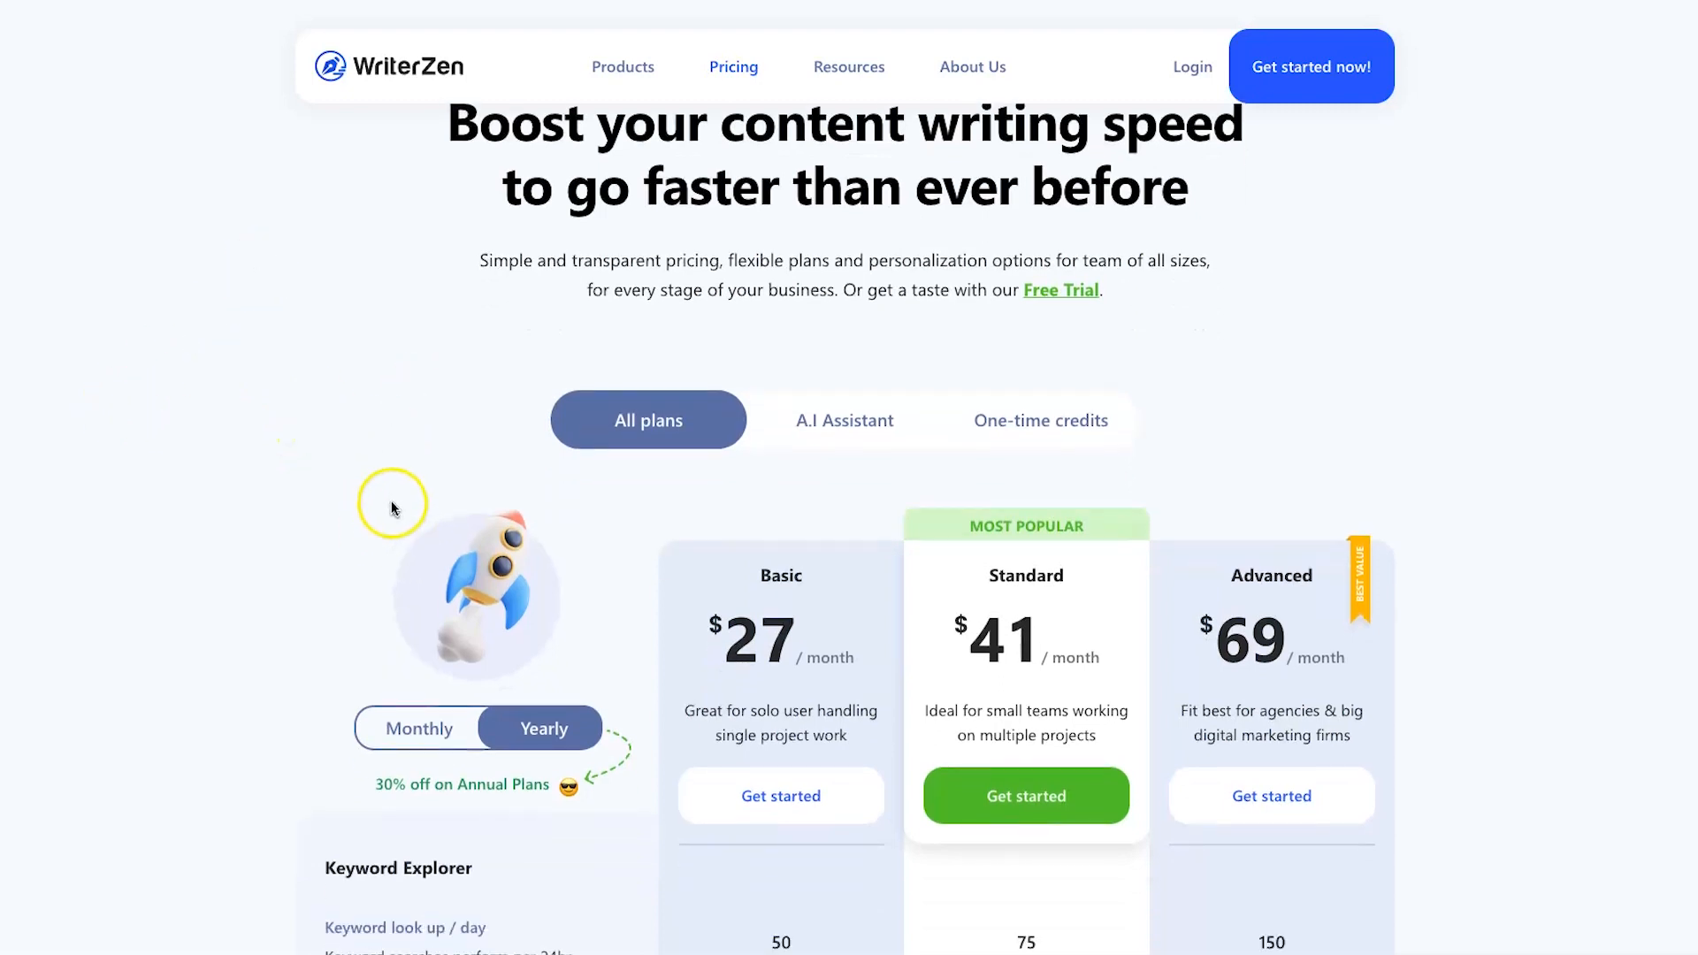
scroll(393, 509, "up", 1)
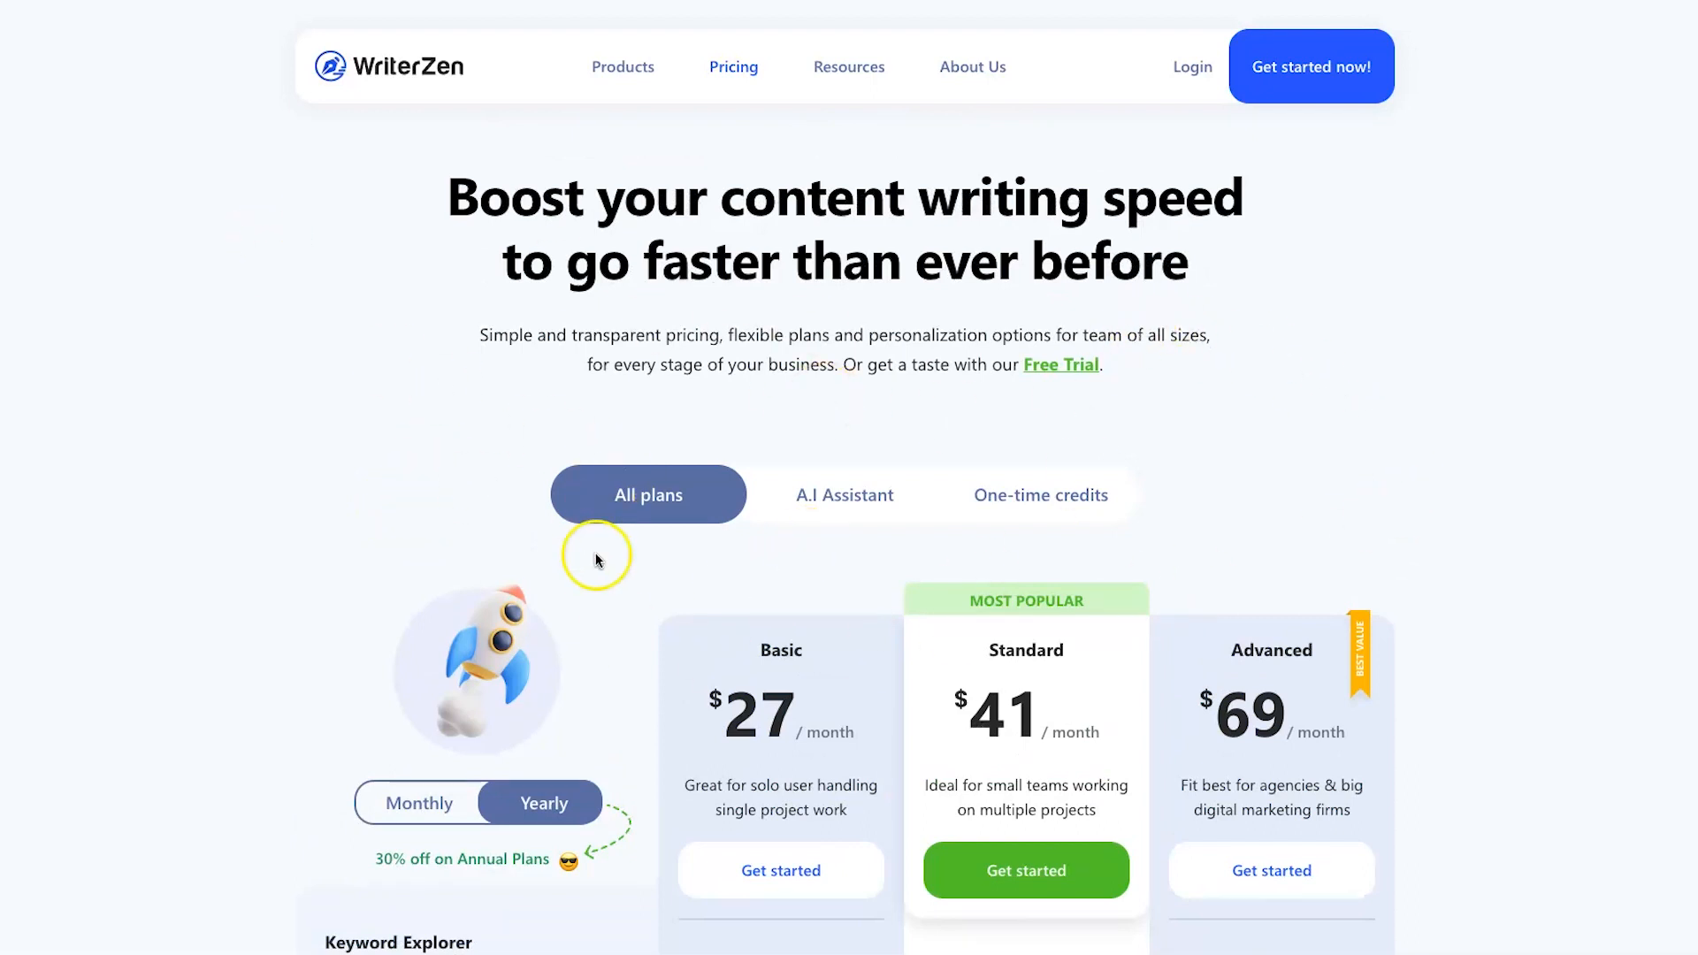
scroll(583, 601, "down", 1)
left_click(389, 803)
left_click(512, 798)
- View the A.I Assistant and One-time credits pricing, and return to the All plans comparison
left_click(838, 478)
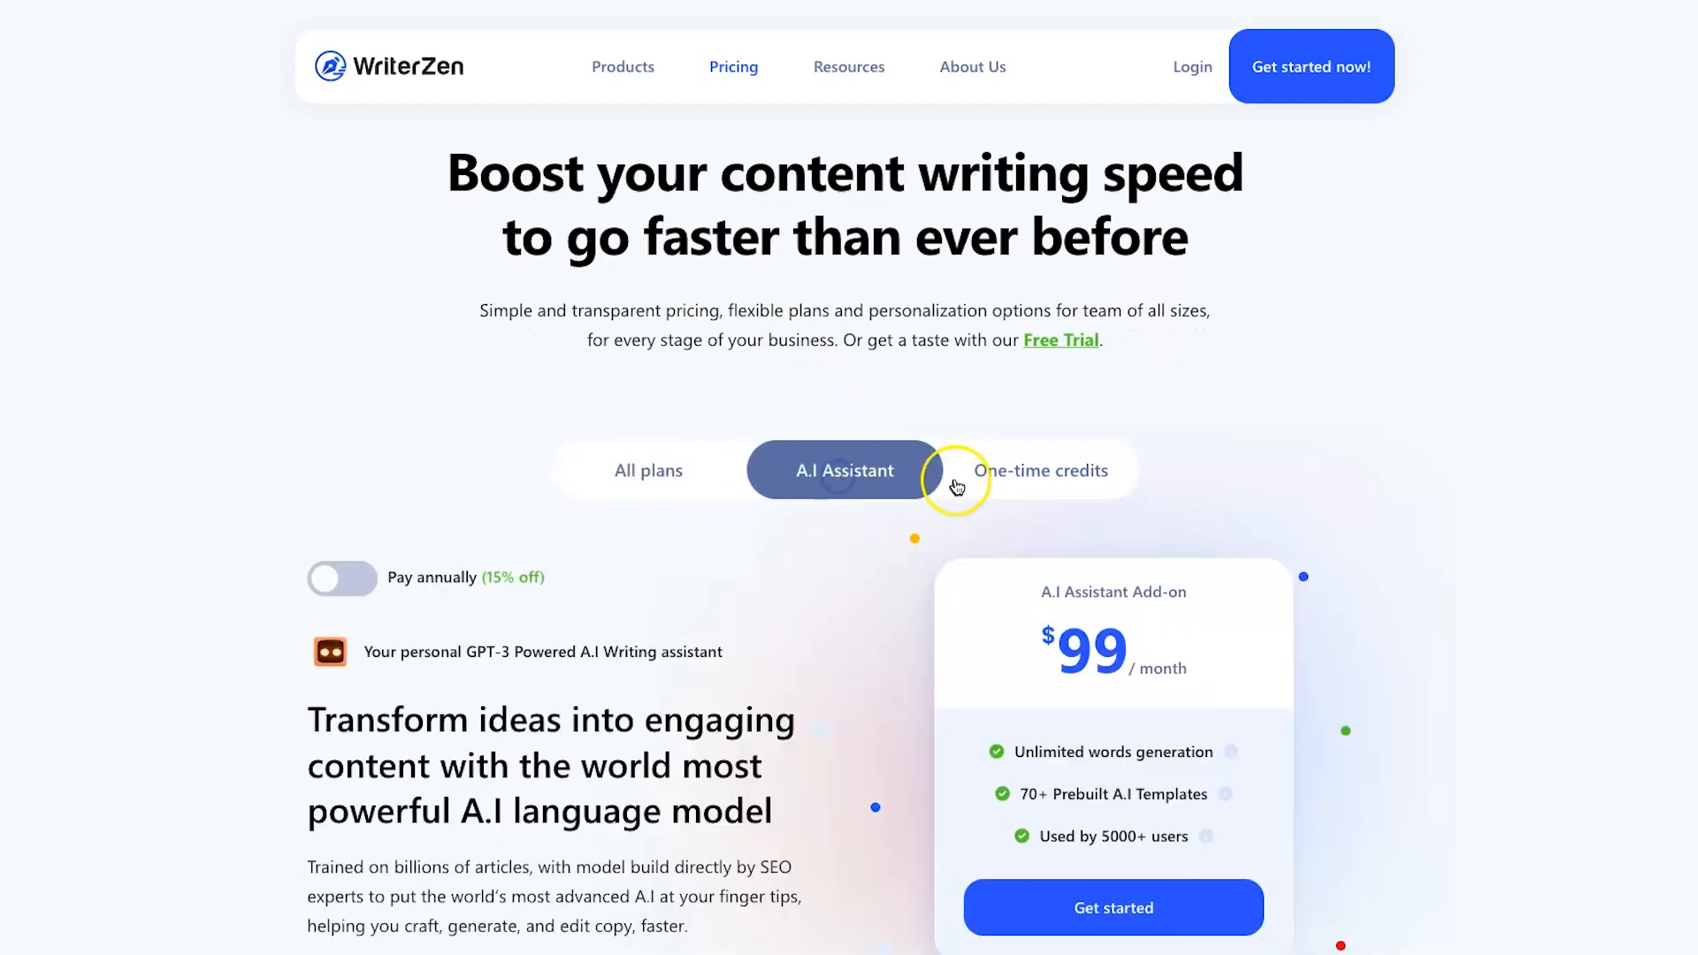
left_click(995, 483)
left_click(674, 478)
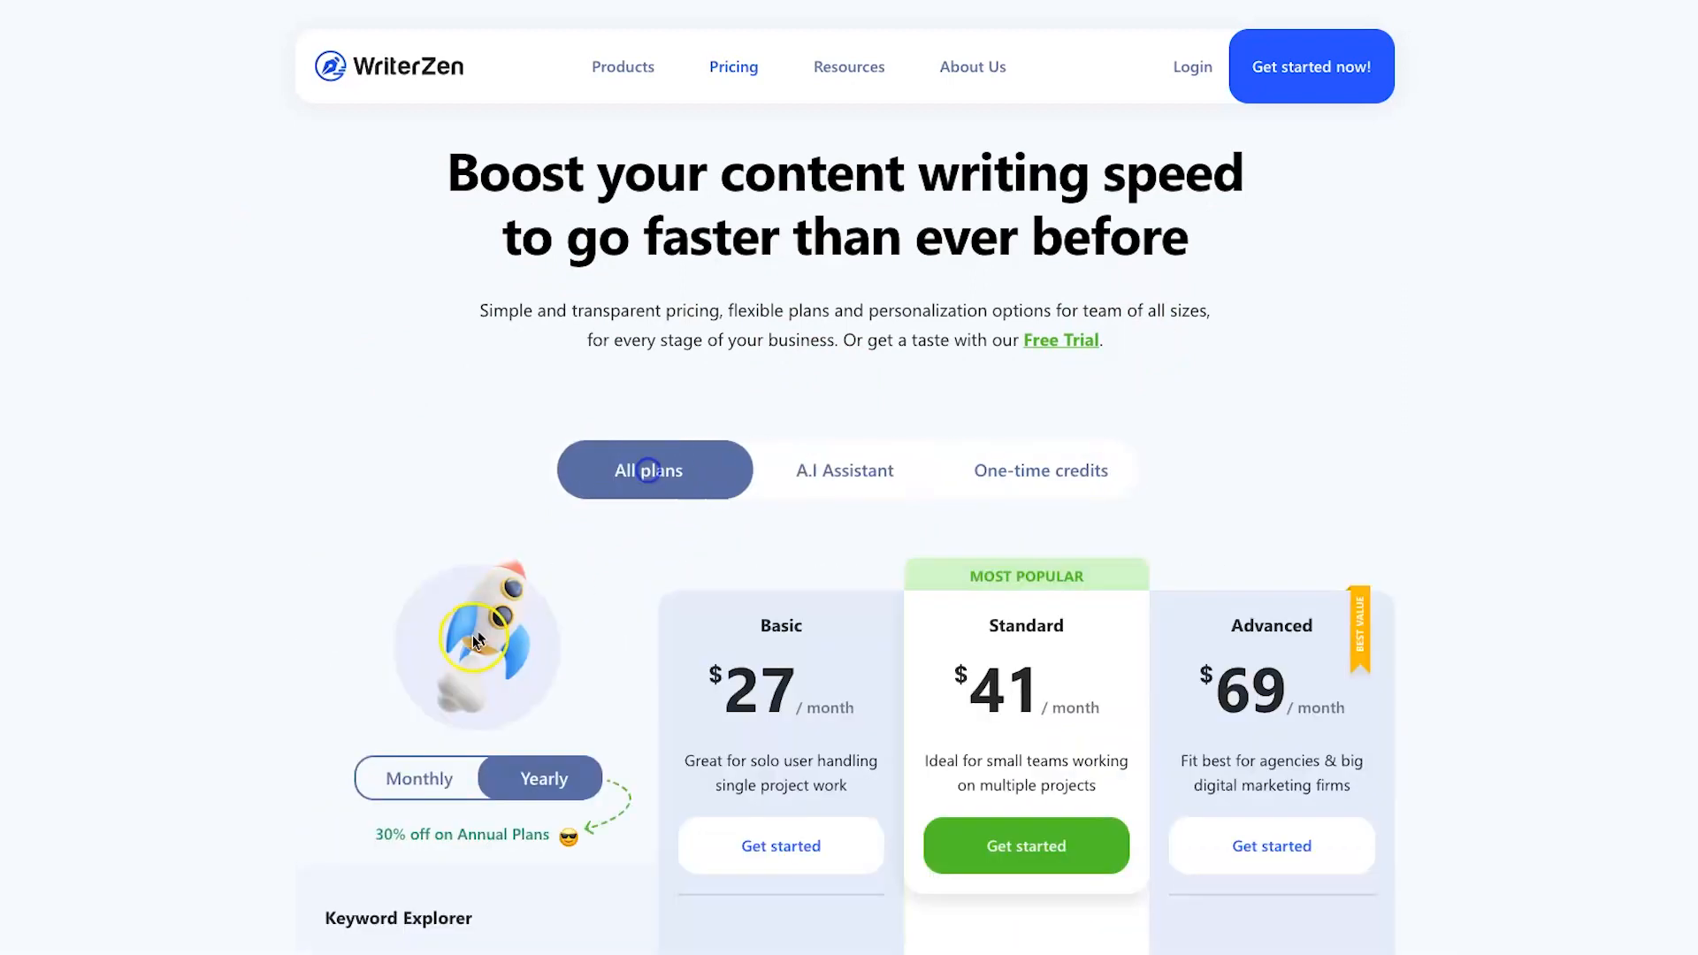
scroll(478, 629, "down", 3)
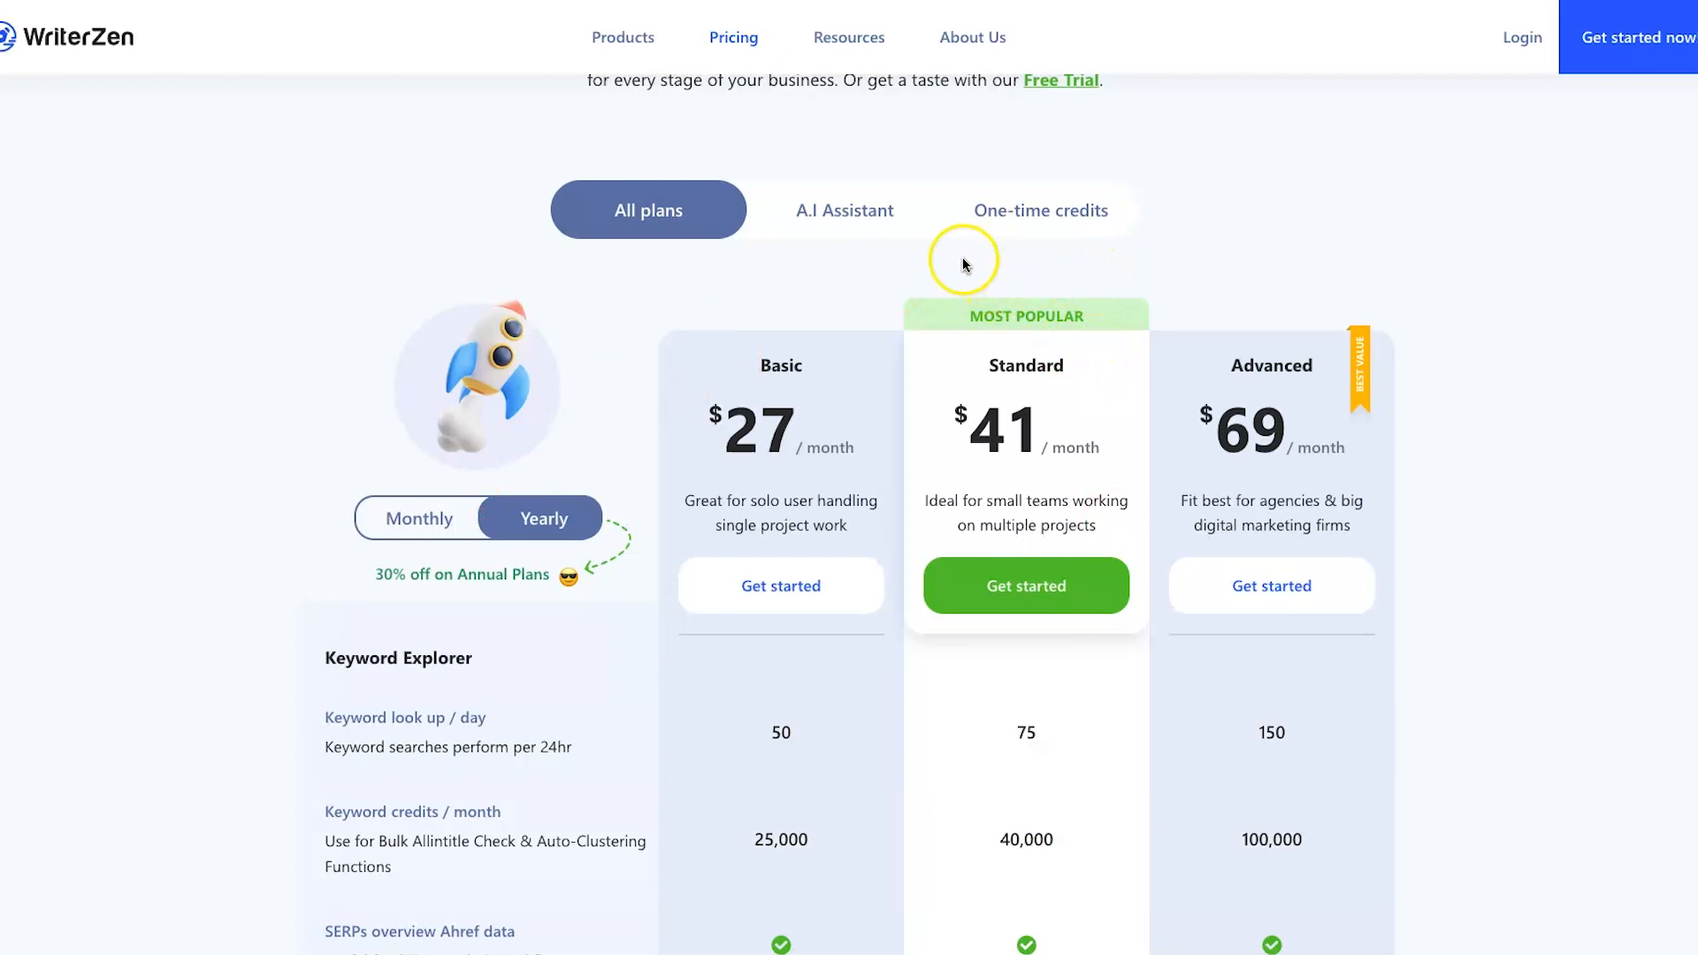
scroll(946, 270, "up", 3)
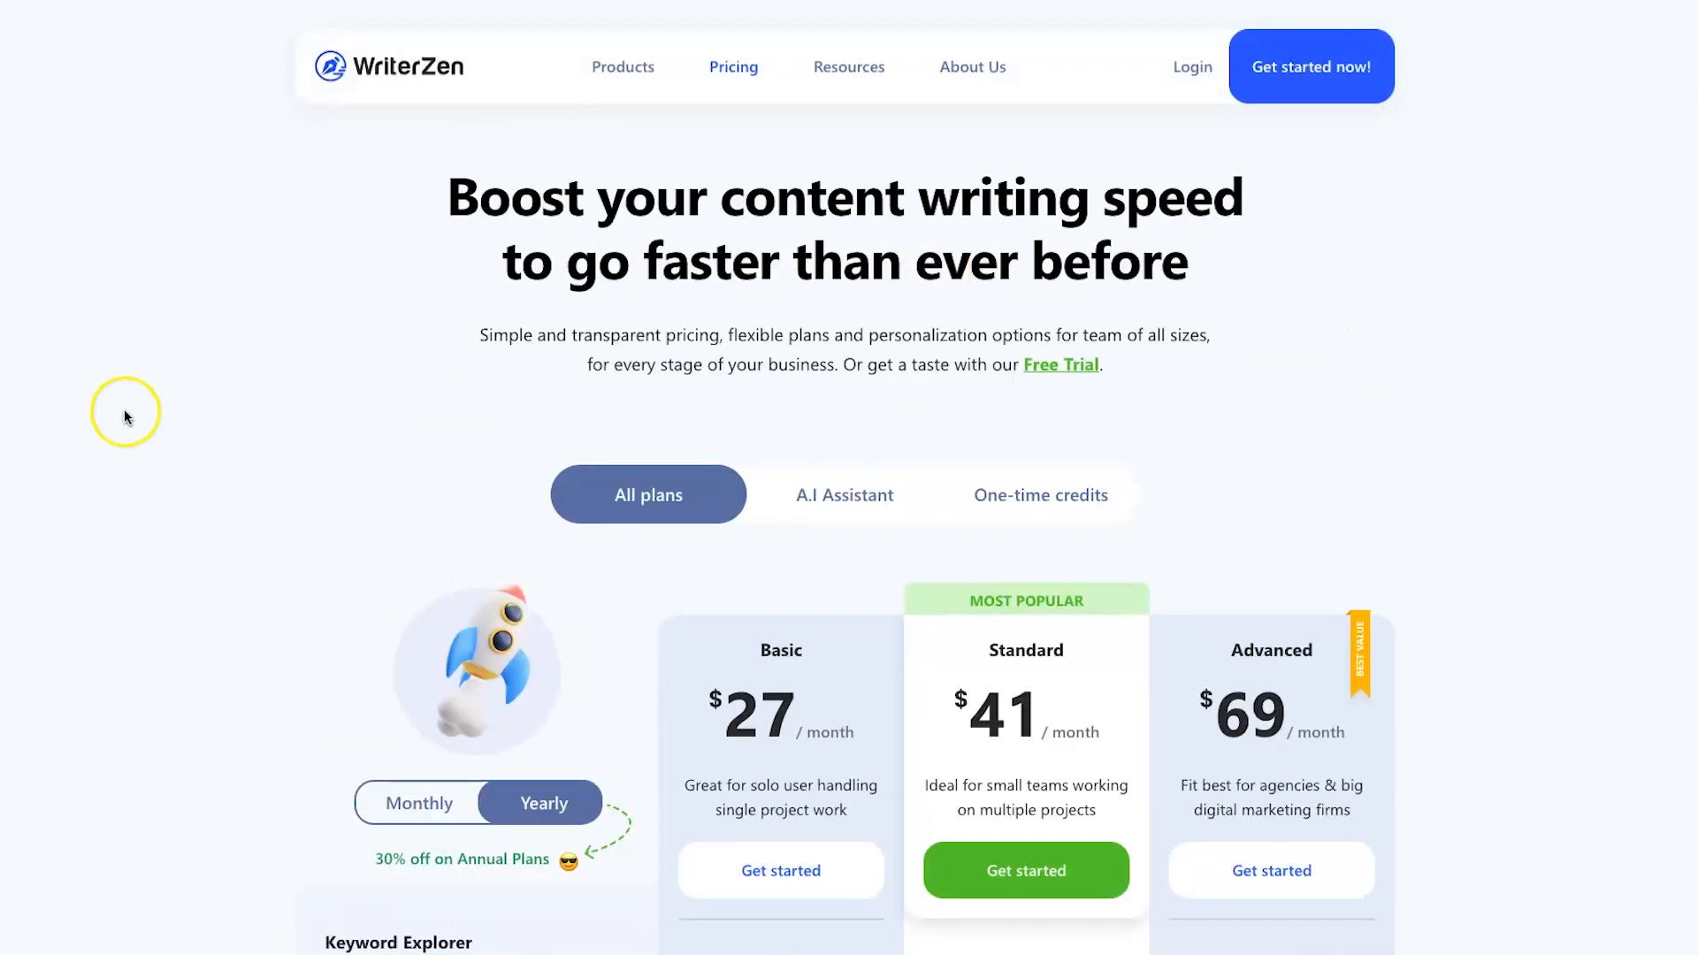
- Switch to WriterZen's AppSumo deal page and examine the Single, Double and Multiple plans
left_click(244, 291)
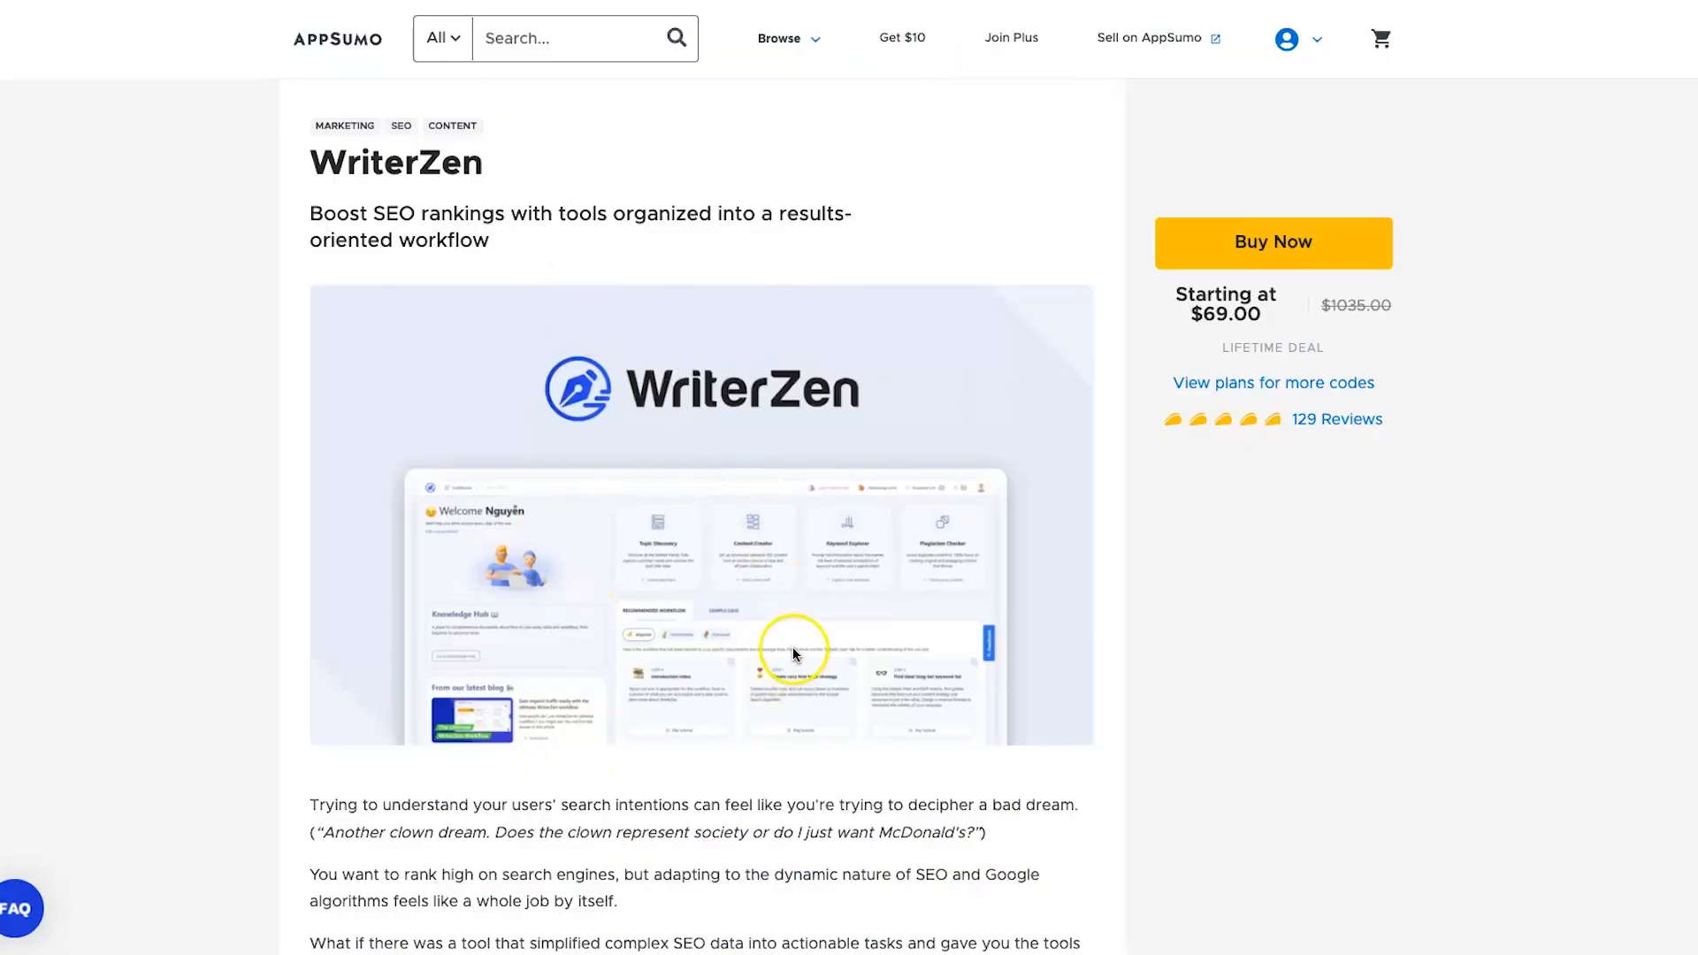
scroll(793, 653, "down", 20)
scroll(789, 661, "down", 20)
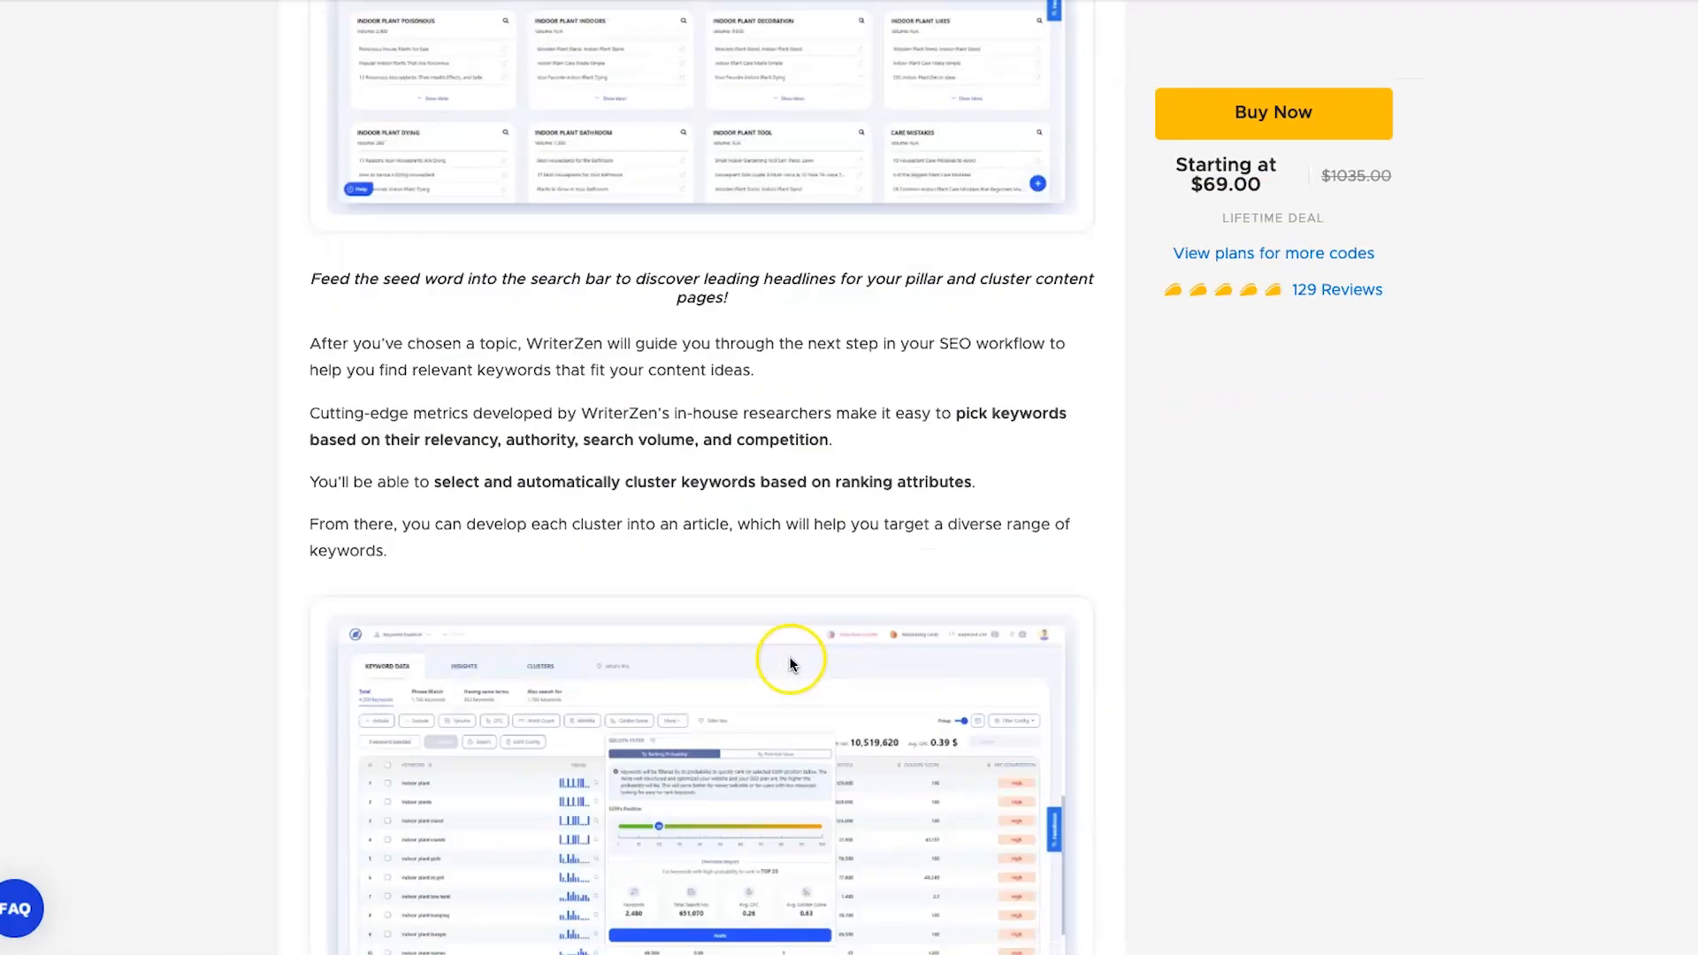
scroll(789, 665, "down", 16)
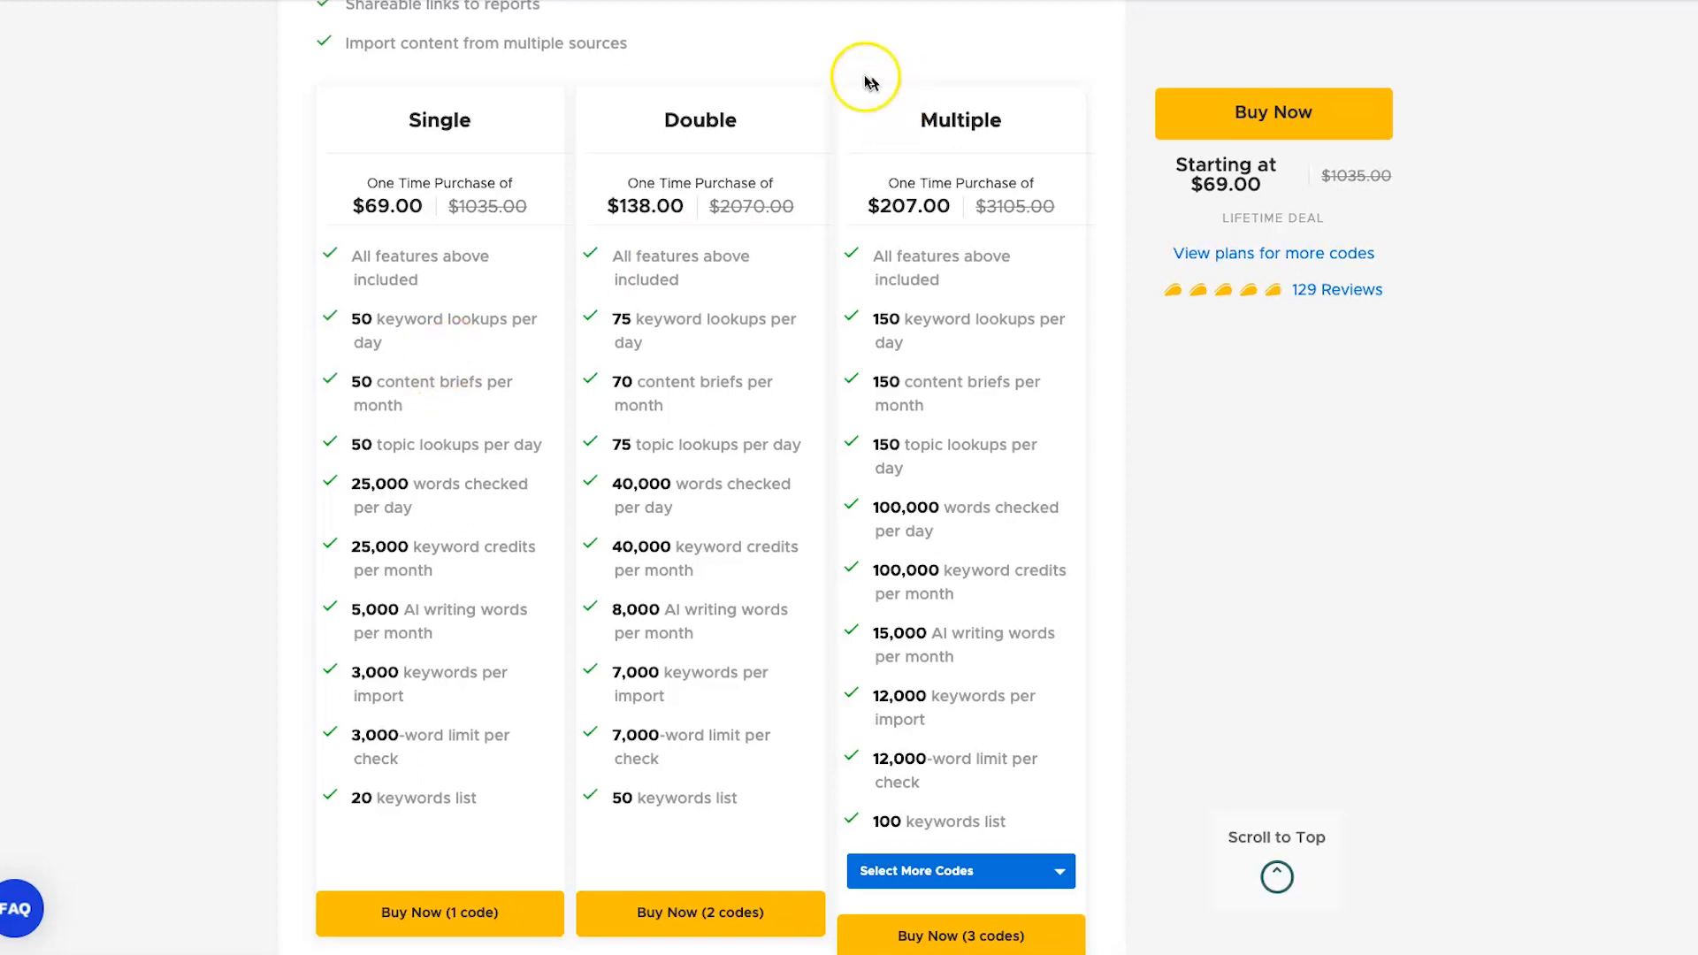
left_click_drag(642, 110, 733, 115)
left_click(890, 114)
left_click_drag(891, 114, 1061, 121)
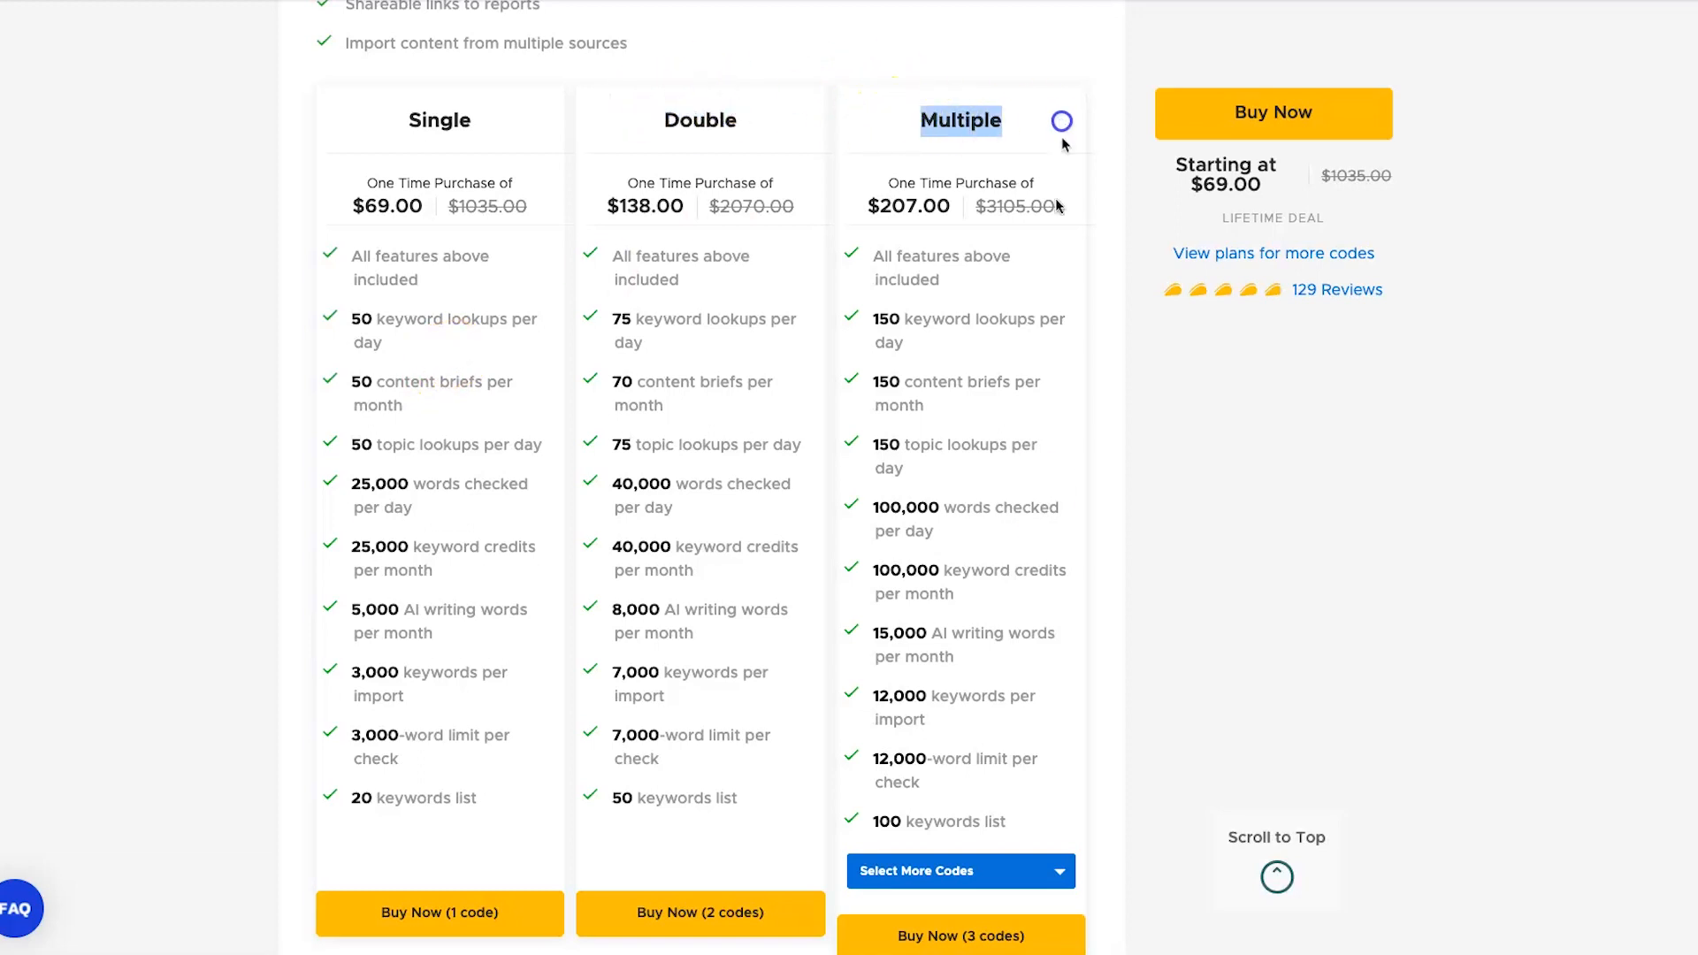
- Select 4 codes for the Multiple plan and compare its limits with the Single and Double plans
left_click(1045, 869)
scroll(998, 878, "down", 2)
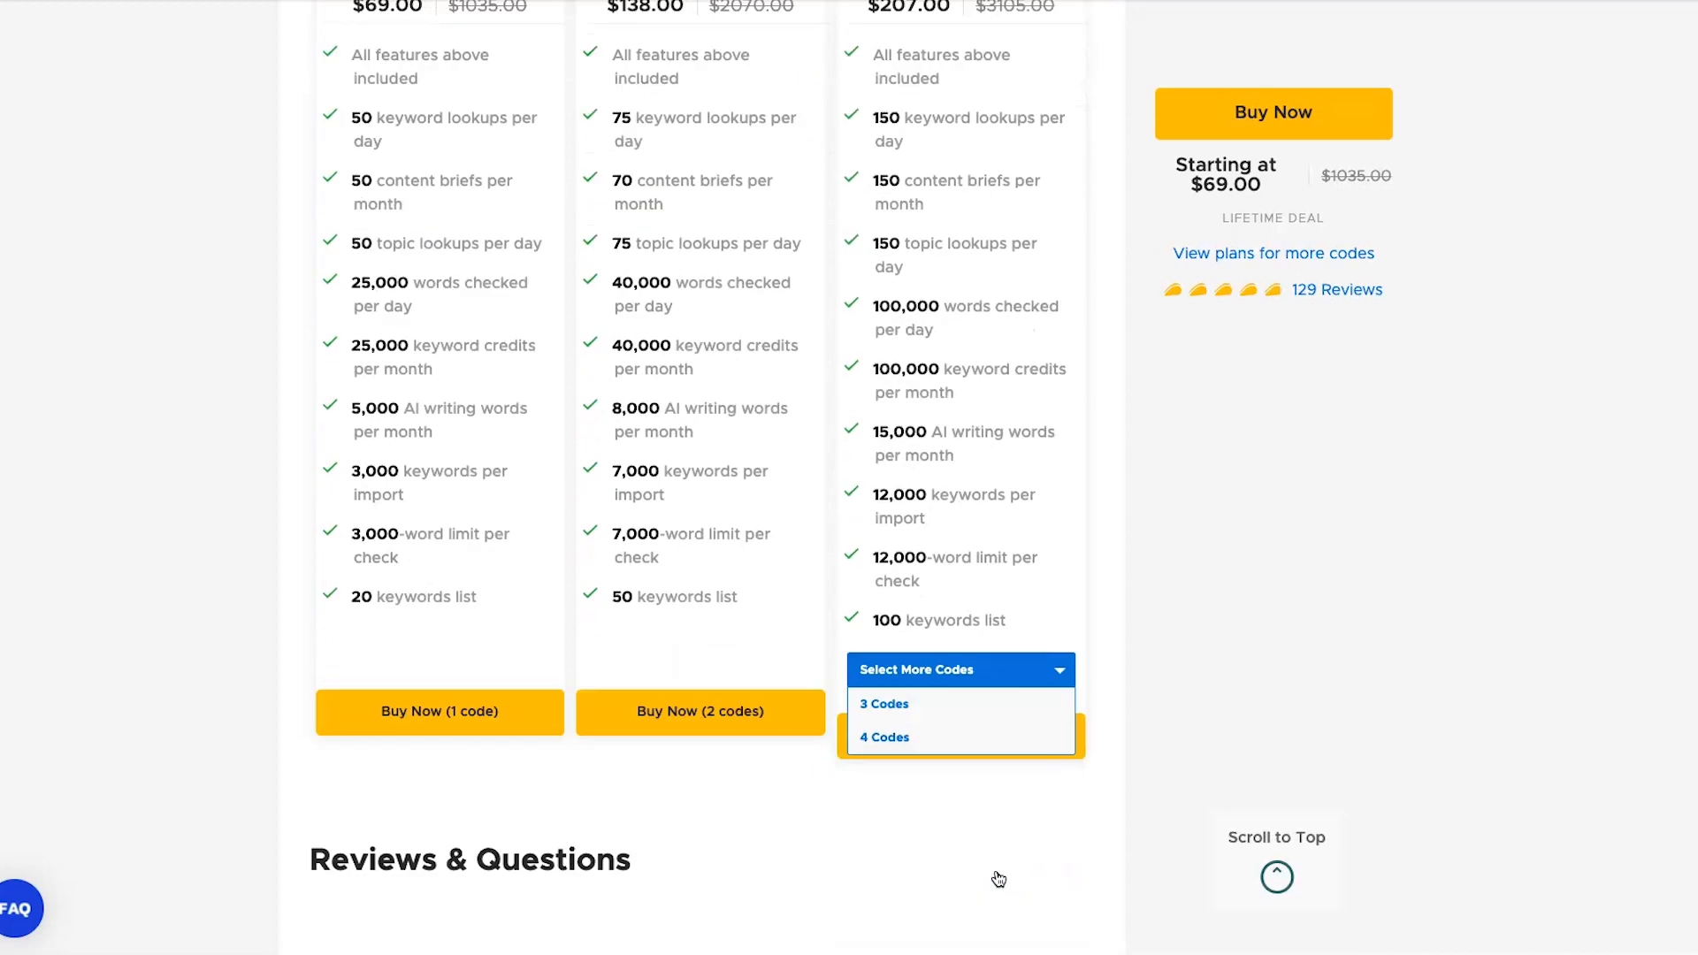
left_click(940, 736)
scroll(948, 678, "up", 1)
scroll(947, 678, "up", 1)
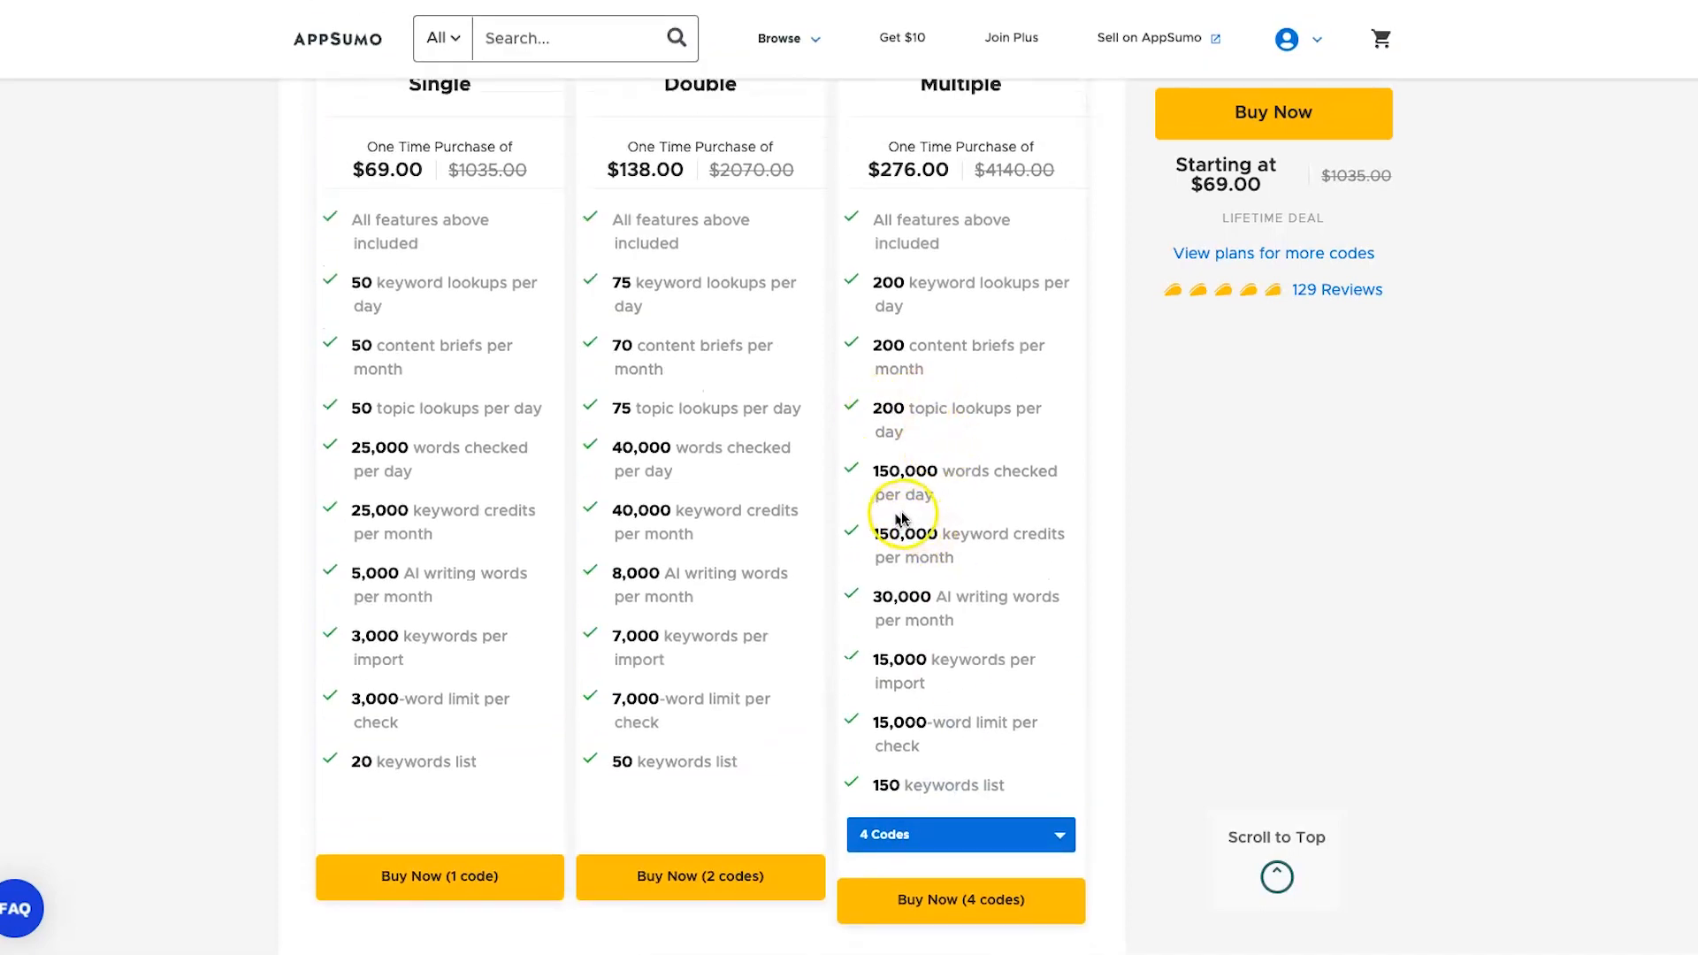
scroll(995, 482, "up", 1)
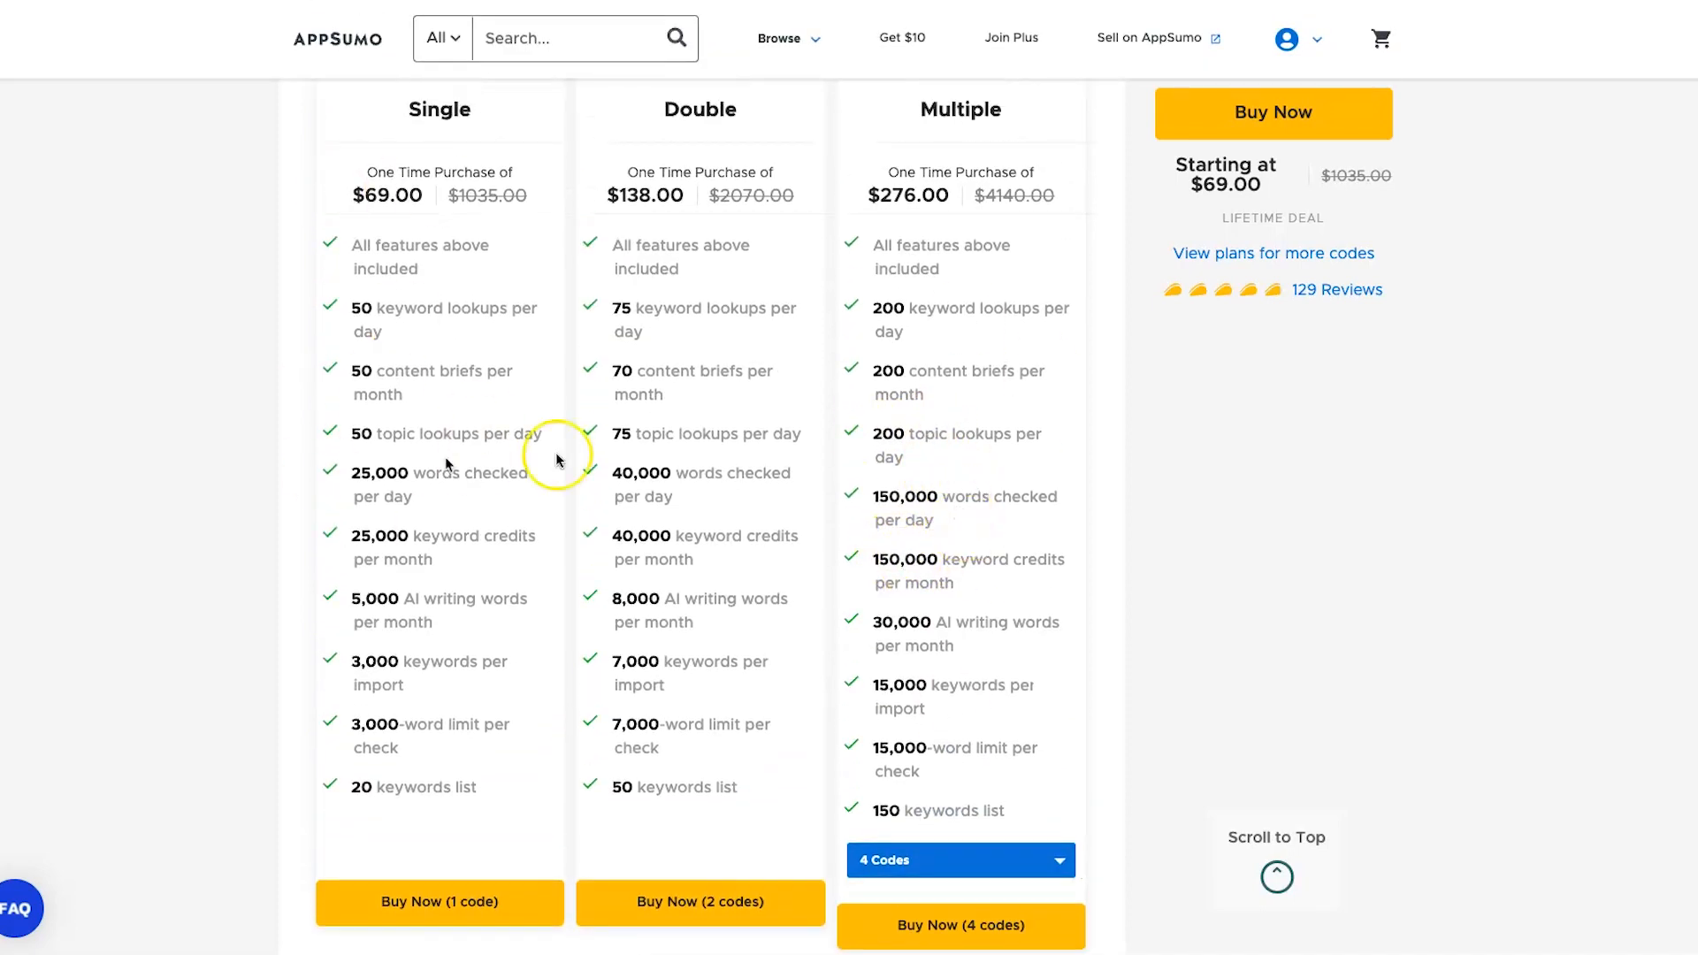
scroll(609, 605, "down", 5)
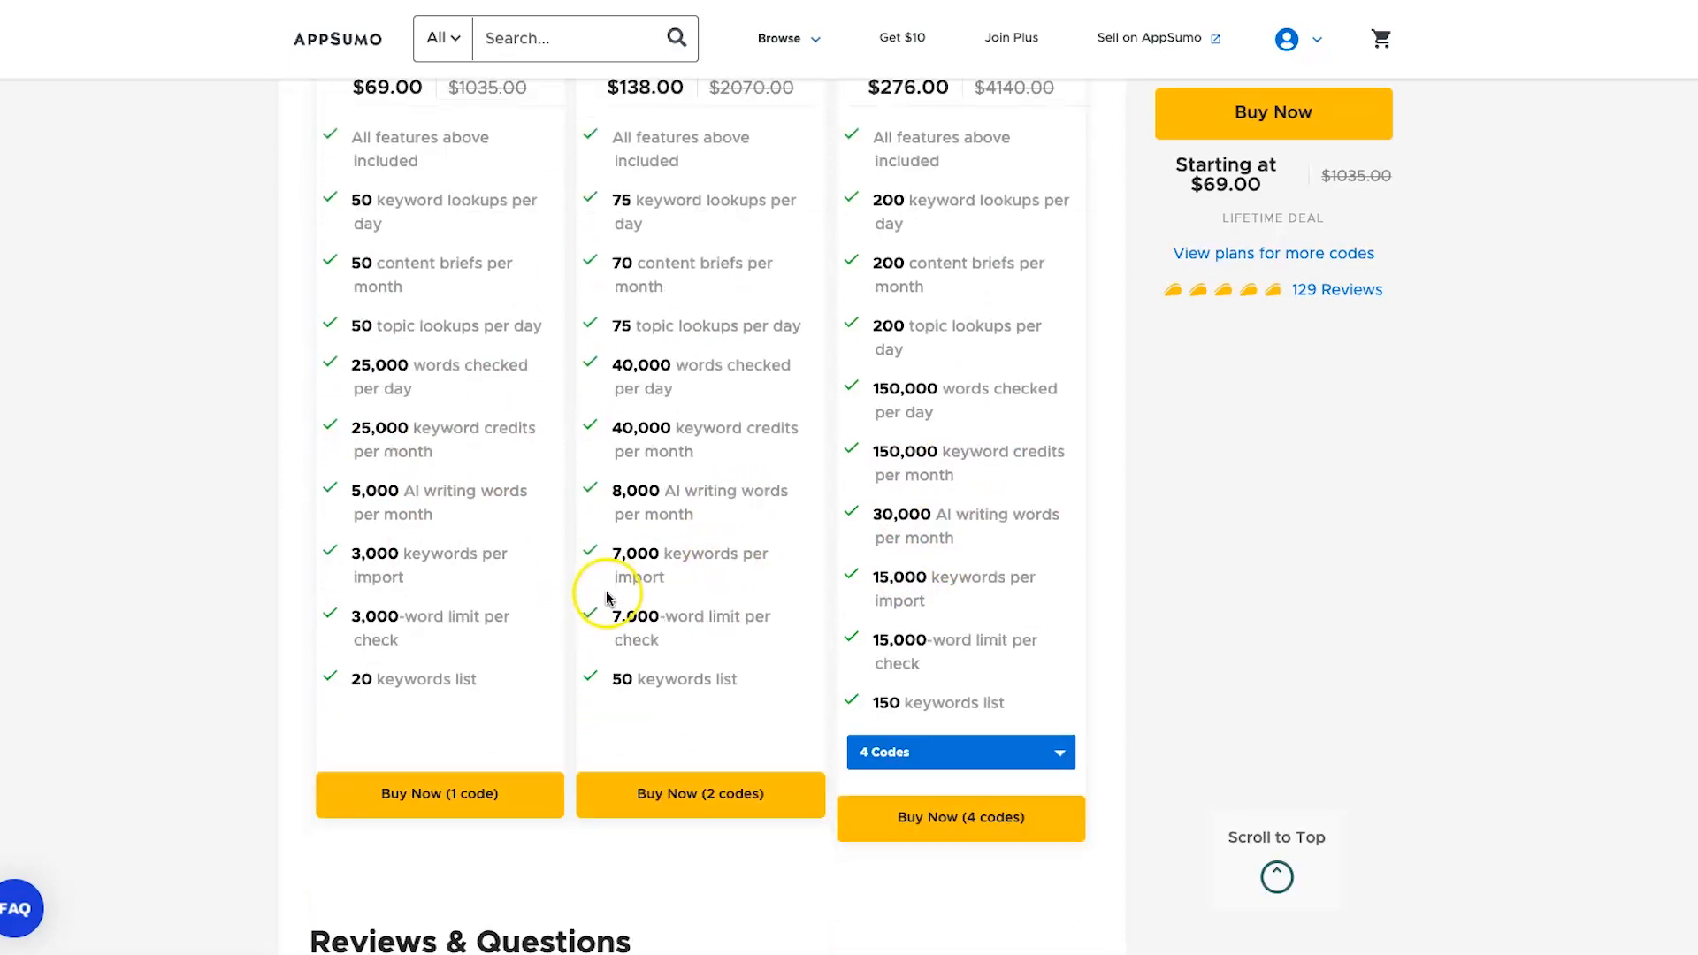
- Review the deal terms above the plans, highlighting the 60-day money-back guarantee line
scroll(604, 610, "up", 10)
scroll(604, 610, "up", 3)
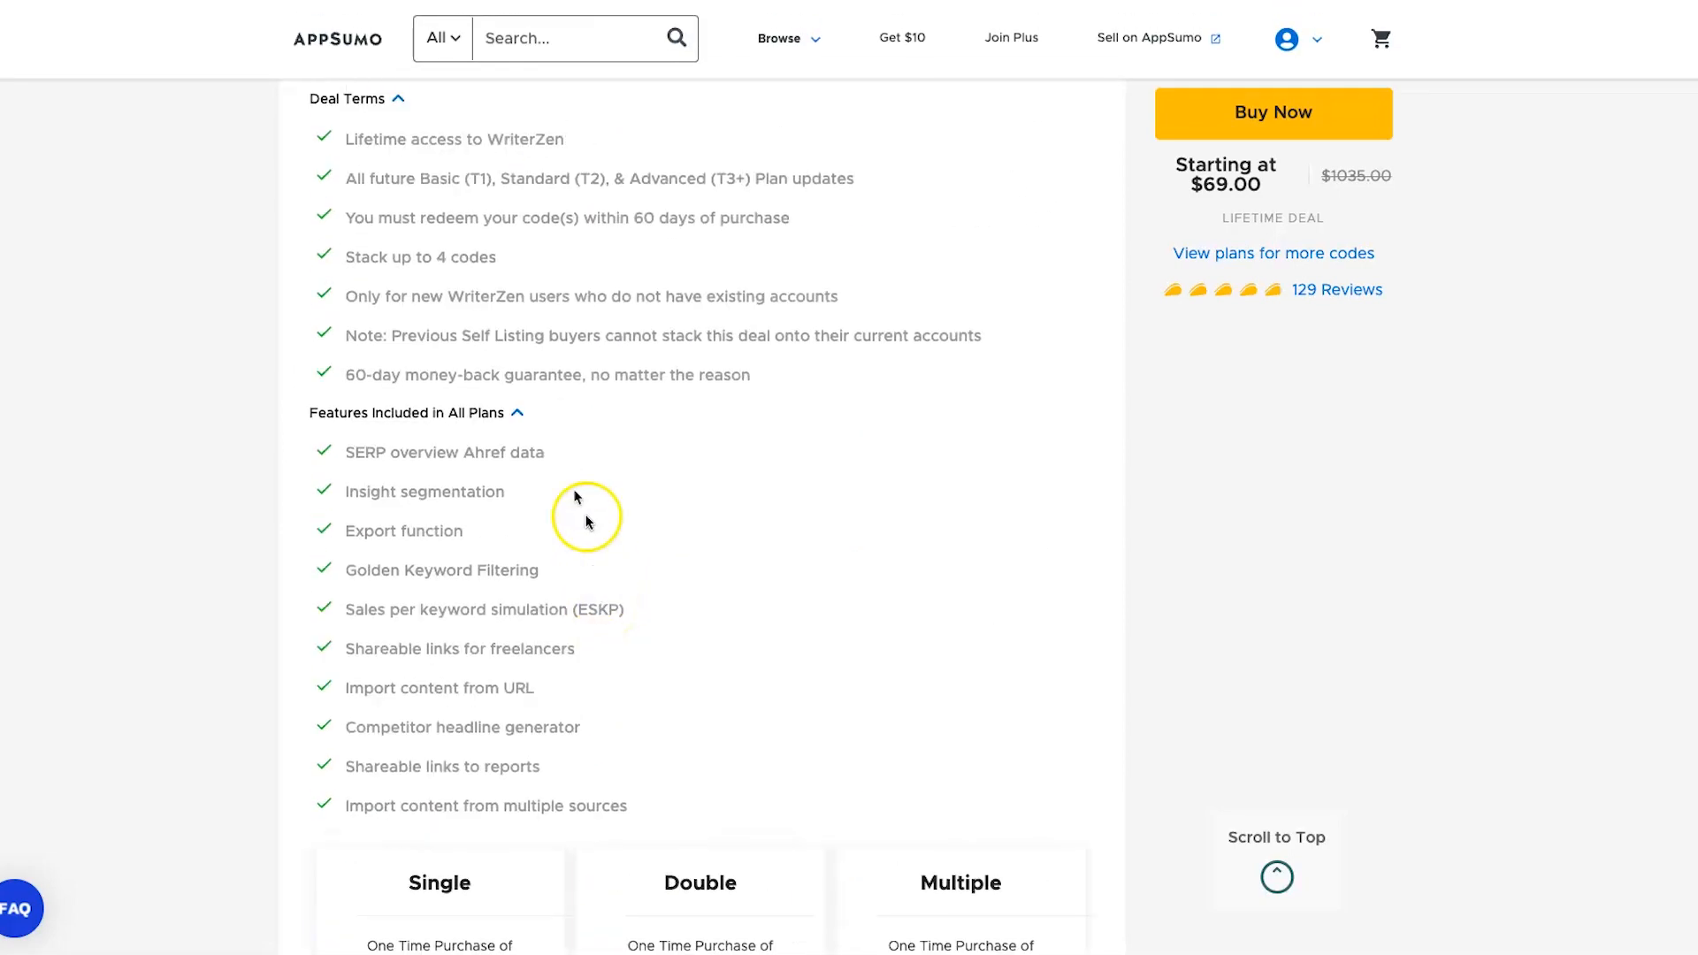
left_click_drag(345, 375, 697, 383)
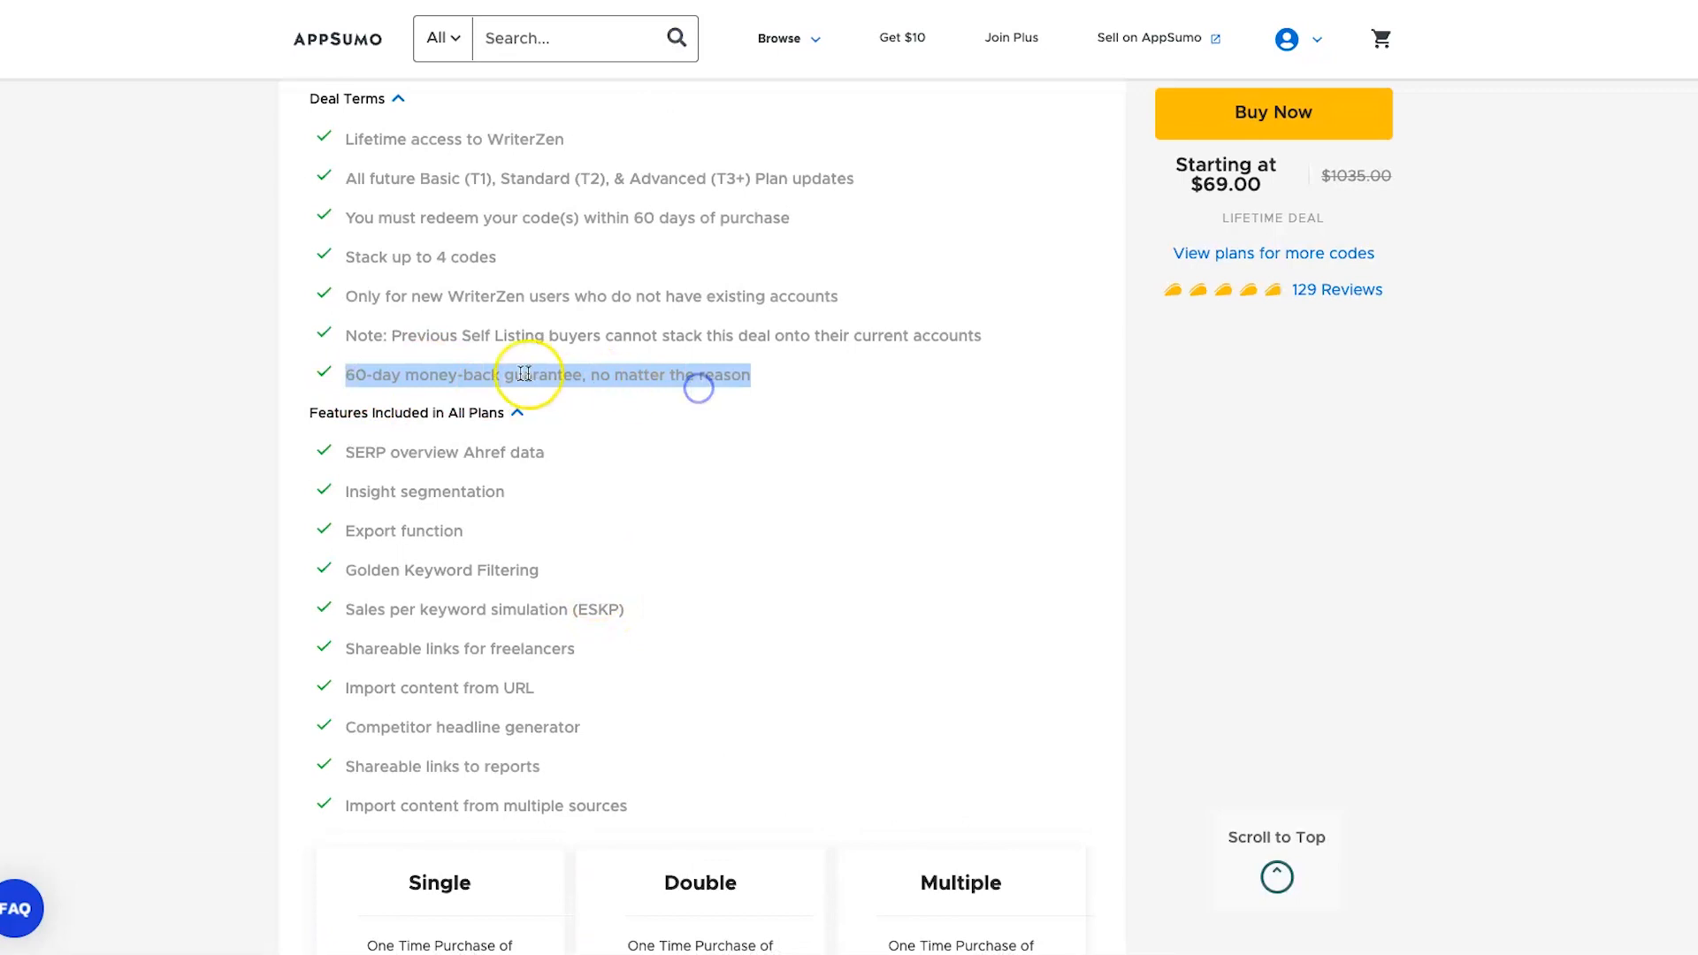
left_click(837, 589)
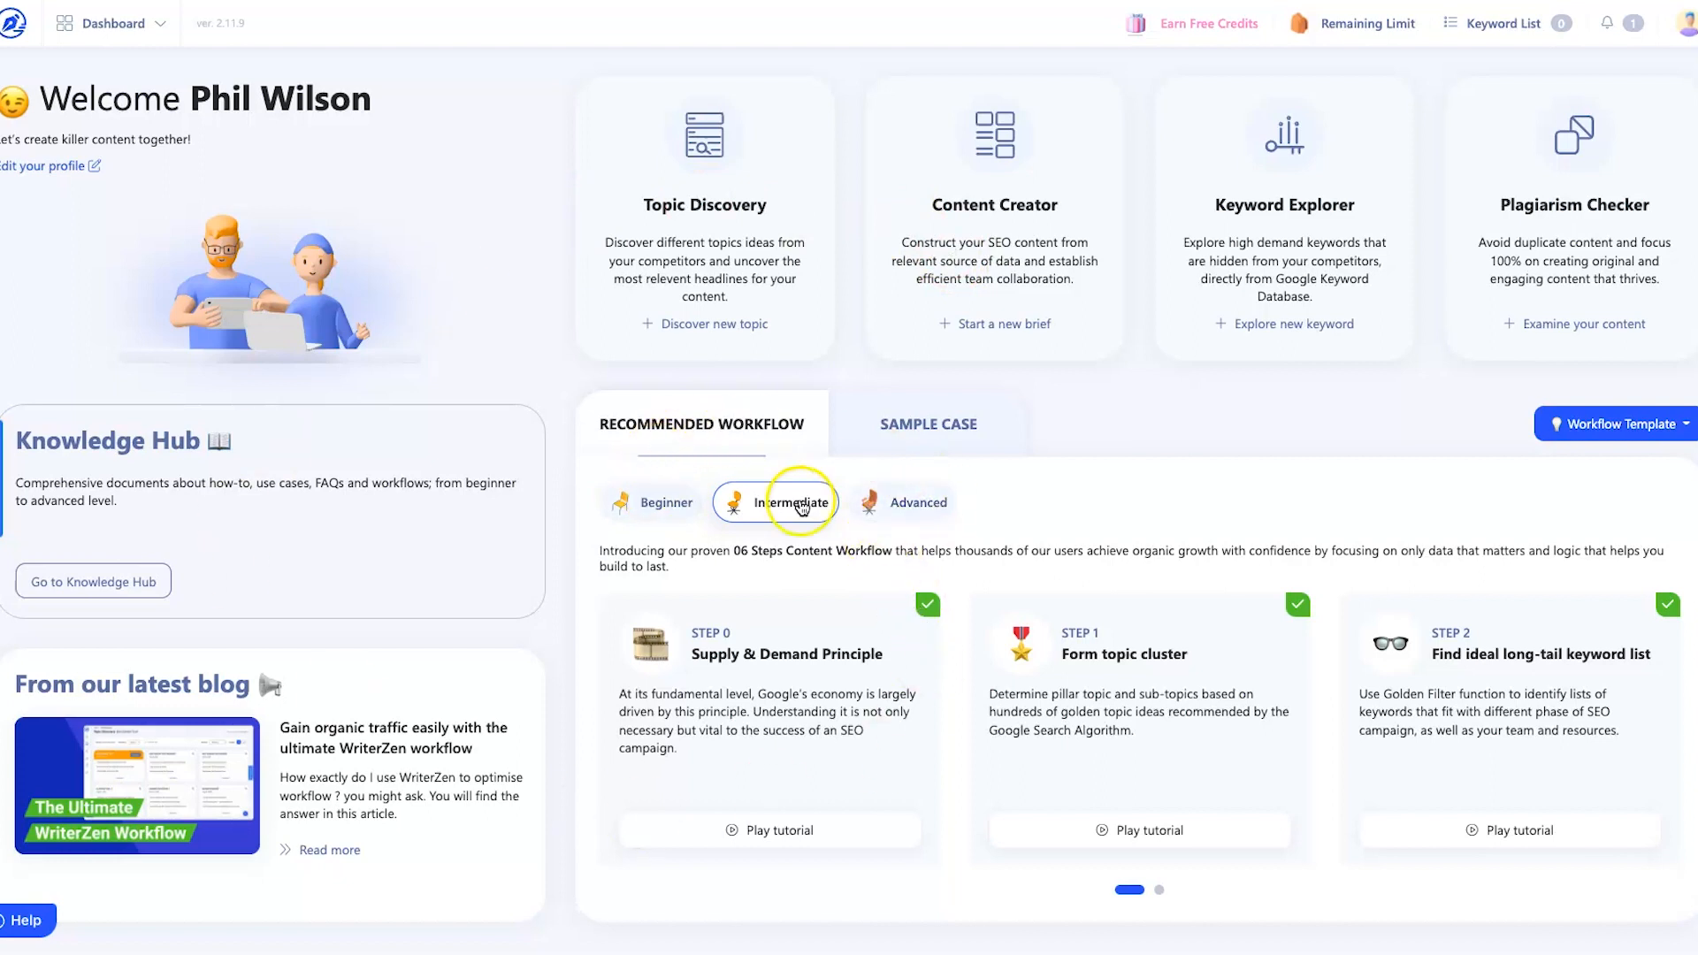
- Look through the Beginner and Advanced recommended workflows on the WriterZen dashboard, ending on Intermediate
left_click(670, 518)
left_click(778, 509)
left_click(856, 520)
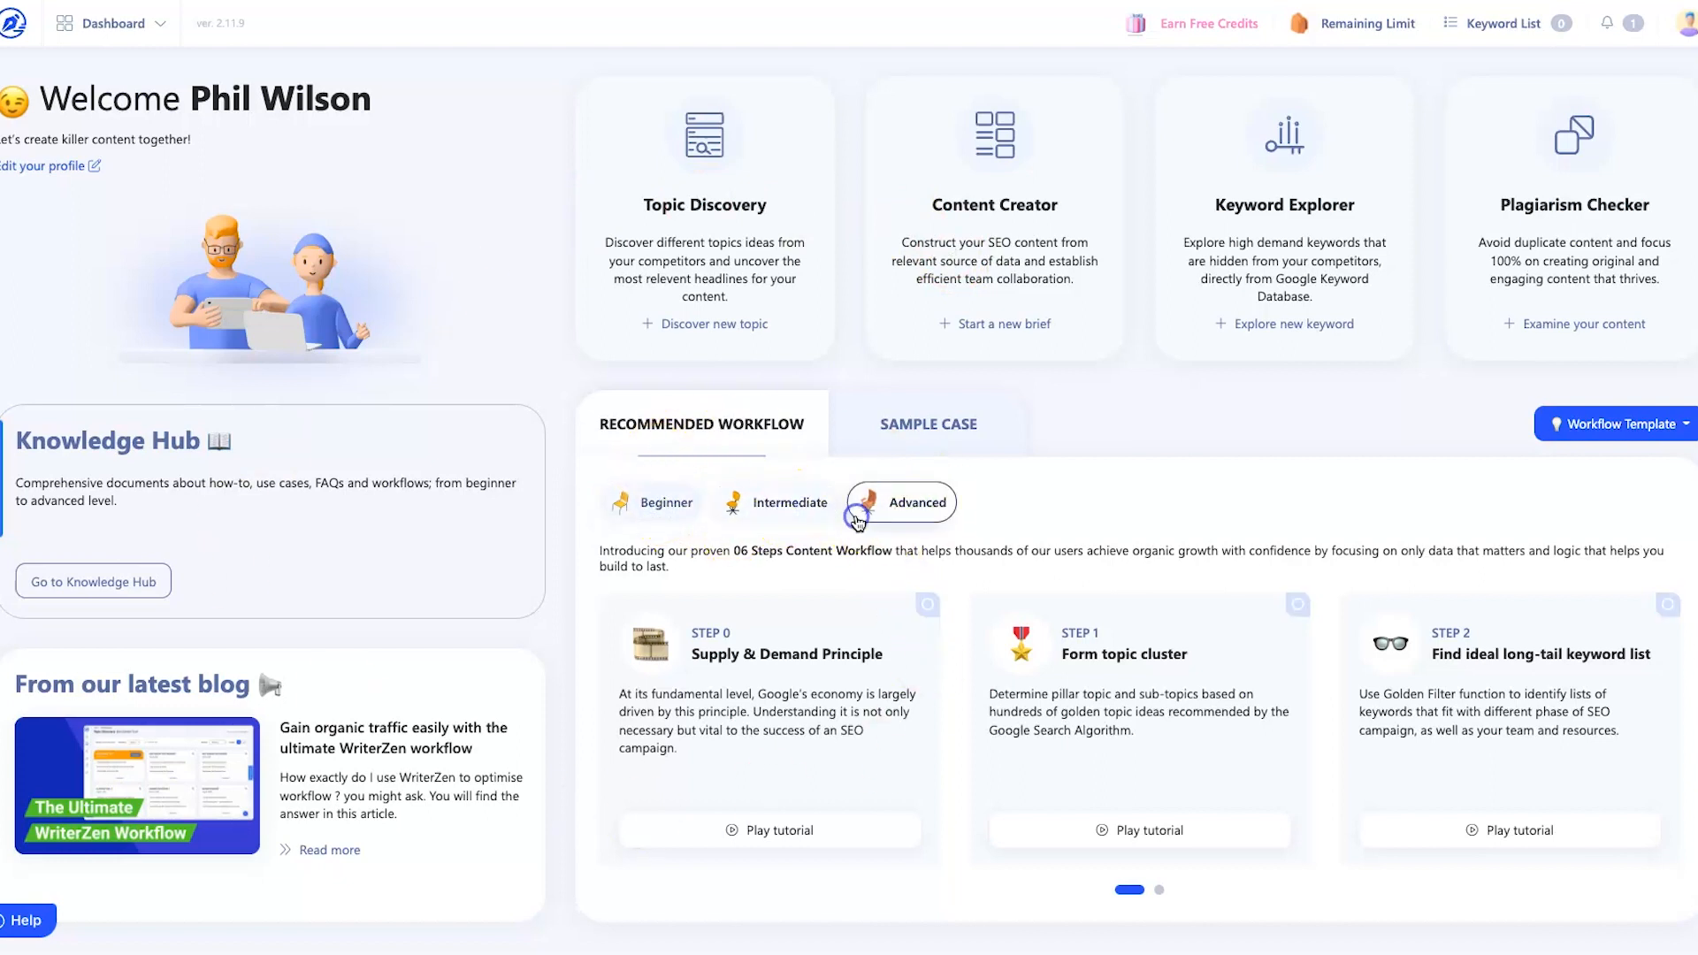
left_click(800, 509)
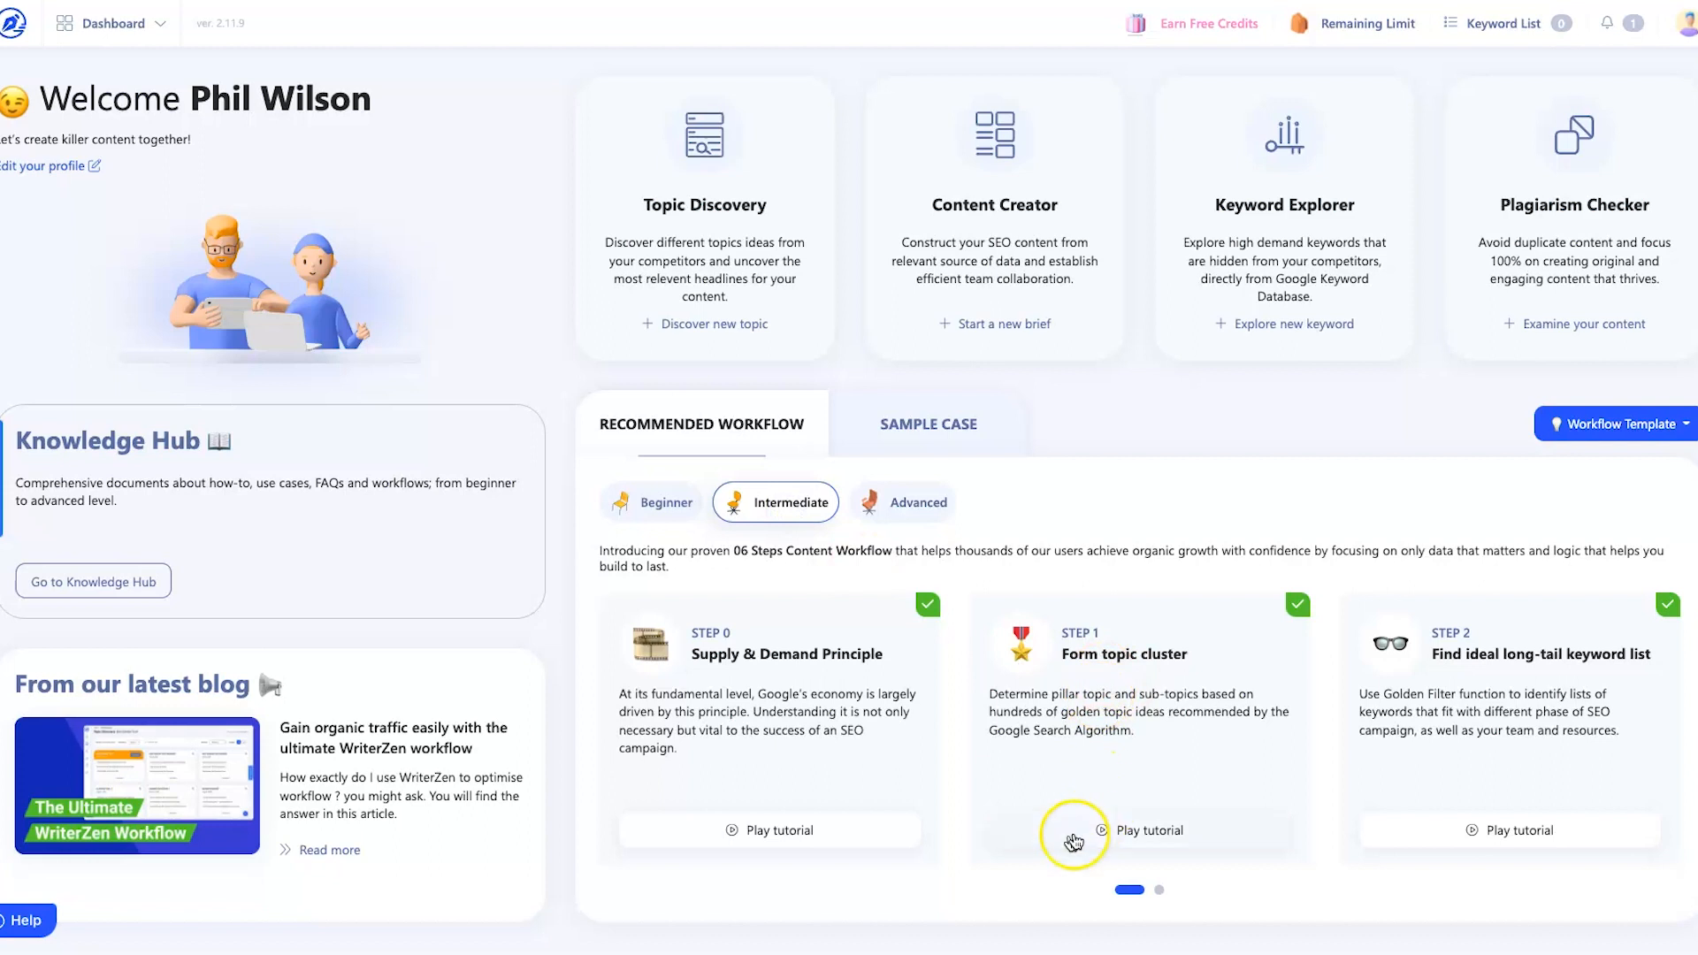
- Play the Supply & Demand Principle tutorial, skip to about 6:57, examine the nutrition plan diagram and close the video
left_click(730, 831)
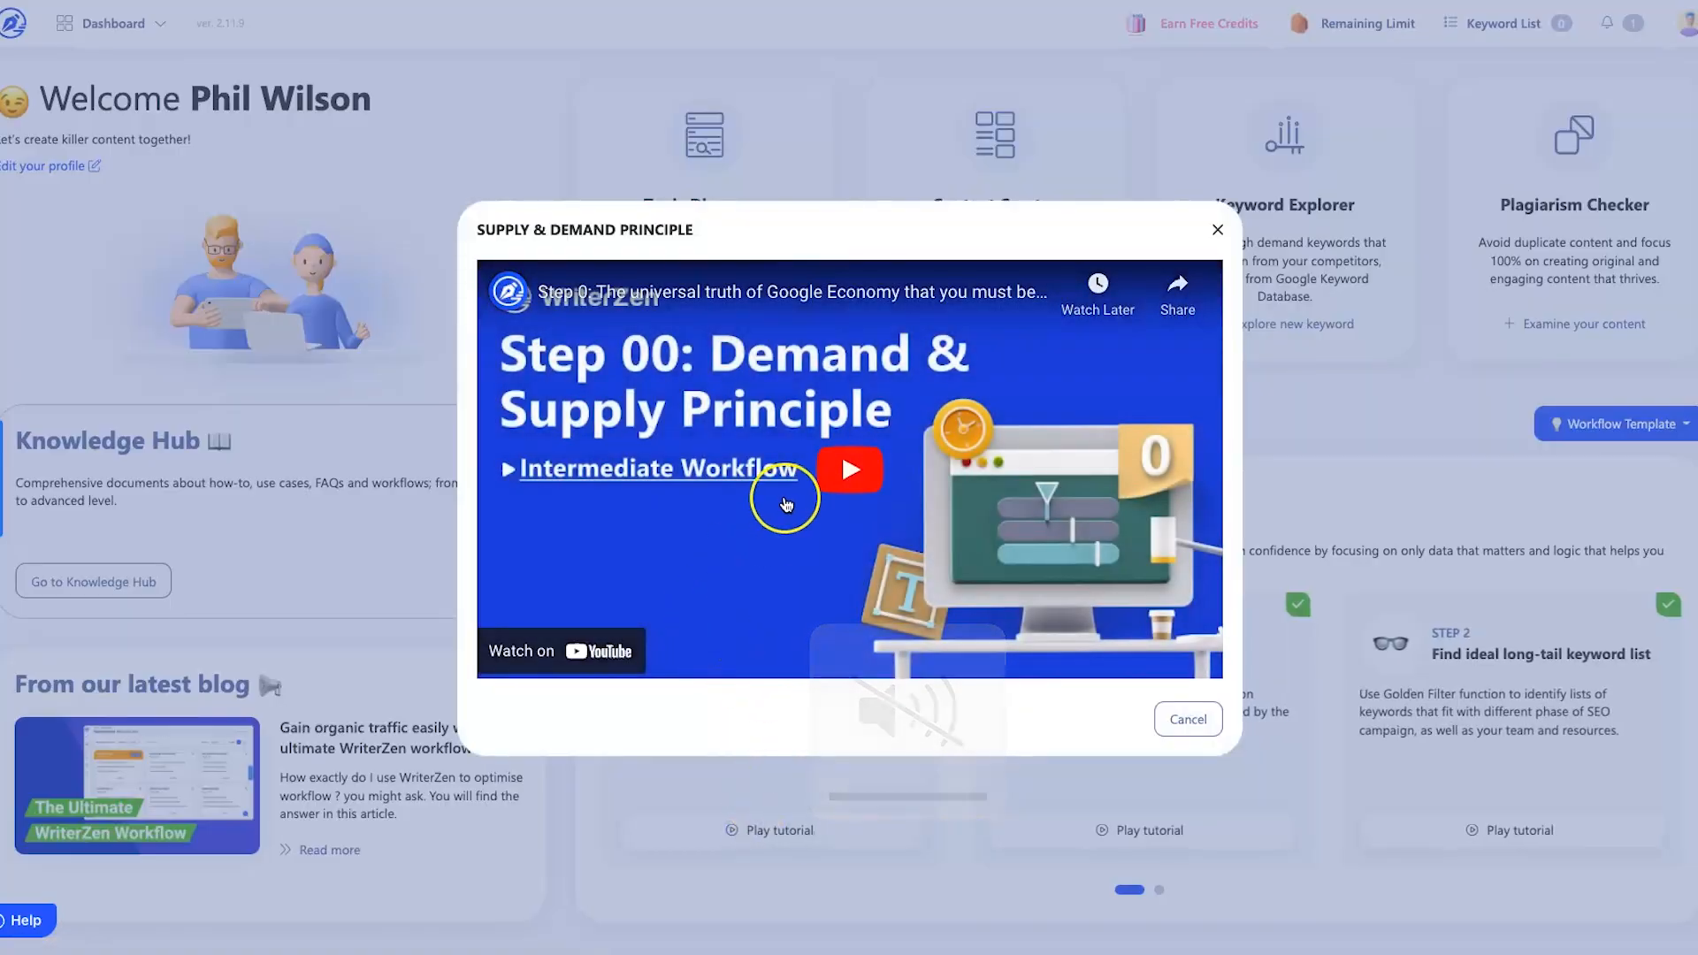
left_click(787, 504)
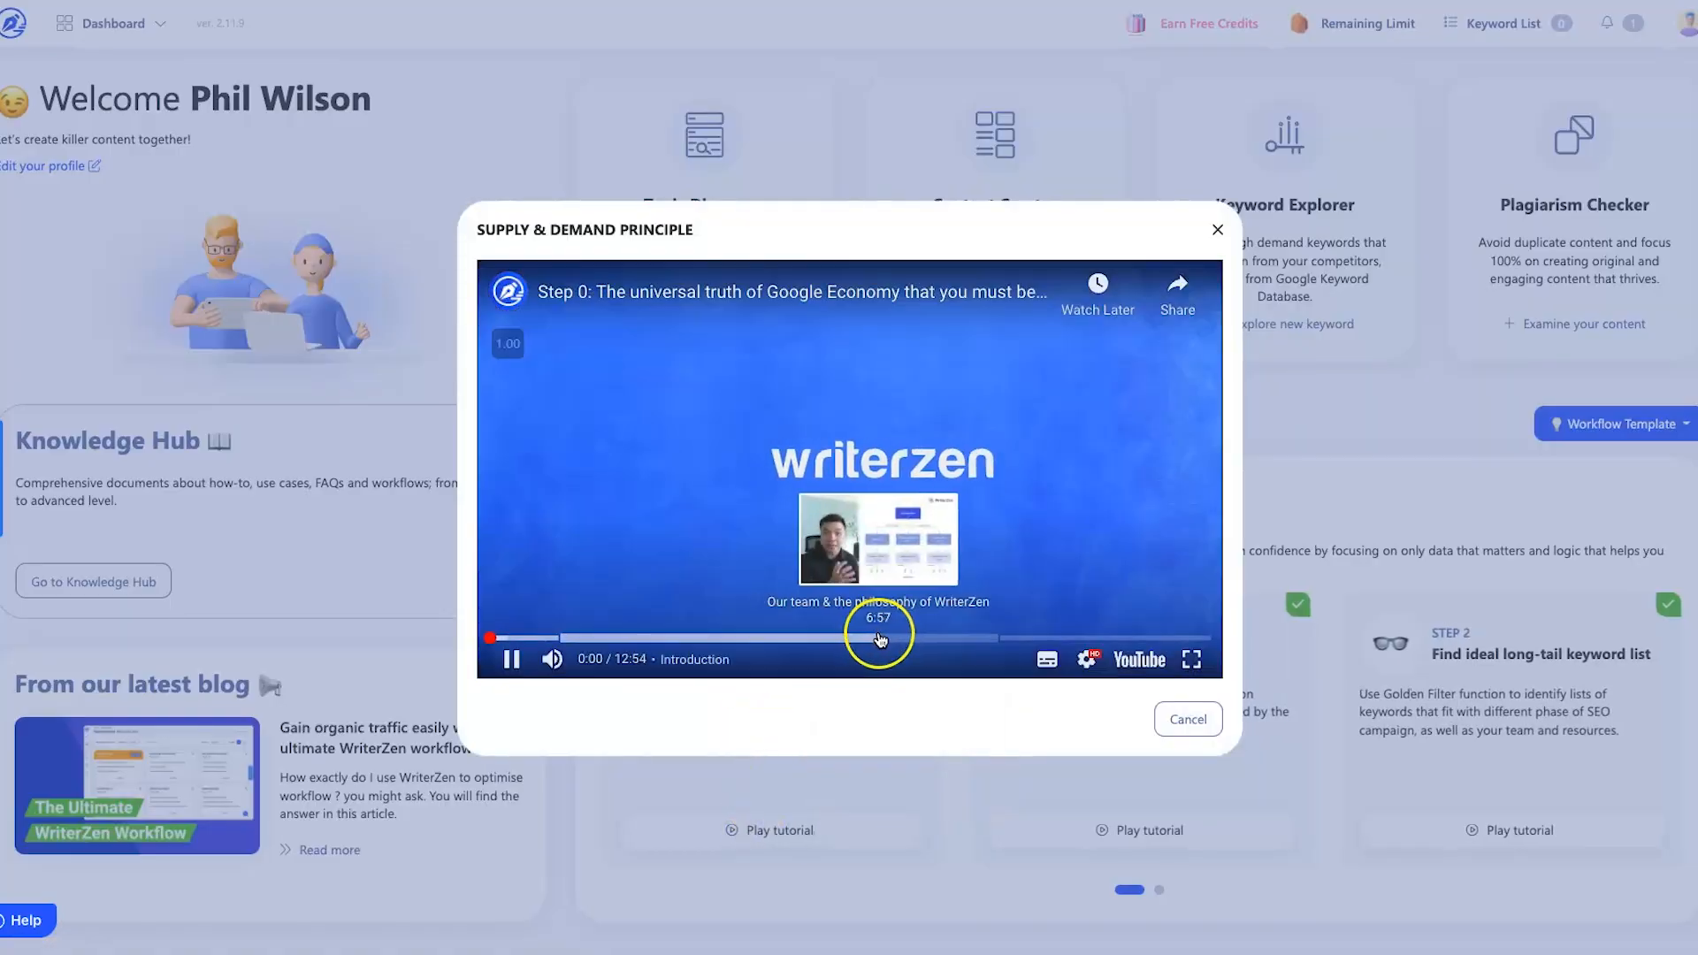
left_click(879, 637)
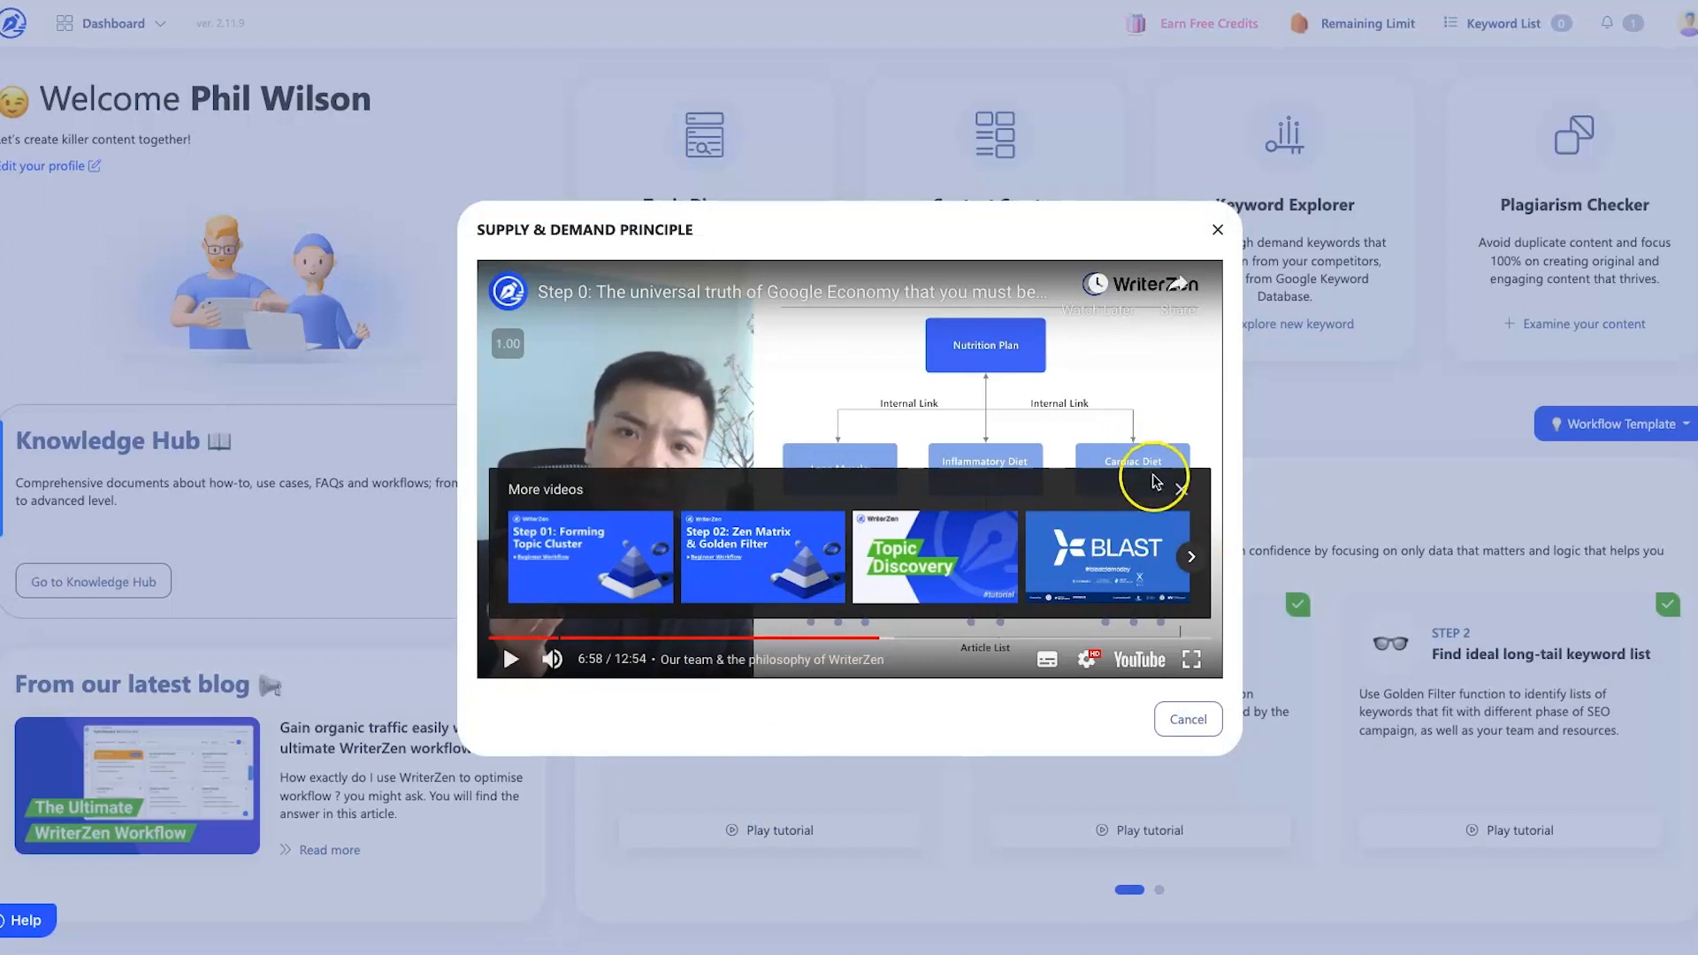
left_click(1181, 488)
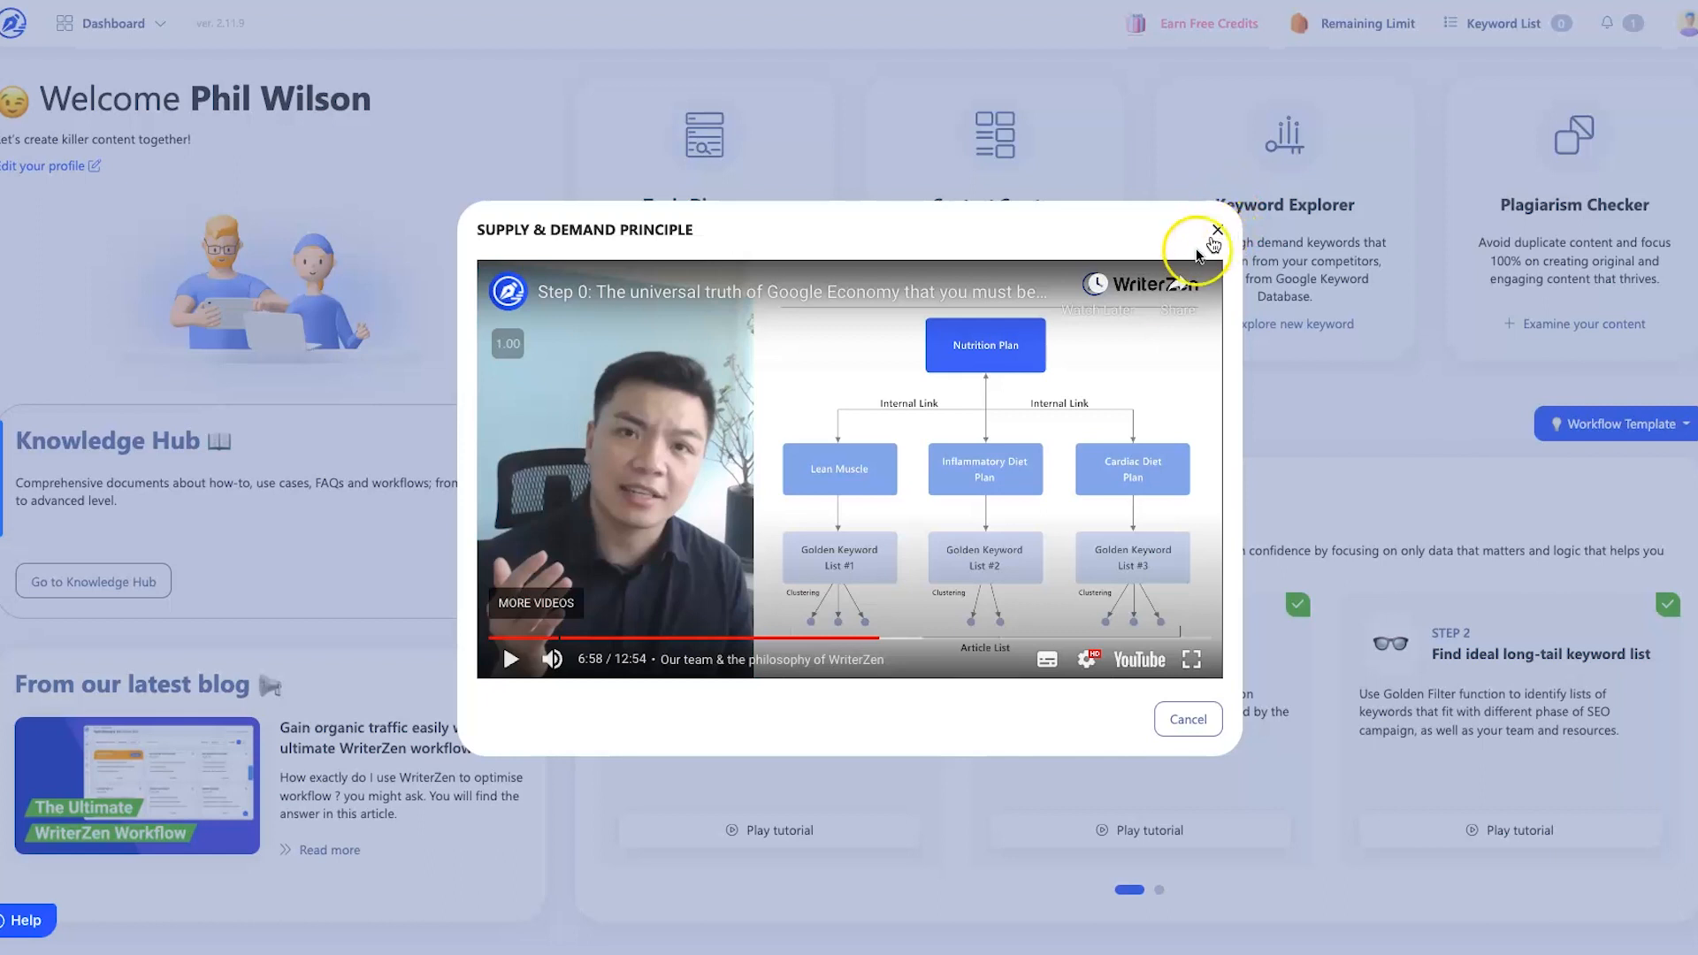
left_click(1217, 232)
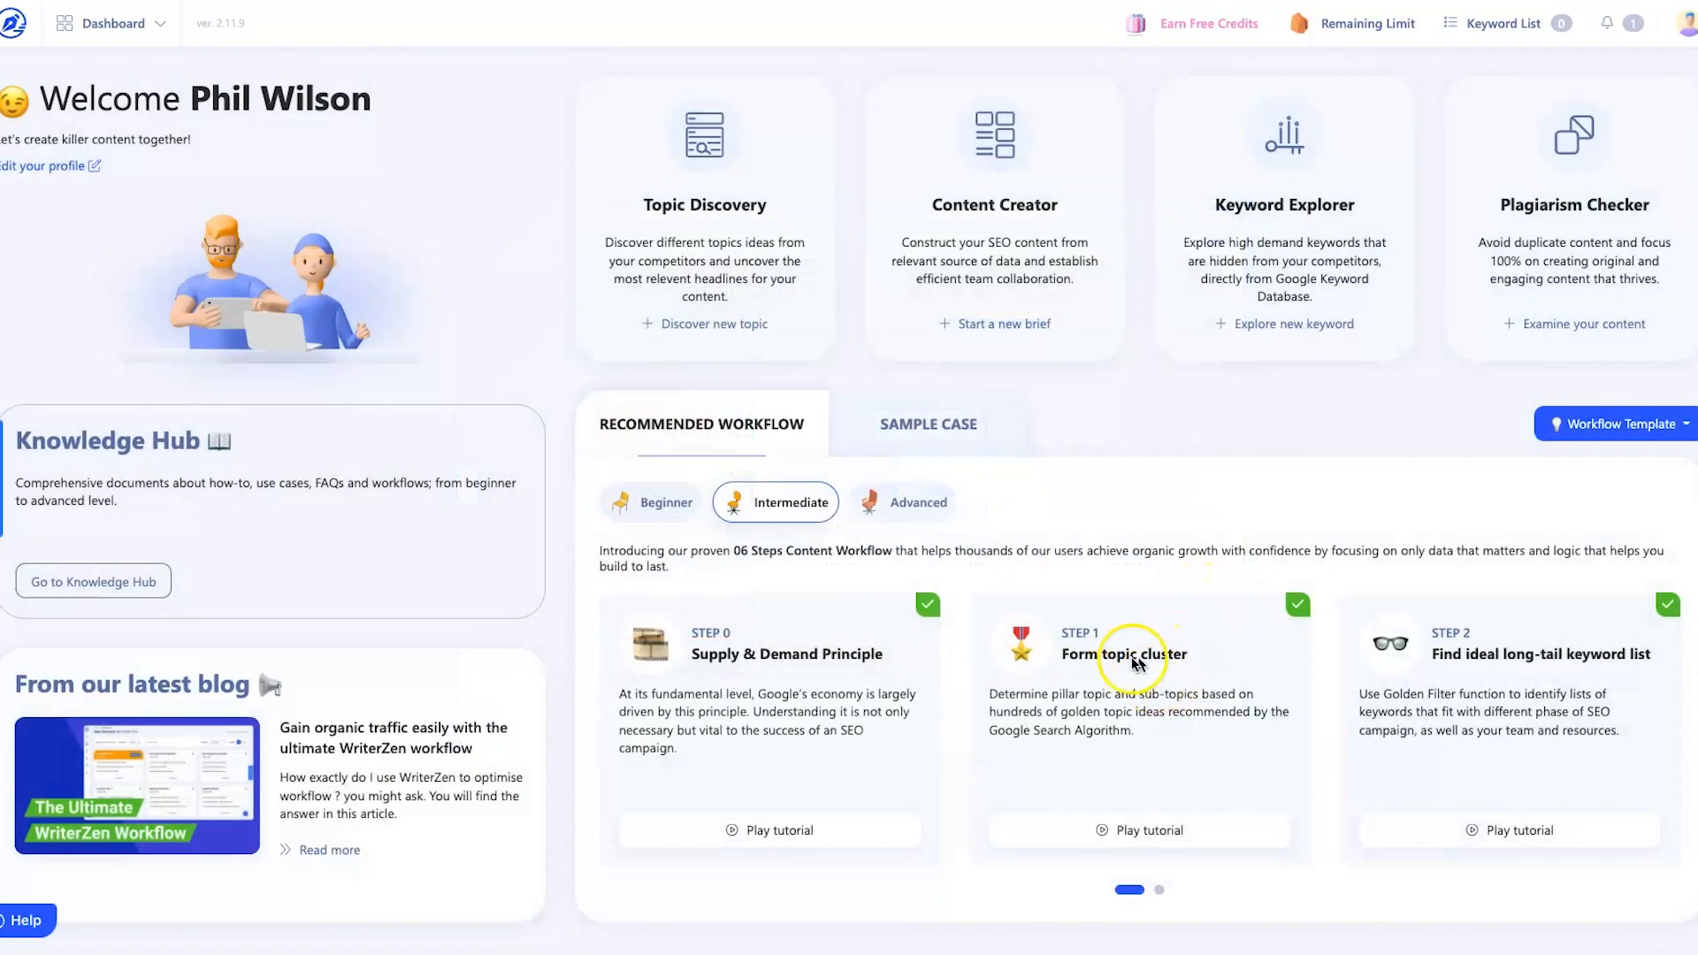
- Play the Form topic cluster tutorial, examine its Topic Discovery use case with more videos dismissed, and close it
left_click(1139, 829)
left_click(869, 518)
left_click(744, 516)
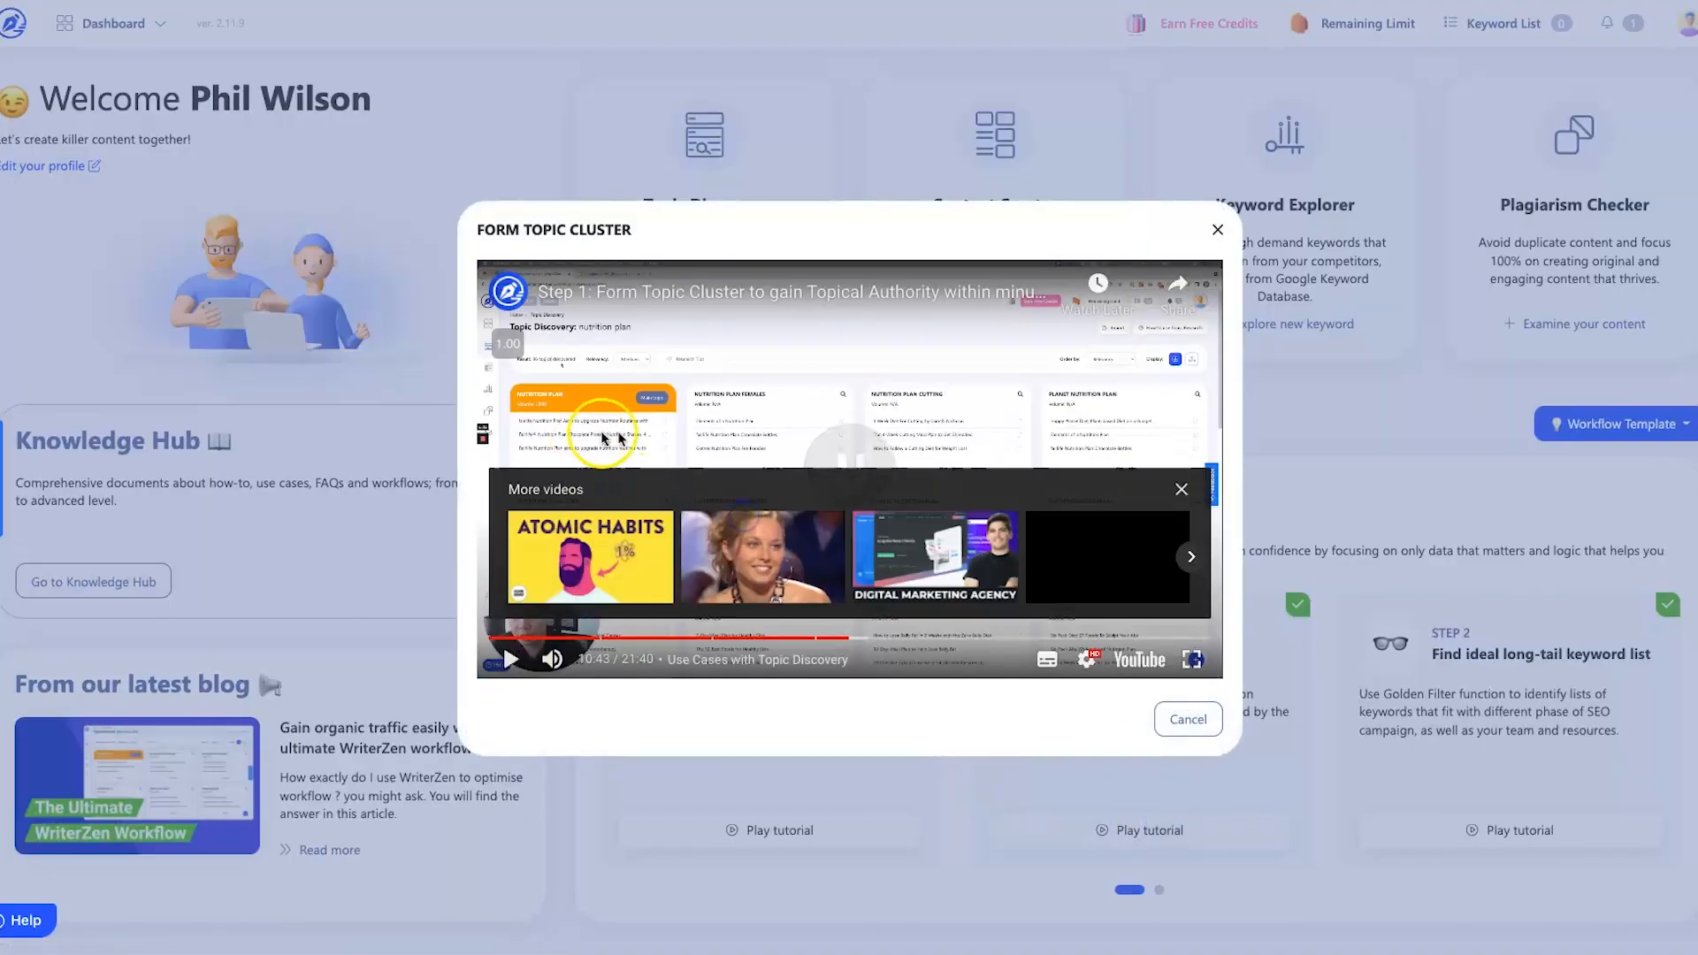
left_click(1179, 491)
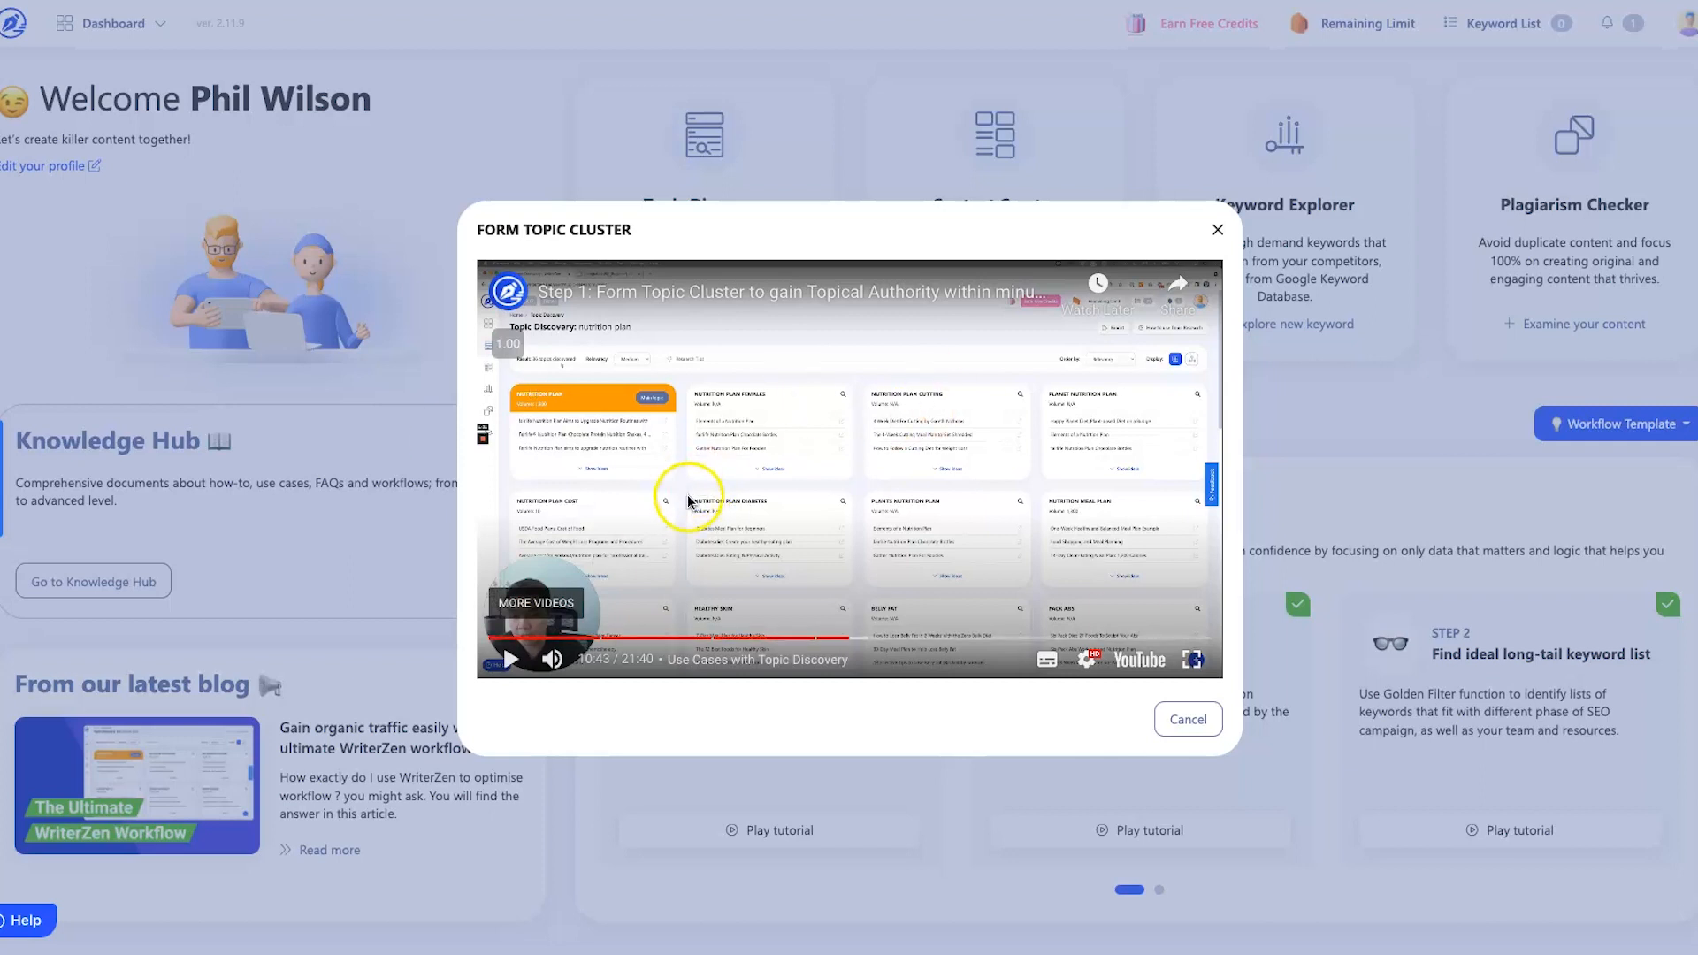
left_click(1218, 230)
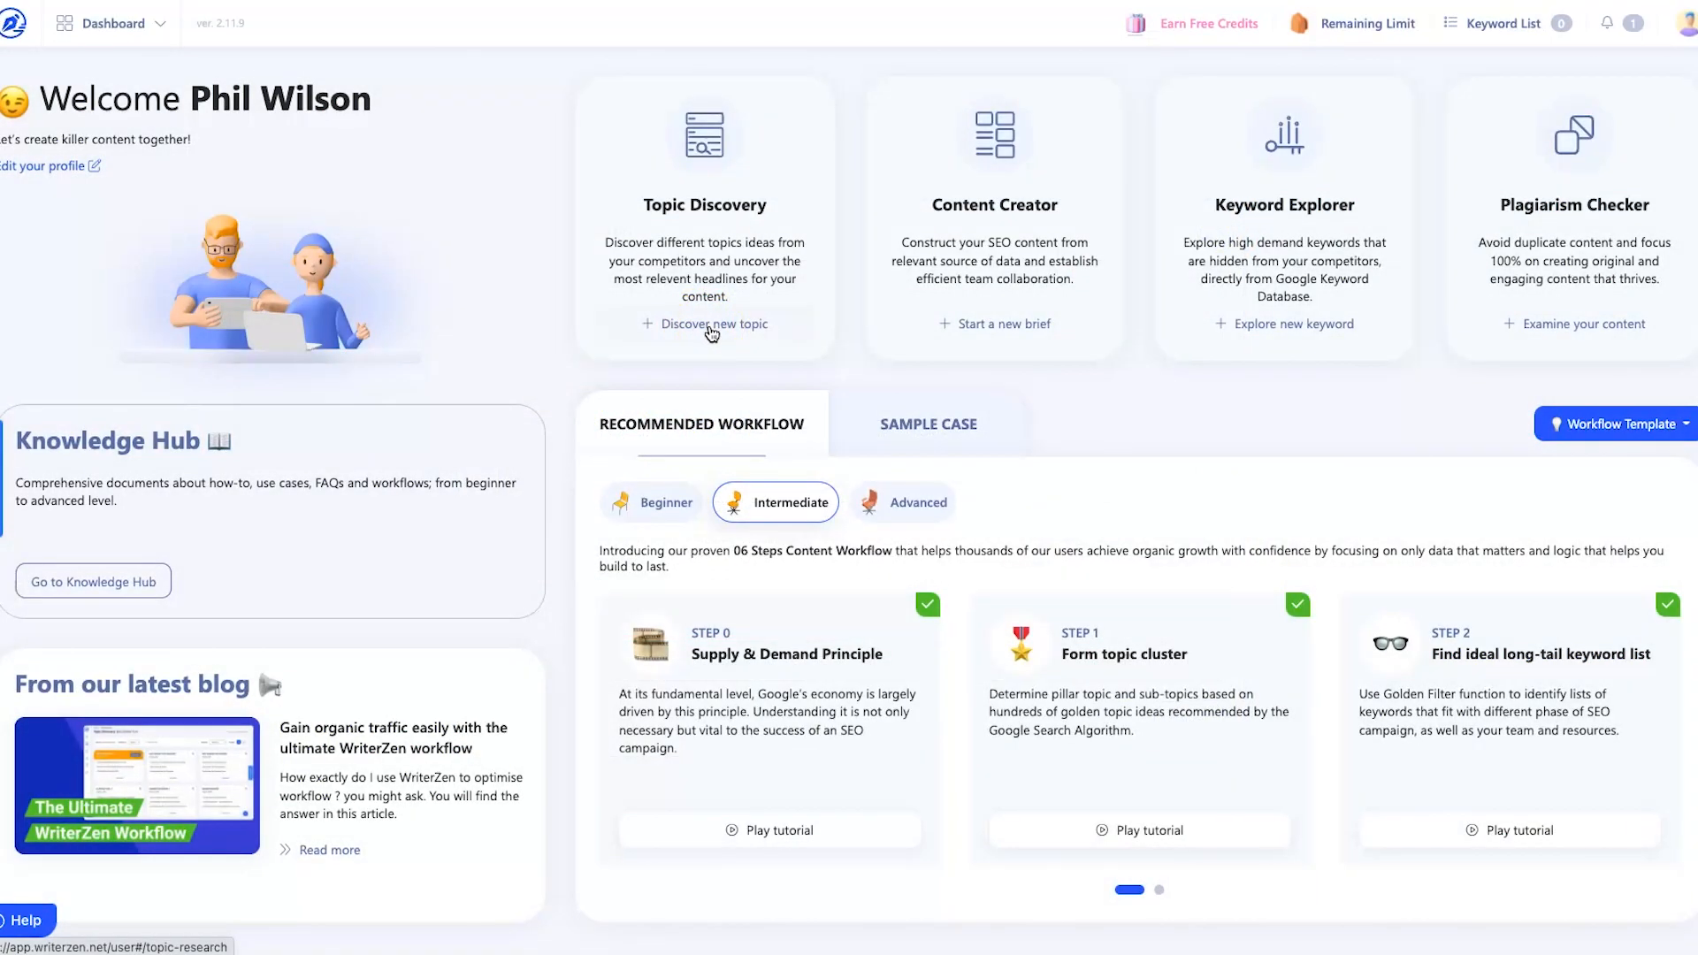
- Start a new topic in Topic Discovery with the keyword "lose belly fat"
left_click(712, 327)
left_click(654, 359)
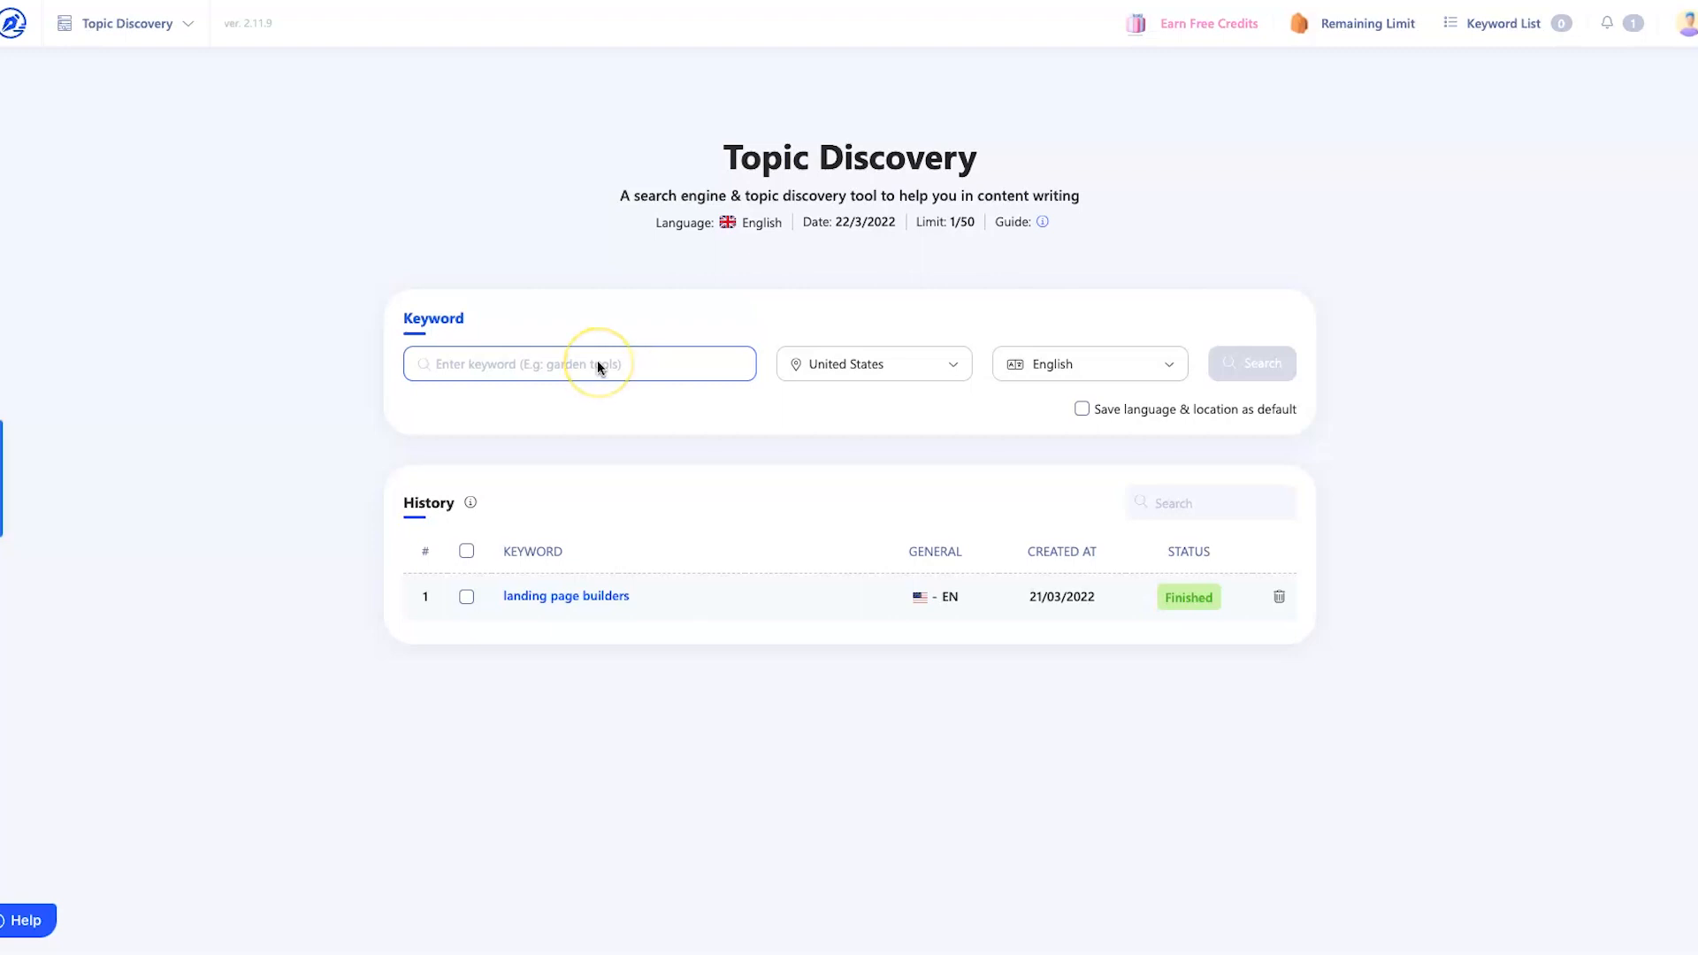
type("lose belly fat")
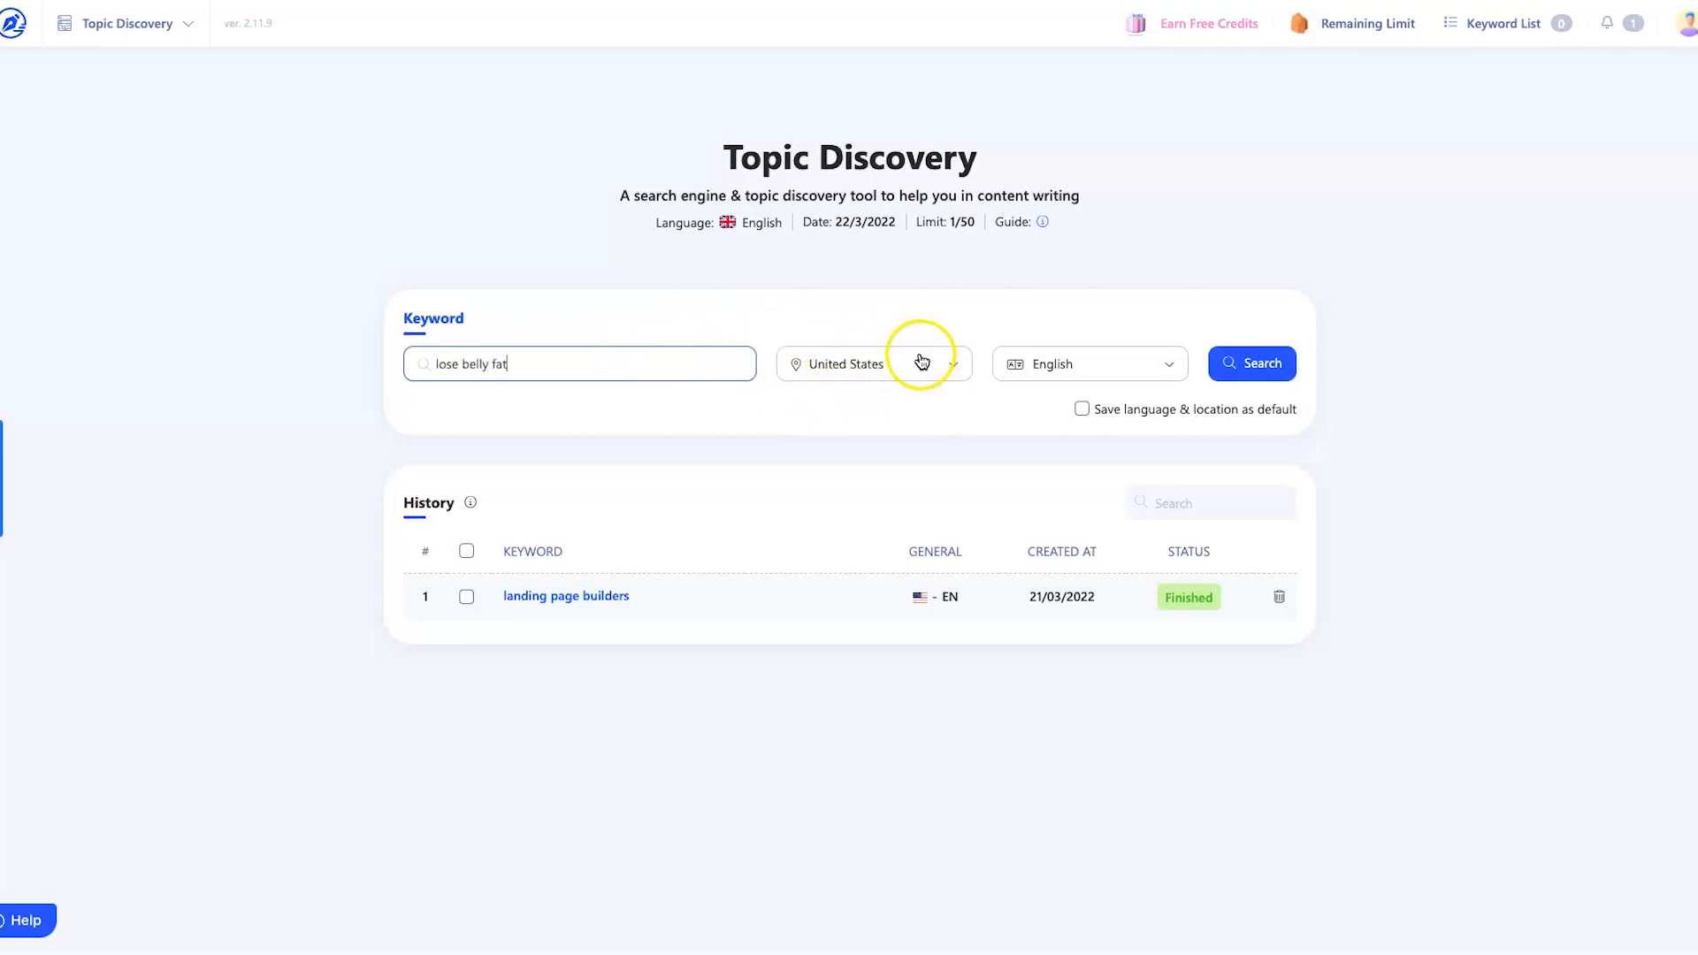
- Browse the available languages, keep English, and run the topic search for the United States
left_click(1066, 369)
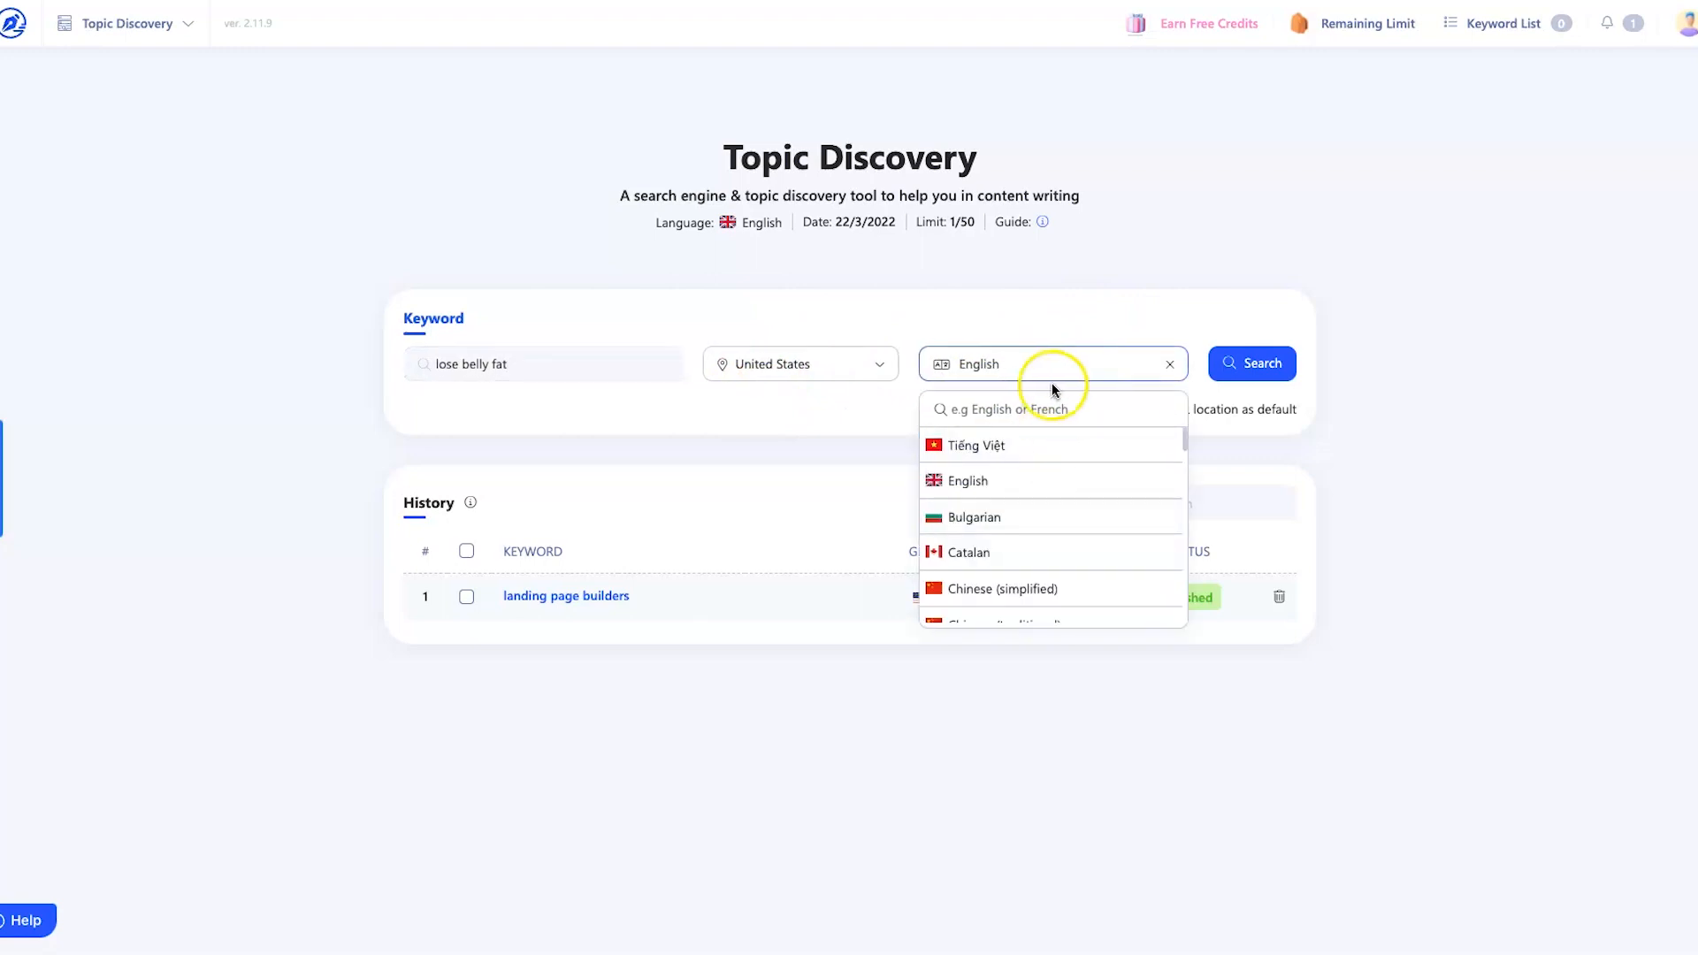
scroll(1008, 569, "down", 10)
scroll(1008, 569, "up", 8)
scroll(1010, 566, "up", 2)
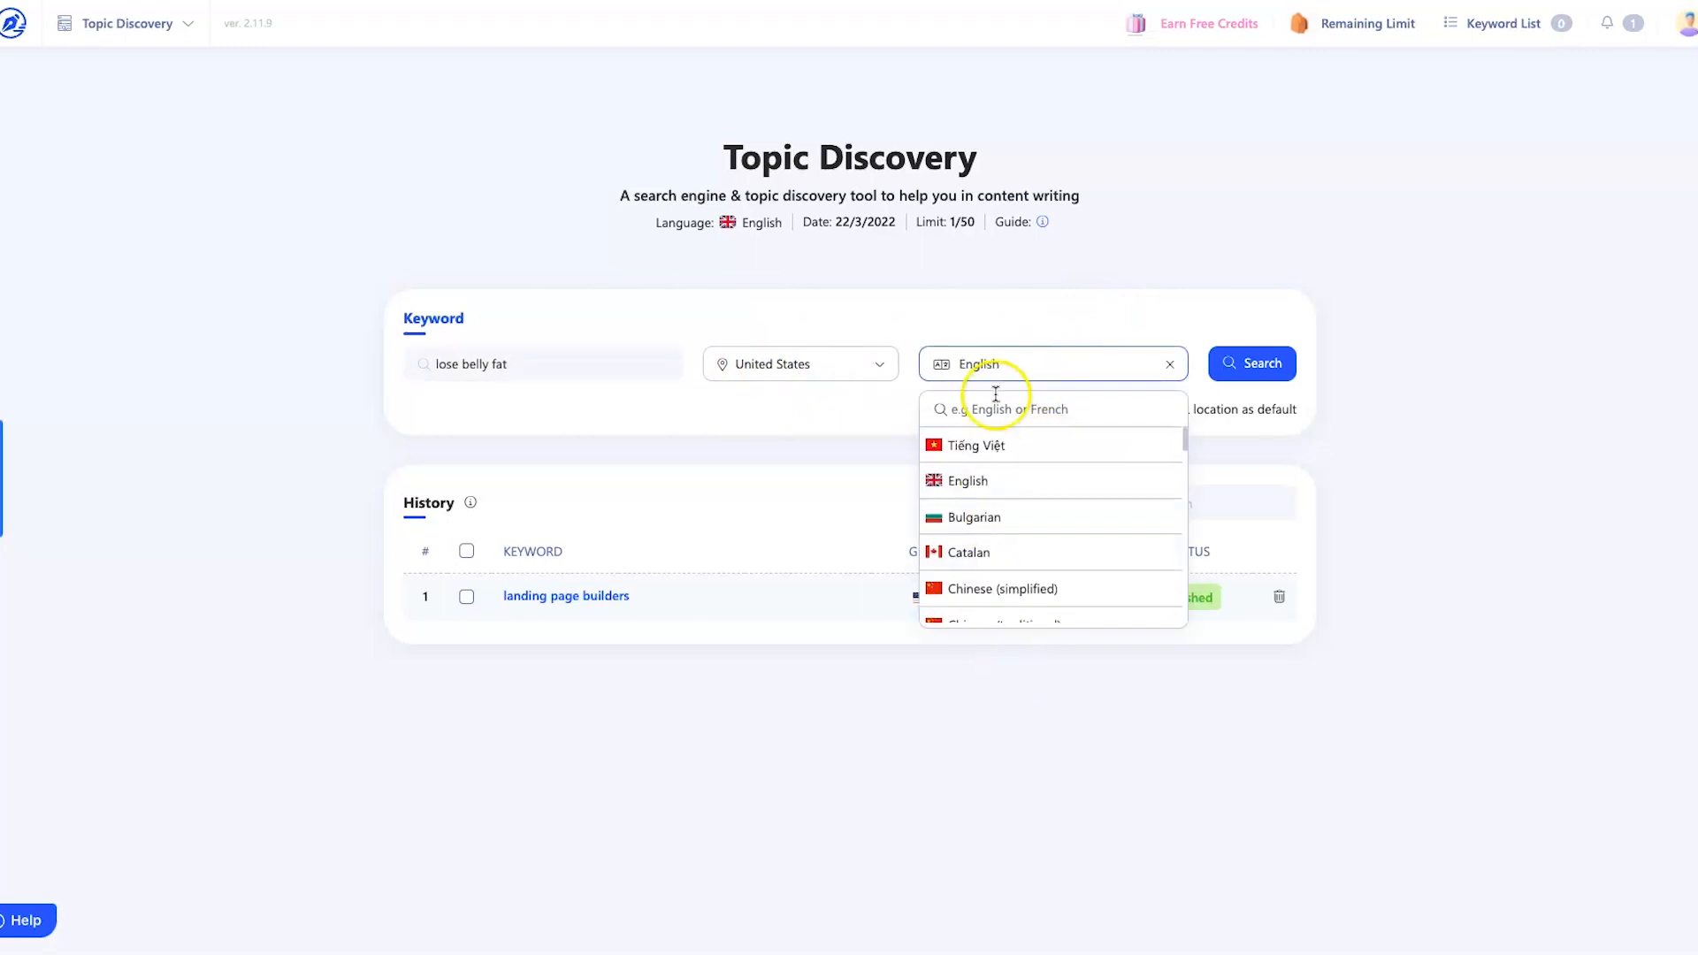
left_click(993, 363)
left_click(1237, 365)
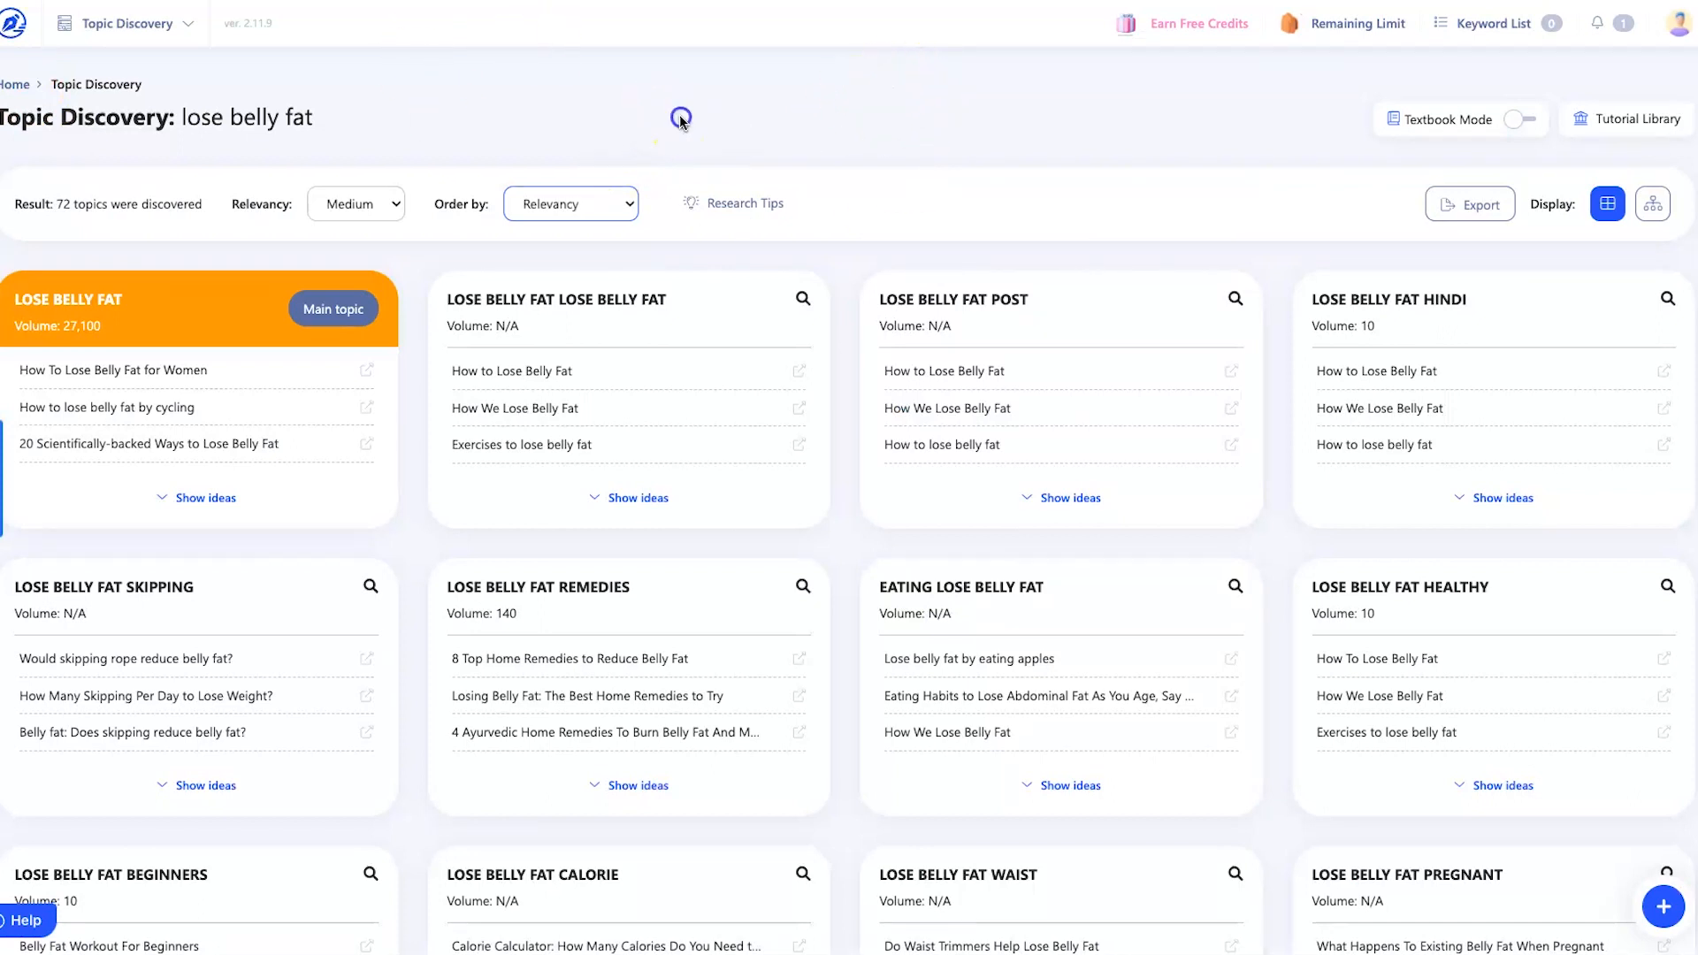
- Examine the discovered "lose belly fat" topic cards, their search volumes and their headline ideas
scroll(408, 486, "down", 15)
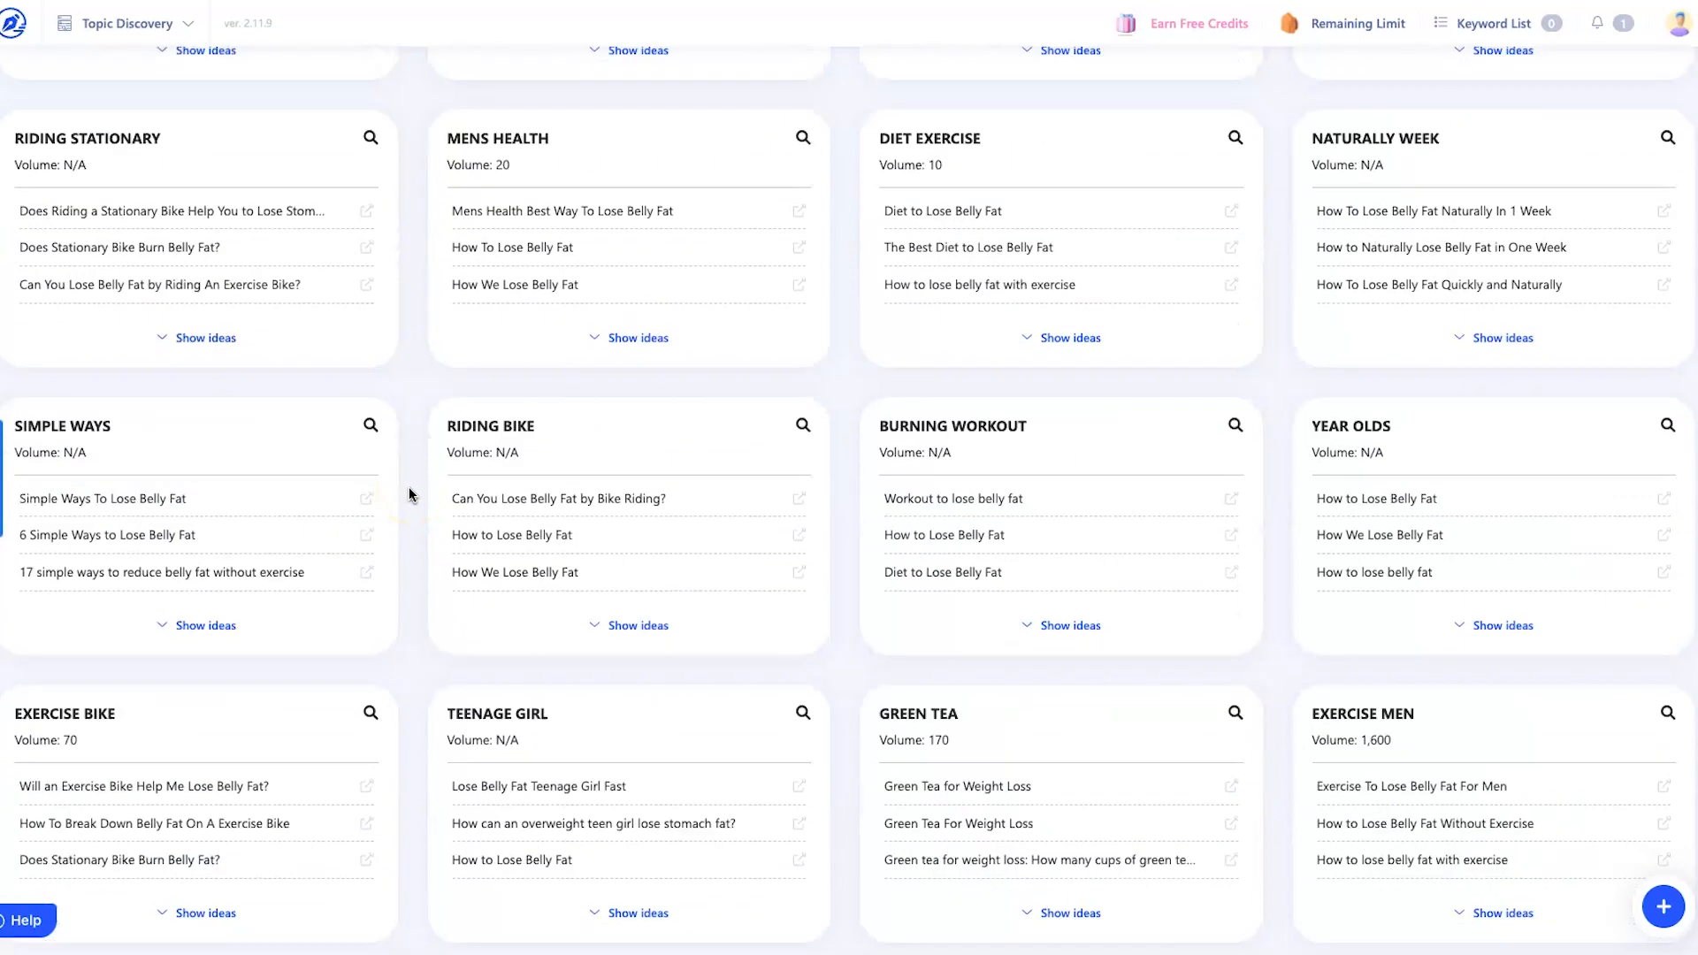
scroll(408, 488, "down", 9)
scroll(422, 506, "down", 3)
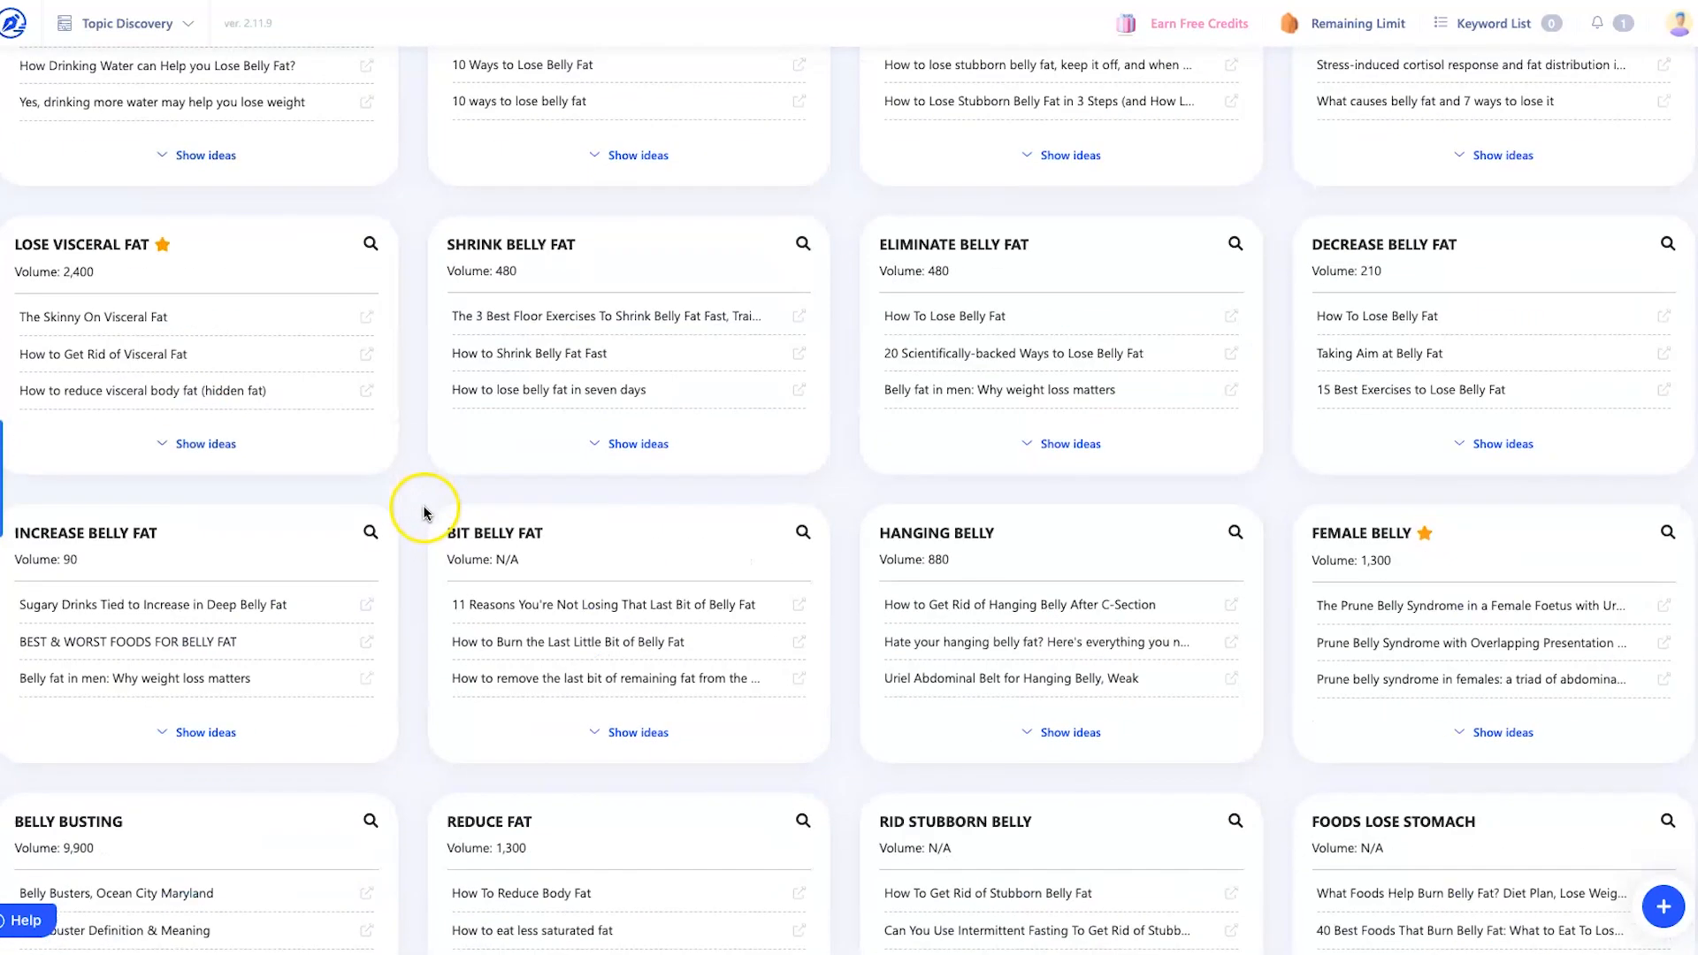
scroll(547, 630, "down", 1)
scroll(549, 632, "down", 15)
scroll(549, 623, "up", 7)
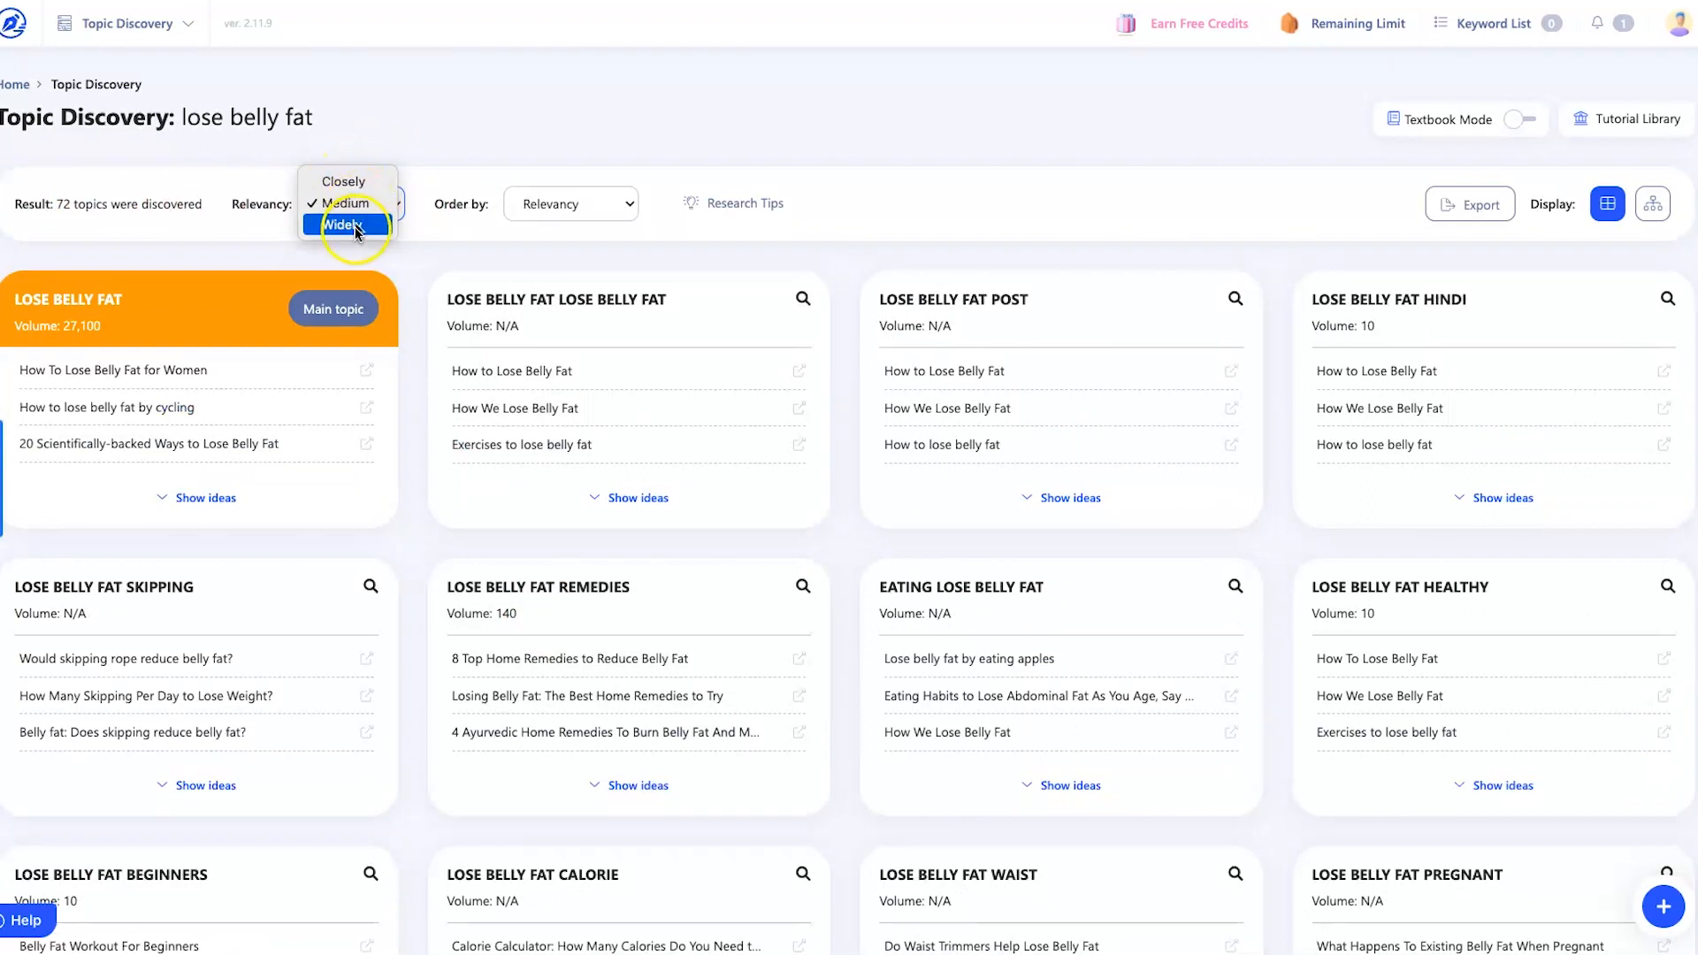
- Review the relevancy and ordering choices for the topics, keeping Medium and Relevancy
left_click(433, 152)
left_click(579, 209)
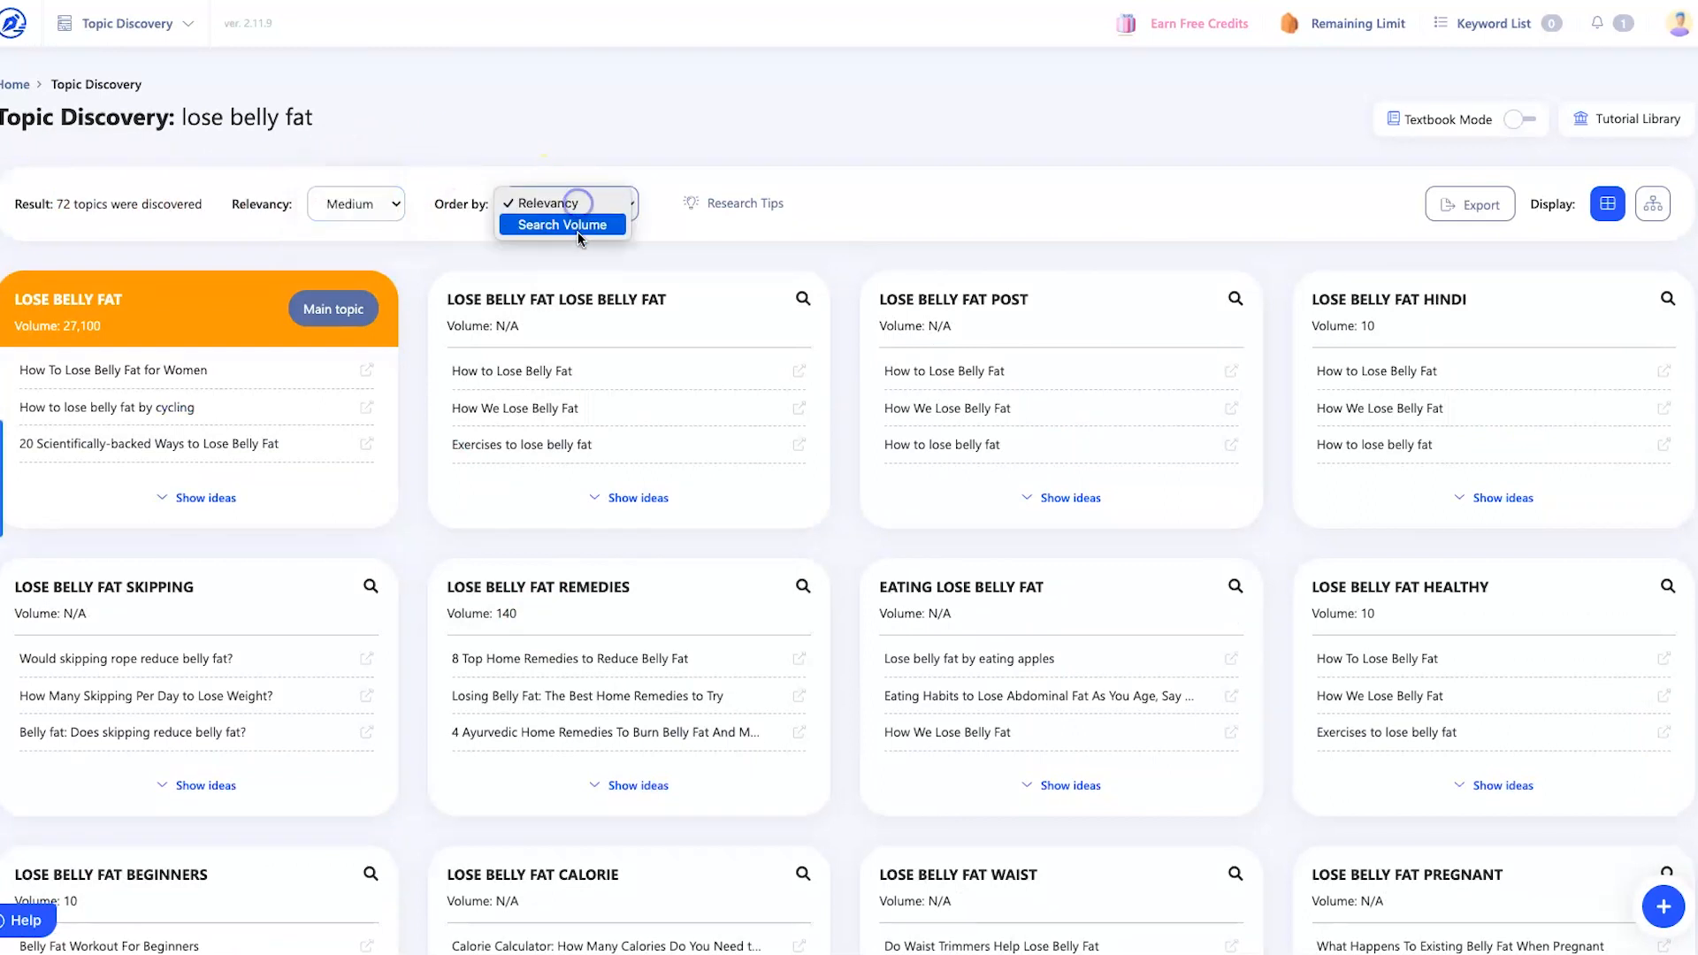
left_click(584, 205)
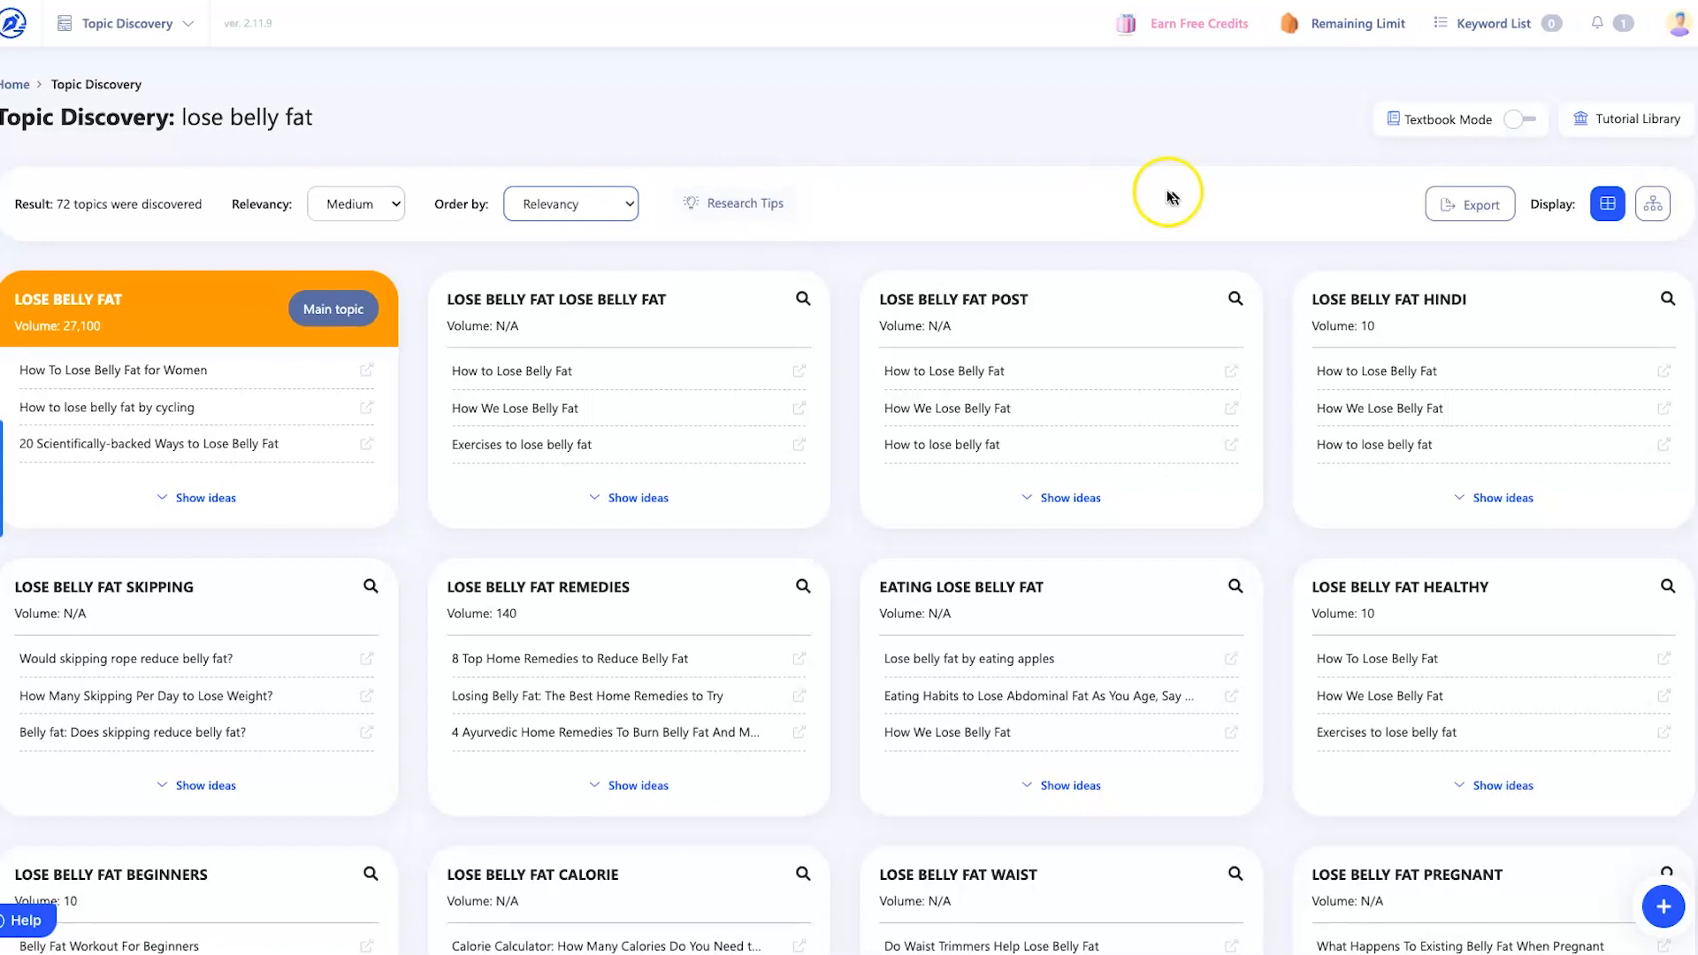
- Display the topics as a radial map, examine its branches, and return to the card grid
left_click(1653, 203)
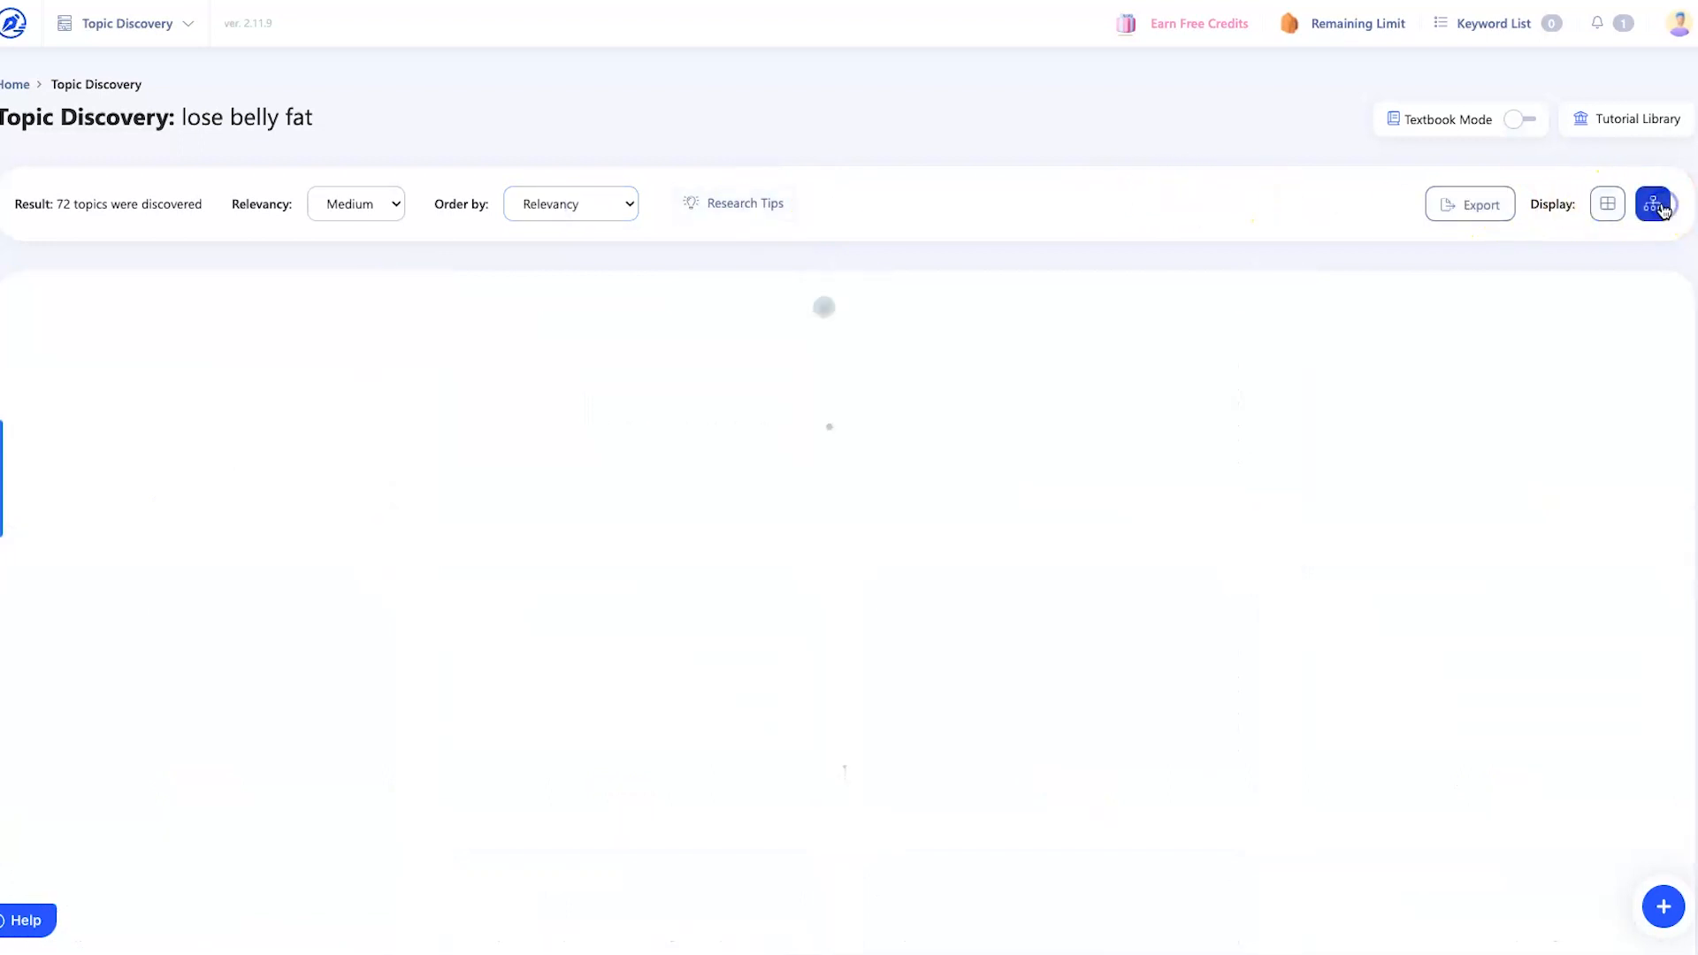
scroll(1029, 528, "down", 2)
scroll(1029, 528, "down", 3)
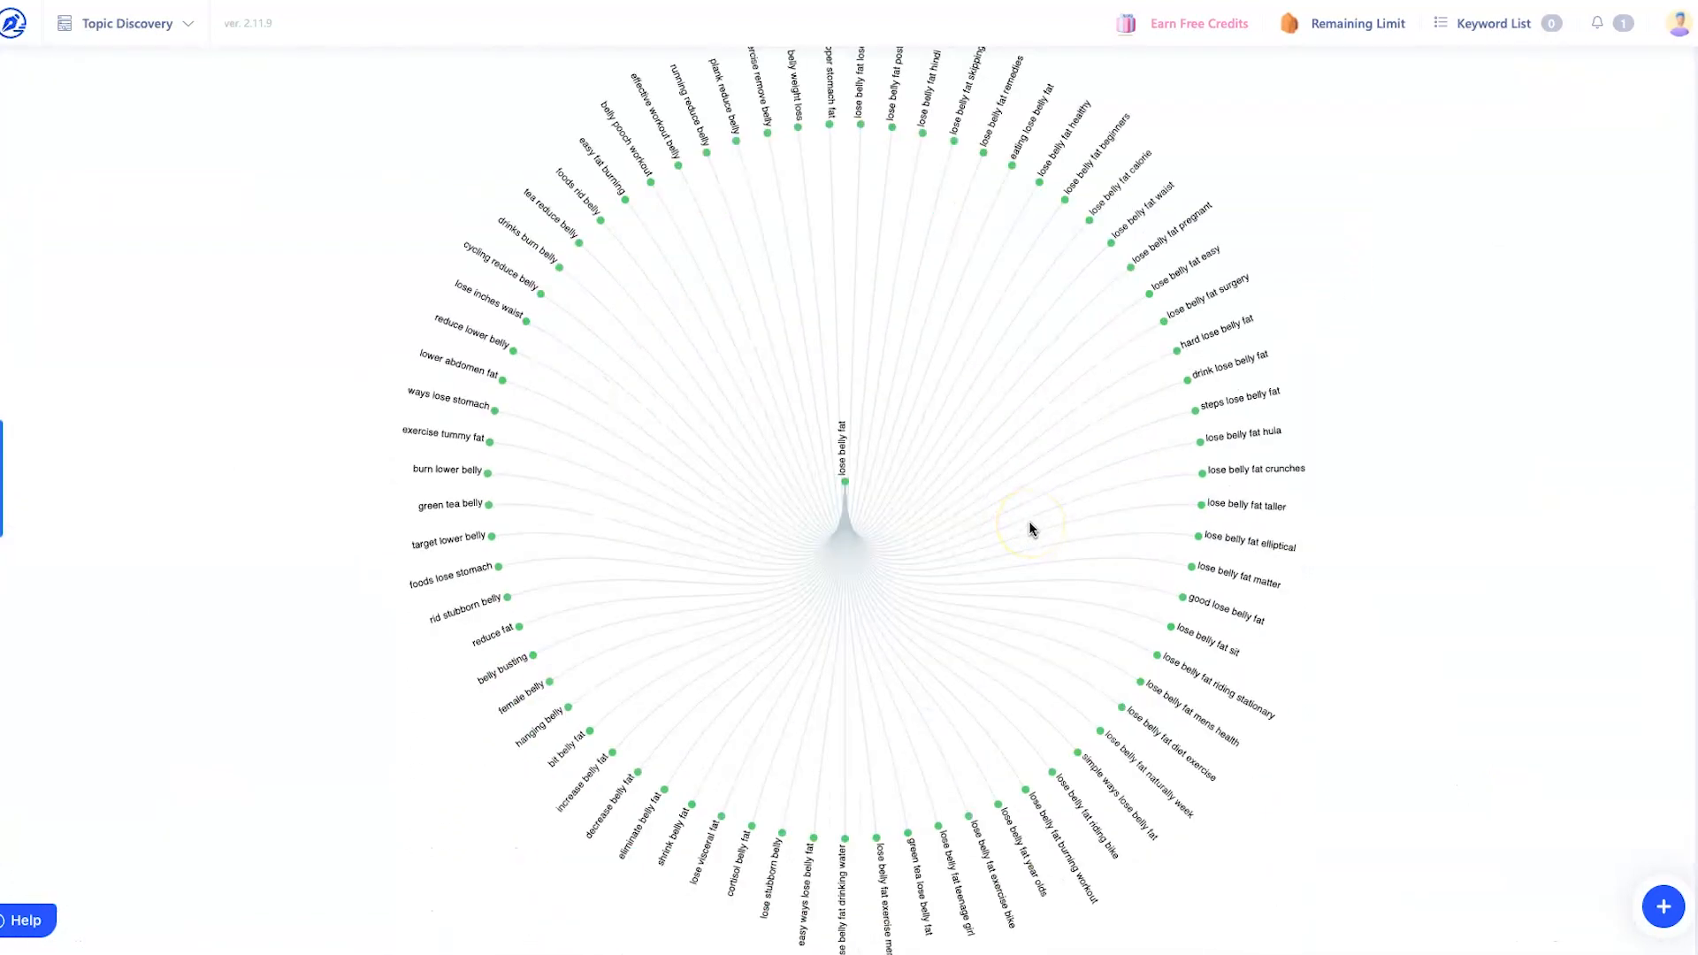
scroll(1029, 528, "up", 3)
scroll(1060, 500, "up", 1)
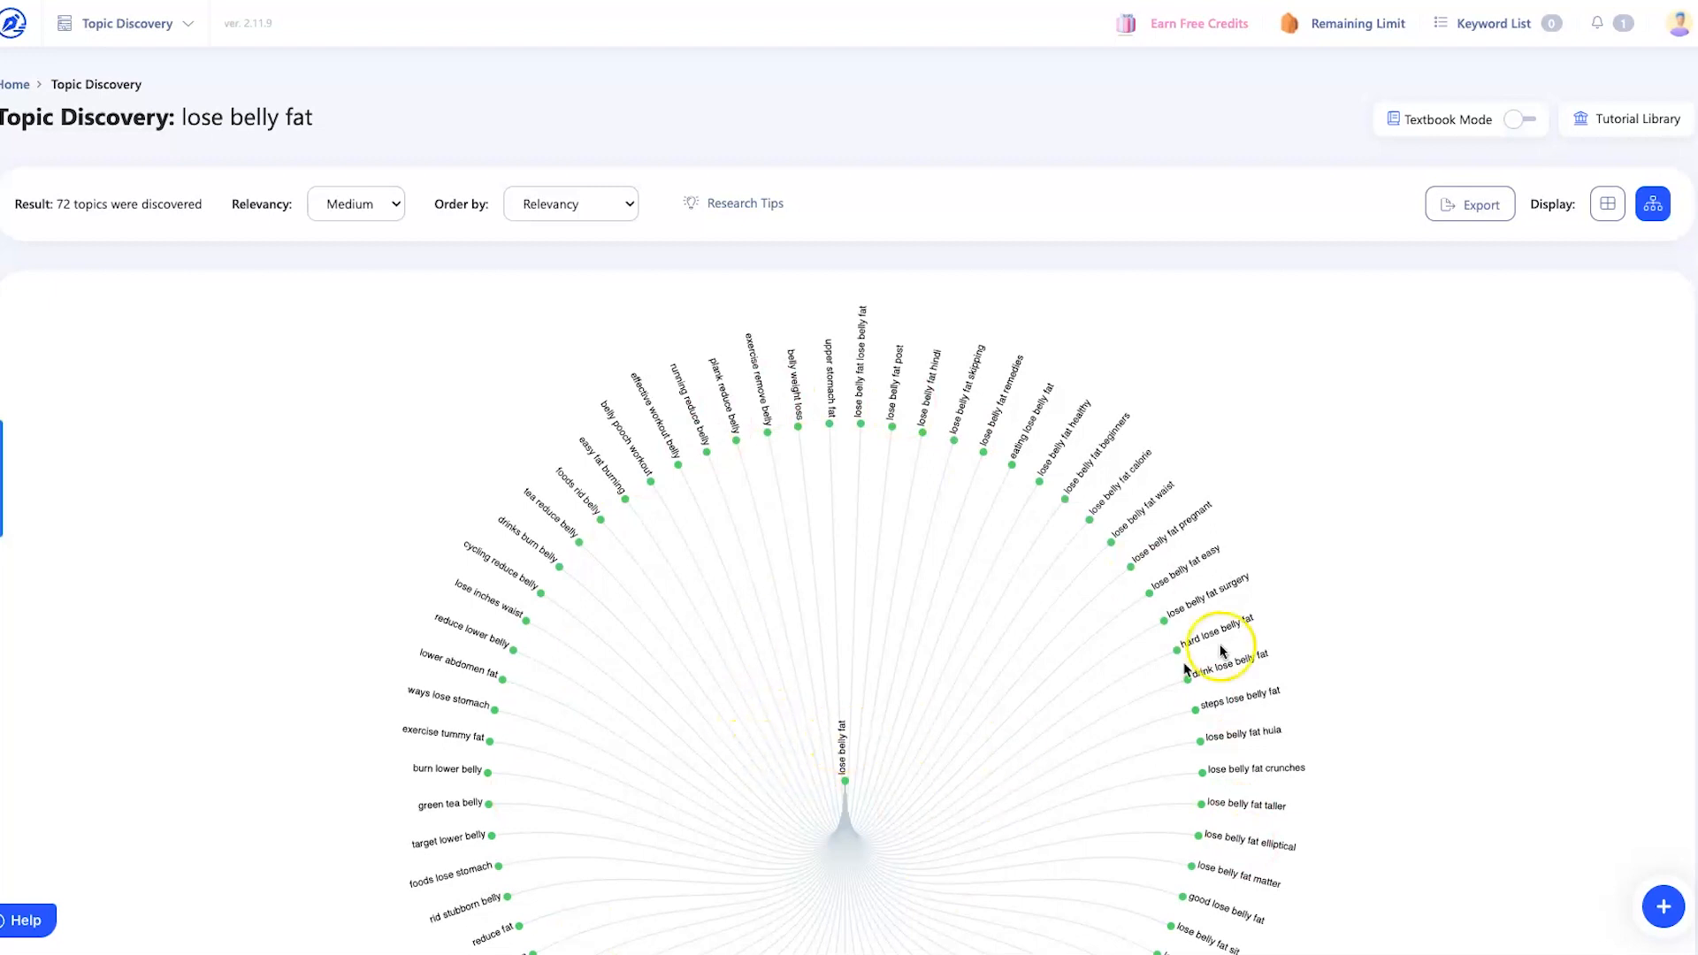
left_click(1608, 203)
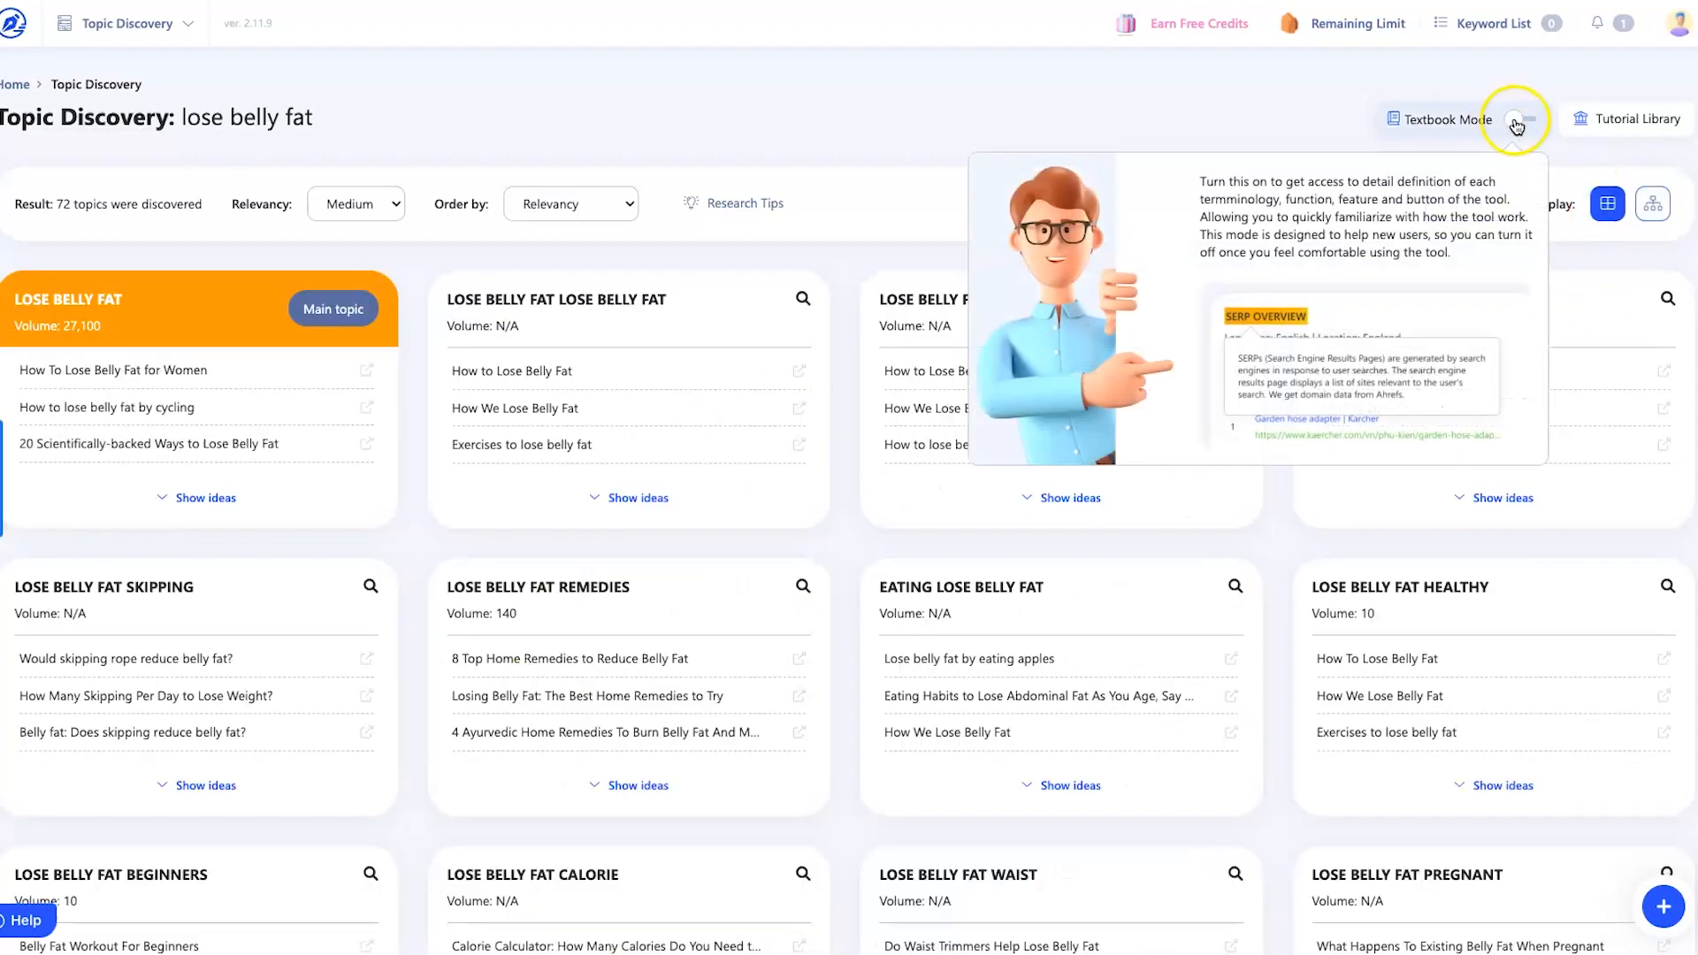
- Try Textbook Mode and turn it back off, and view the Tutorial Library's how-to and related materials before closing it
left_click(1518, 124)
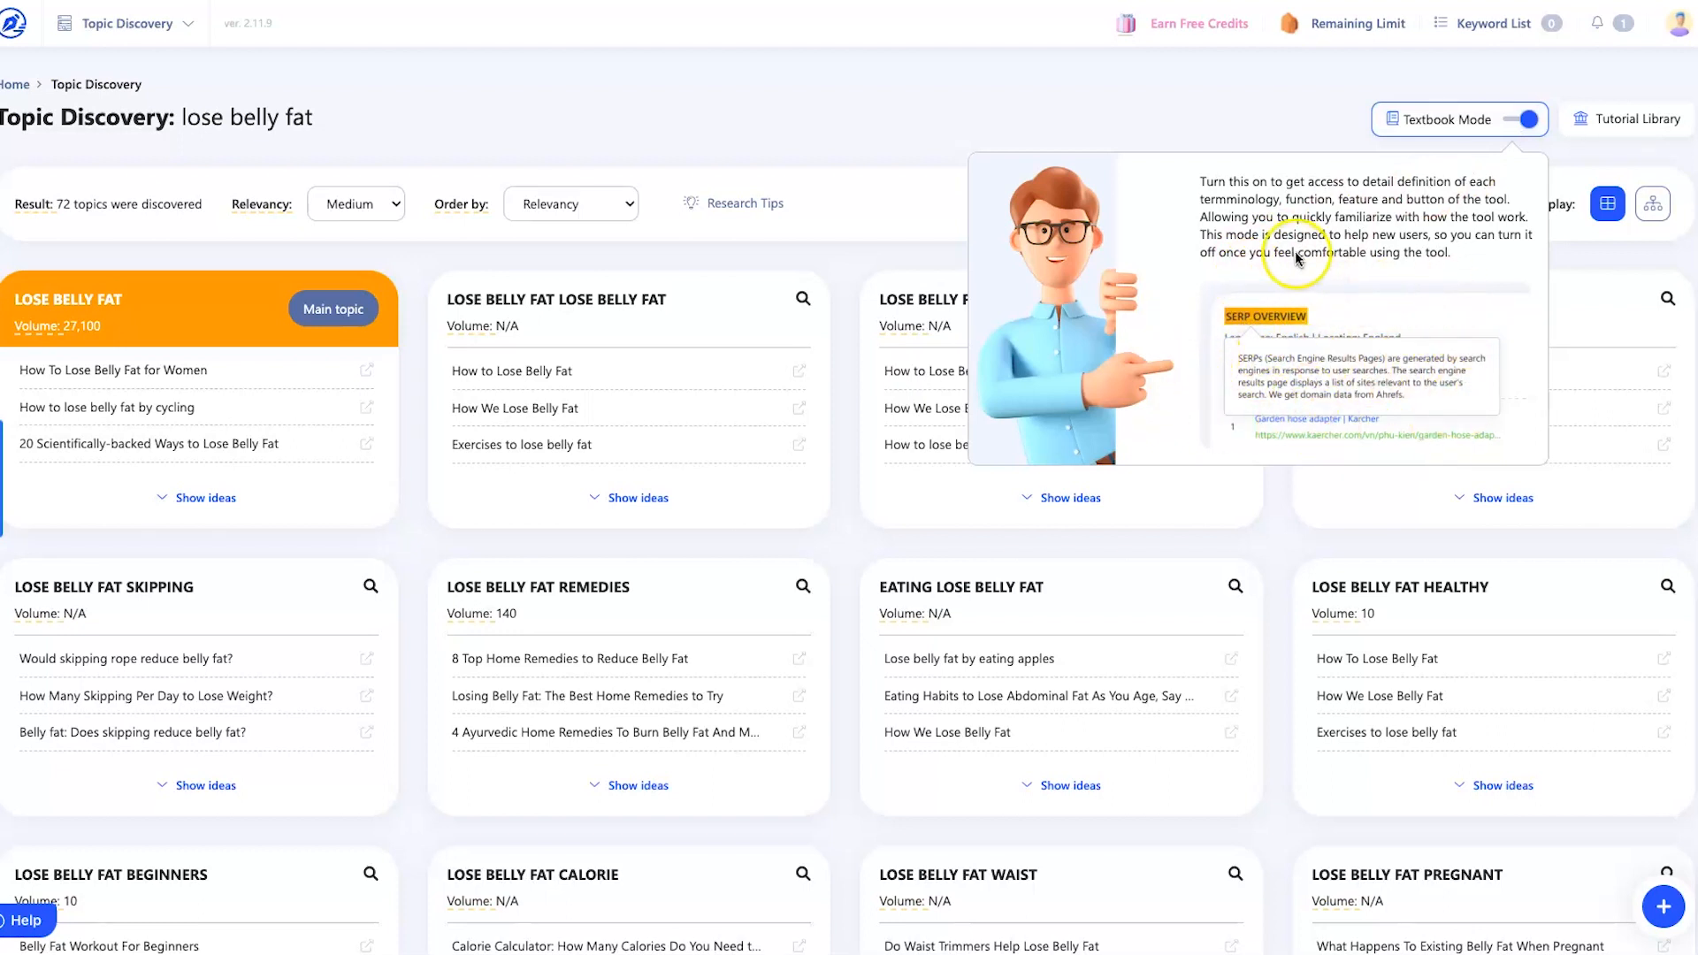
left_click(1526, 119)
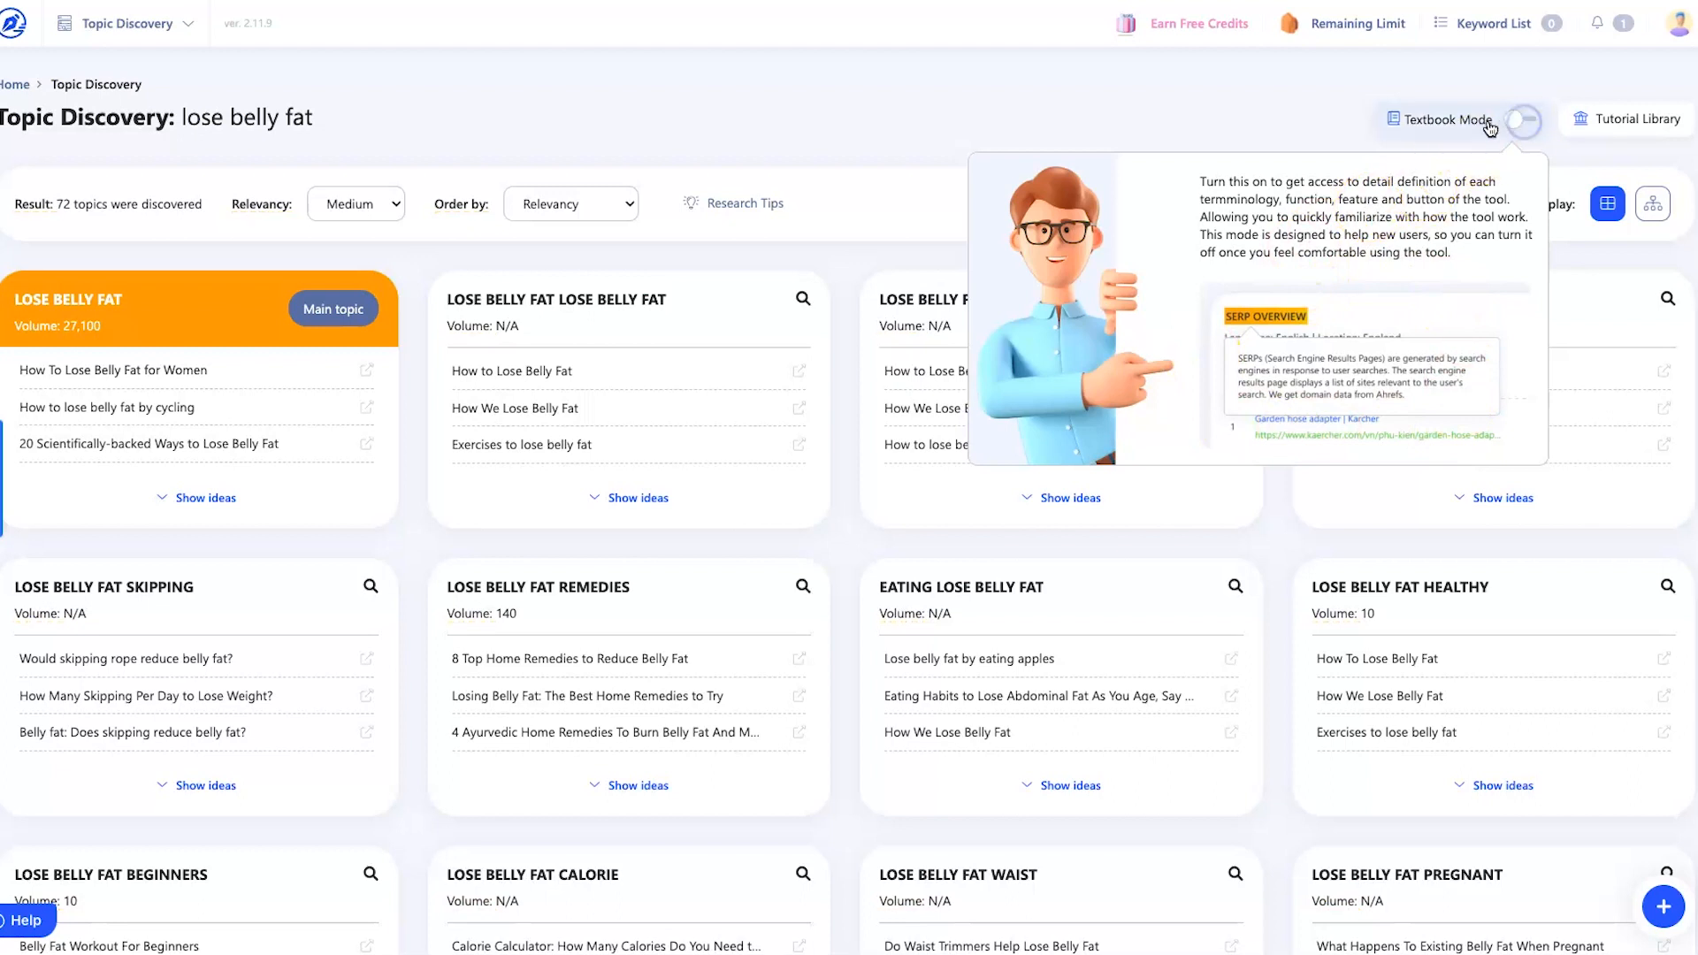
left_click(1622, 128)
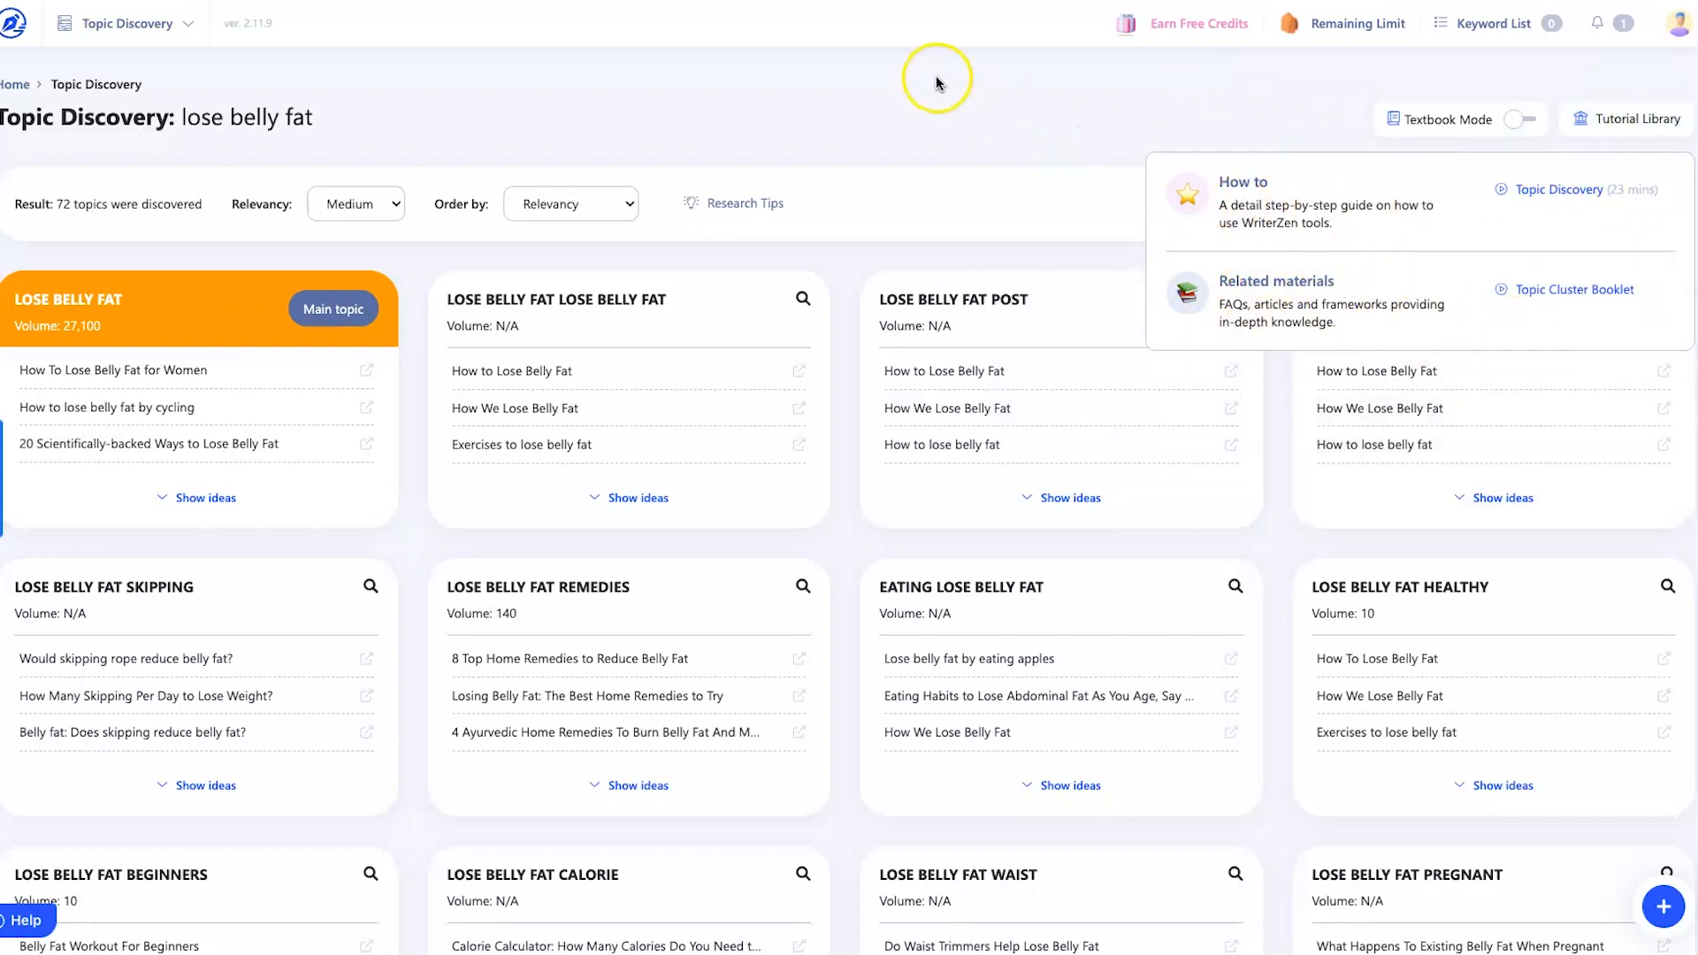
left_click(779, 79)
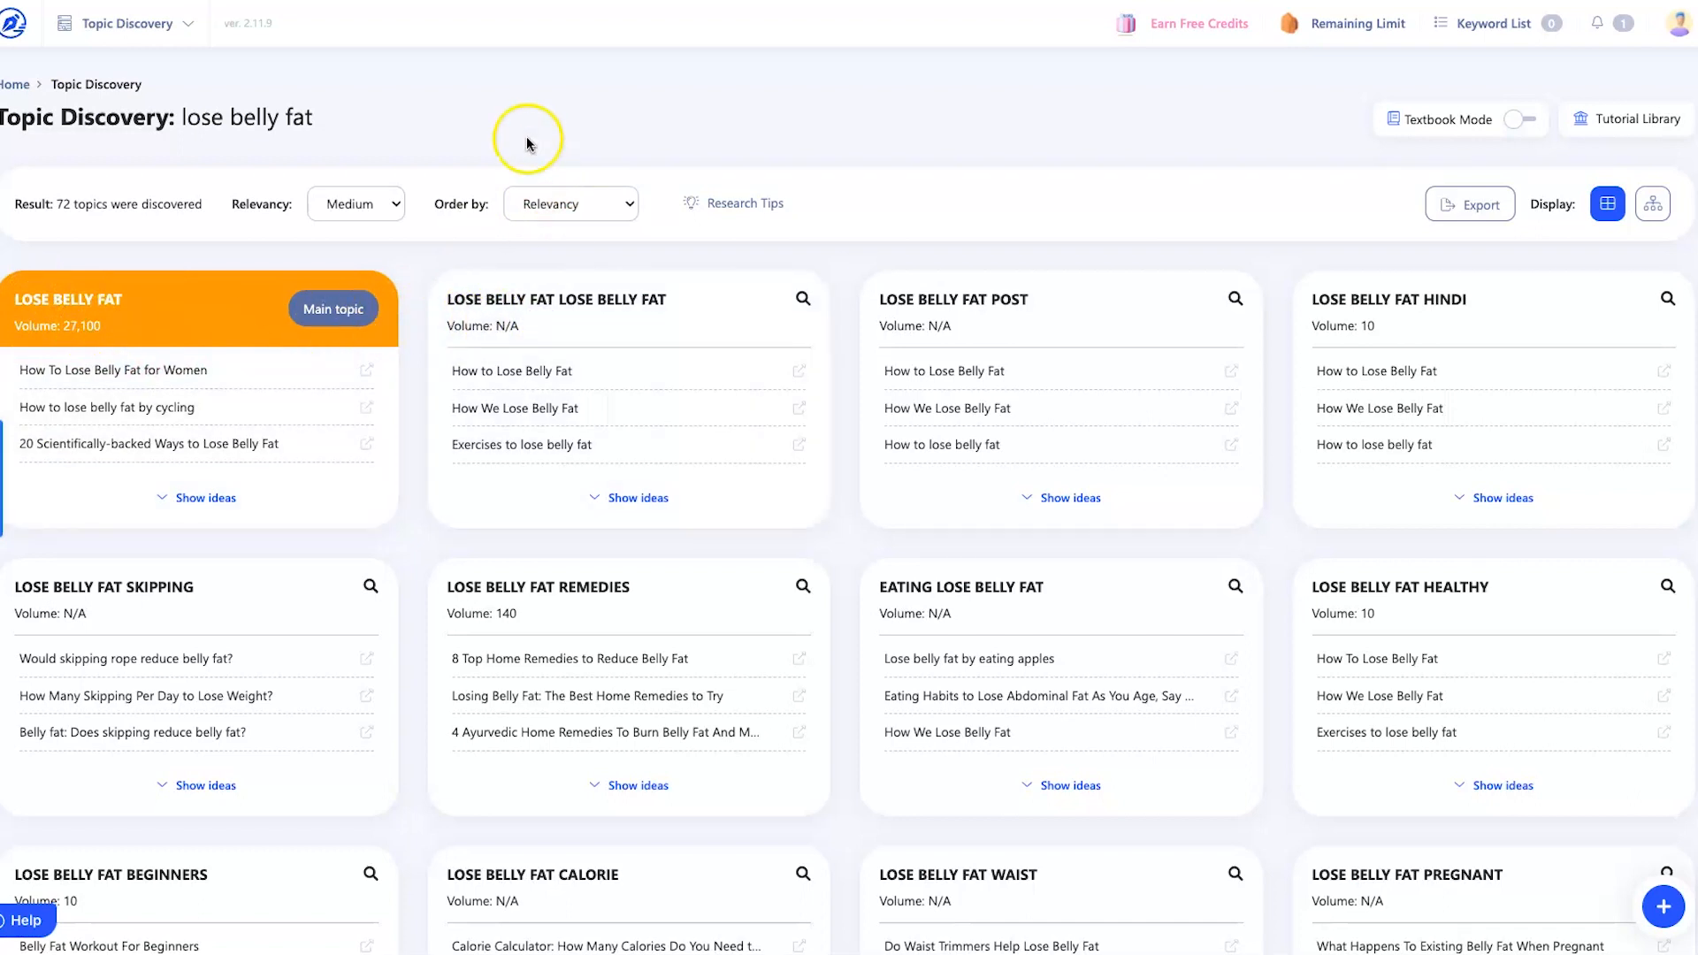
- Order the topics by Search Volume and examine the reordered cards and their headline ideas
left_click(563, 204)
left_click(555, 223)
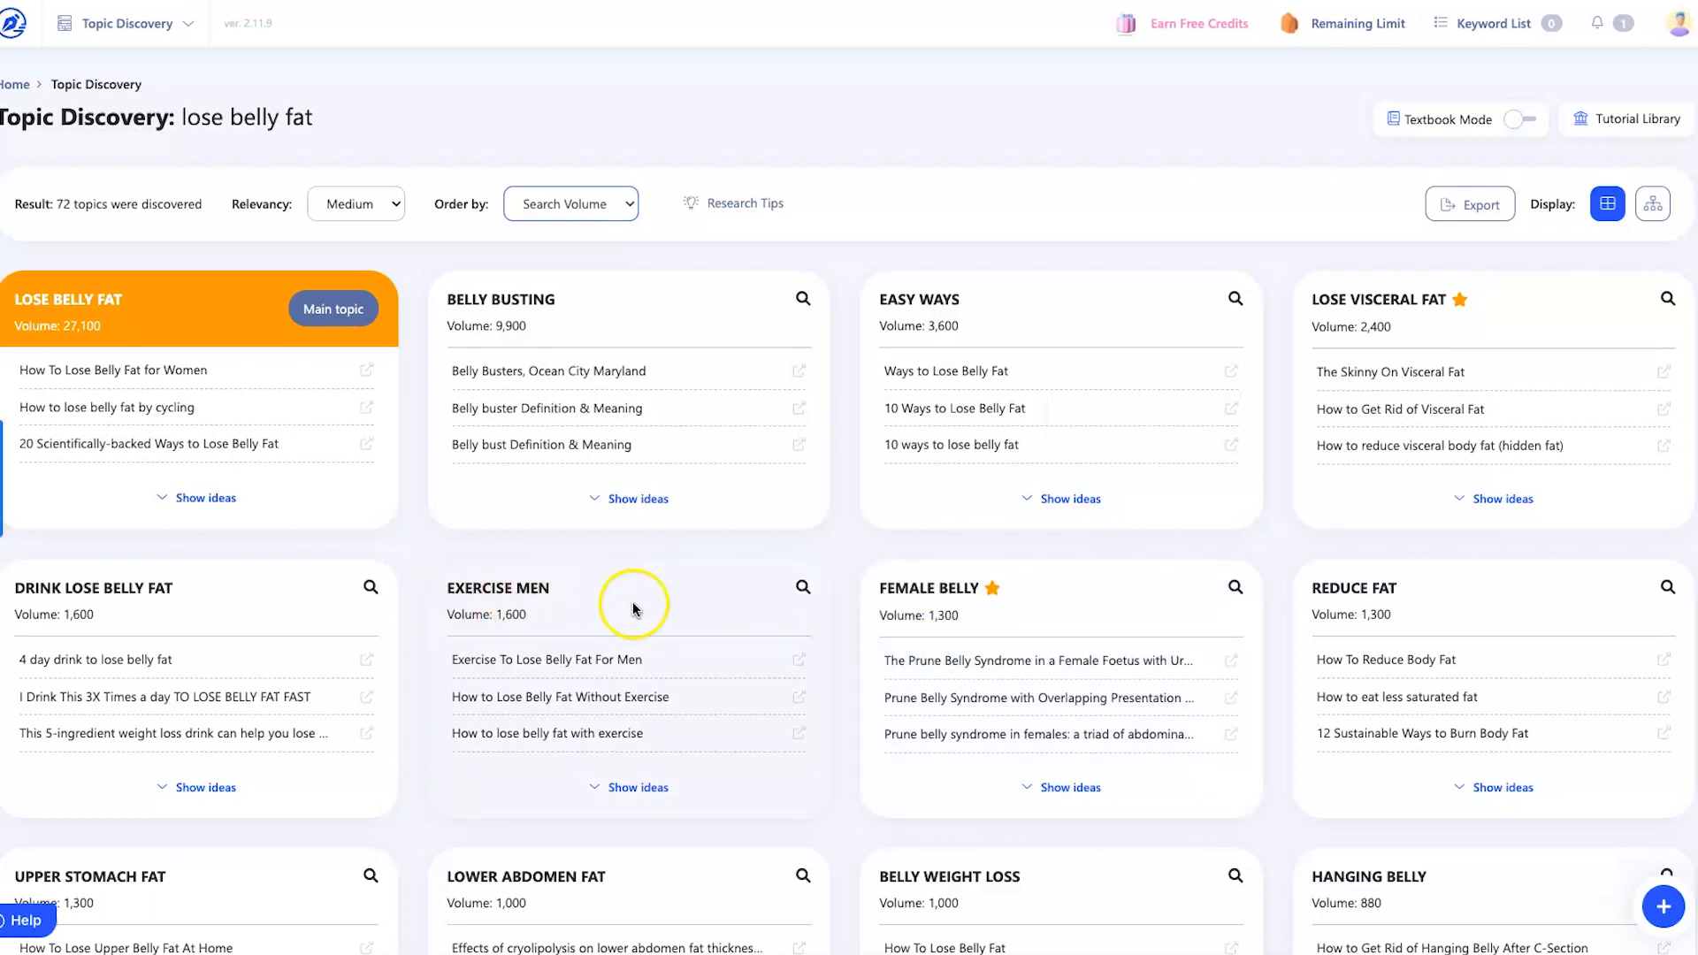
scroll(1477, 354, "down", 2)
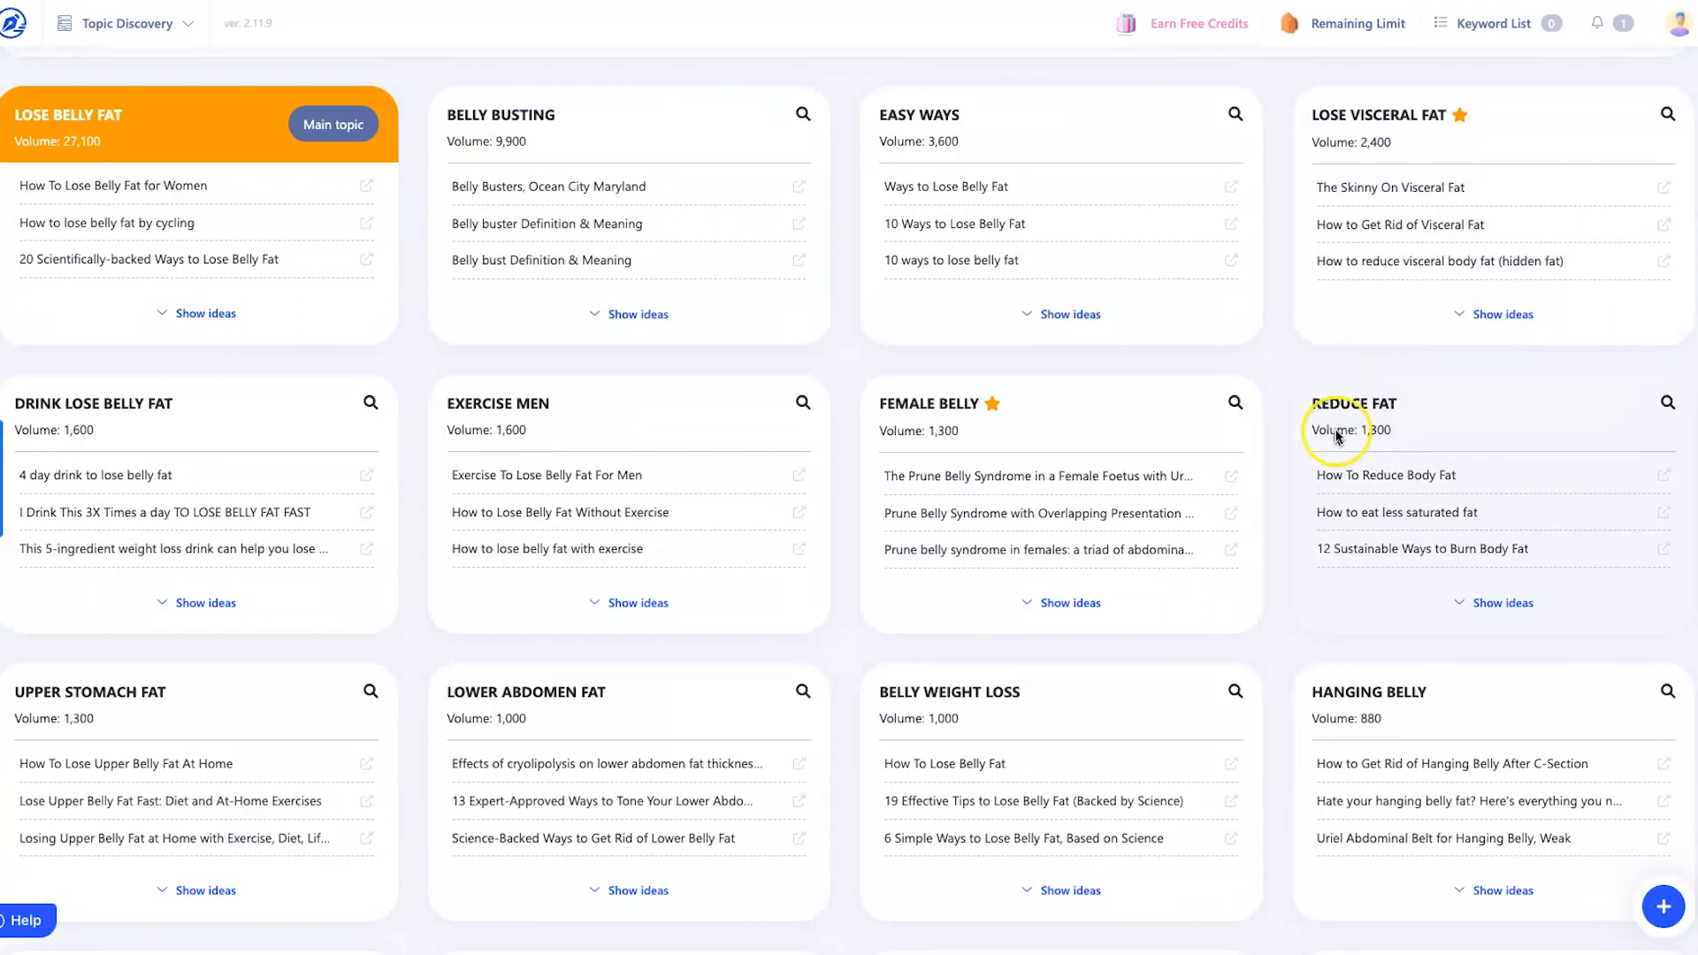
scroll(1340, 416, "down", 1)
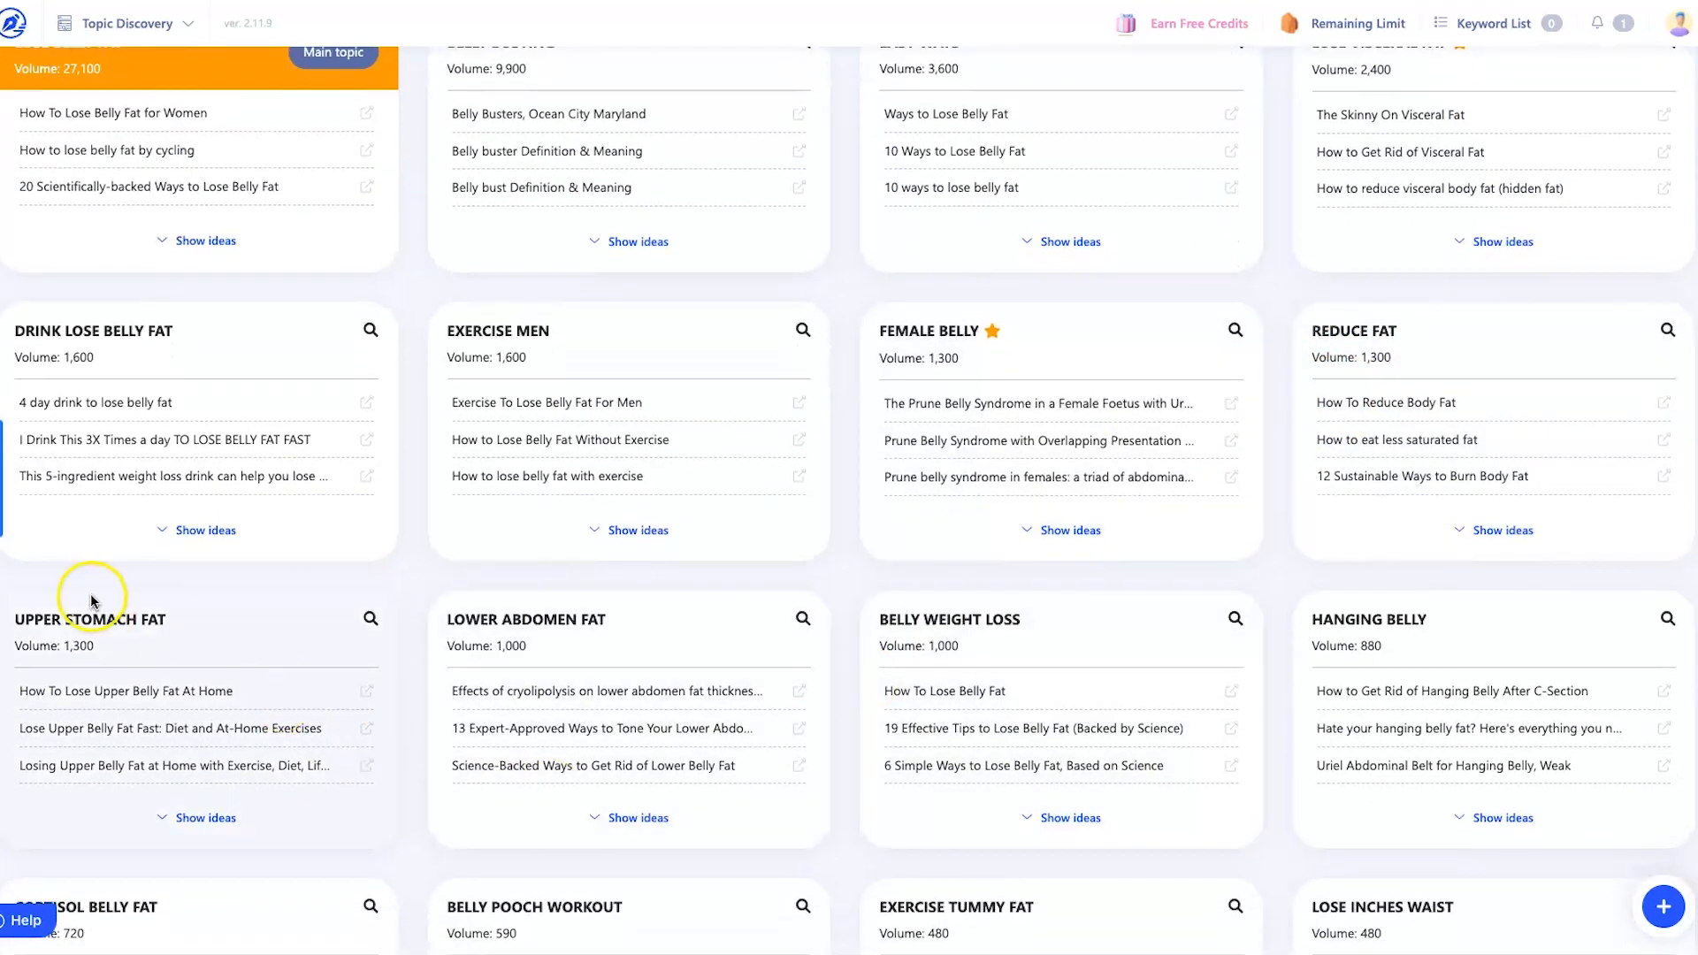
scroll(132, 632, "down", 1)
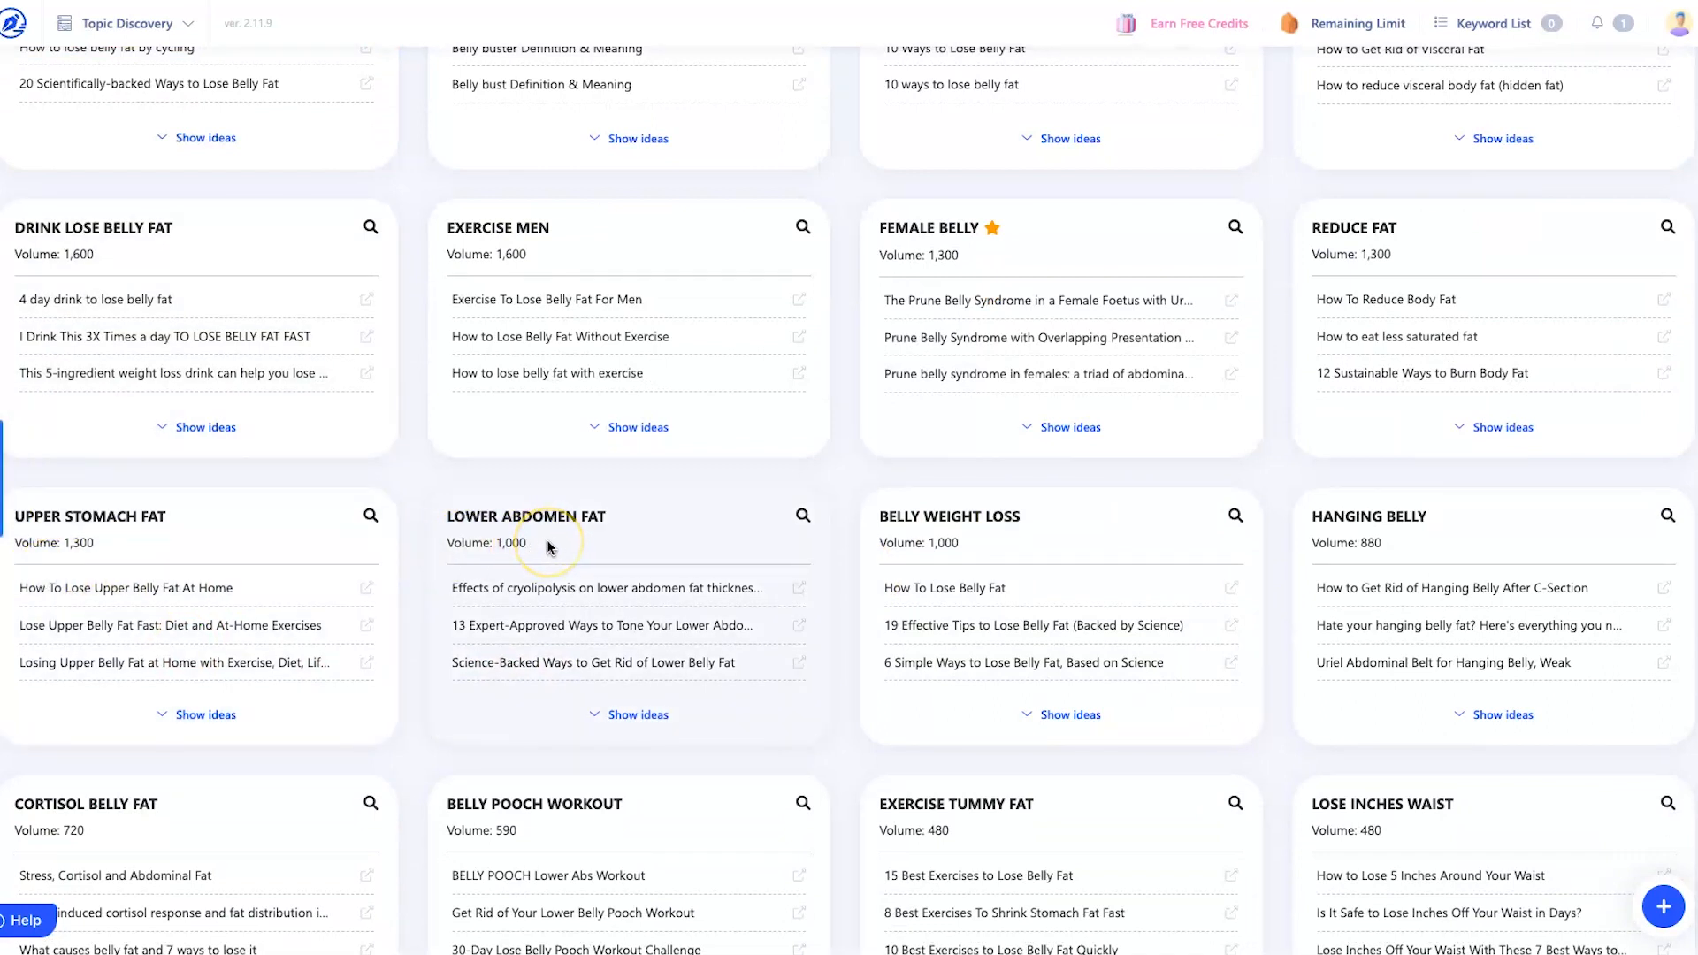
scroll(546, 539, "down", 1)
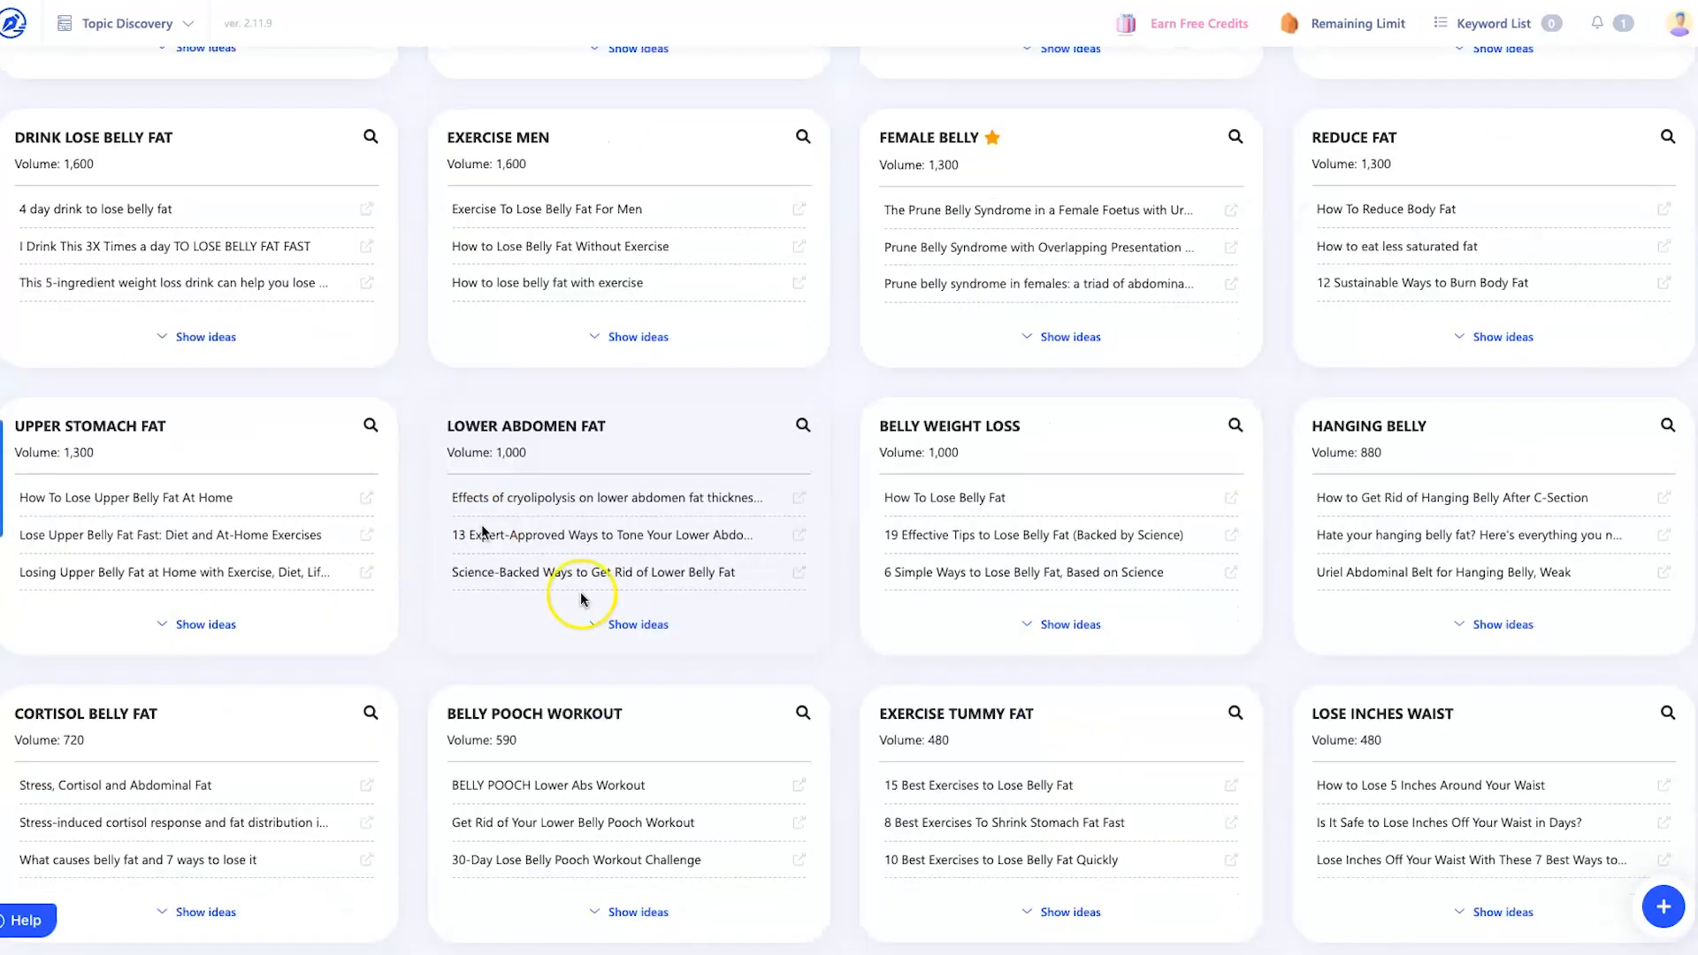
scroll(592, 442, "up", 1)
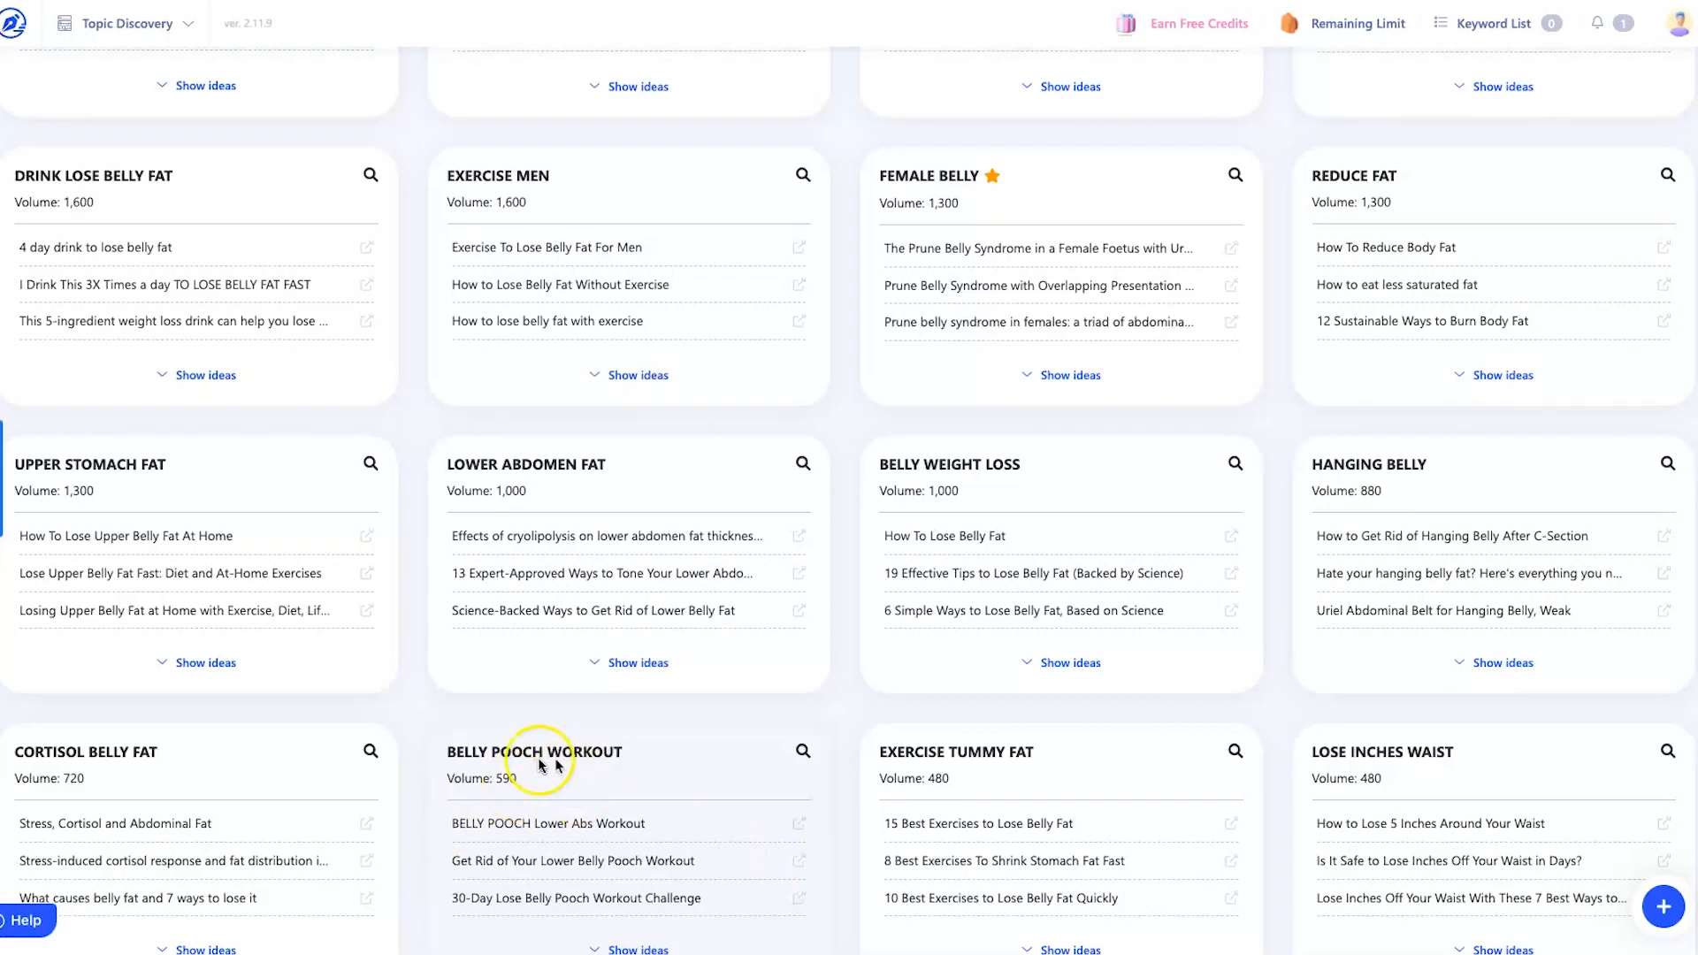
scroll(353, 760, "down", 1)
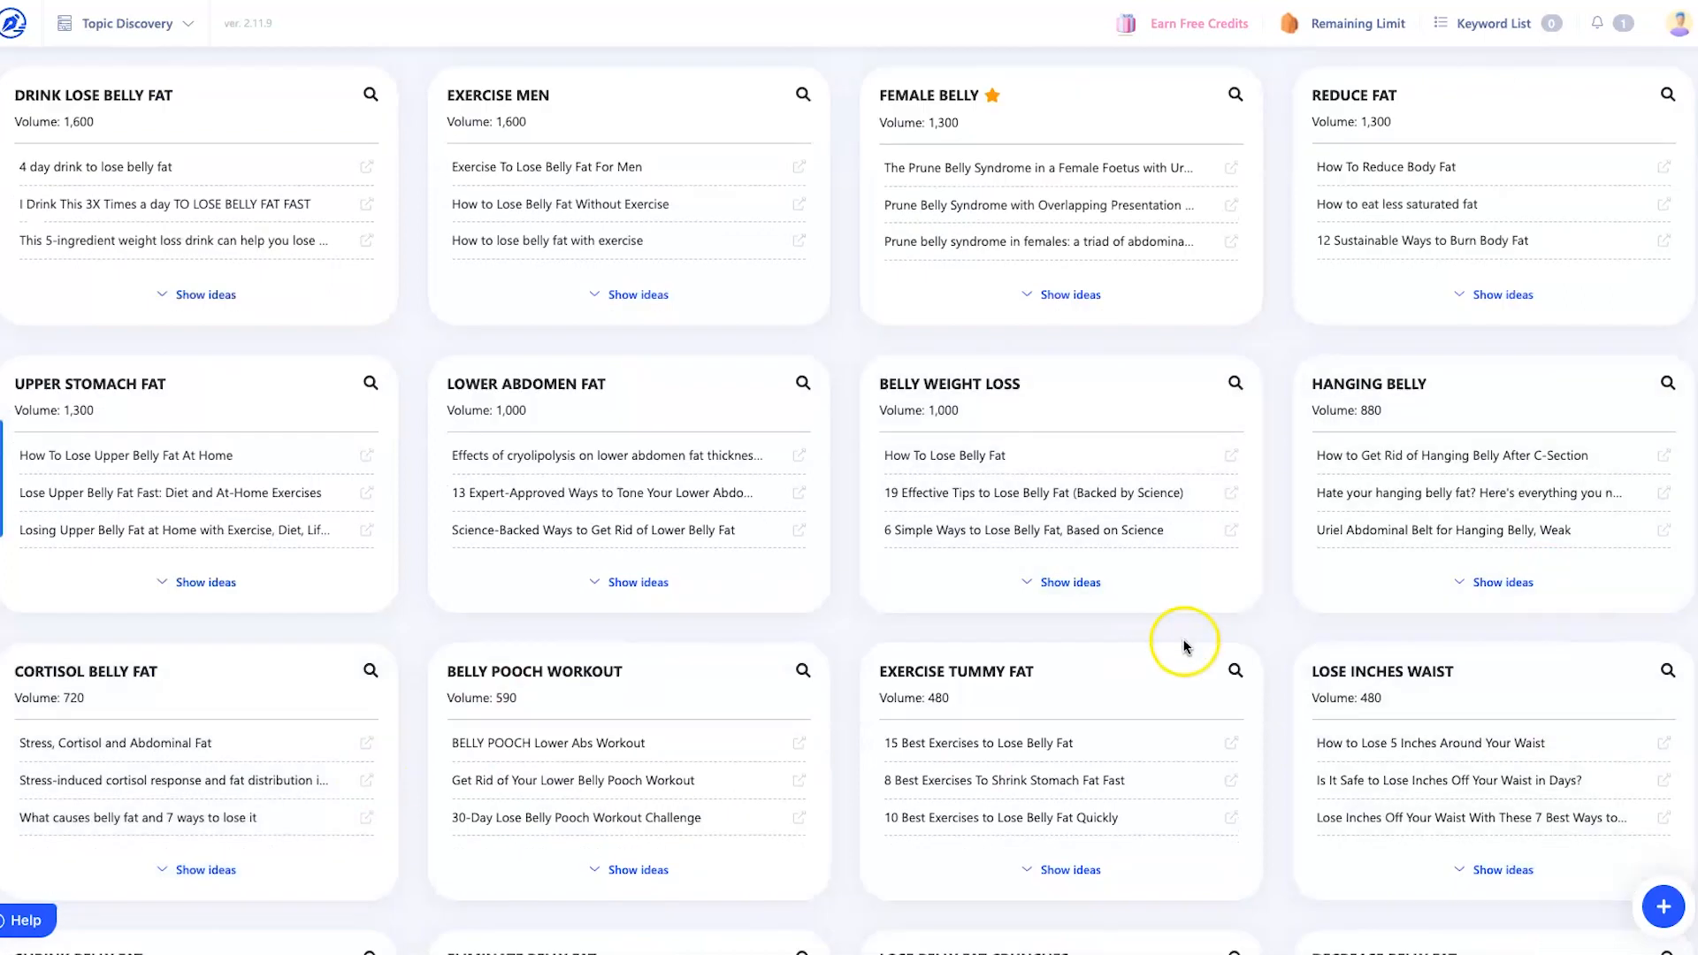
scroll(1183, 631, "down", 4)
scroll(1182, 628, "up", 10)
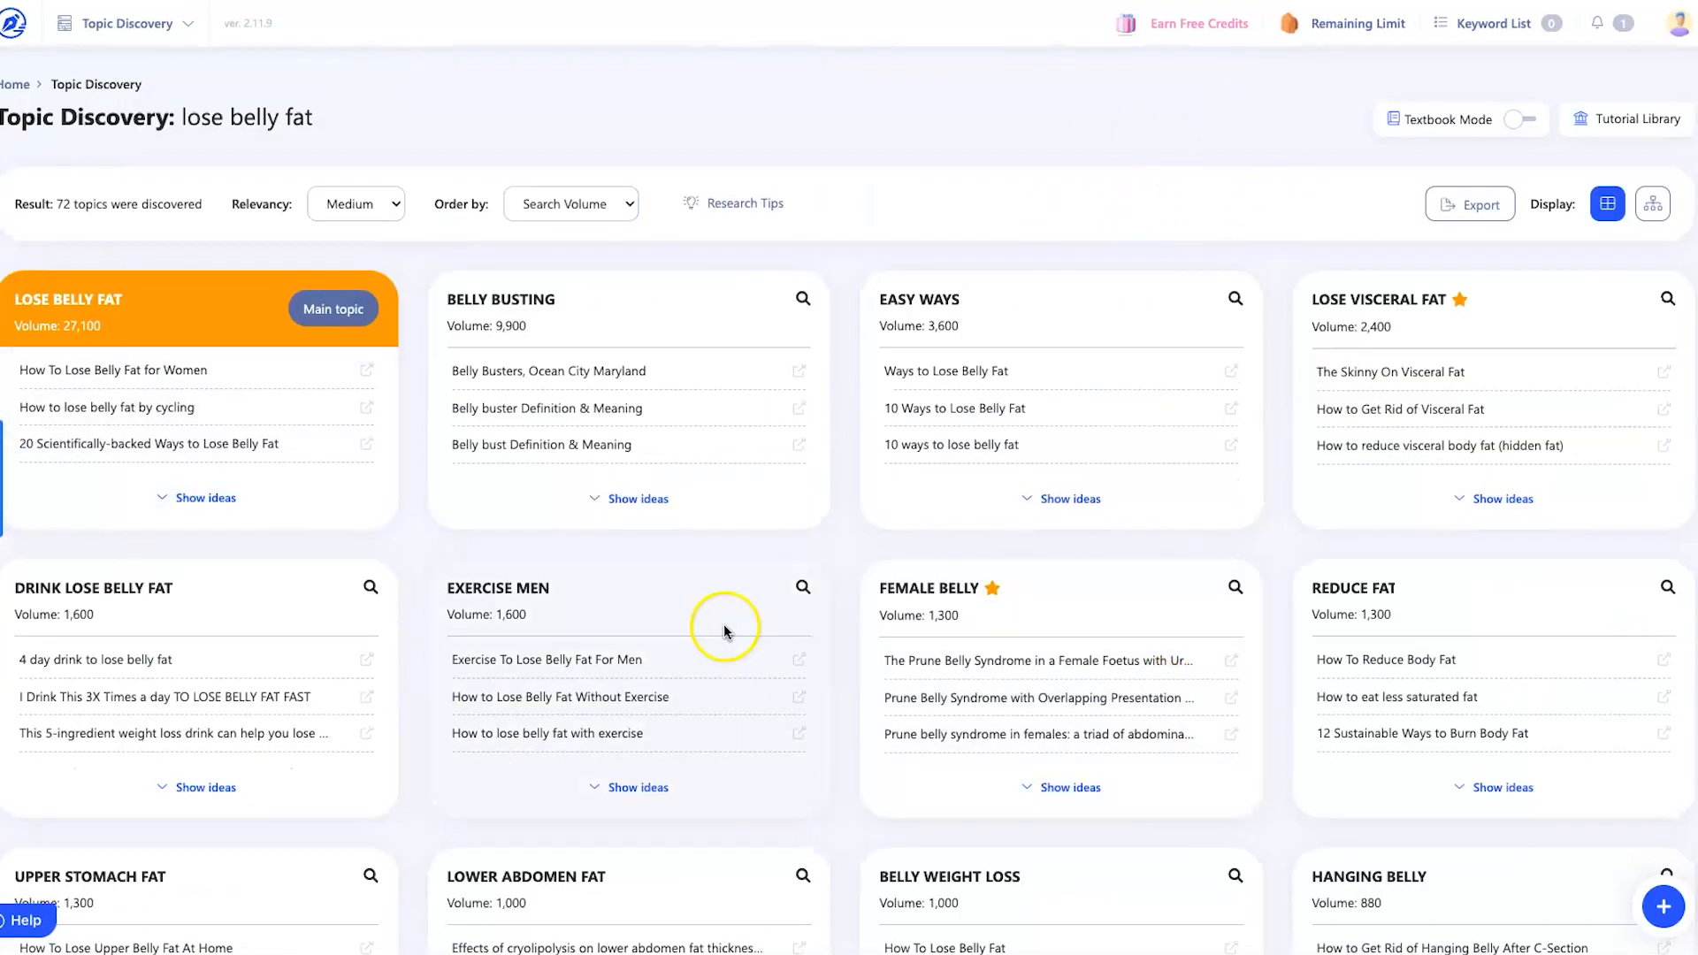
- Export the topics, switch to the TopicResearch workbook in Excel, and reposition and enlarge its window
left_click(1451, 213)
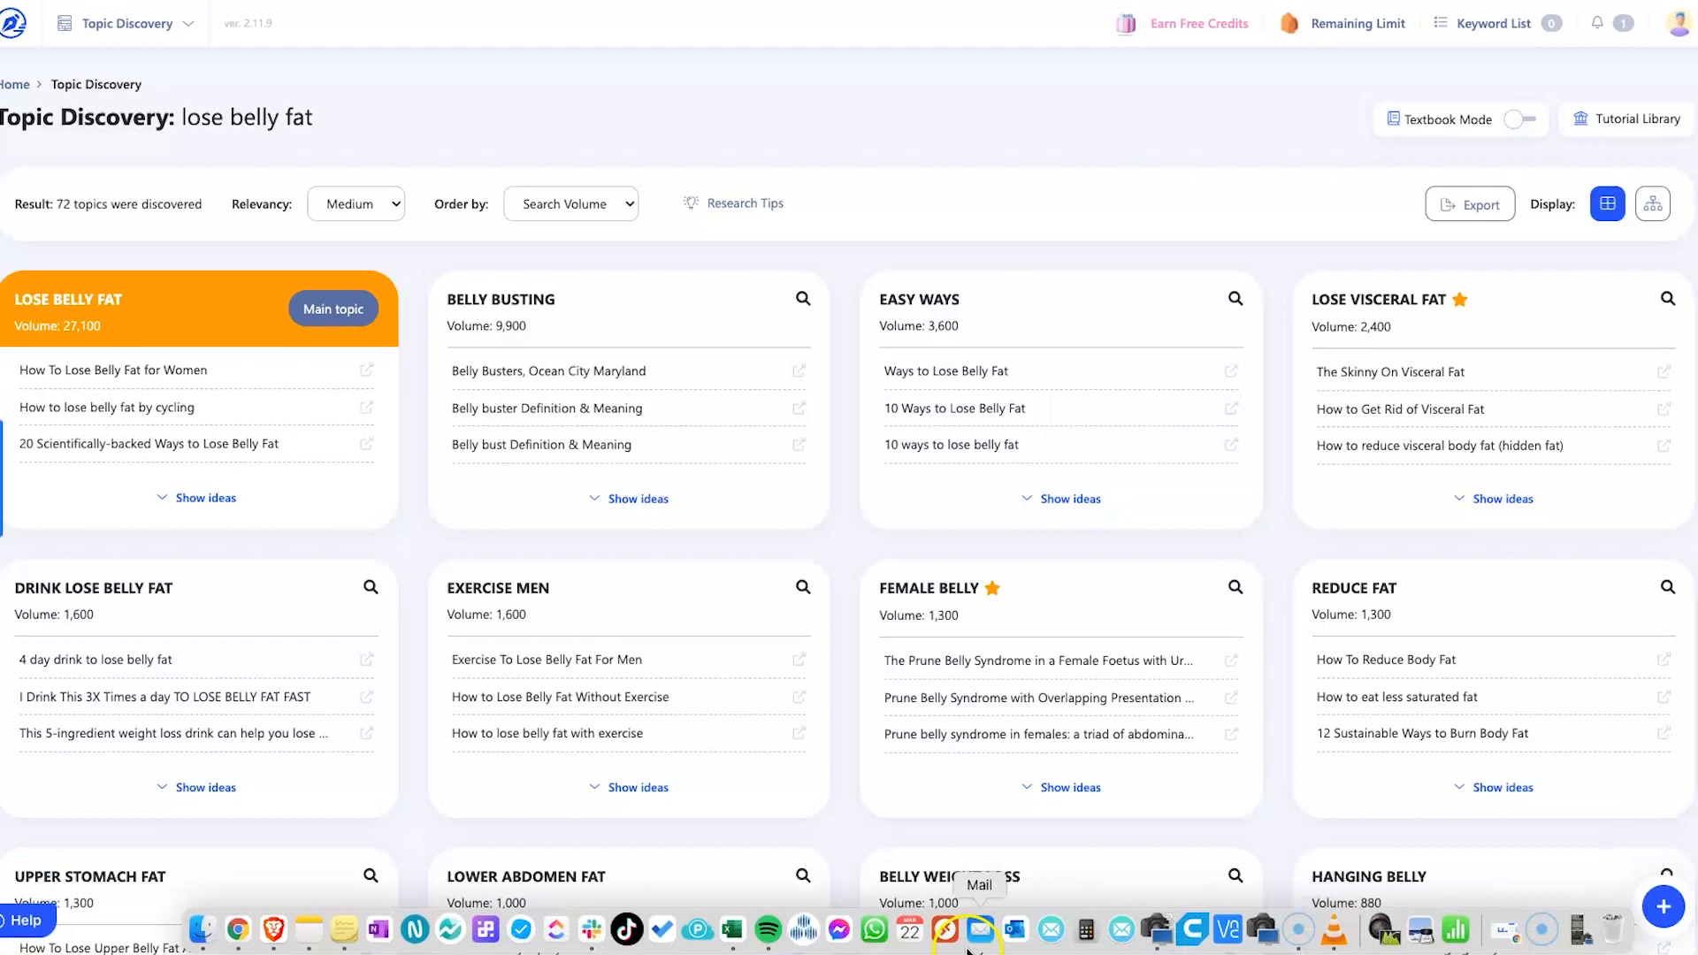
left_click(732, 944)
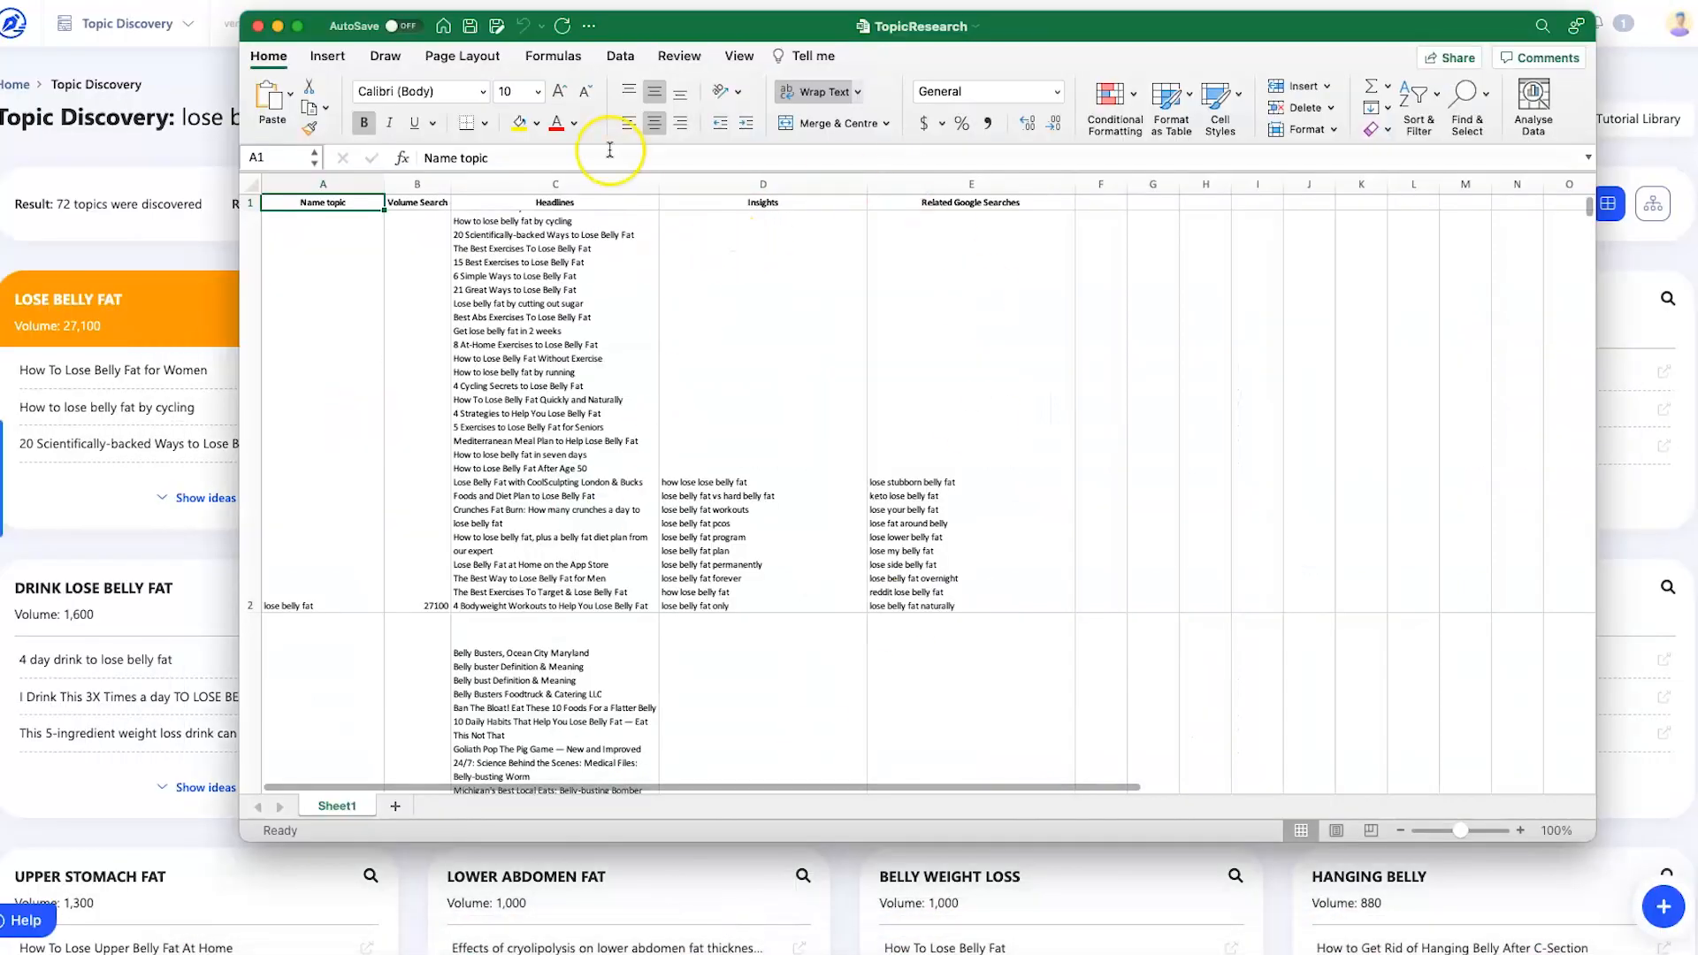
left_click_drag(666, 34, 400, 17)
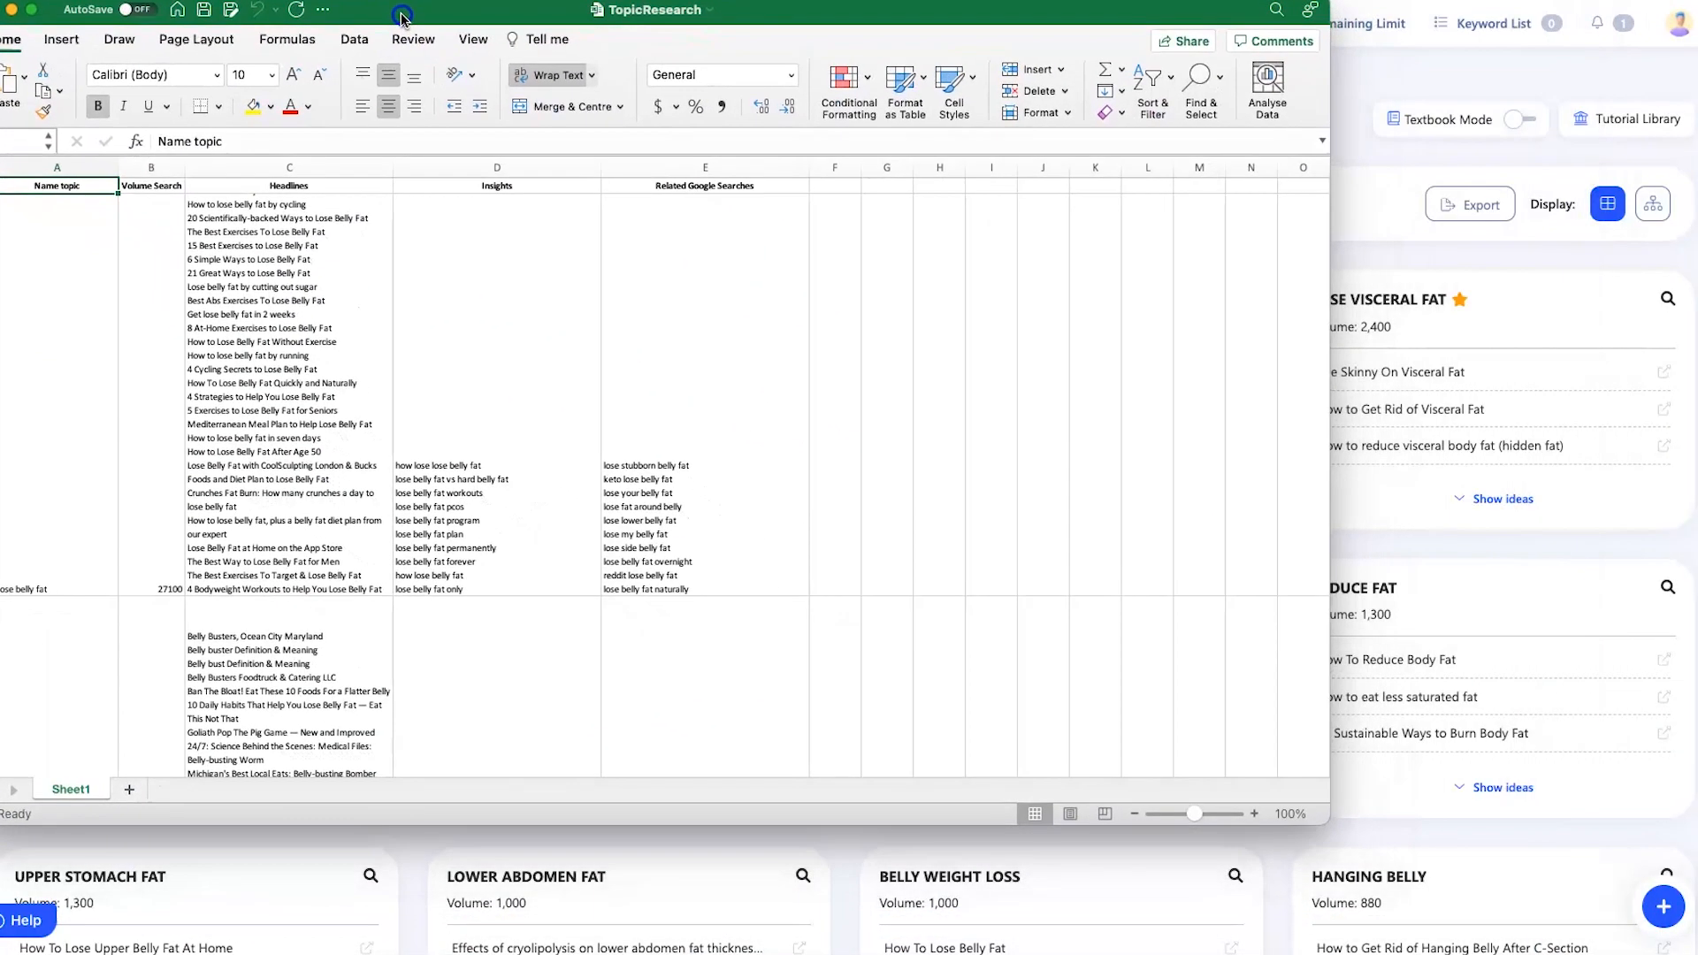
left_click_drag(1323, 819, 1661, 951)
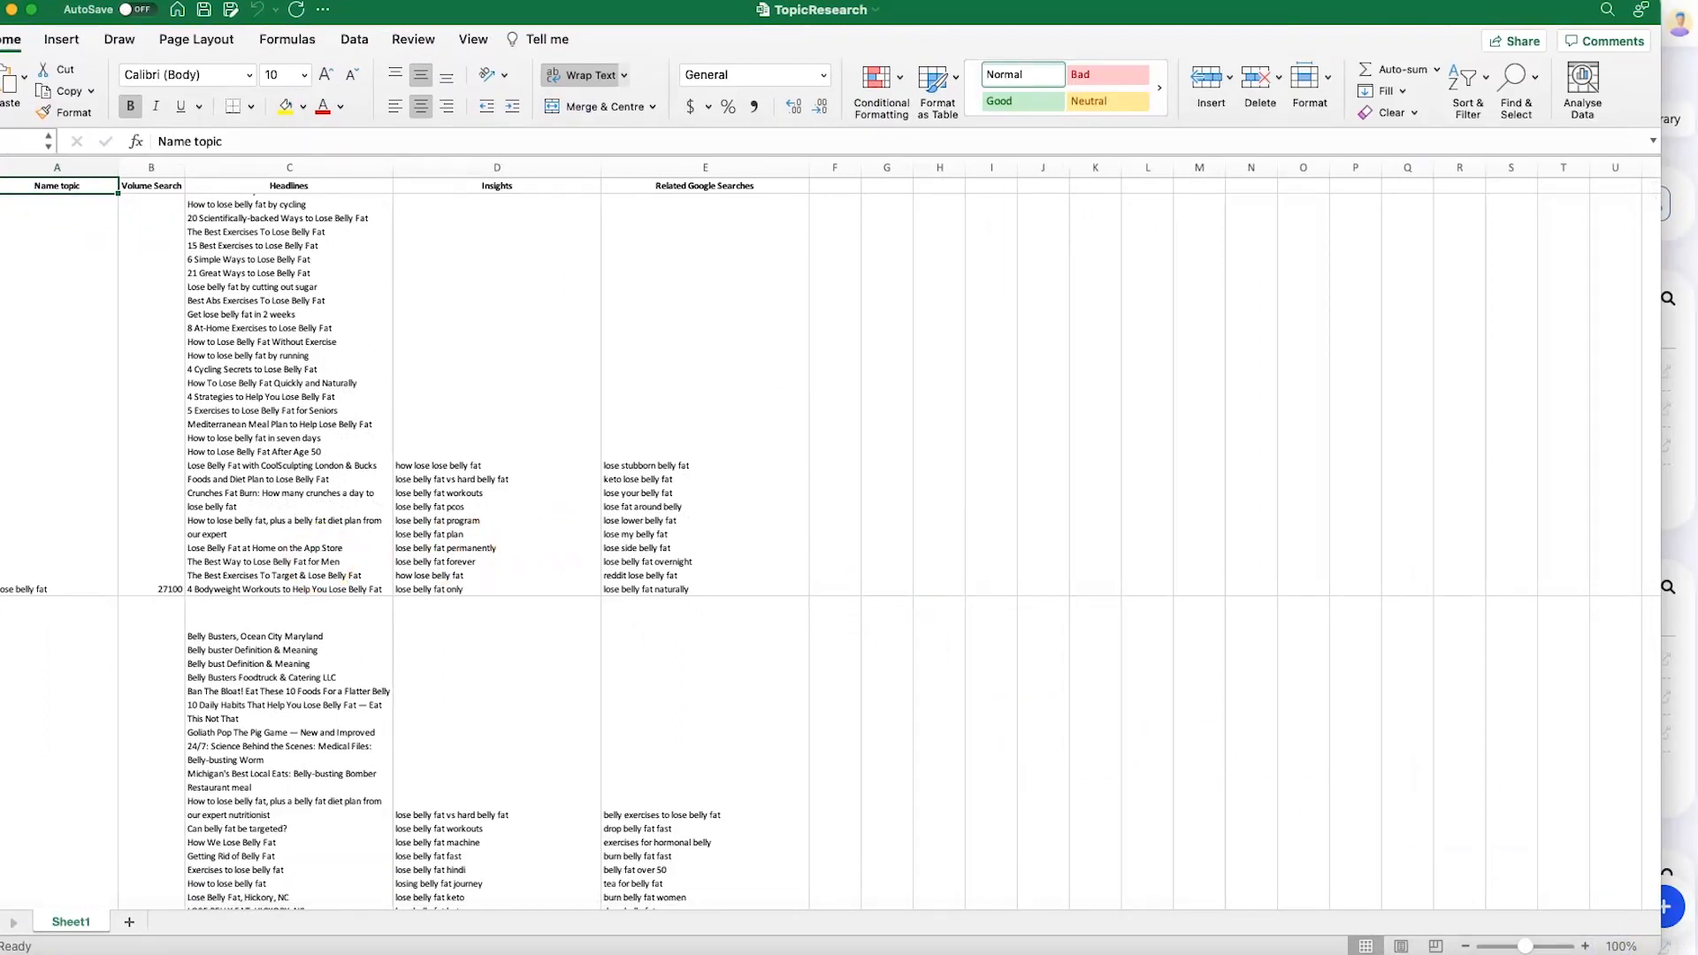
- Examine the "lose belly fat" row's topic name, search volume, headlines, insights and related Google searches, plus the rows beneath it
left_click(72, 416)
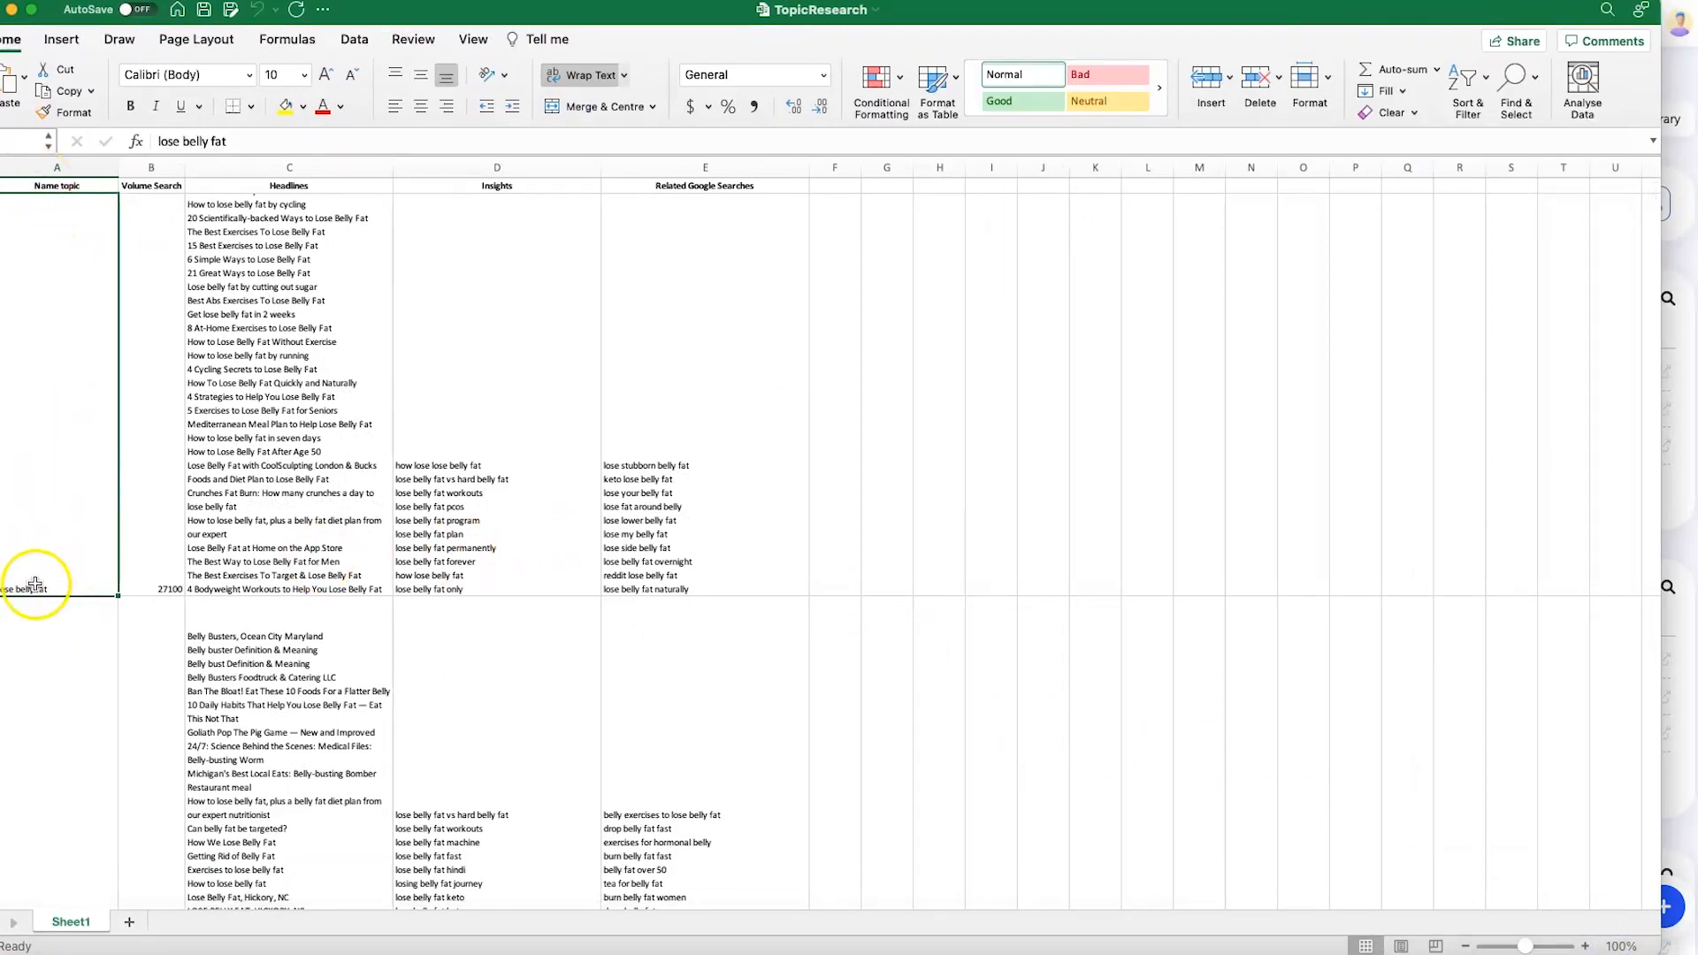
left_click(153, 577)
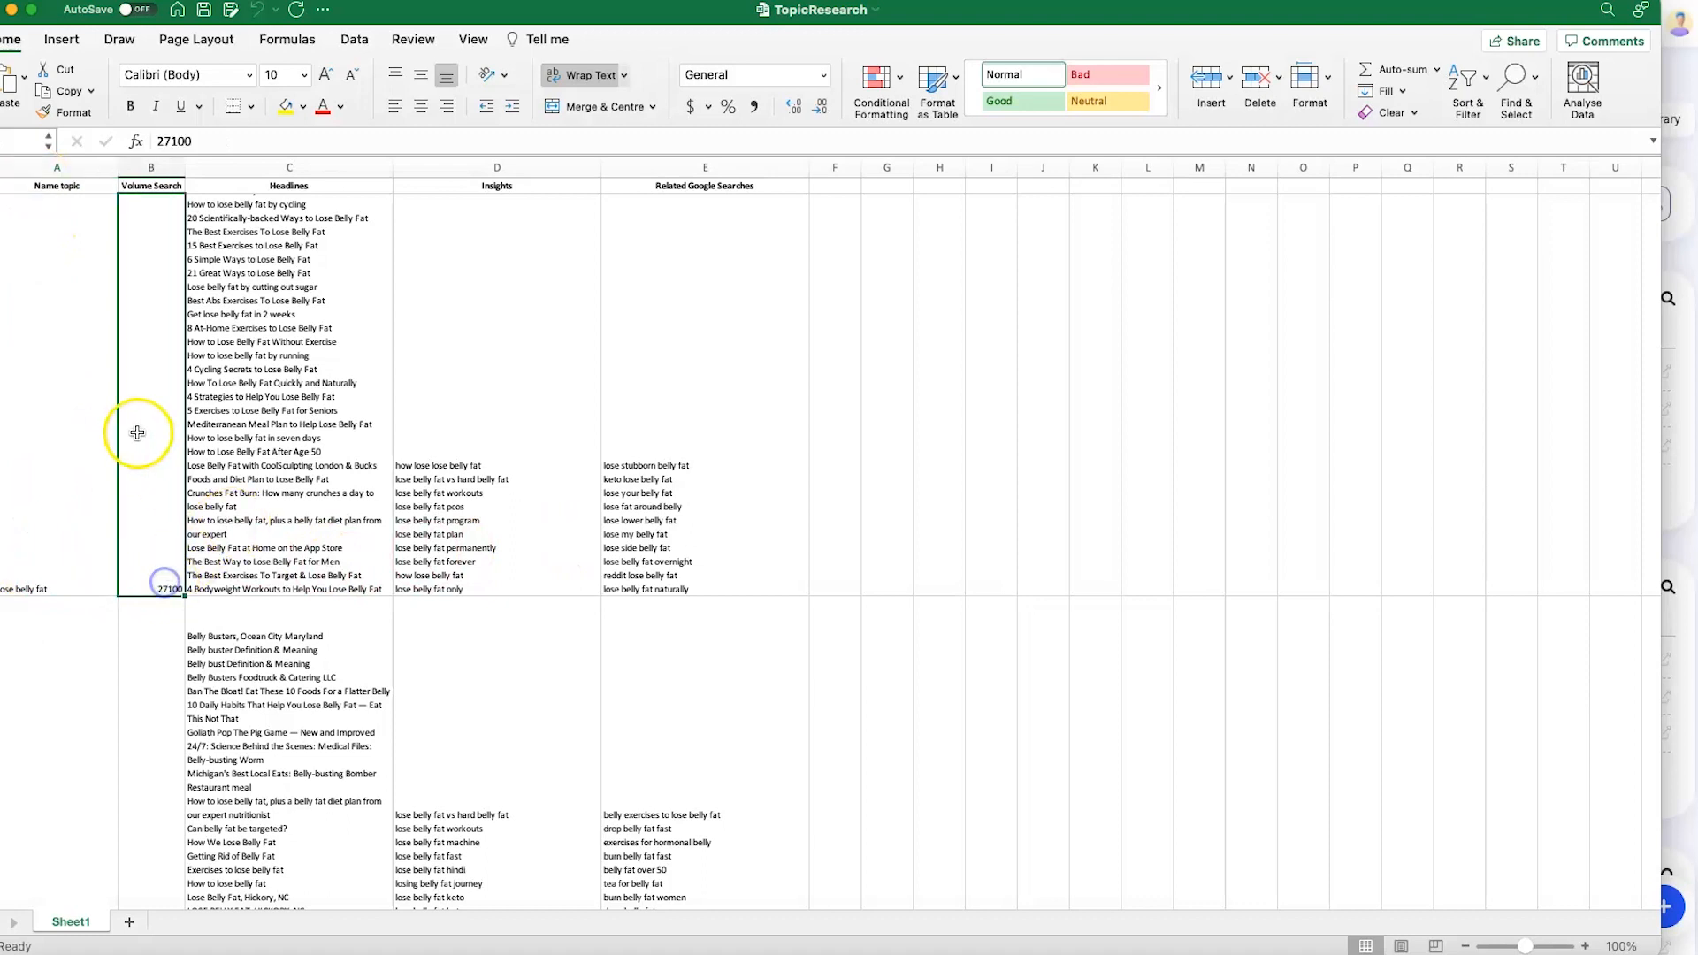
left_click(302, 398)
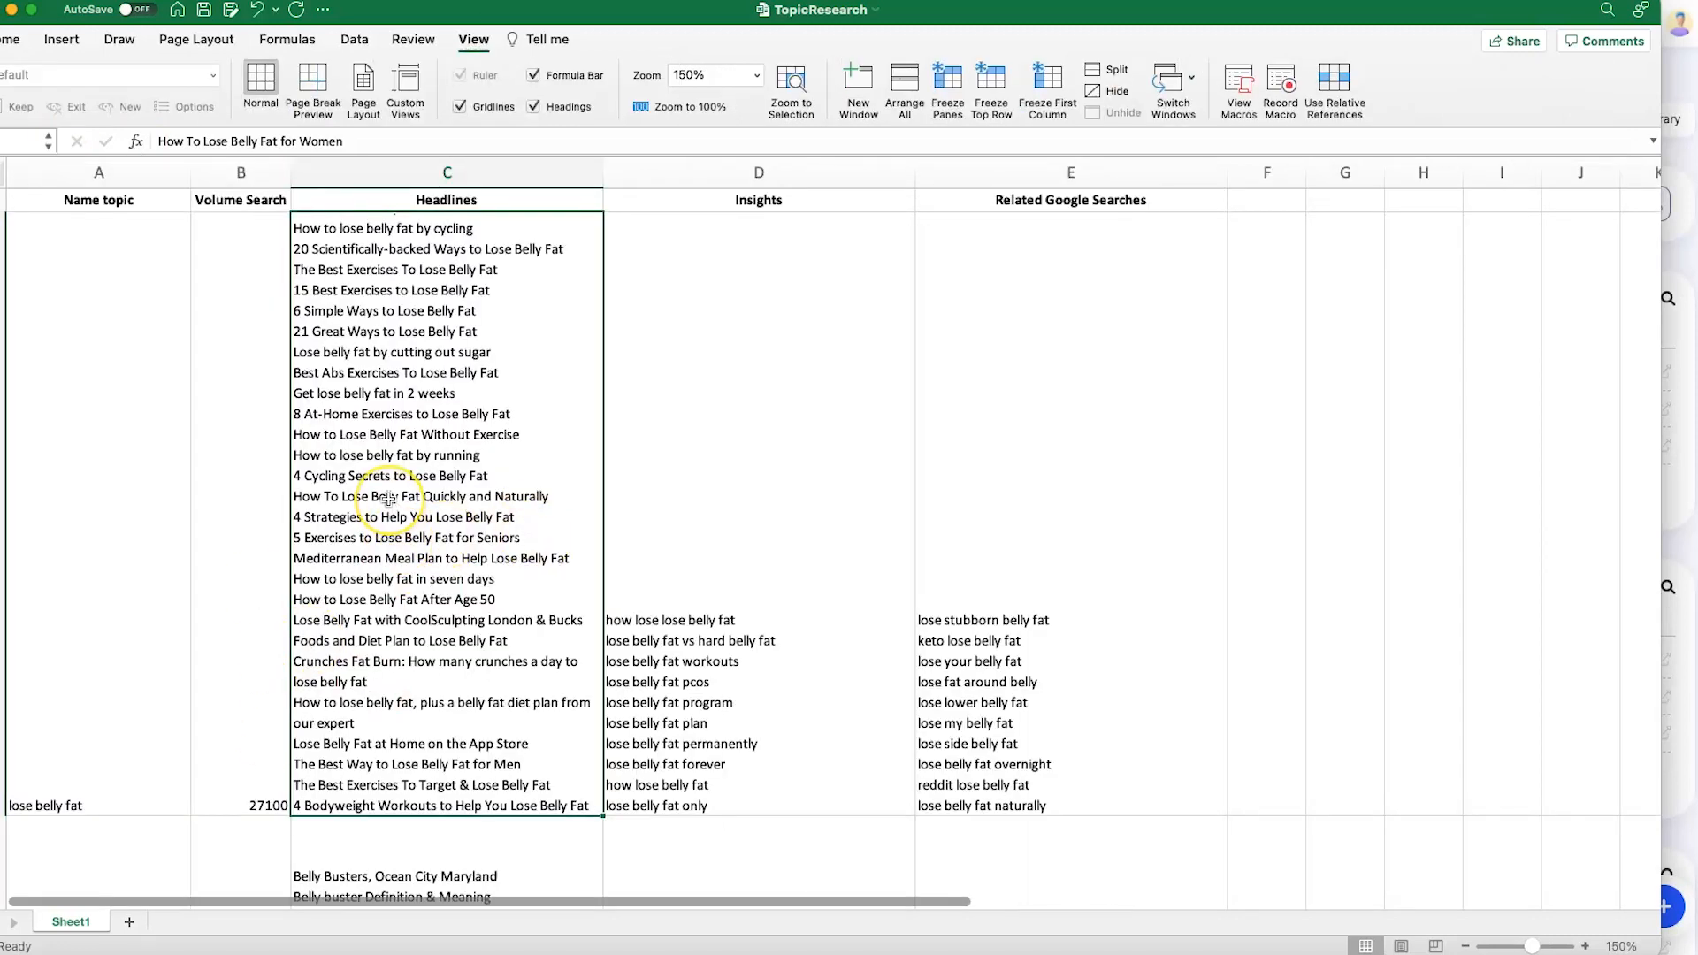
left_click(775, 598)
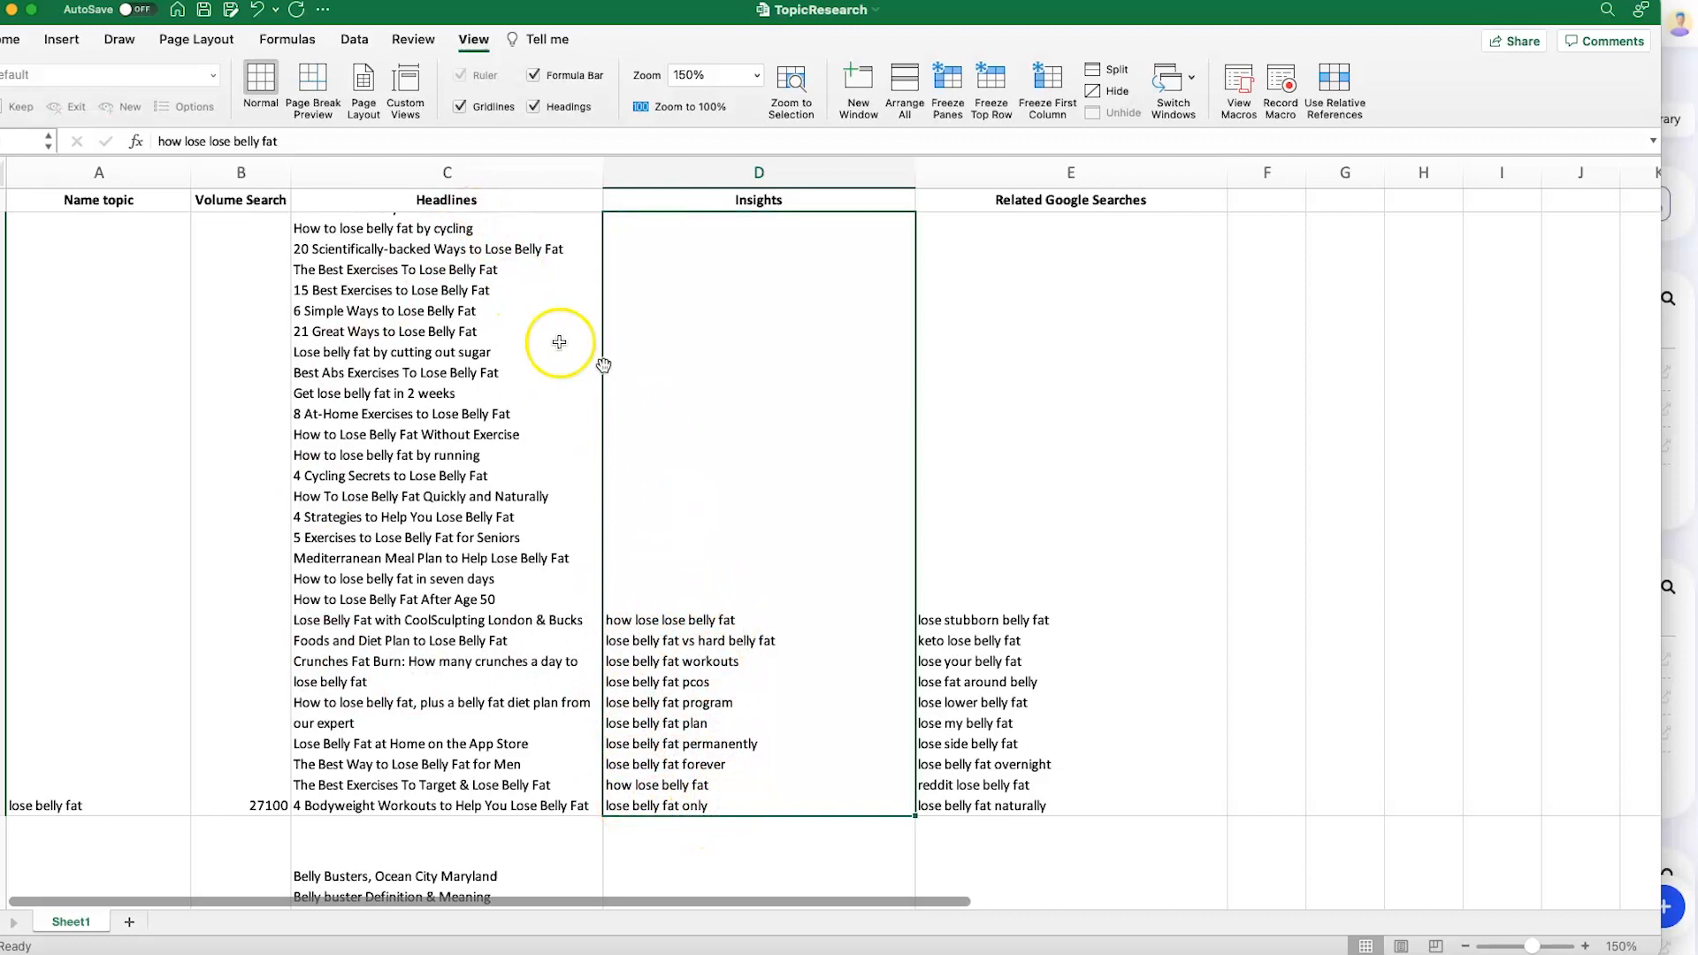
left_click(1037, 637)
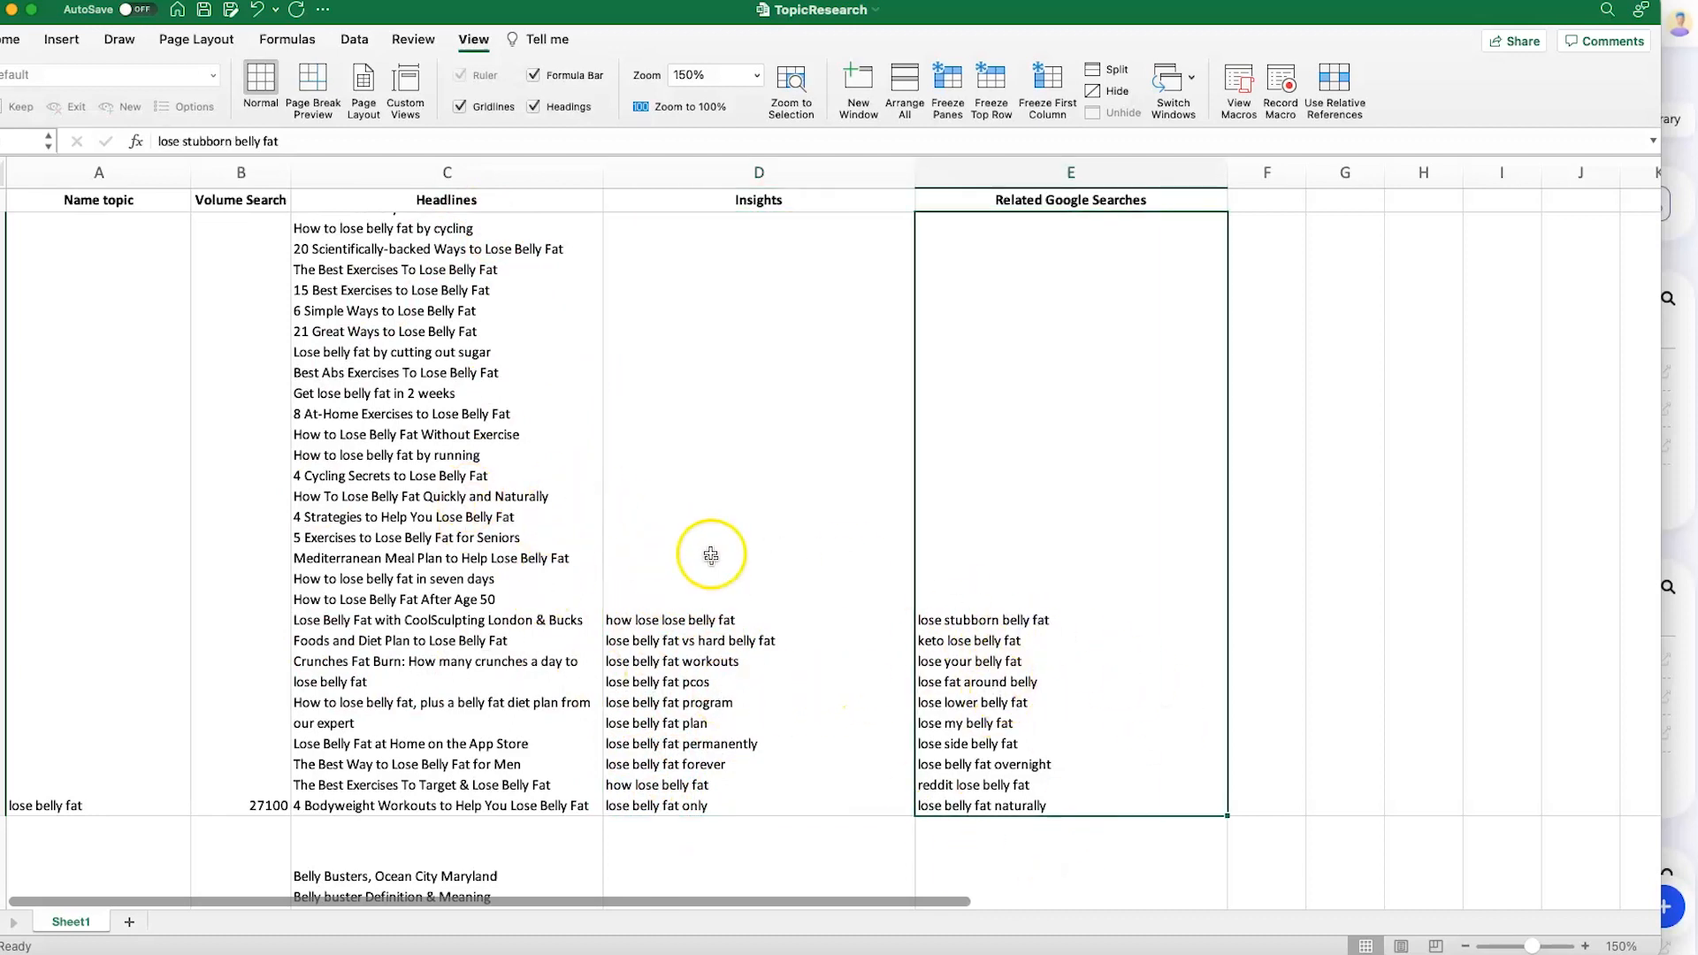
left_click(159, 703)
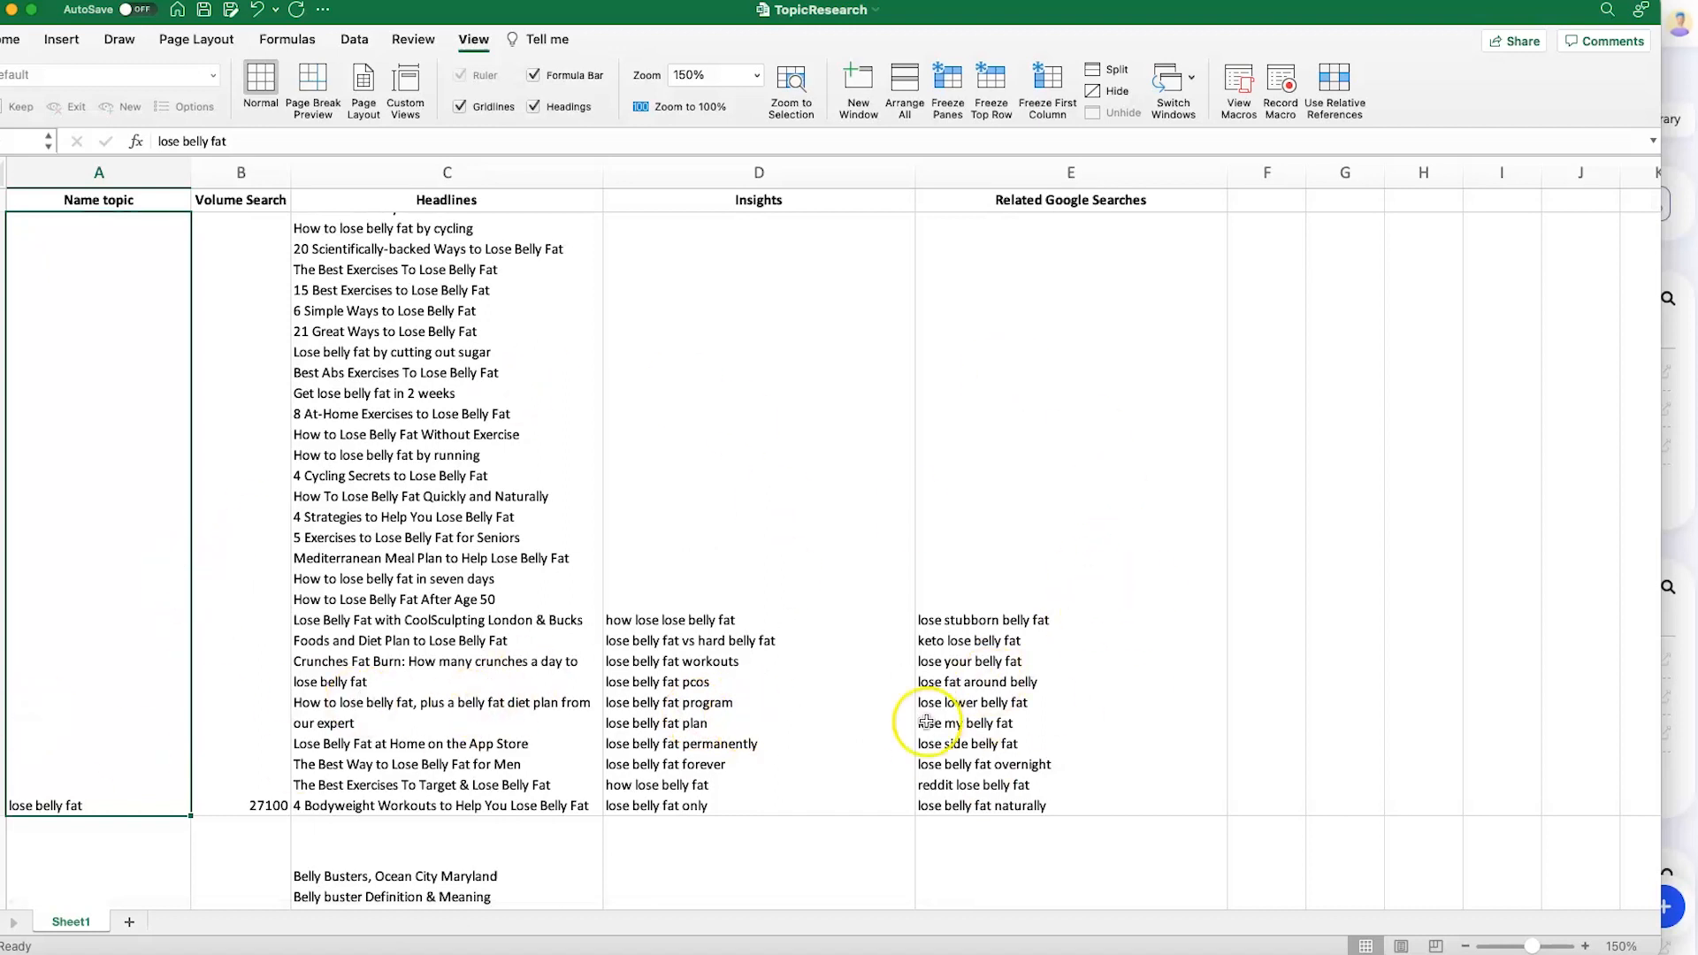
scroll(921, 715, "down", 5)
scroll(921, 714, "down", 10)
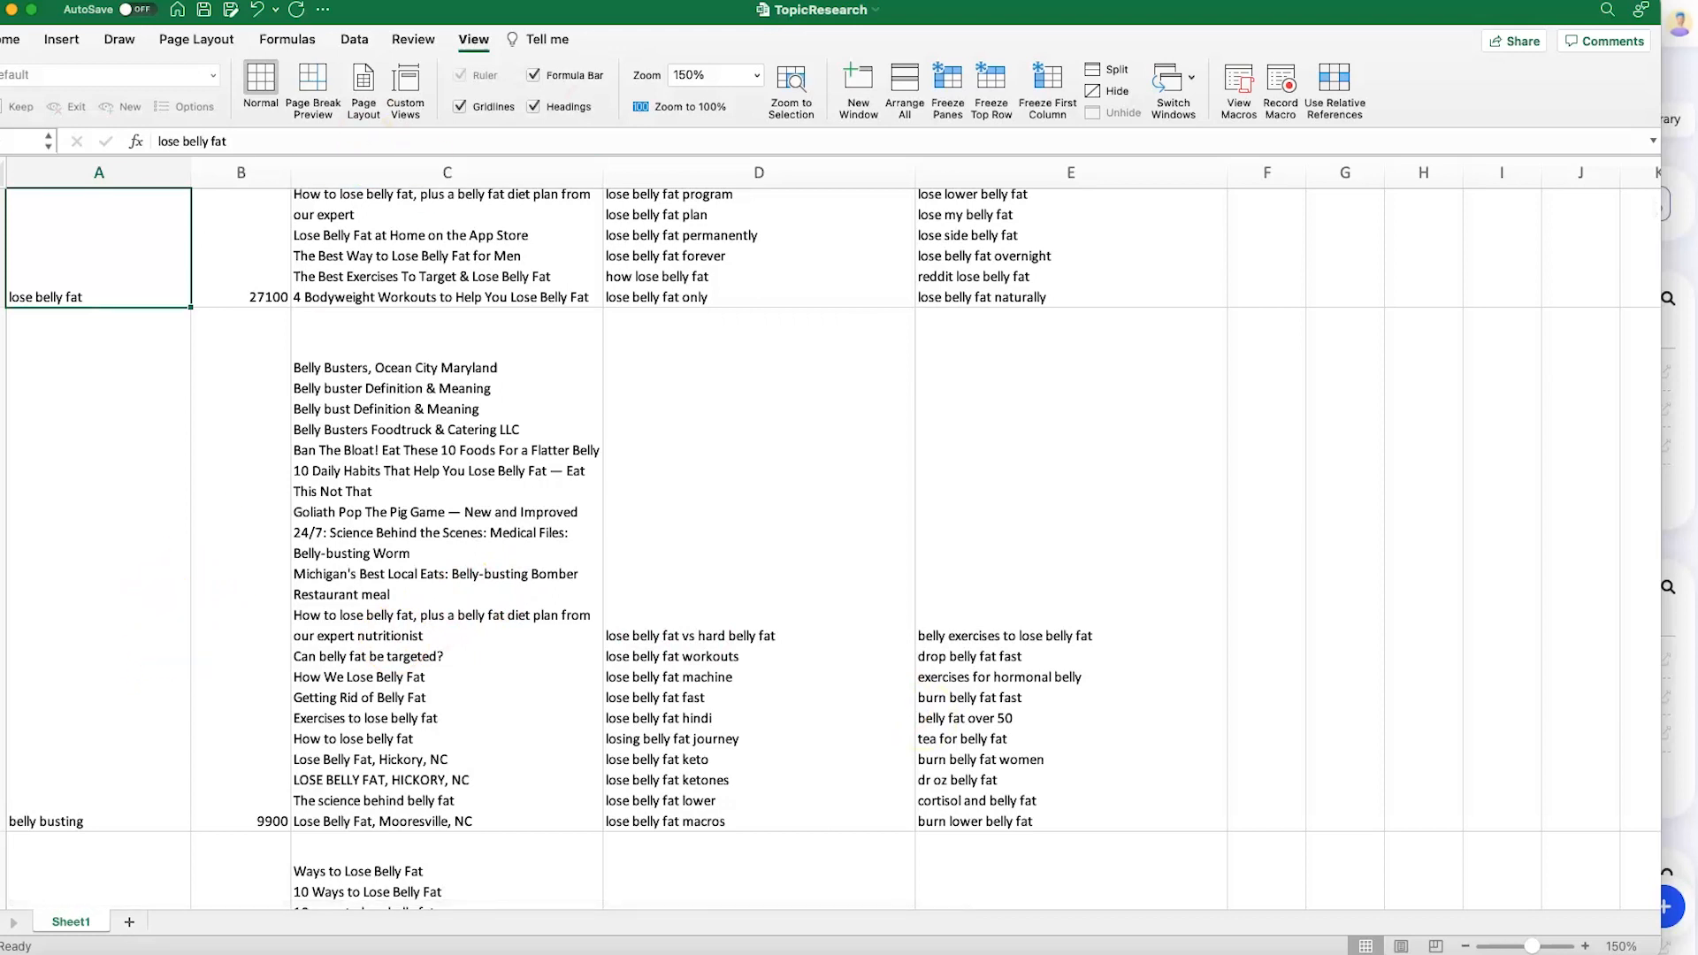
- Switch to the WriterZen topic results and back to the TopicResearch workbook in Excel to examine the "belly busting" row
left_click(12, 10)
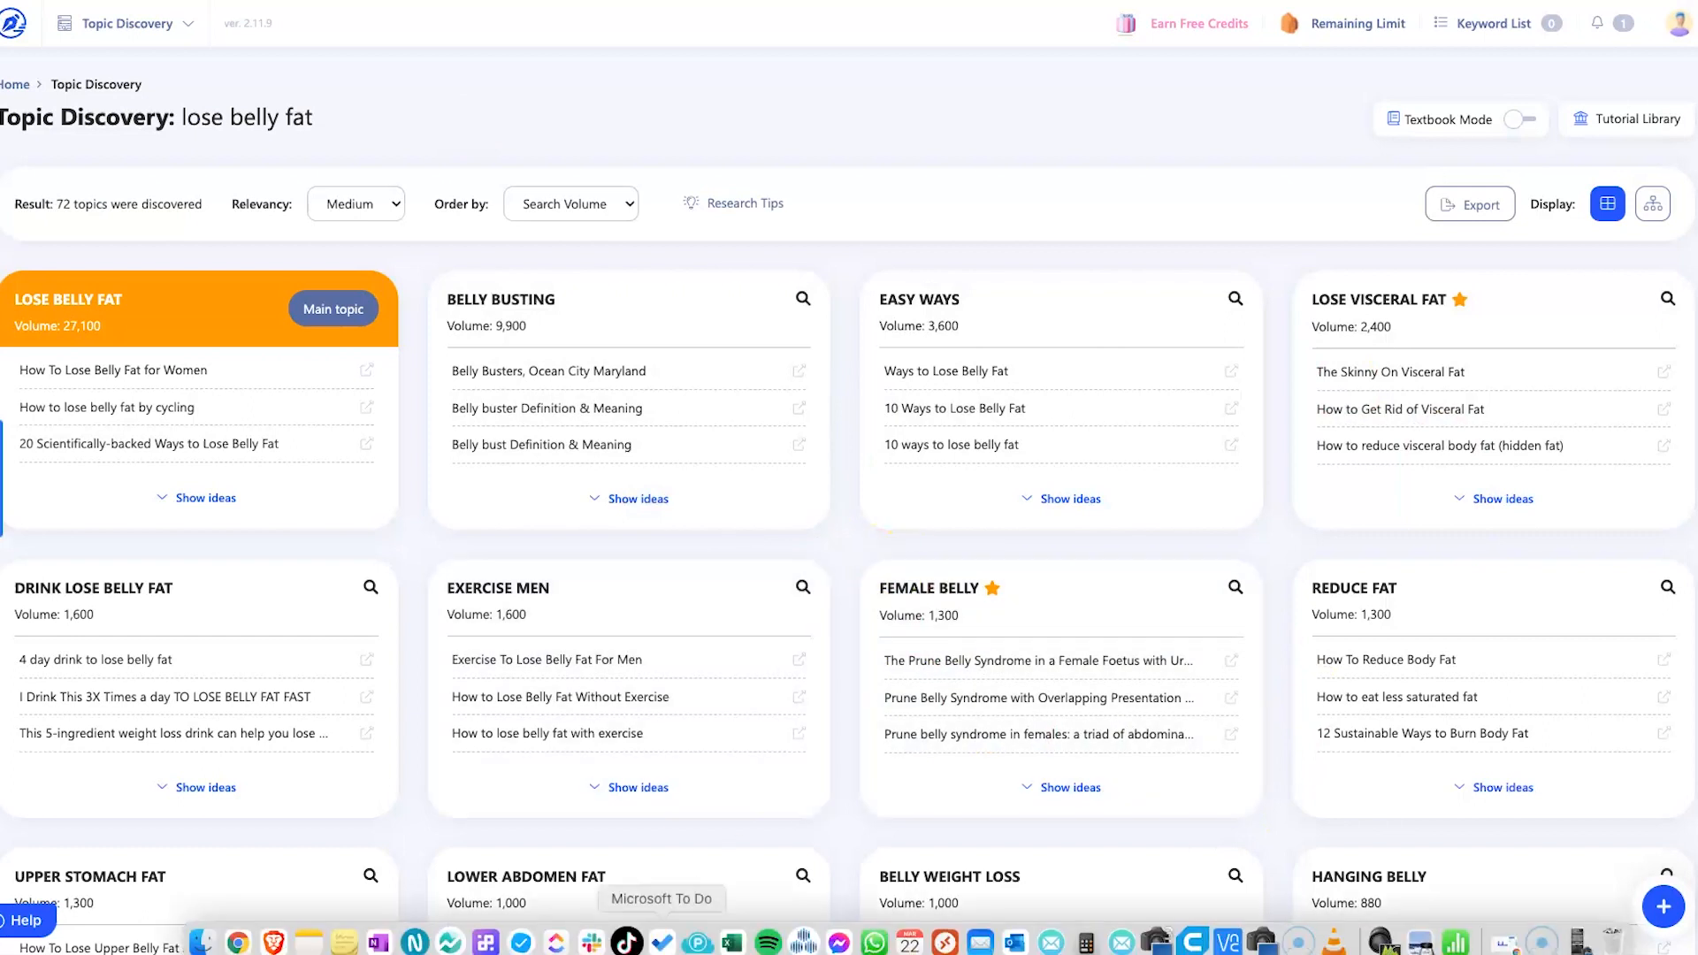
left_click(732, 943)
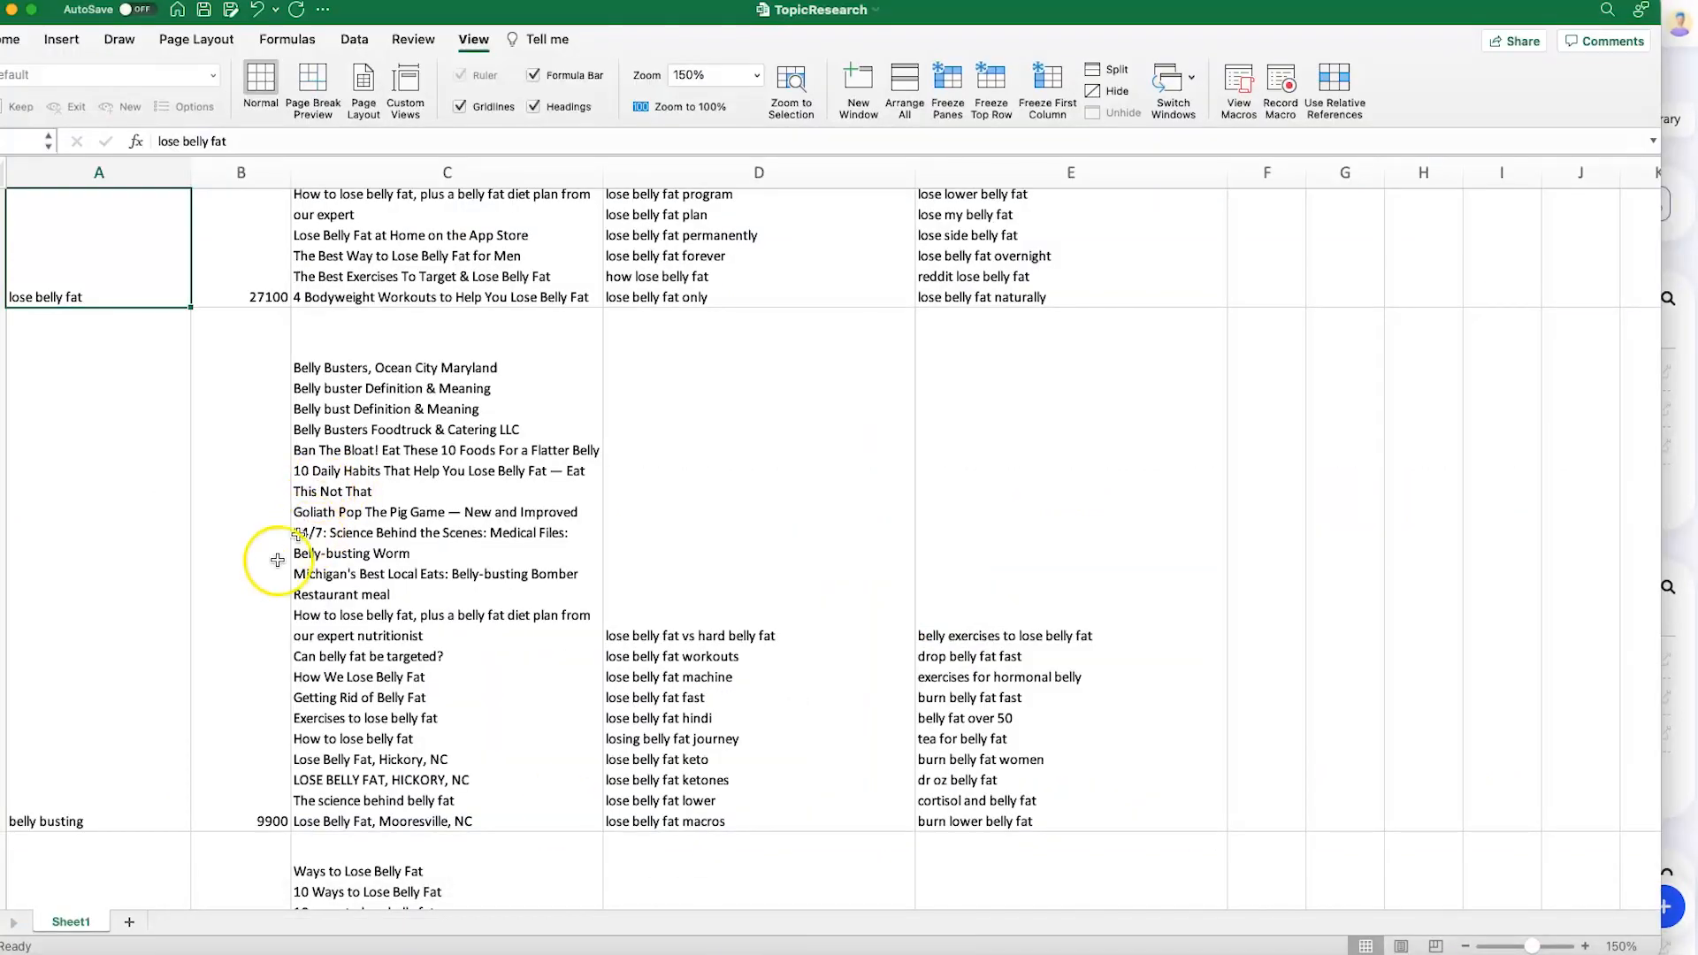
scroll(238, 695, "down", 1)
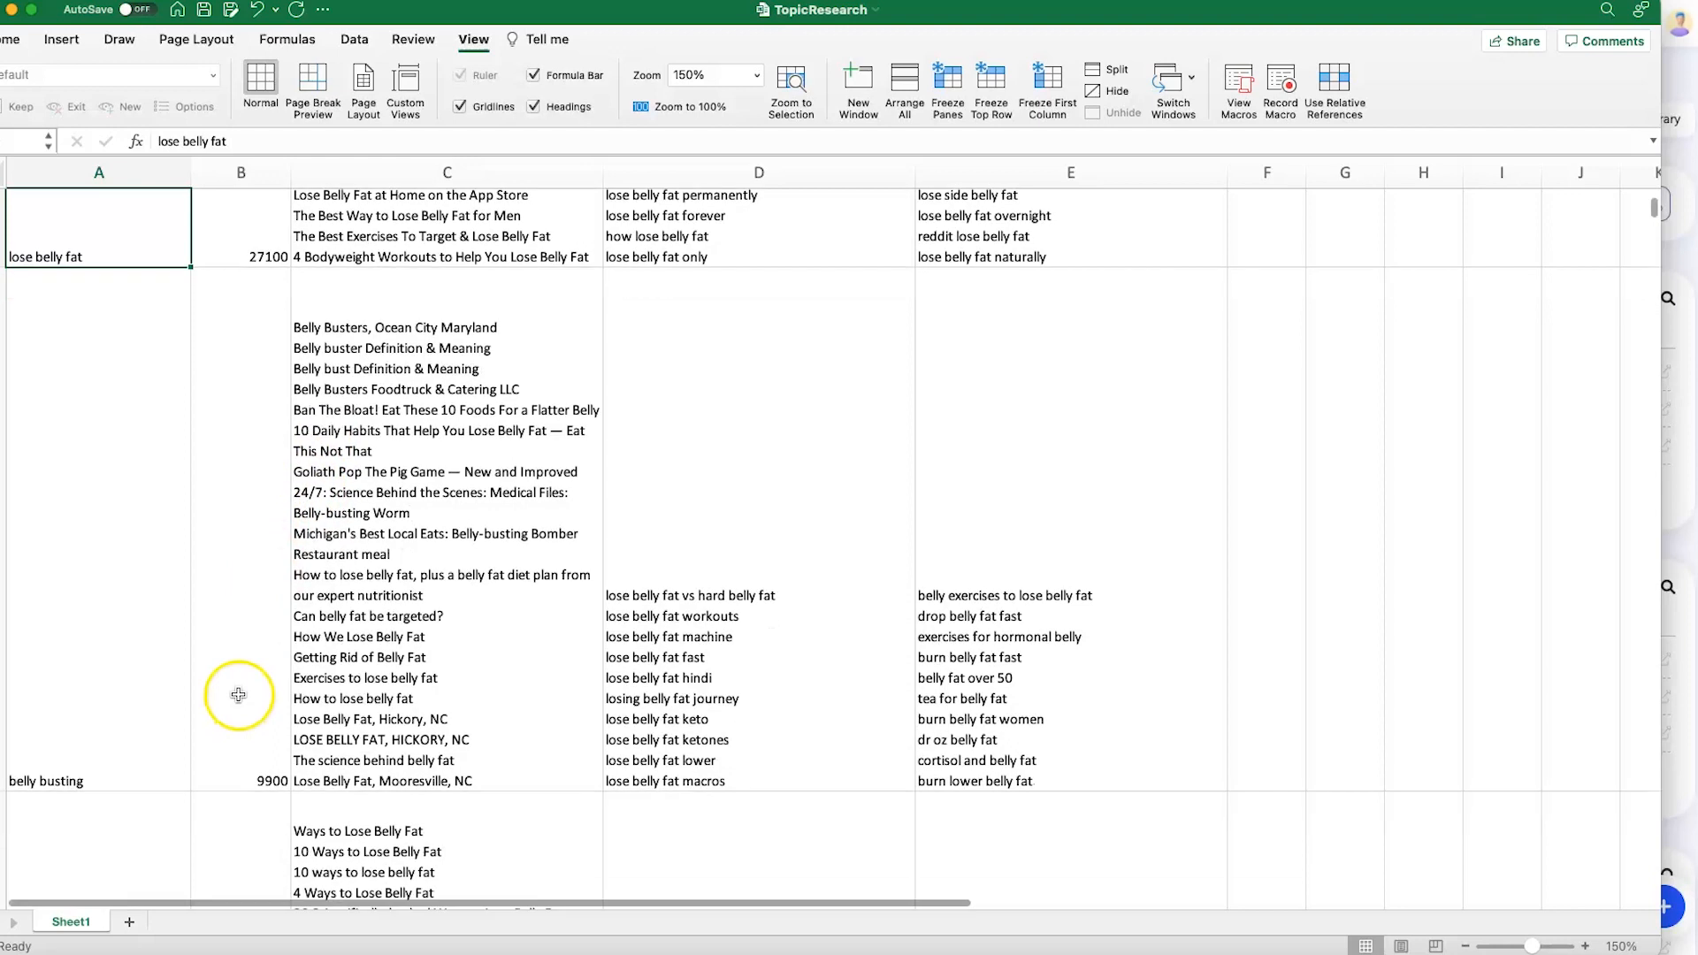
- Examine the "belly busting" headlines and the "easy ways lose belly fat" row's topic name, search volume, headlines, insights and related searches
left_click(308, 574)
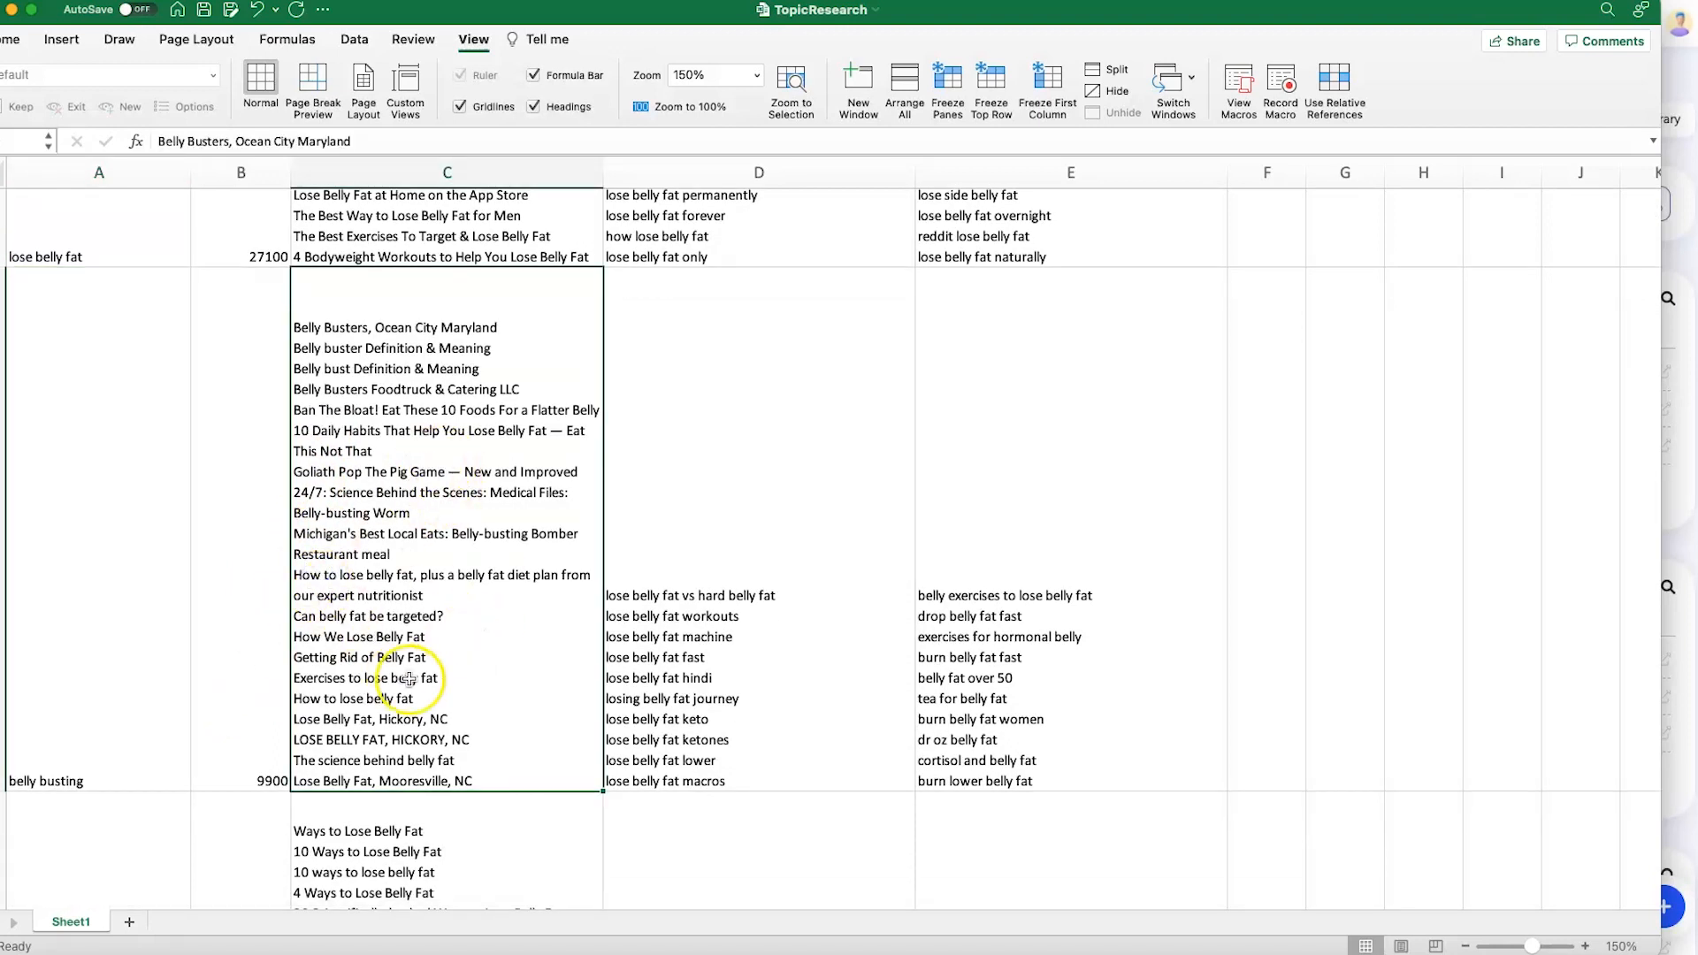
scroll(409, 678, "down", 10)
left_click(98, 627)
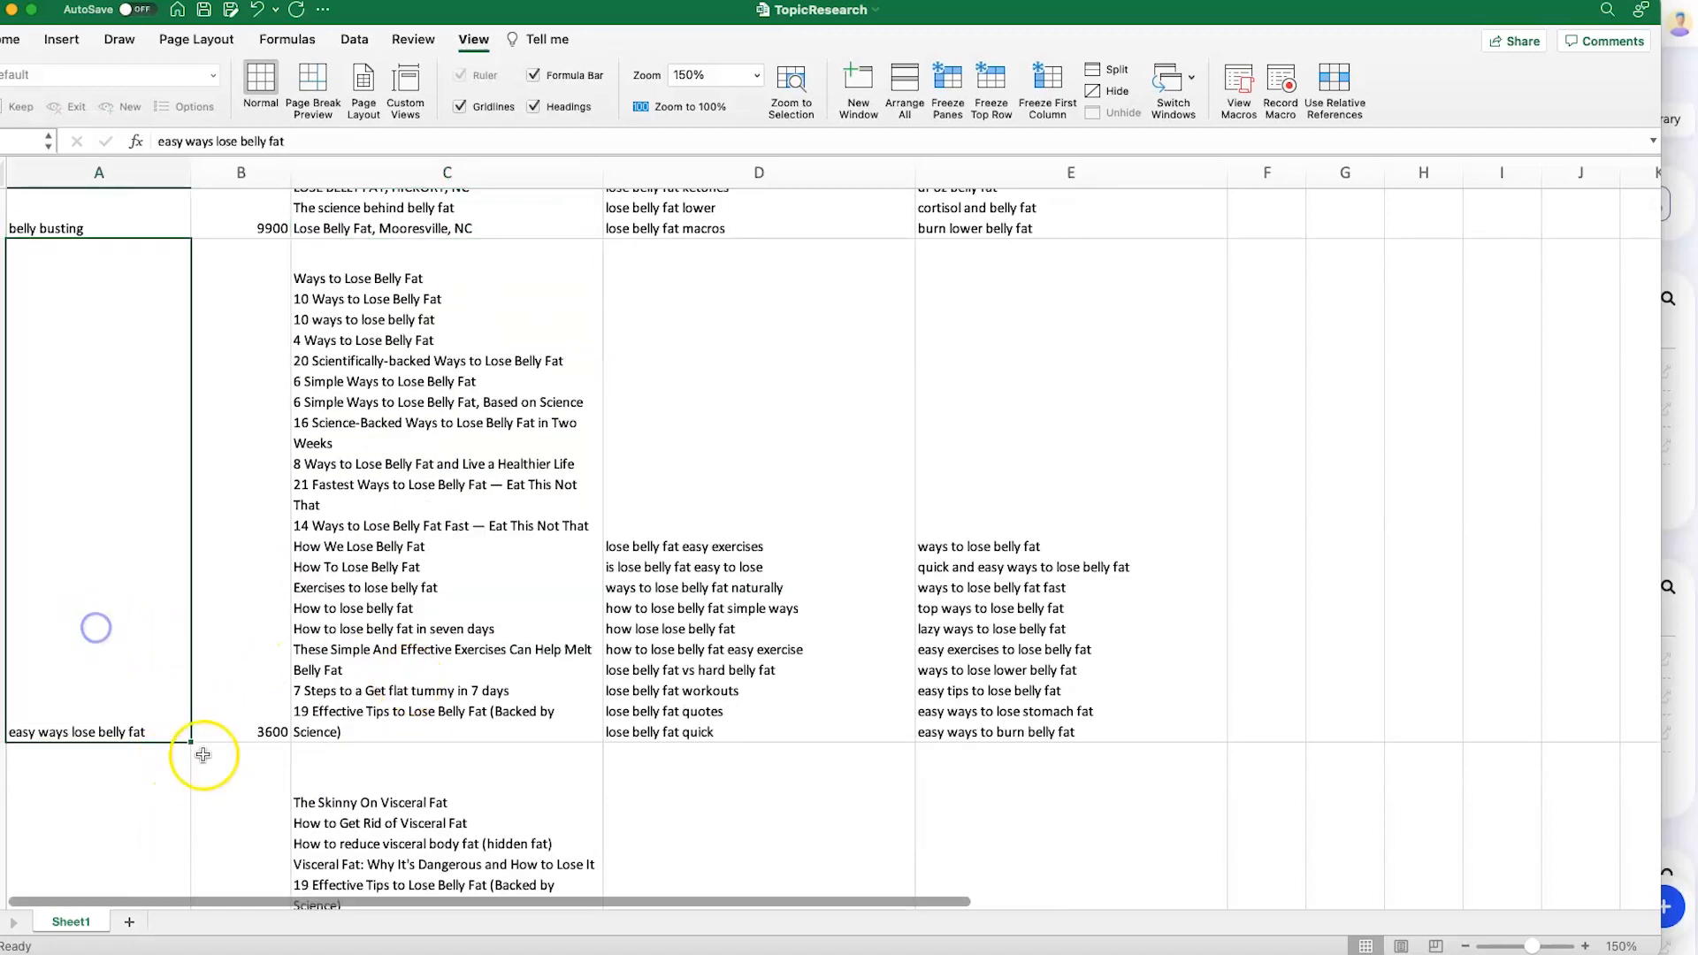
left_click(256, 708)
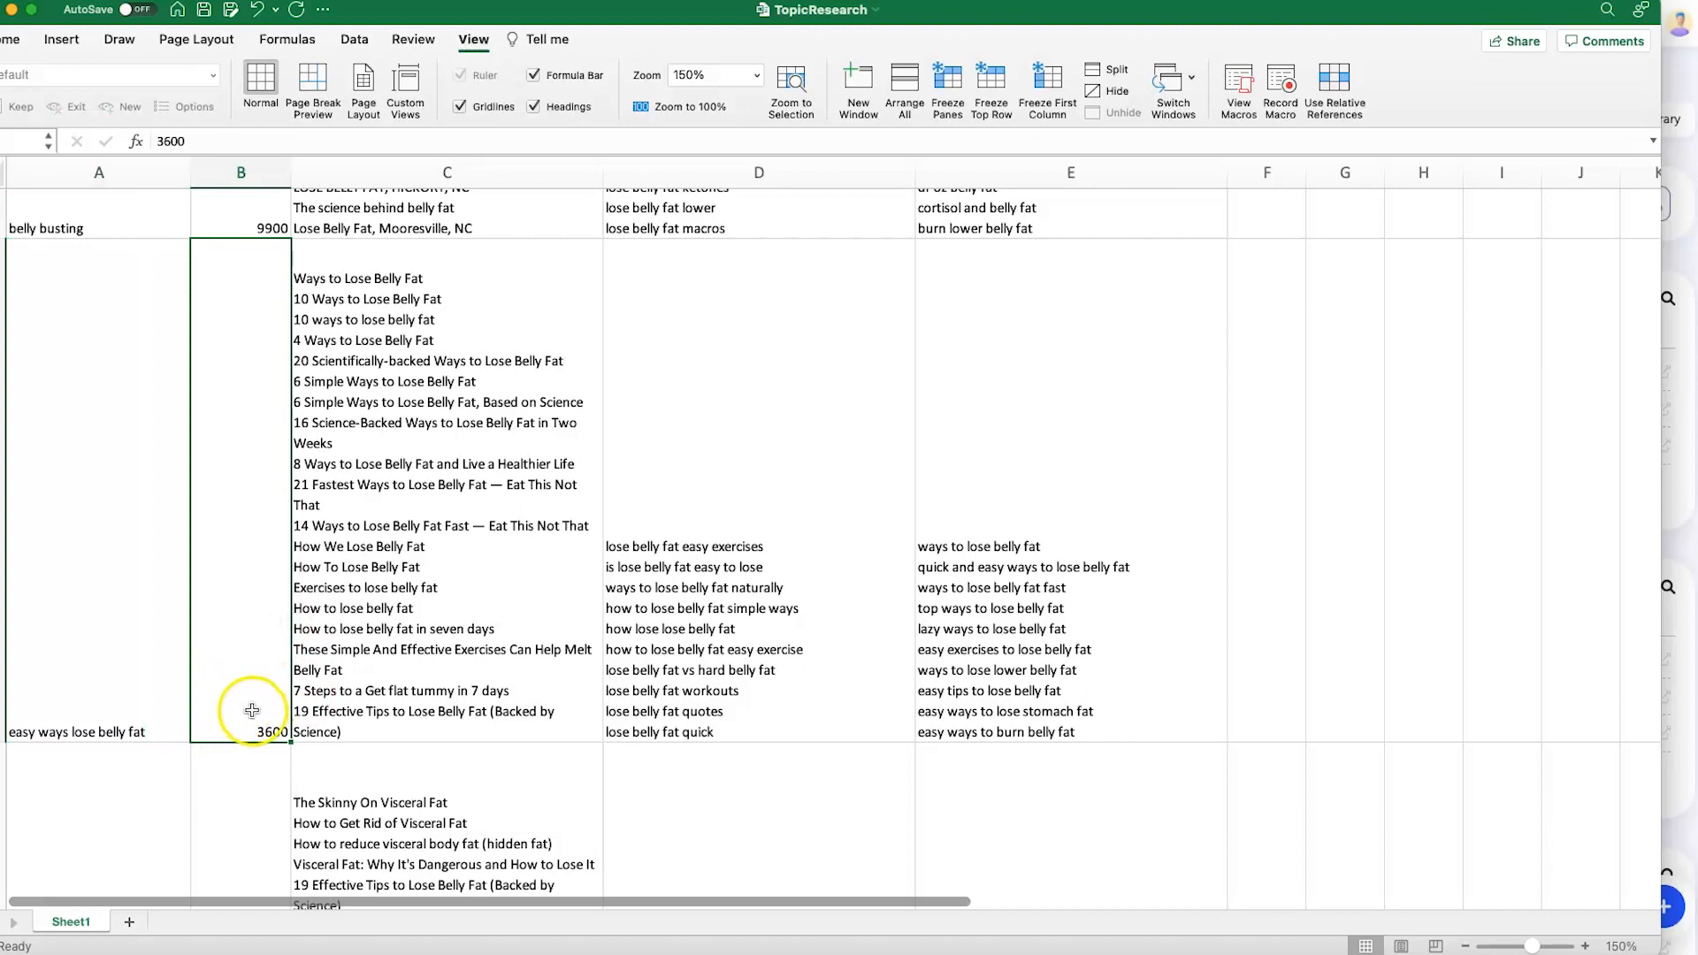
left_click(402, 310)
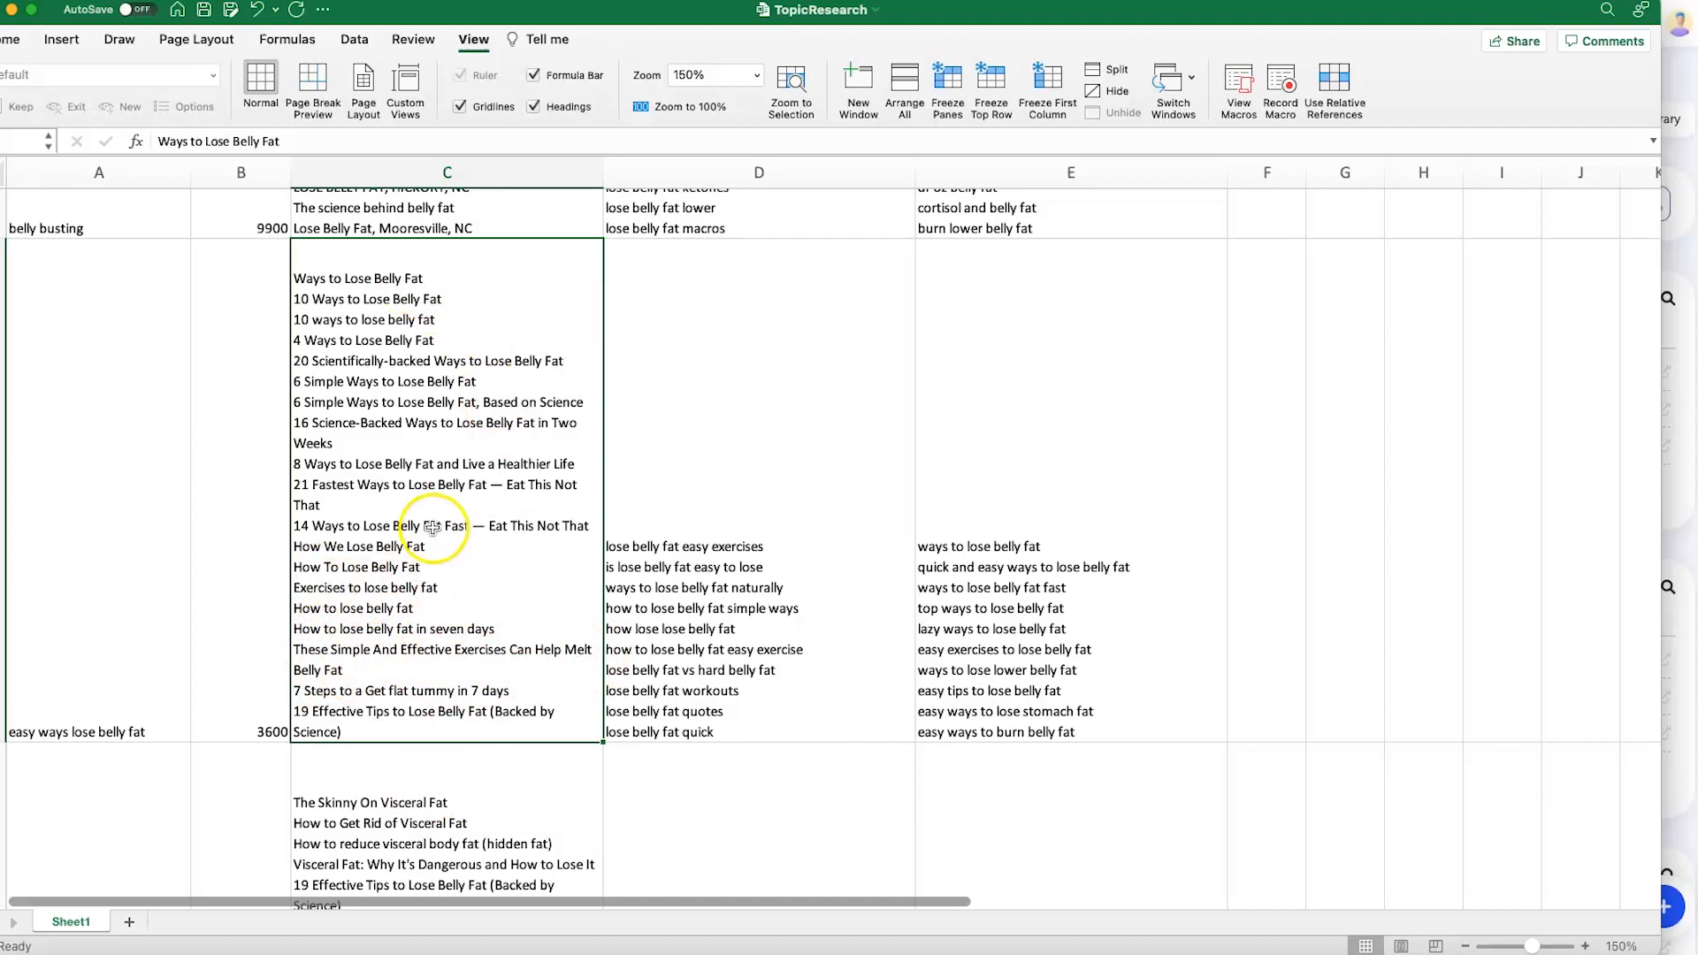
left_click(681, 562)
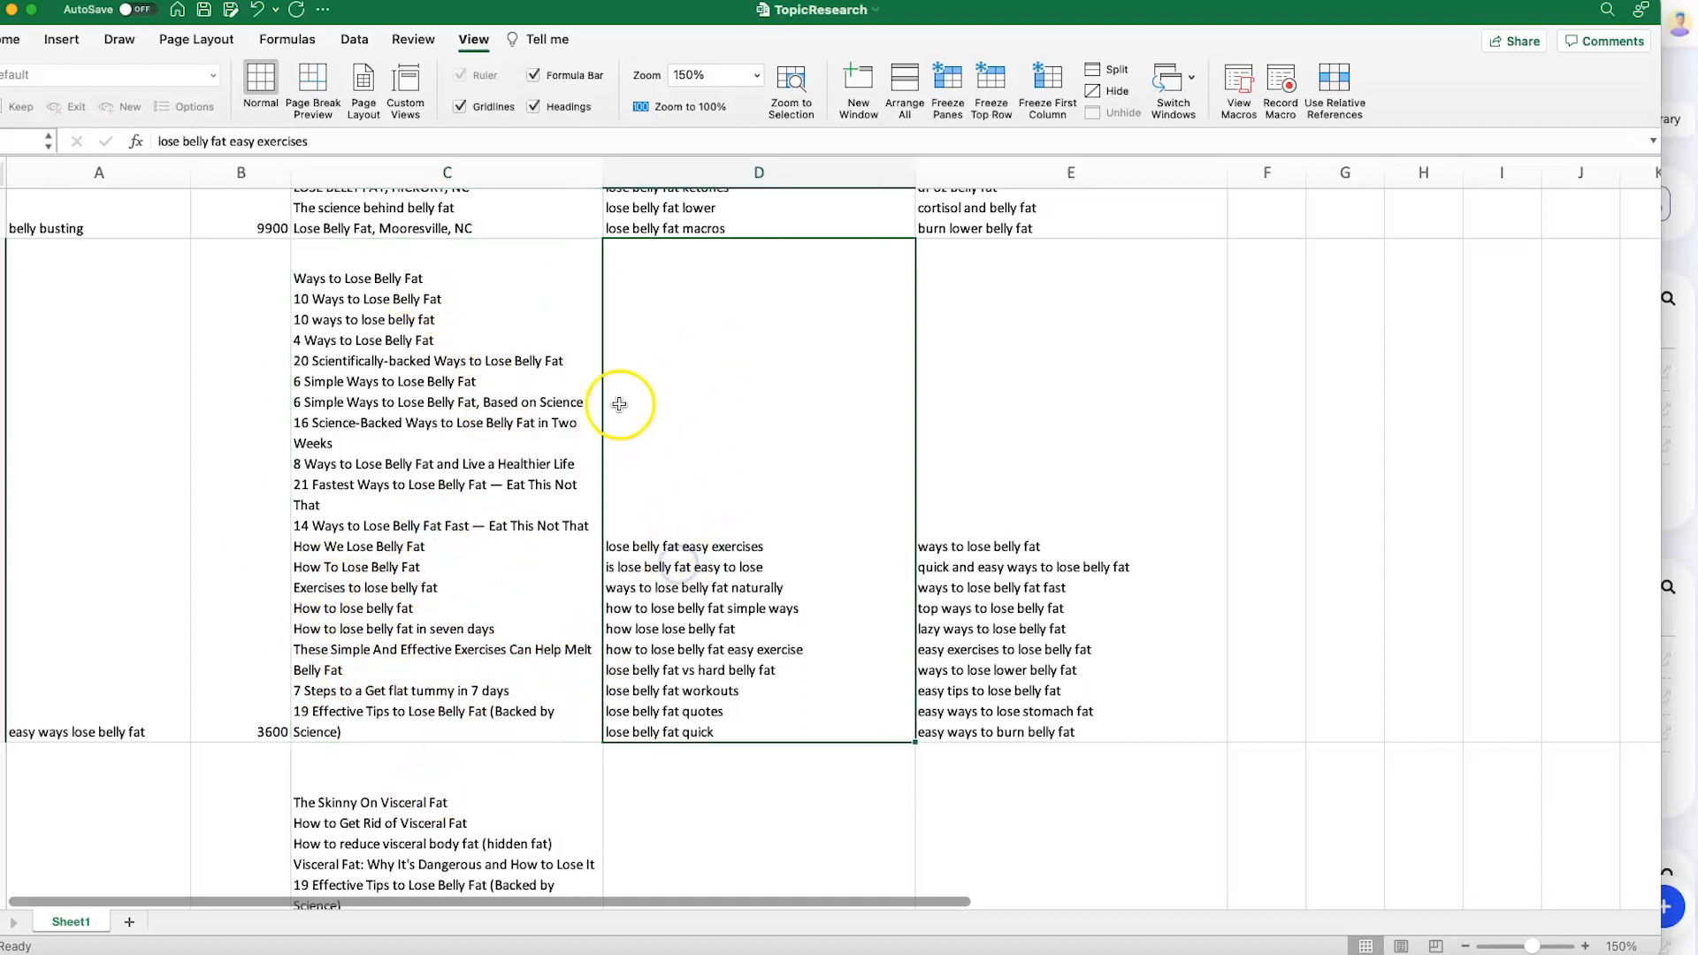
left_click(965, 506)
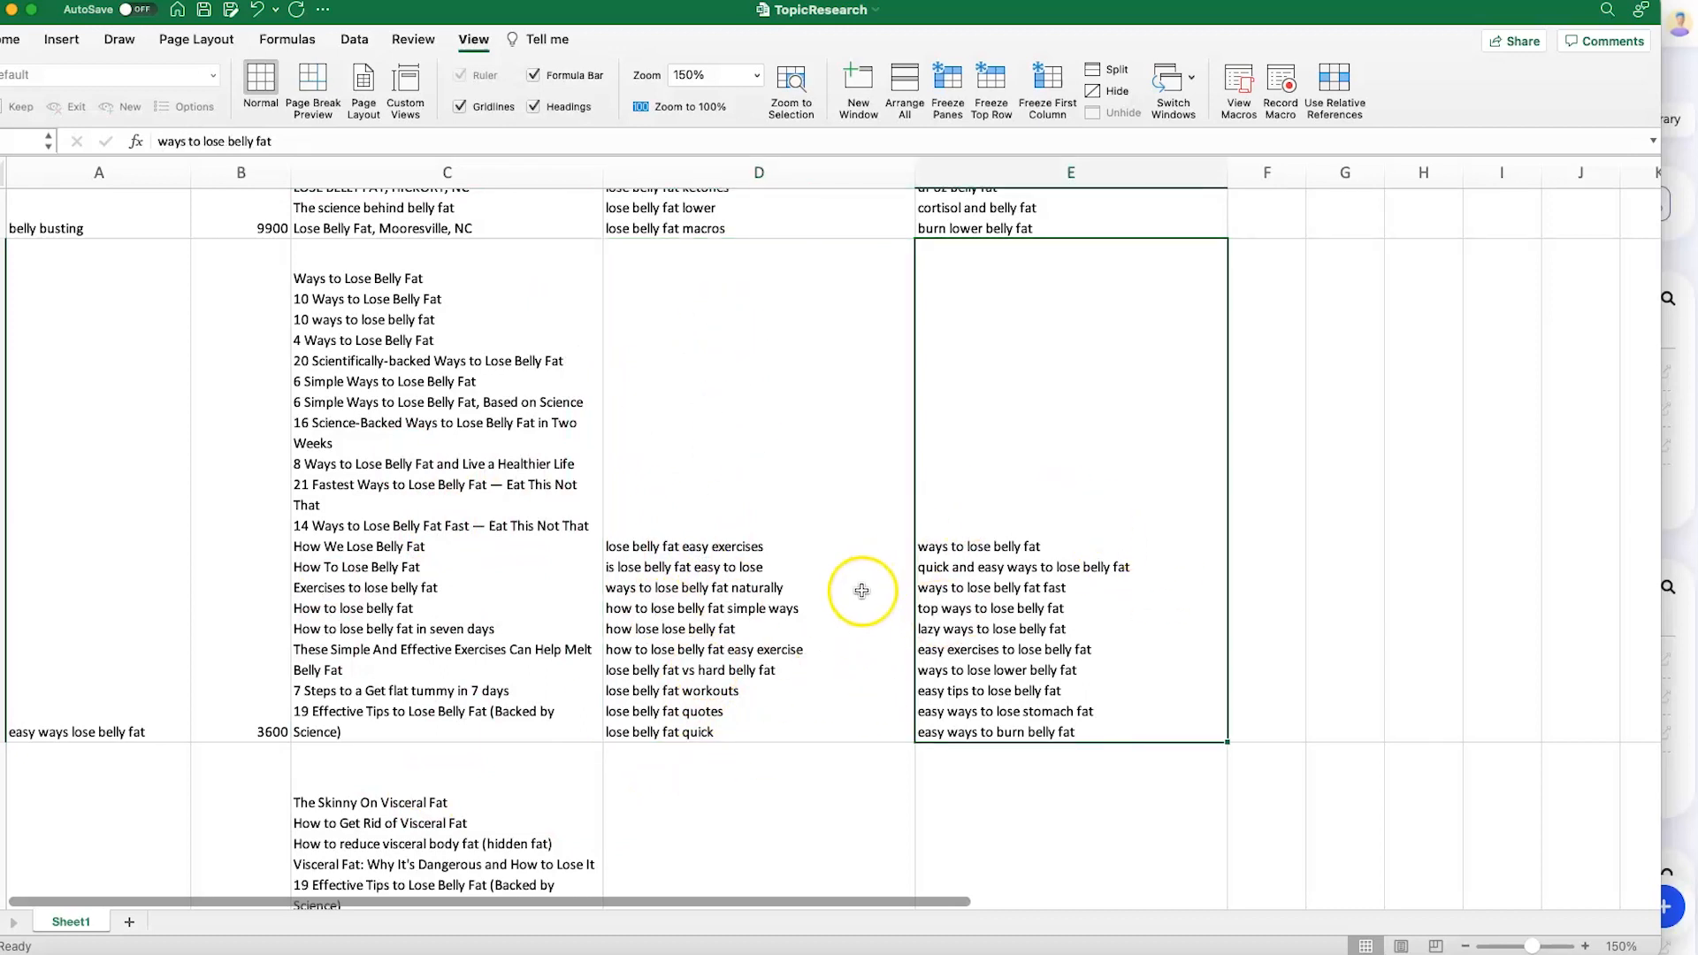
- Examine the remaining topic rows, including "drink lose belly fat", "female belly" and "upper stomach fat", and return towards the beginning of the sheet
scroll(760, 601, "down", 8)
left_click_drag(19, 580, 837, 574)
left_click(838, 574)
scroll(602, 561, "down", 10)
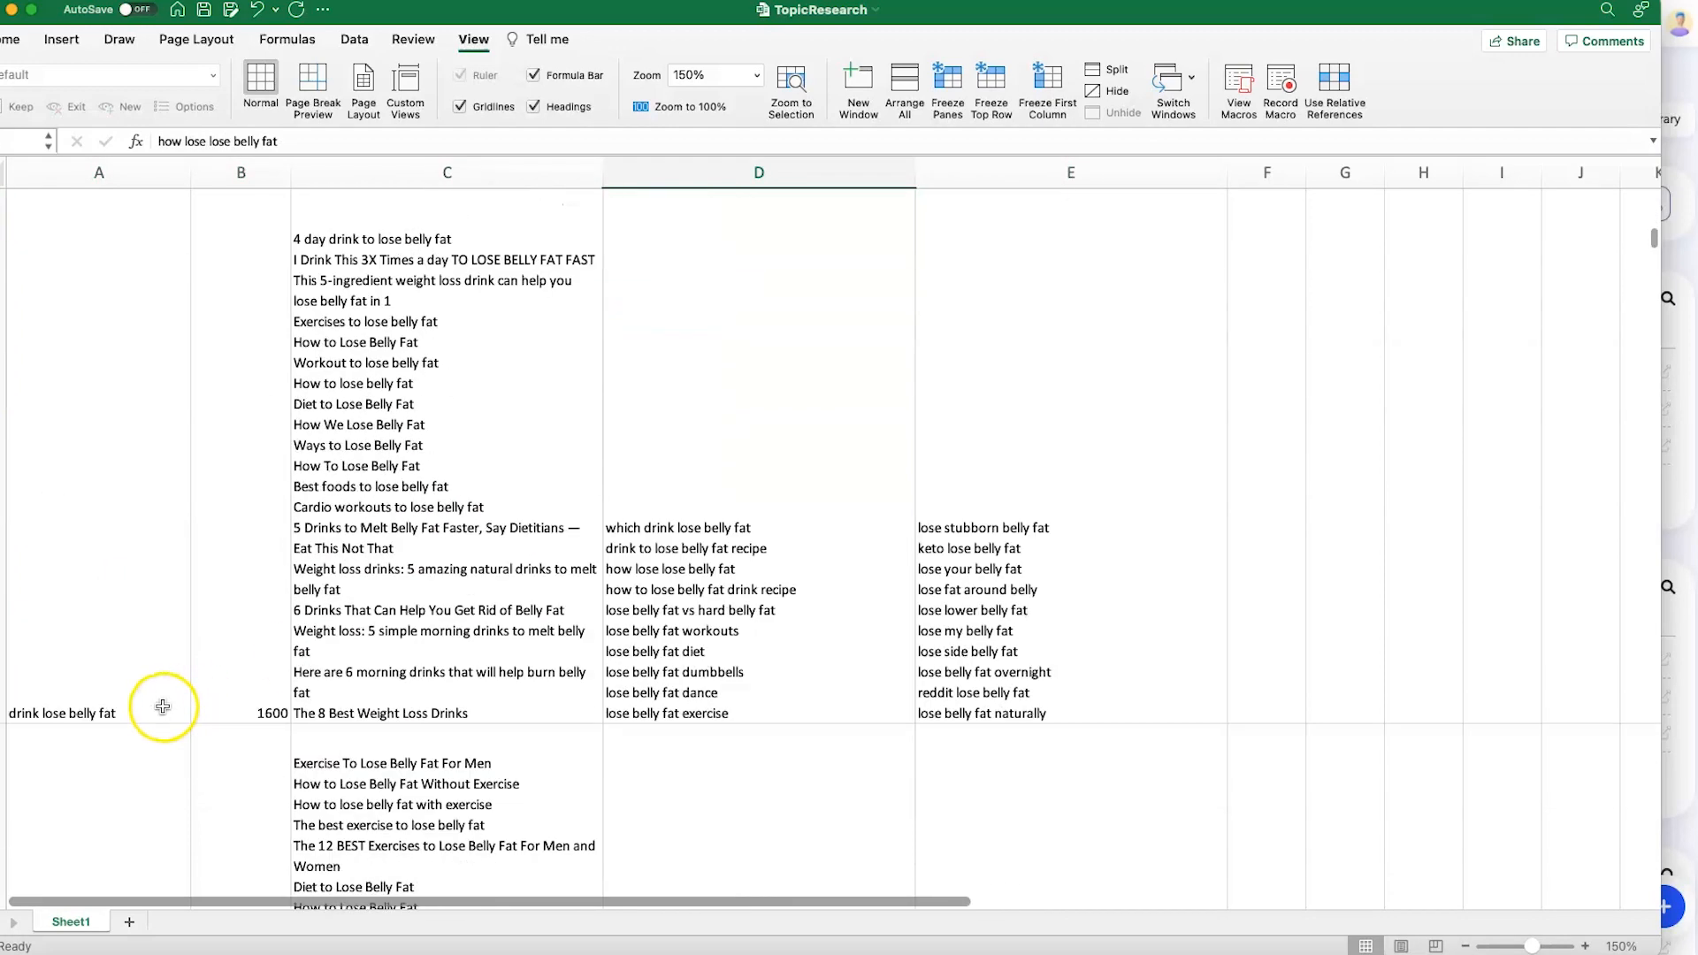
scroll(155, 705, "down", 15)
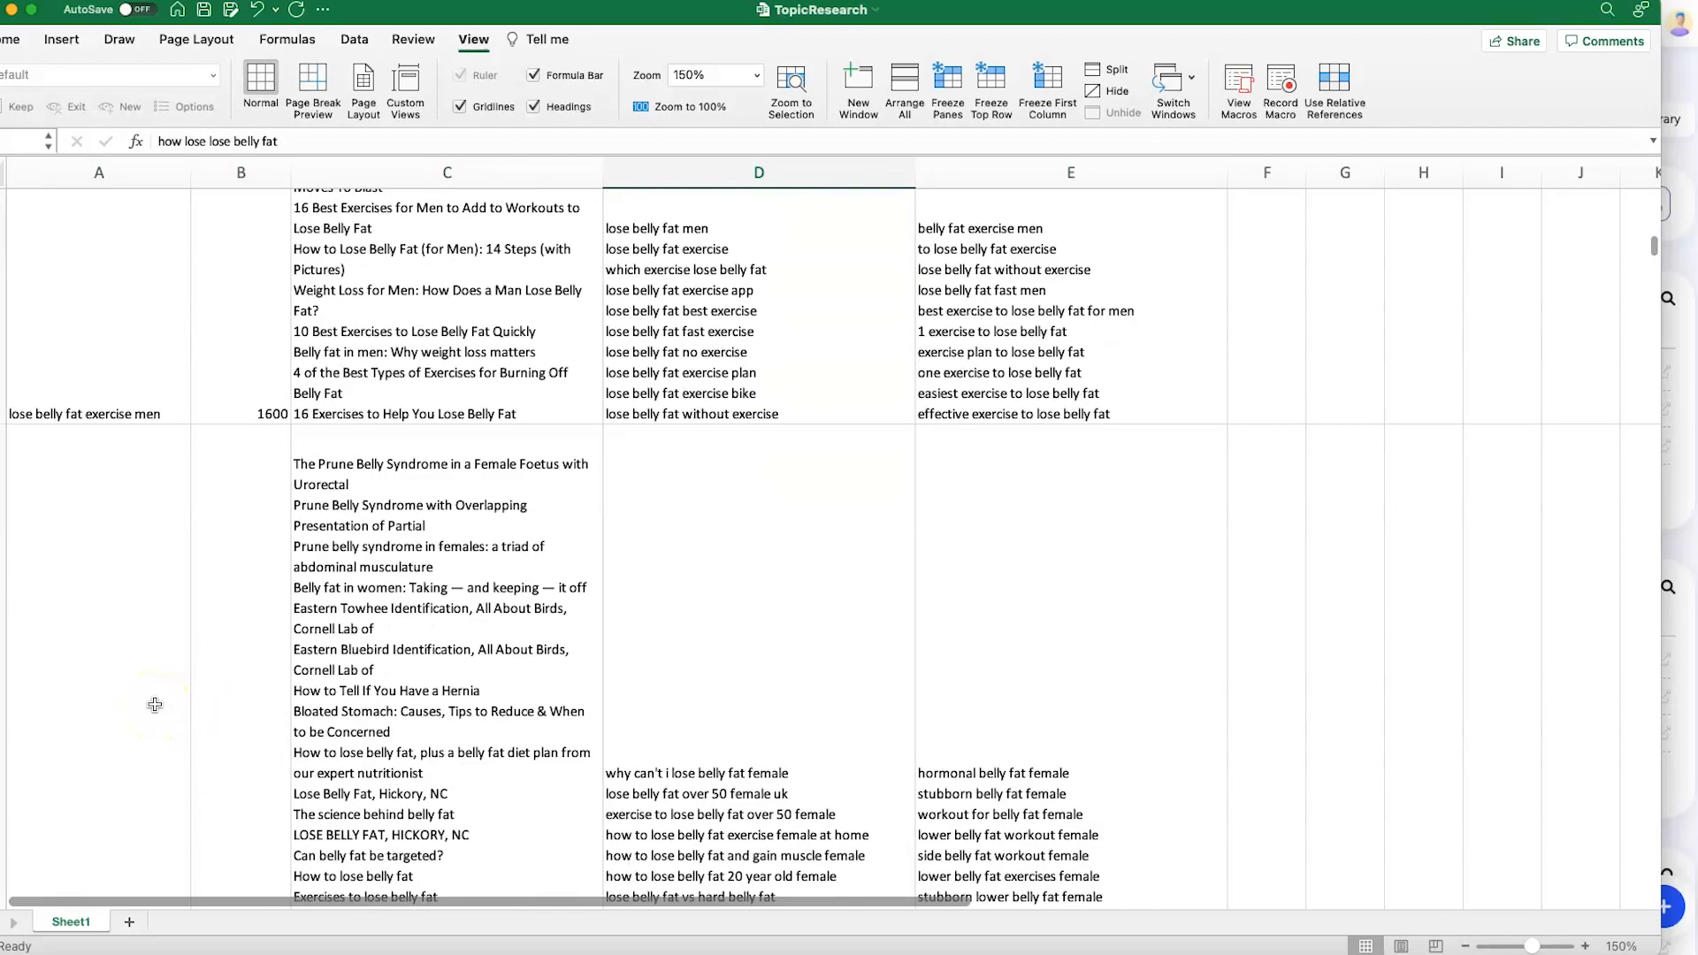
scroll(155, 703, "down", 3)
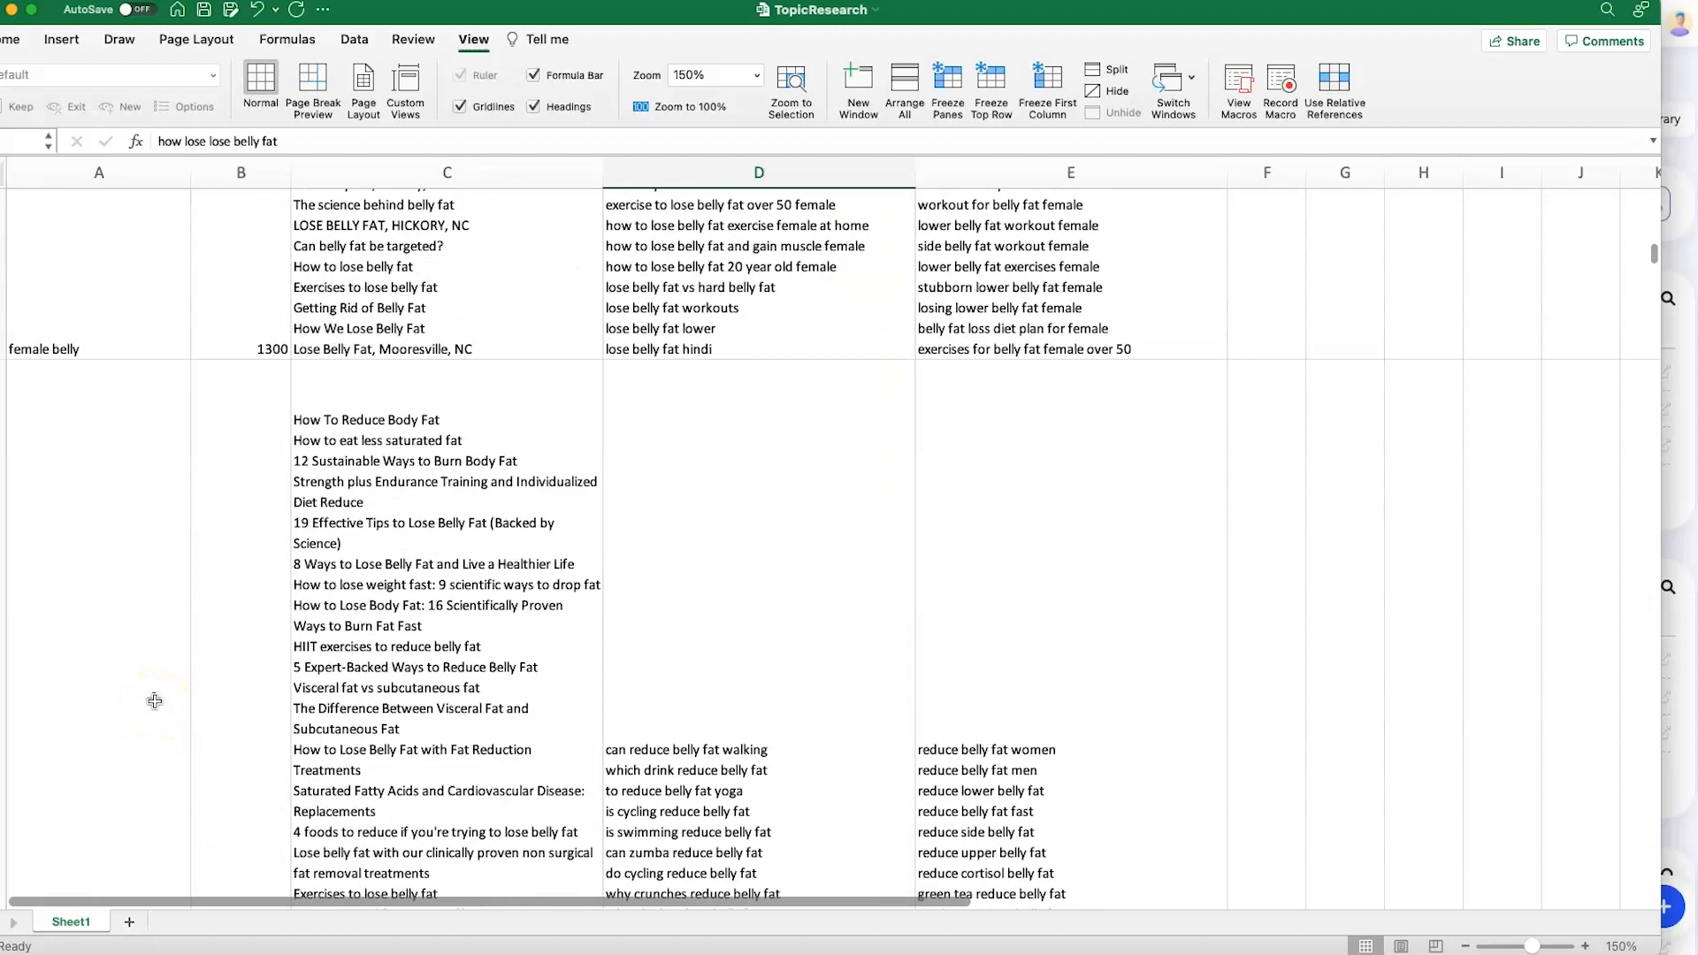
scroll(155, 701, "down", 6)
scroll(147, 698, "down", 8)
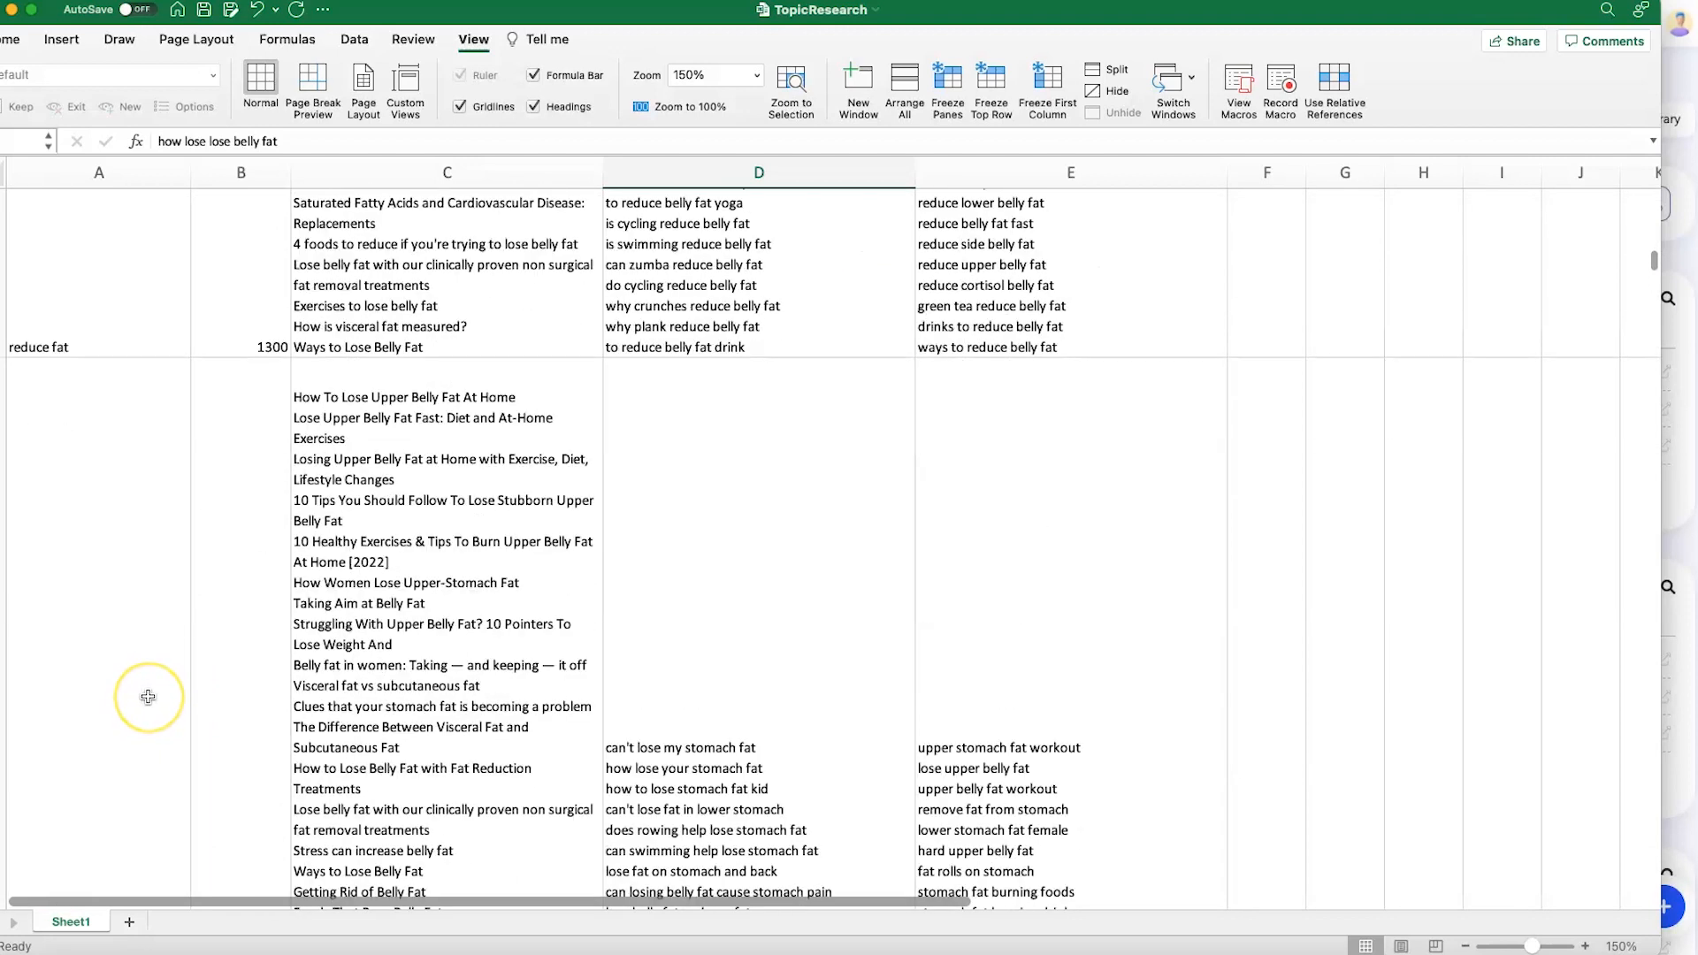
left_click(142, 542)
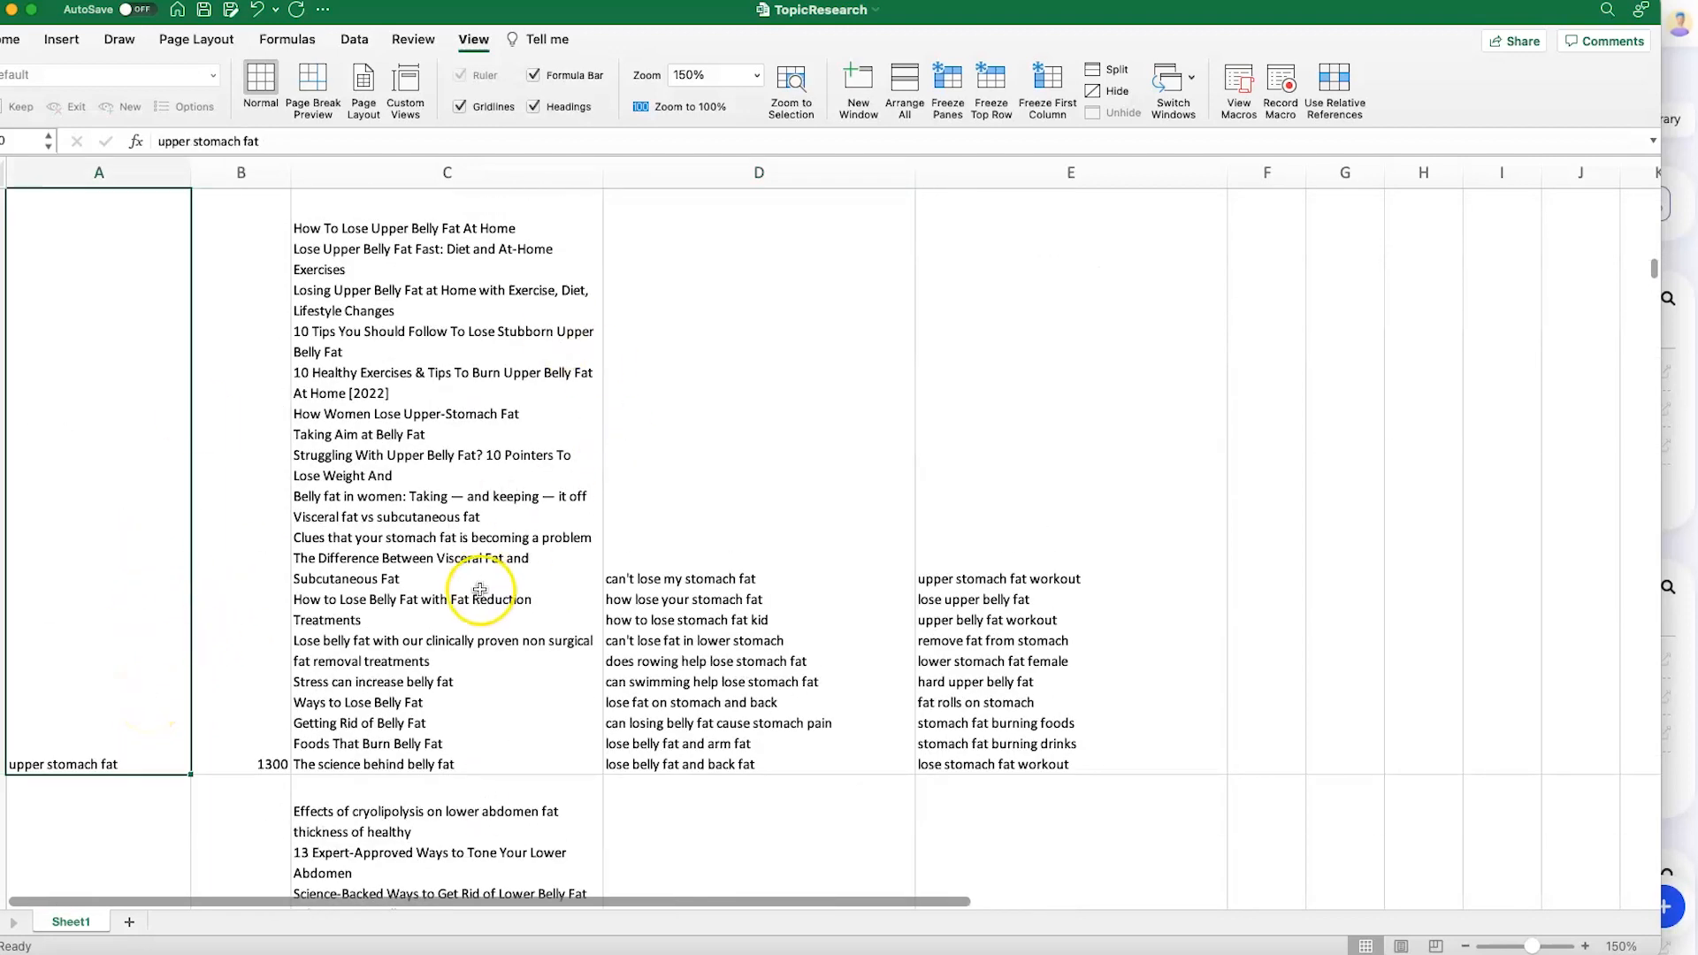
scroll(242, 630, "down", 10)
scroll(241, 628, "up", 15)
scroll(241, 628, "up", 15)
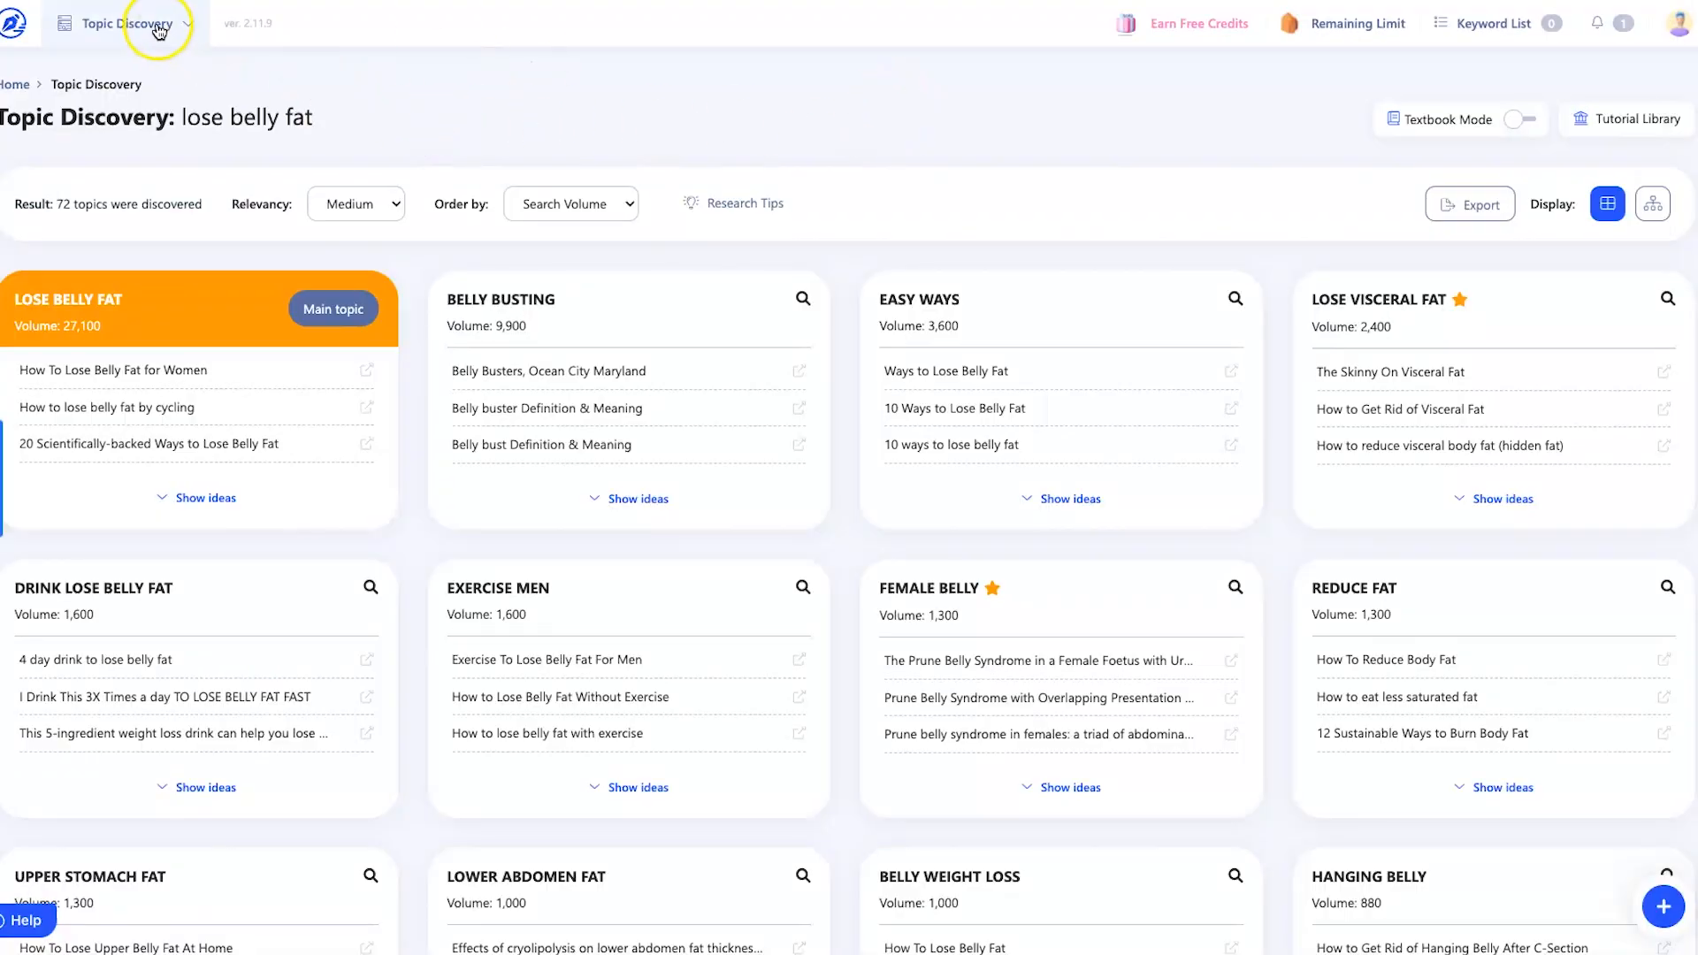
- Switch to WriterZen, open Keyword Explorer and search the keyword "lose belly fat" for United States in English
left_click(142, 52)
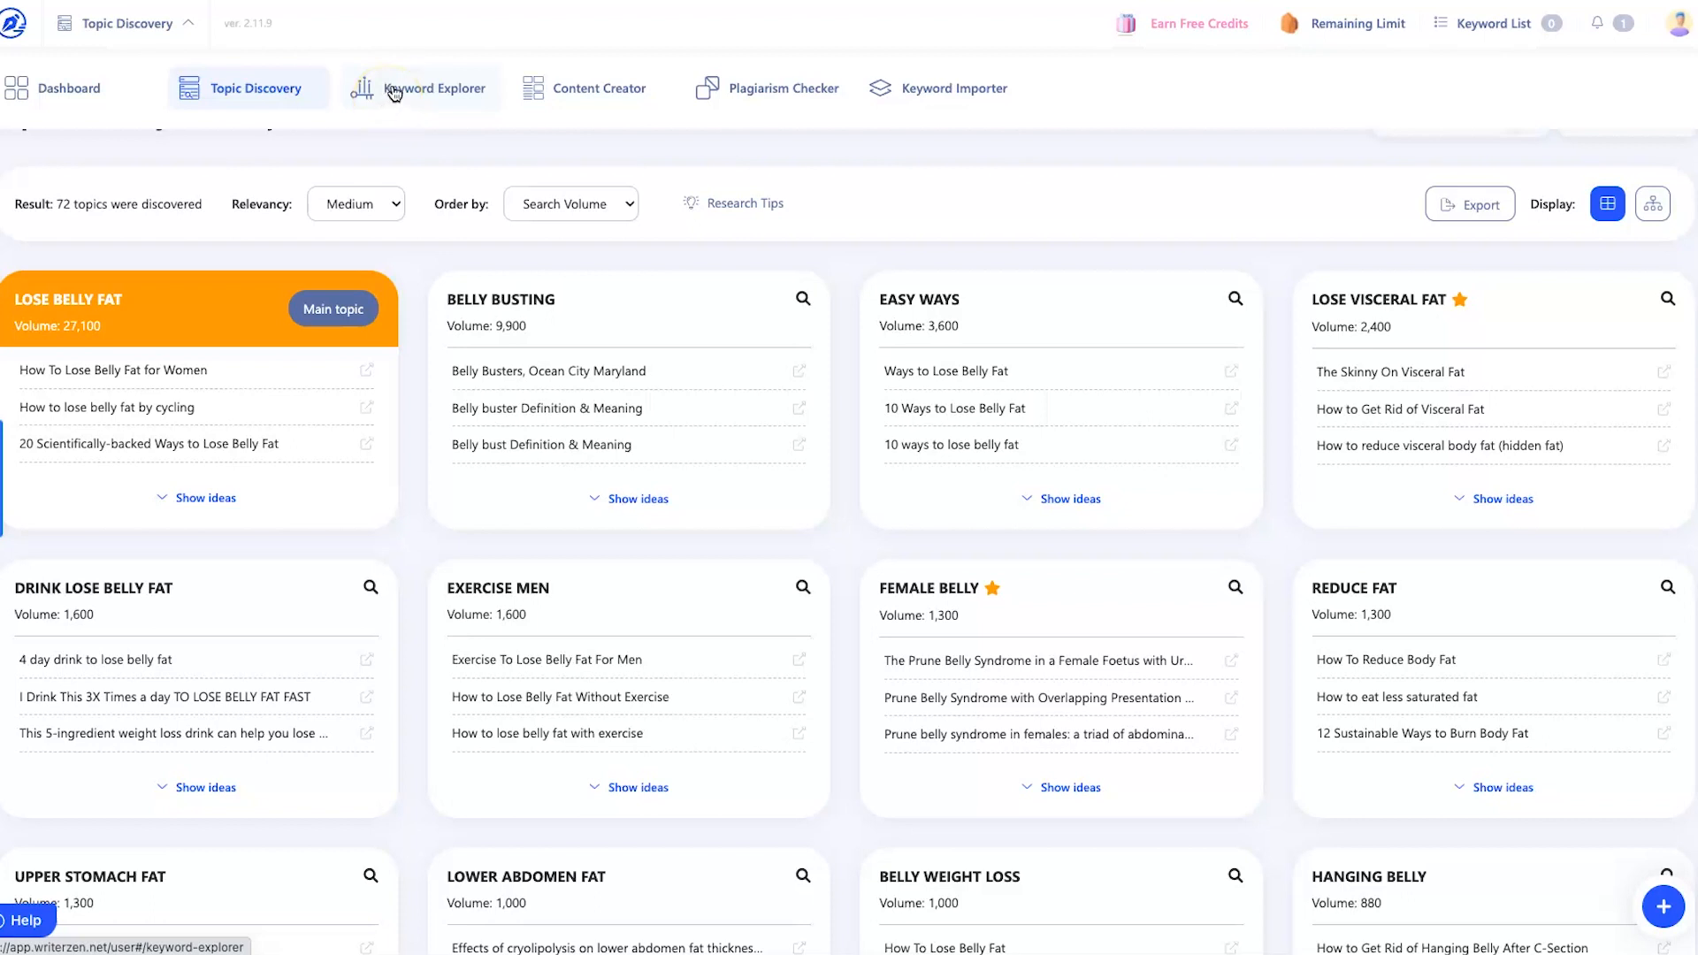
left_click(394, 91)
left_click(447, 362)
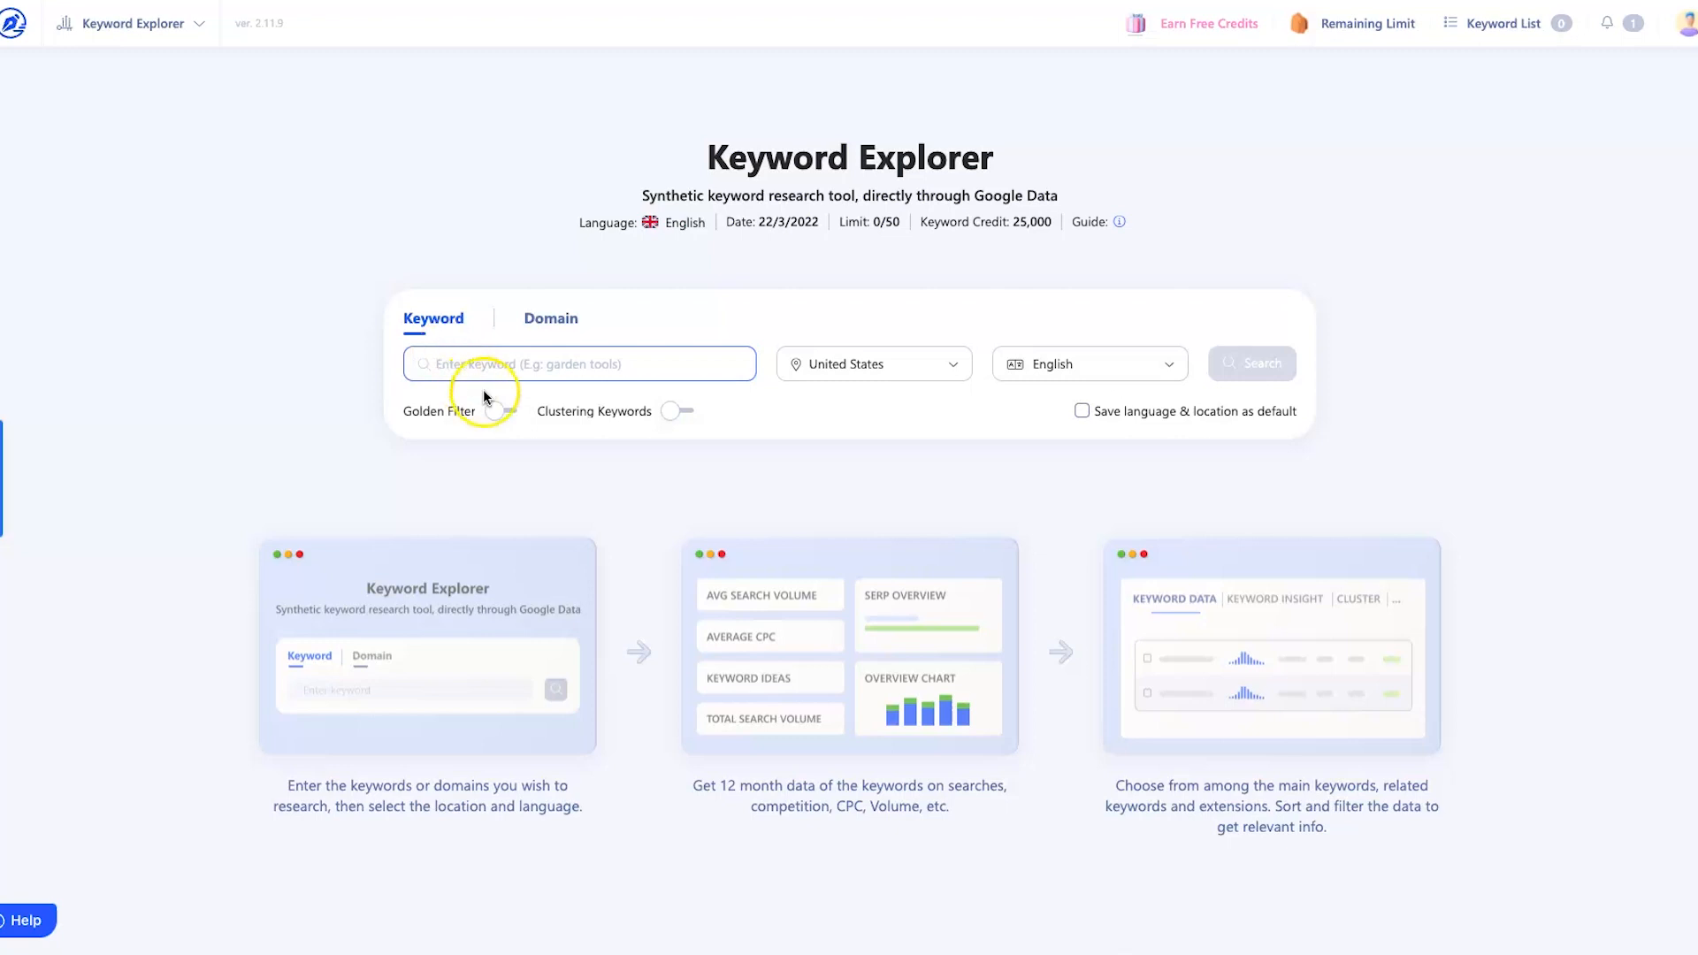
type("lose")
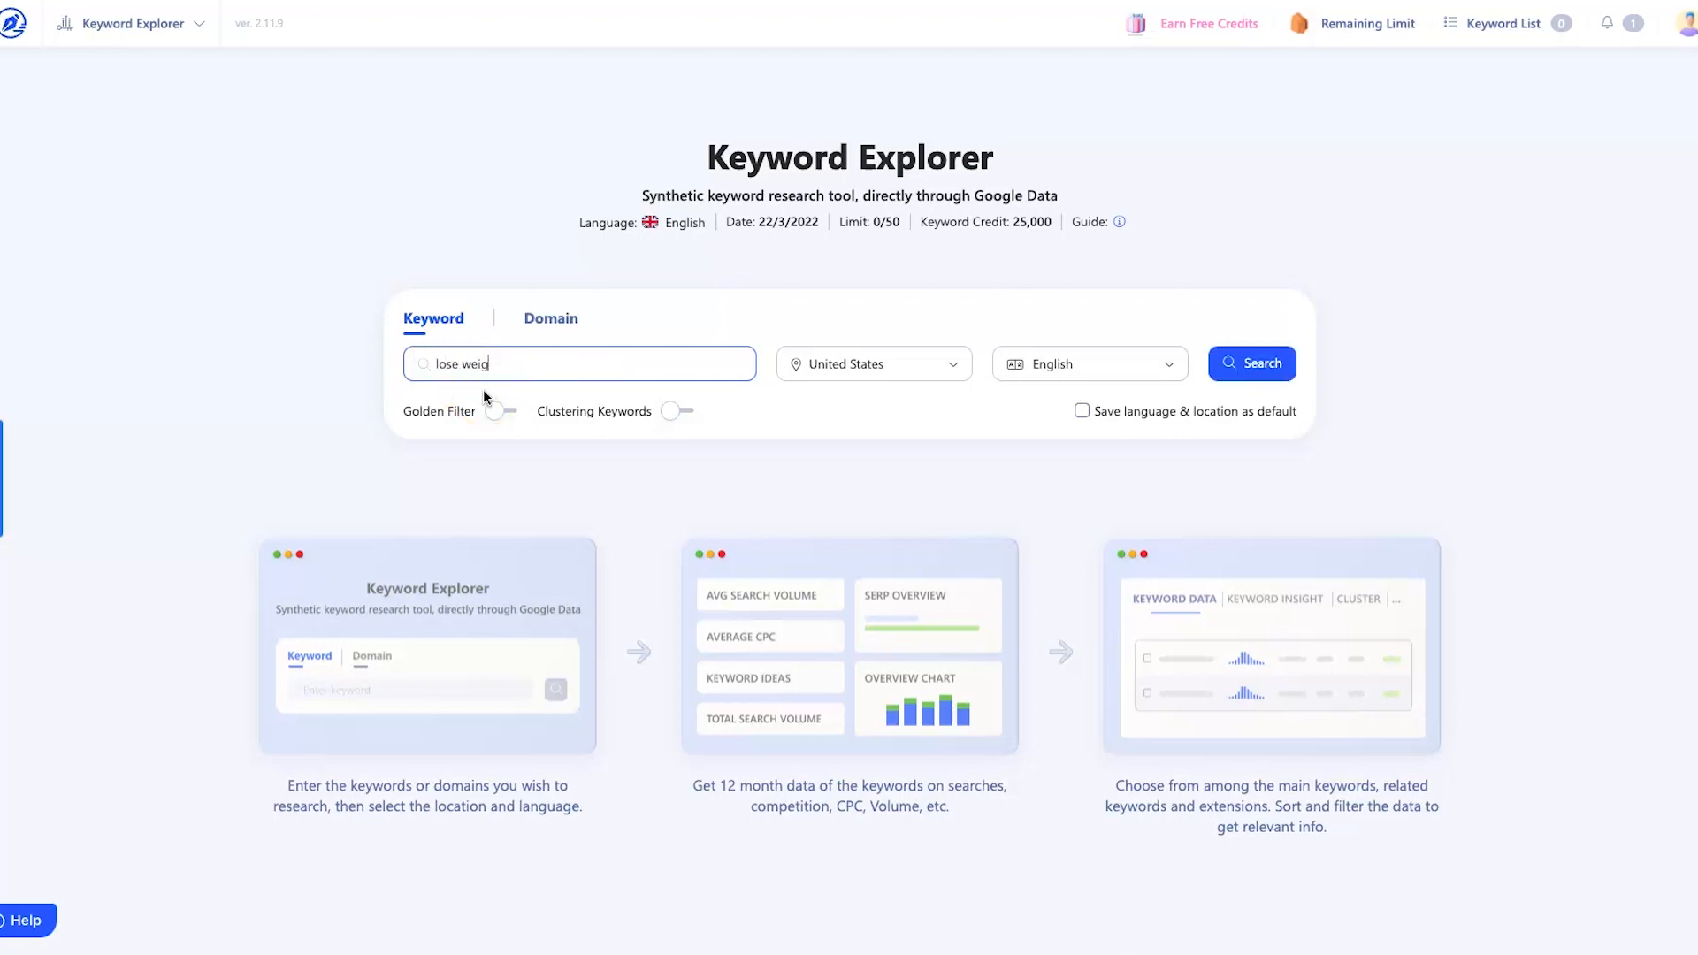
type(" belly fat")
left_click(1241, 364)
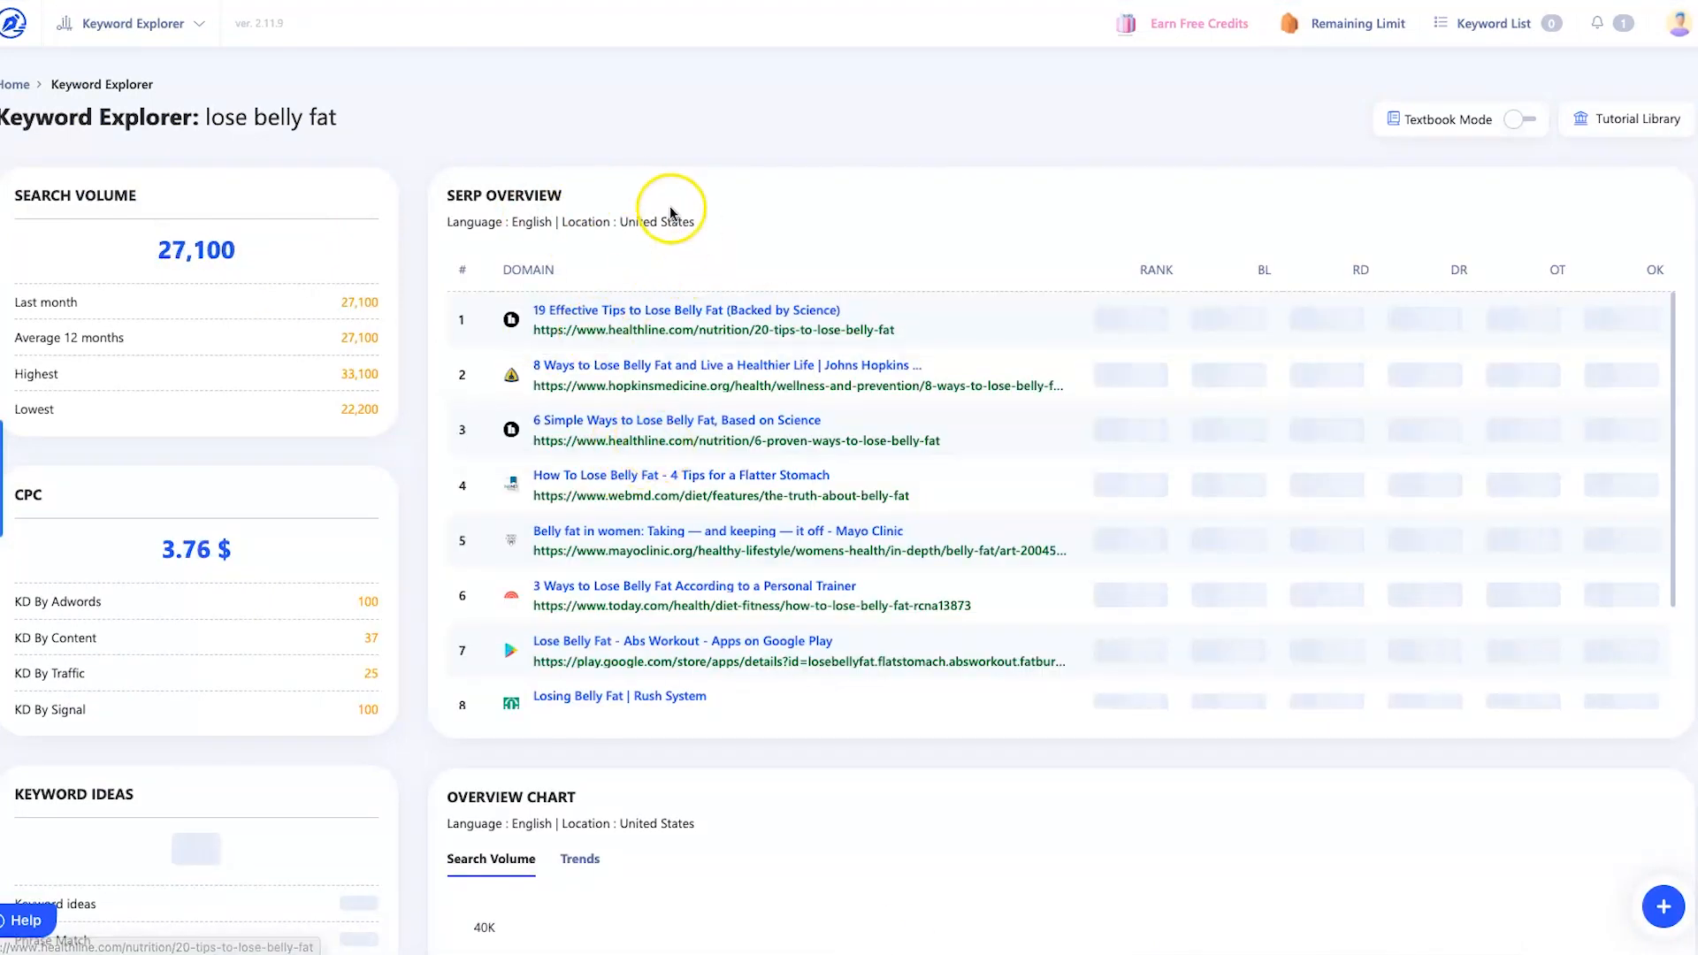
- Examine the keyword's SERP overview, search volume and CPC figures, overview chart, total search volume and Keyword Data table
scroll(607, 652, "down", 1)
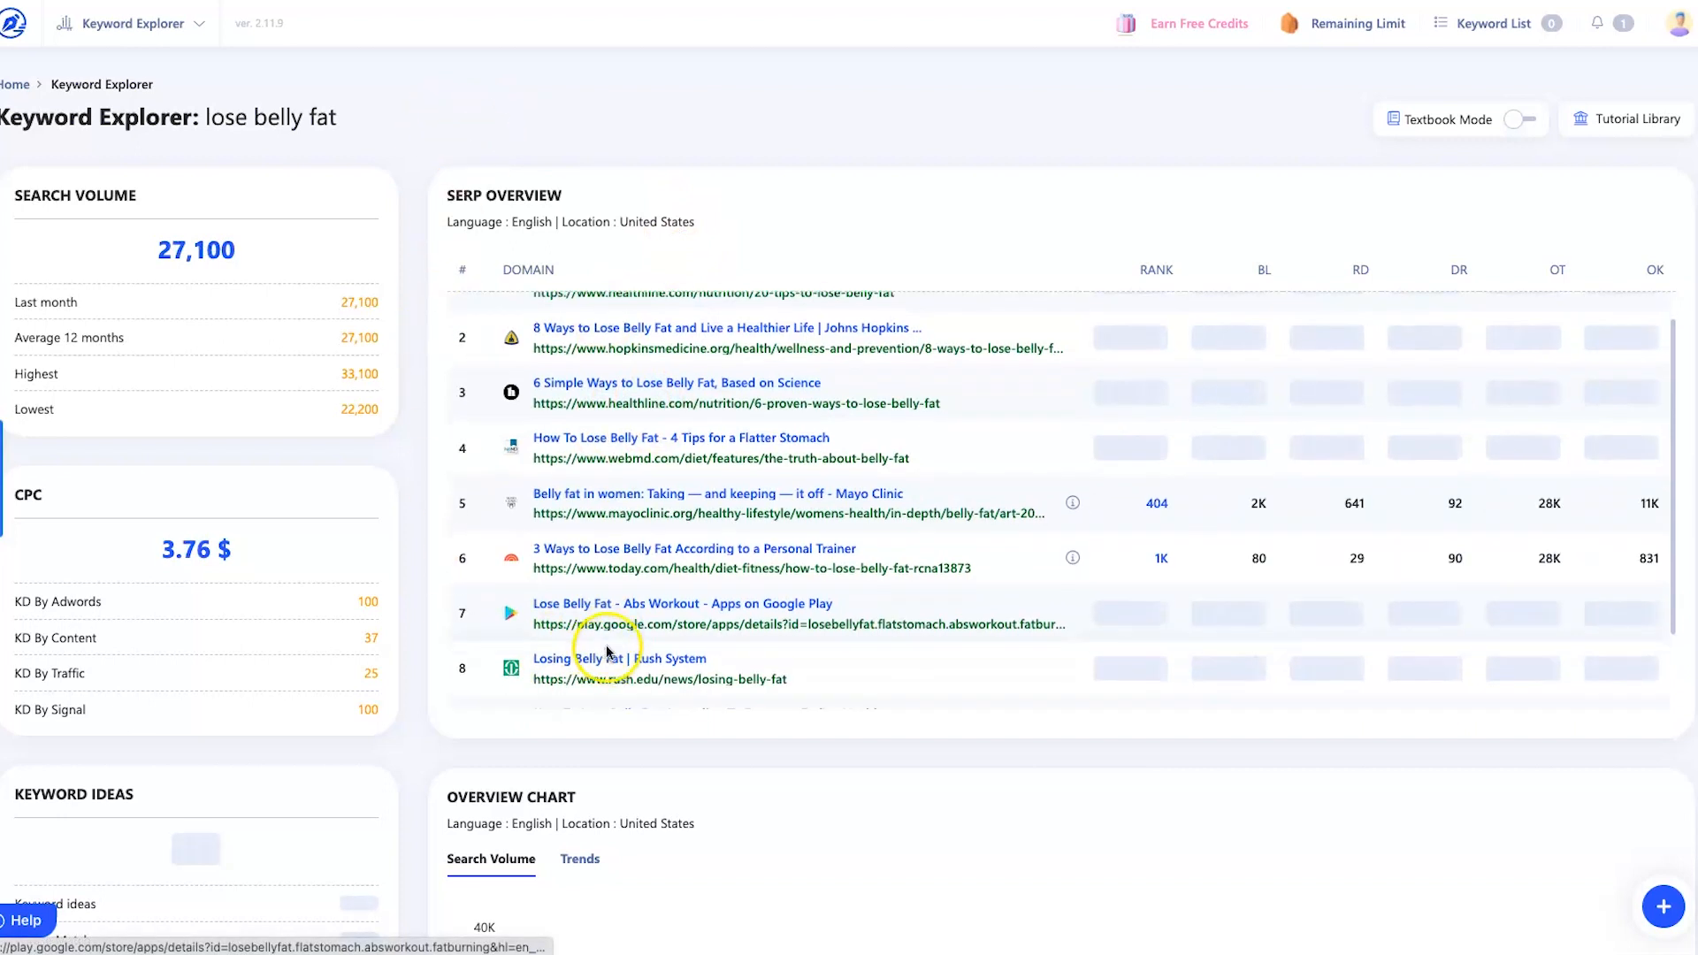
scroll(588, 591, "up", 1)
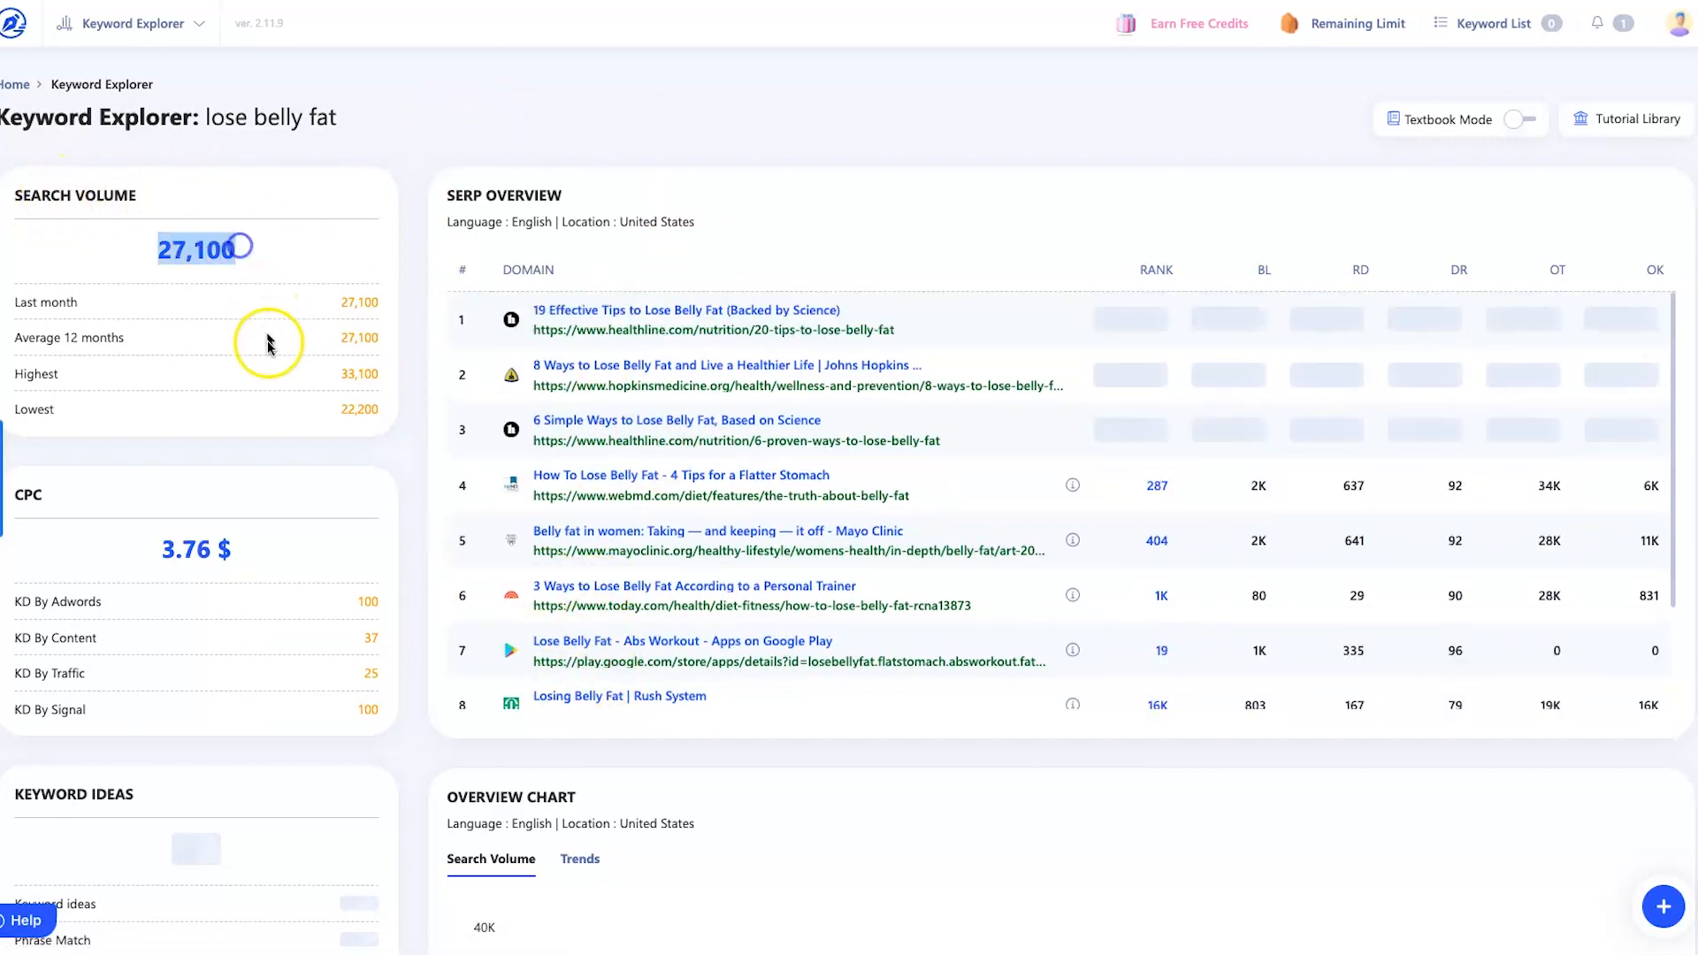
scroll(226, 354, "down", 2)
scroll(133, 451, "down", 4)
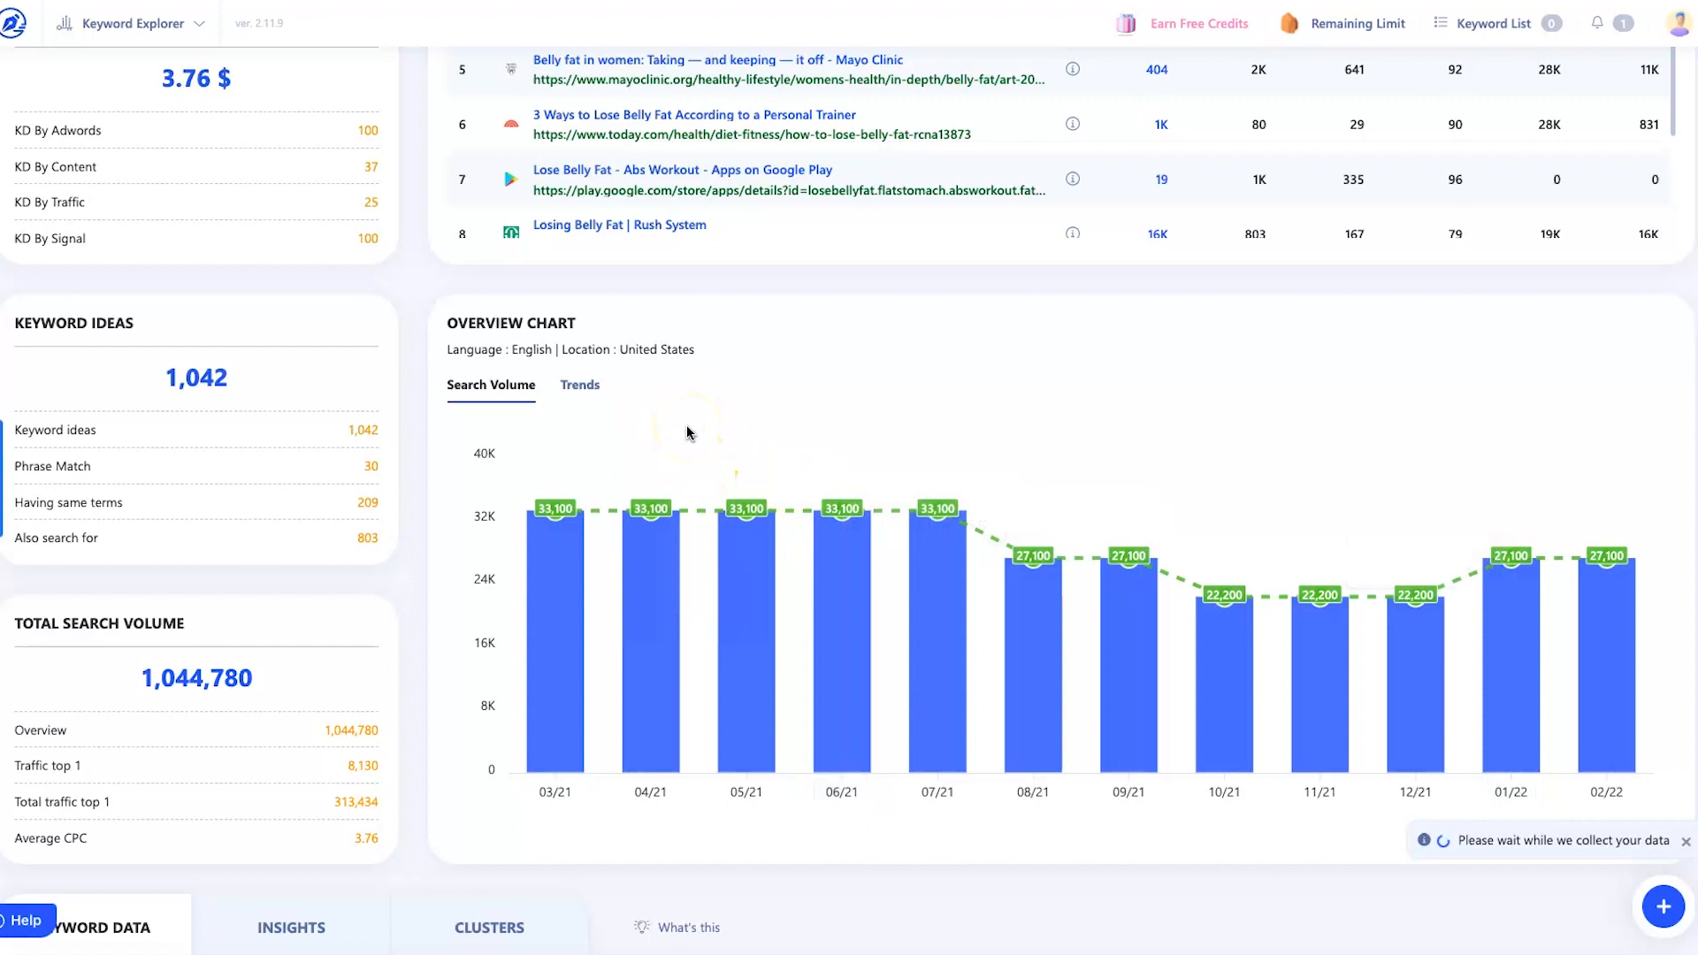
scroll(654, 433, "down", 2)
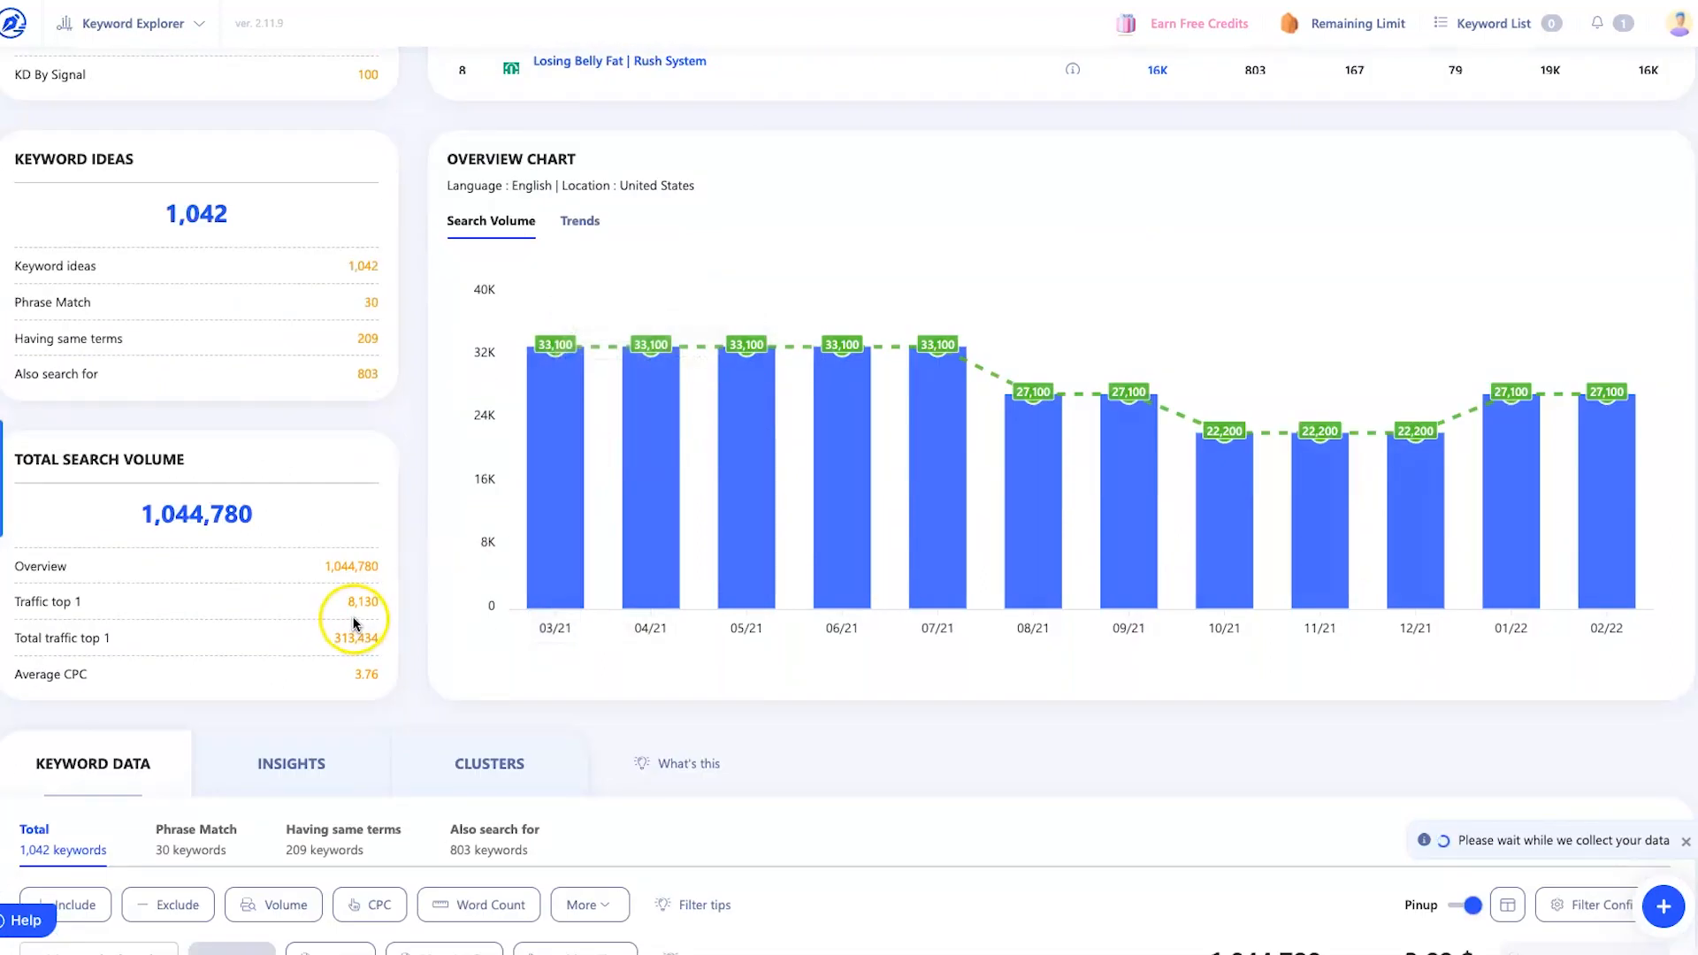
scroll(382, 647, "down", 1)
scroll(382, 647, "down", 3)
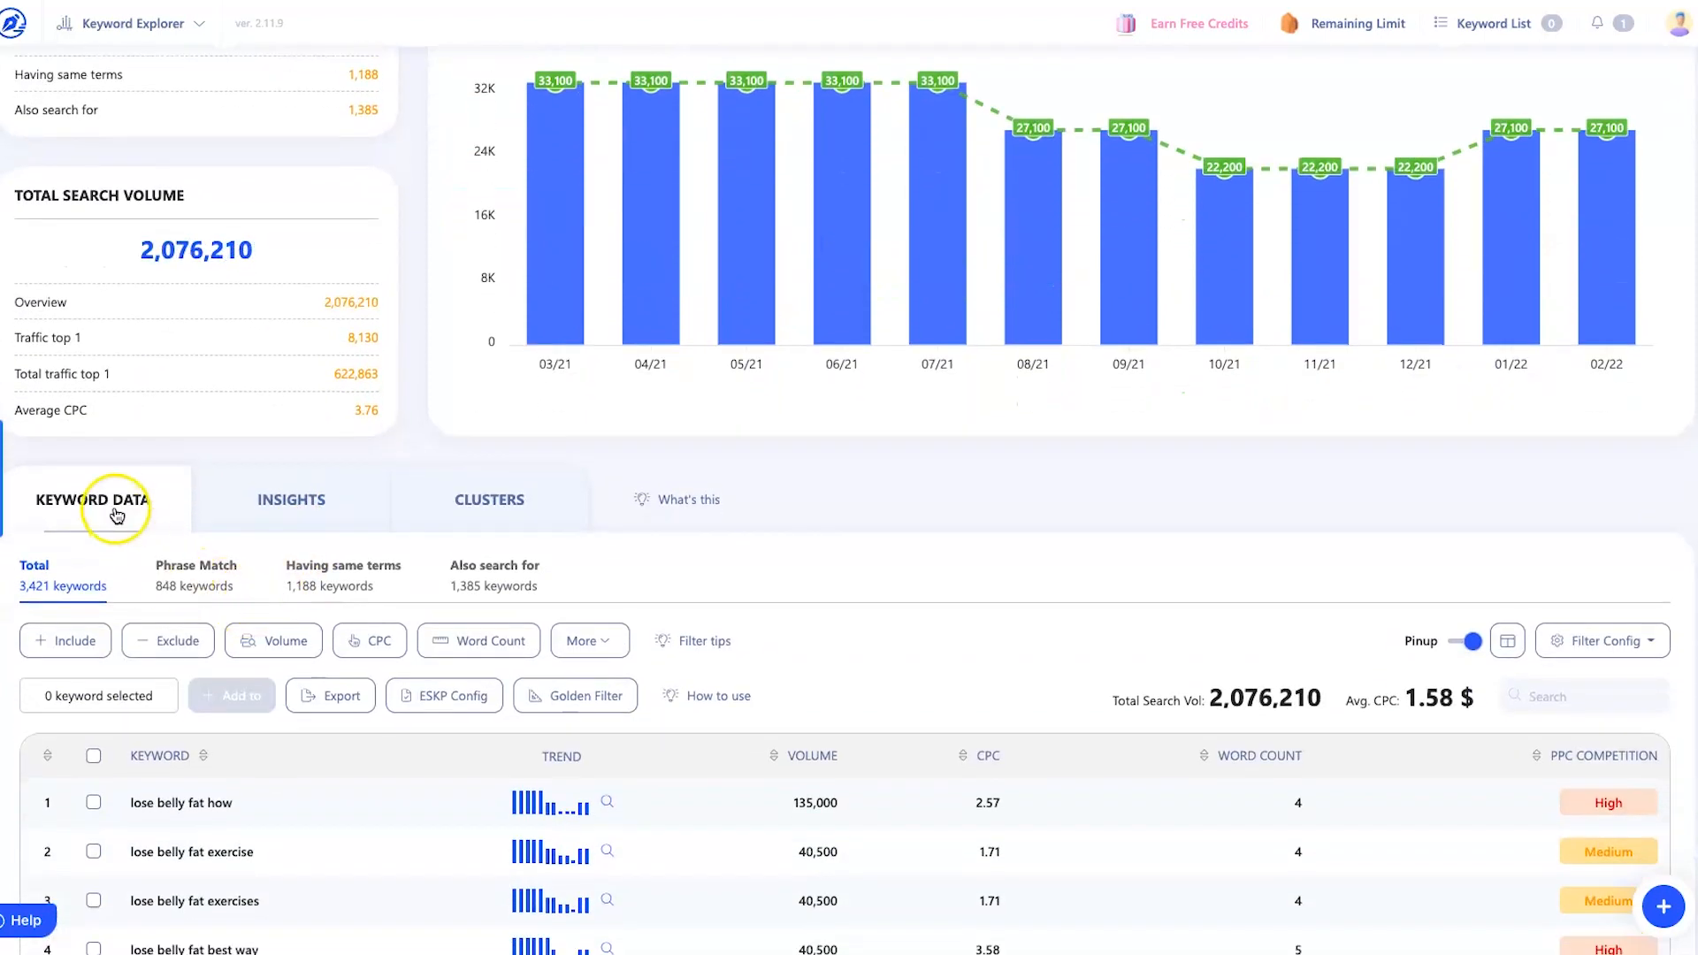
scroll(495, 522, "down", 4)
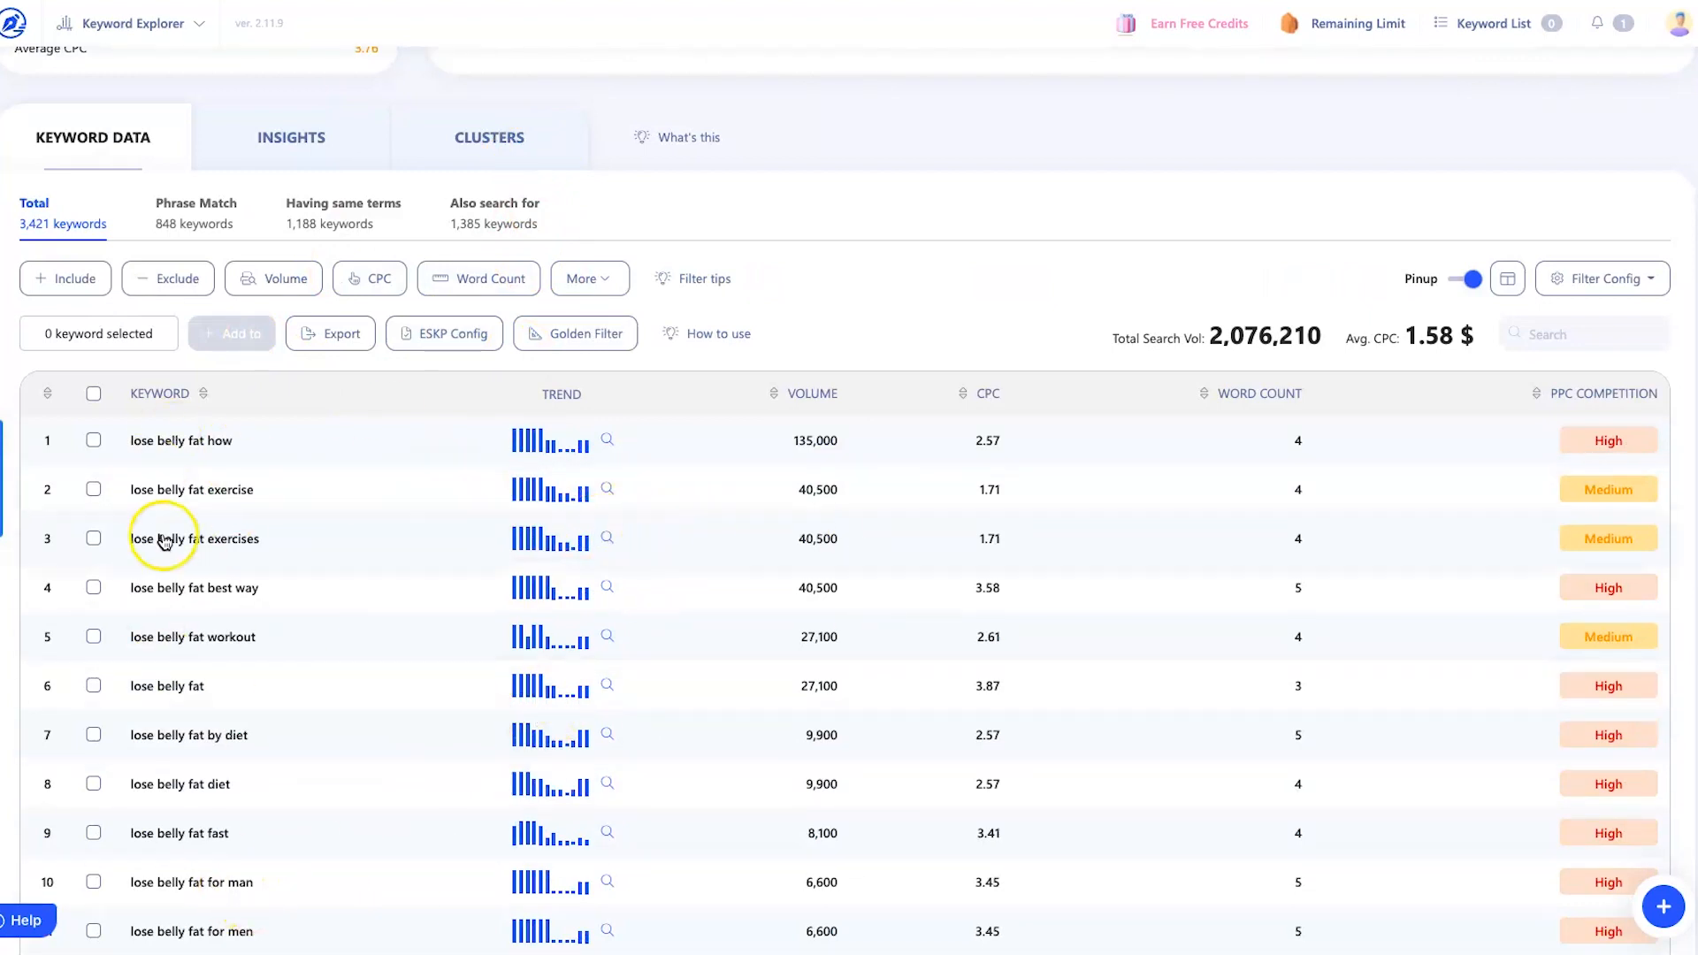
scroll(161, 531, "down", 1)
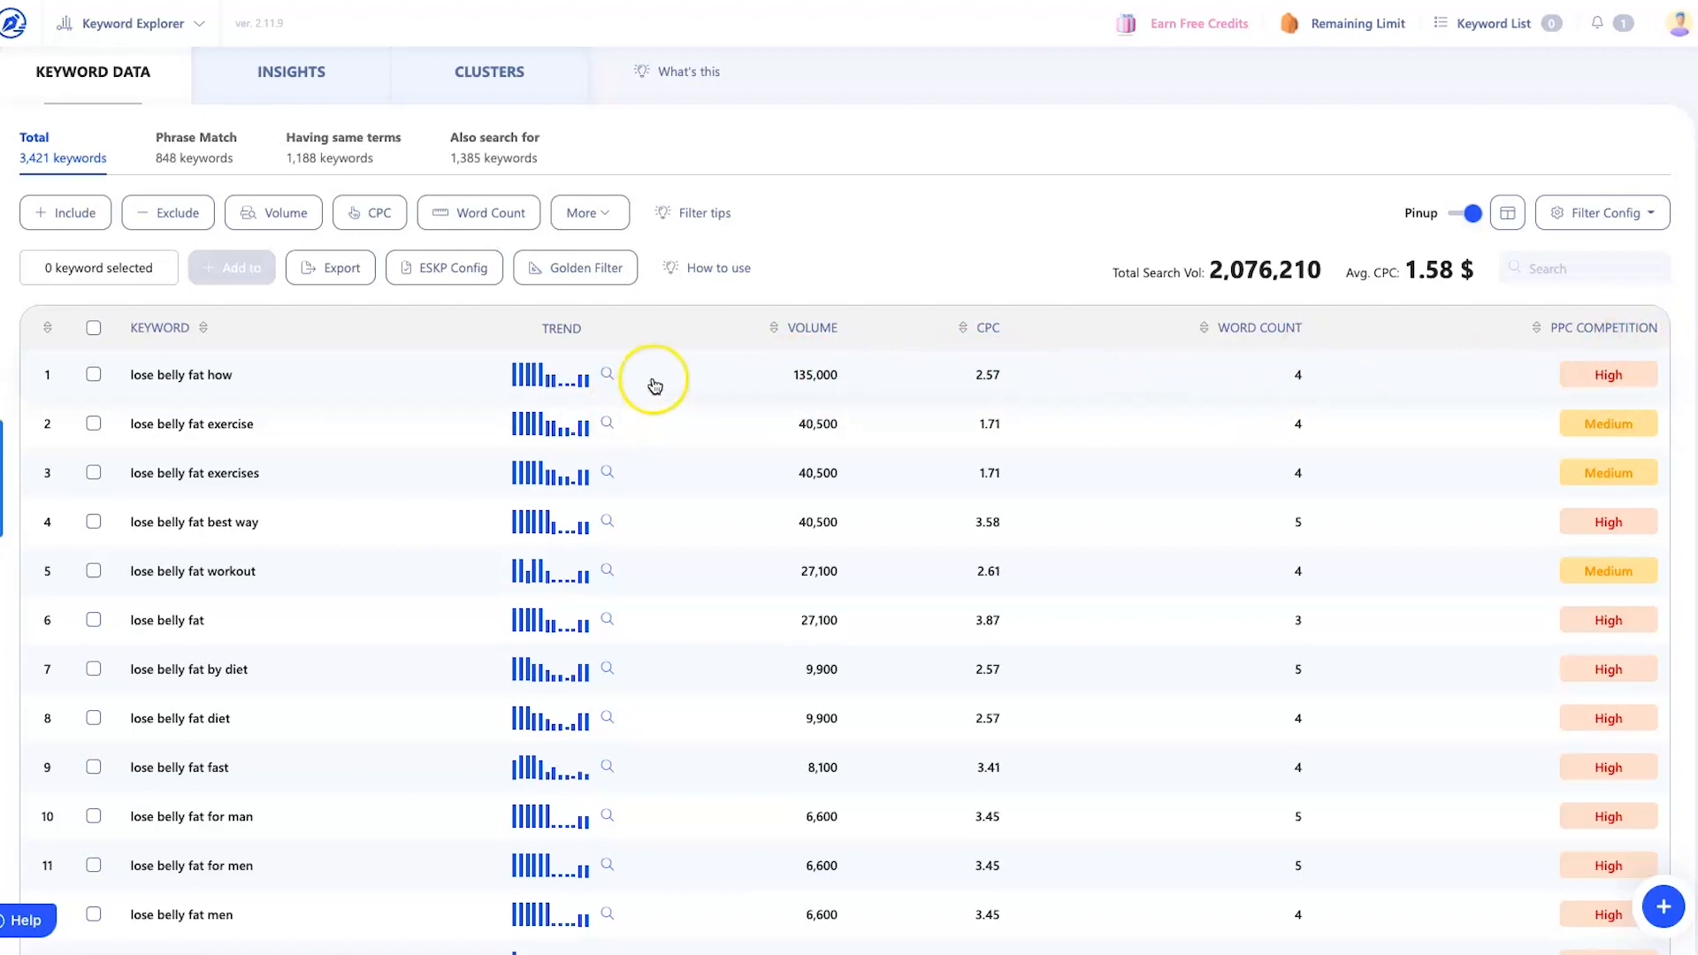
- Activate the Golden Filter for the keyword list, checking the required keyword credits before approving it
left_click(575, 276)
left_click_drag(647, 462, 920, 461)
left_click(864, 461)
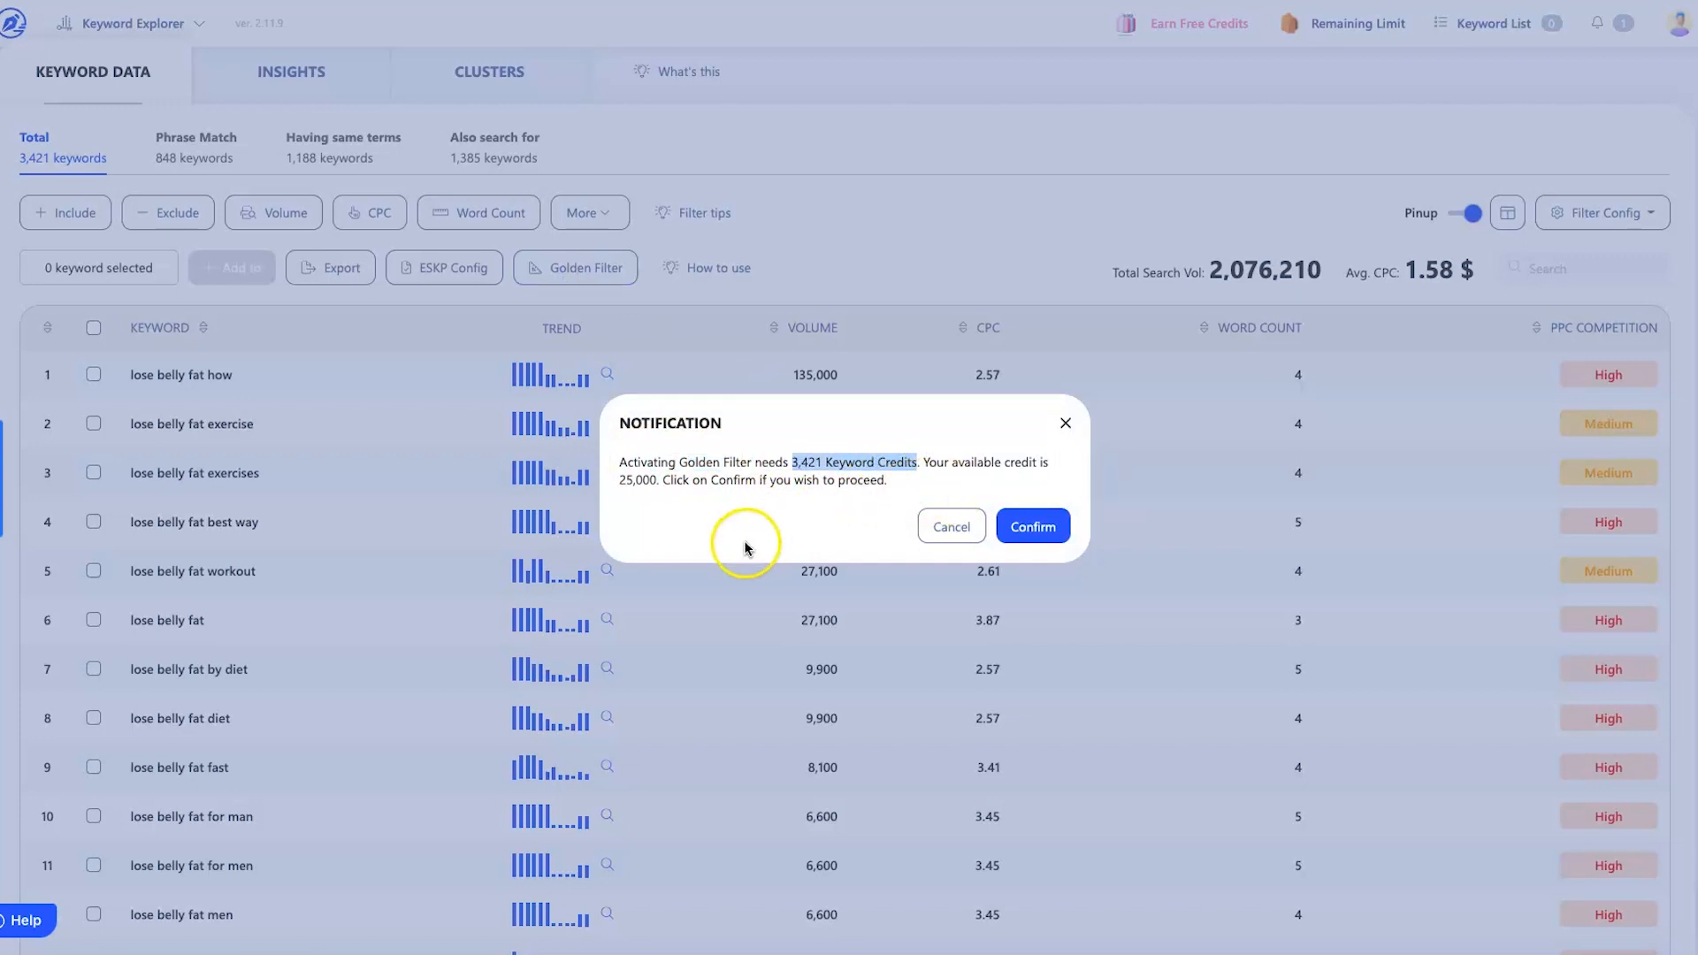
left_click(733, 487)
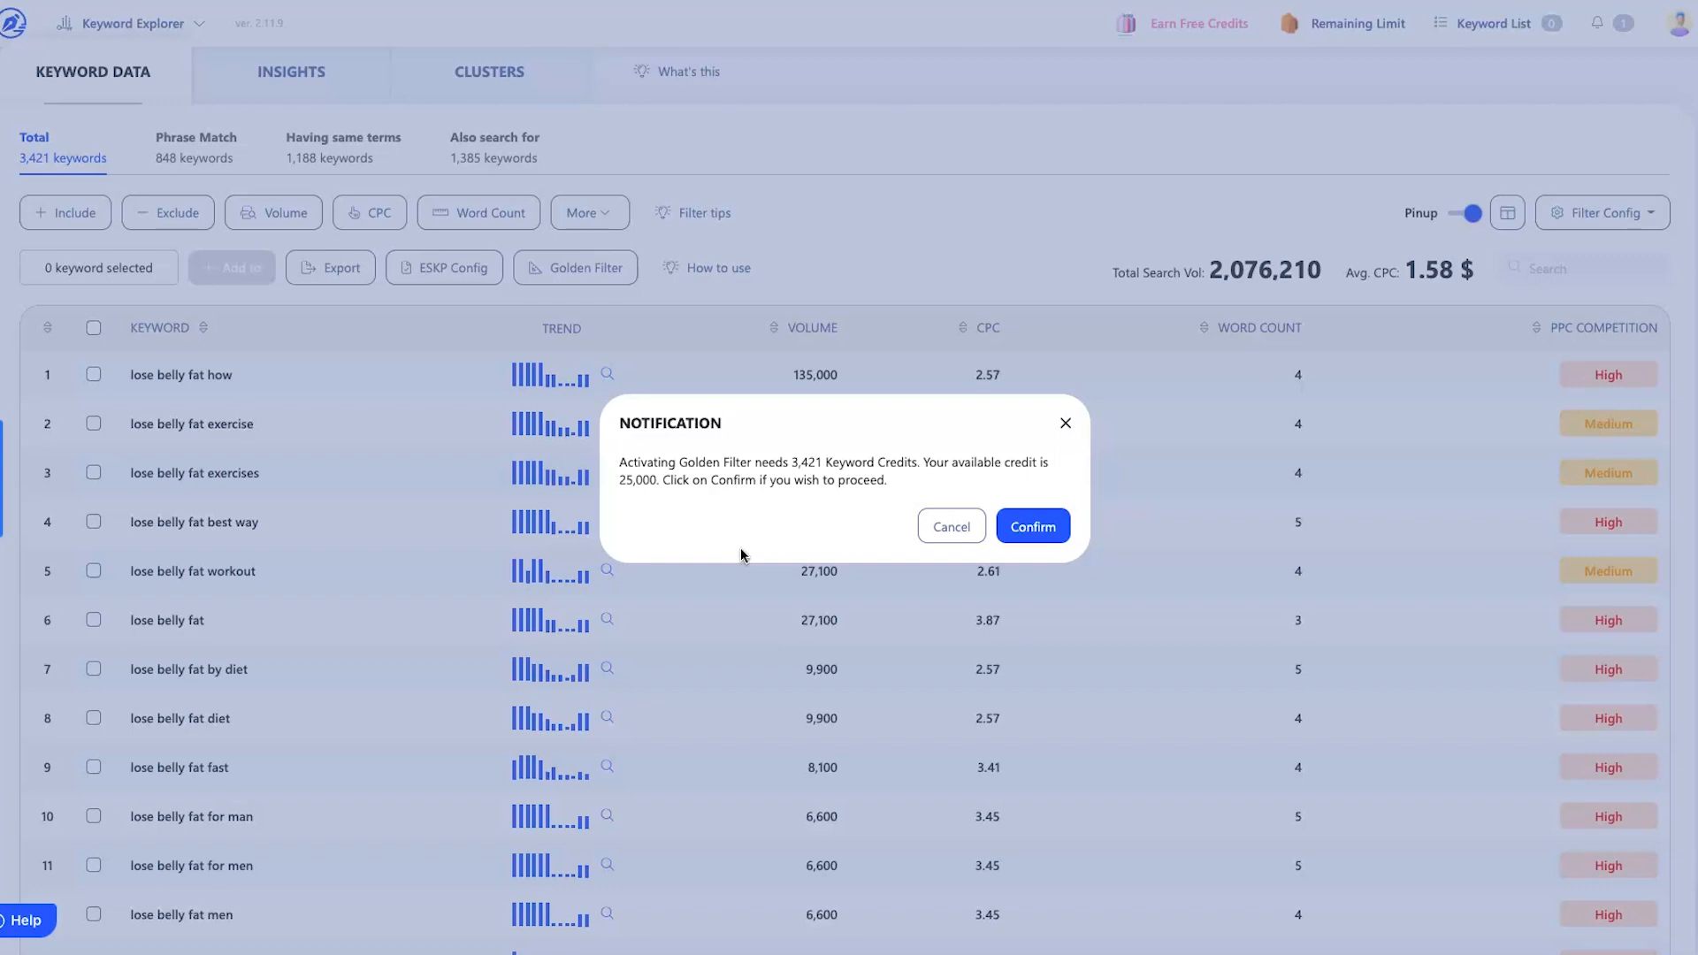
double_click(807, 466)
left_click(823, 466)
left_click(1036, 527)
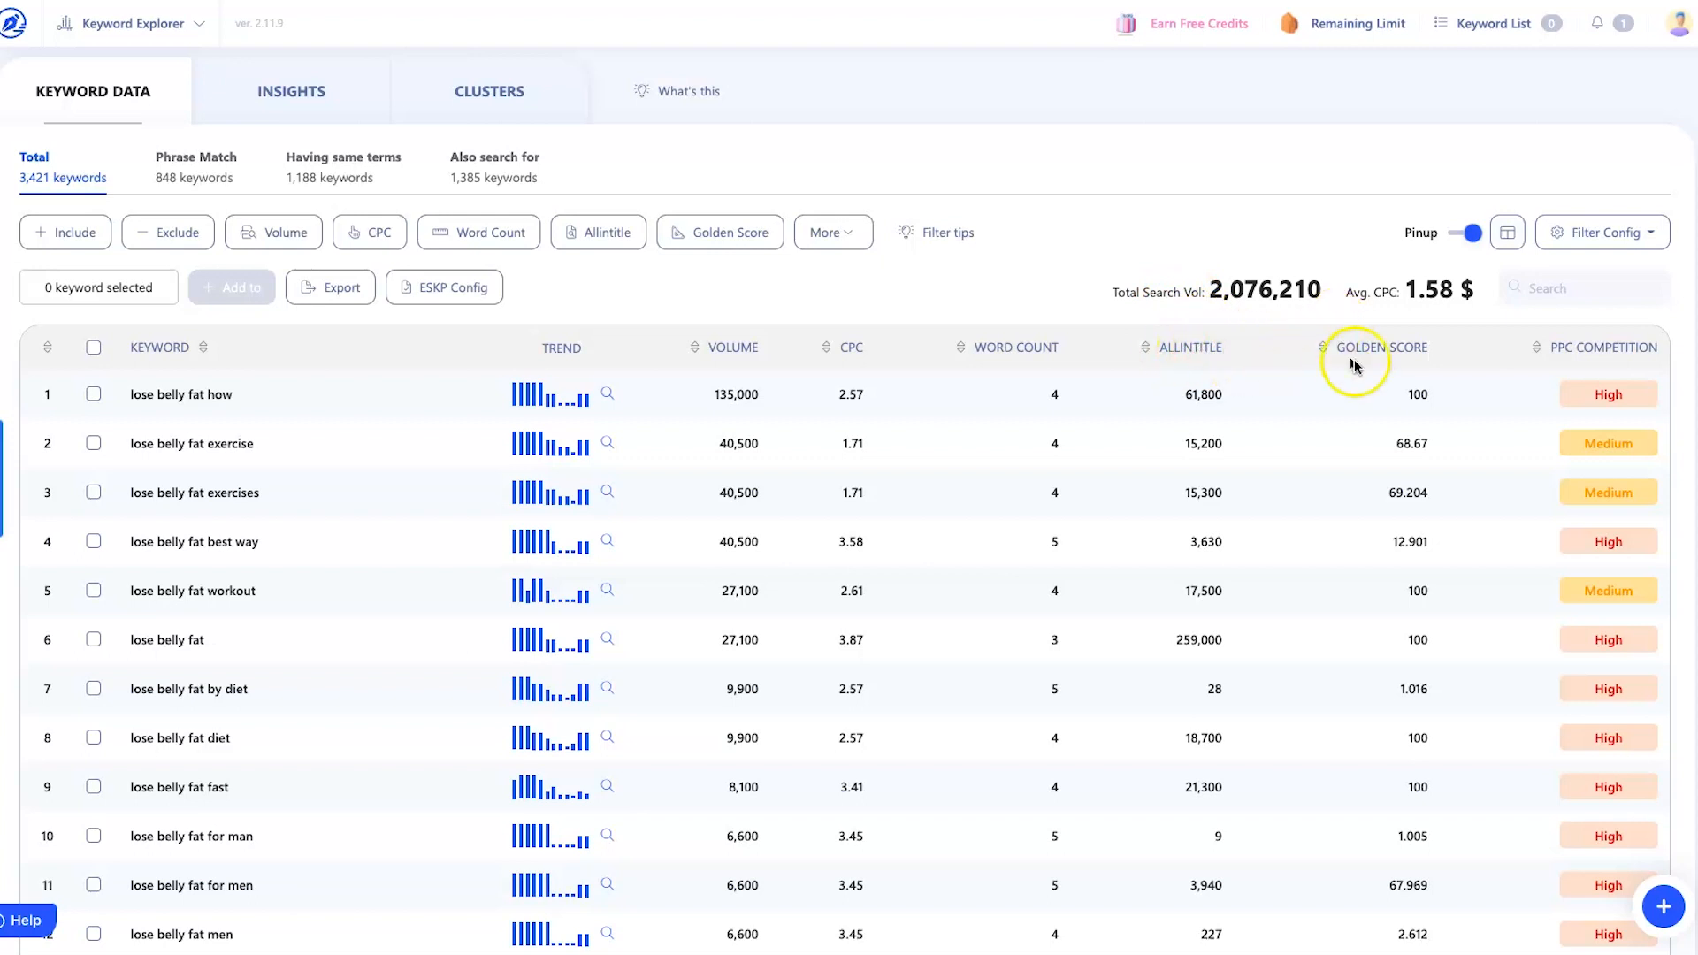
- Examine the Allintitle and Golden Score columns, and sort the keywords by Golden Score in ascending order
left_click(1265, 336)
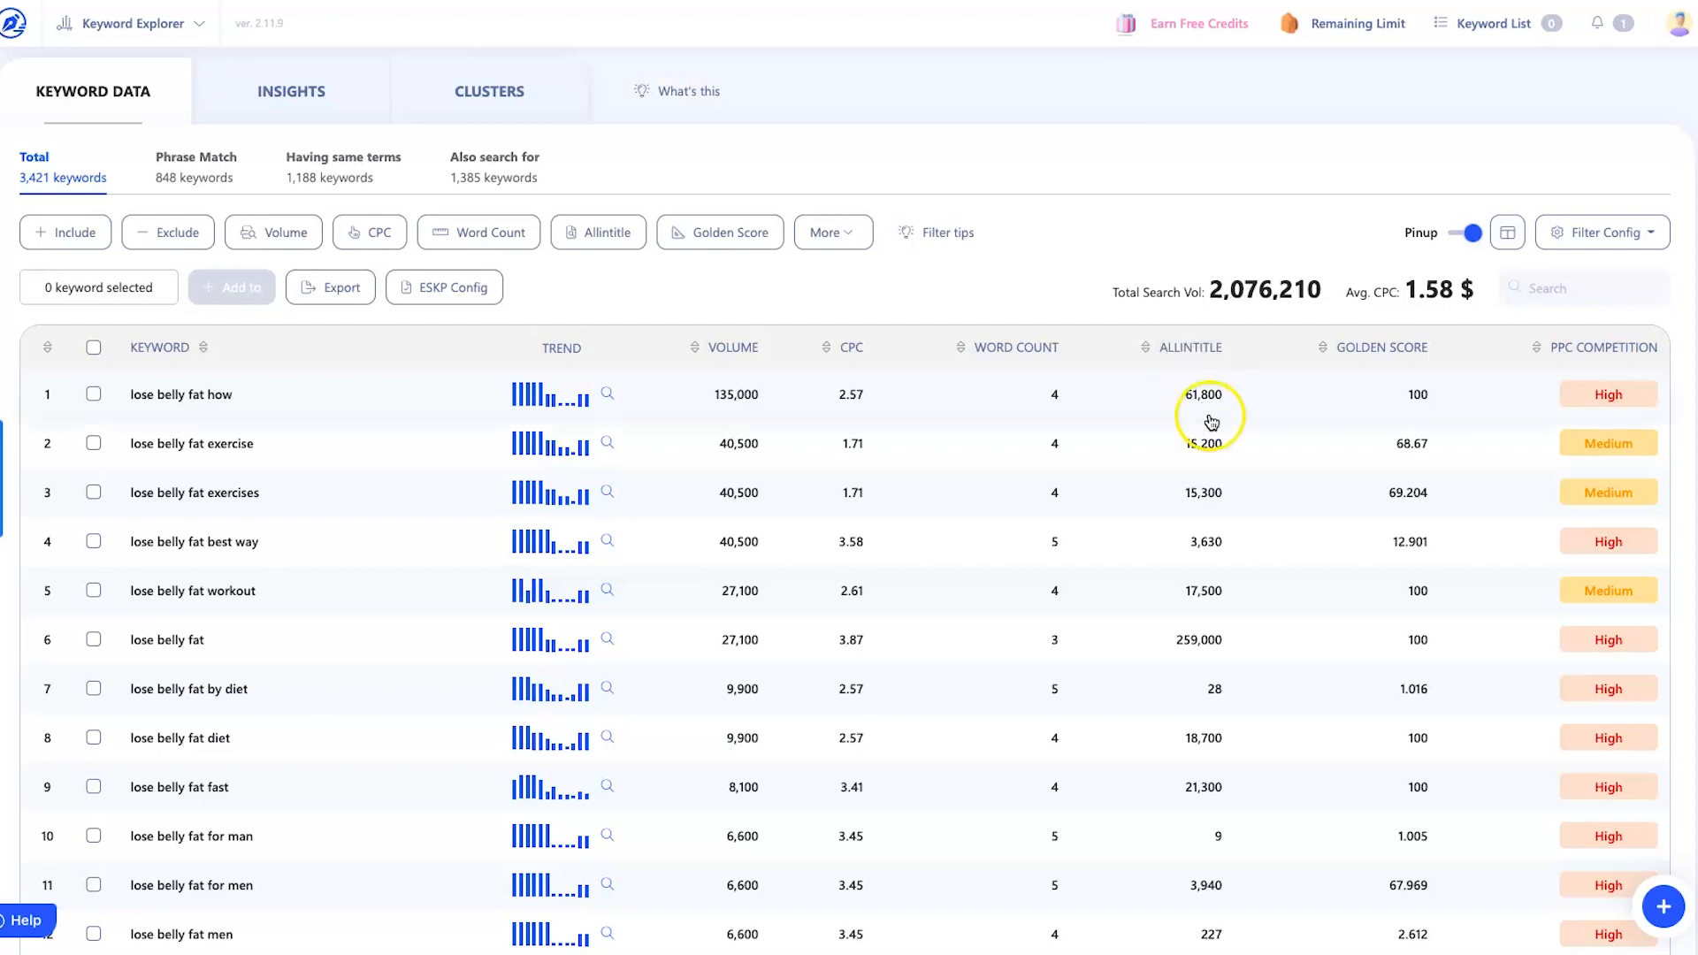
mouse_move(1206, 400)
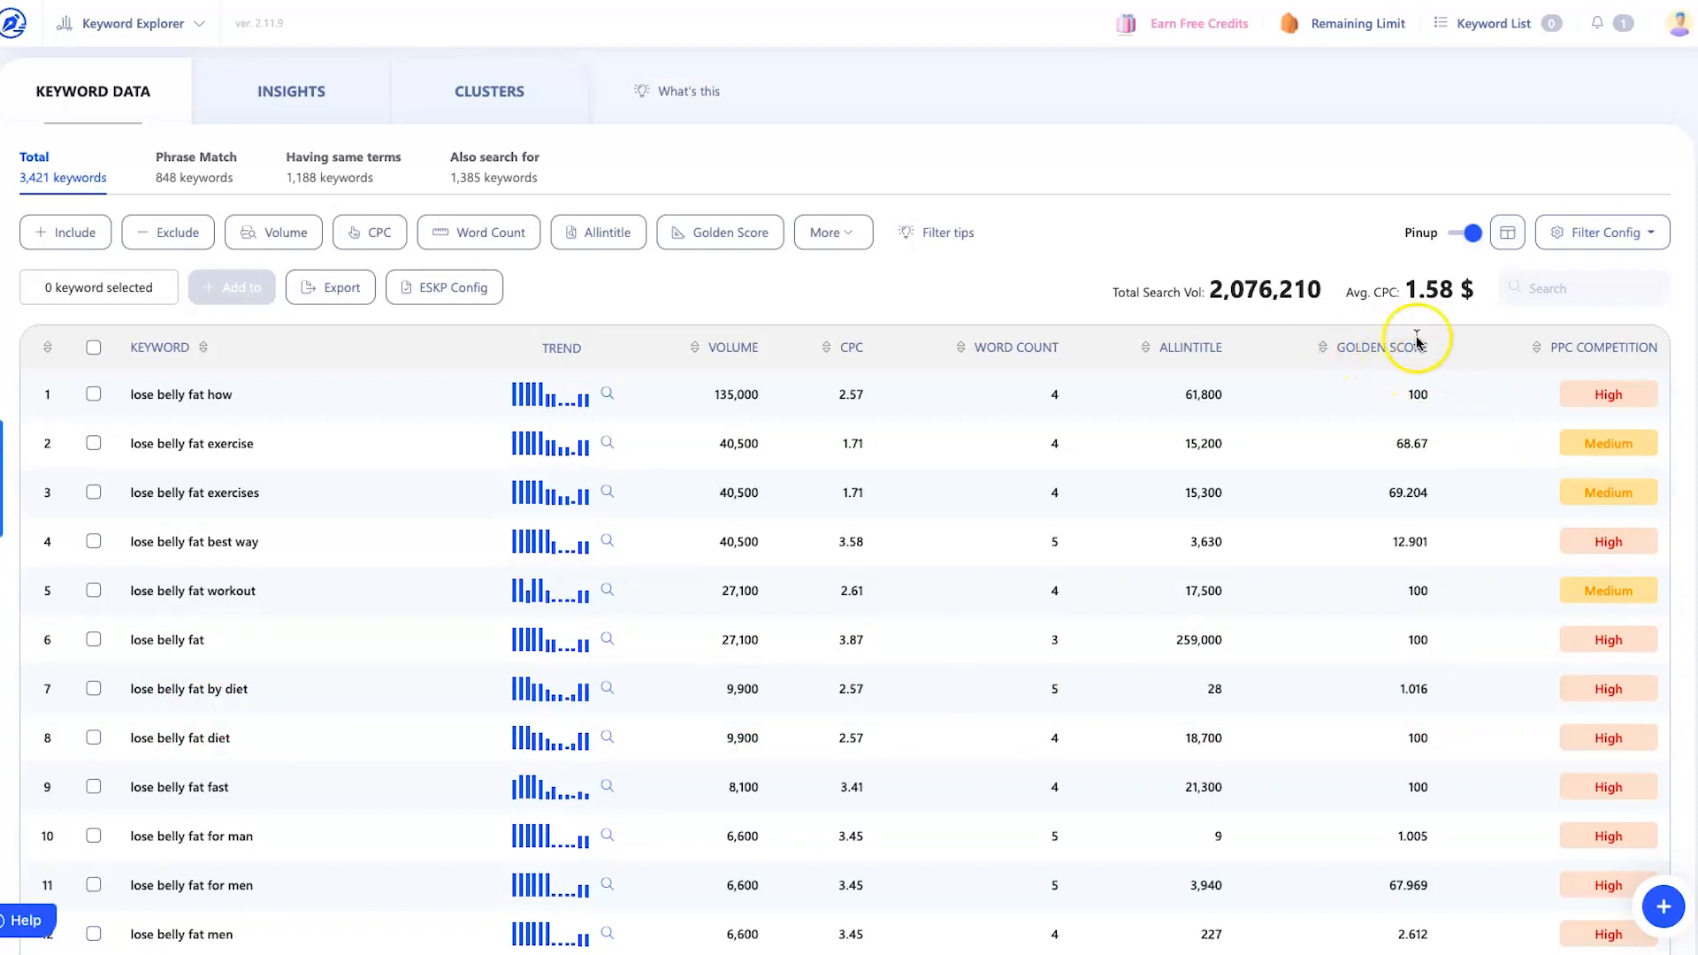
left_click(1324, 348)
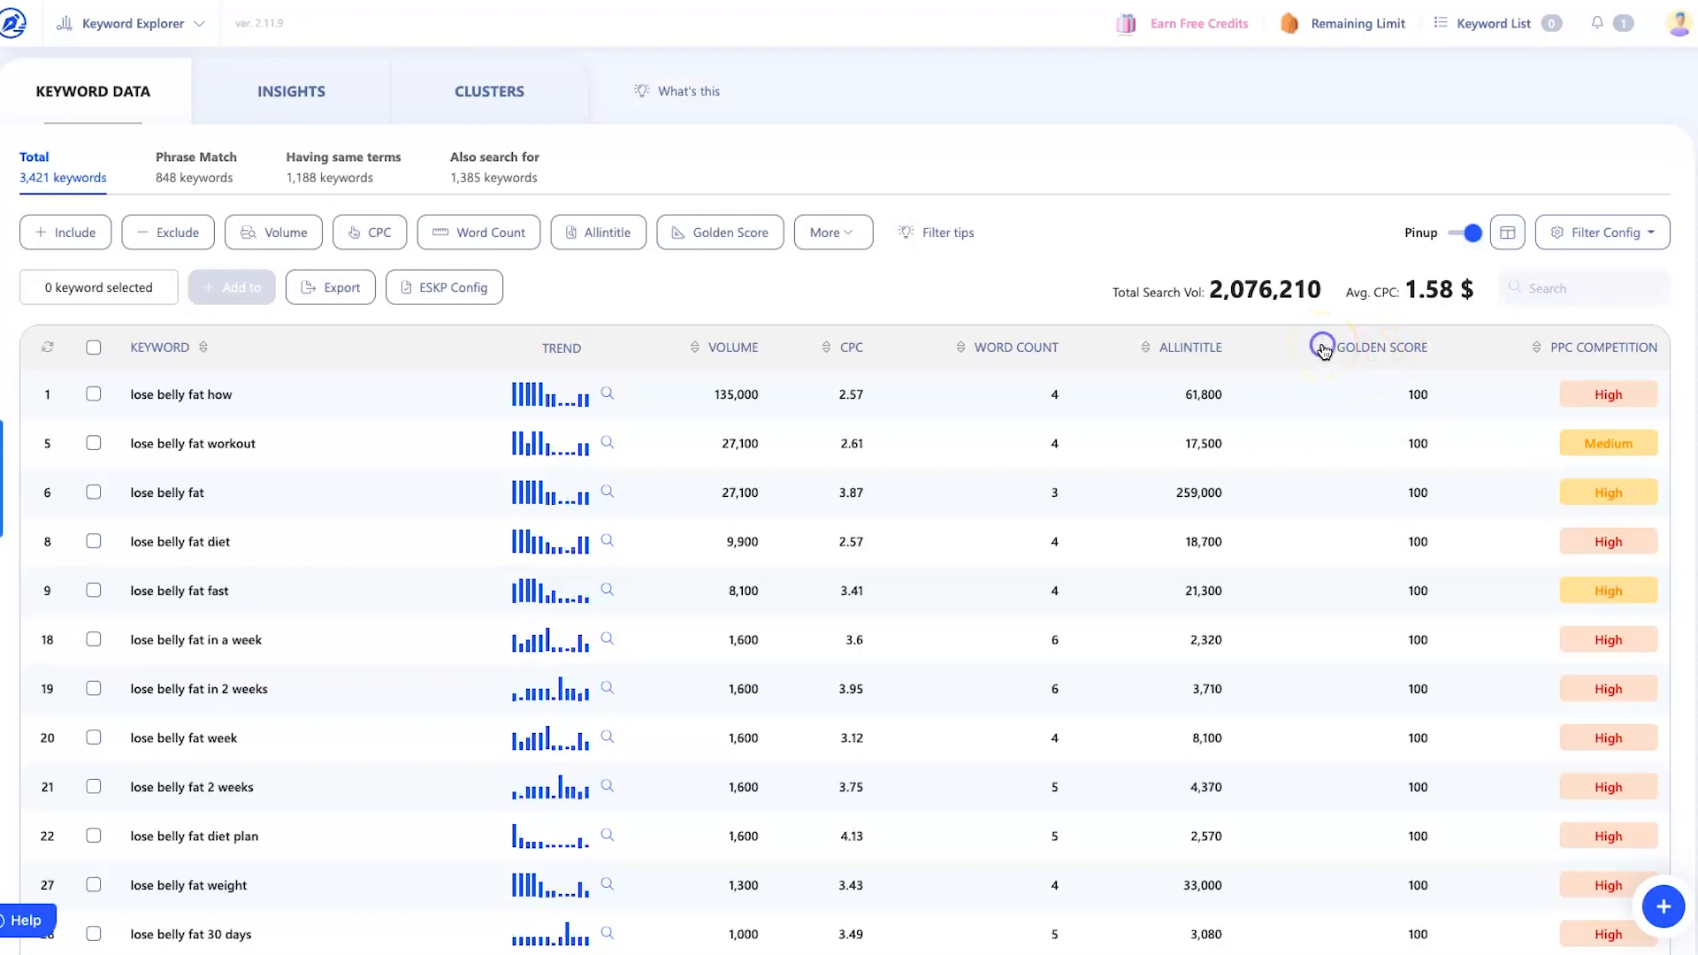
left_click(1324, 348)
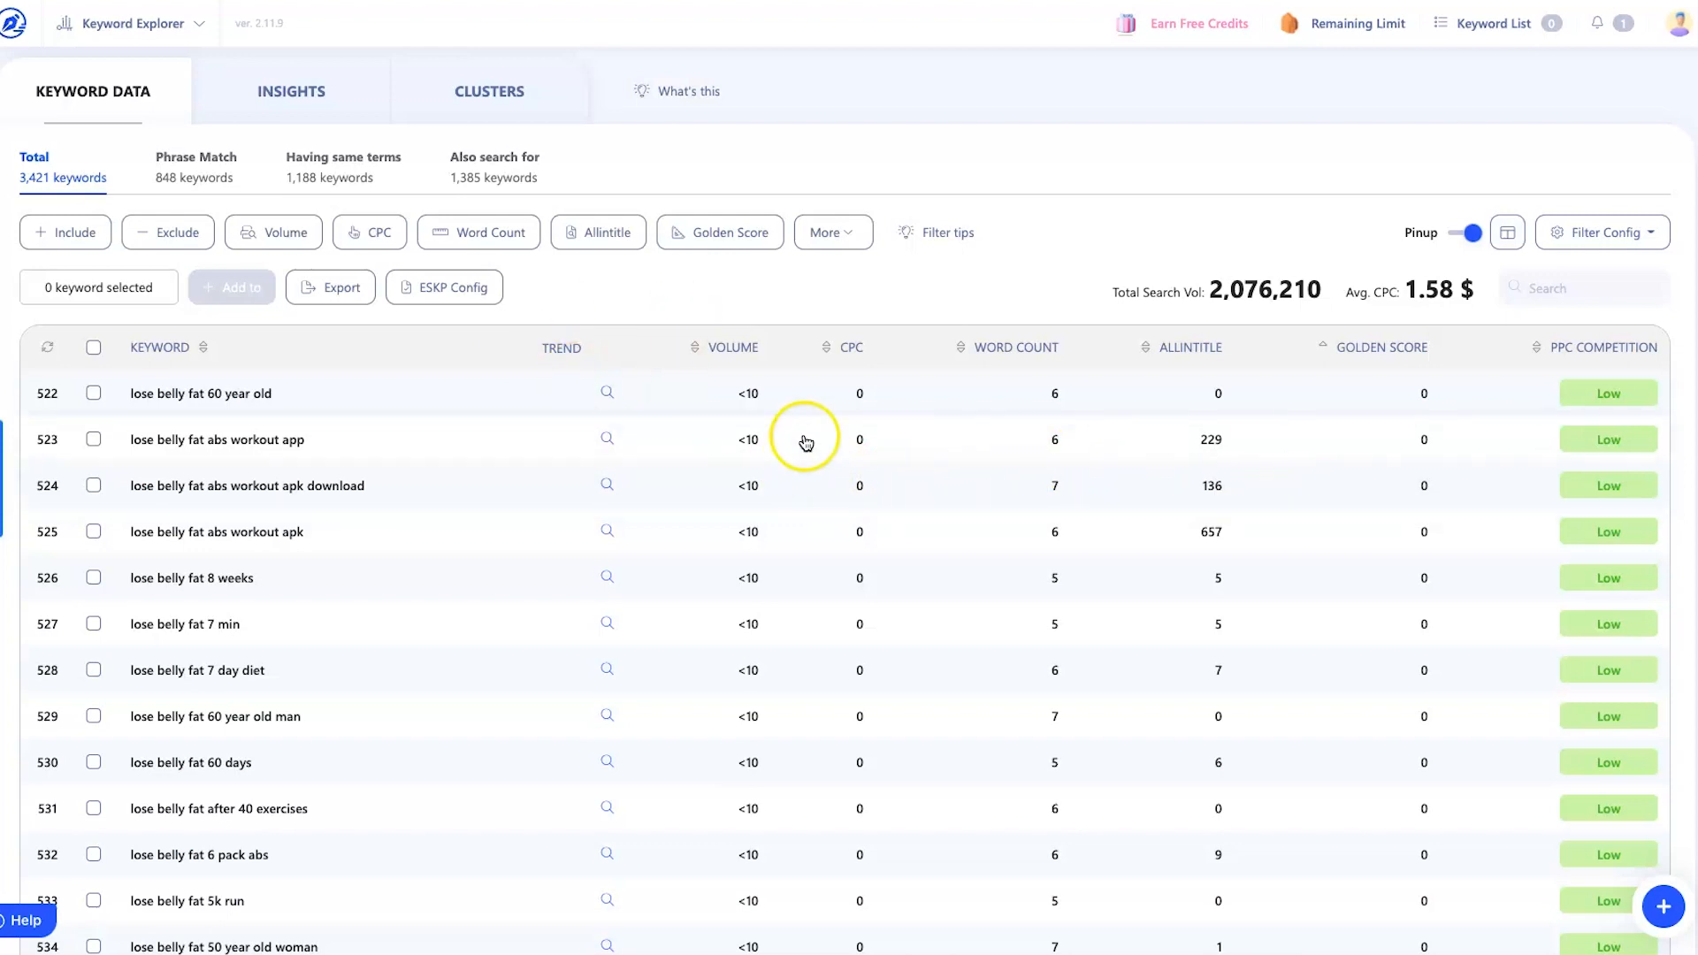
scroll(754, 507, "down", 1)
scroll(754, 507, "down", 5)
- Filter the keywords to a minimum search volume of 20 and examine the filtered list
scroll(743, 675, "up", 9)
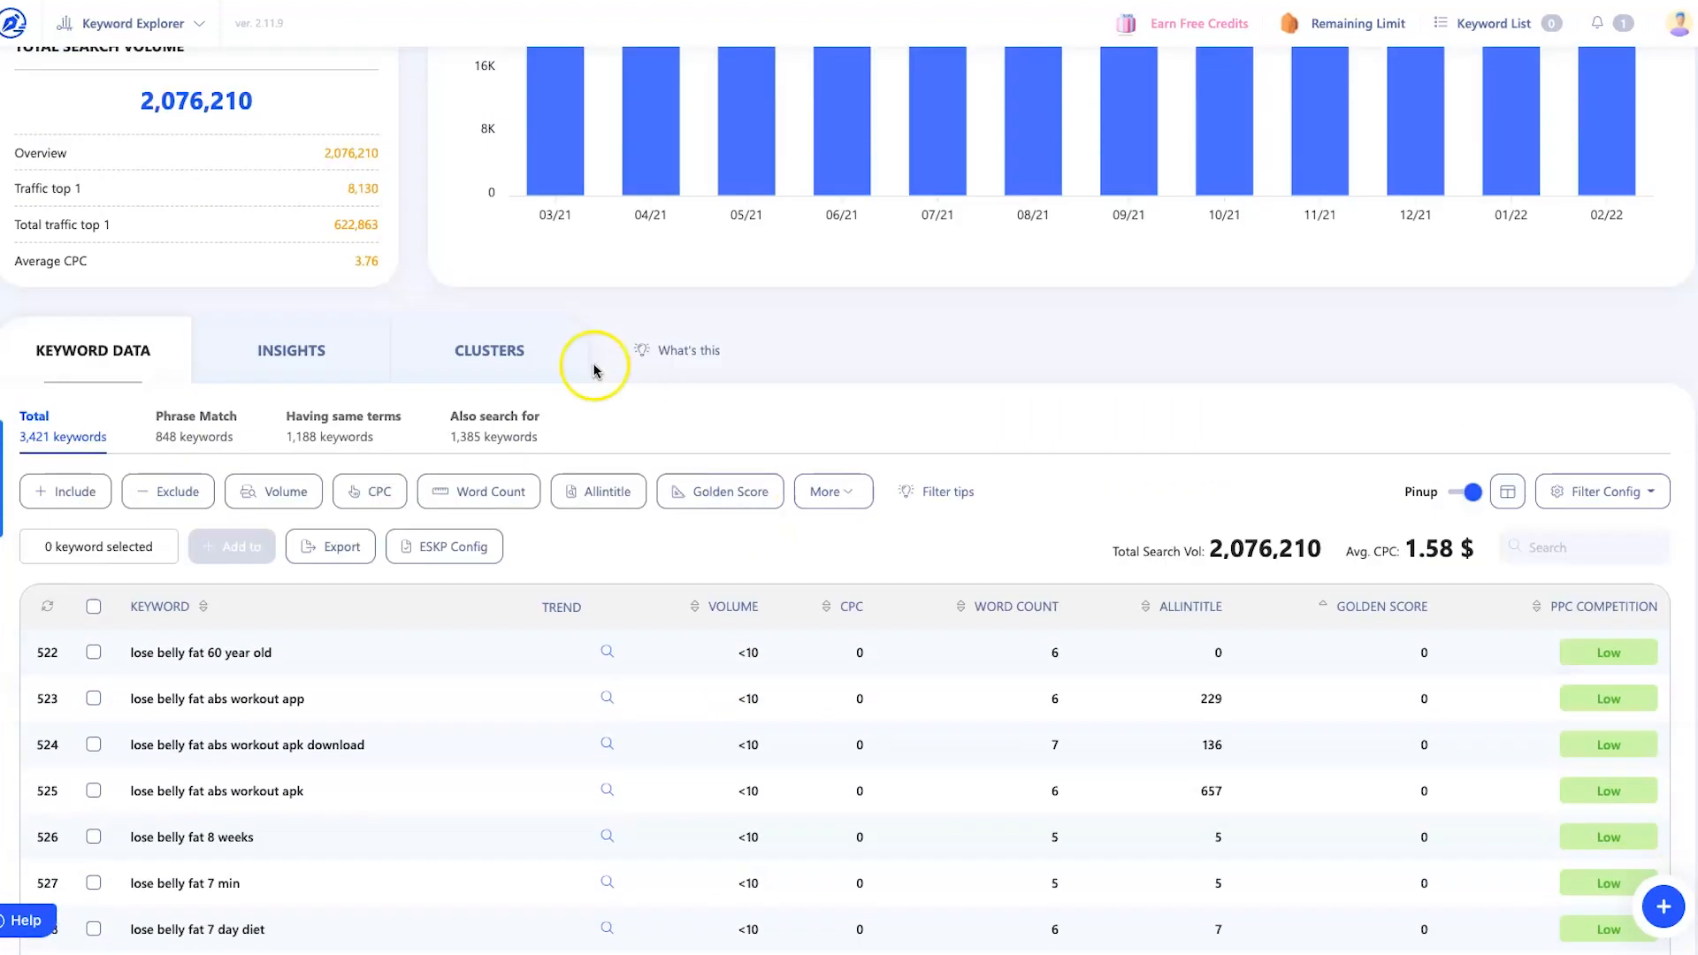
scroll(598, 548, "down", 3)
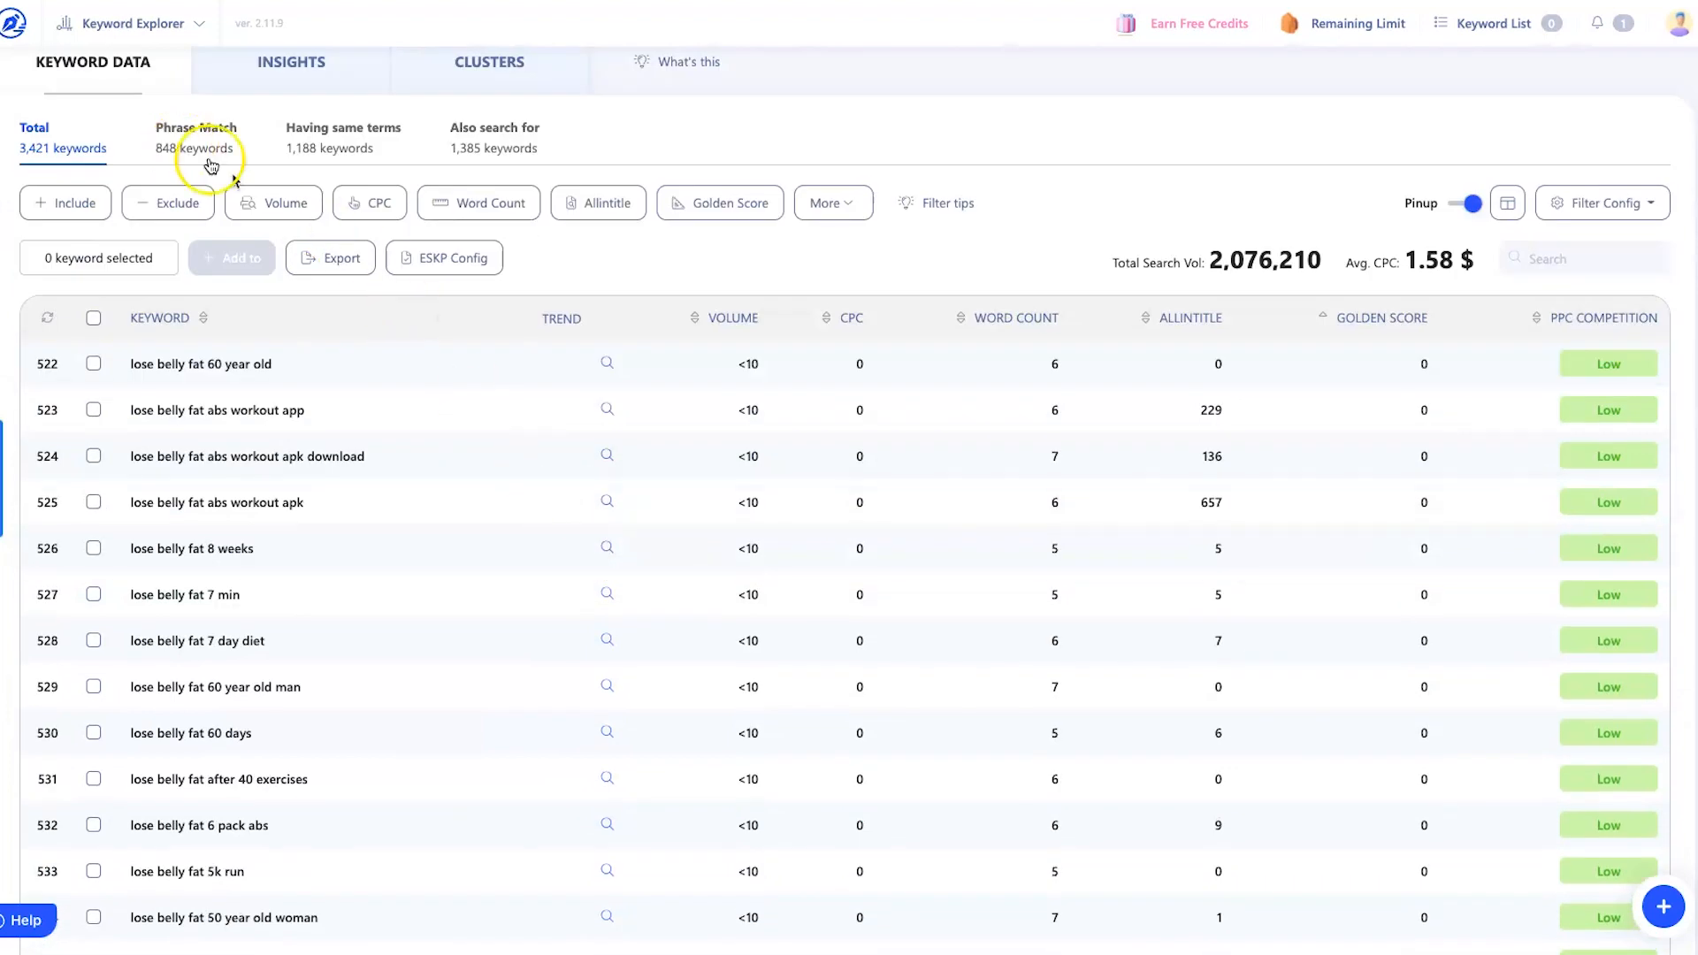
left_click(260, 206)
left_click(285, 266)
type("20")
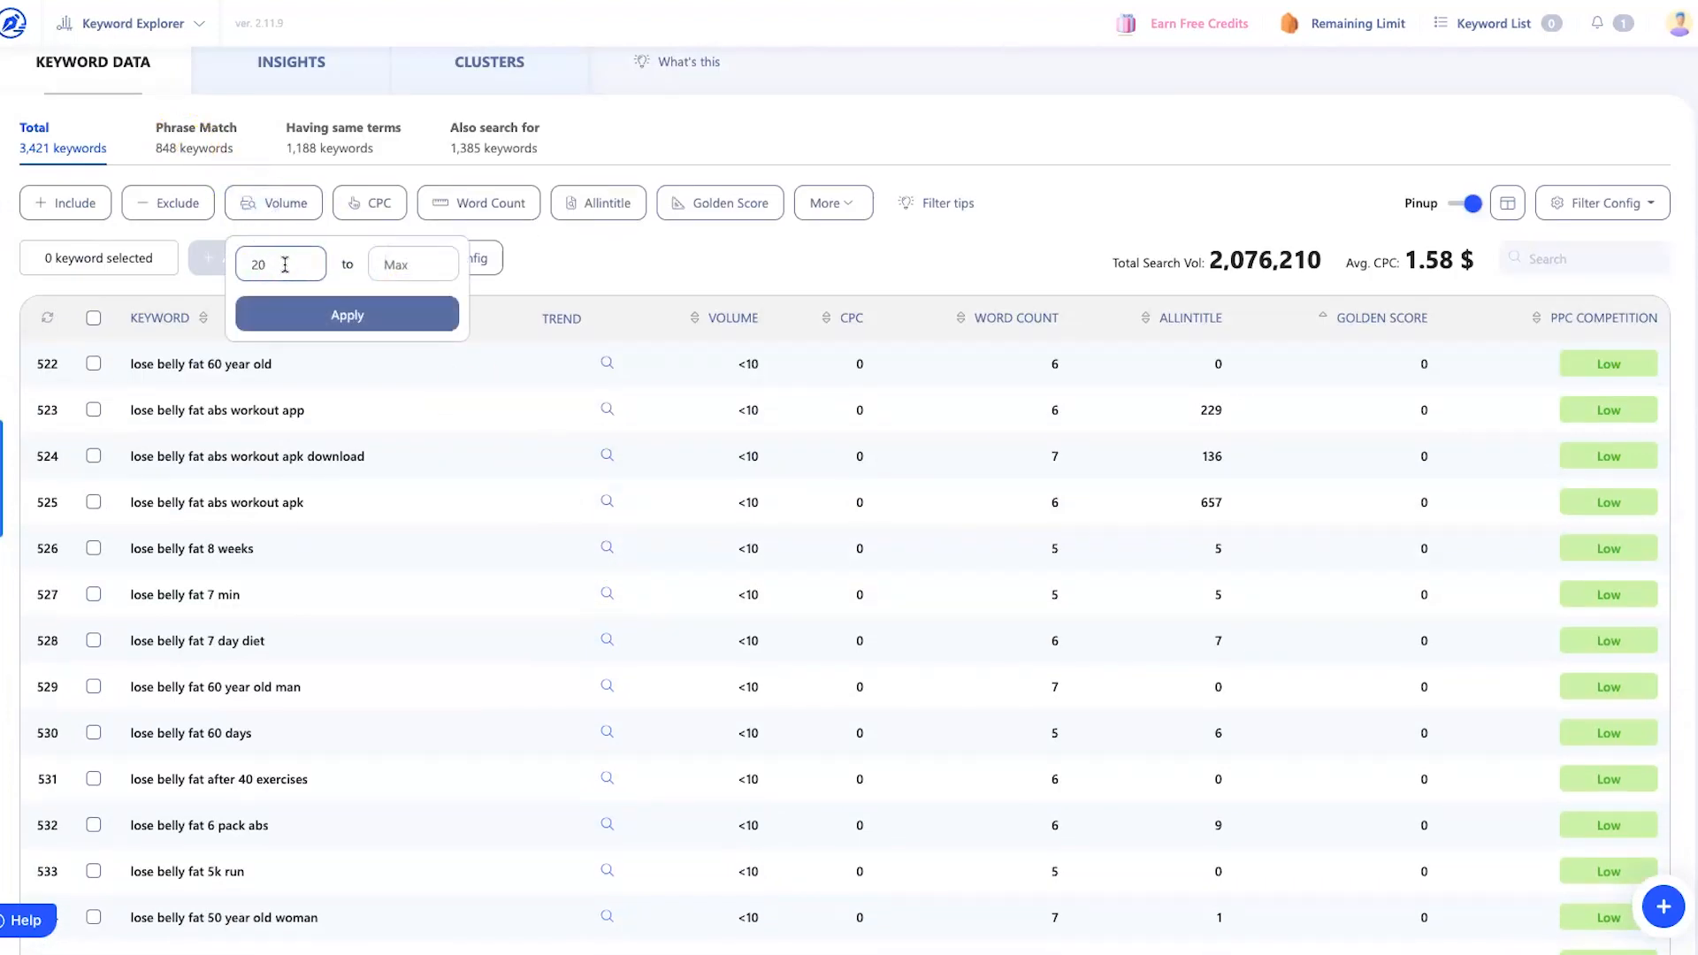
left_click(425, 318)
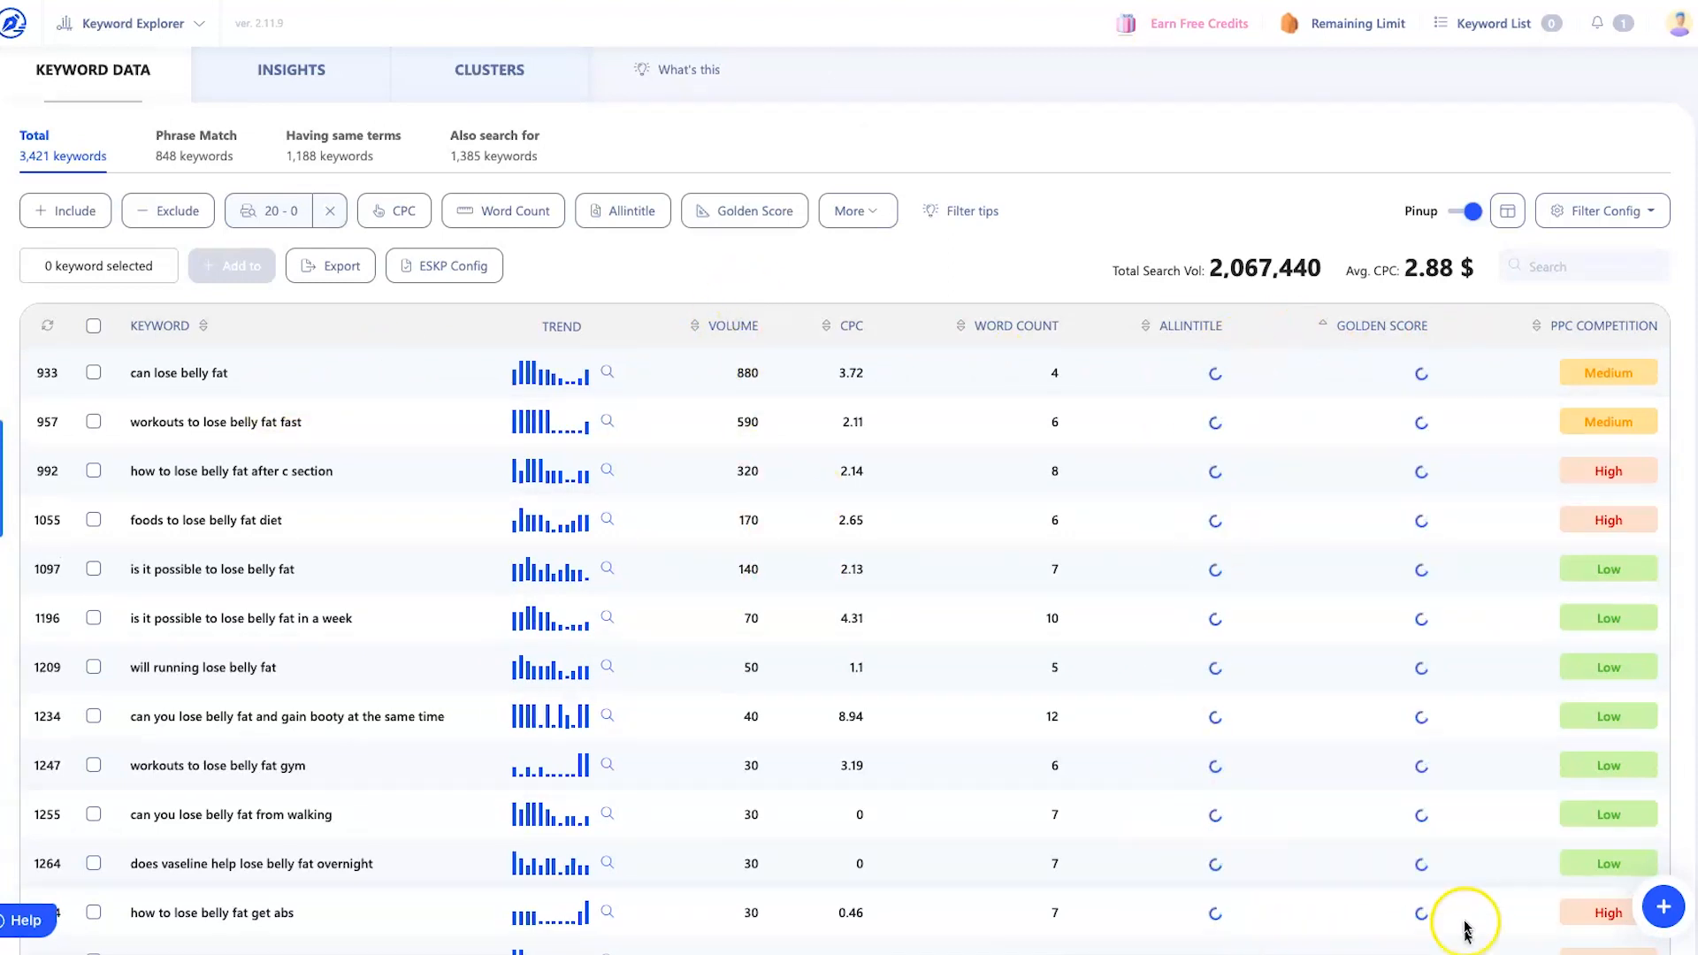
scroll(1288, 542, "down", 8)
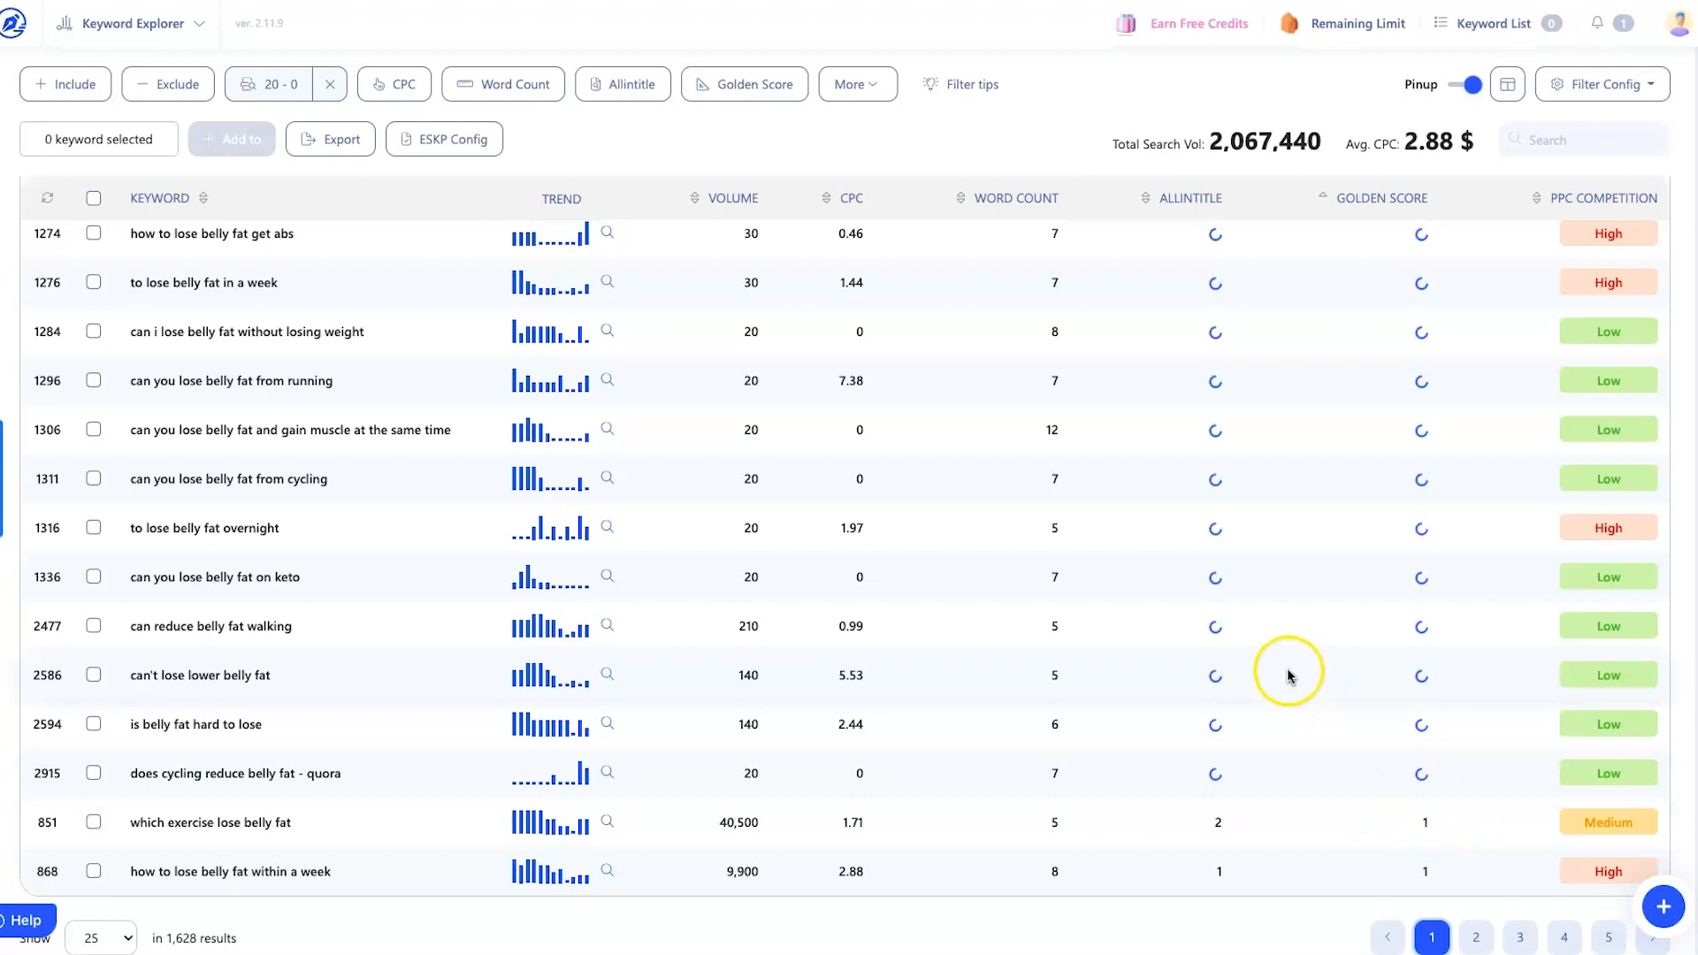
- Compare the Golden Filter's ranking probability and potential value modes, closing it without applying a filter
left_click(786, 89)
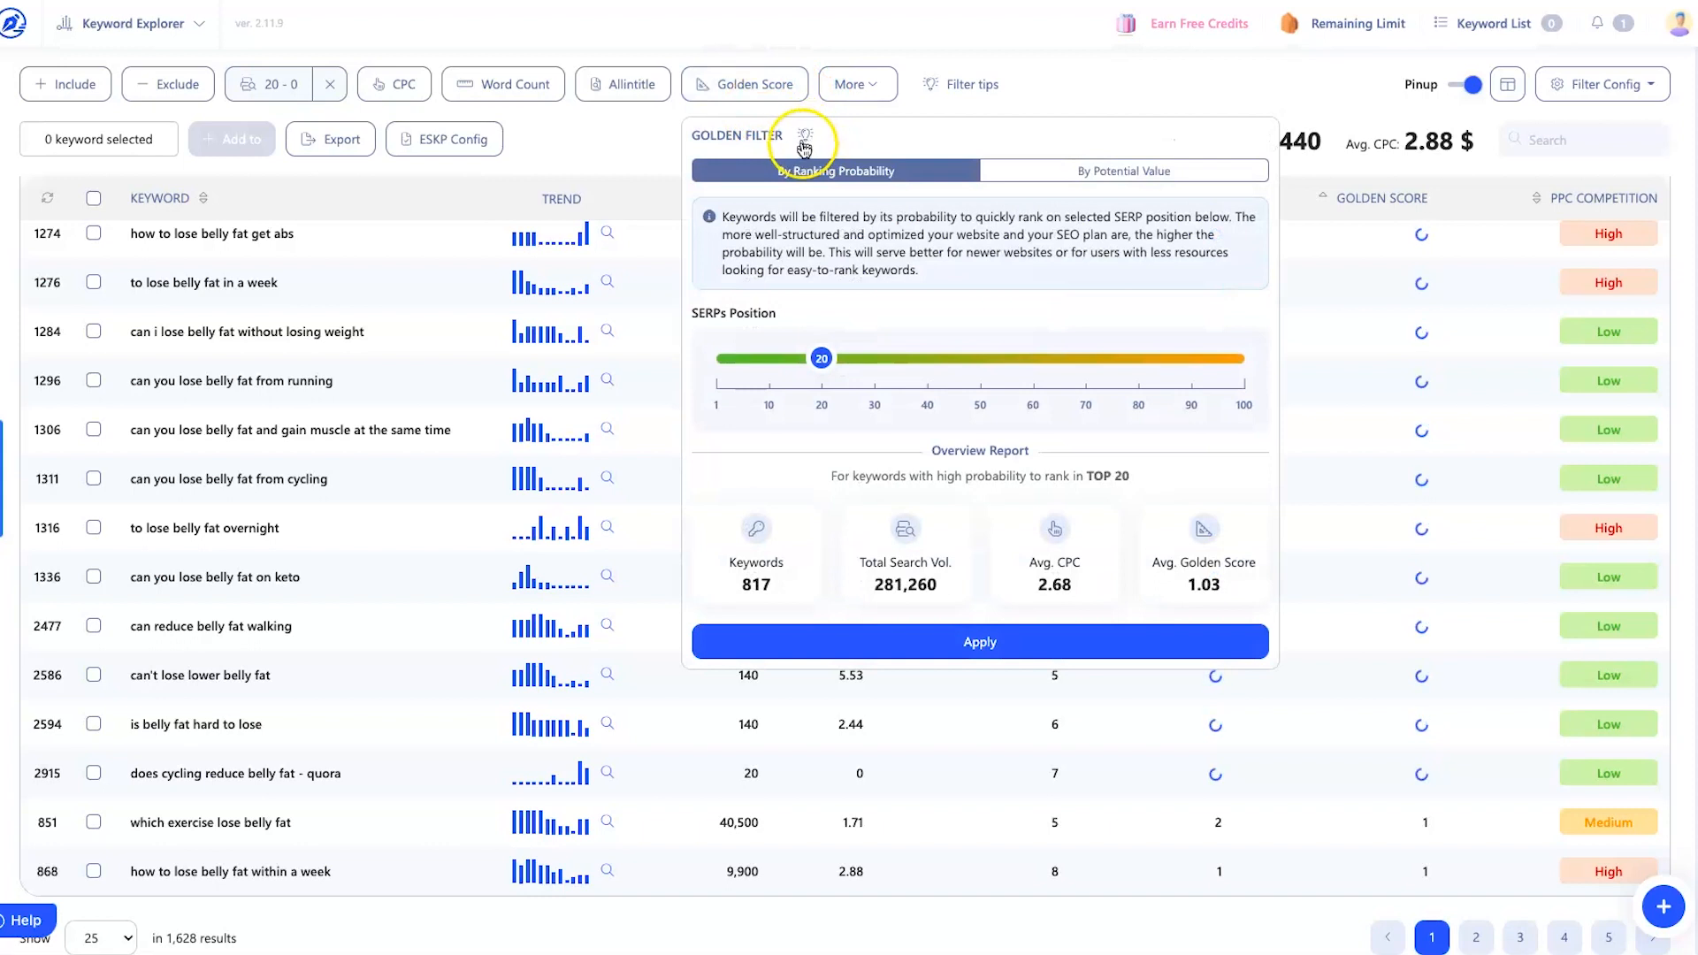
left_click(1064, 177)
left_click(1075, 398)
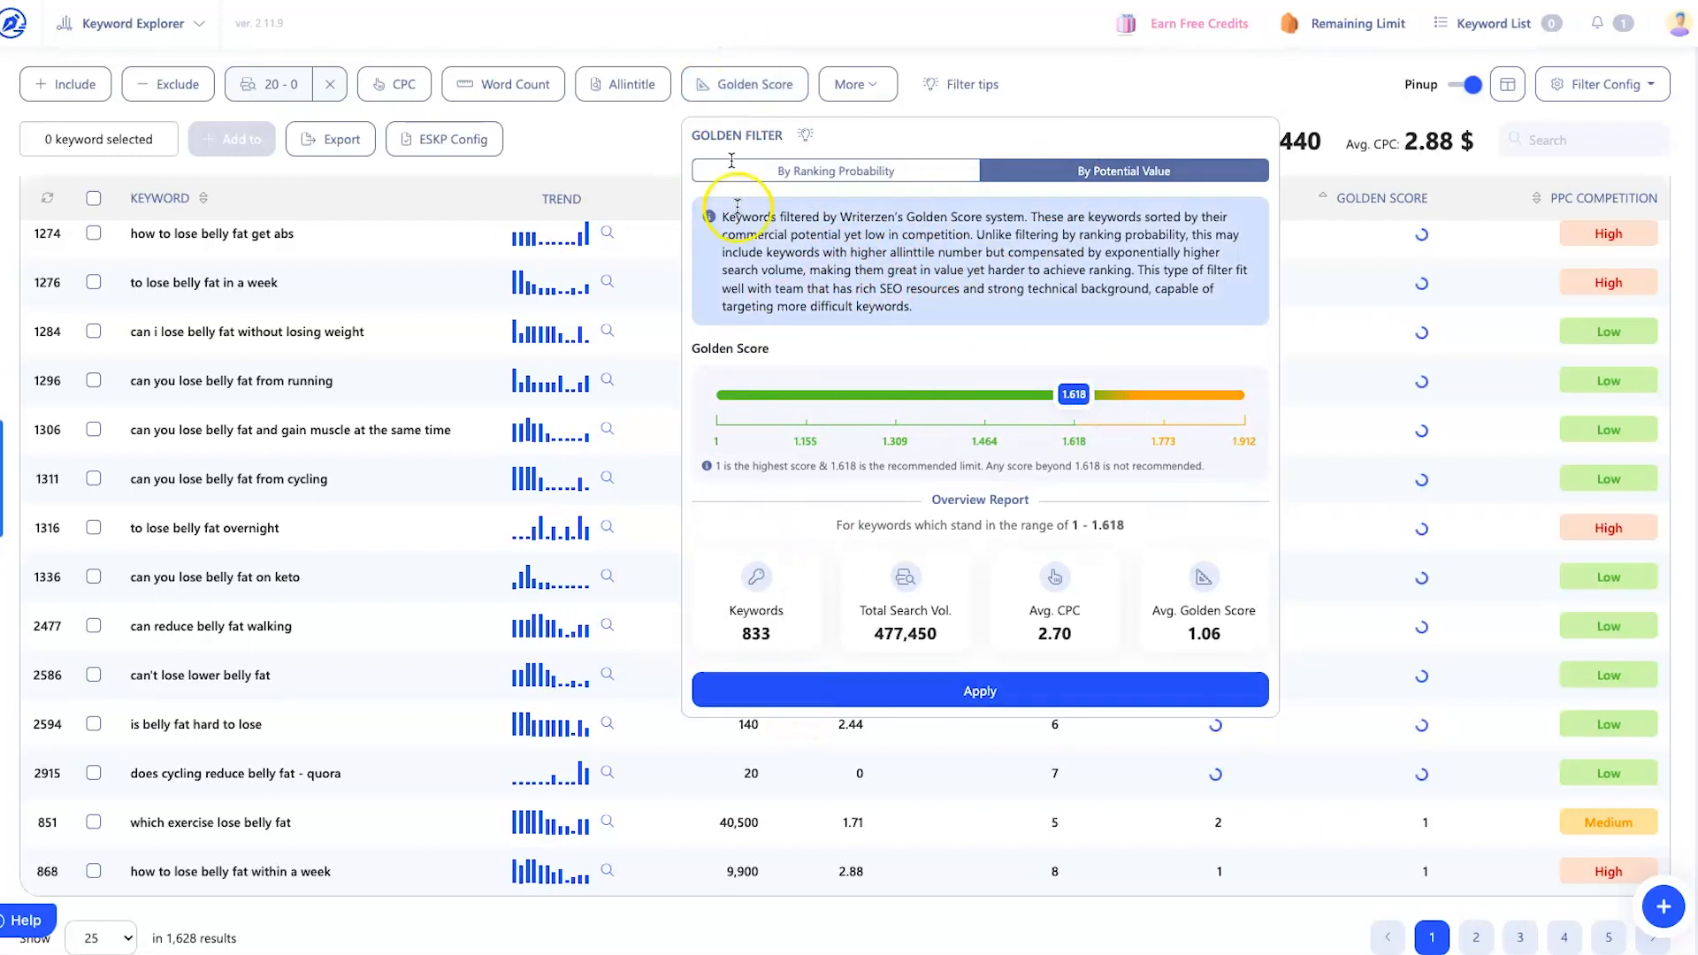
left_click(738, 83)
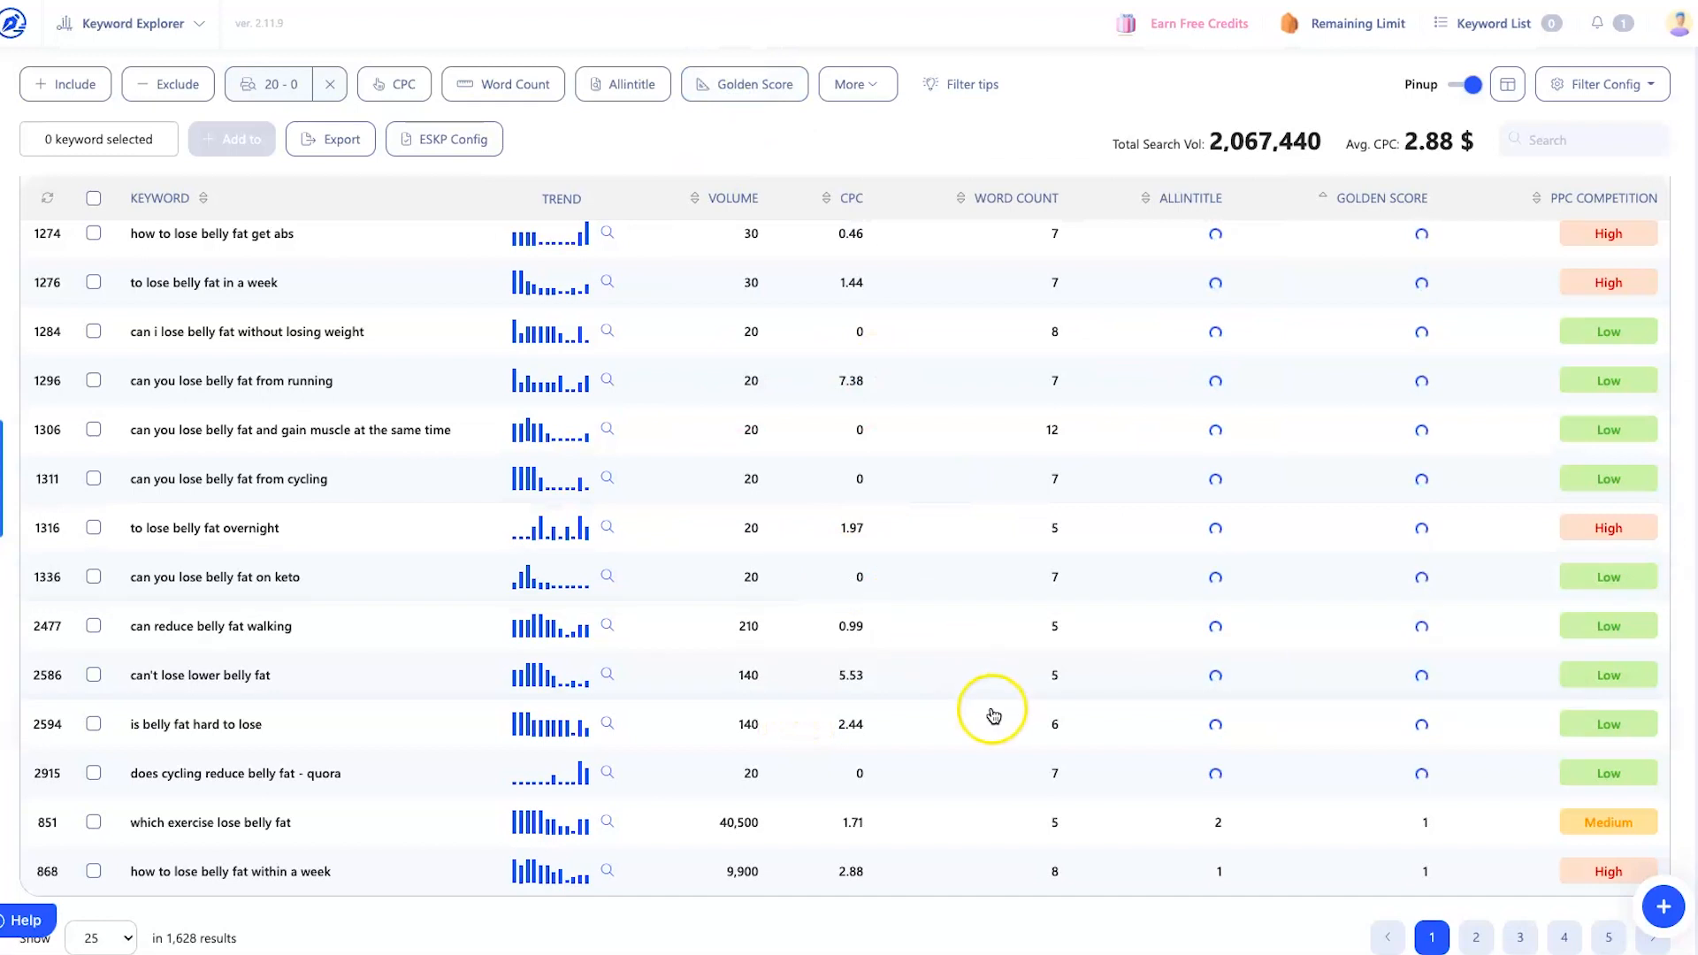
- Examine the keywords sorted by Golden Score, comparing their search volume, Allintitle and Golden Score values
scroll(672, 734, "down", 1)
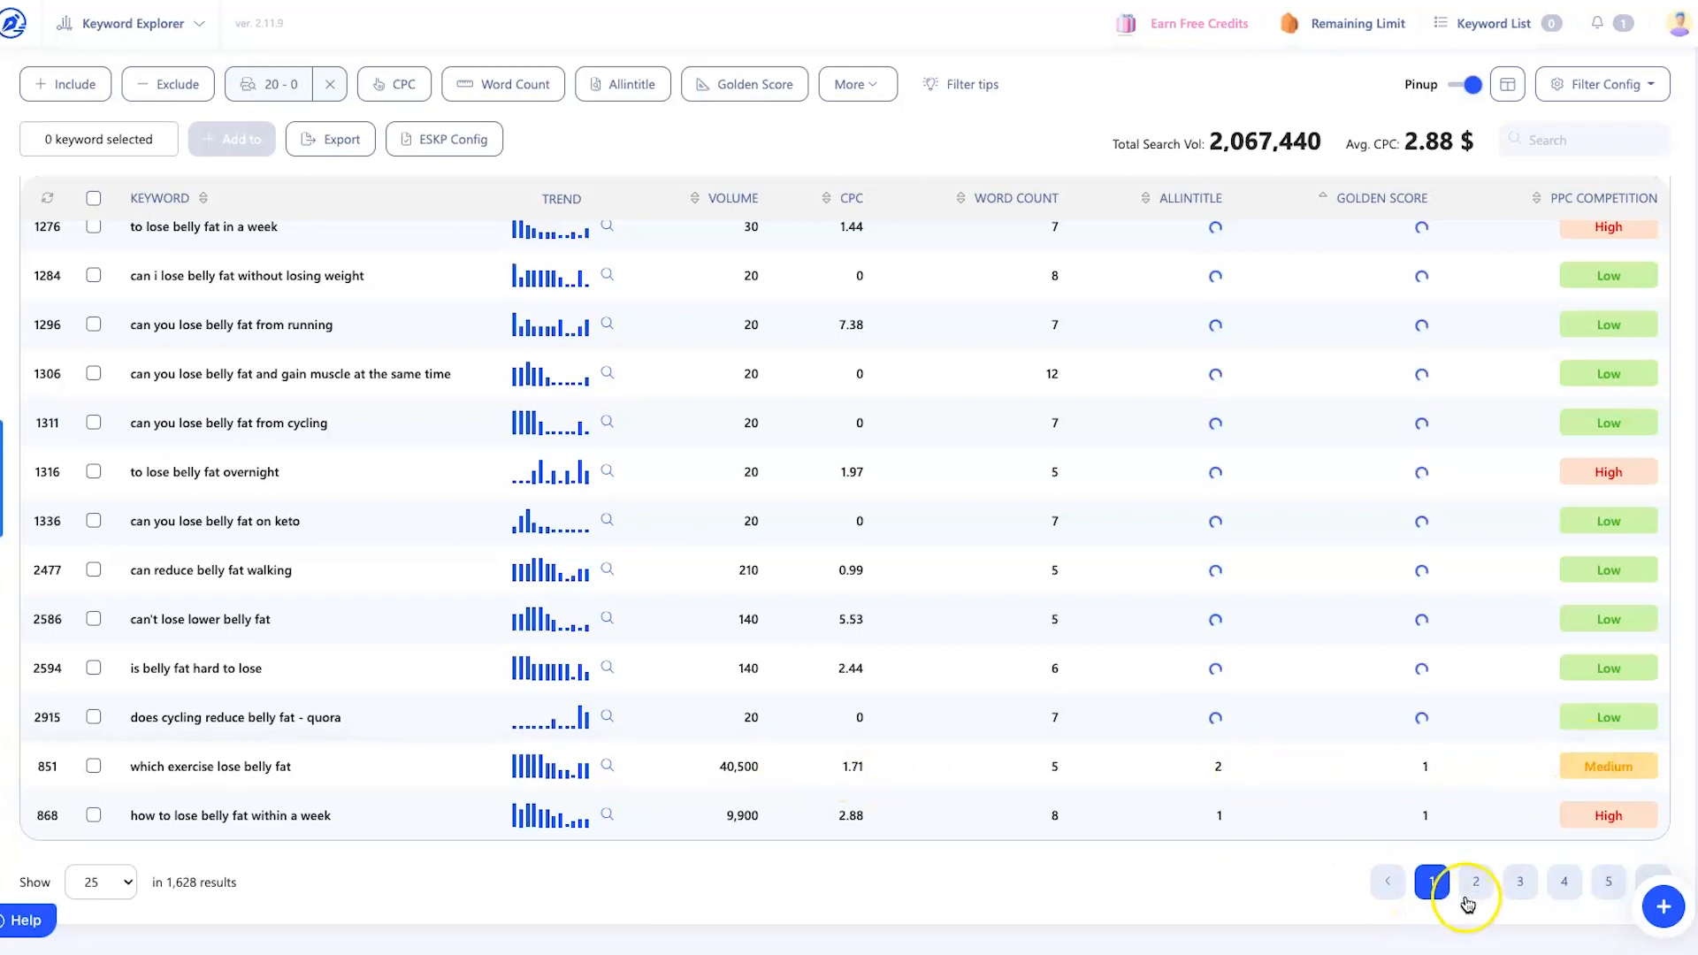
scroll(452, 628, "up", 10)
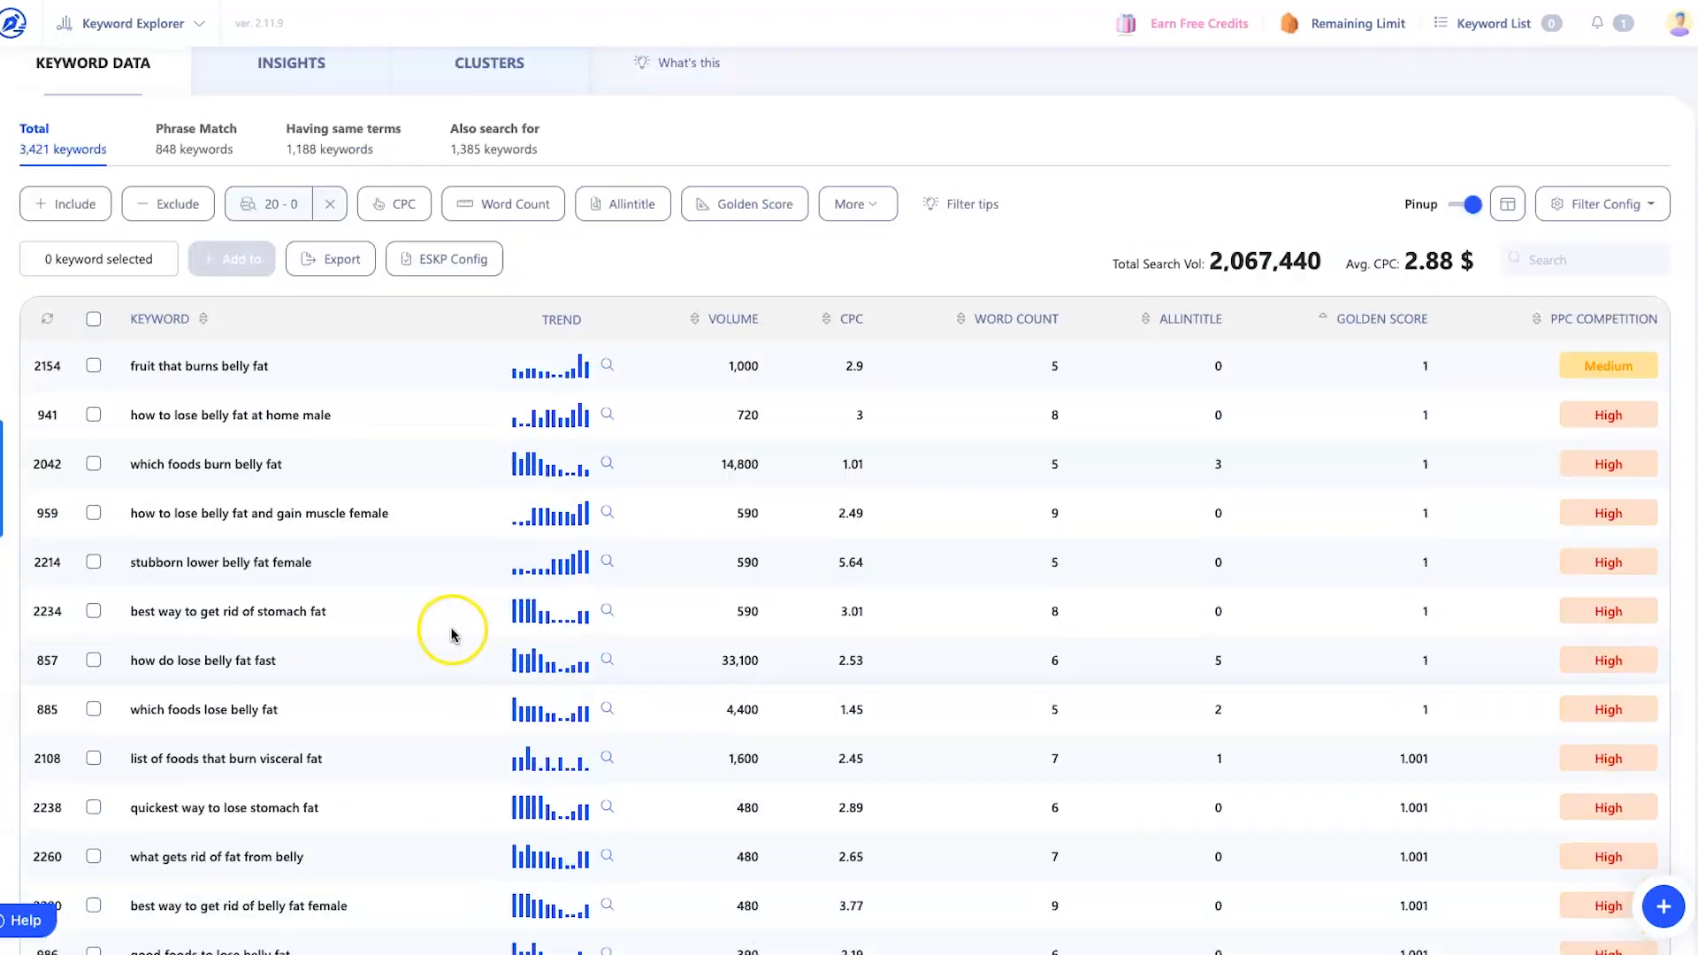
scroll(455, 620, "down", 3)
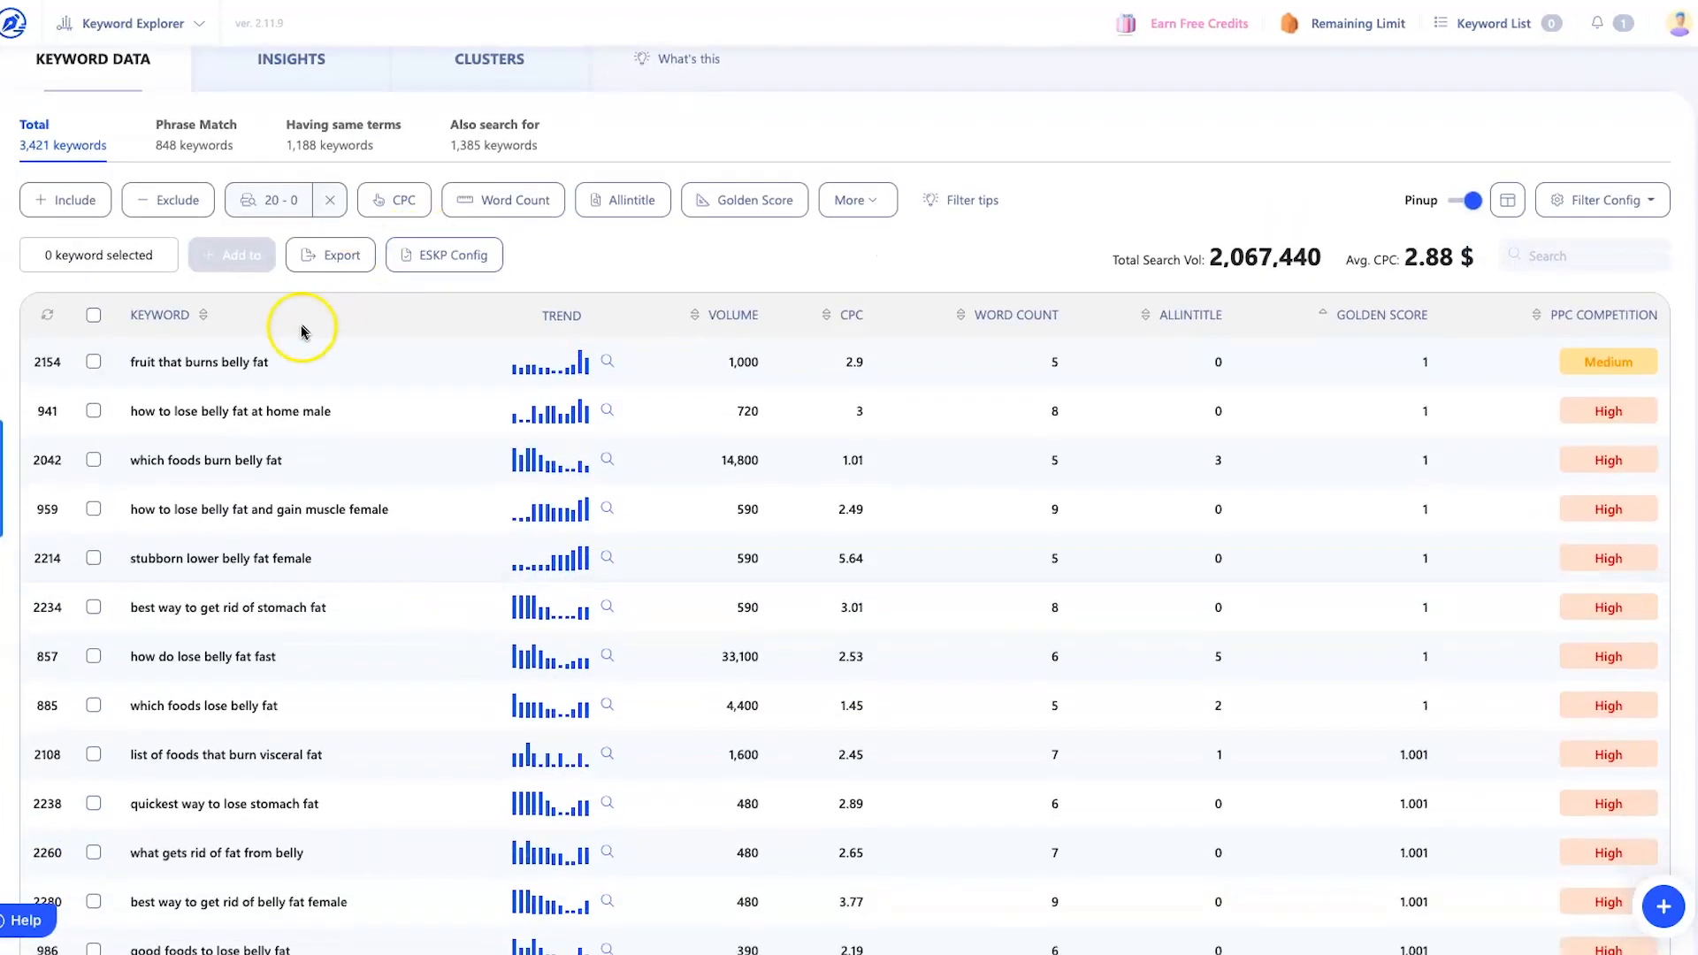
scroll(296, 334, "down", 1)
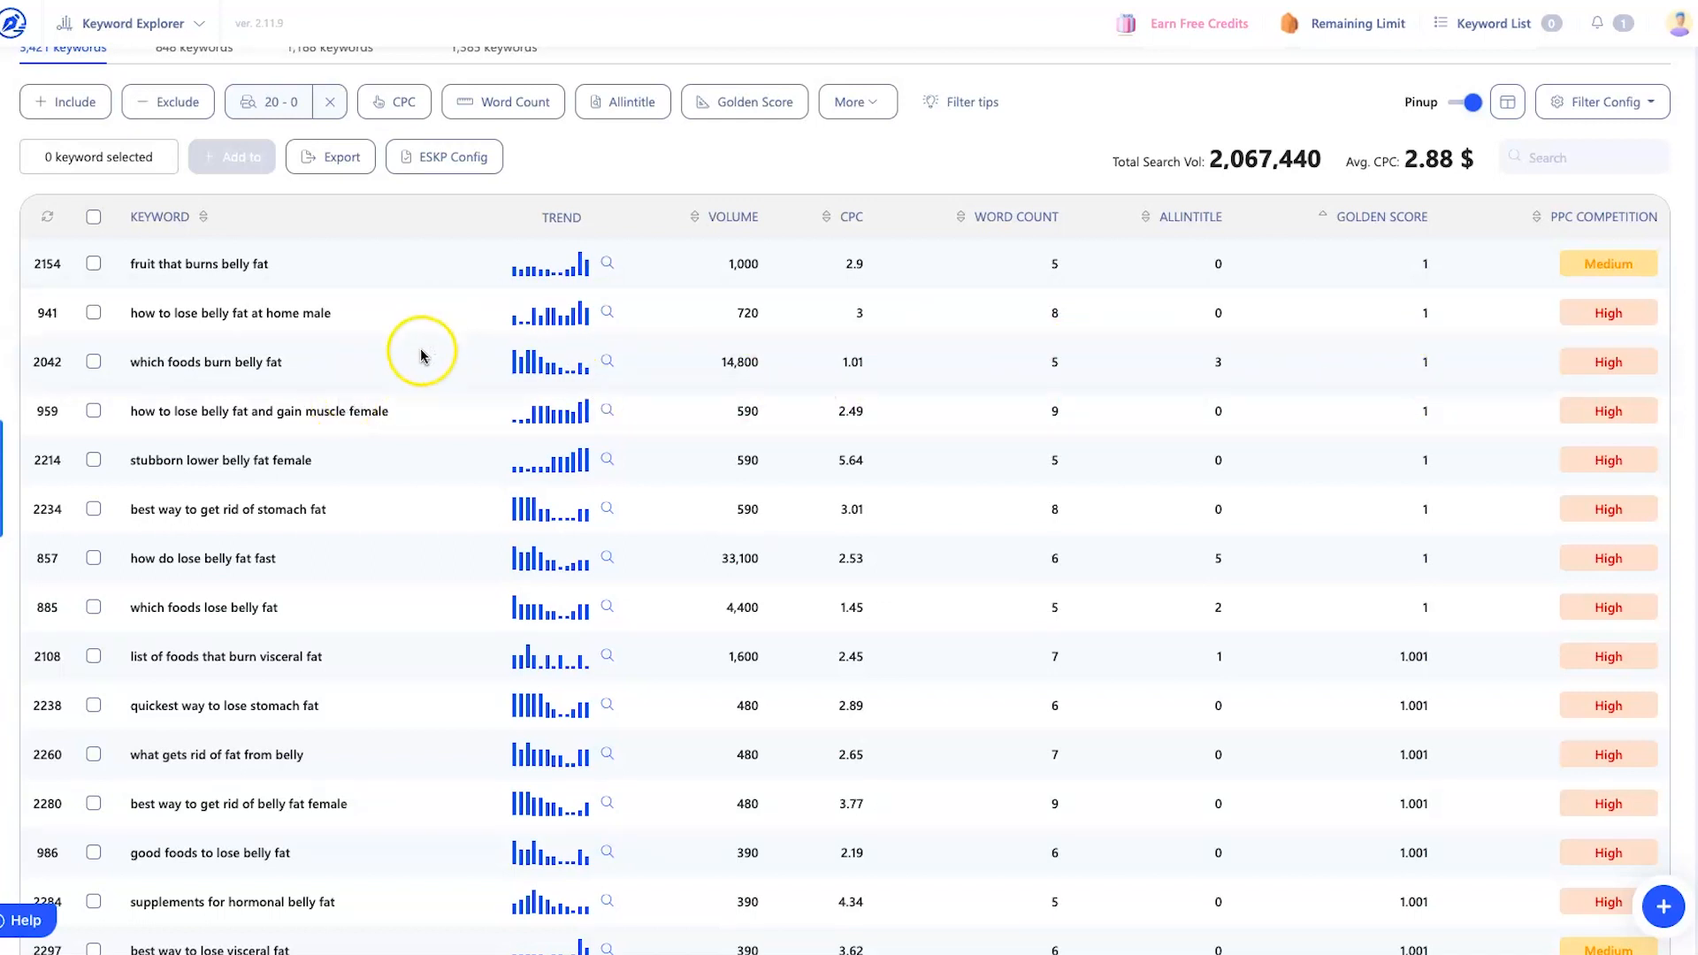
scroll(341, 394, "down", 5)
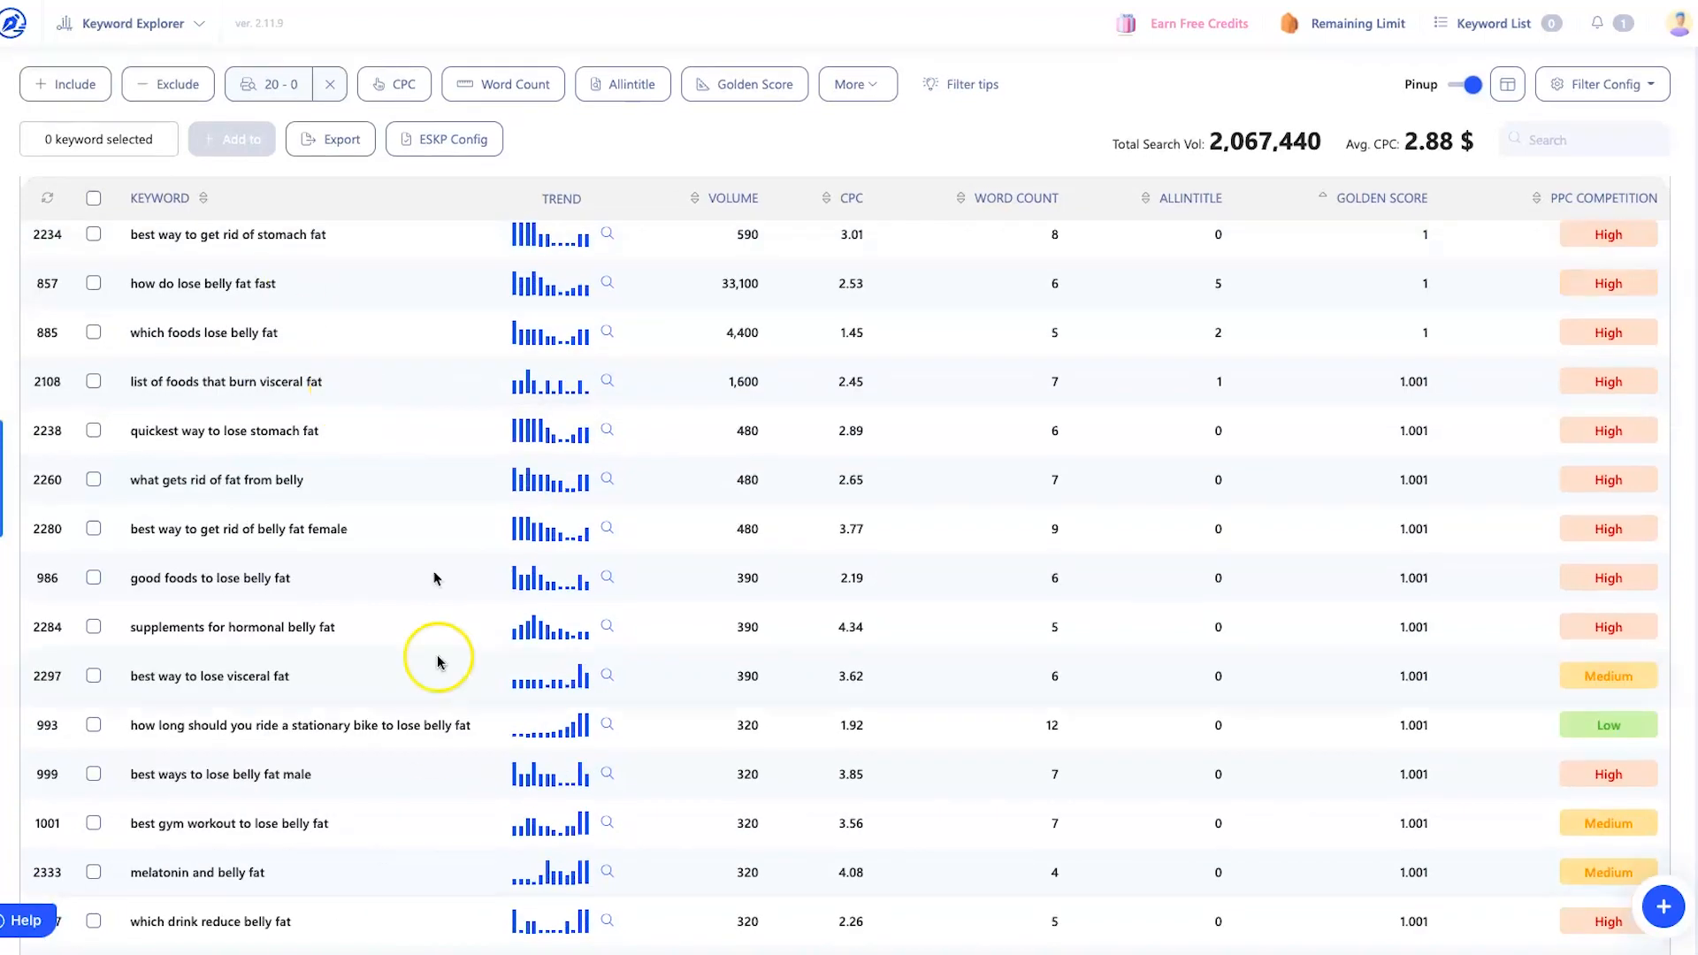
scroll(371, 820, "down", 3)
scroll(707, 814, "up", 10)
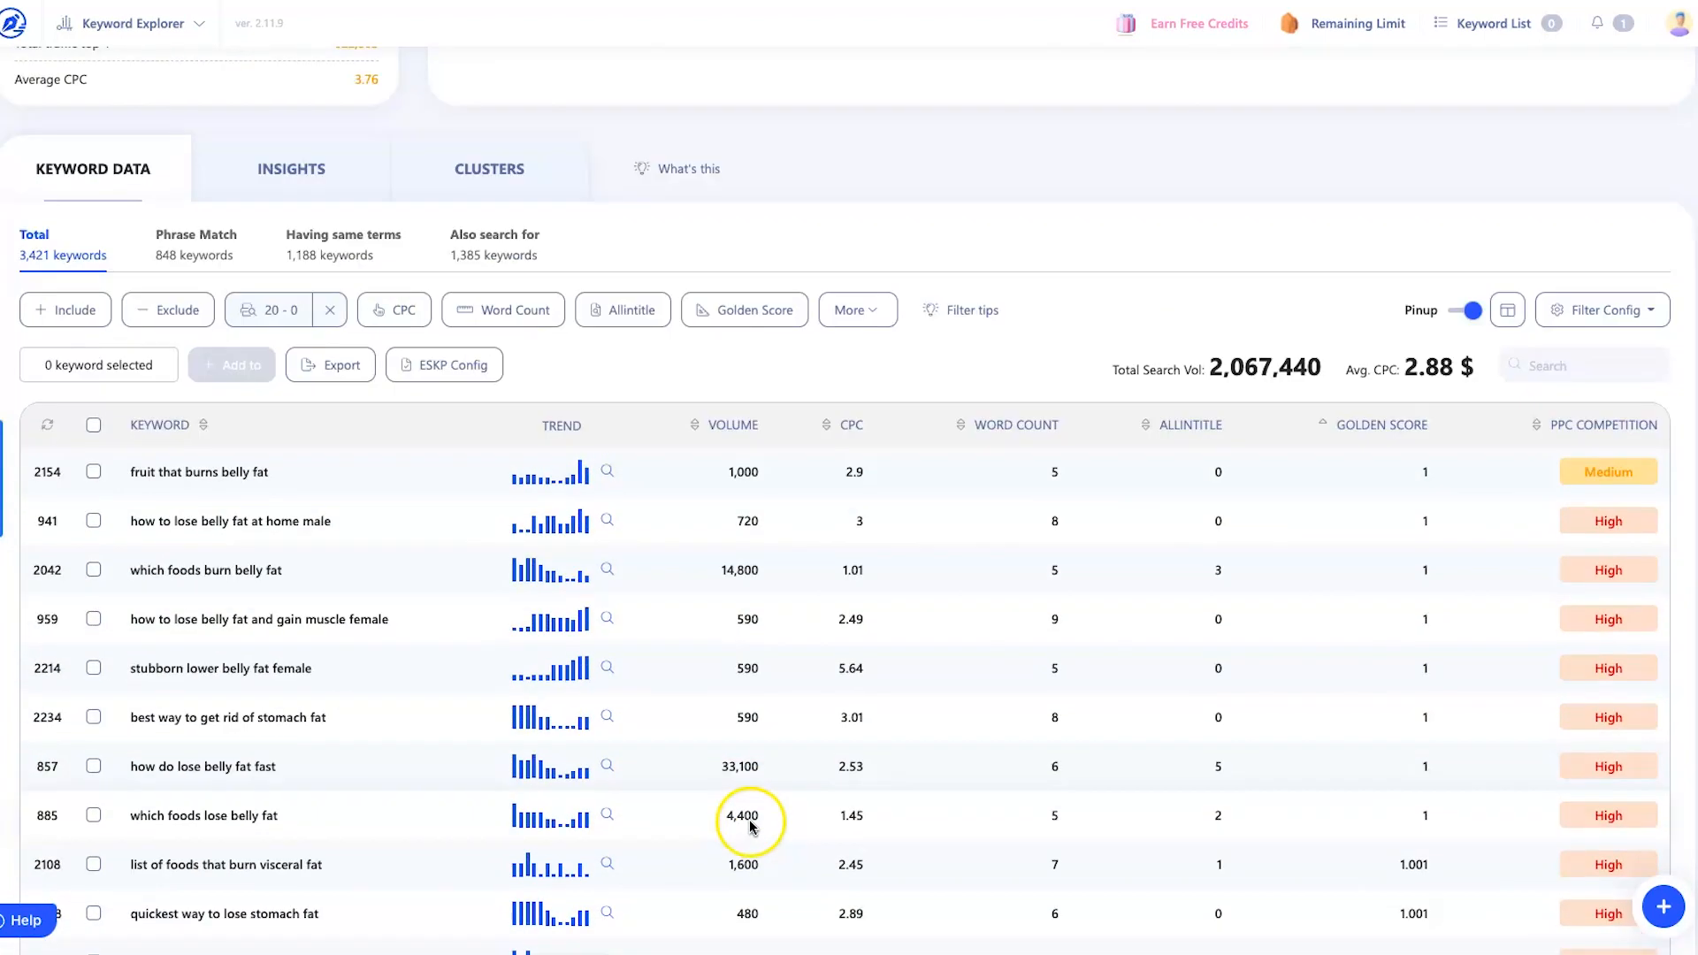
- Filter the keywords to a maximum Allintitle of 10 and select all keywords in the filtered list
scroll(623, 389, "down", 1)
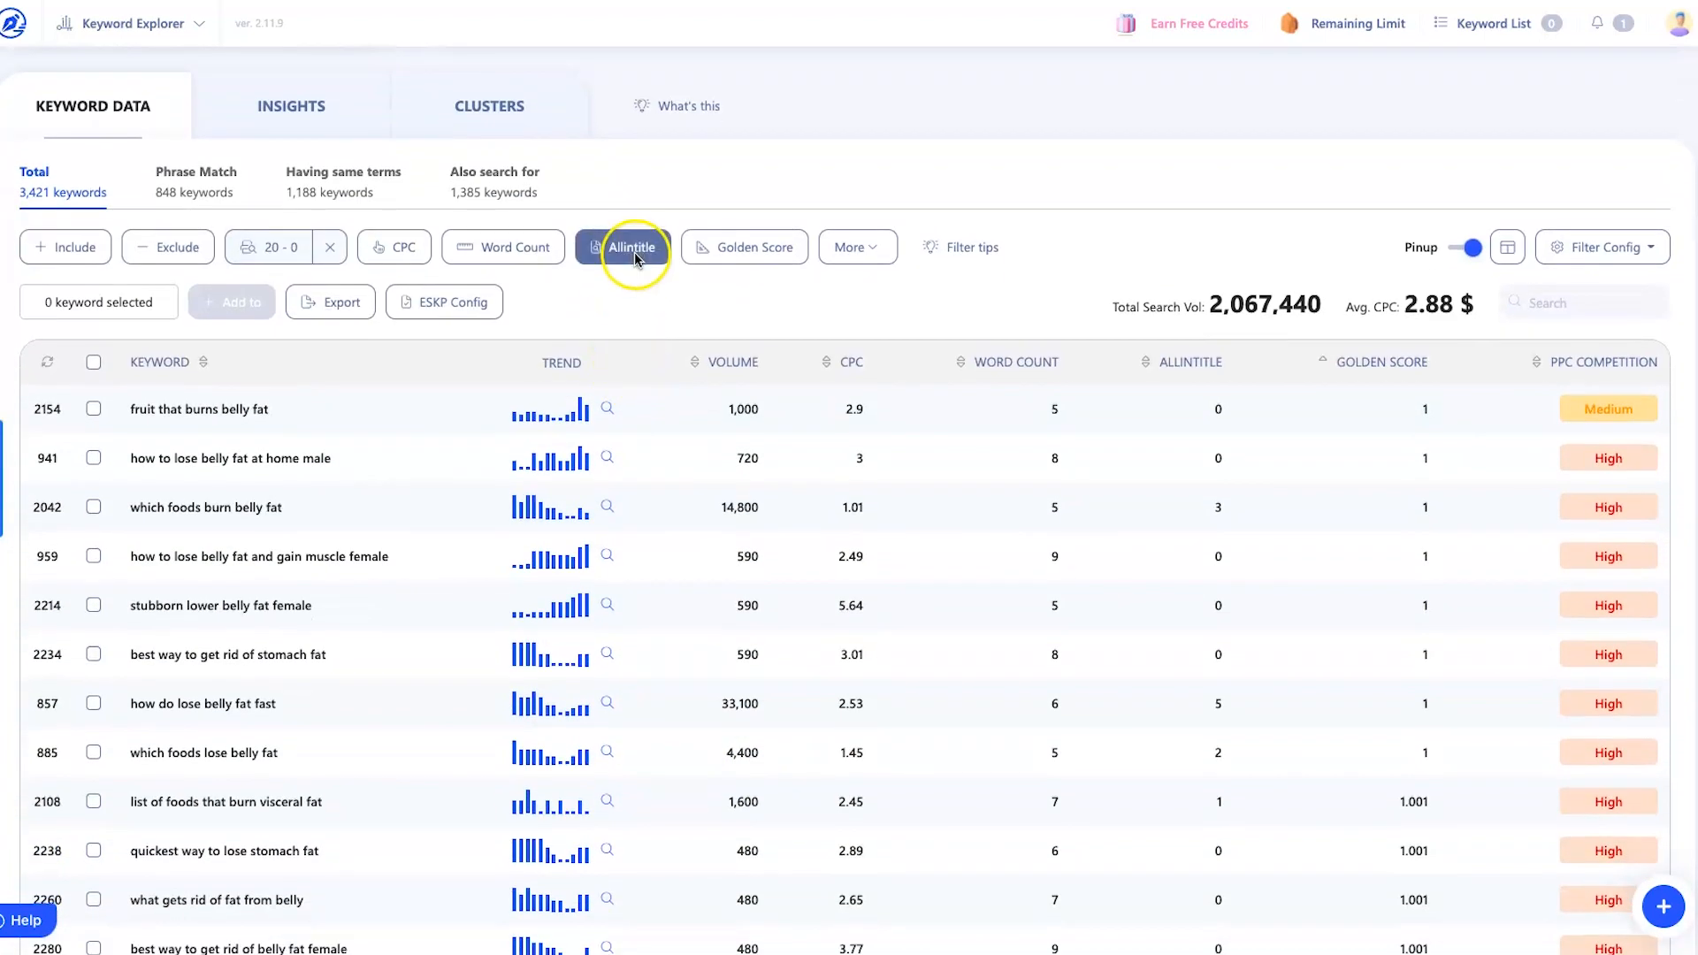
scroll(645, 266, "down", 1)
left_click(640, 221)
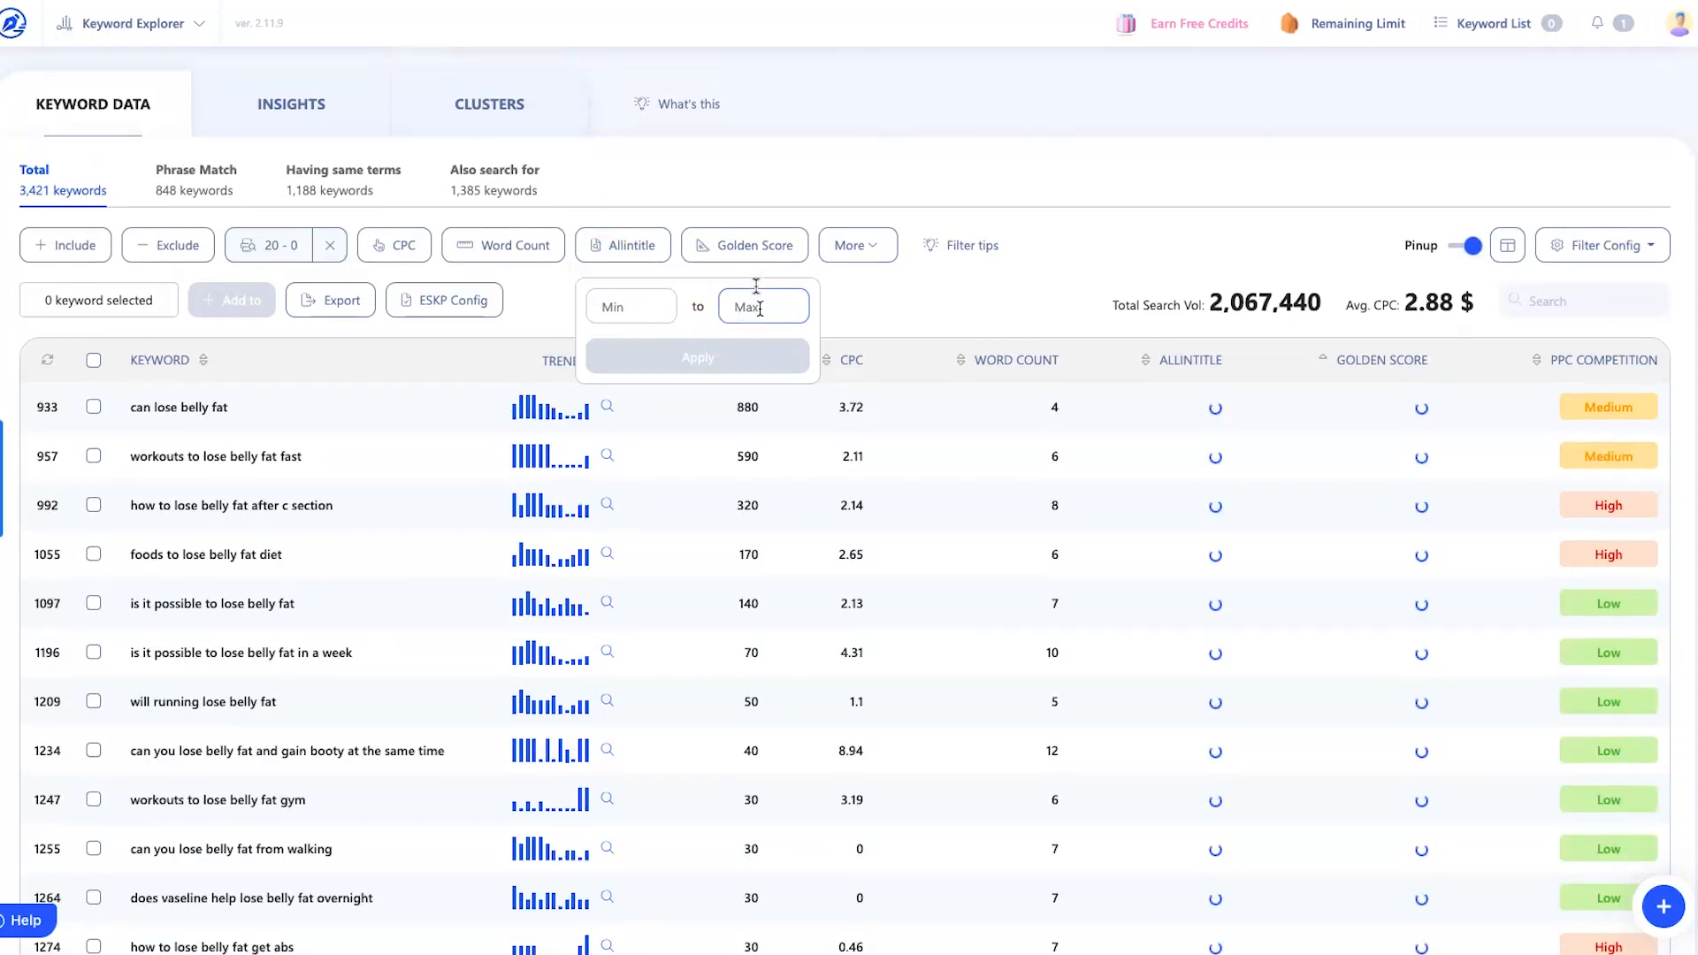
type("10")
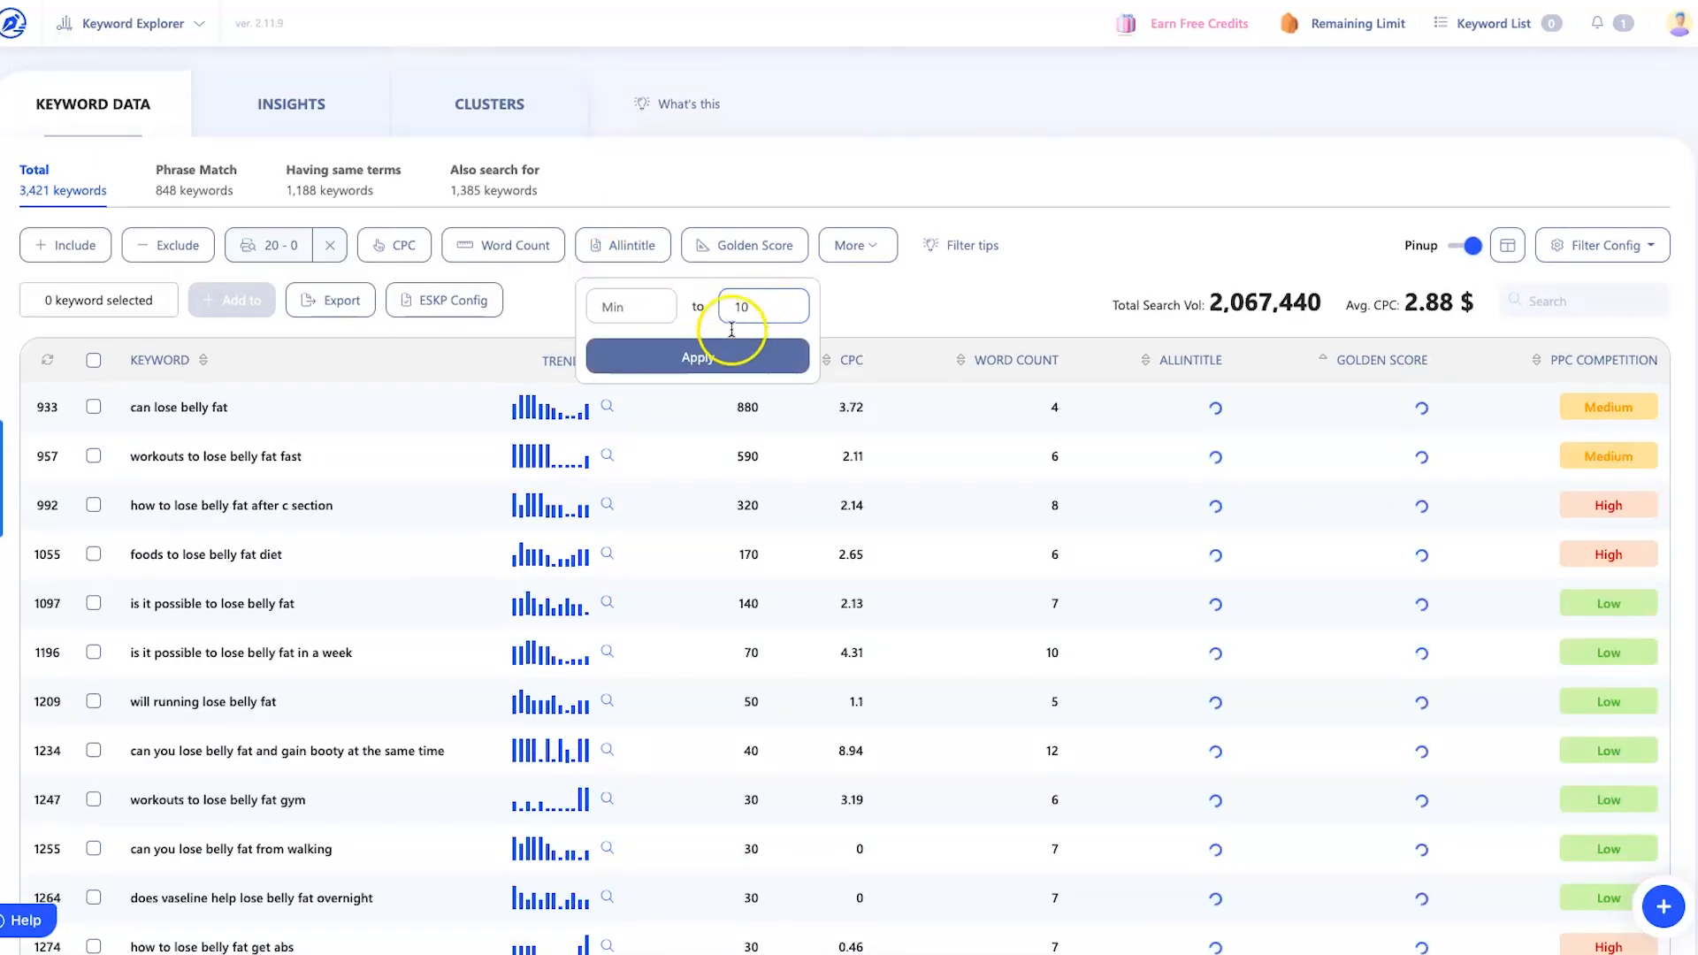
left_click(708, 354)
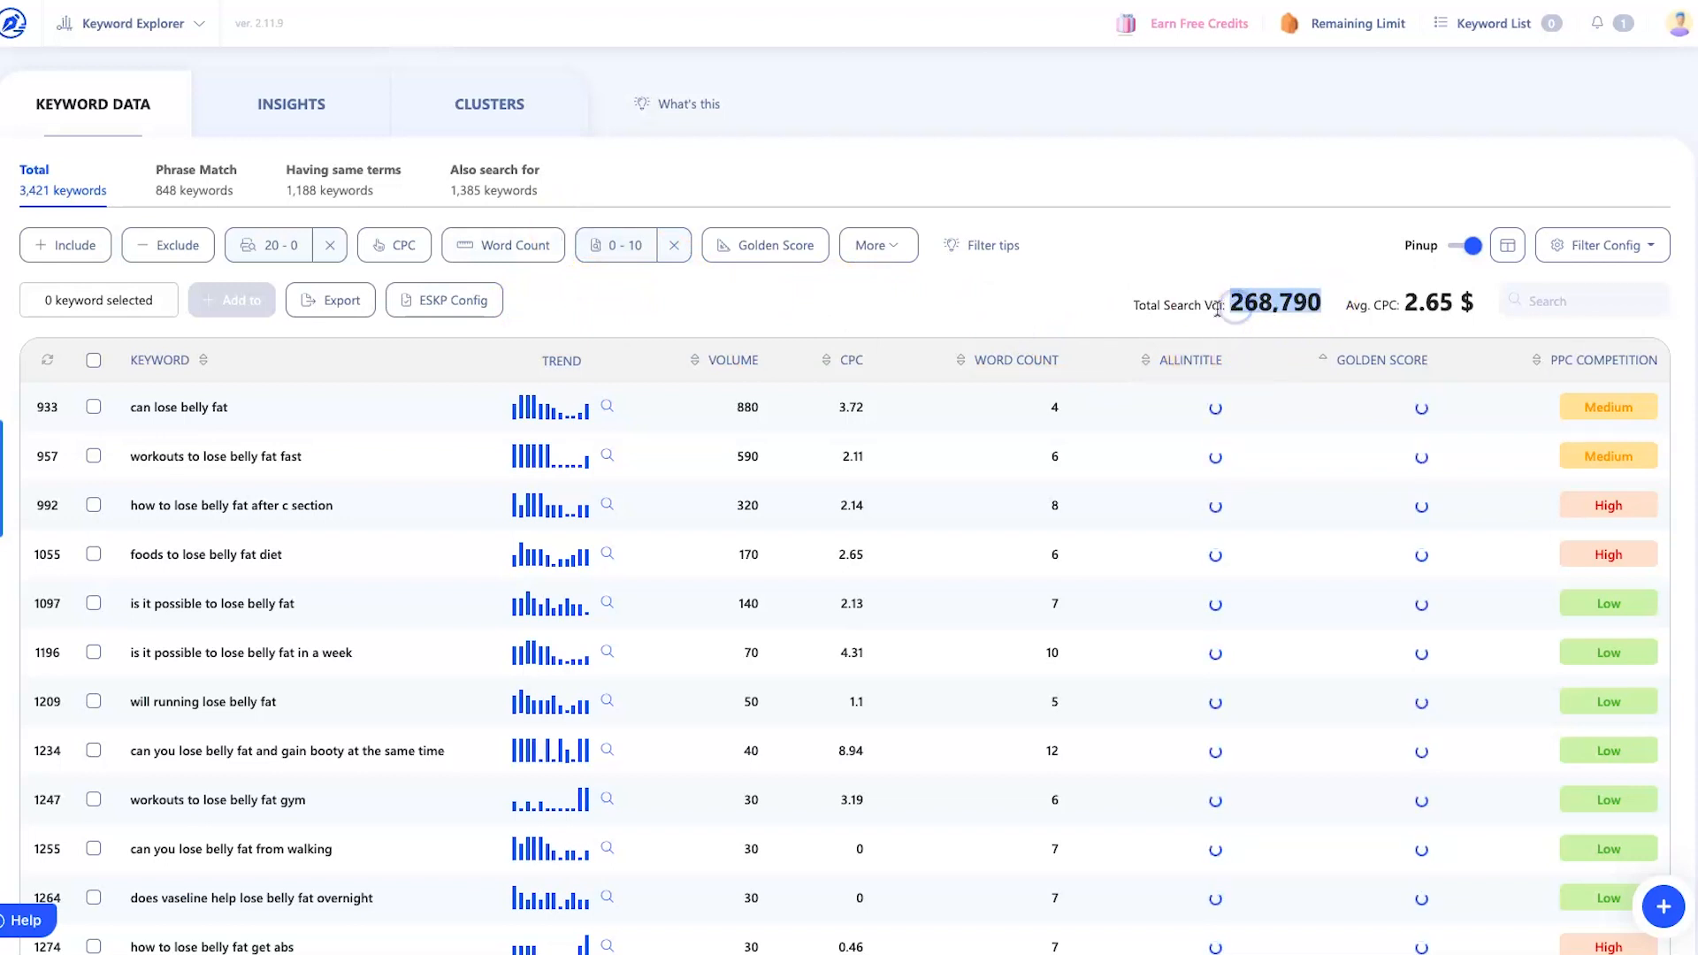
left_click(1, 312)
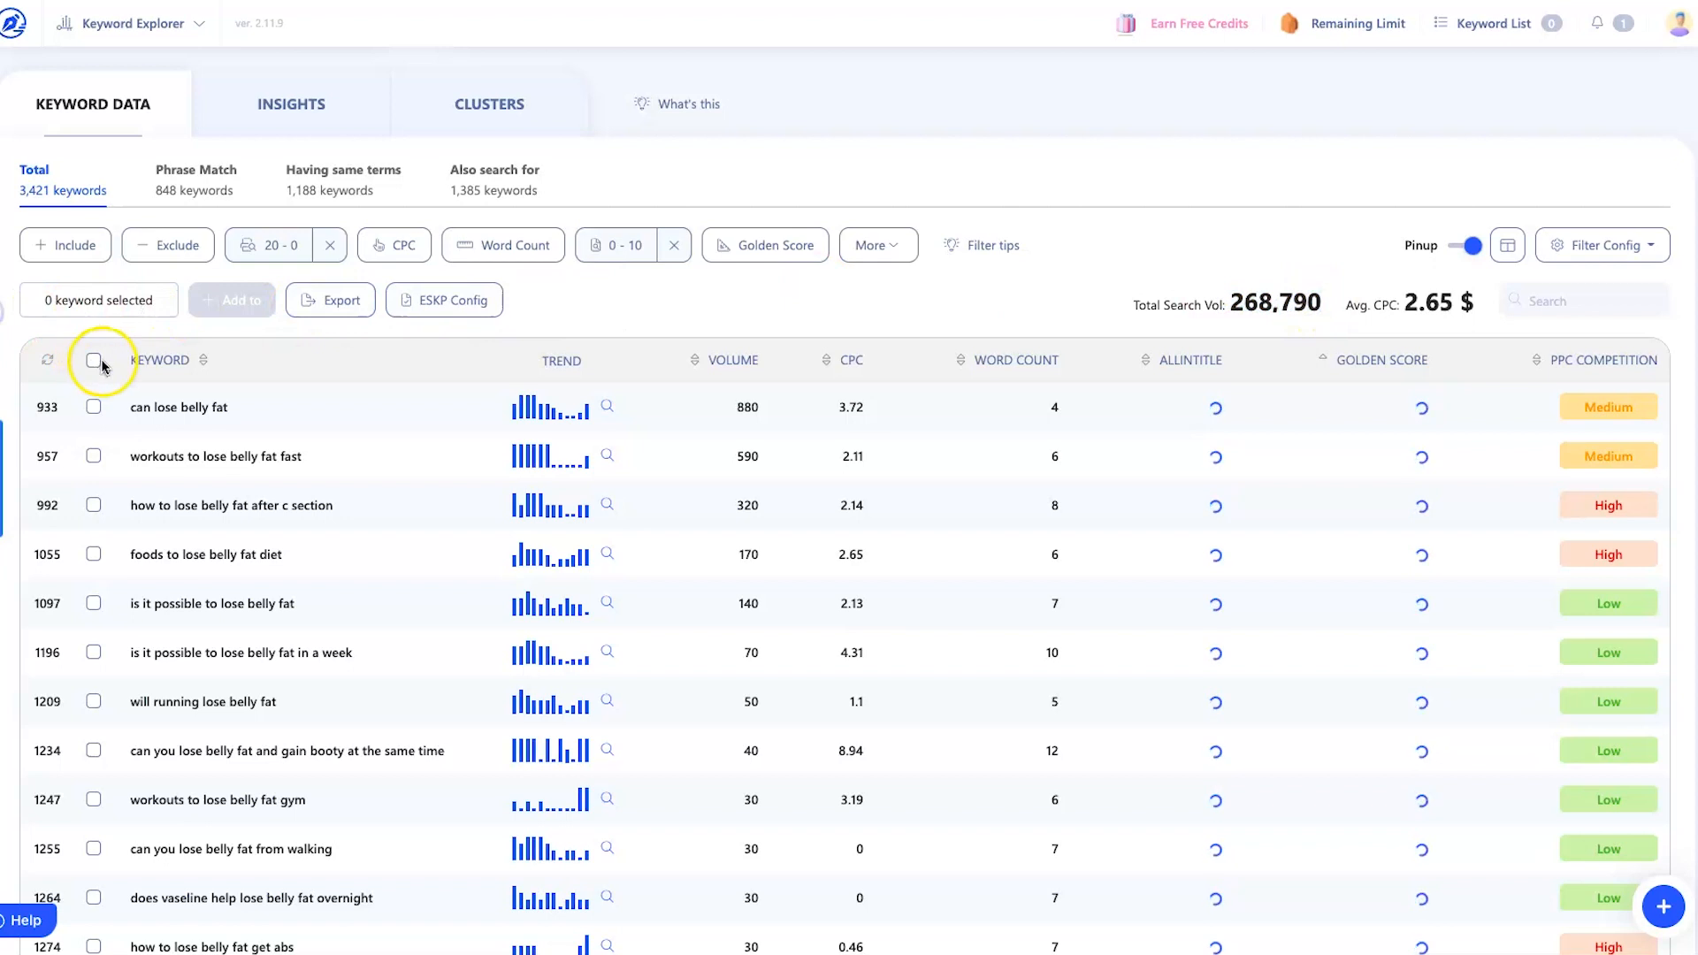
left_click(93, 359)
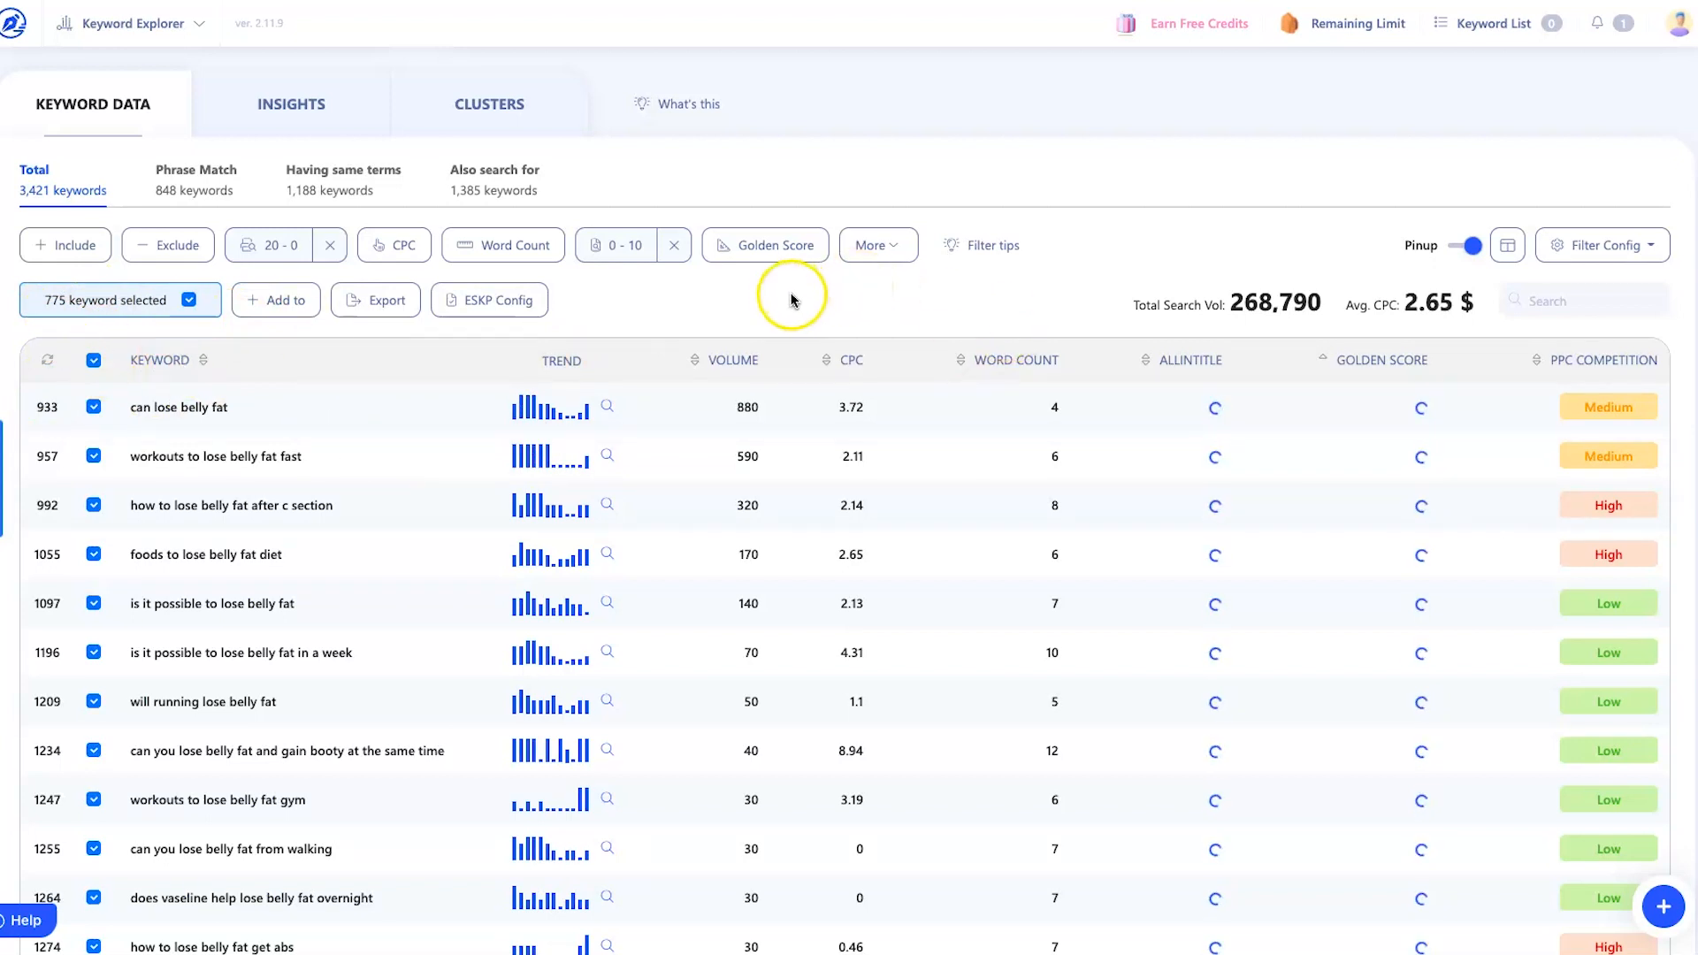
- Review the Golden Filter modes and limit the keywords by potential value to a Golden Score range of 1 to 1.031
left_click(754, 259)
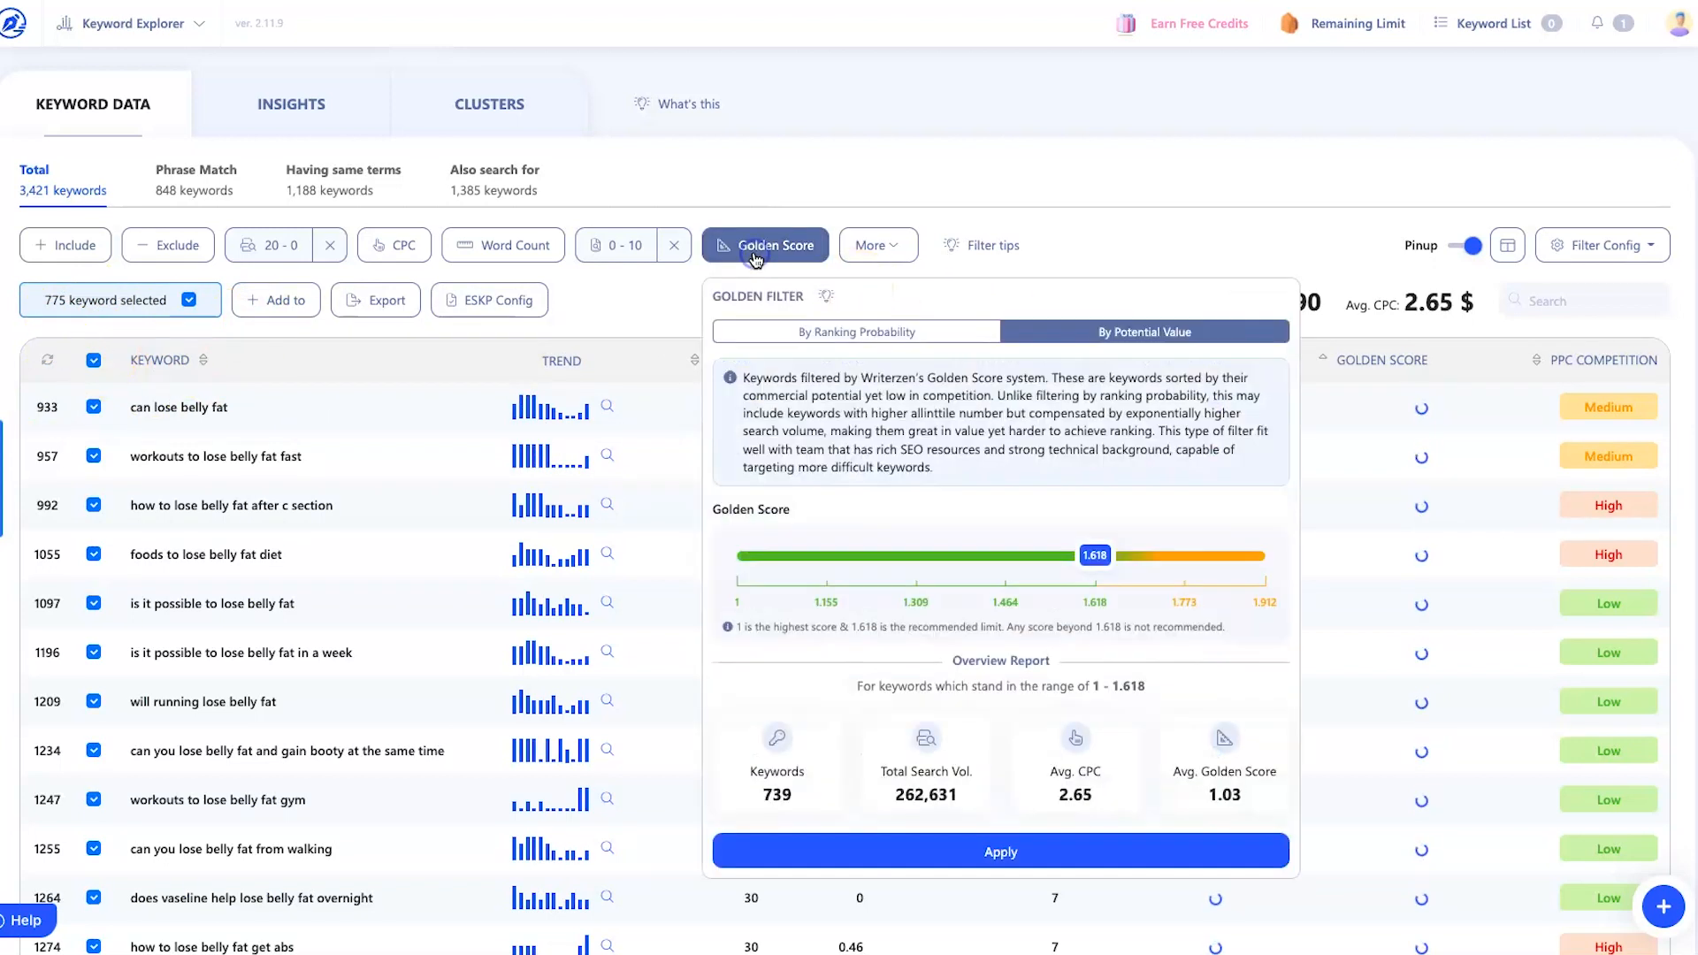
left_click(849, 333)
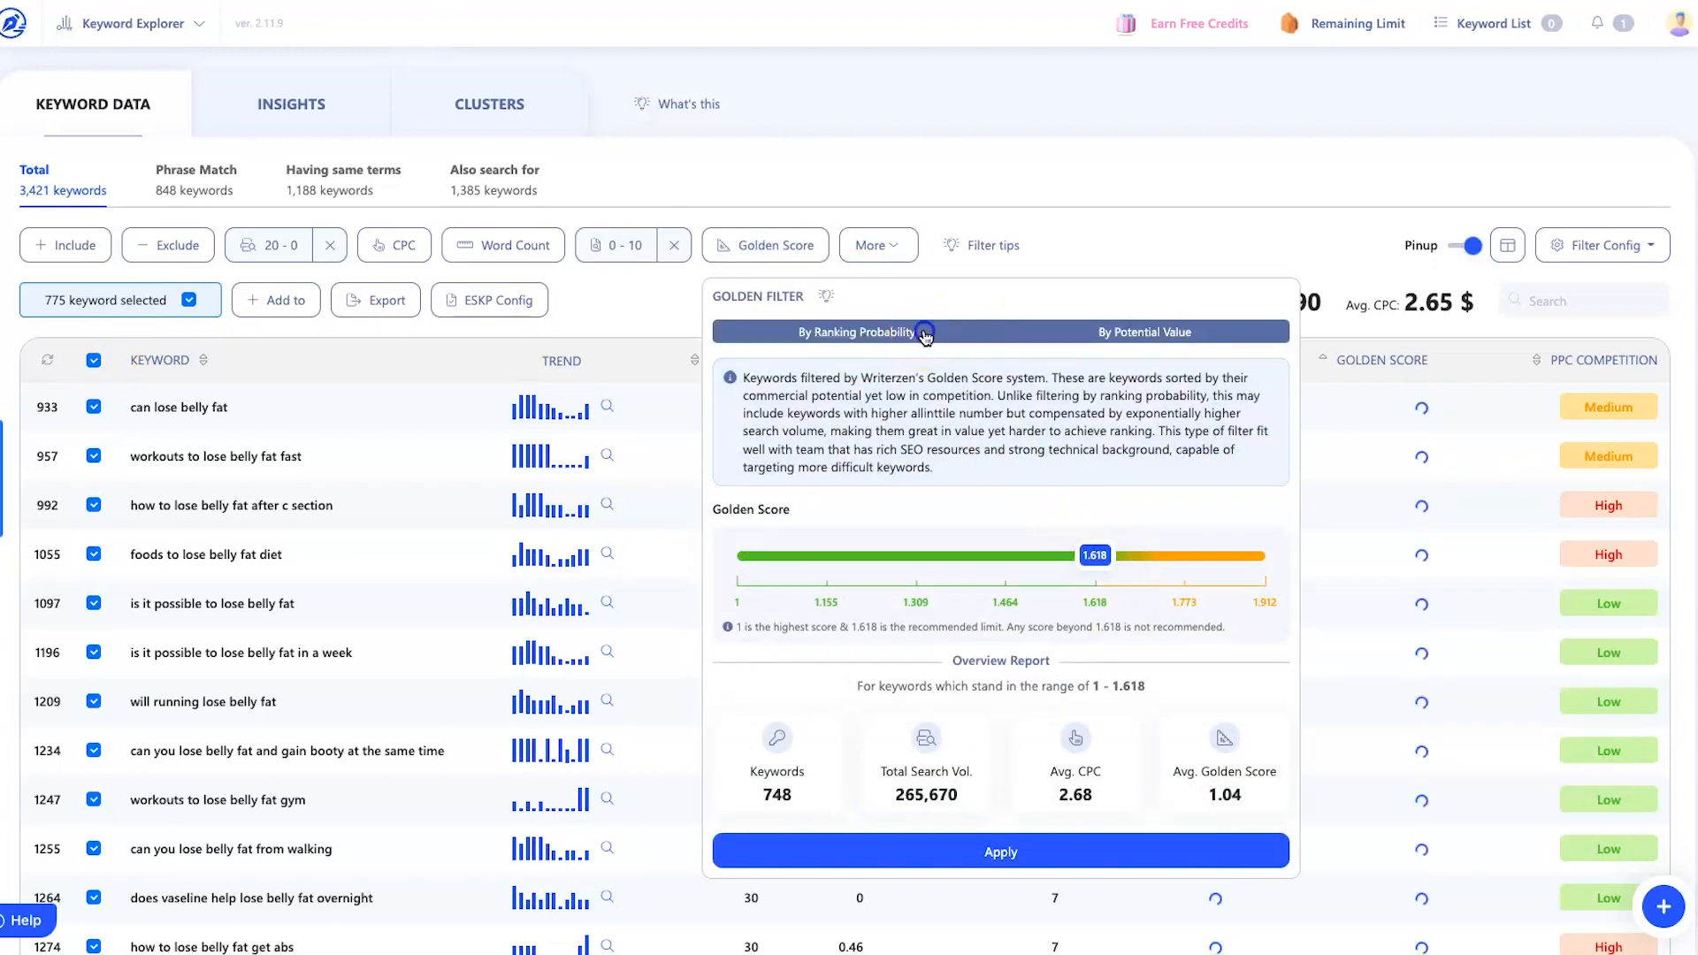
left_click(1046, 327)
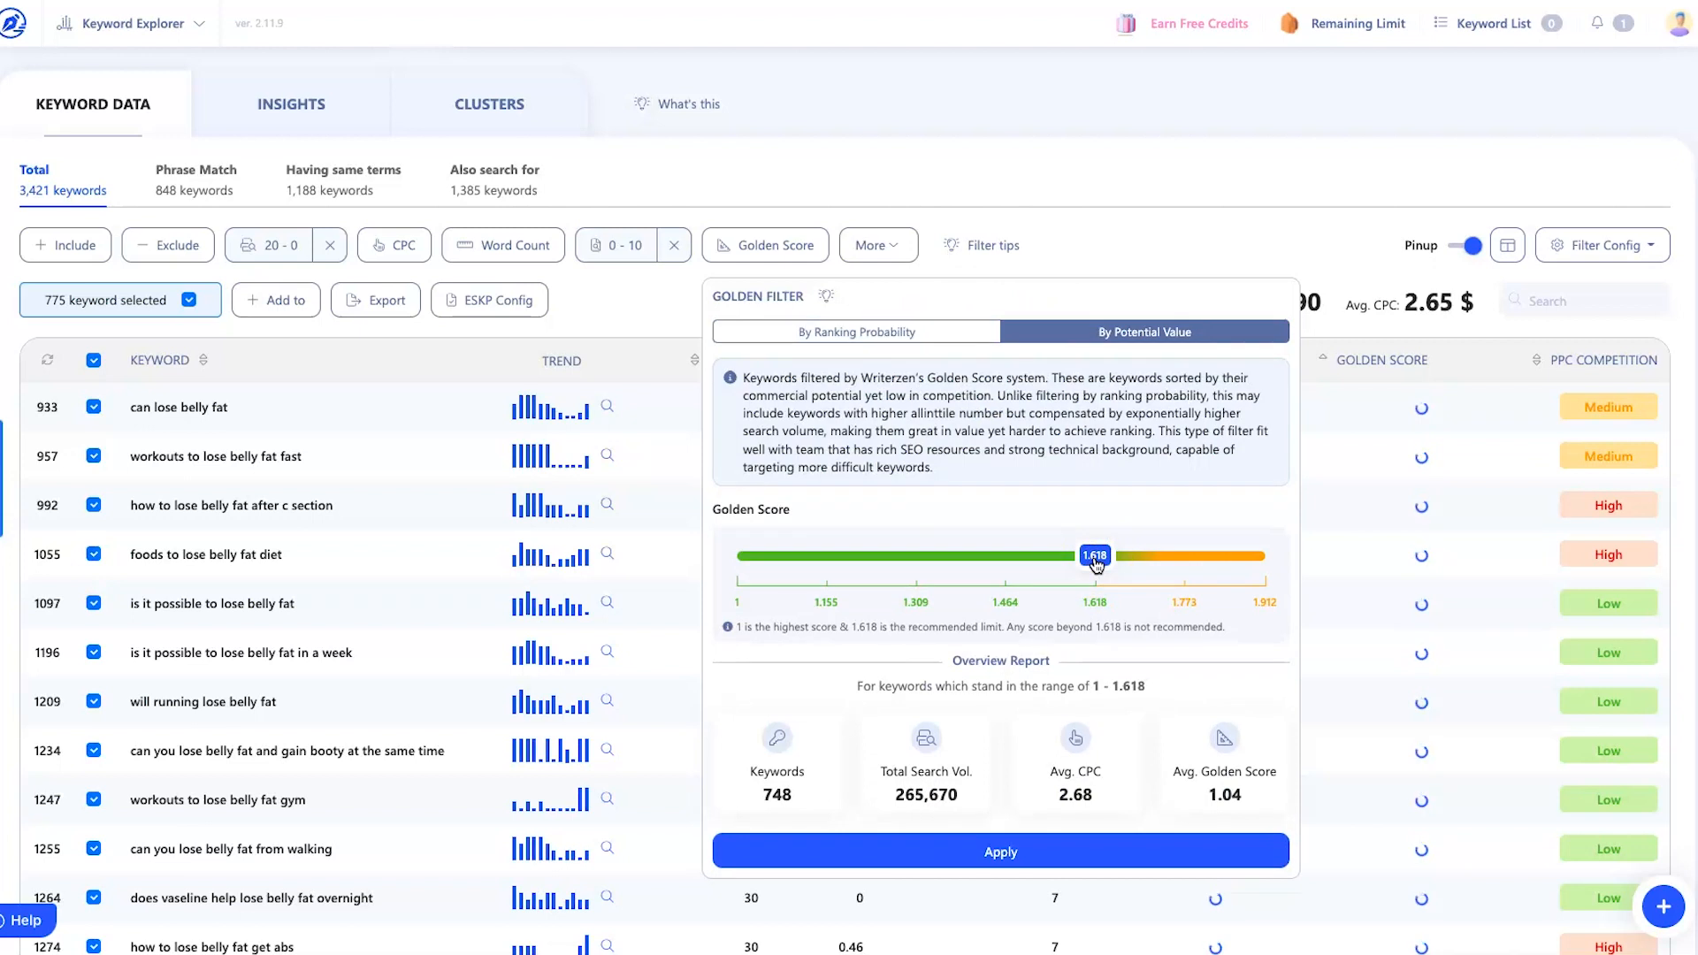
scroll(1463, 515, "down", 8)
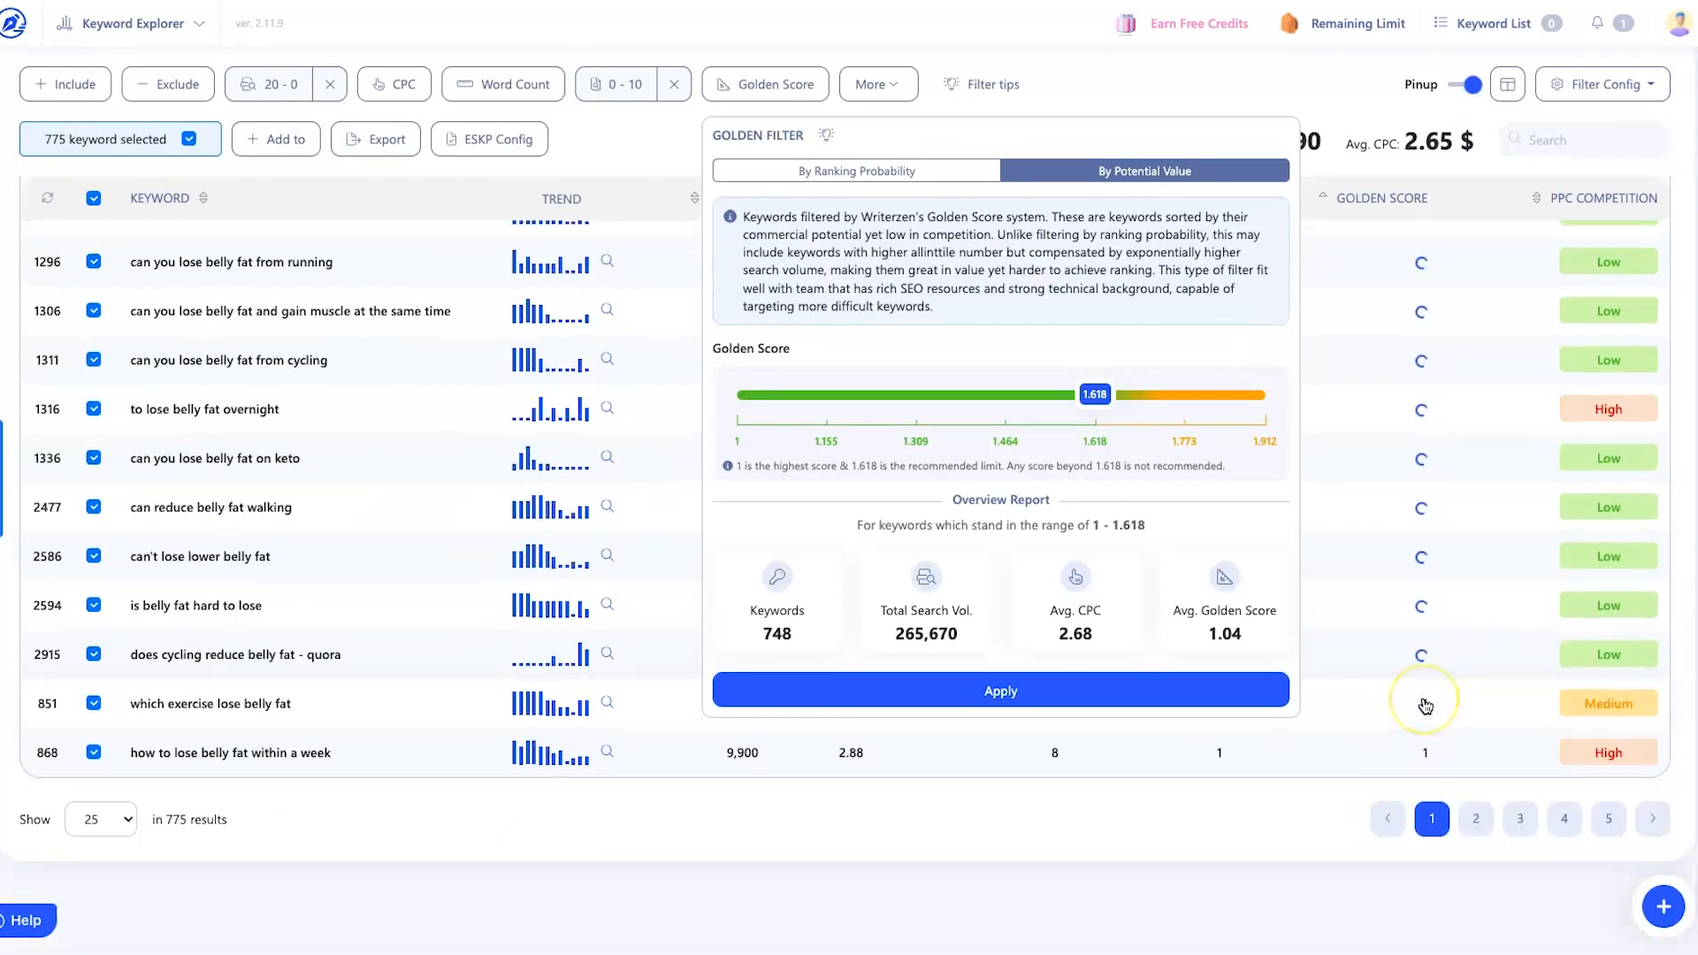
scroll(1419, 703, "up", 10)
scroll(1040, 705, "down", 3)
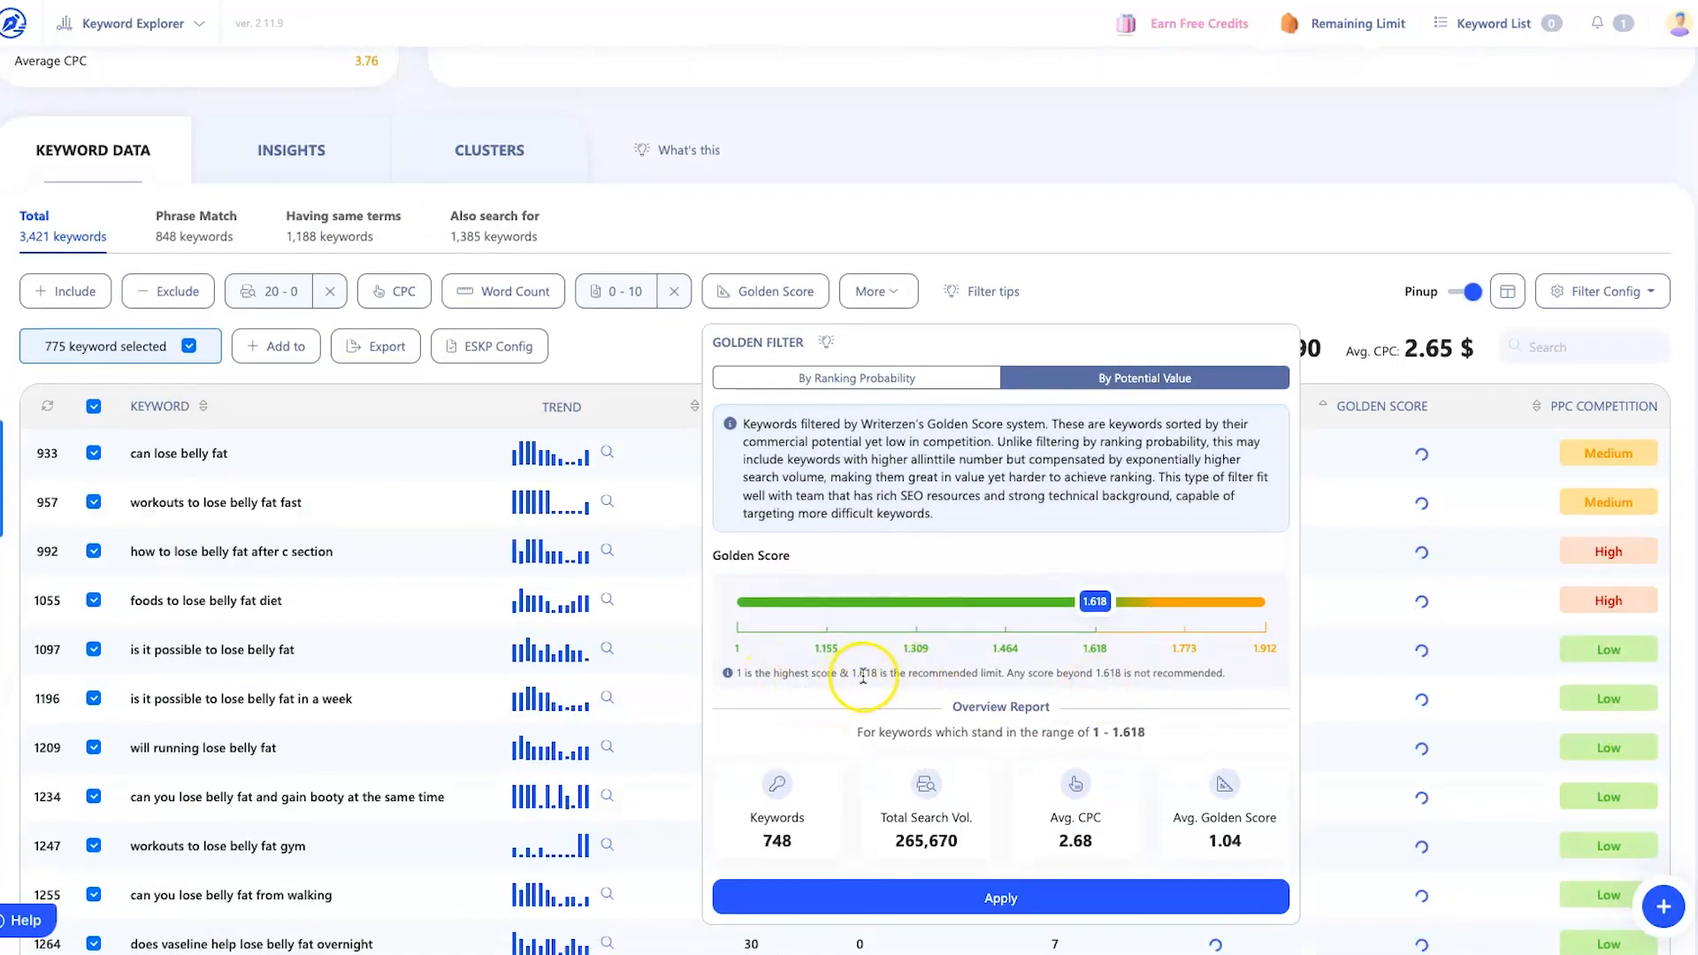
left_click_drag(1095, 602, 756, 612)
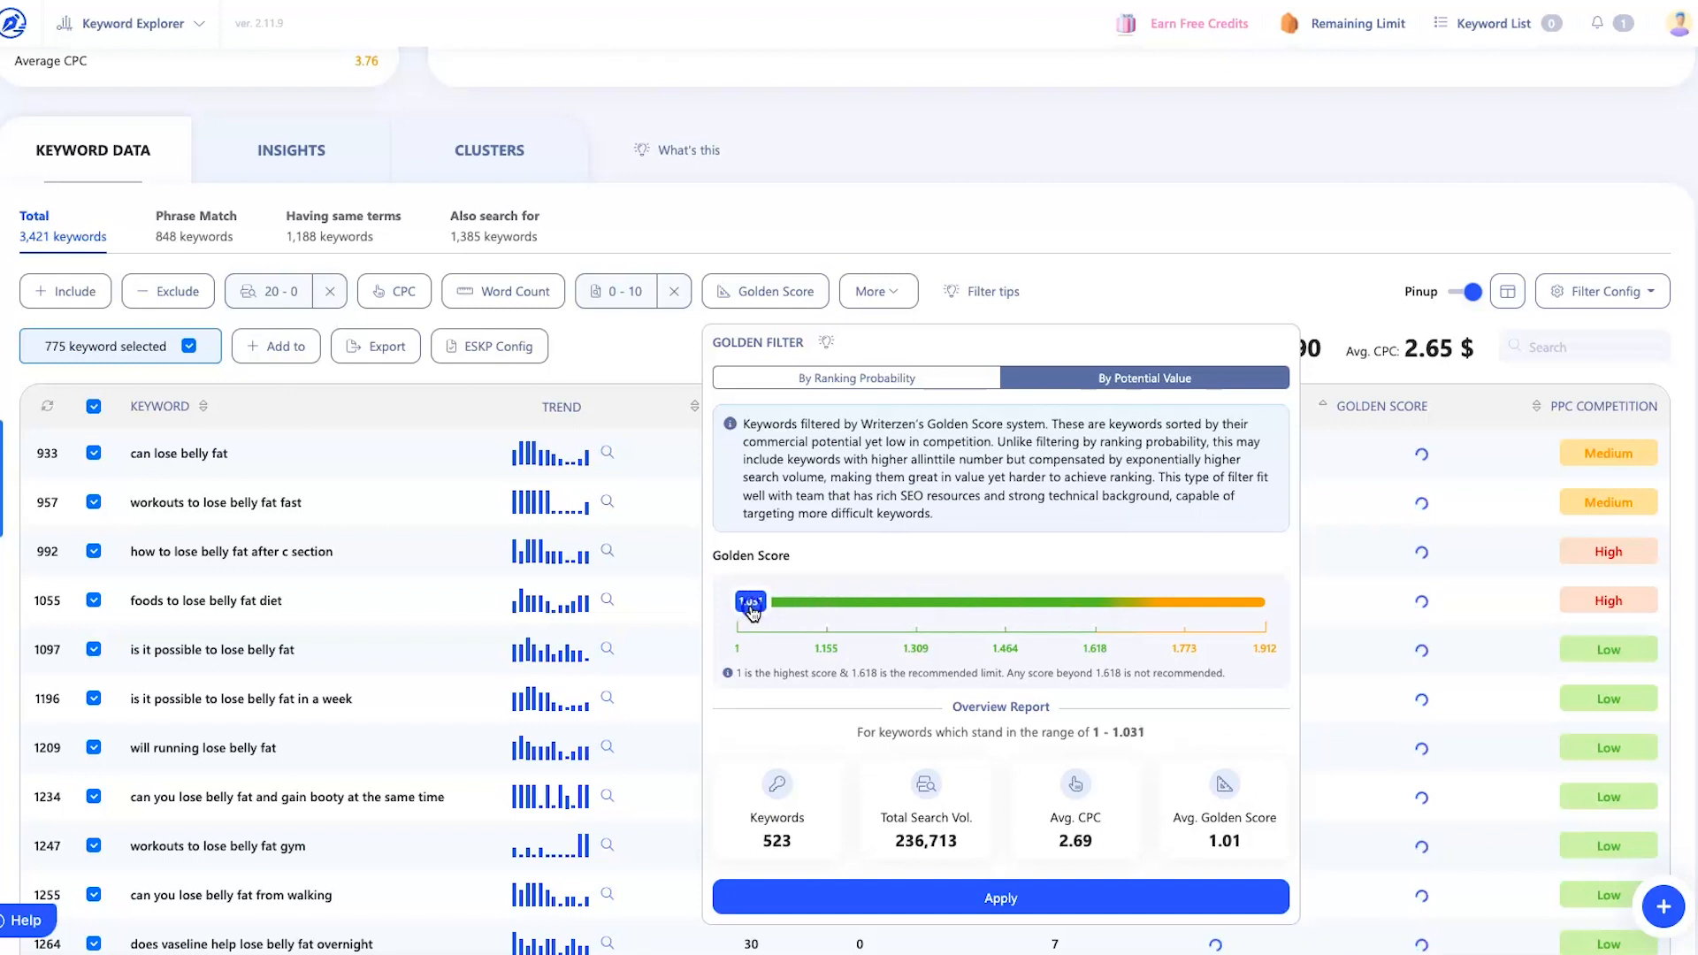
left_click(994, 900)
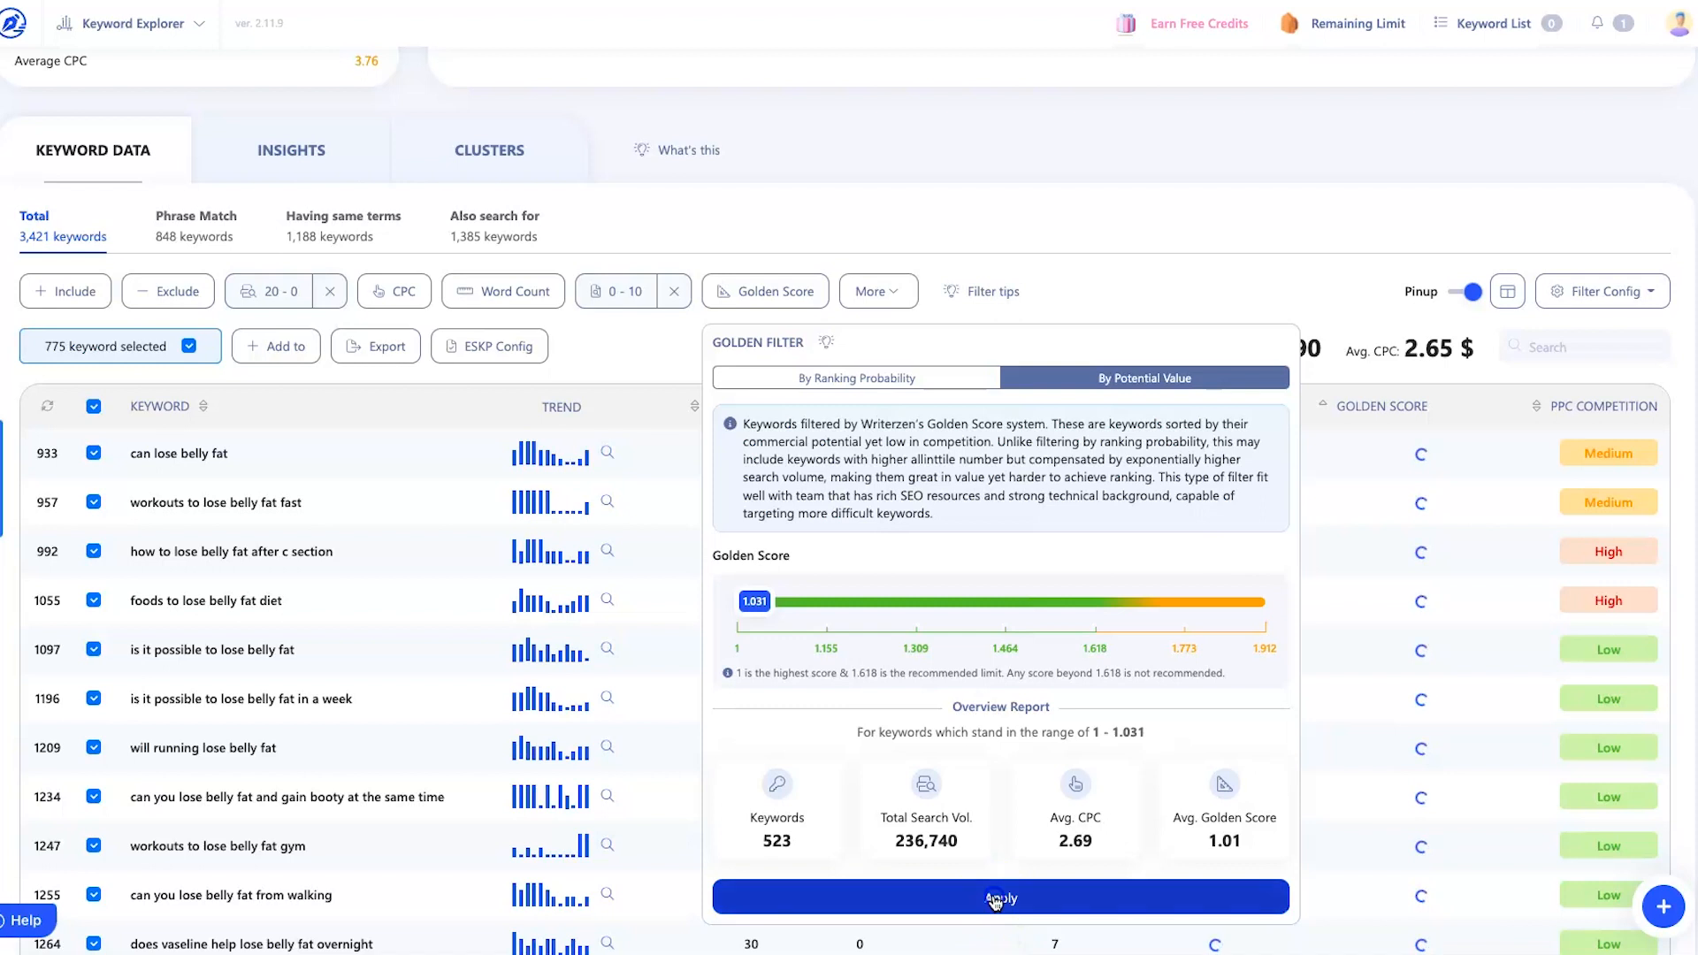
scroll(618, 618, "down", 1)
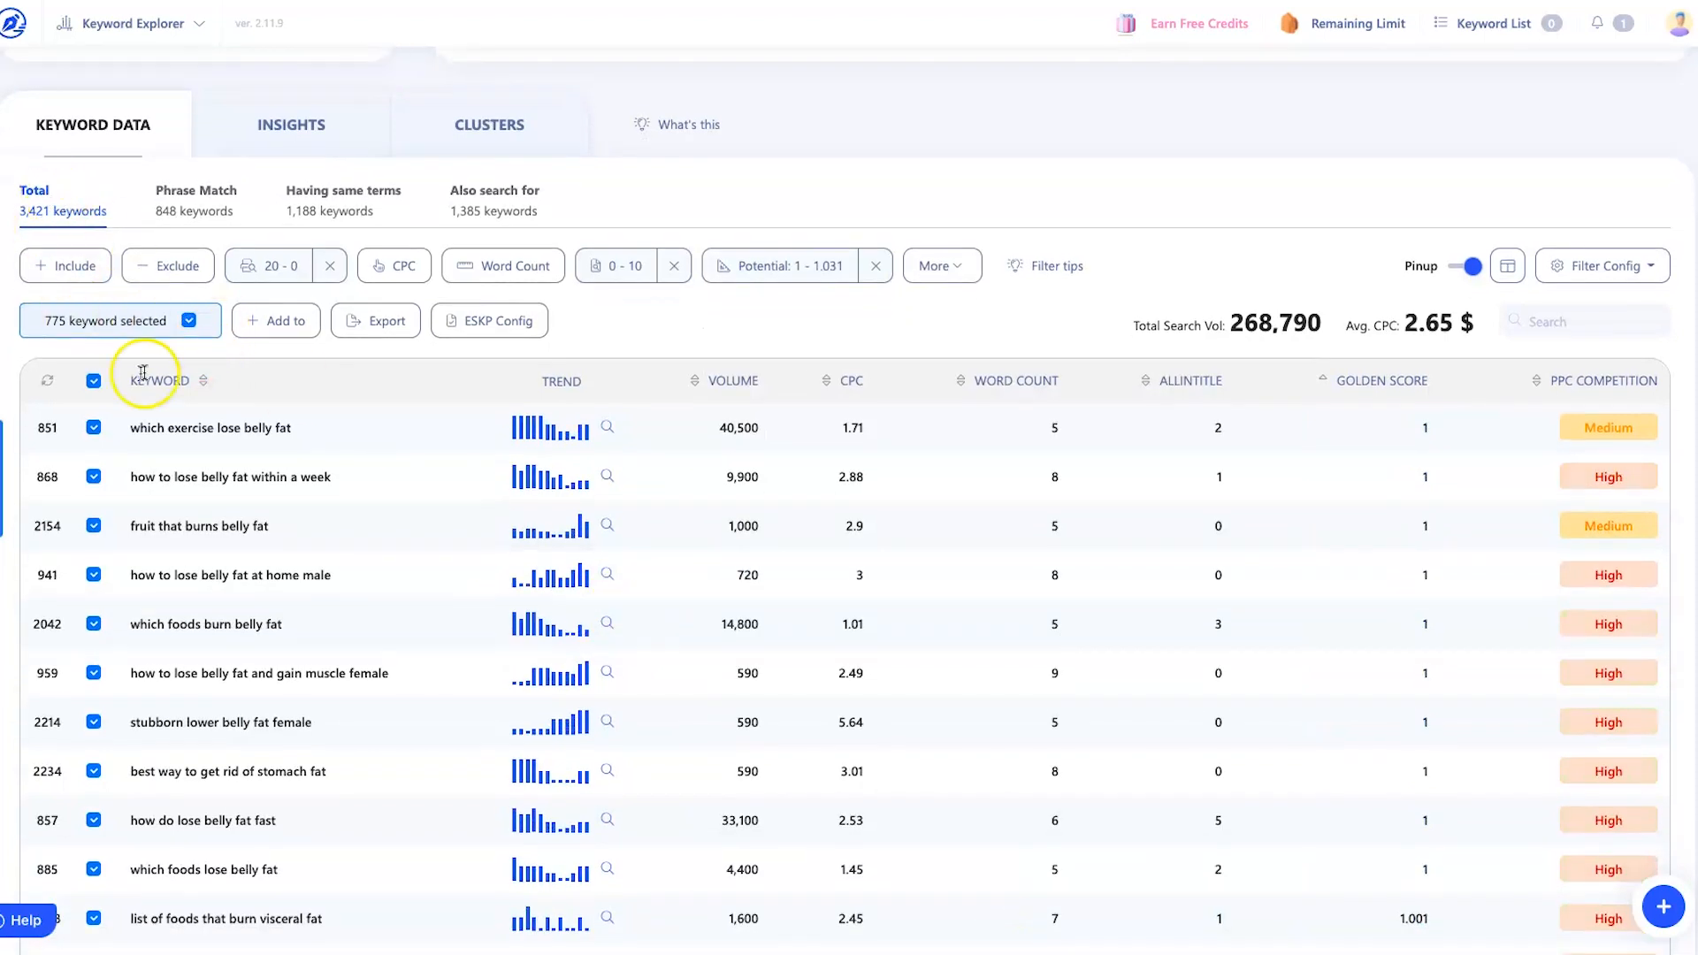
- Reselect all keywords to match the current filtered list, and clear that selection
left_click(94, 377)
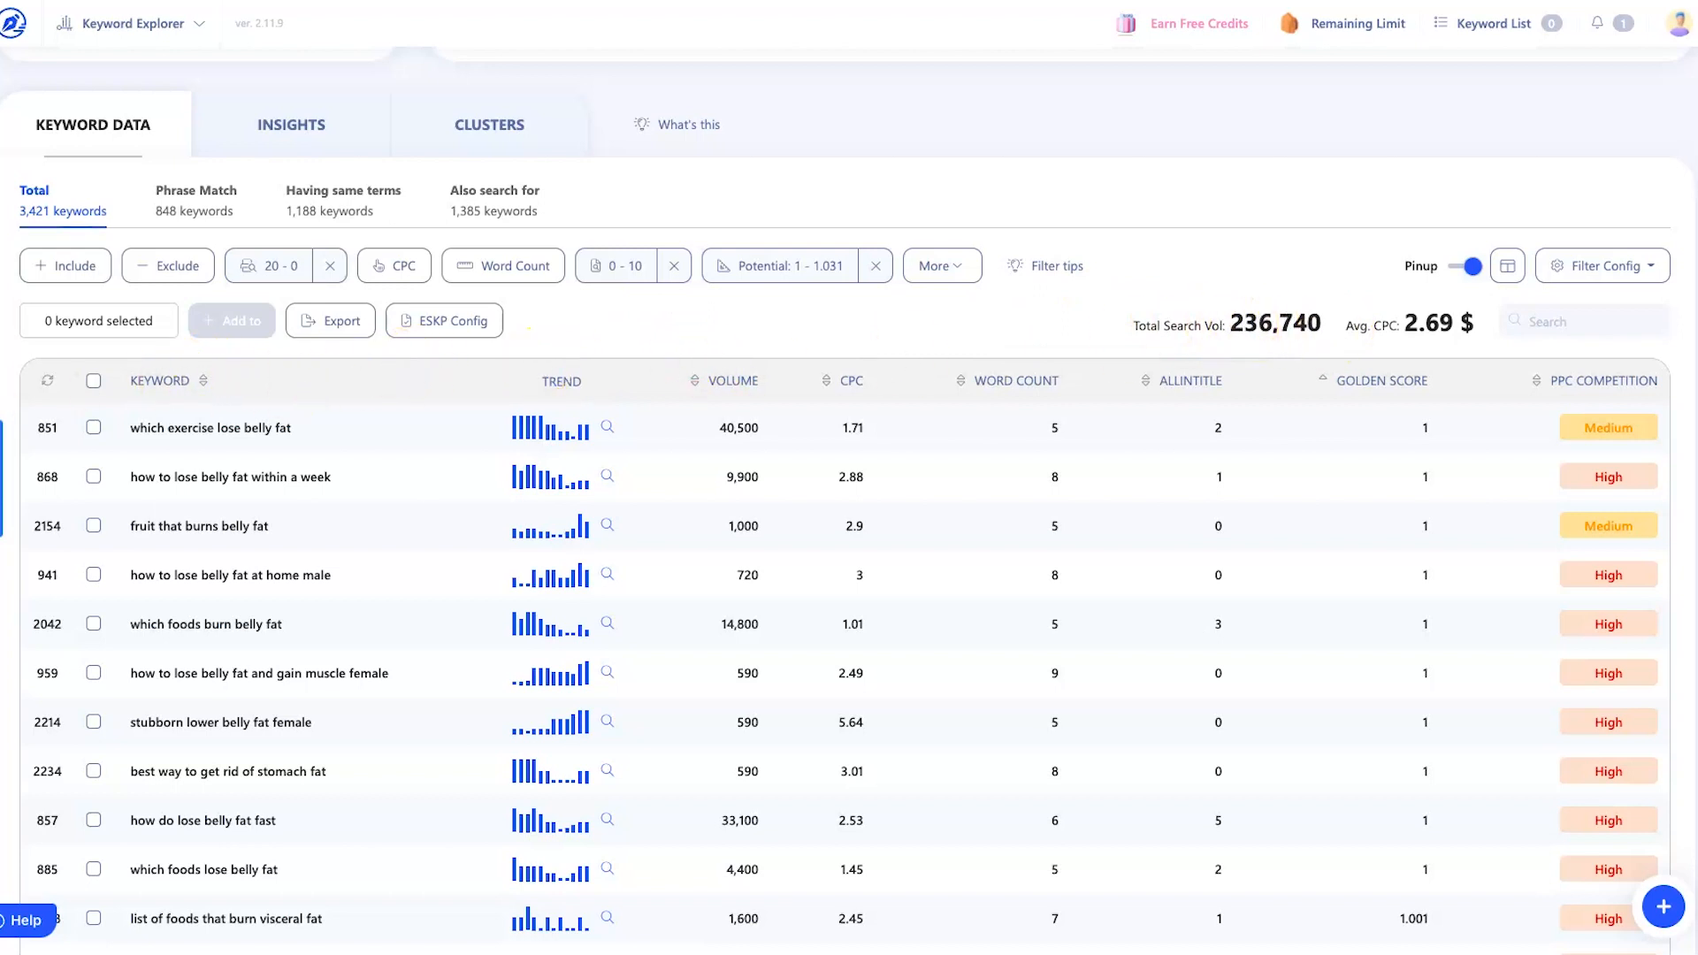
left_click(94, 386)
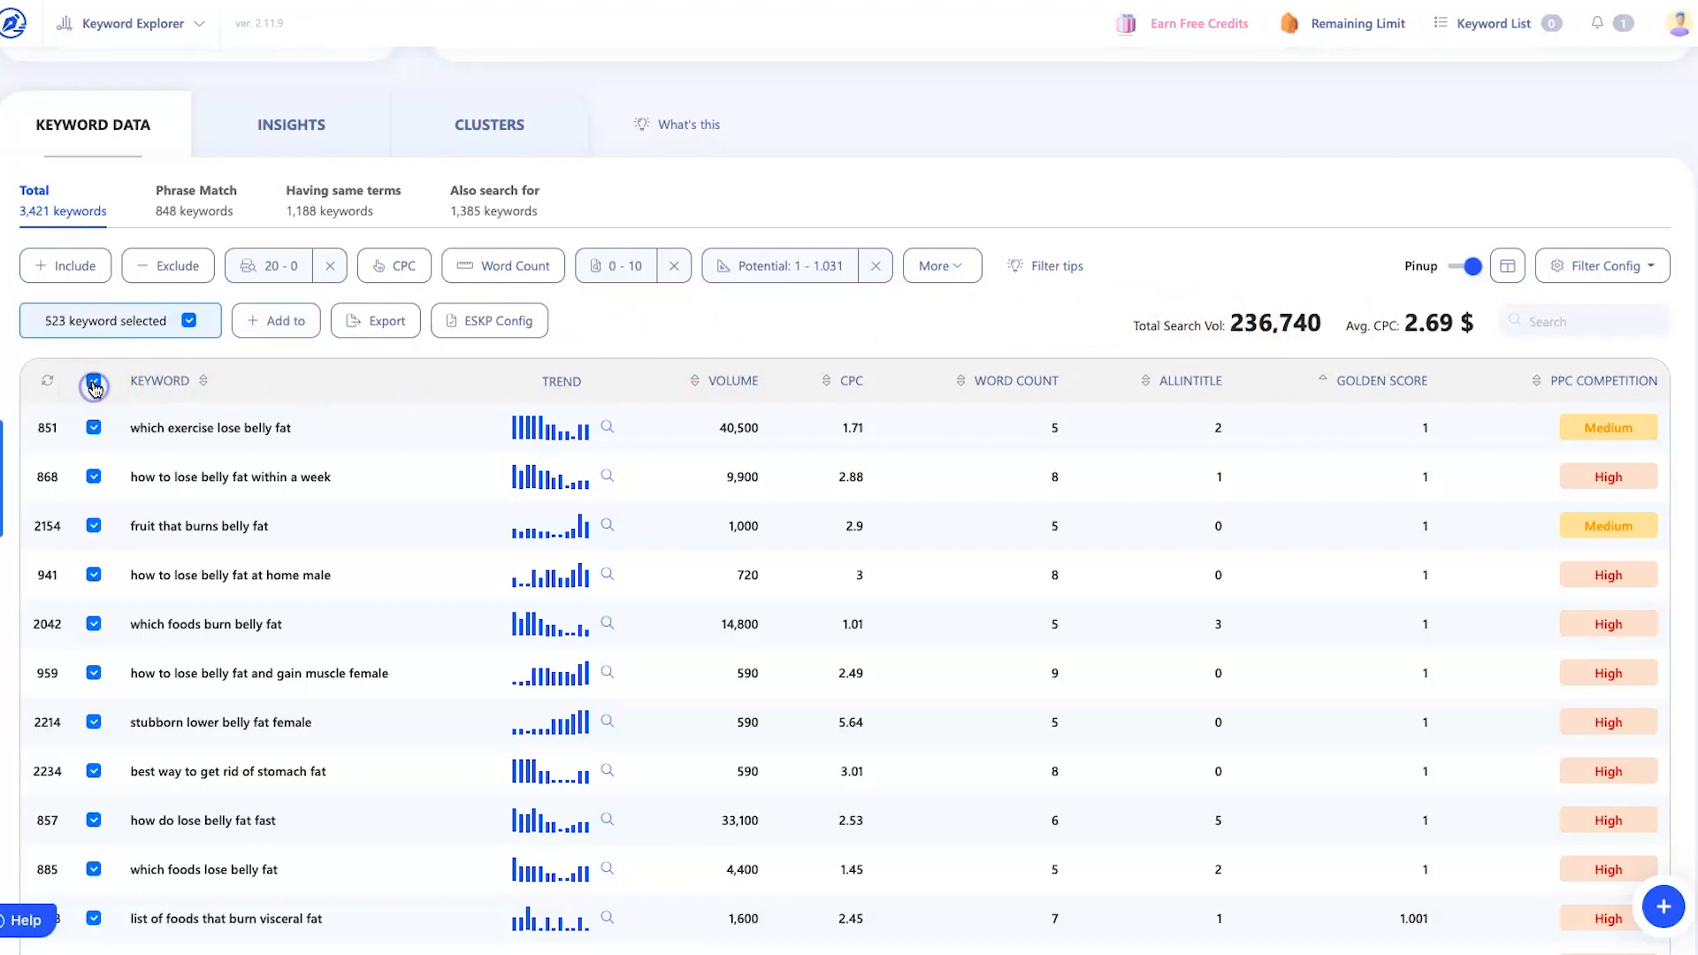
left_click(96, 390)
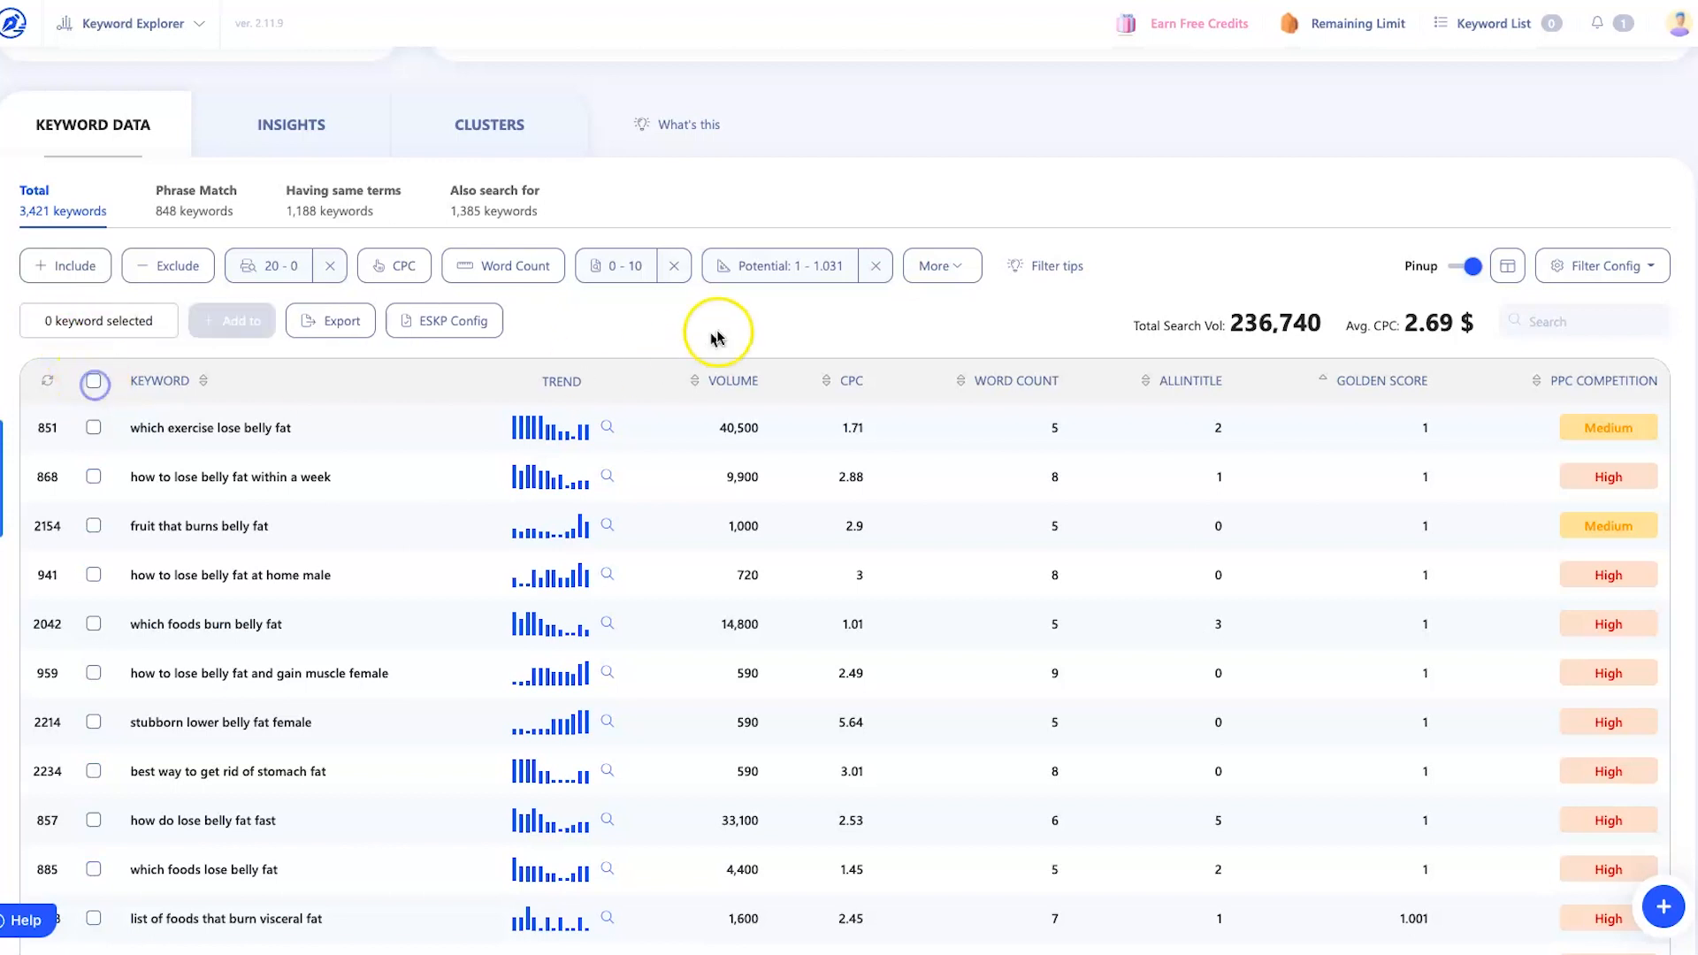
- Narrow the potential value filter to a Golden Score range of 1 to 1.015 and select all the filtered keywords
left_click(796, 265)
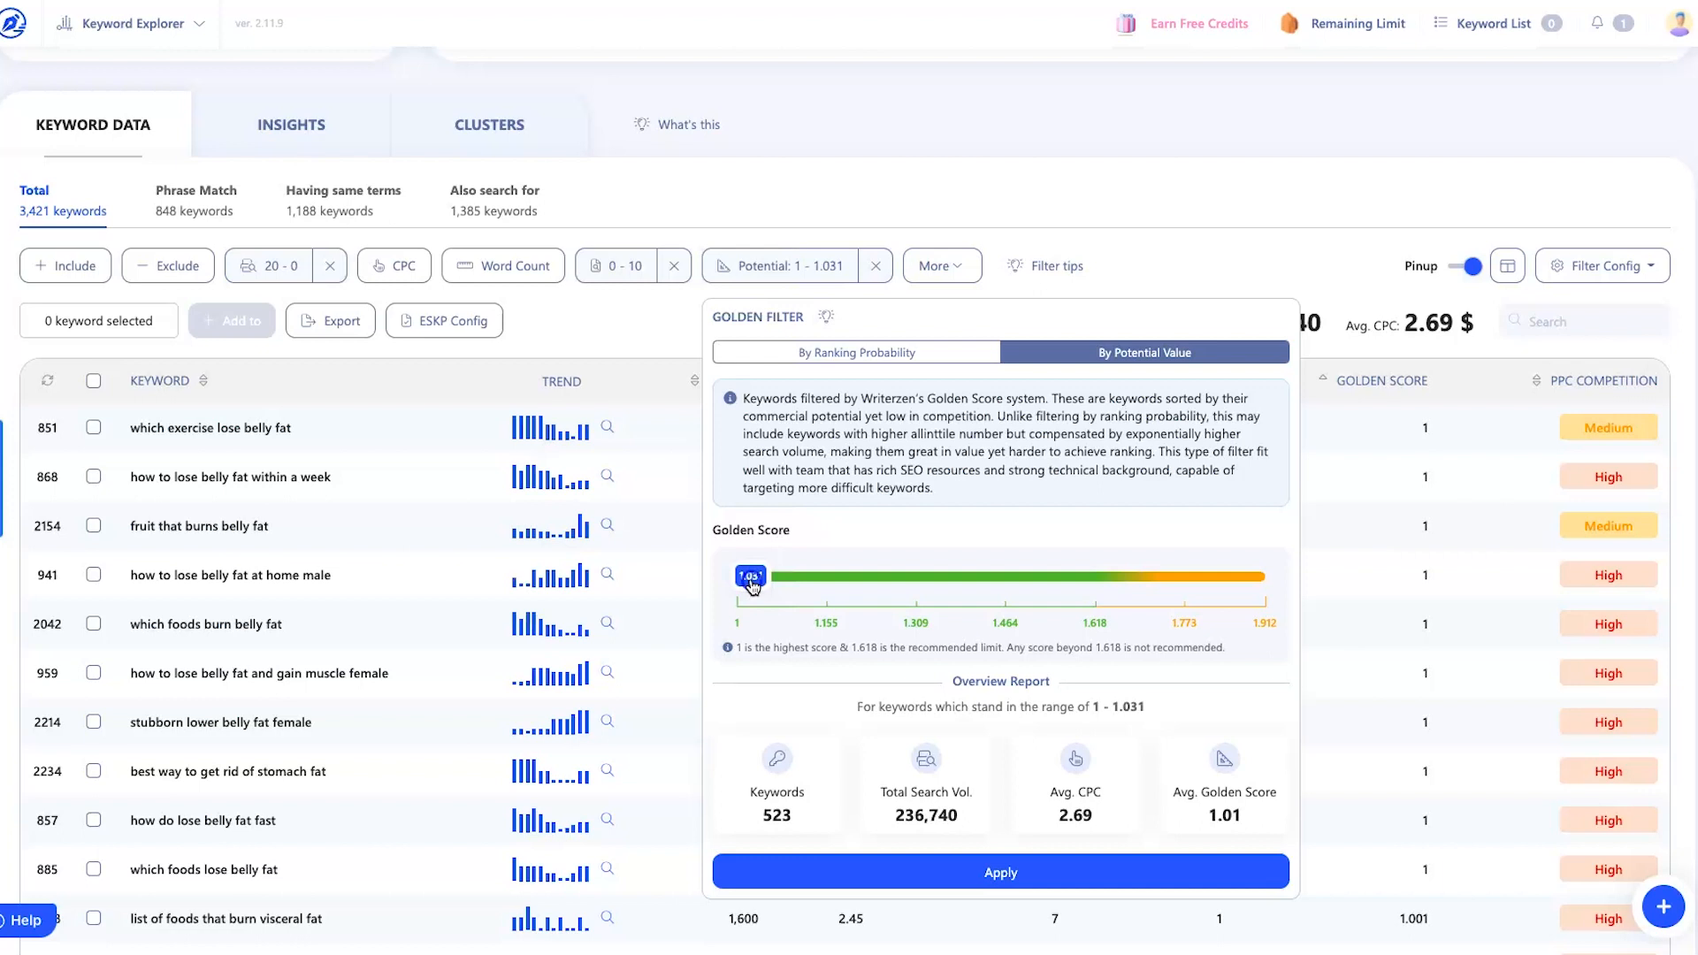
left_click(969, 868)
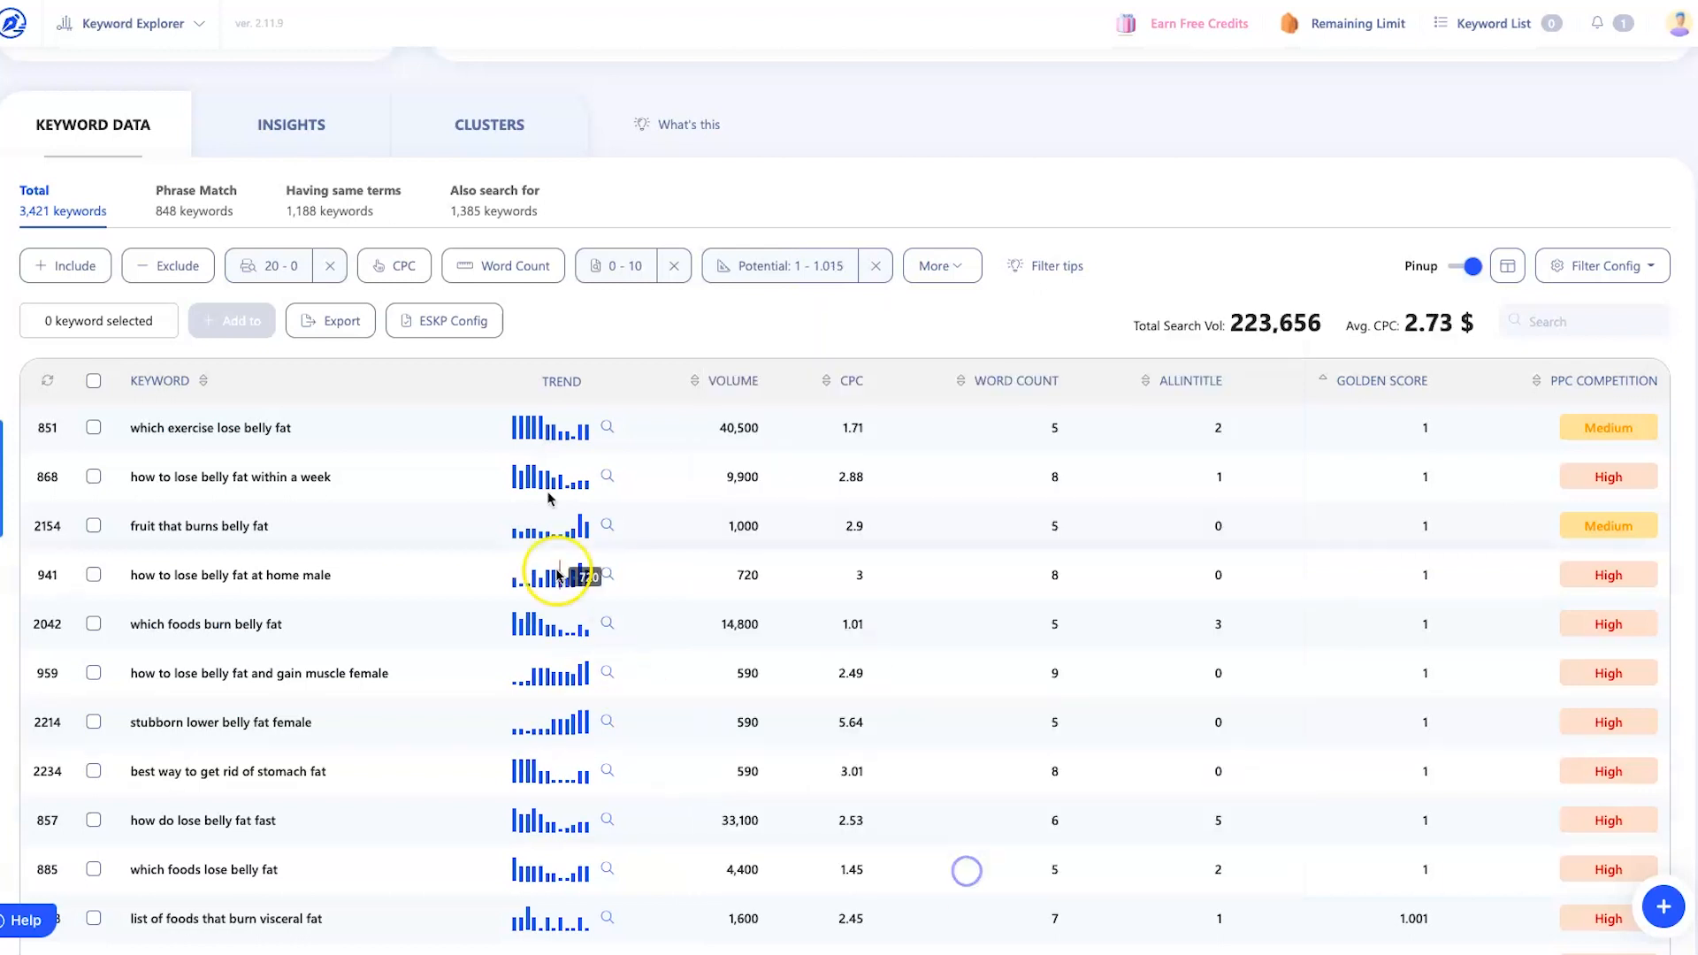
left_click(94, 381)
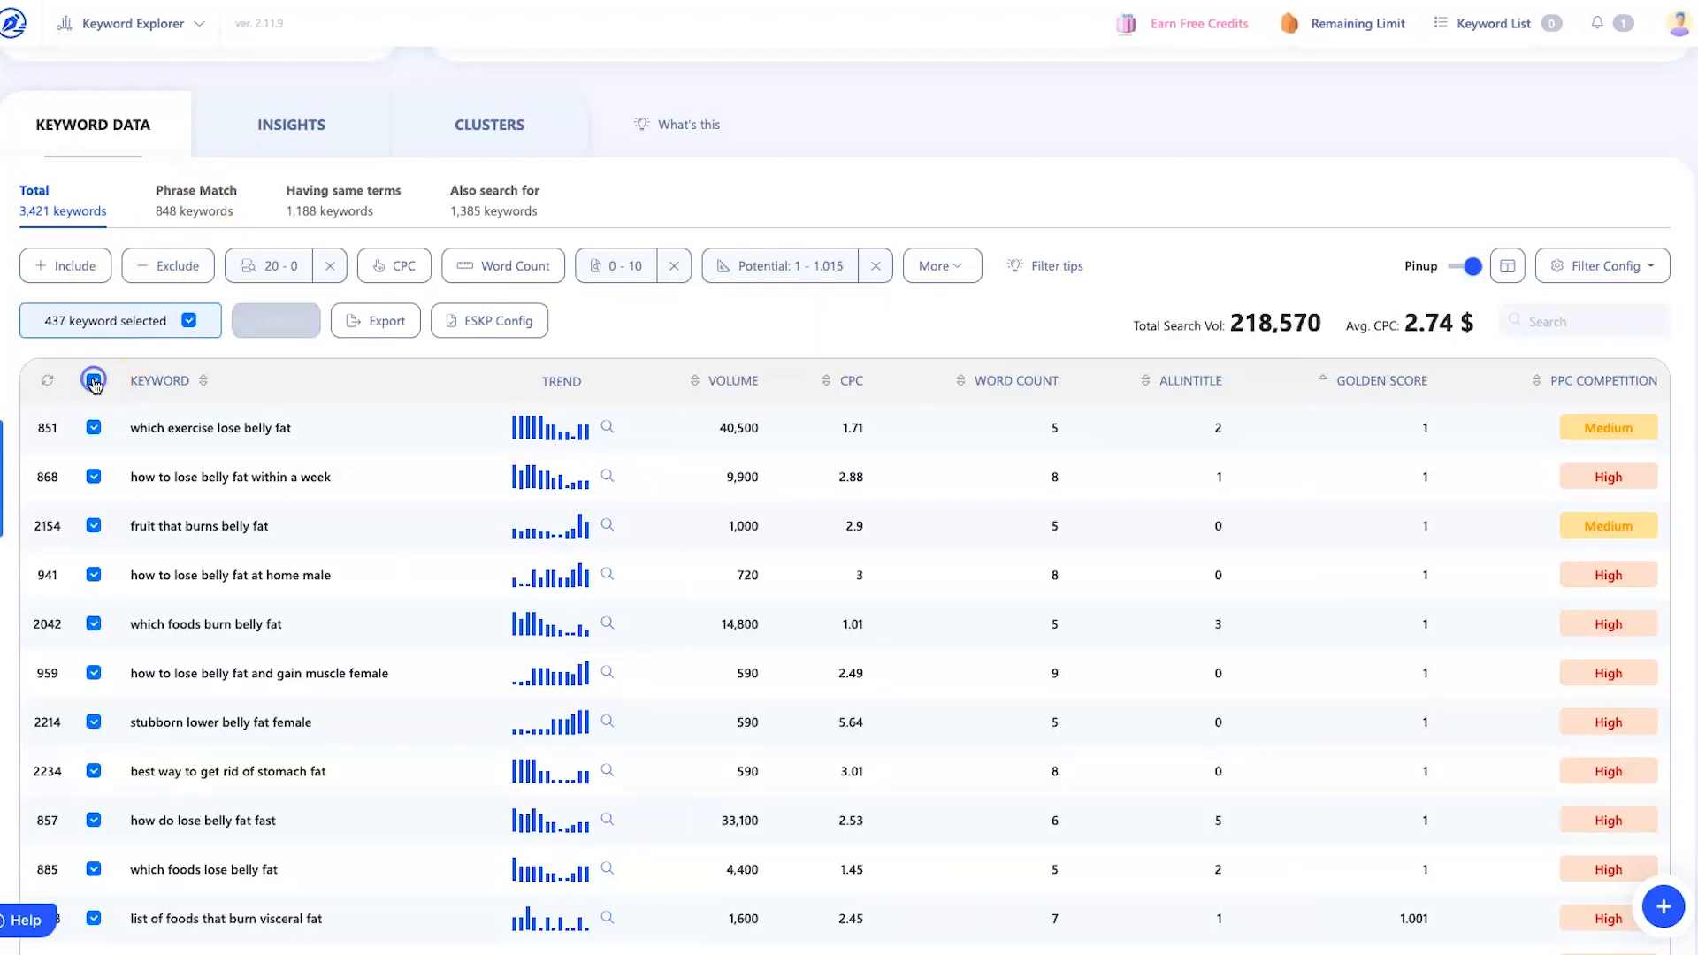
left_click(94, 381)
left_click(94, 381)
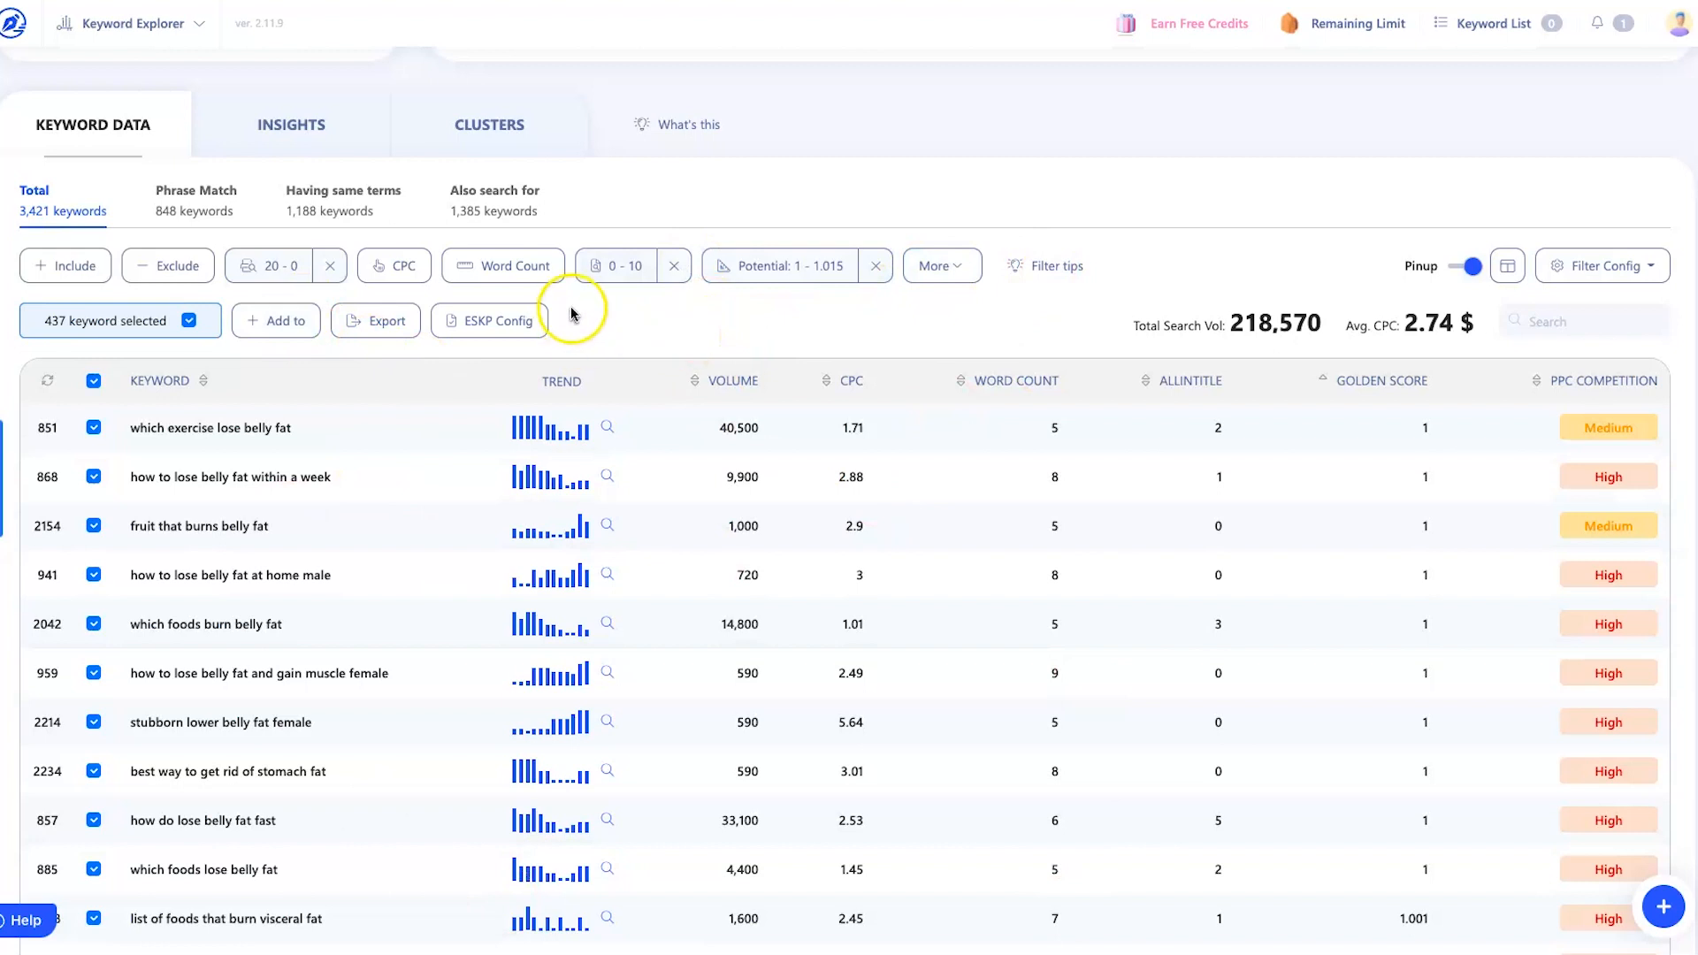
- Add the selected keywords to a new keyword list named "lose belly fat"
scroll(597, 343, "down", 1)
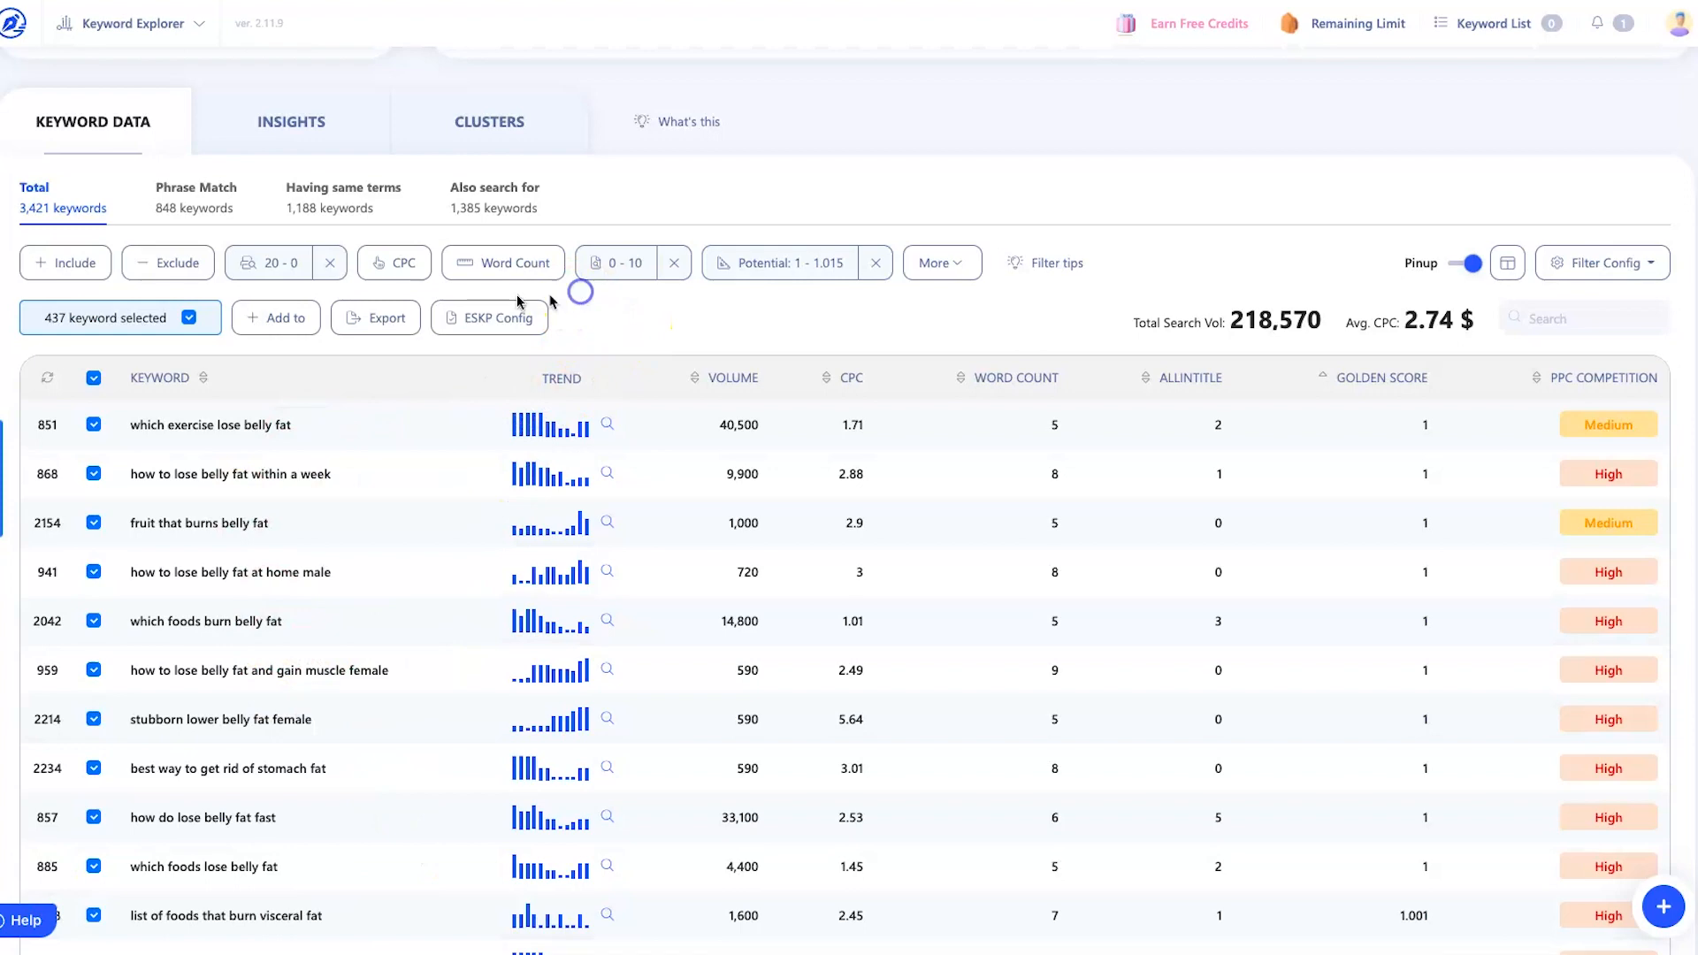
left_click(250, 315)
left_click(279, 377)
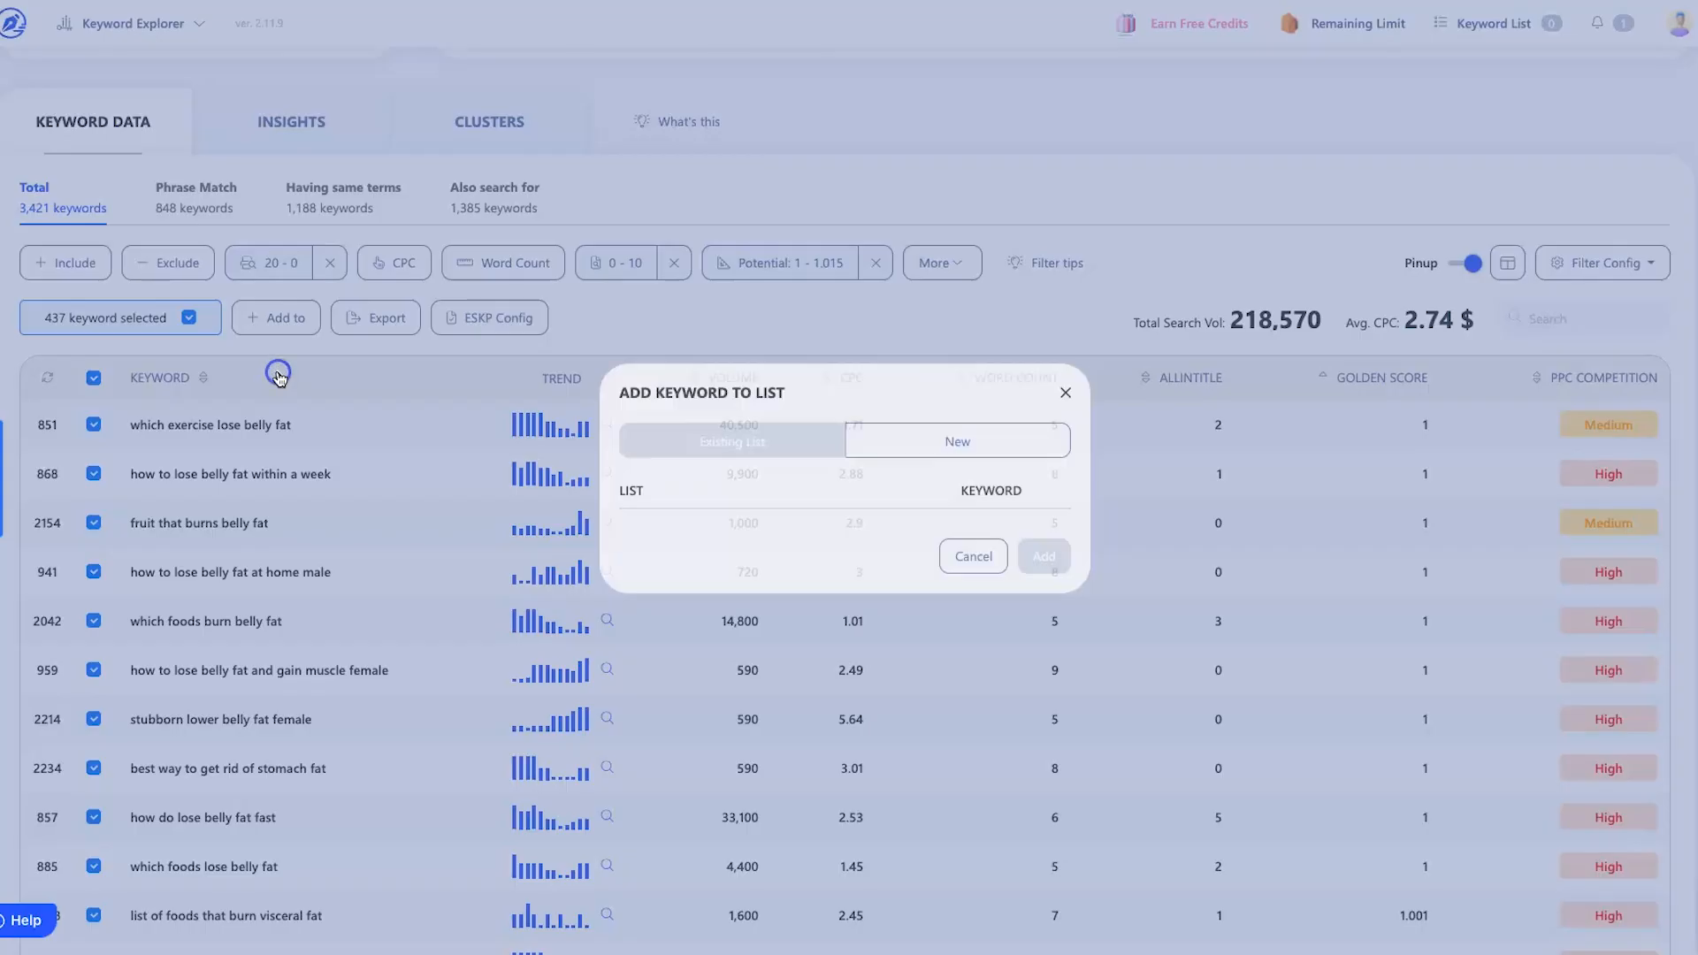
left_click(685, 513)
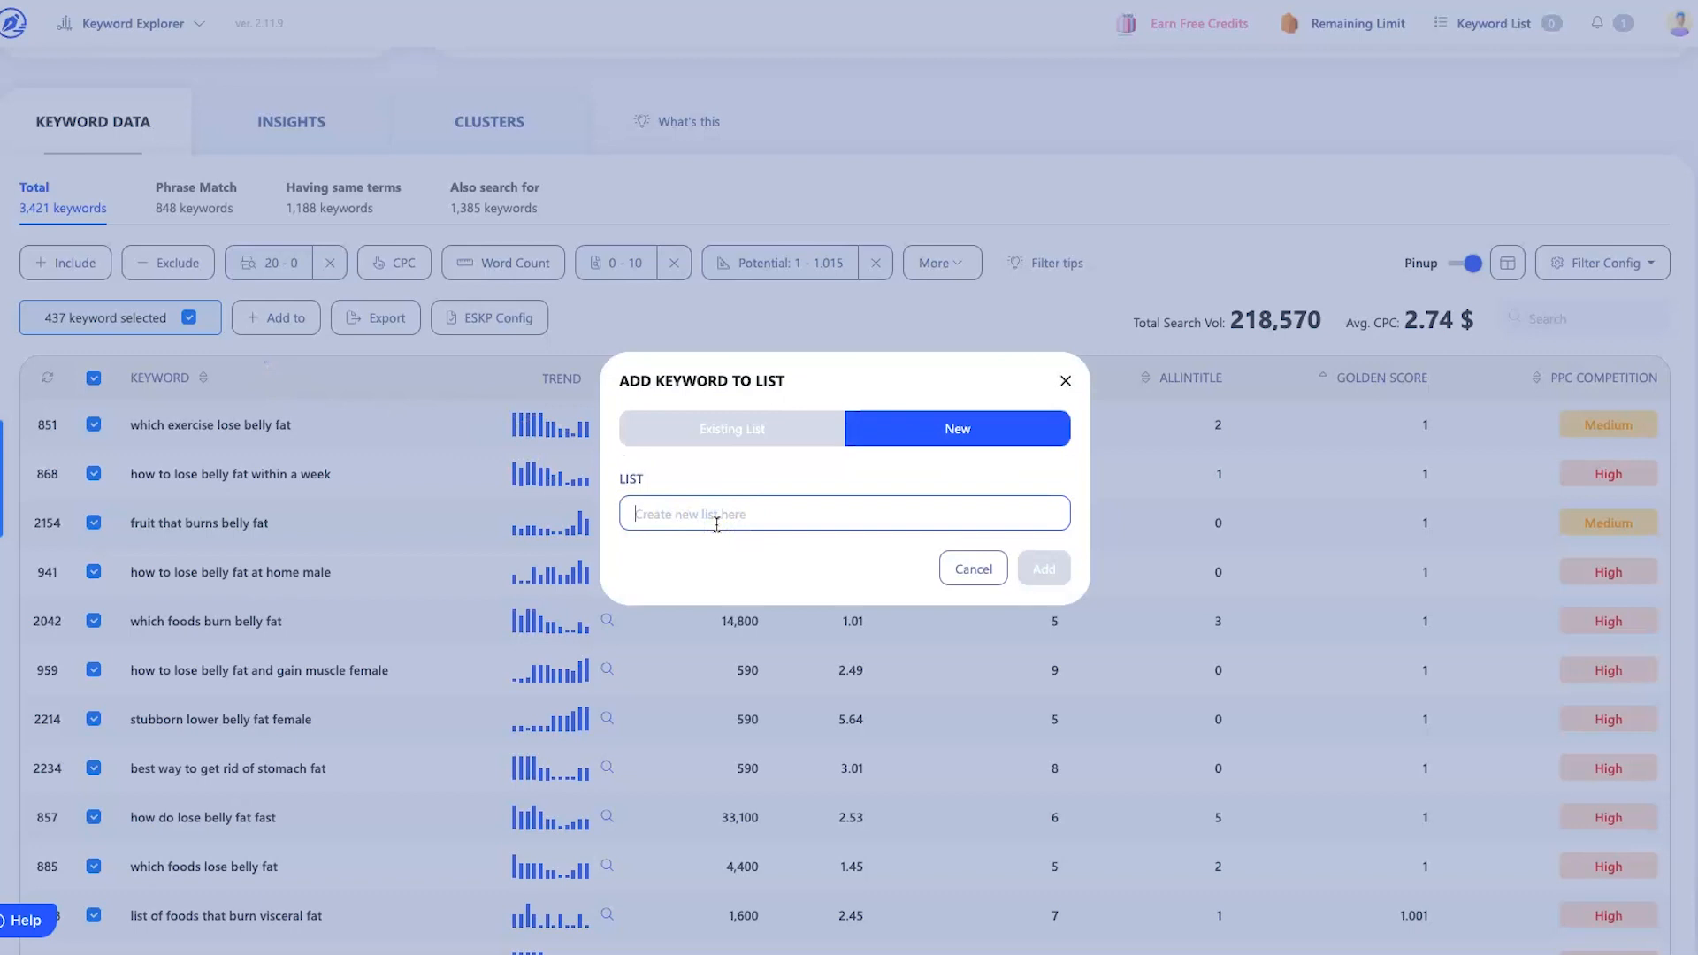
type("lose belly fat")
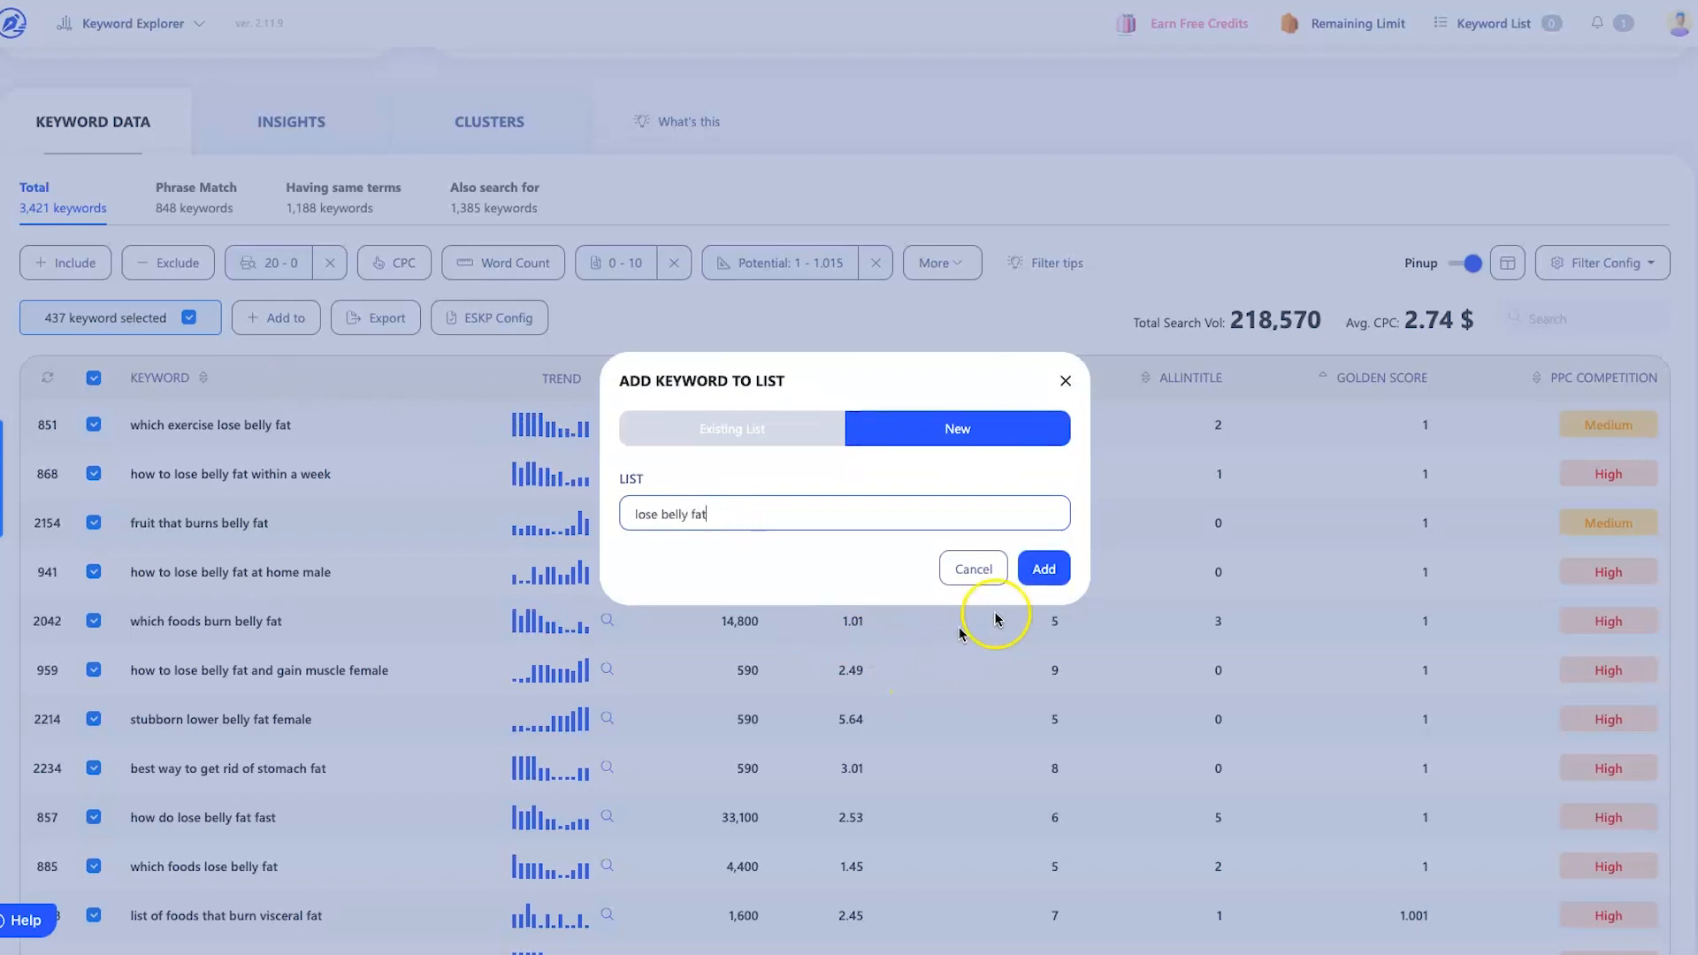
left_click(1040, 568)
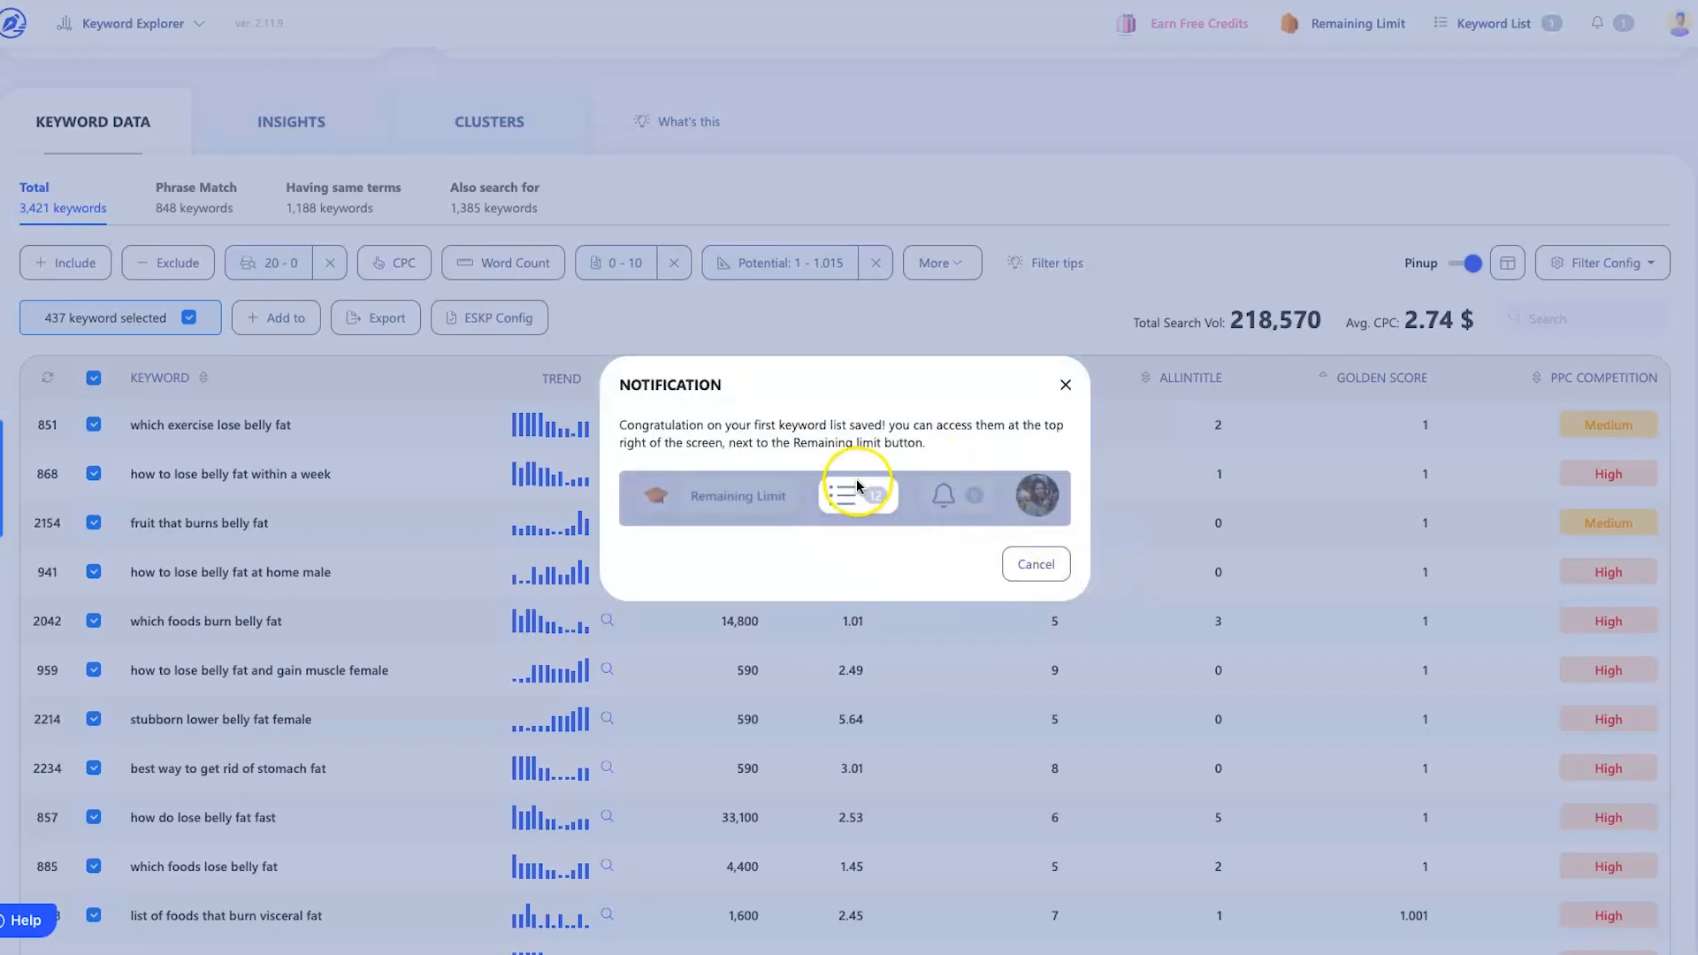
- Dismiss the saved-list notification and check the credits needed to cluster the full keyword set against the number of selected keywords
left_click(1036, 564)
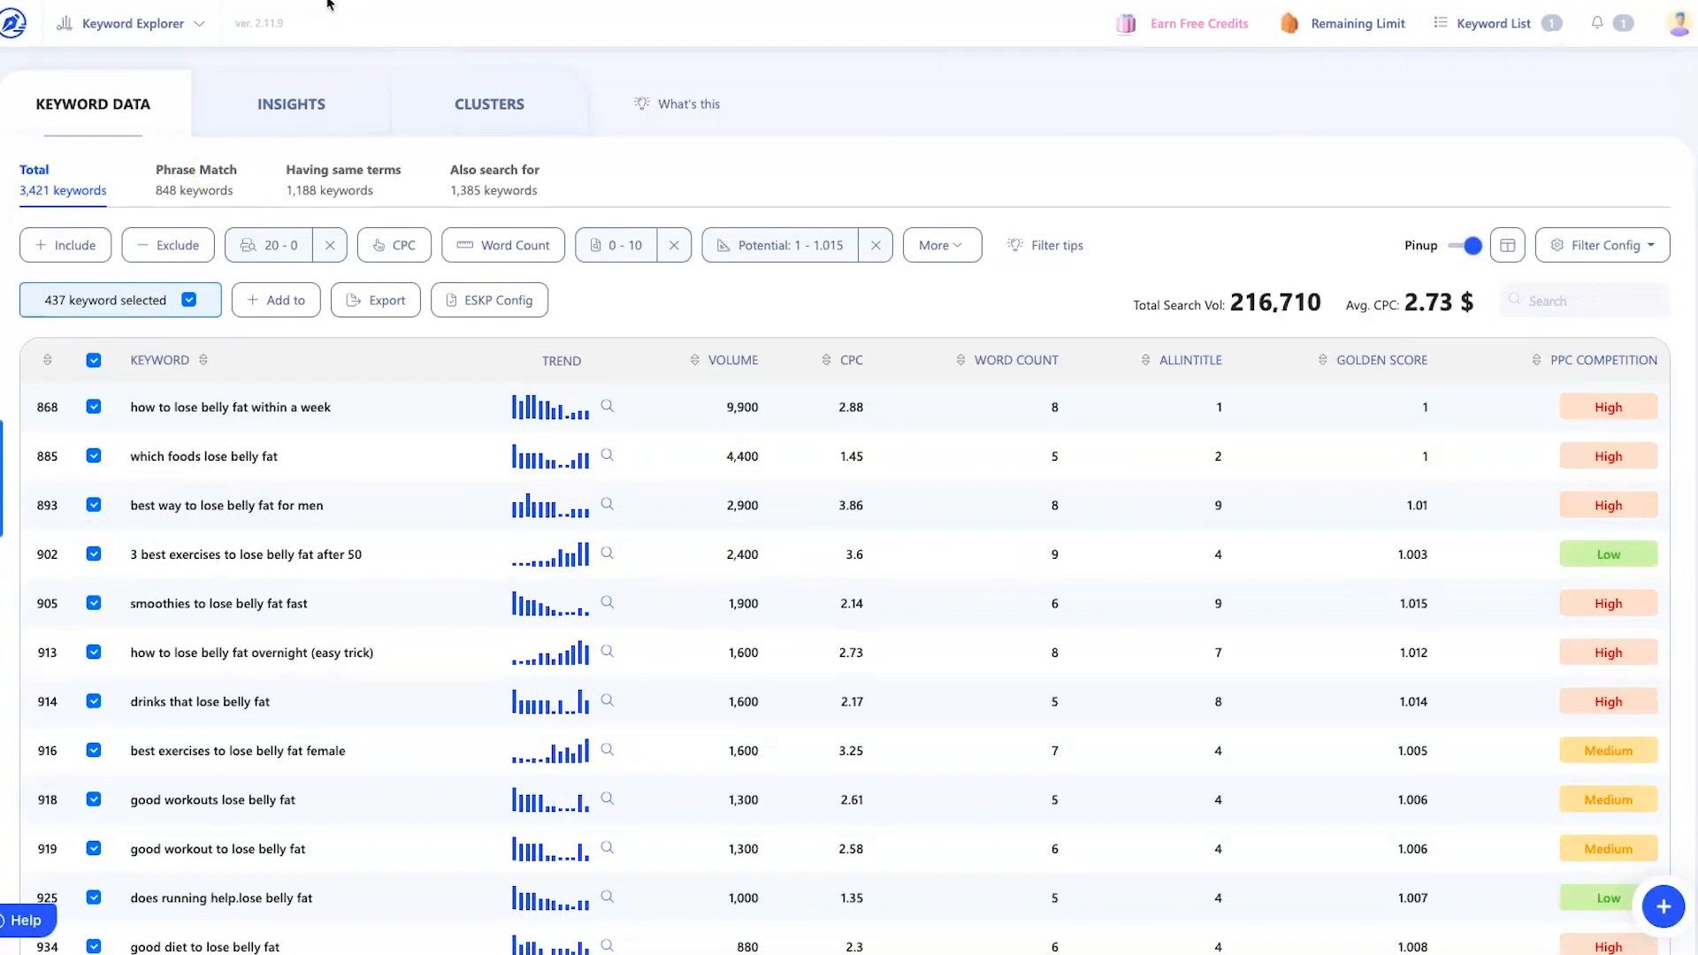
double_click(518, 103)
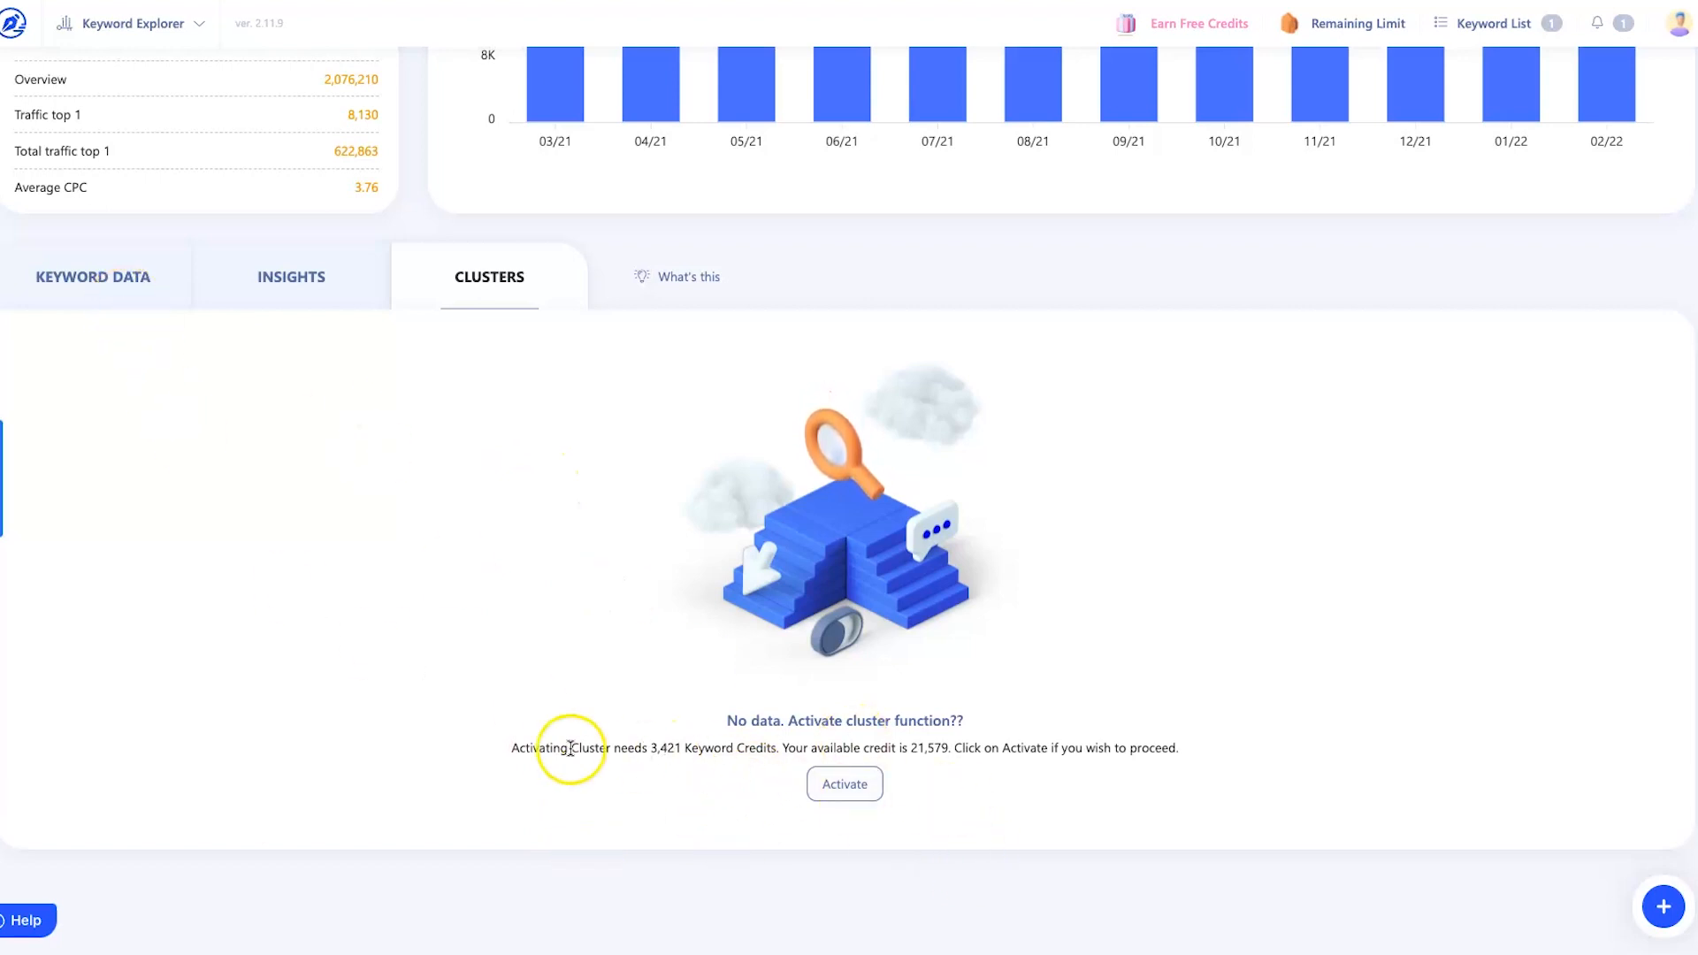
left_click(654, 748)
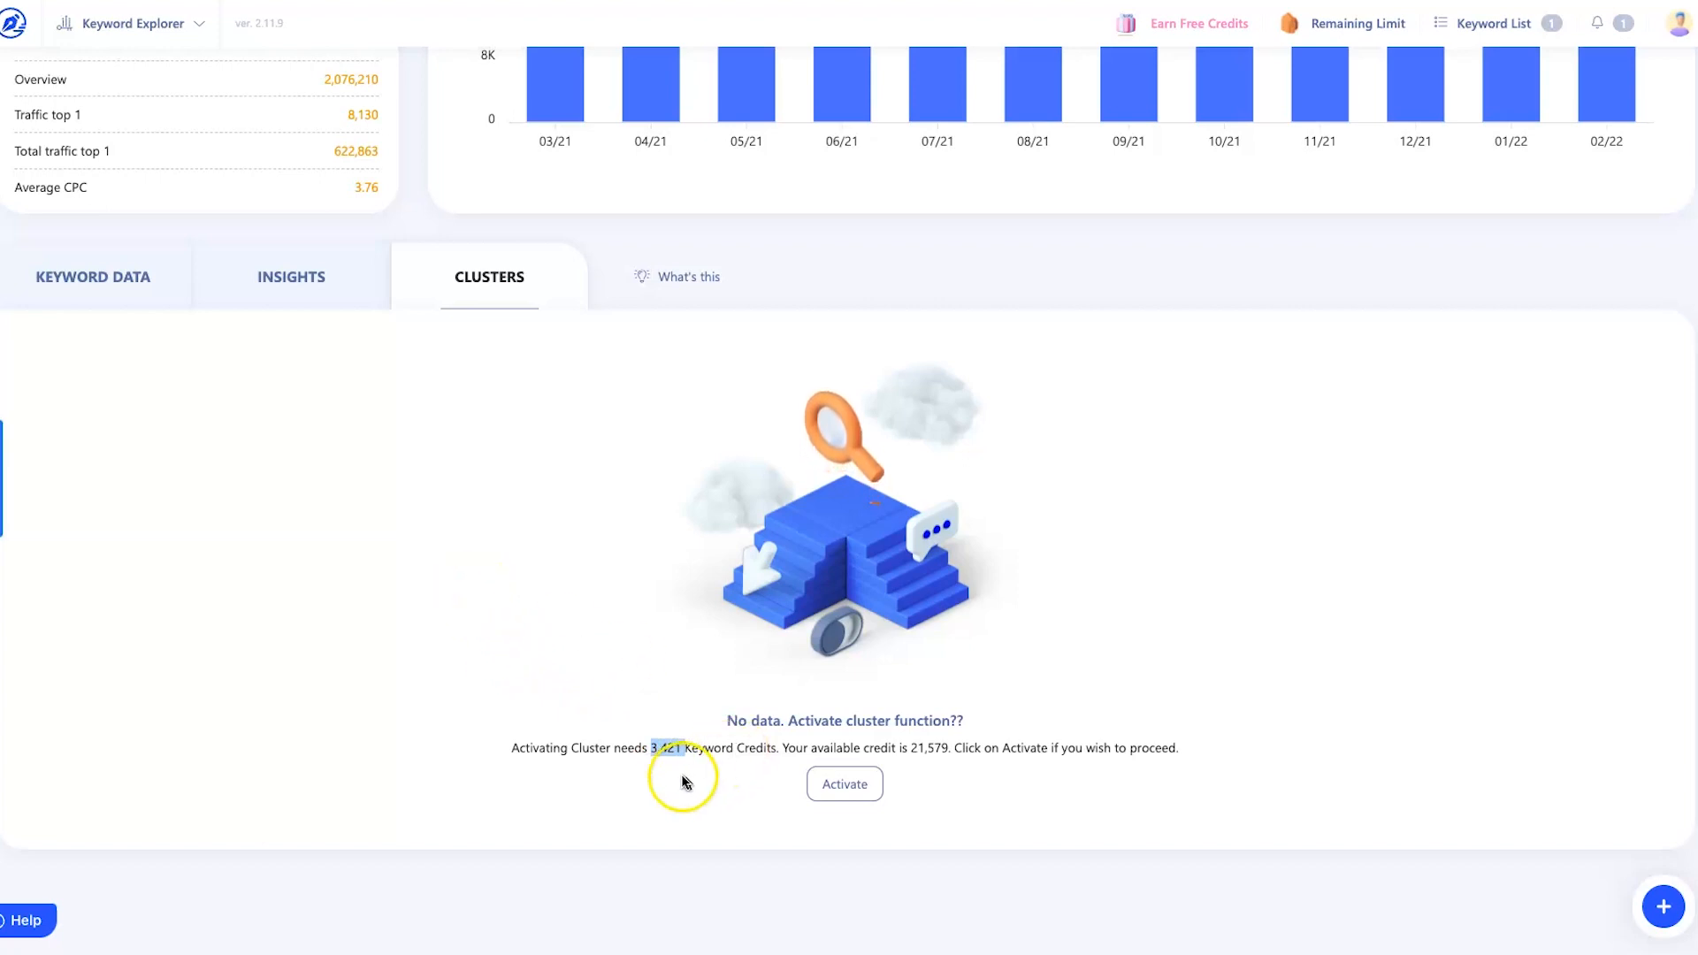
left_click(107, 292)
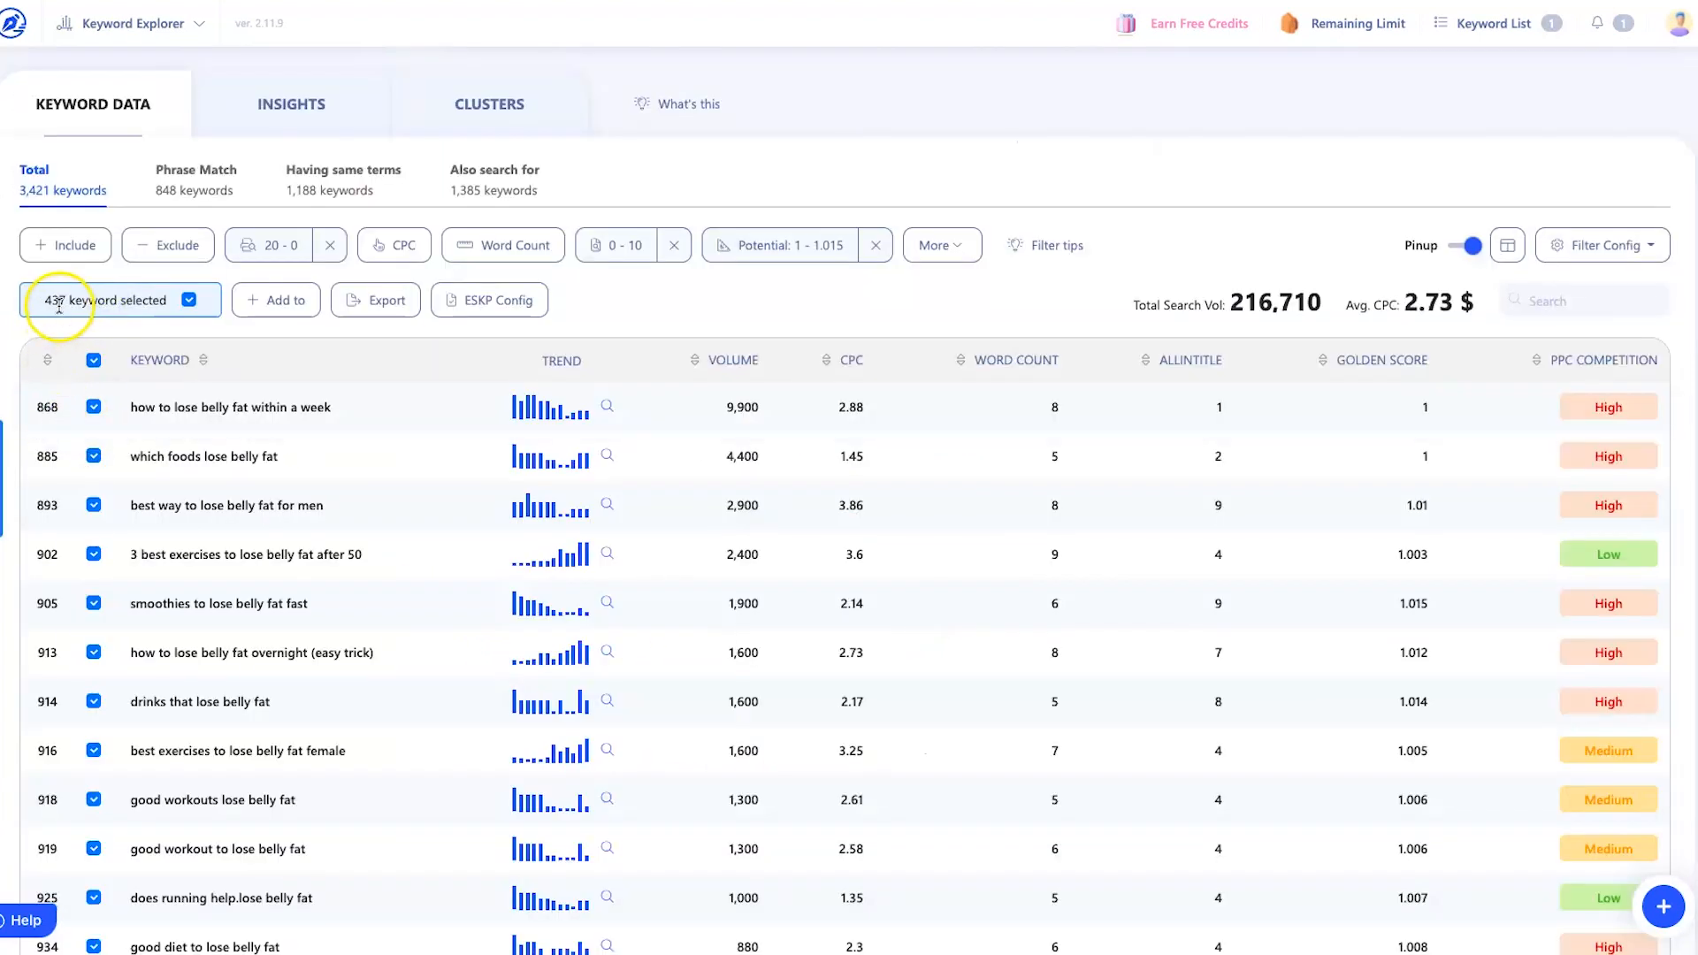
left_click(447, 113)
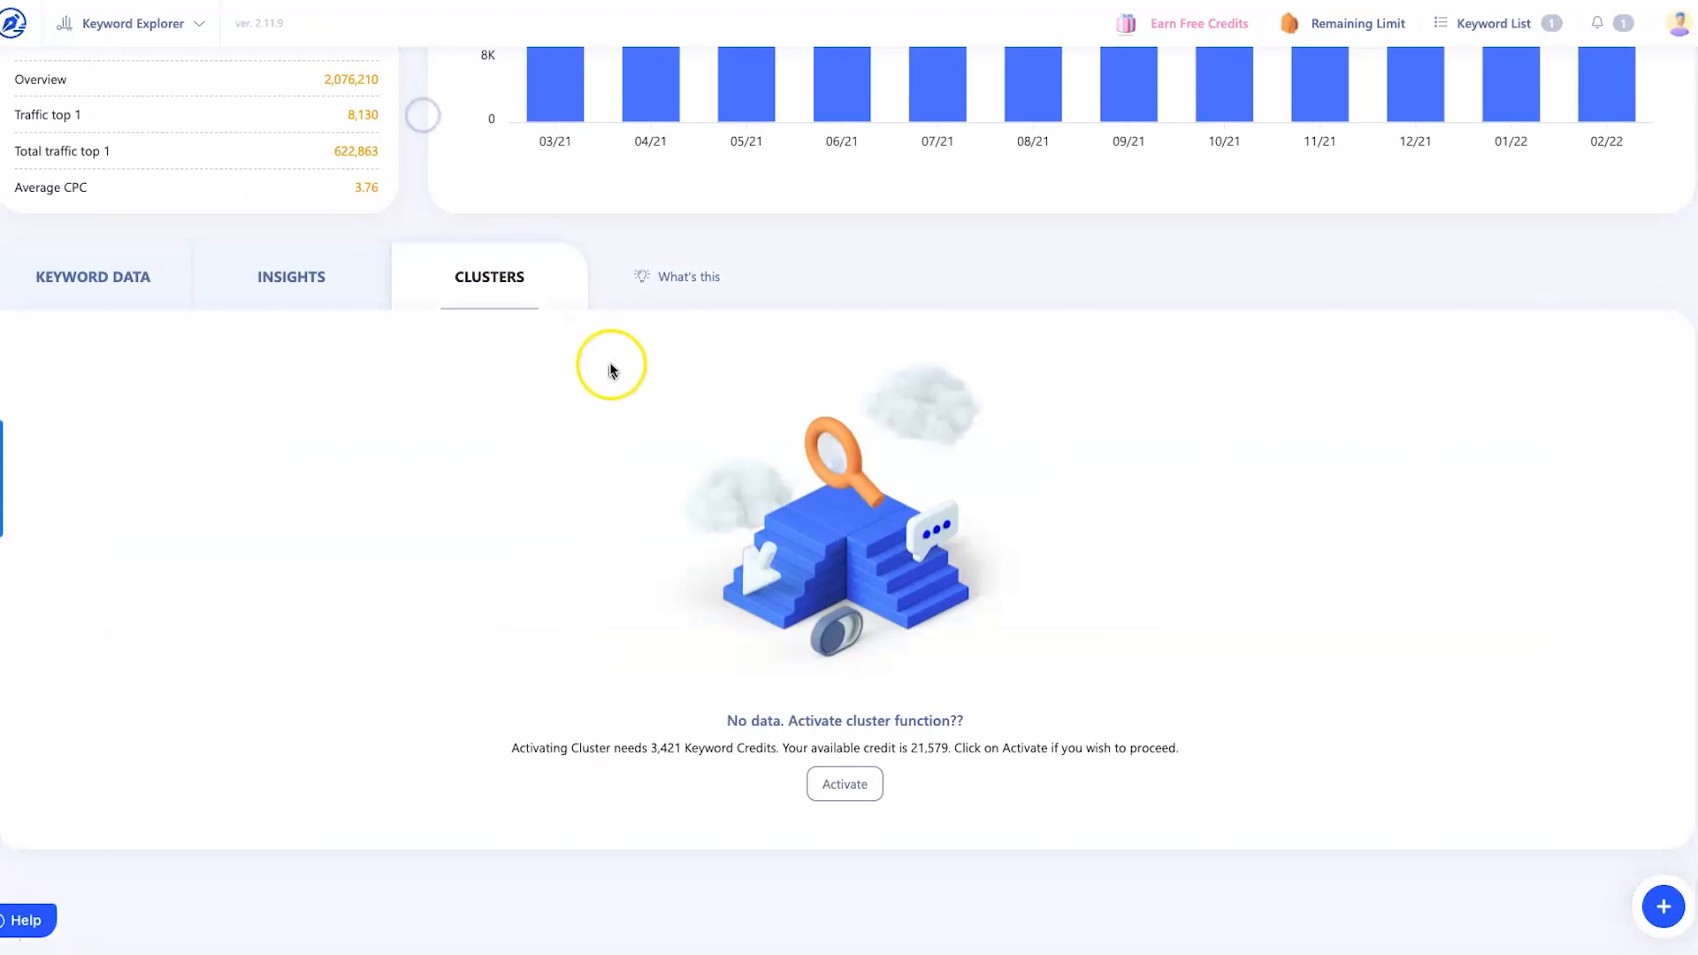
- Switch to Keyword Importer and start a new import project named "lose belly fat" for United States and English
left_click(151, 28)
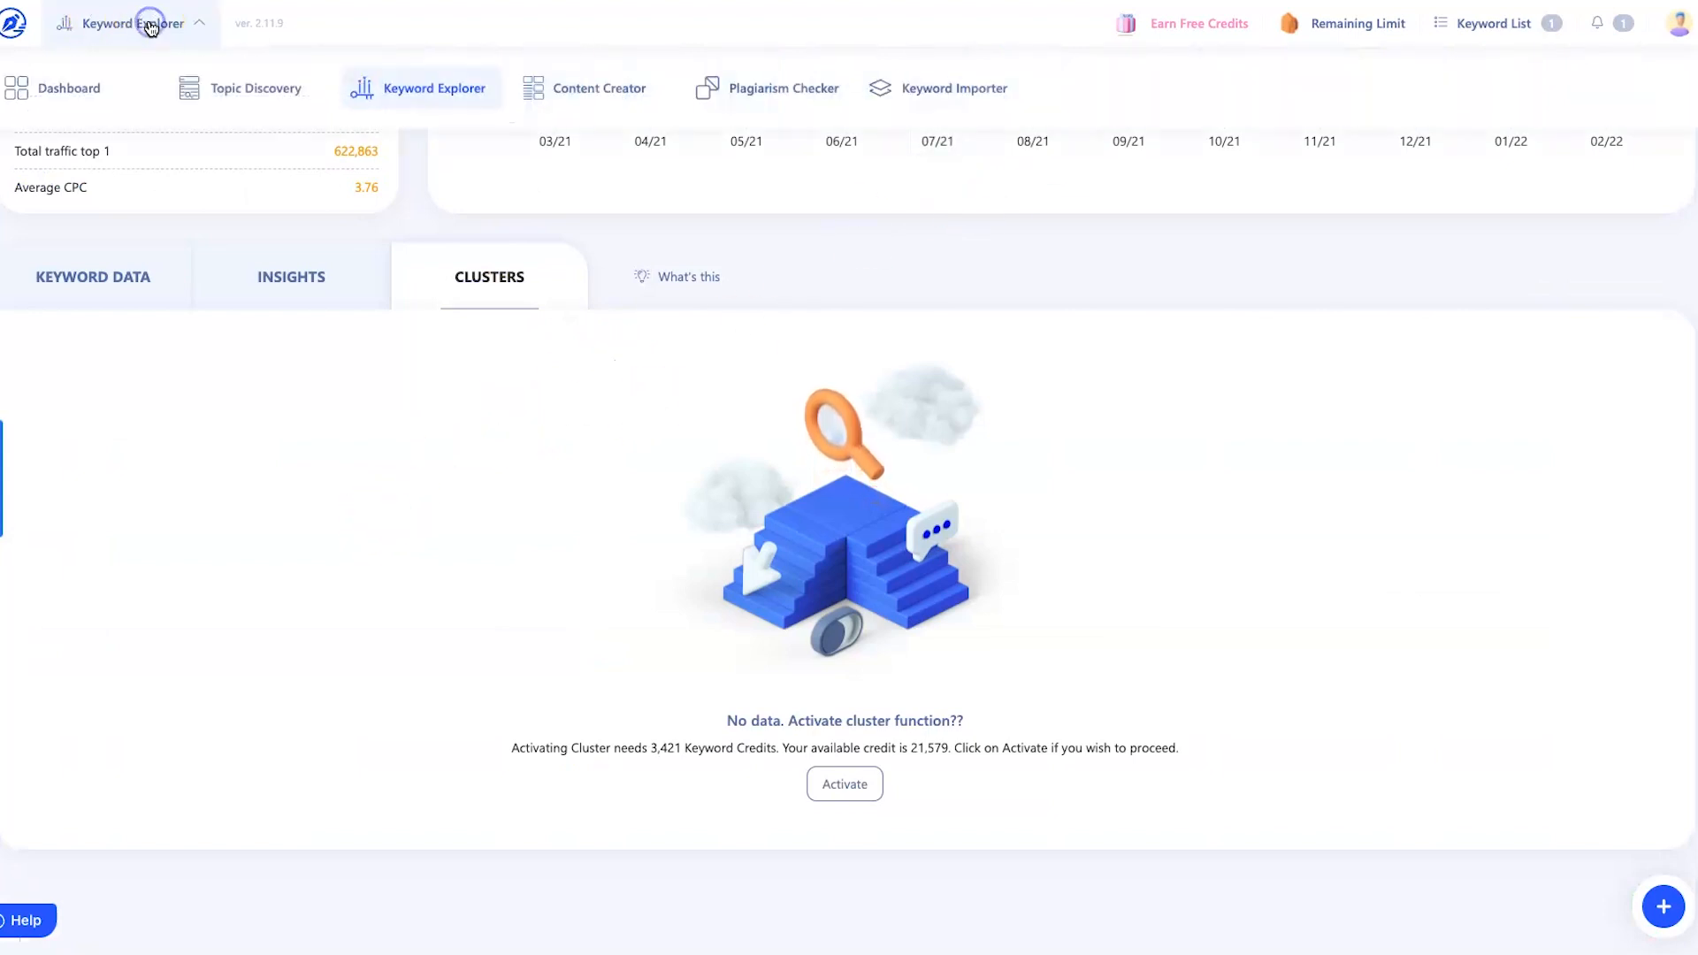
left_click(938, 89)
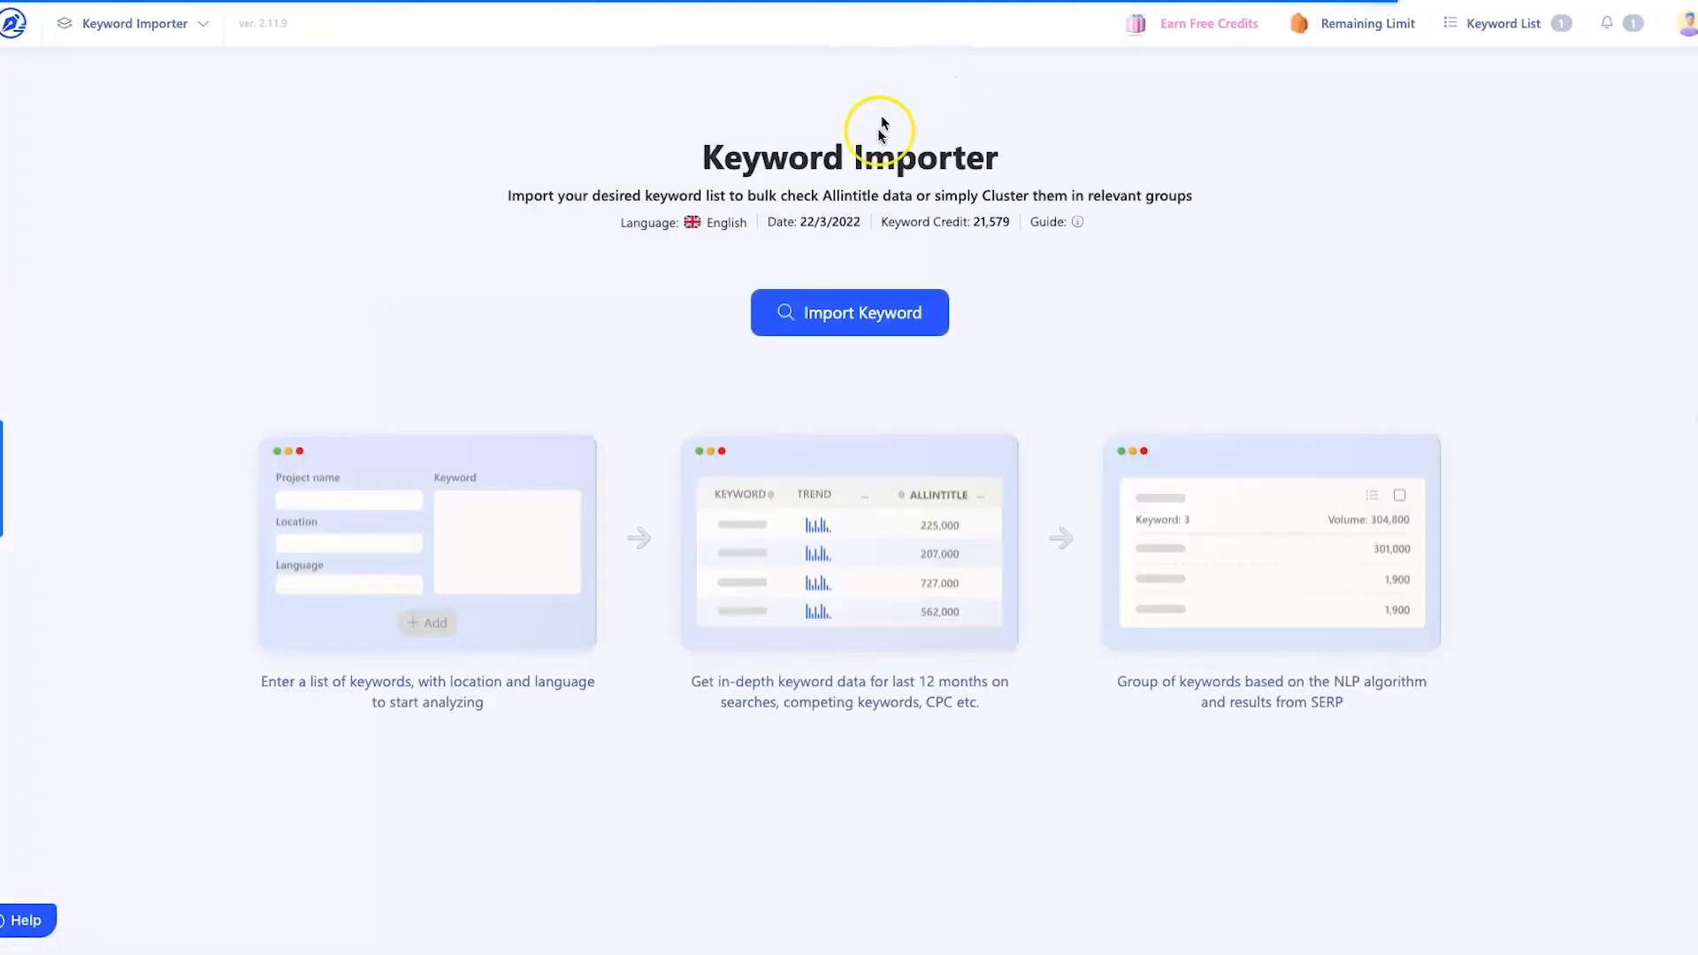
left_click(820, 326)
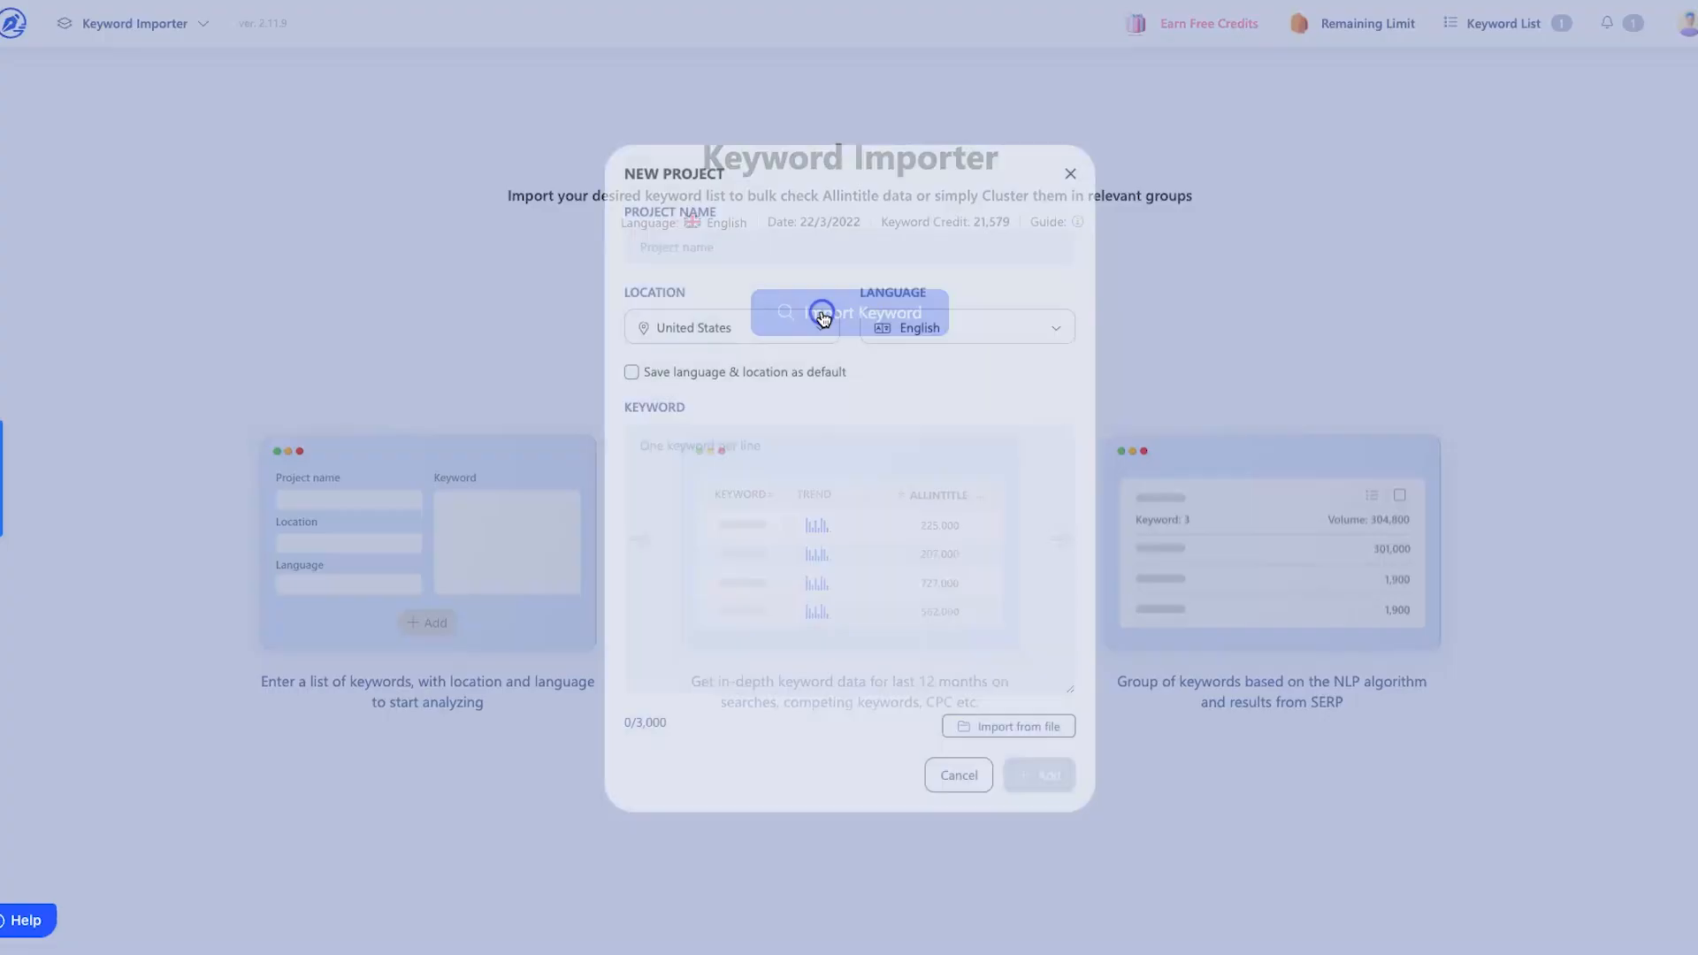
left_click(701, 250)
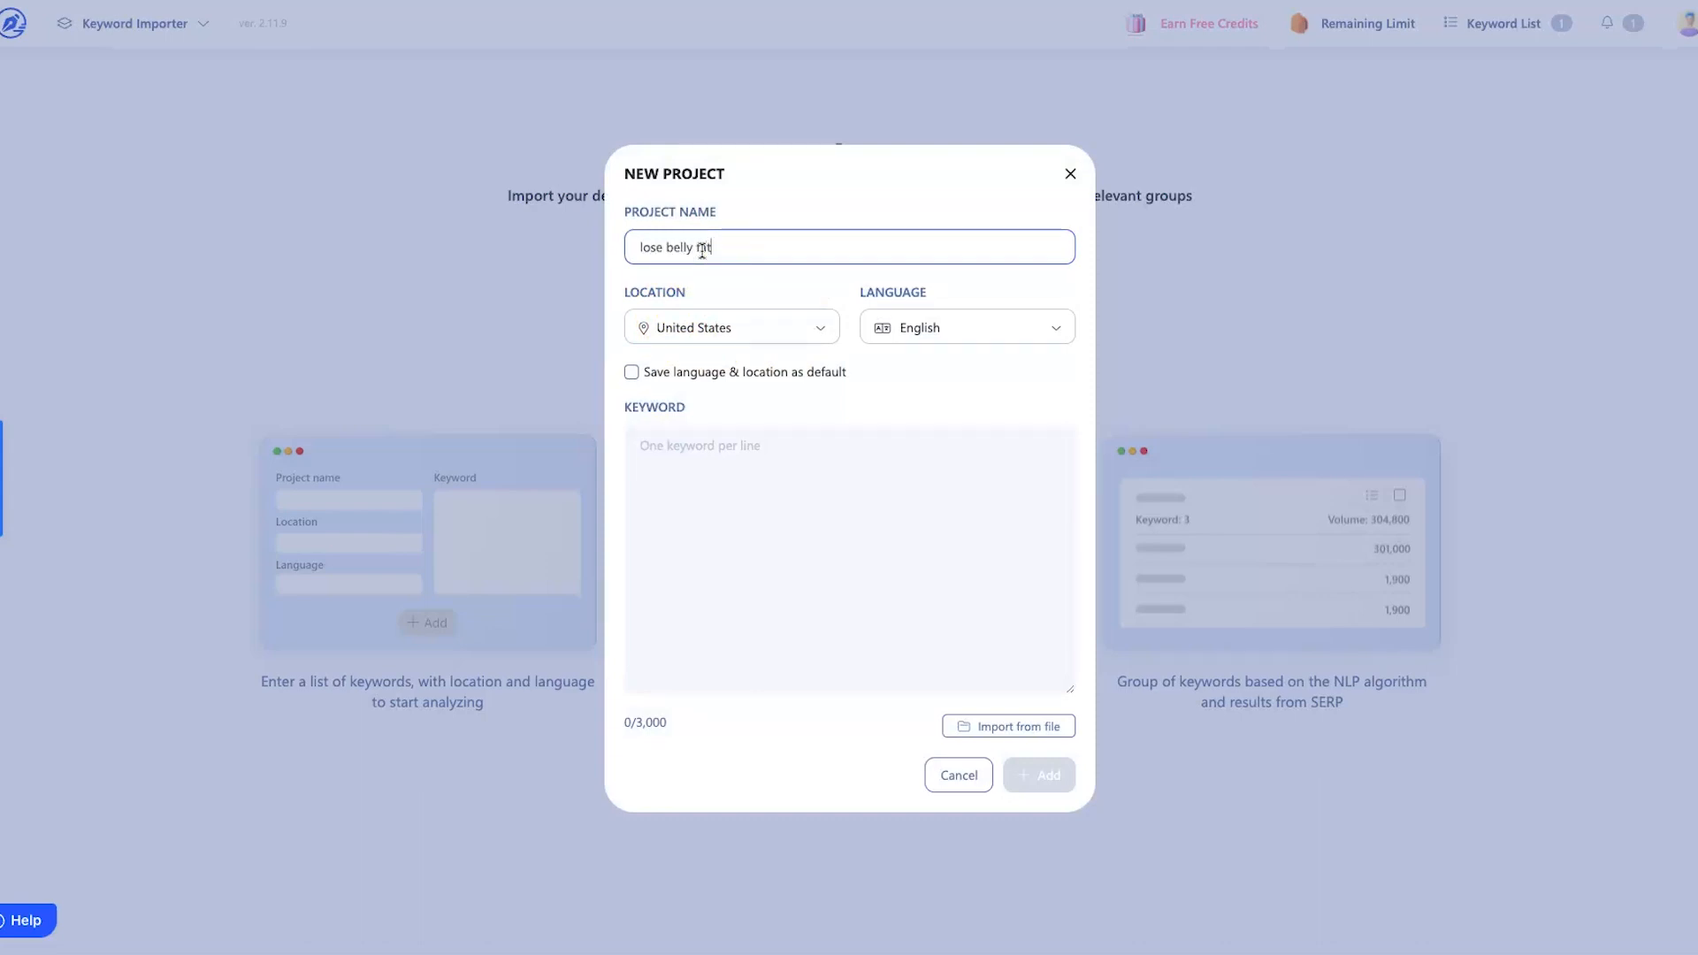
- Import the keywords from the saved "lose belly fat" list and add the project
left_click(994, 728)
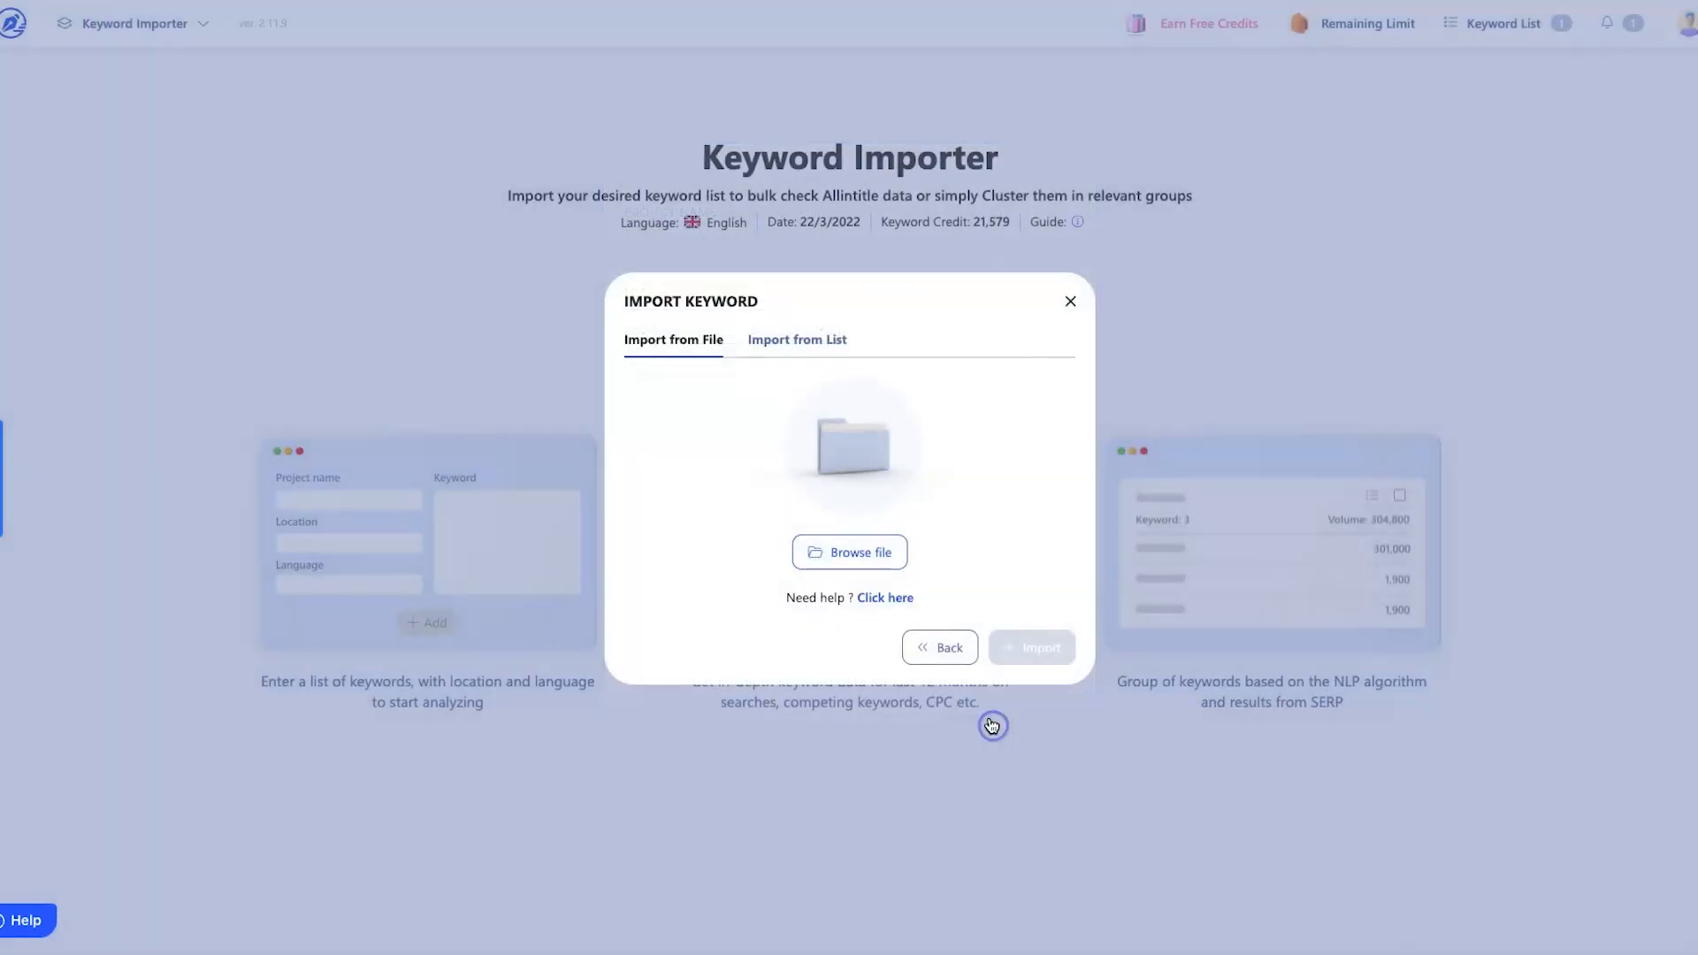
left_click(812, 345)
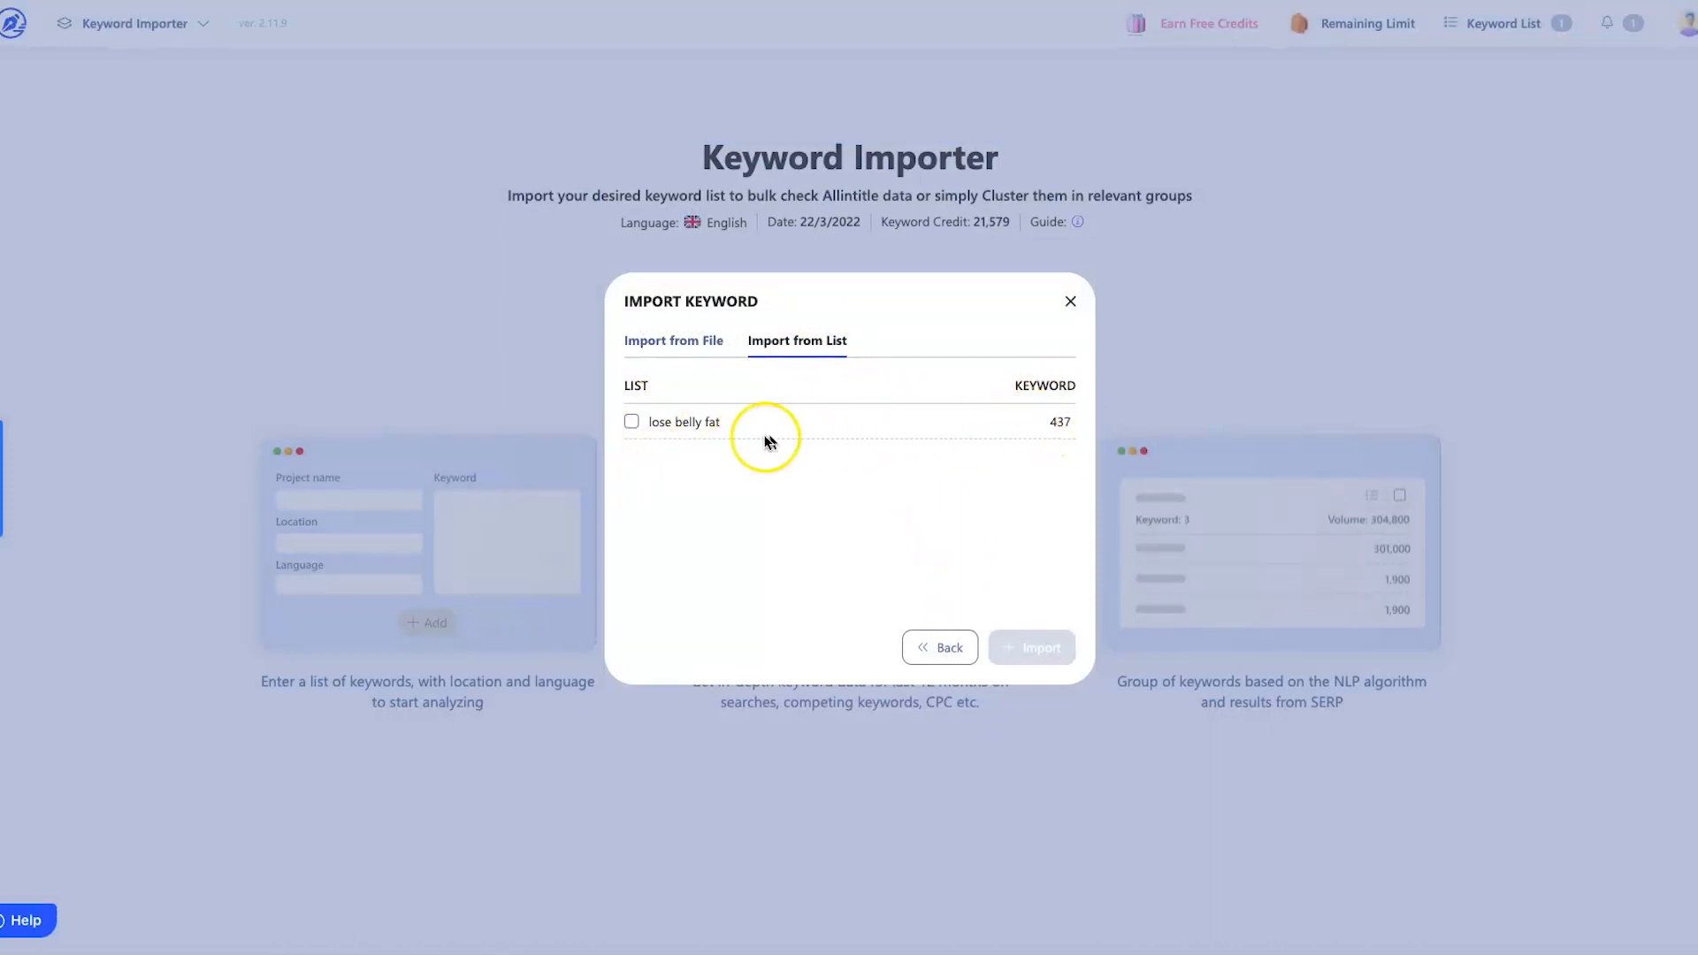
left_click(631, 422)
left_click(1037, 648)
scroll(878, 580, "down", 10)
scroll(878, 580, "up", 10)
left_click(1049, 783)
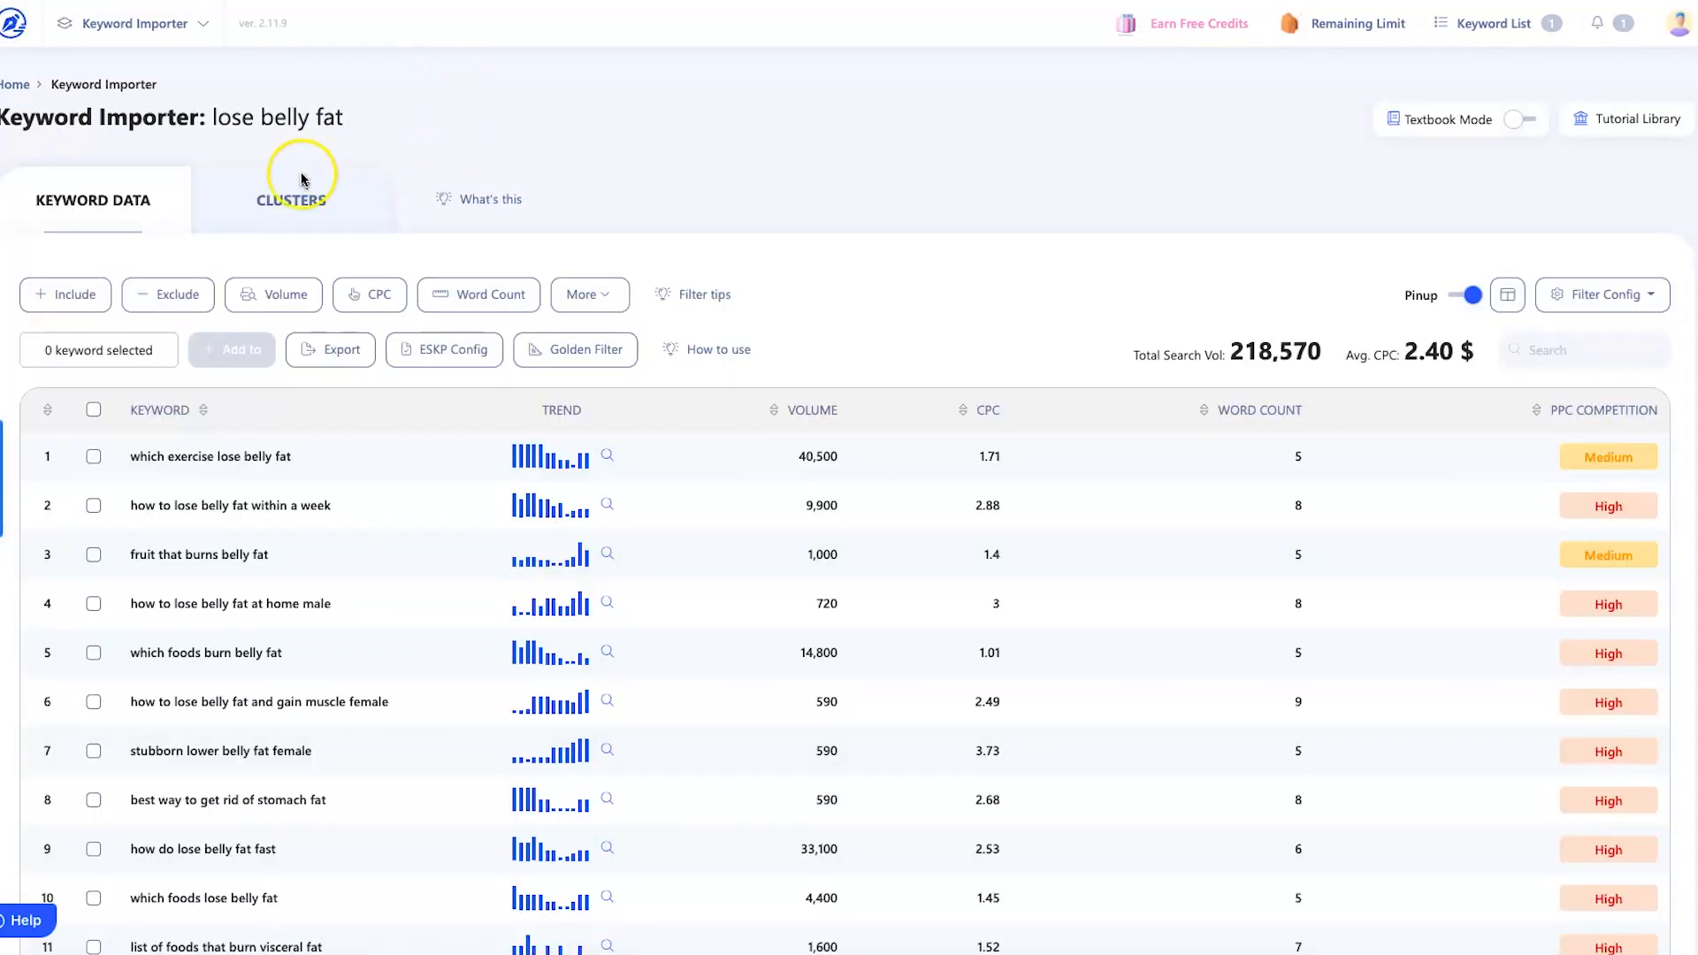
- Activate clustering for the imported keywords and export the clusters as a CSV file named KeywordData
left_click(301, 206)
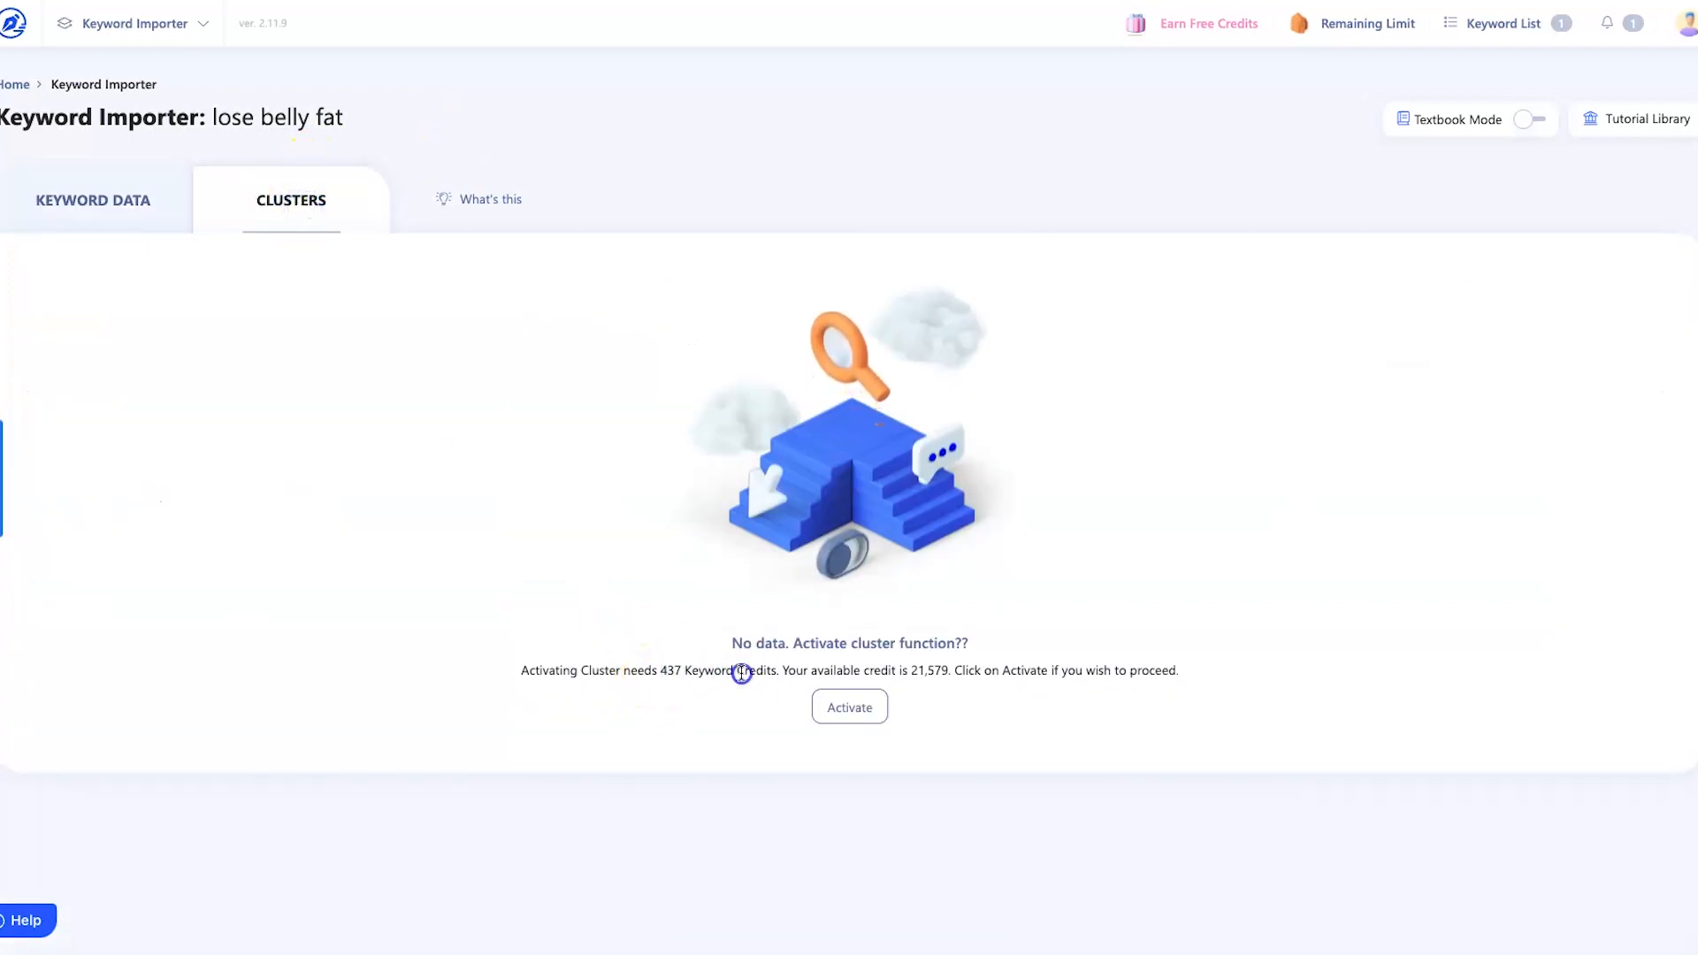
left_click(844, 710)
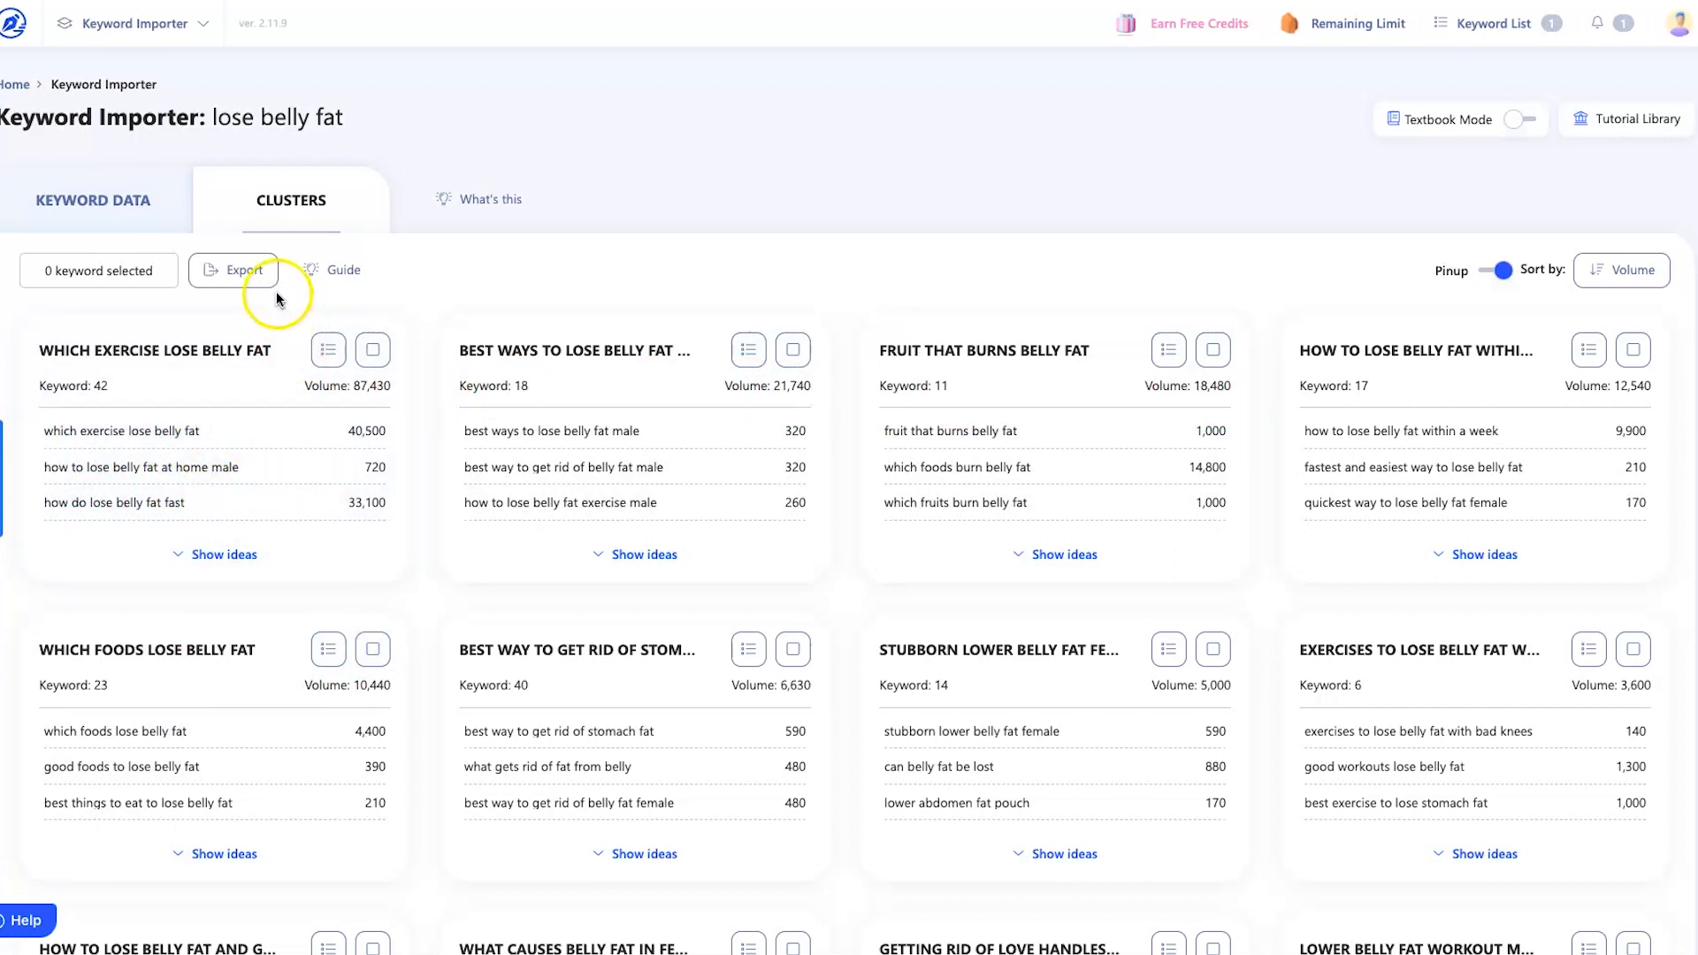
left_click(239, 274)
left_click(252, 378)
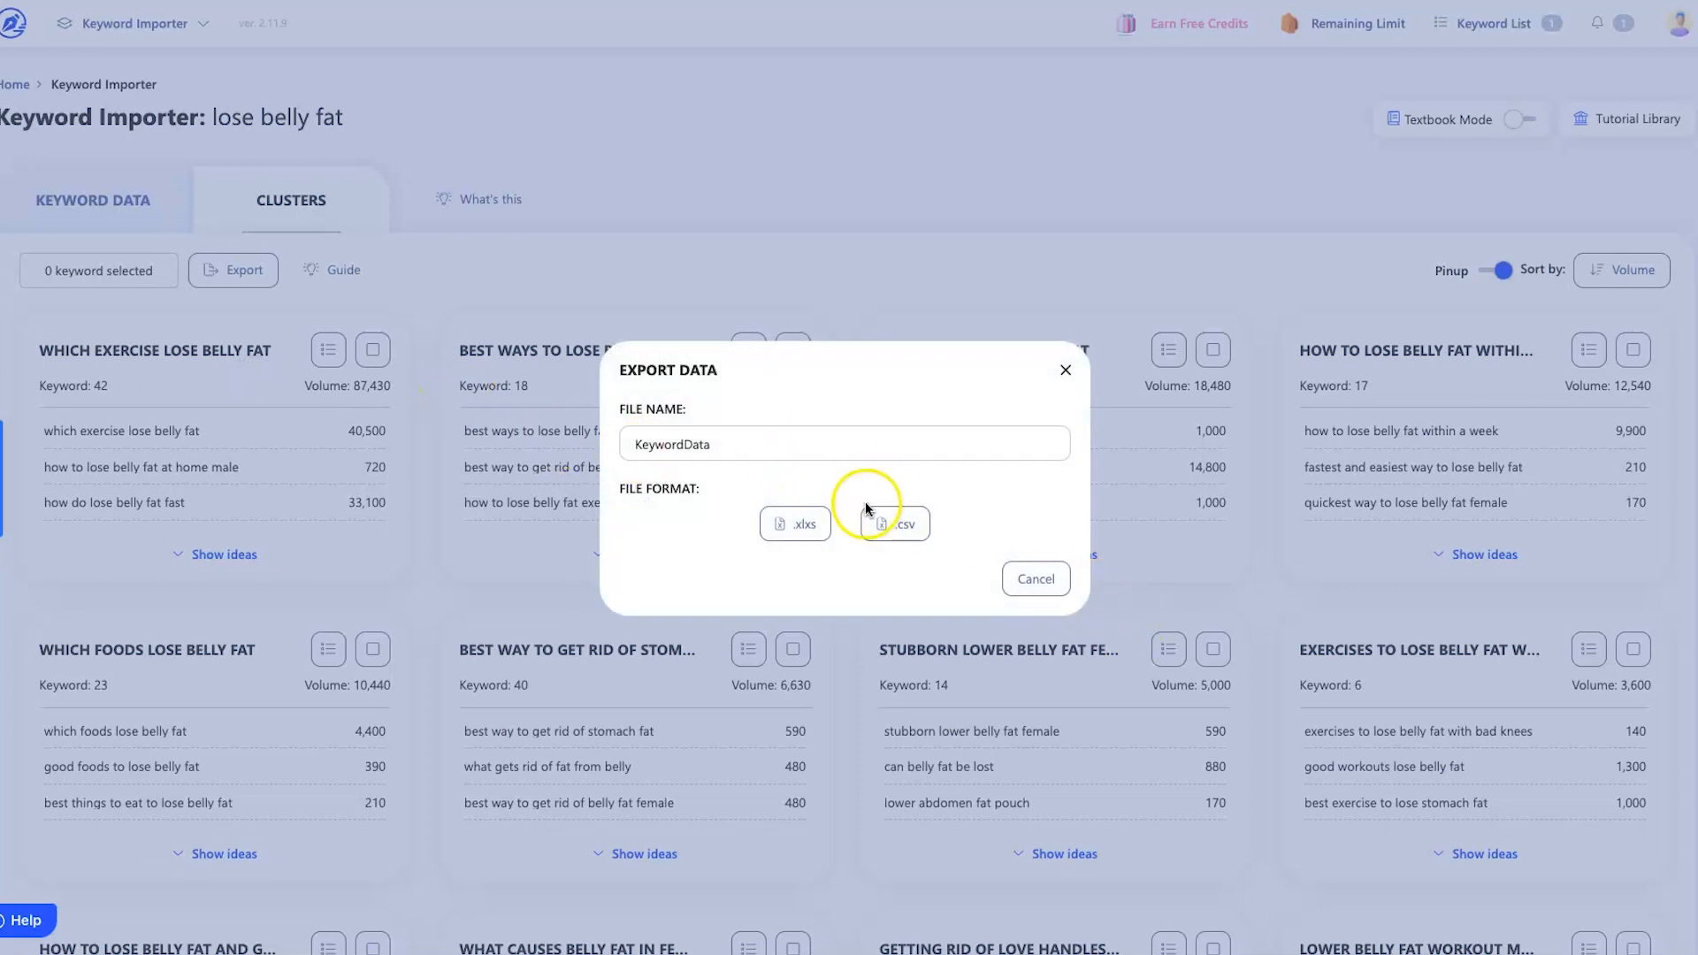
left_click(877, 521)
- Open the exported KeywordData file in Excel and auto-fit the Cluster and Keywords columns to their contents
left_click(97, 928)
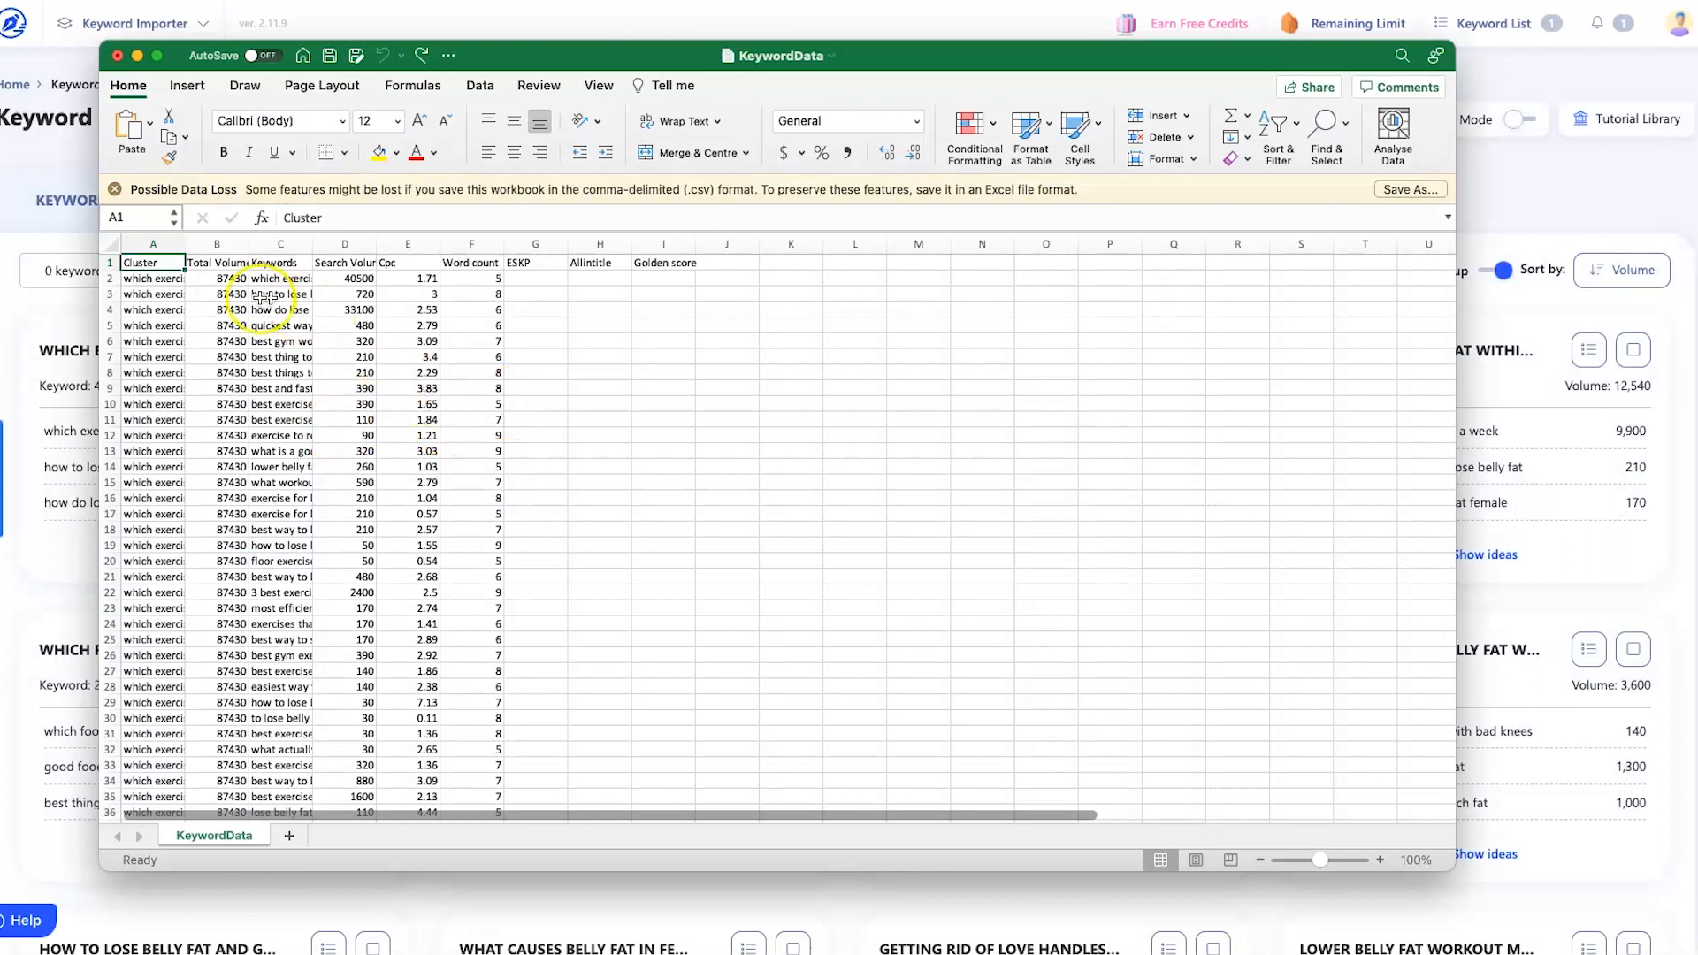
double_click(185, 244)
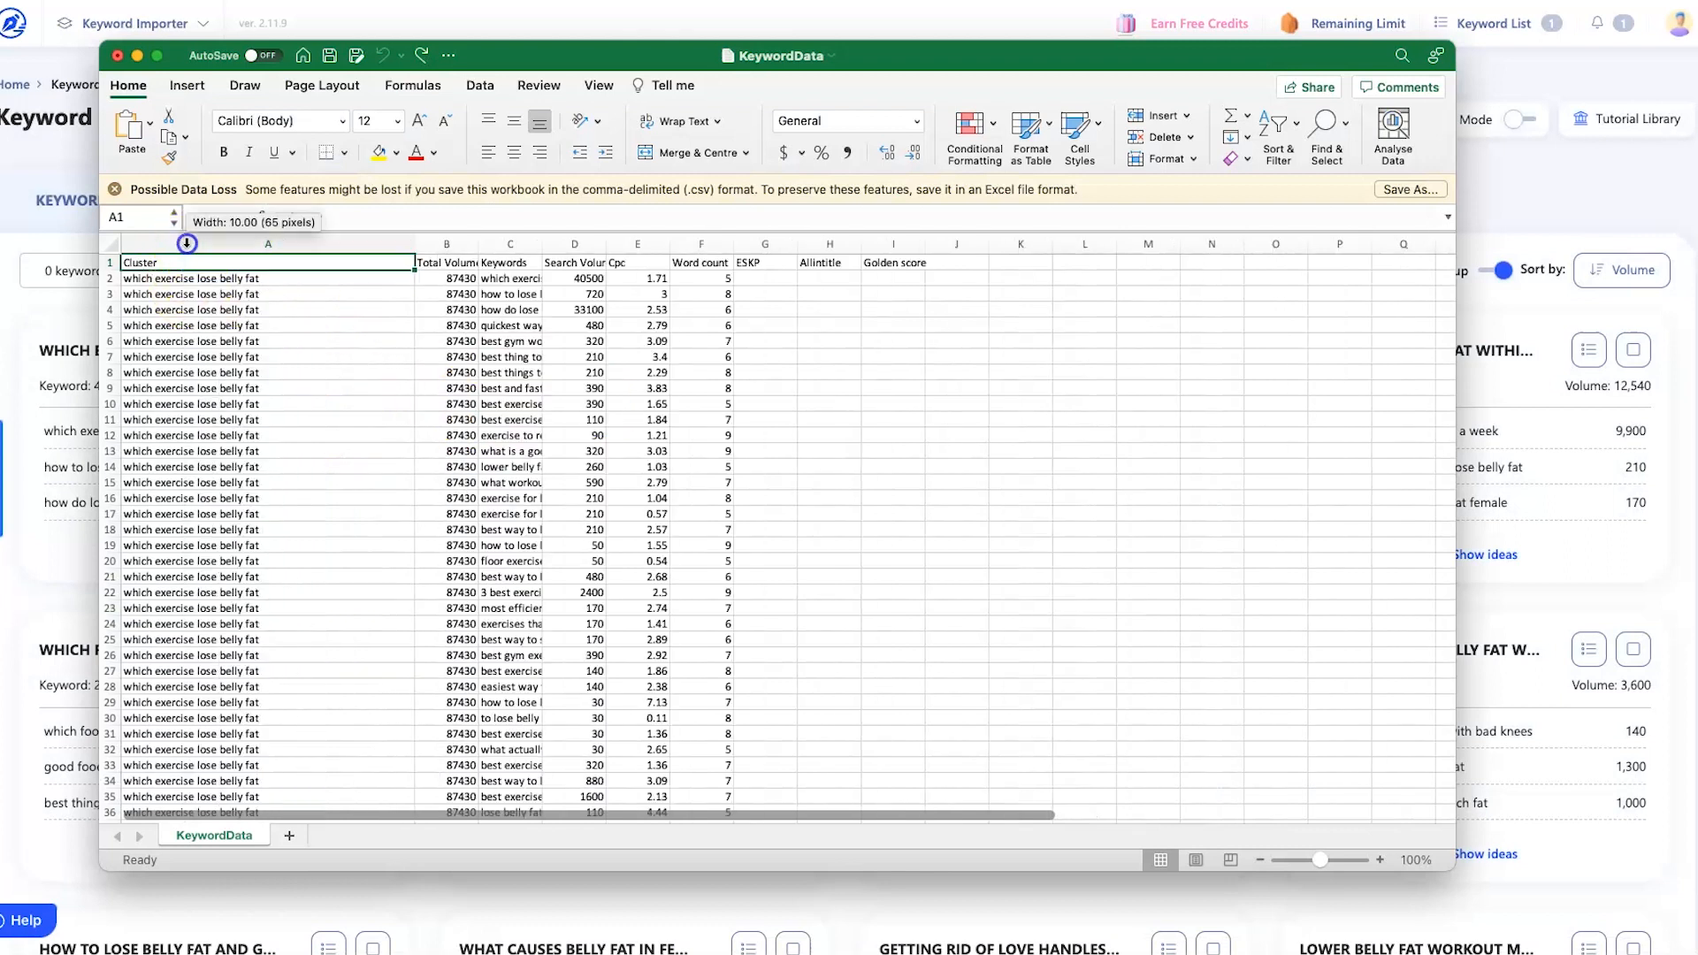
double_click(542, 244)
- Examine which rows belong to the "which exercise lose belly fat" cluster and where the next cluster begins
scroll(217, 548, "down", 2)
scroll(203, 583, "up", 2)
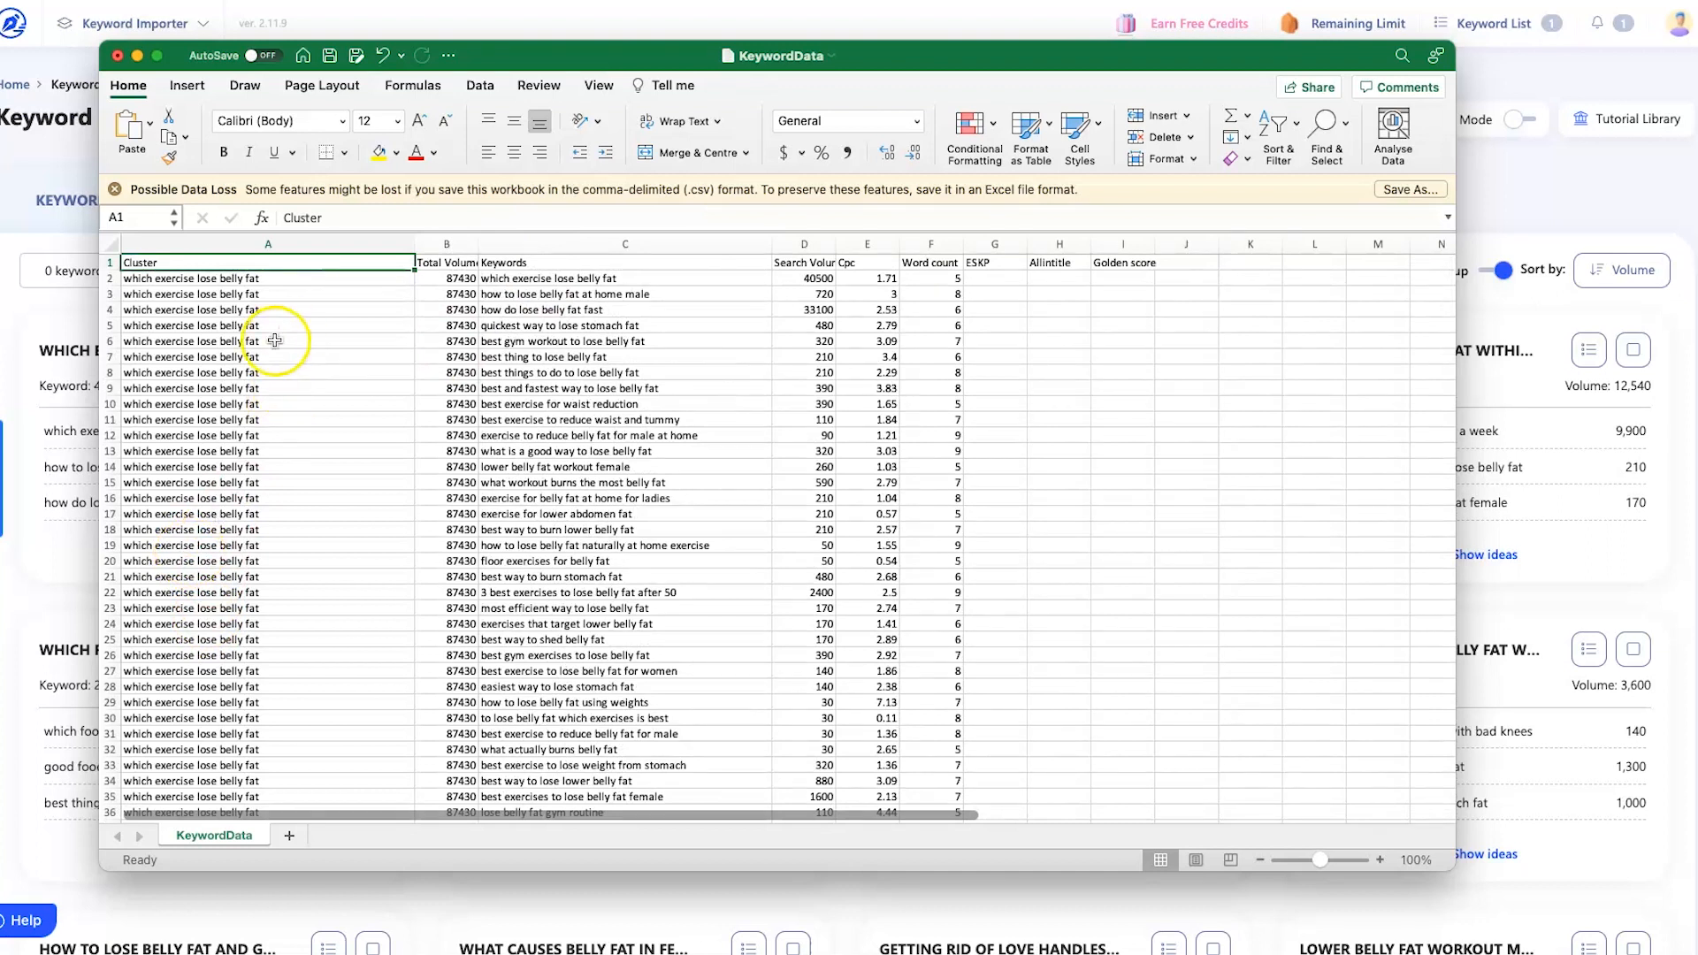
scroll(272, 540, "down", 3)
scroll(272, 542, "down", 2)
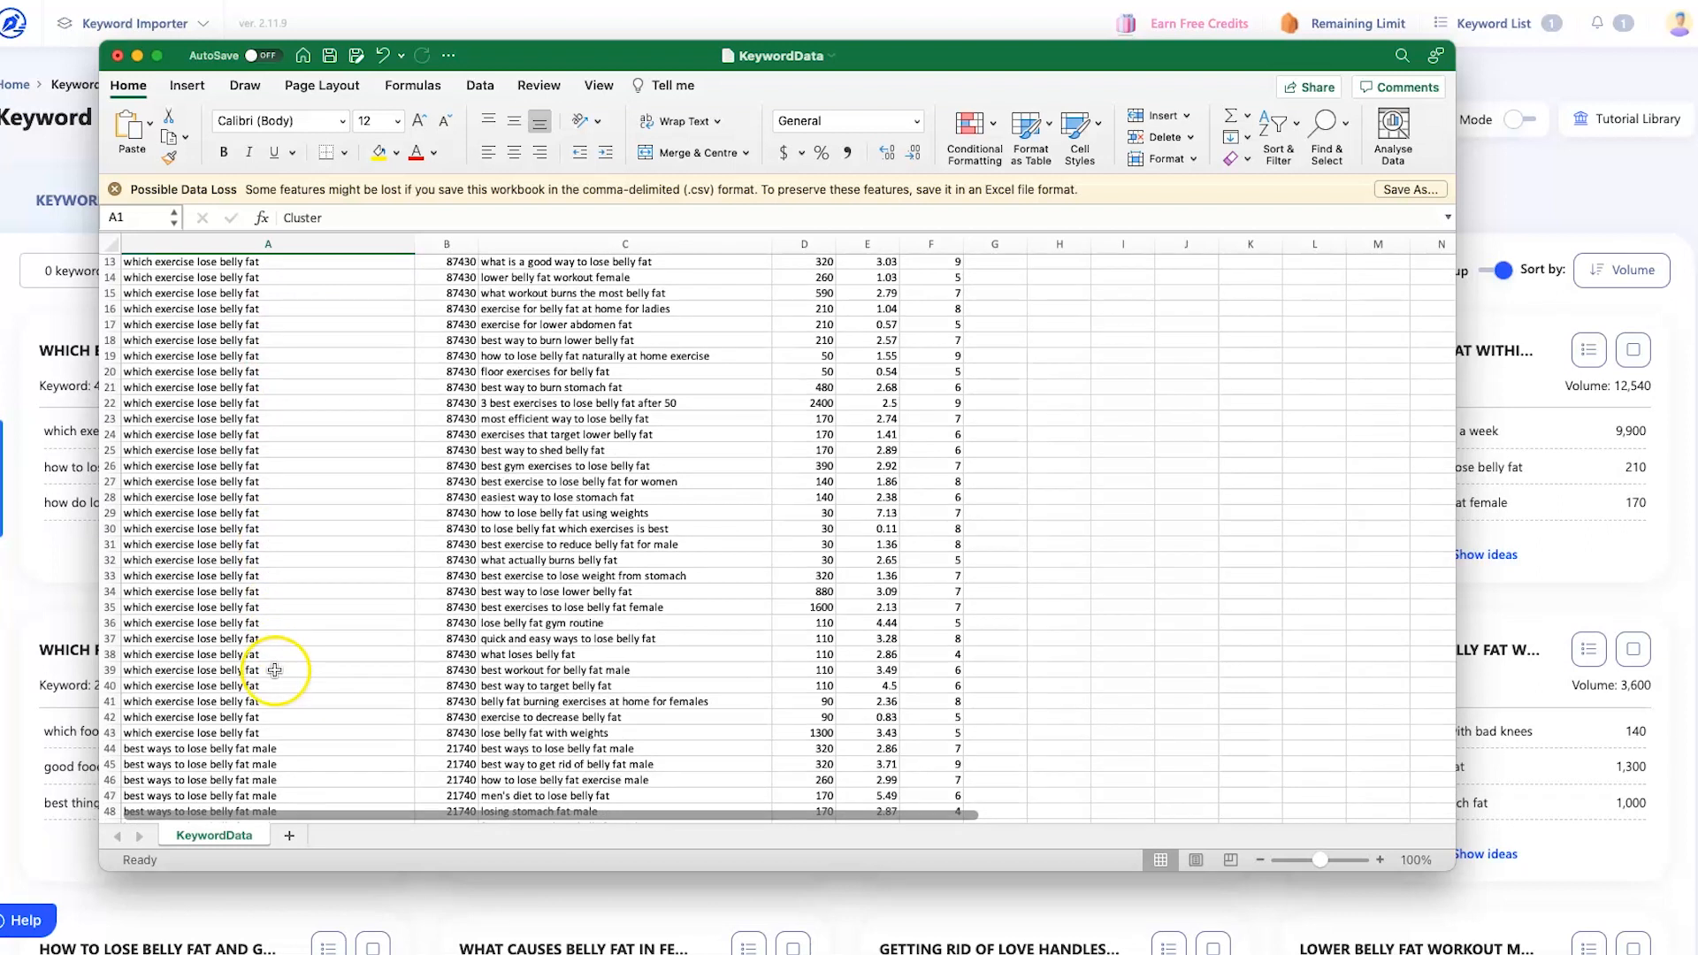
left_click(288, 717)
left_click(288, 733)
scroll(292, 733, "down", 3)
scroll(448, 656, "up", 5)
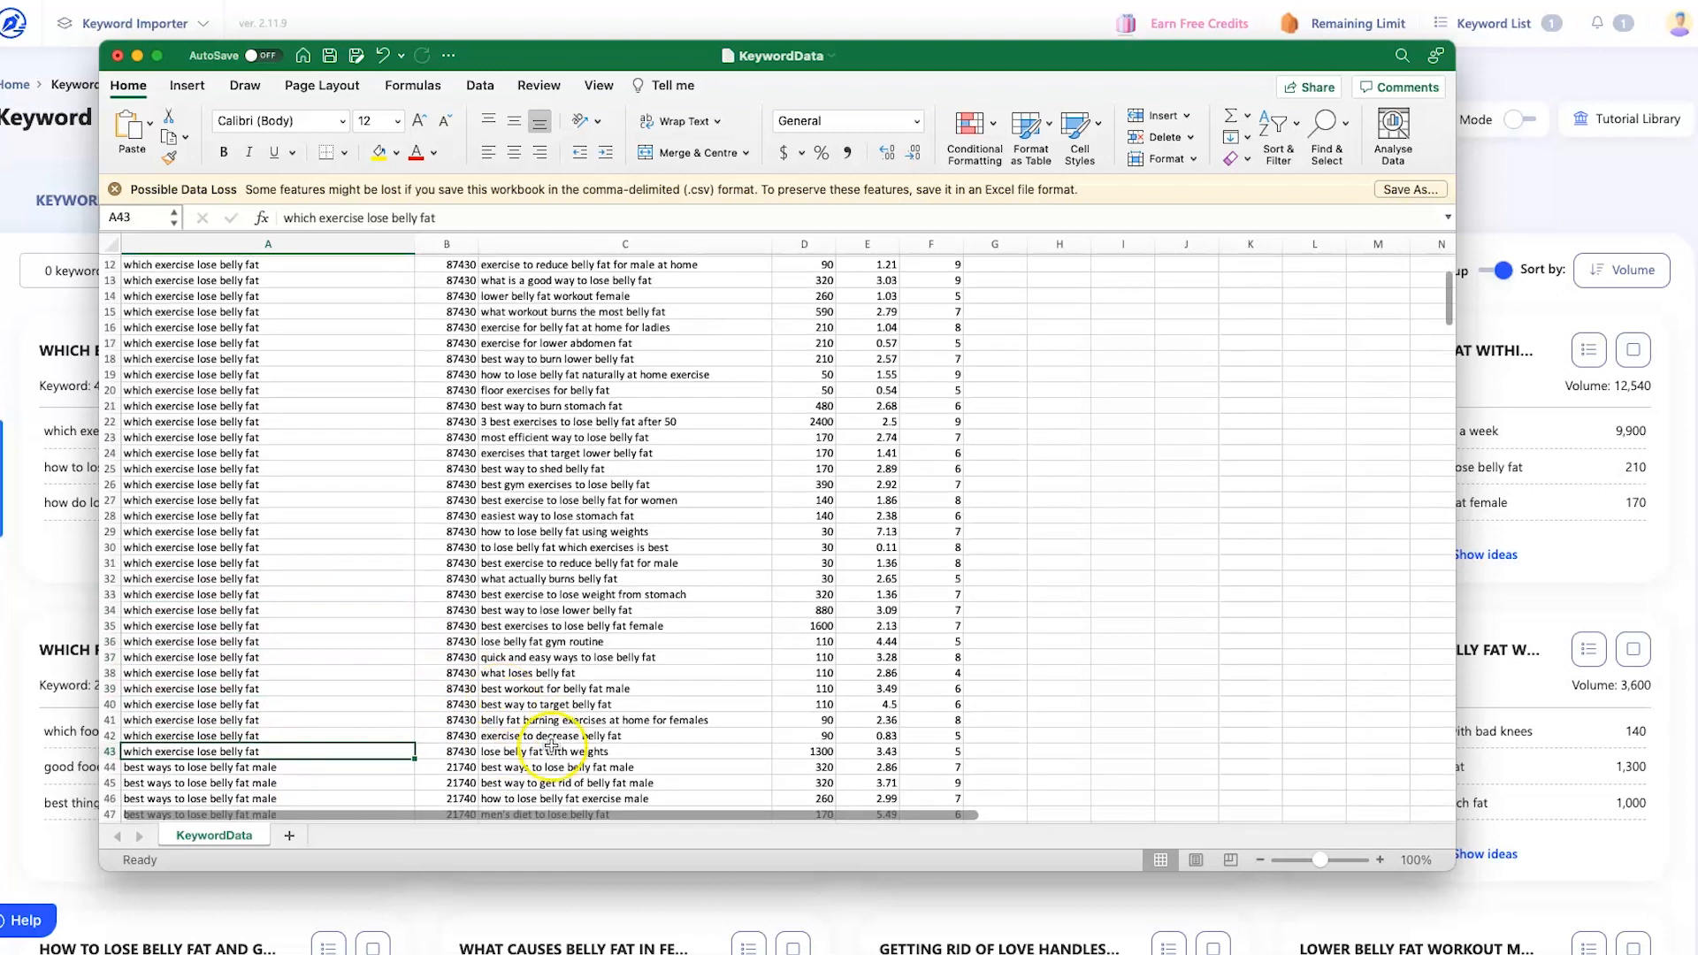
left_click_drag(547, 746, 534, 425)
left_click(243, 404)
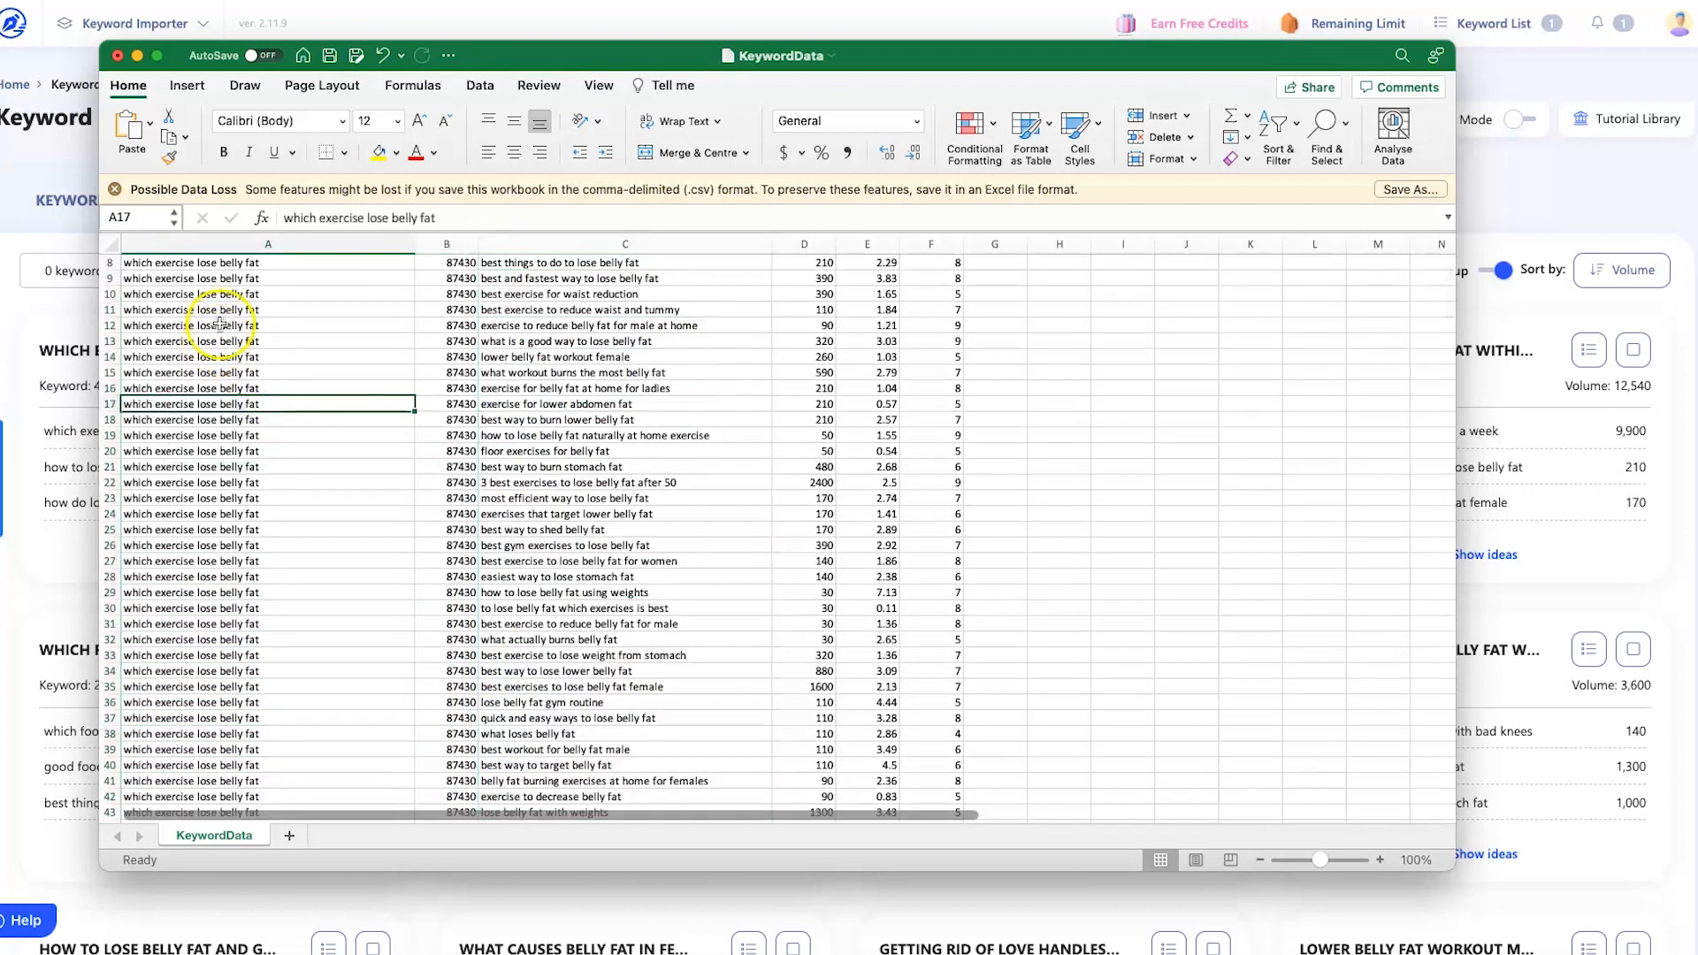
- Inspect individual keywords within the "which exercise lose belly fat" cluster against the cluster name
left_click(252, 326)
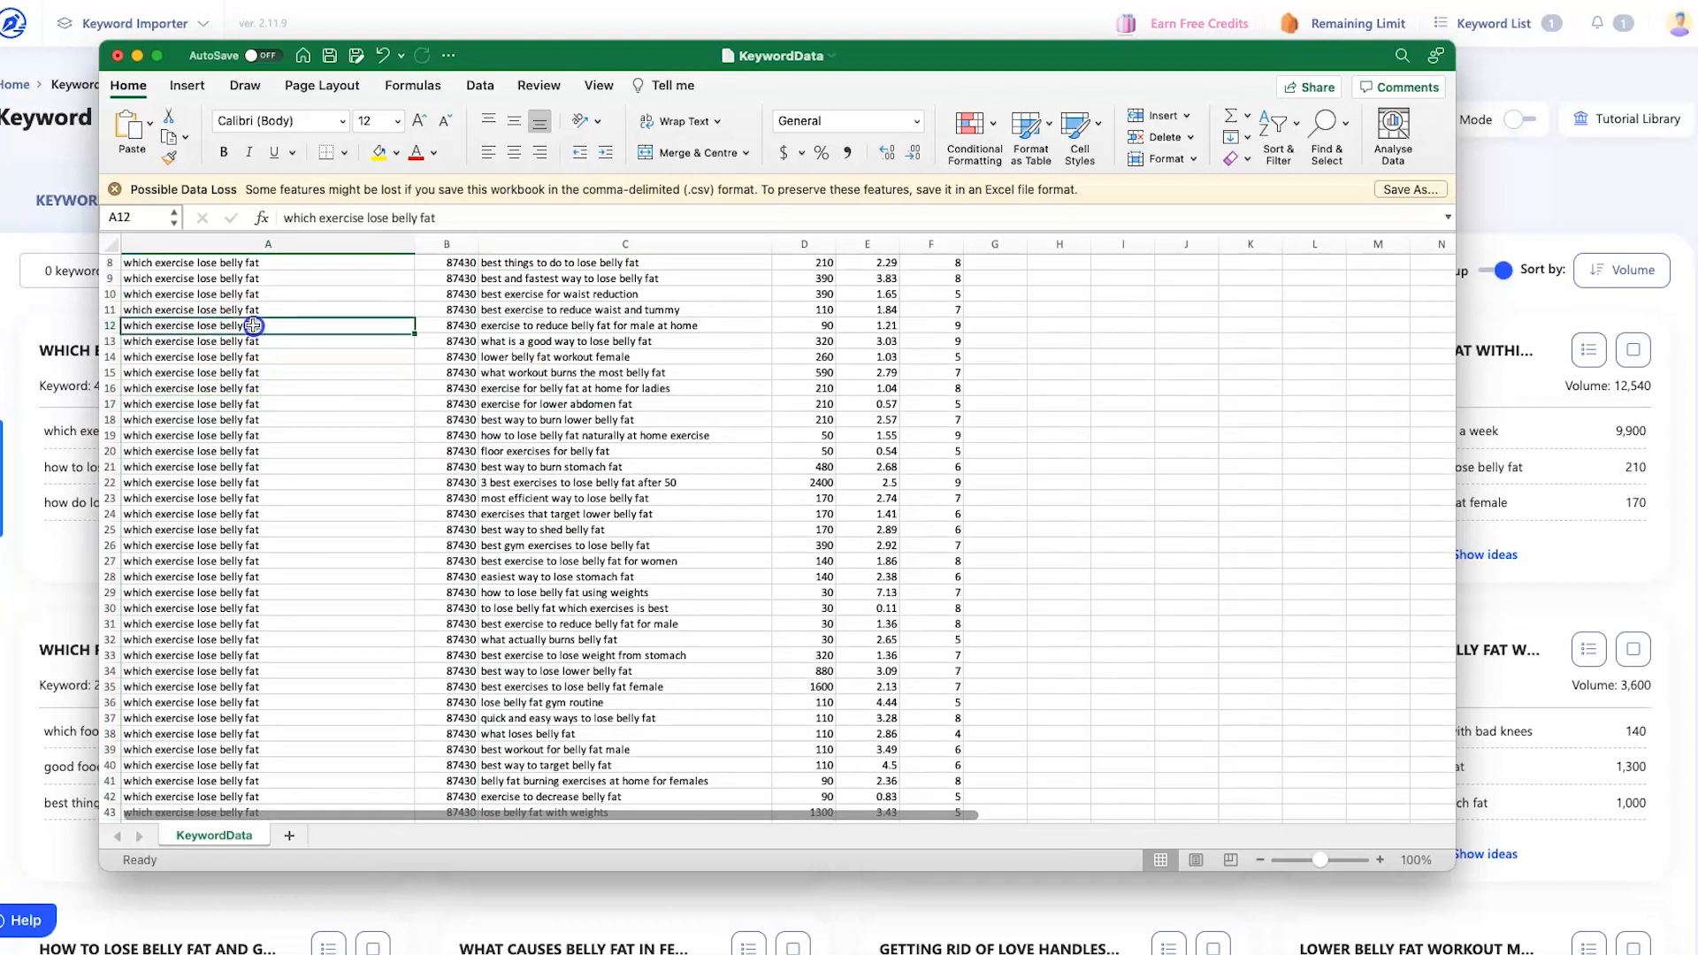
left_click(564, 342)
left_click(565, 389)
left_click(557, 404)
left_click(549, 483)
left_click(550, 529)
left_click(230, 388)
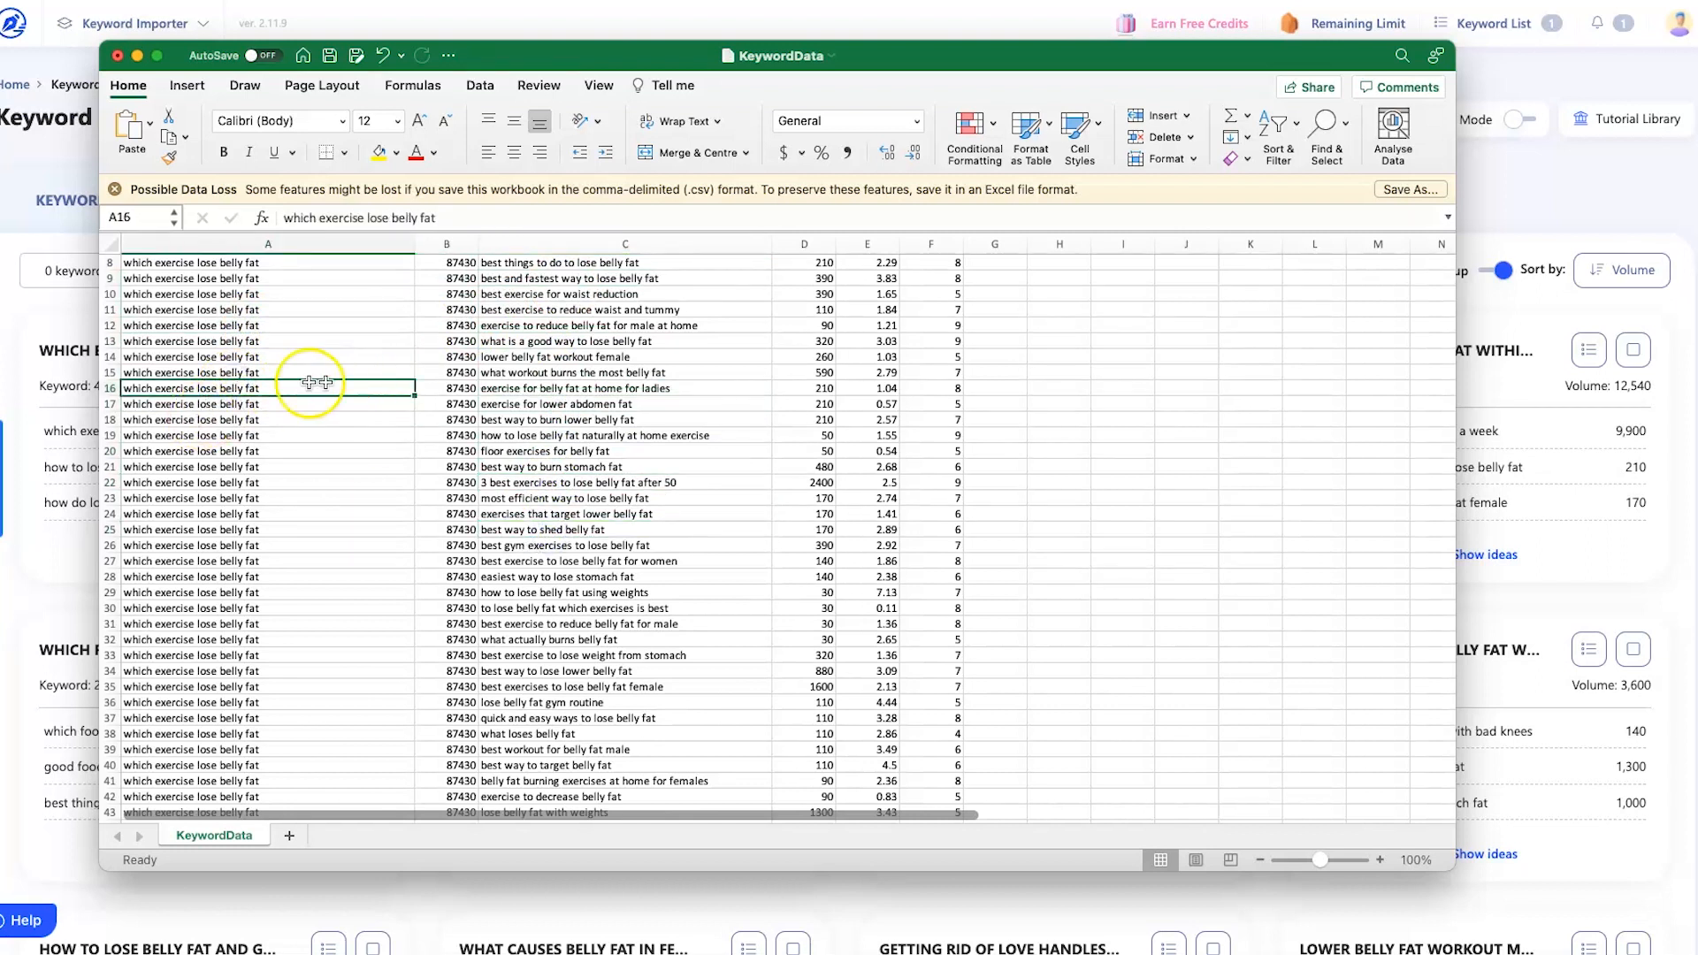
scroll(291, 371, "up", 3)
scroll(279, 369, "up", 1)
left_click(181, 327)
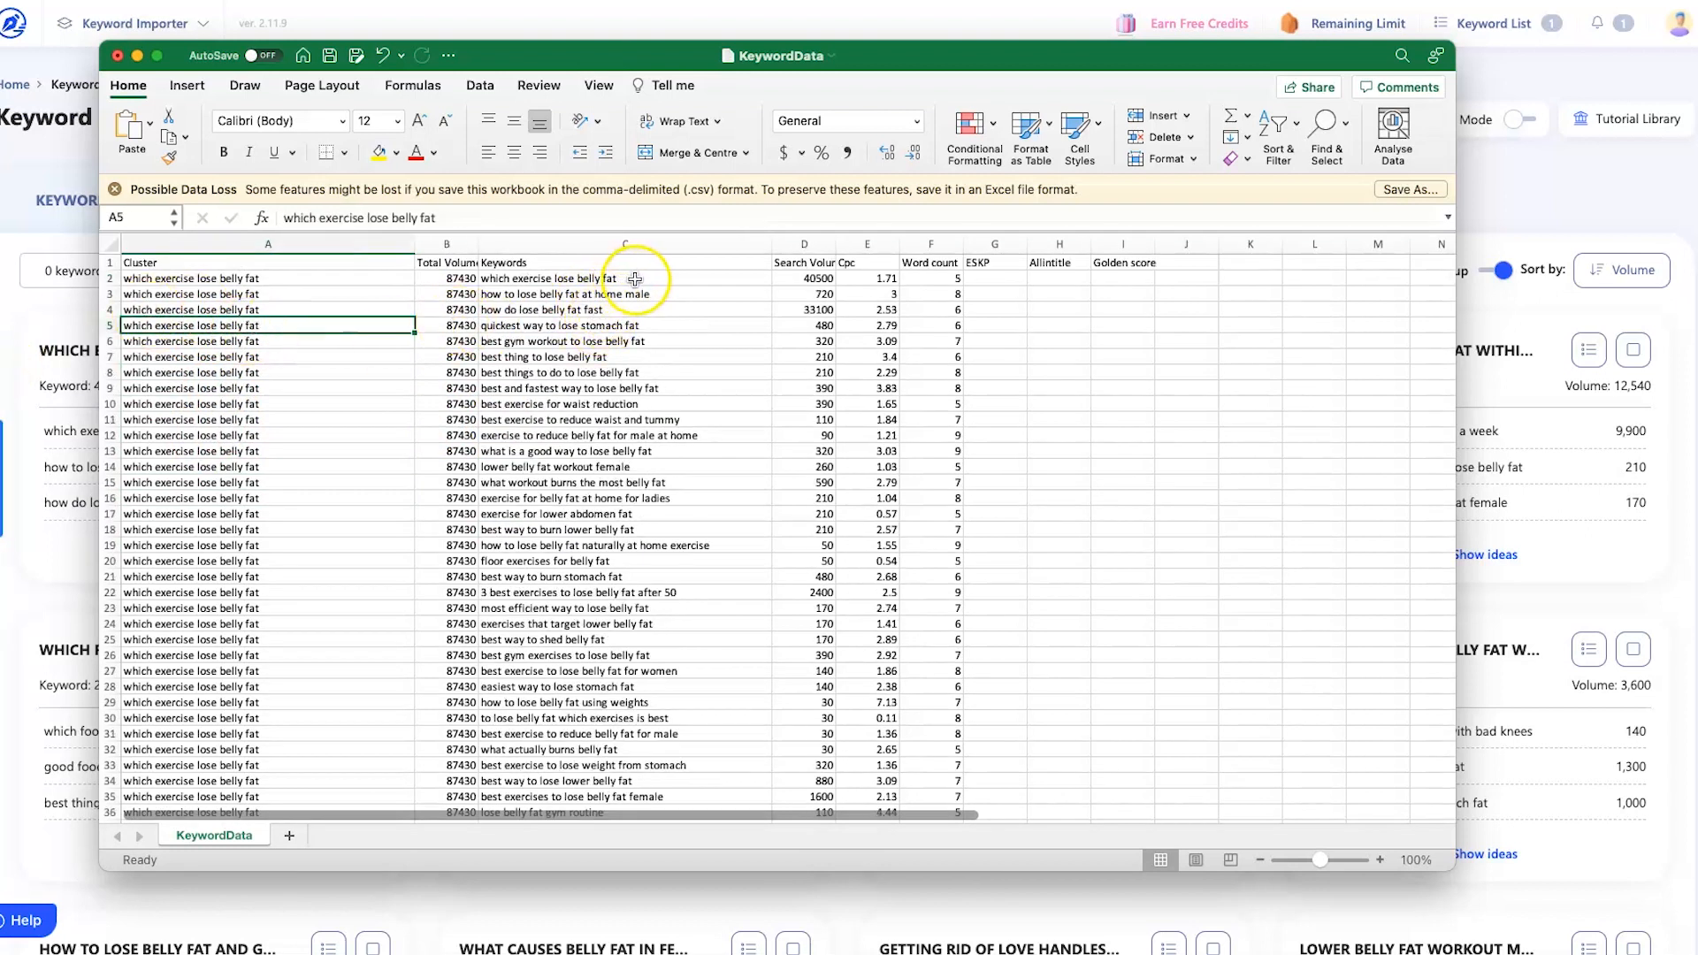
left_click(632, 404)
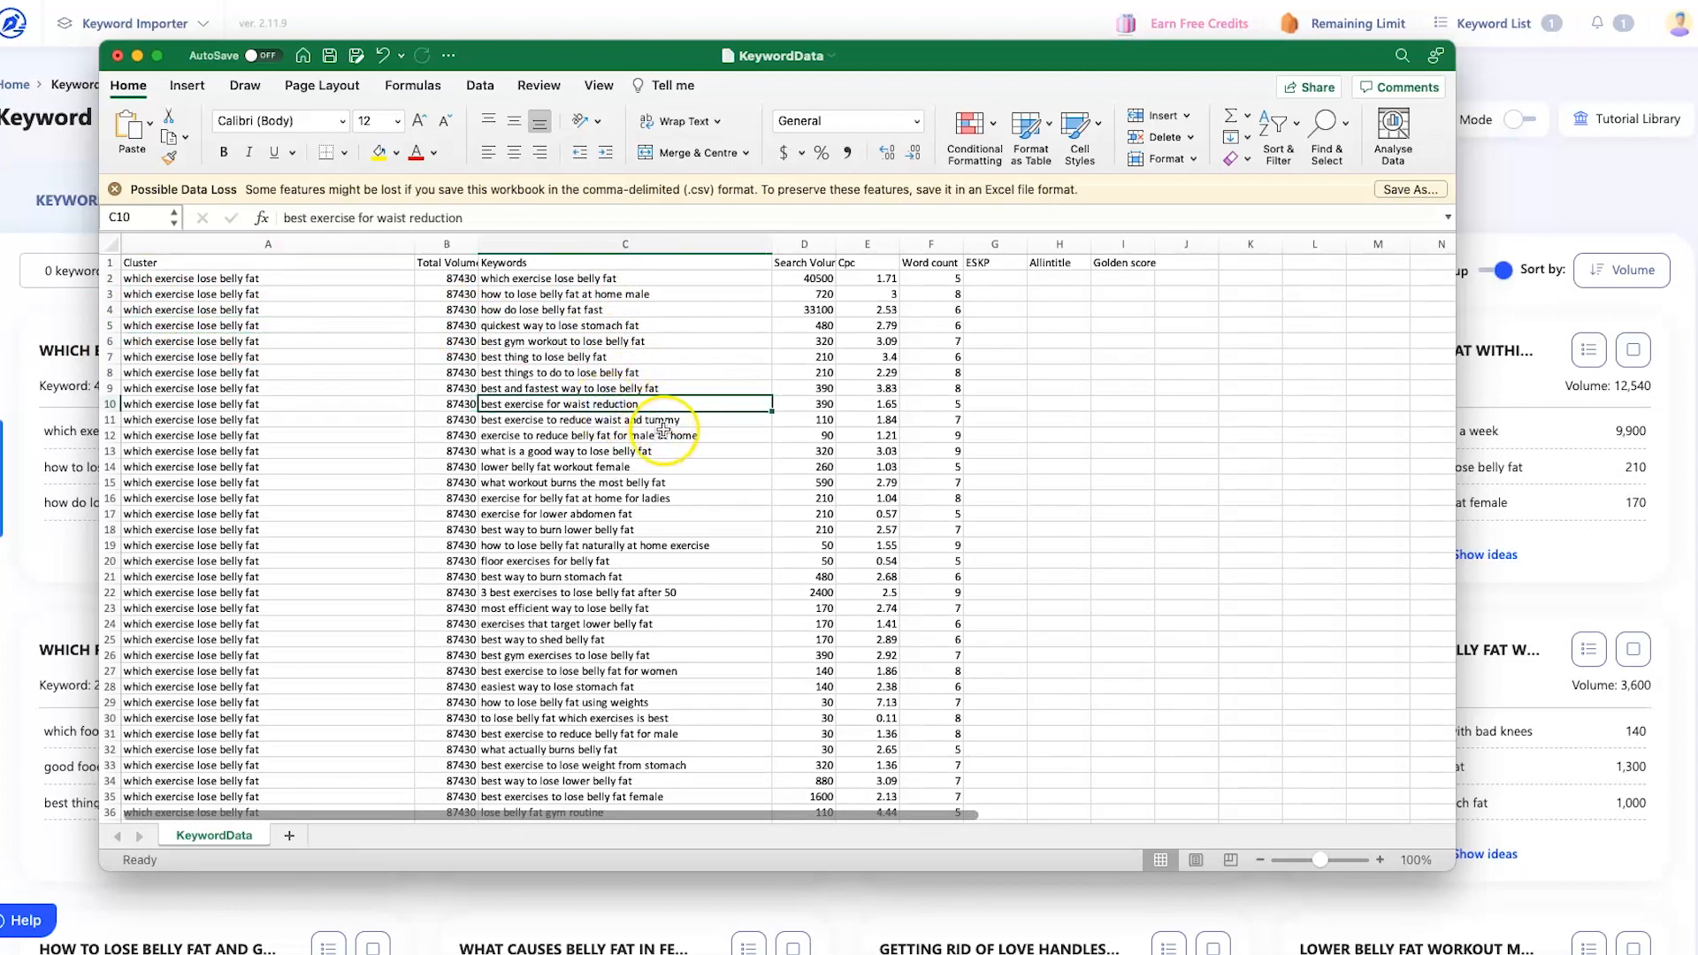
left_click(691, 592)
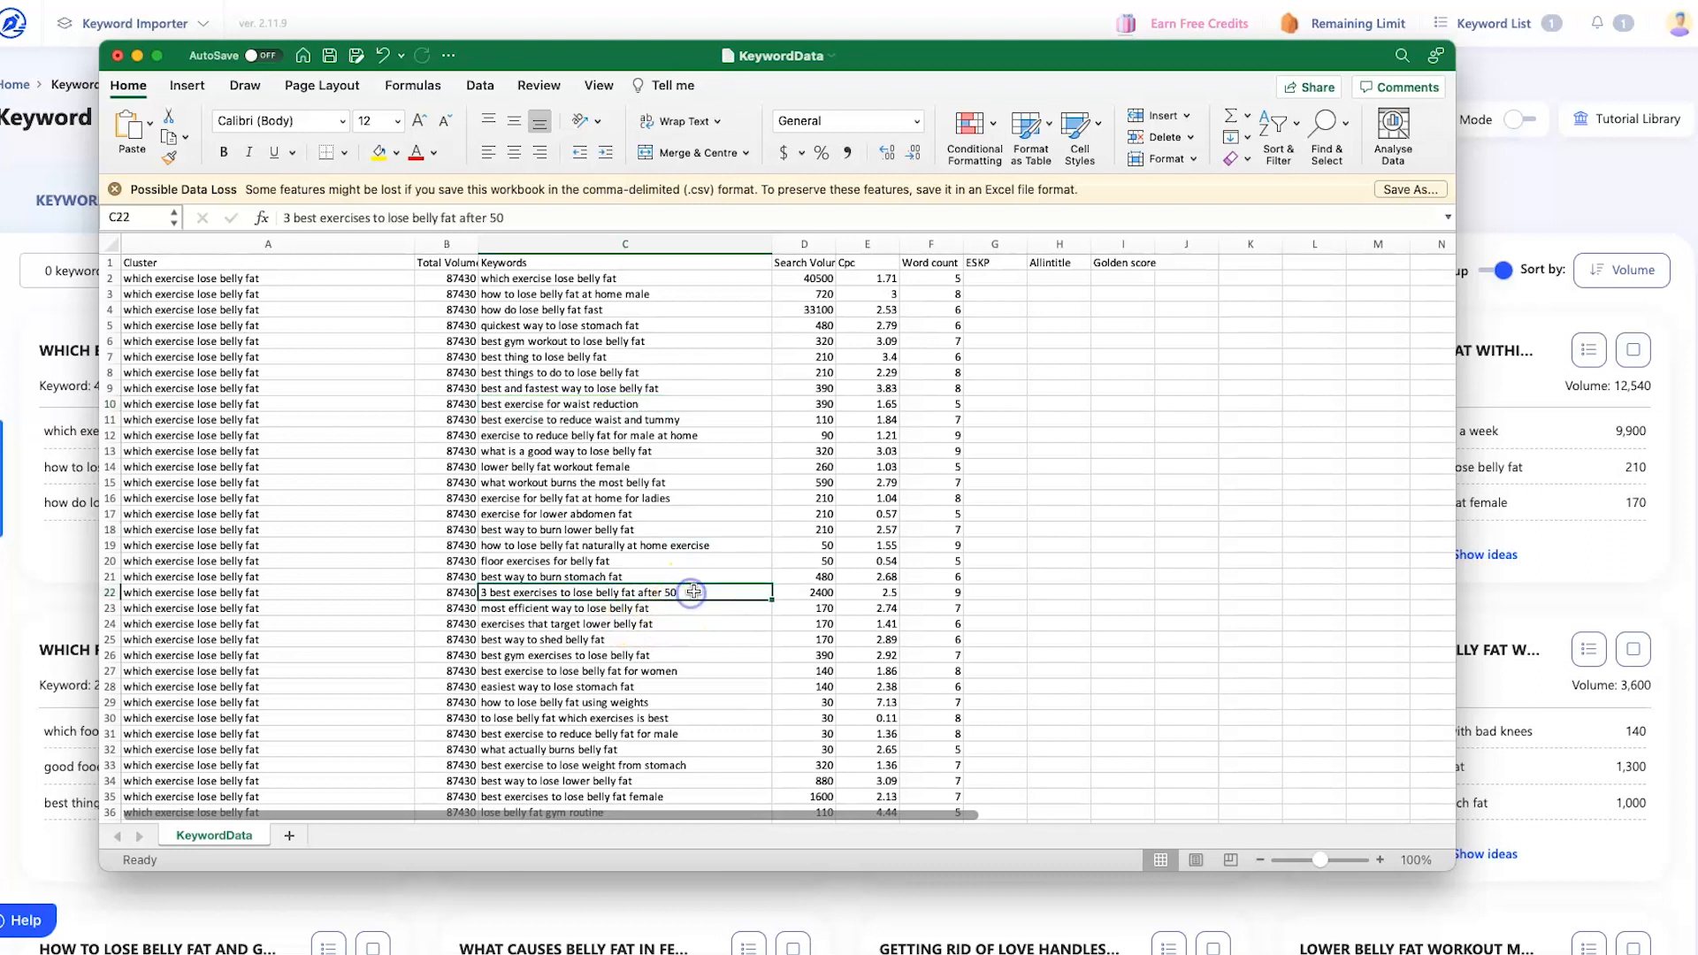
- Delete all cells of the "fruit that burns belly fat" cluster from the sheet, shifting the remaining cells up
scroll(695, 593, "down", 6)
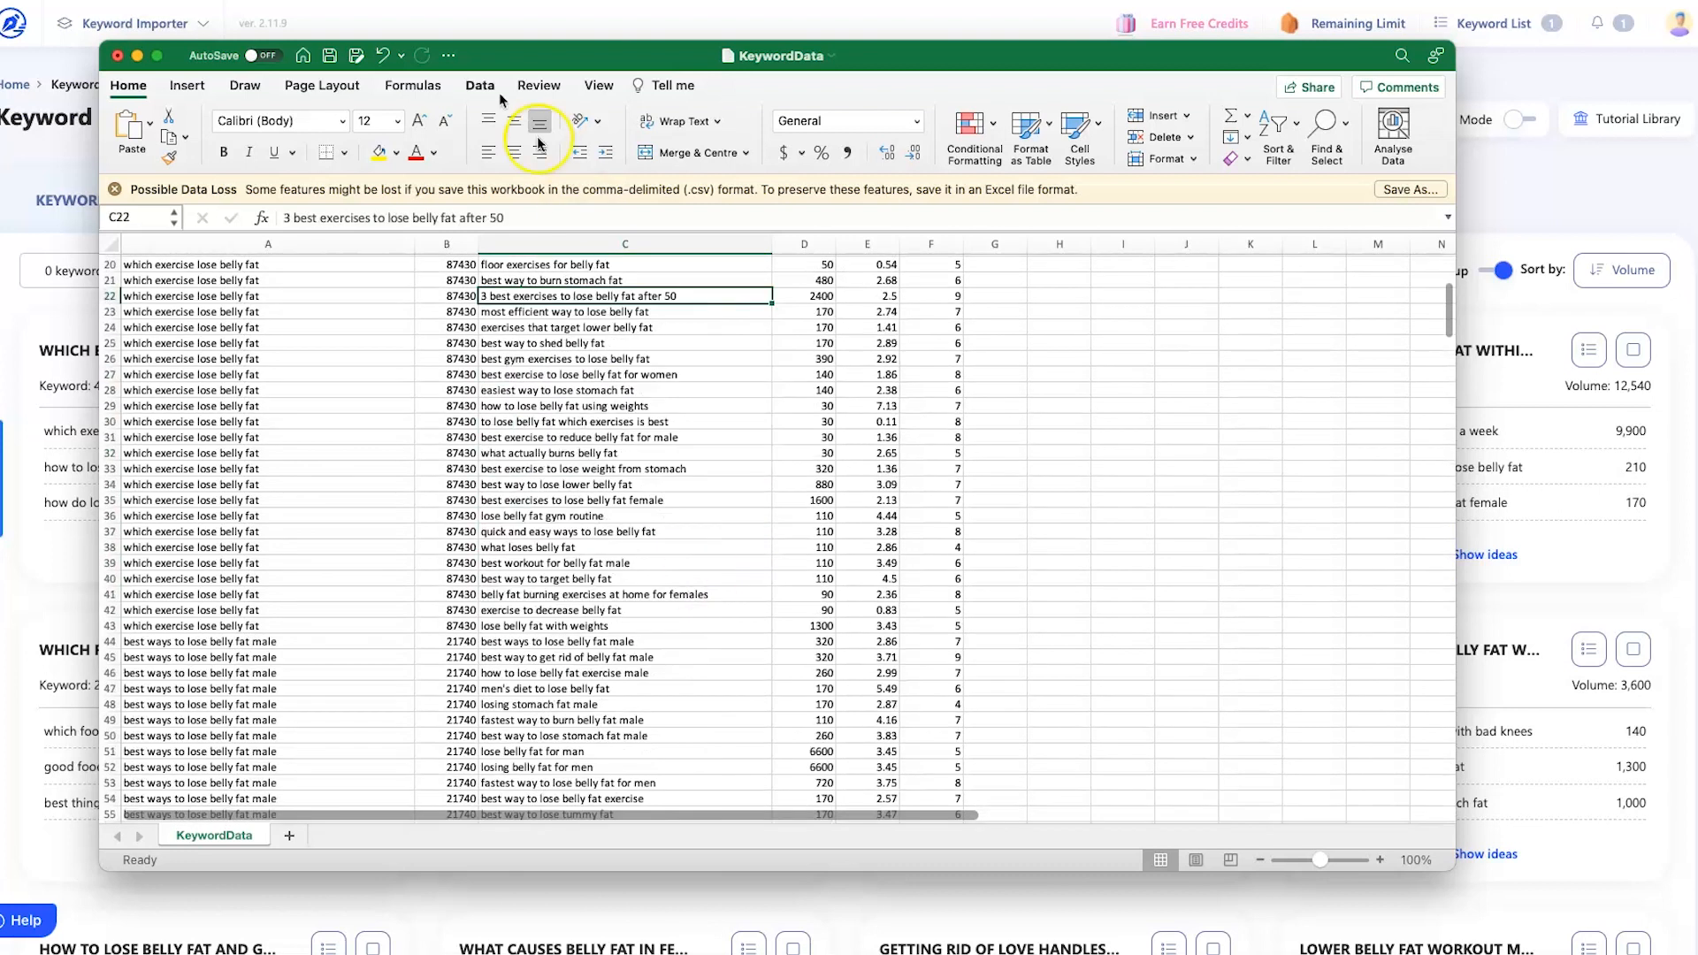
scroll(303, 606, "down", 1)
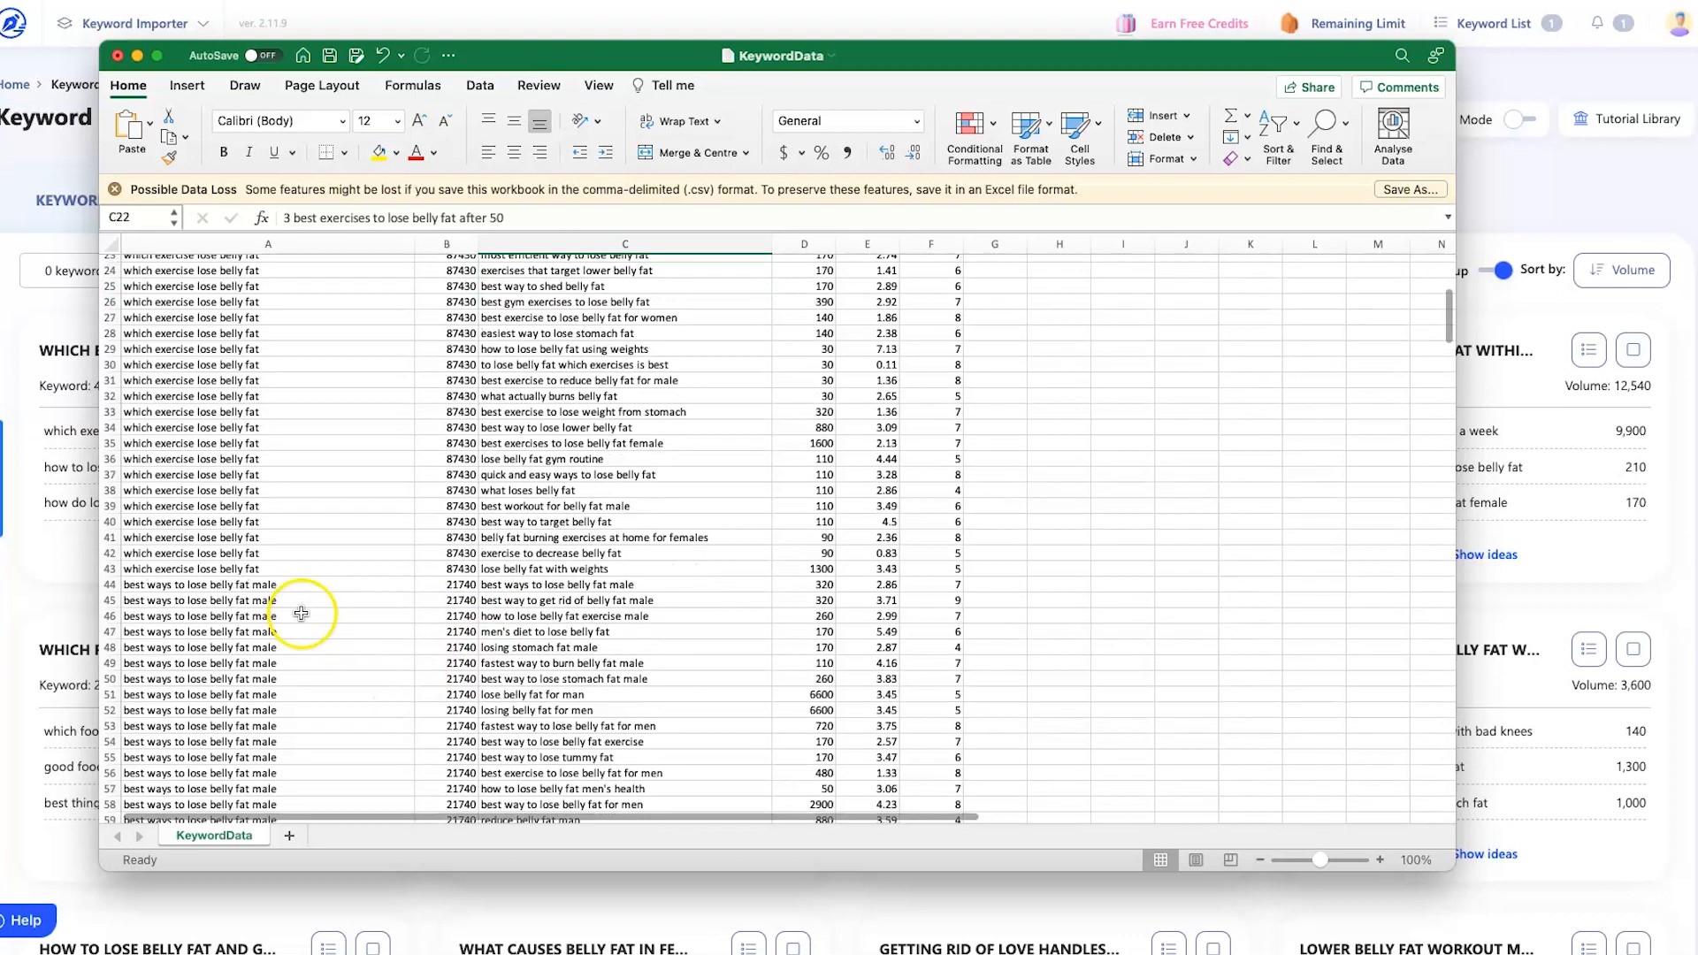
scroll(215, 600, "down", 5)
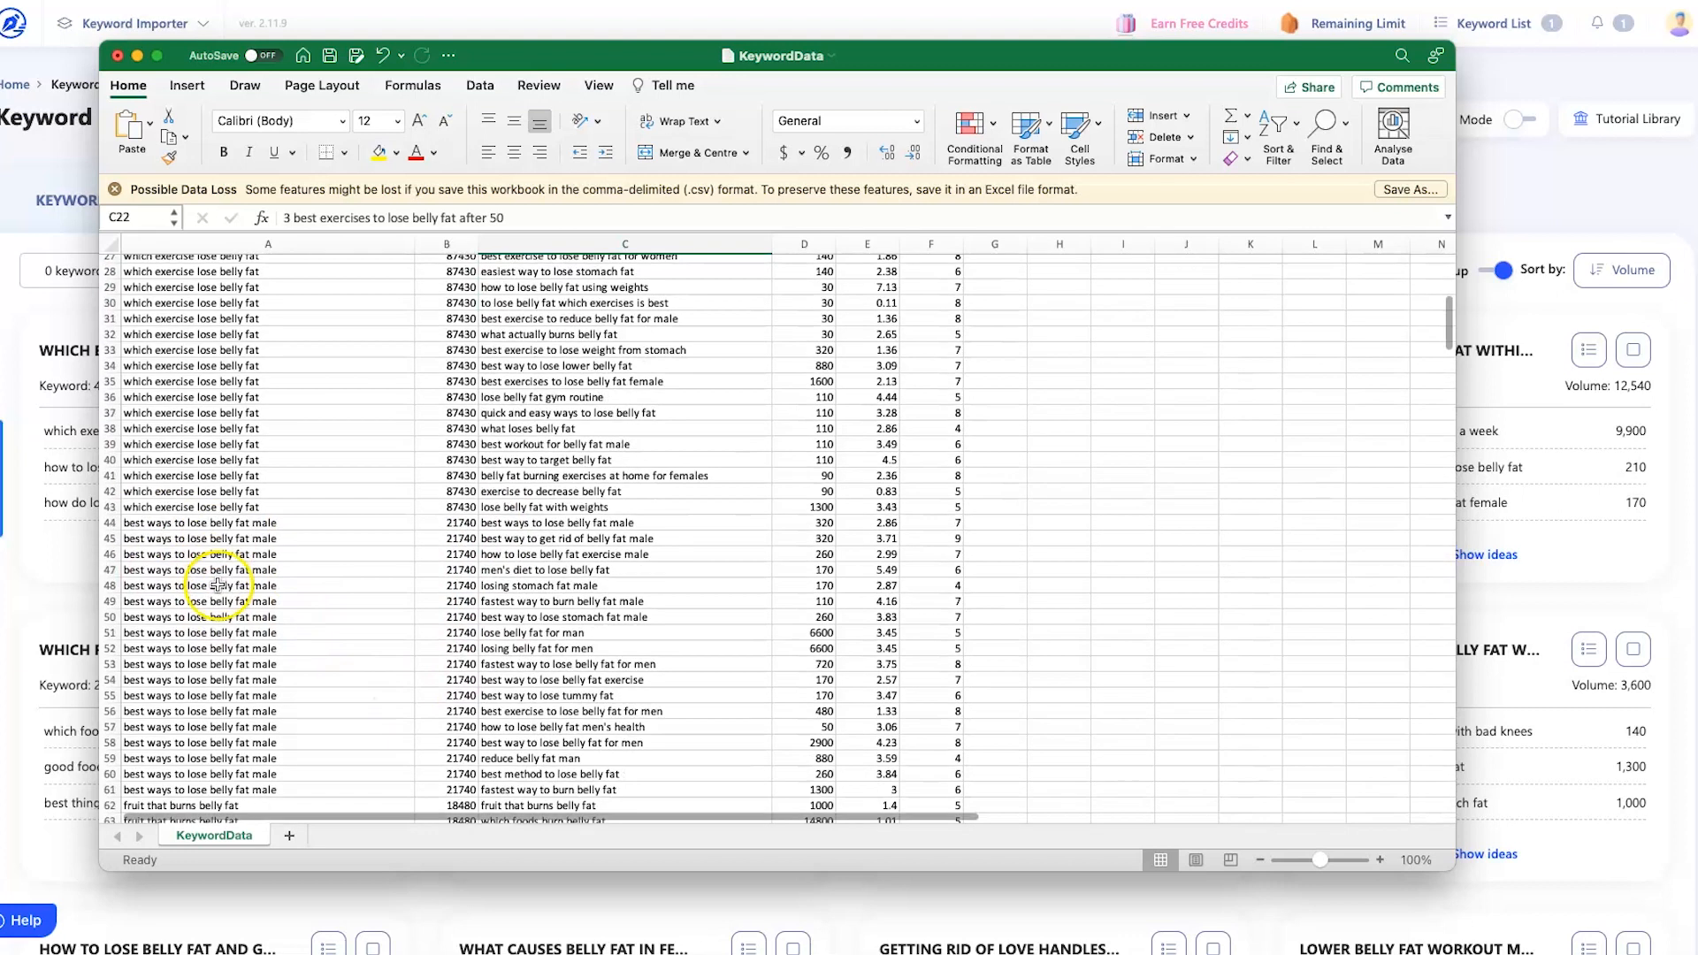
scroll(215, 585, "down", 2)
left_click_drag(253, 556, 862, 711)
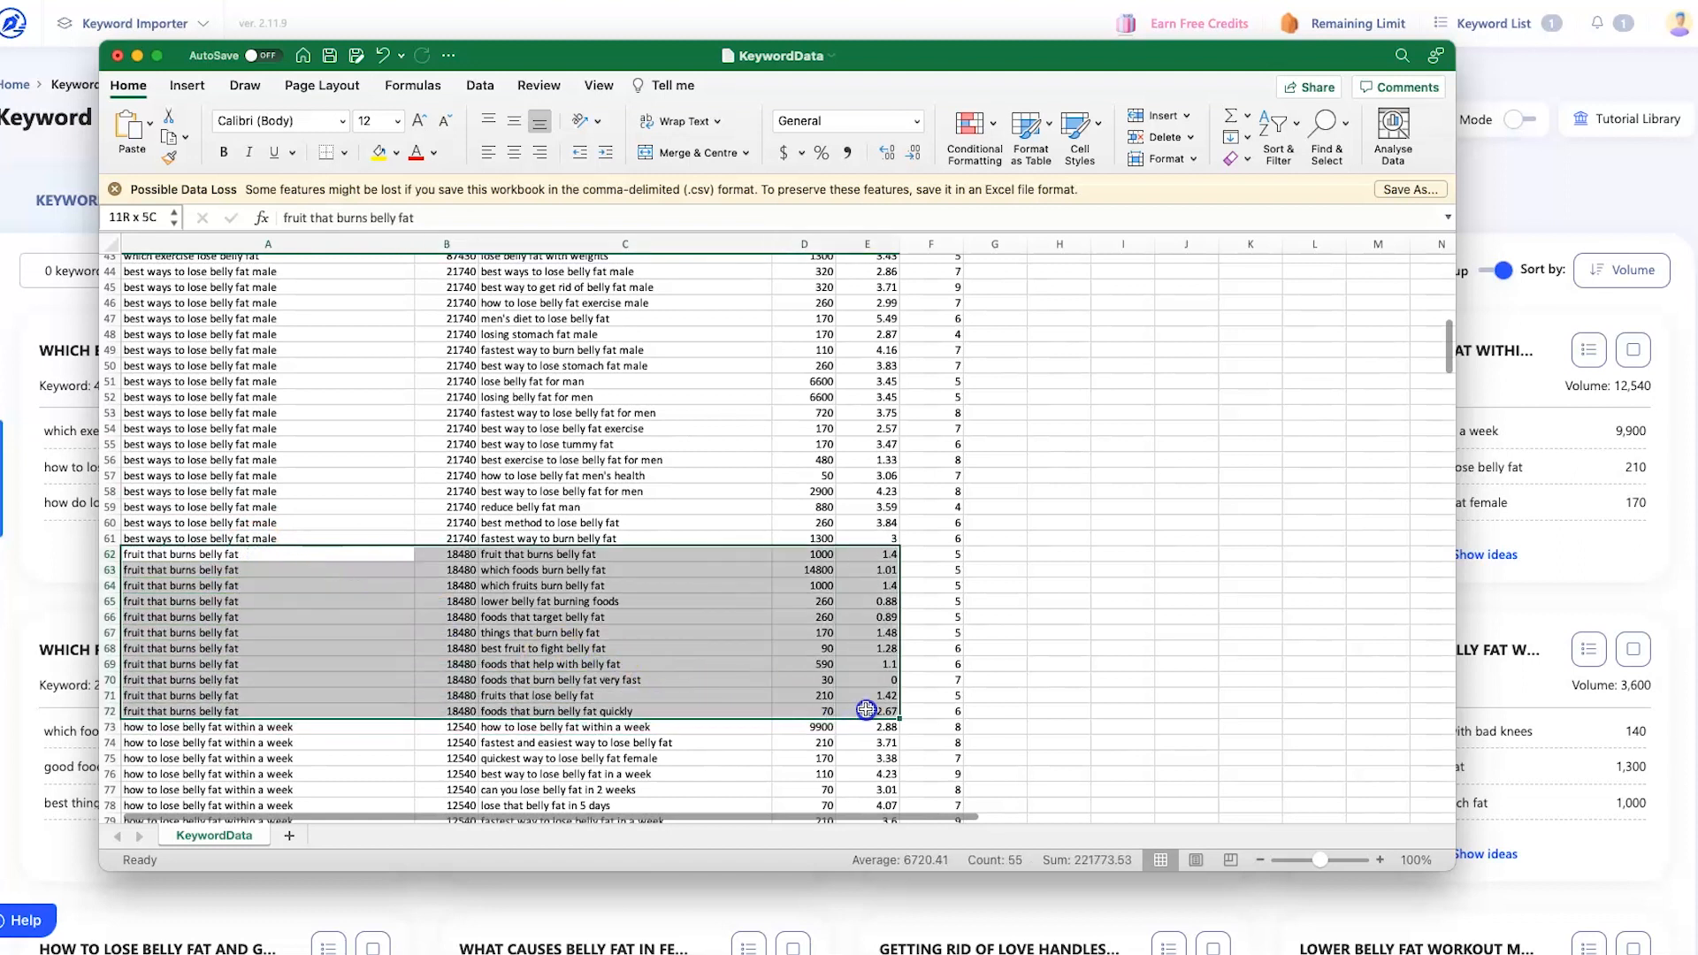
right_click(880, 709)
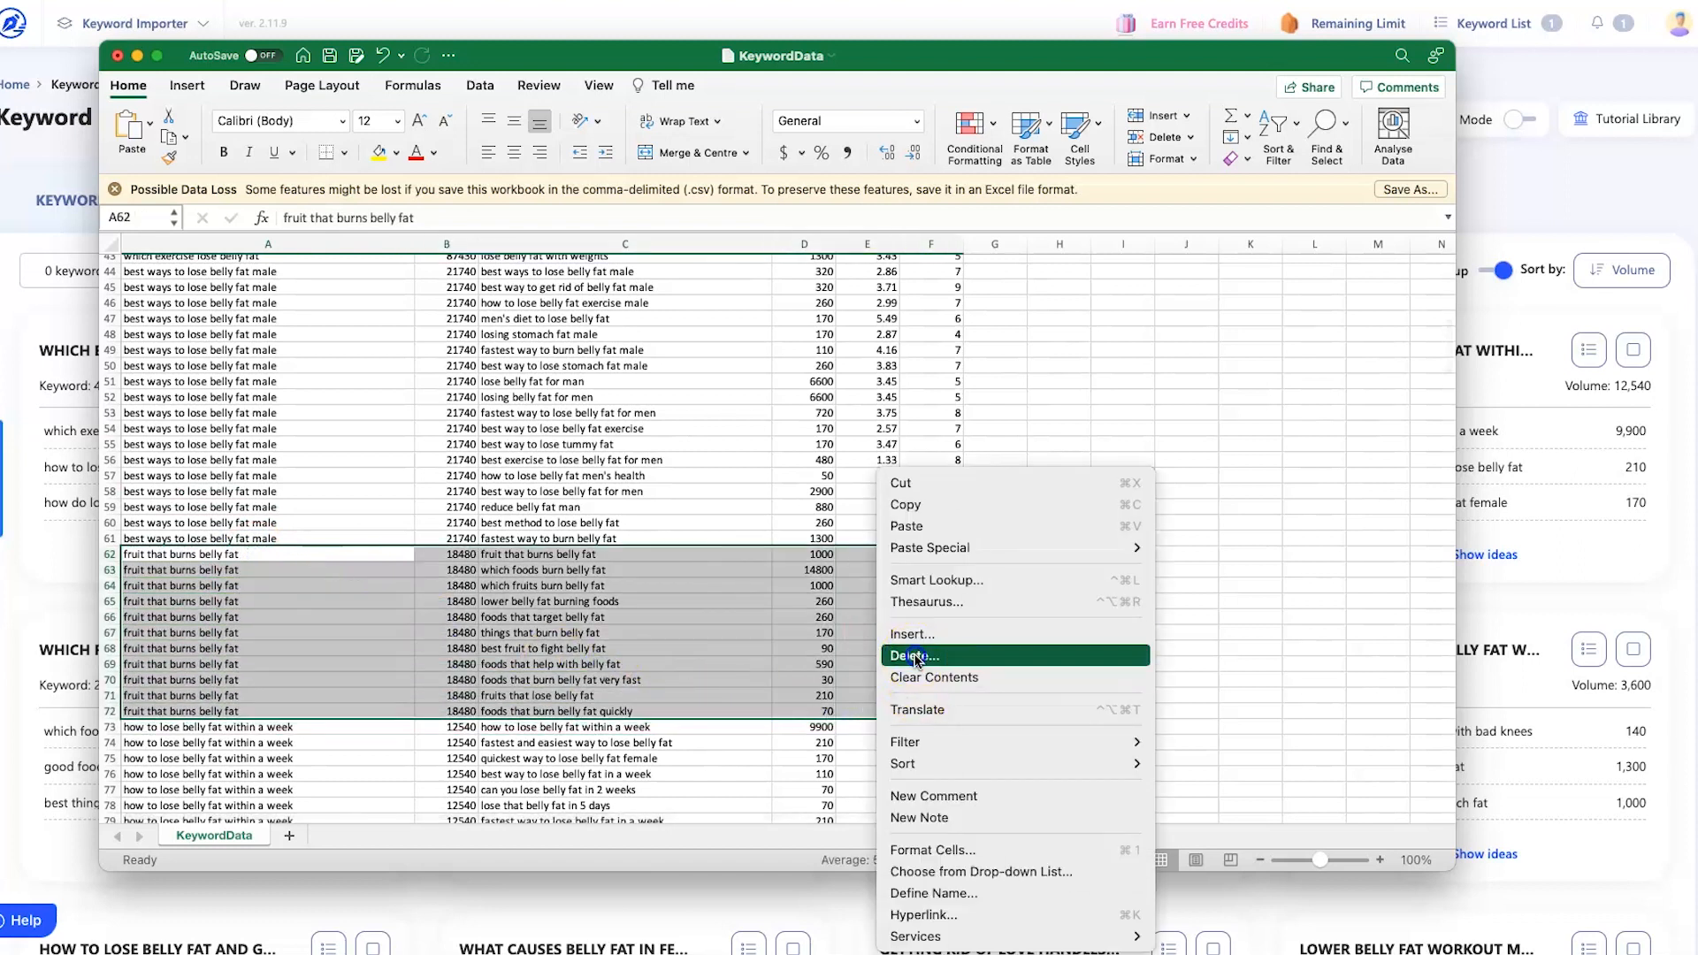
left_click(915, 656)
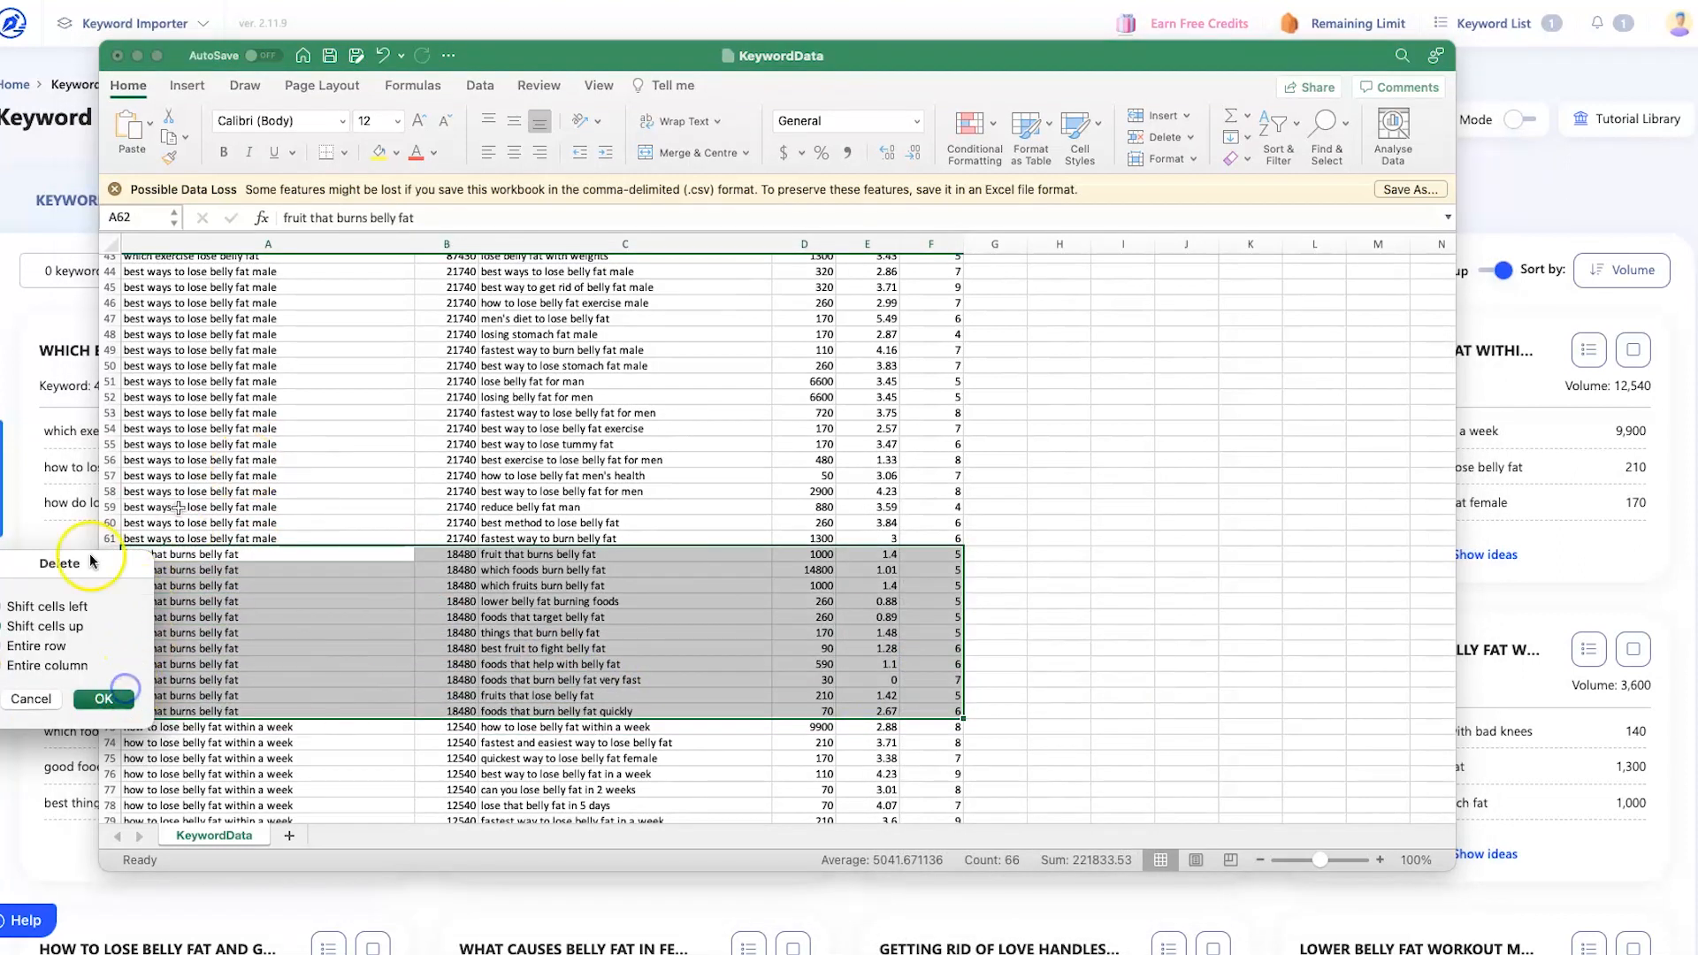
left_click(103, 699)
- Look through the remaining clusters further down the sheet, from "how to lose belly fat within a week" to "stubborn lower belly fat female"
scroll(257, 655, "down", 6)
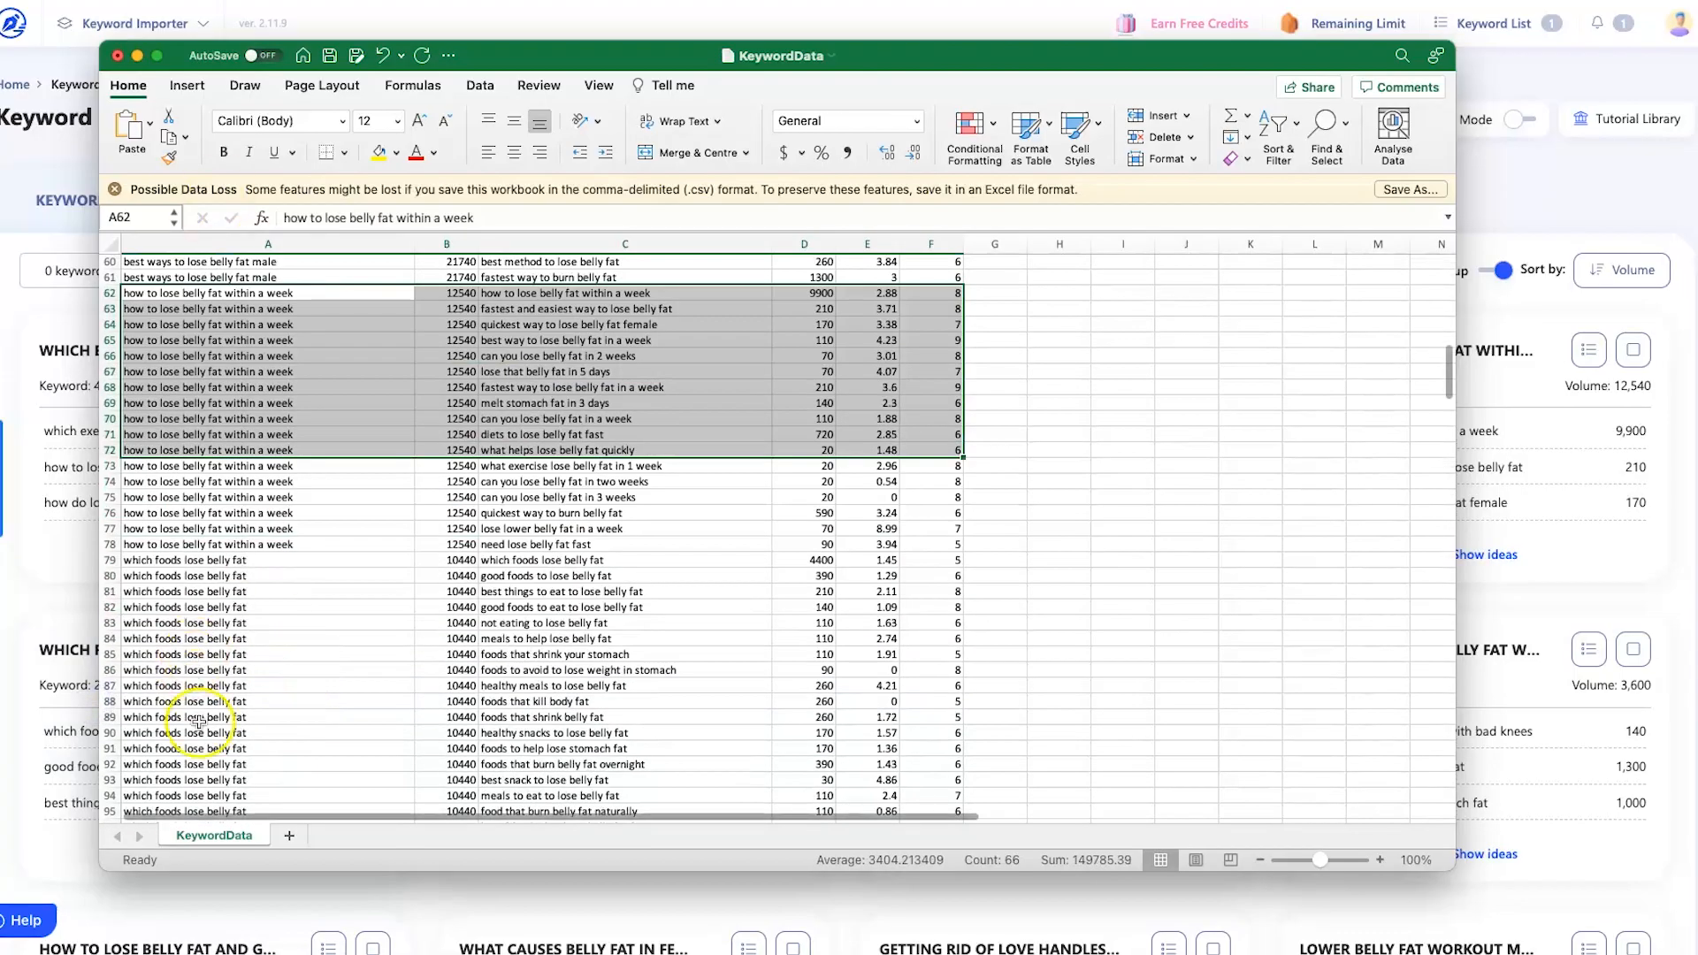
scroll(199, 672, "down", 5)
left_click(177, 597)
scroll(177, 575, "down", 8)
left_click(181, 625)
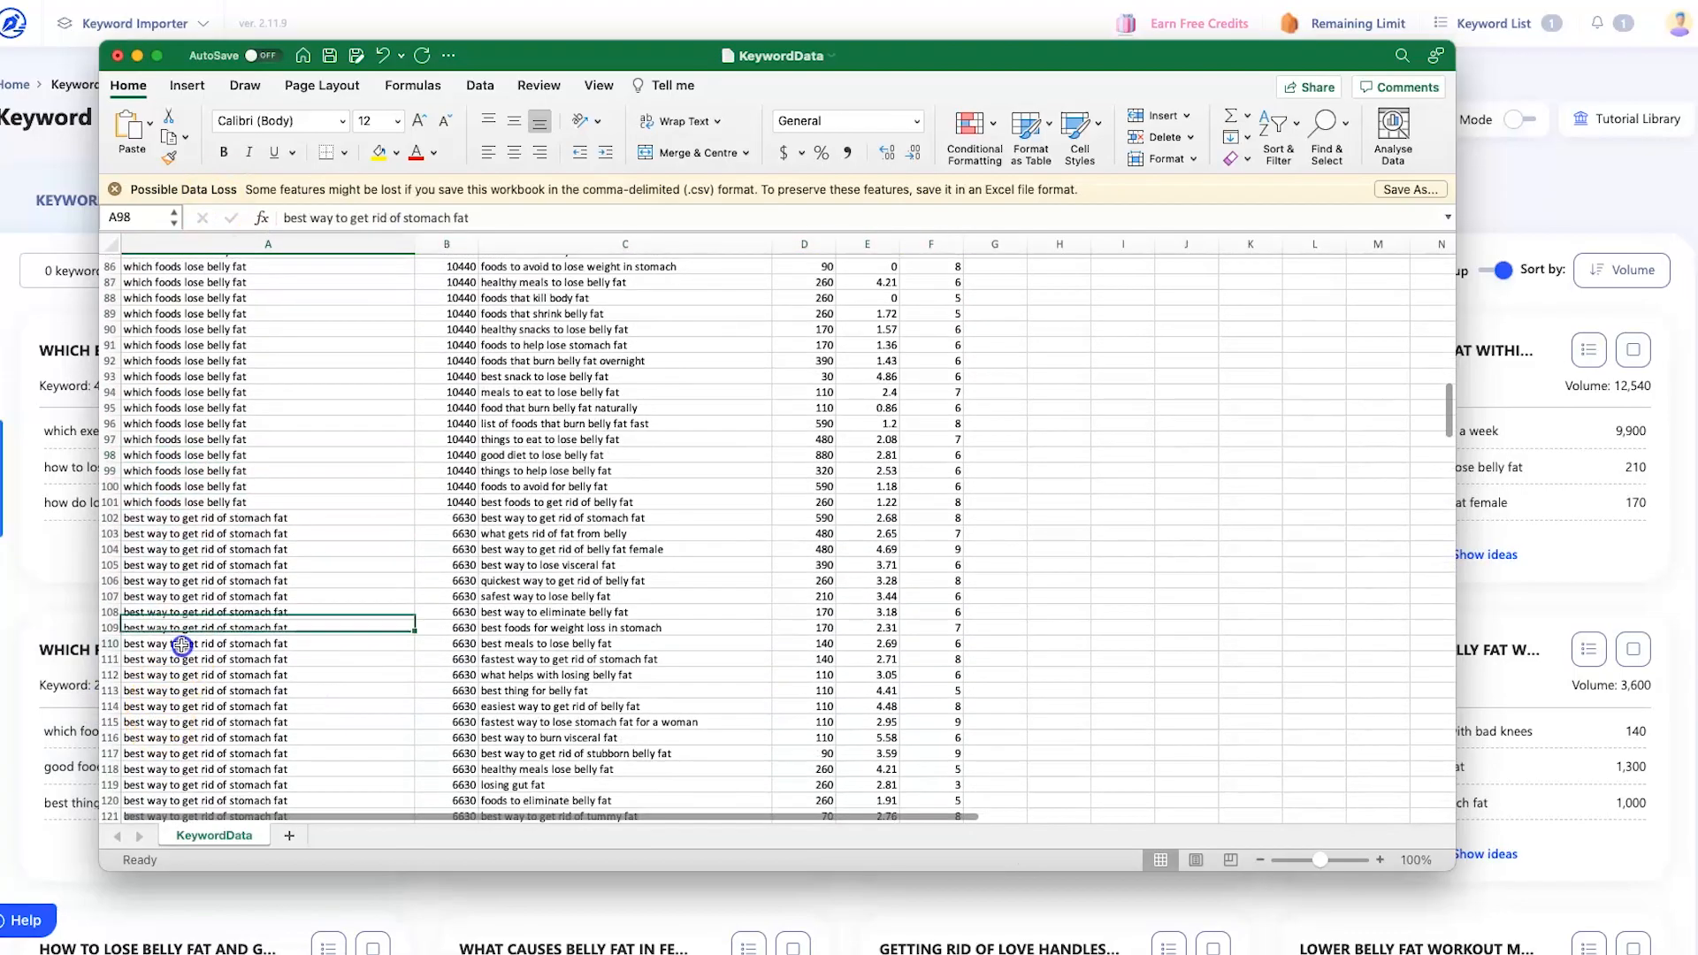
left_click(181, 643)
scroll(203, 644, "down", 10)
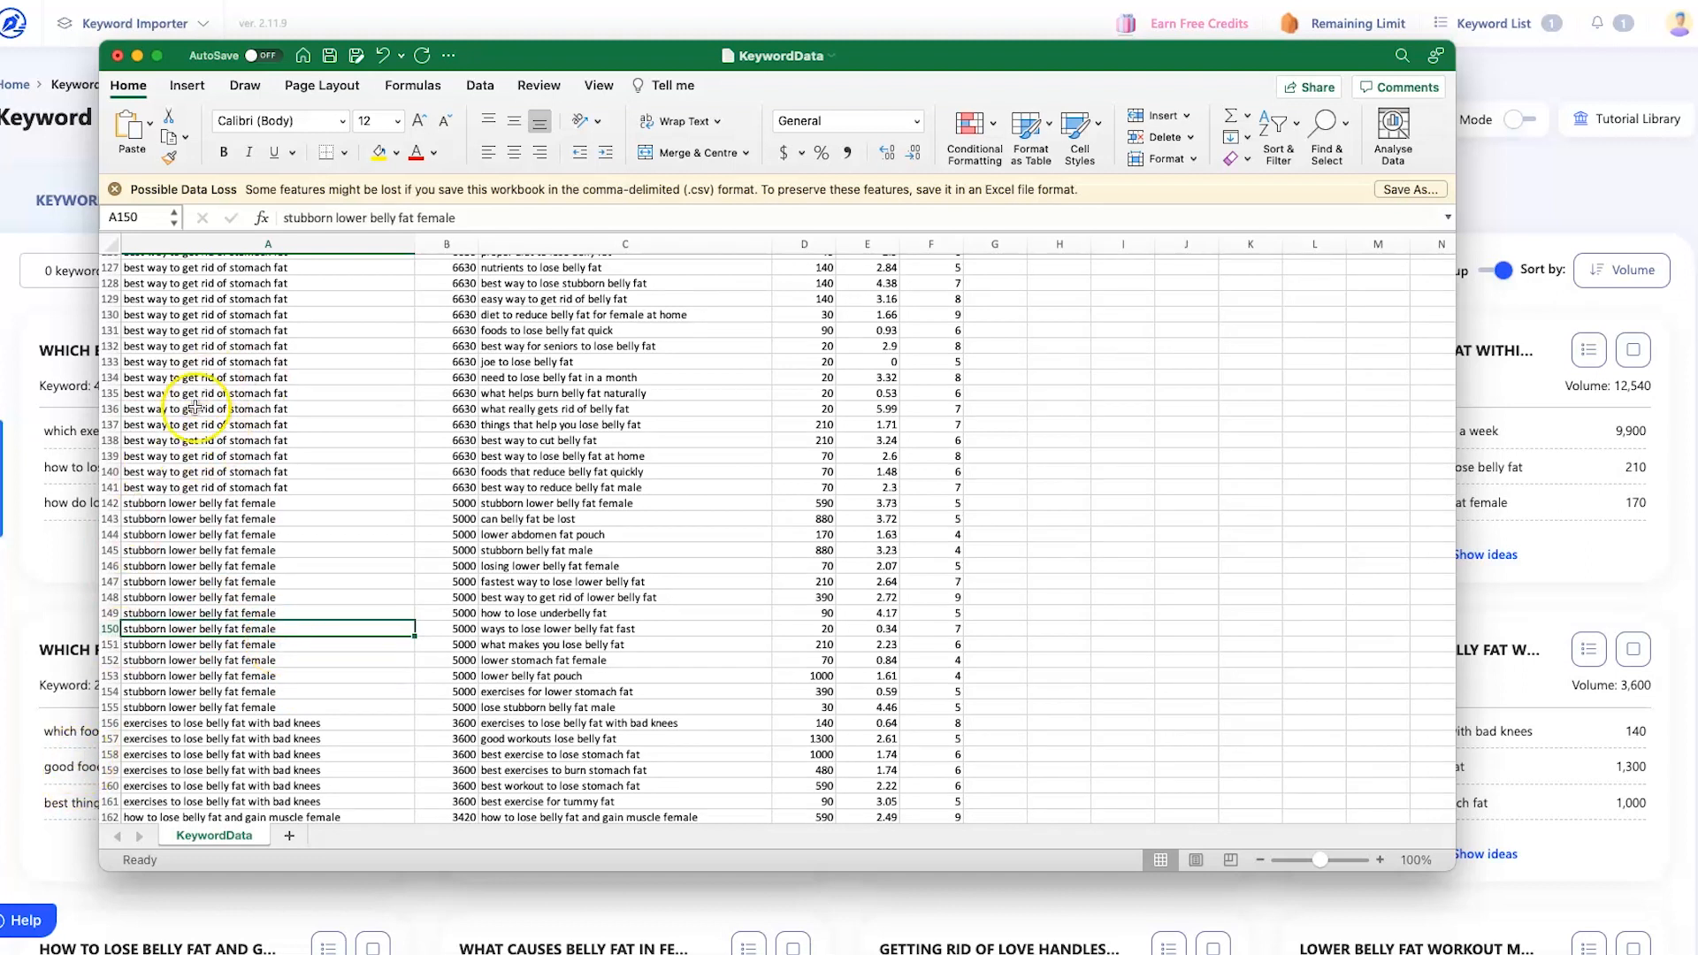
- Look through the clusters from "exercises to lose belly fat with bad knees" and "what causes belly fat in females over 50" down the sheet
scroll(195, 408, "down", 2)
left_click(192, 377)
left_click(185, 455)
left_click(204, 700)
scroll(197, 619, "down", 4)
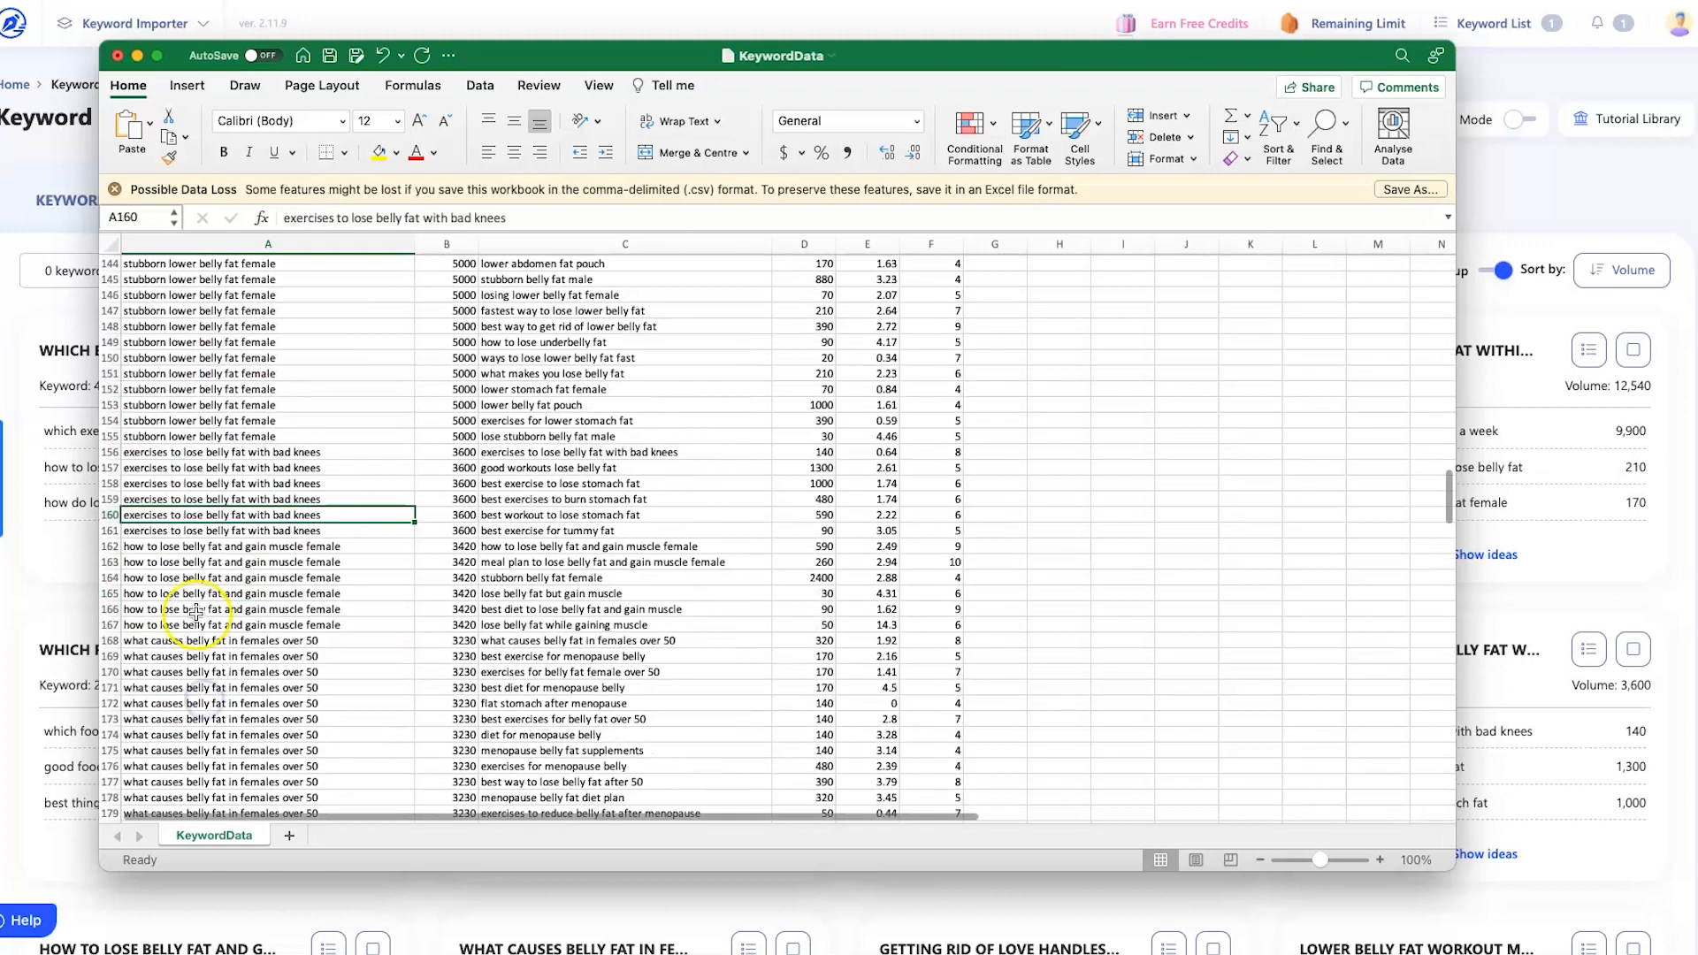
left_click_drag(183, 523, 179, 626)
left_click(822, 314)
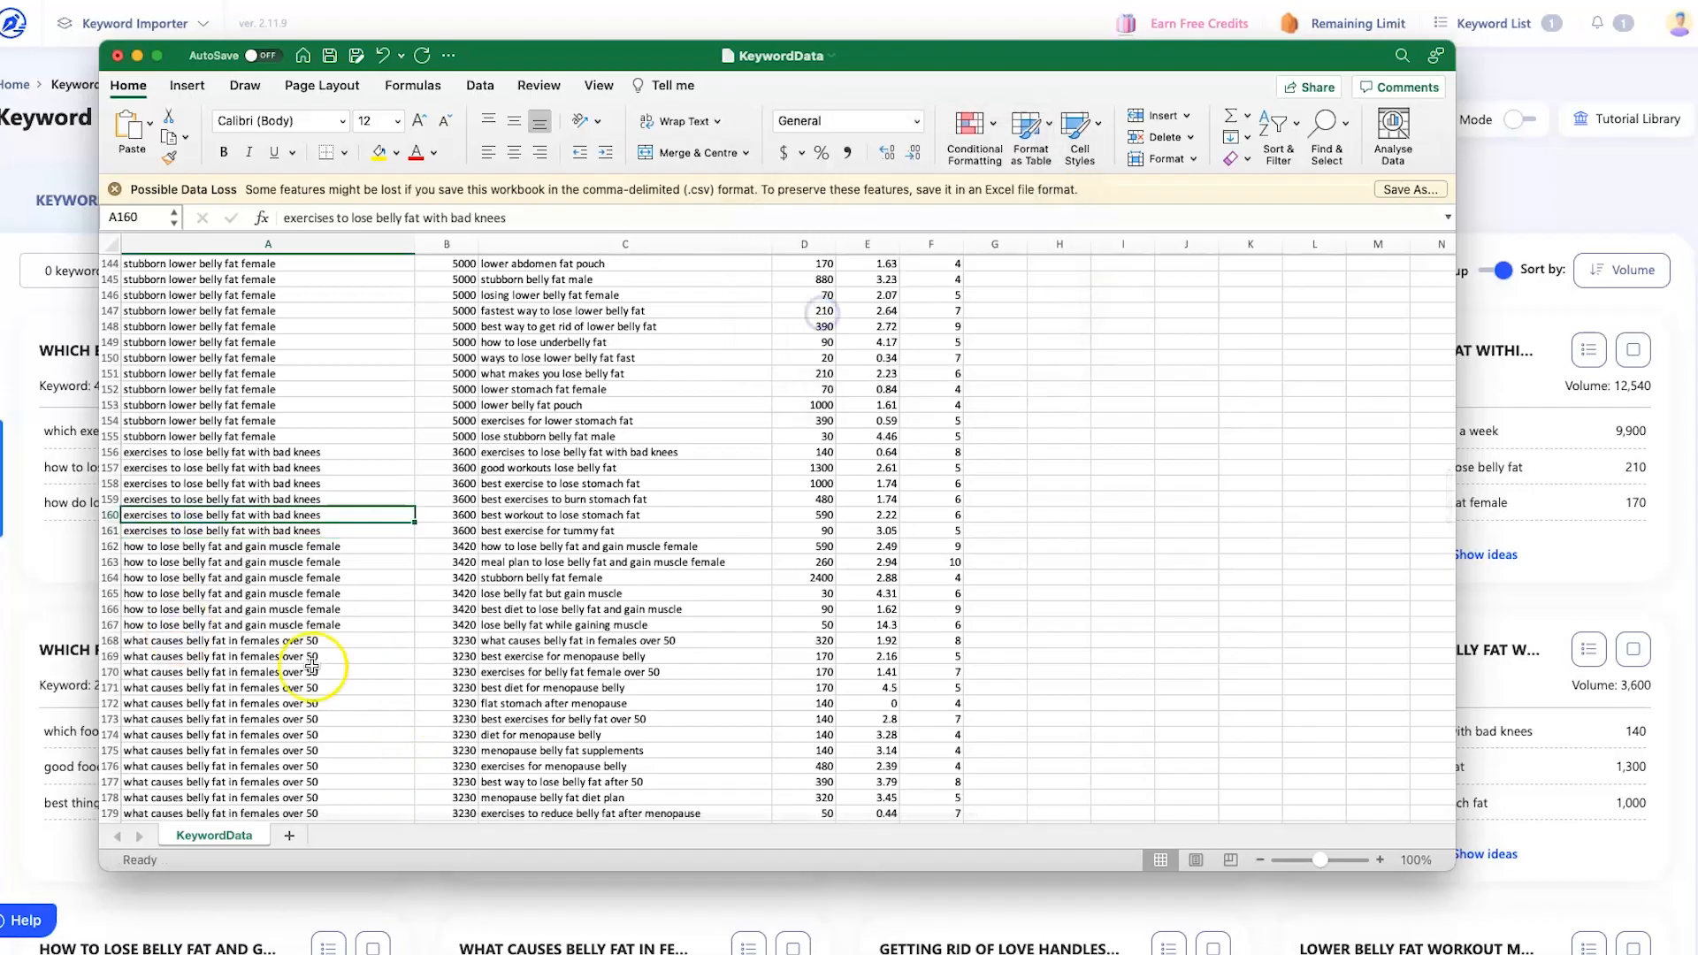
scroll(332, 659, "down", 20)
- Recheck individual keywords of the "which exercise lose belly fat" cluster at the start of the sheet
scroll(254, 675, "up", 20)
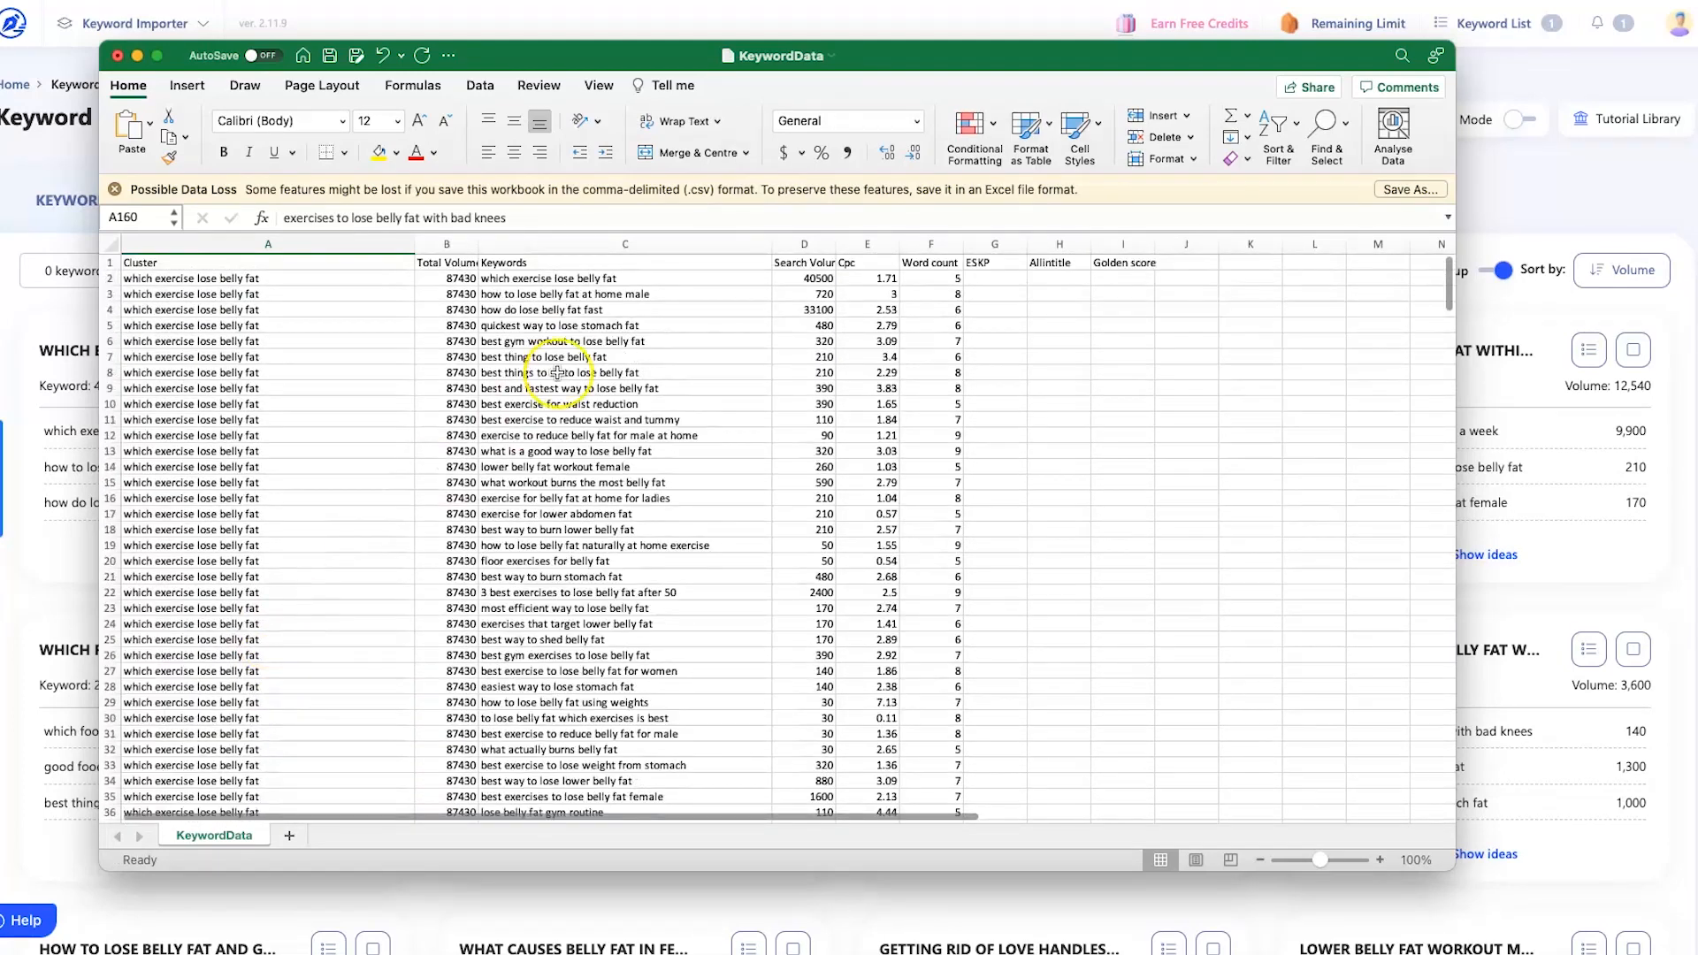
left_click_drag(549, 281, 588, 685)
left_click(573, 604)
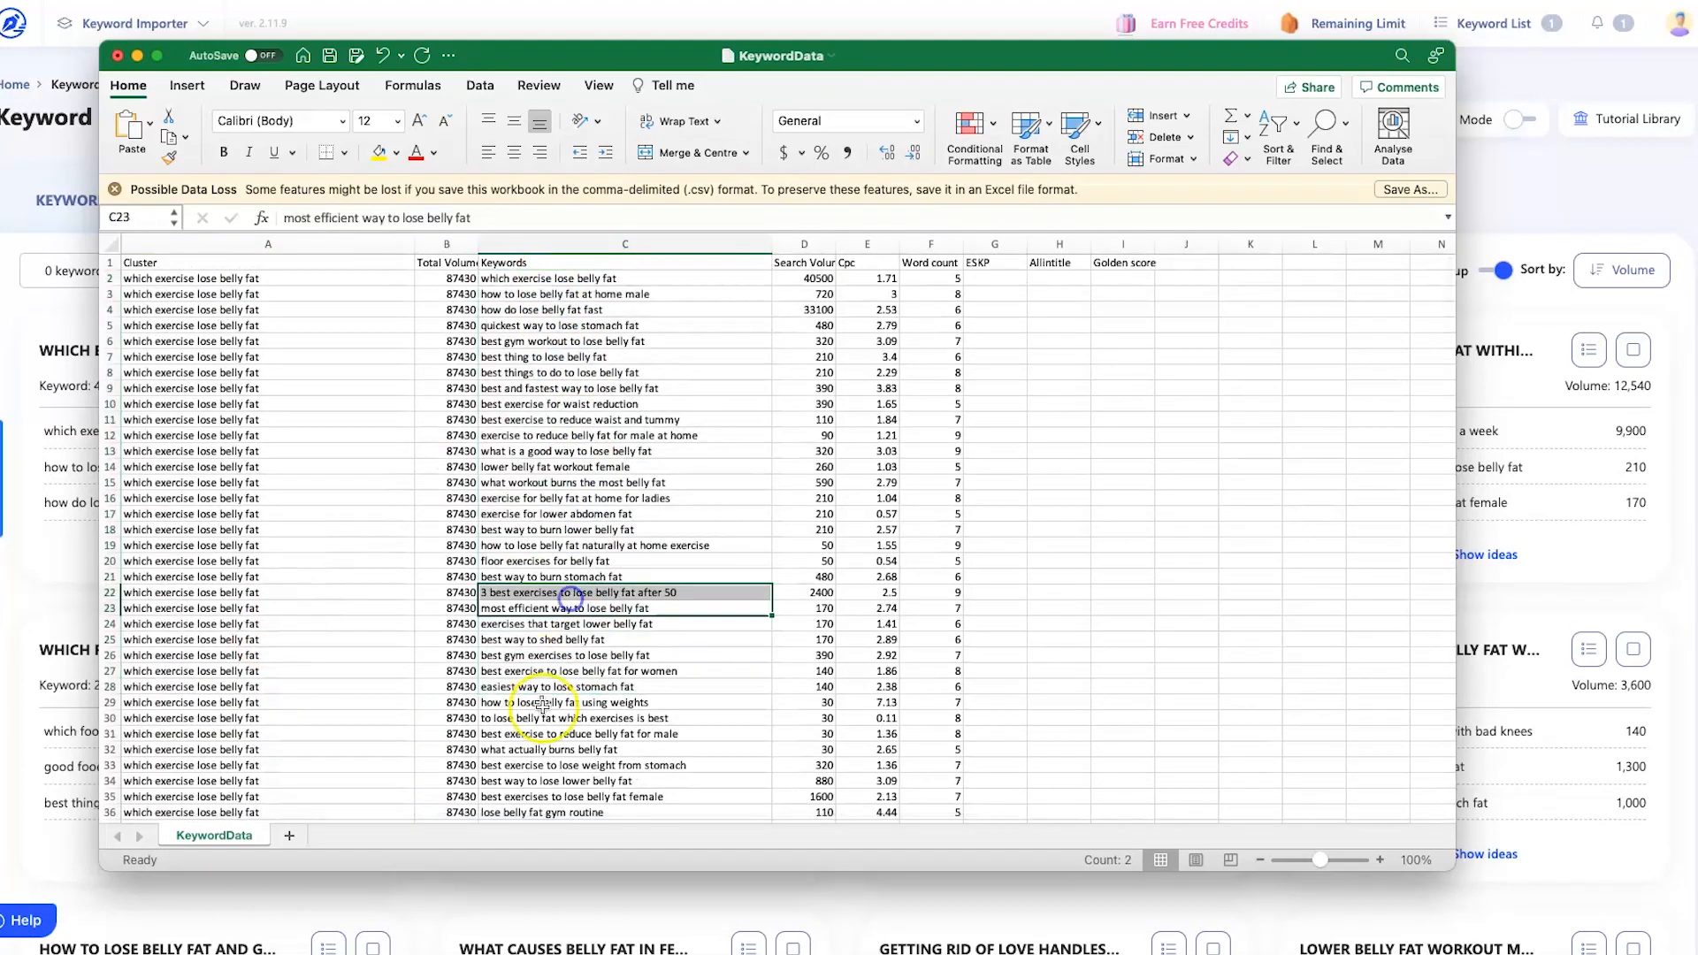
left_click(546, 720)
scroll(530, 619, "down", 5)
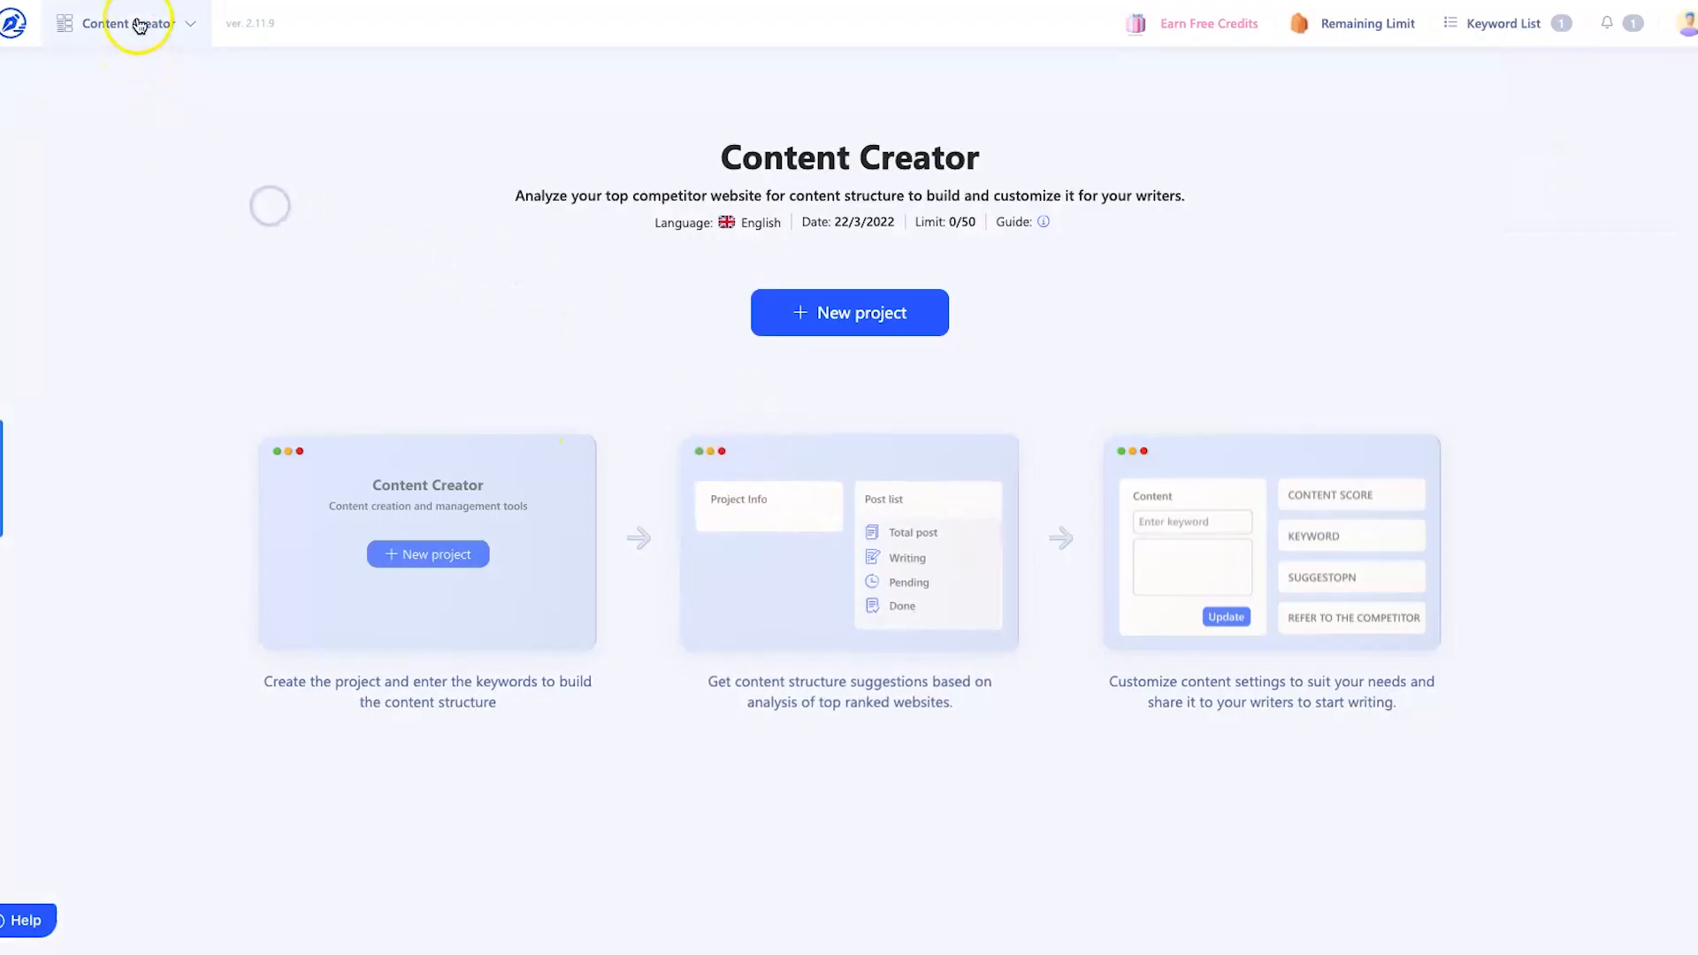
- Open Content Creator in WriterZen and start a new project
left_click(132, 21)
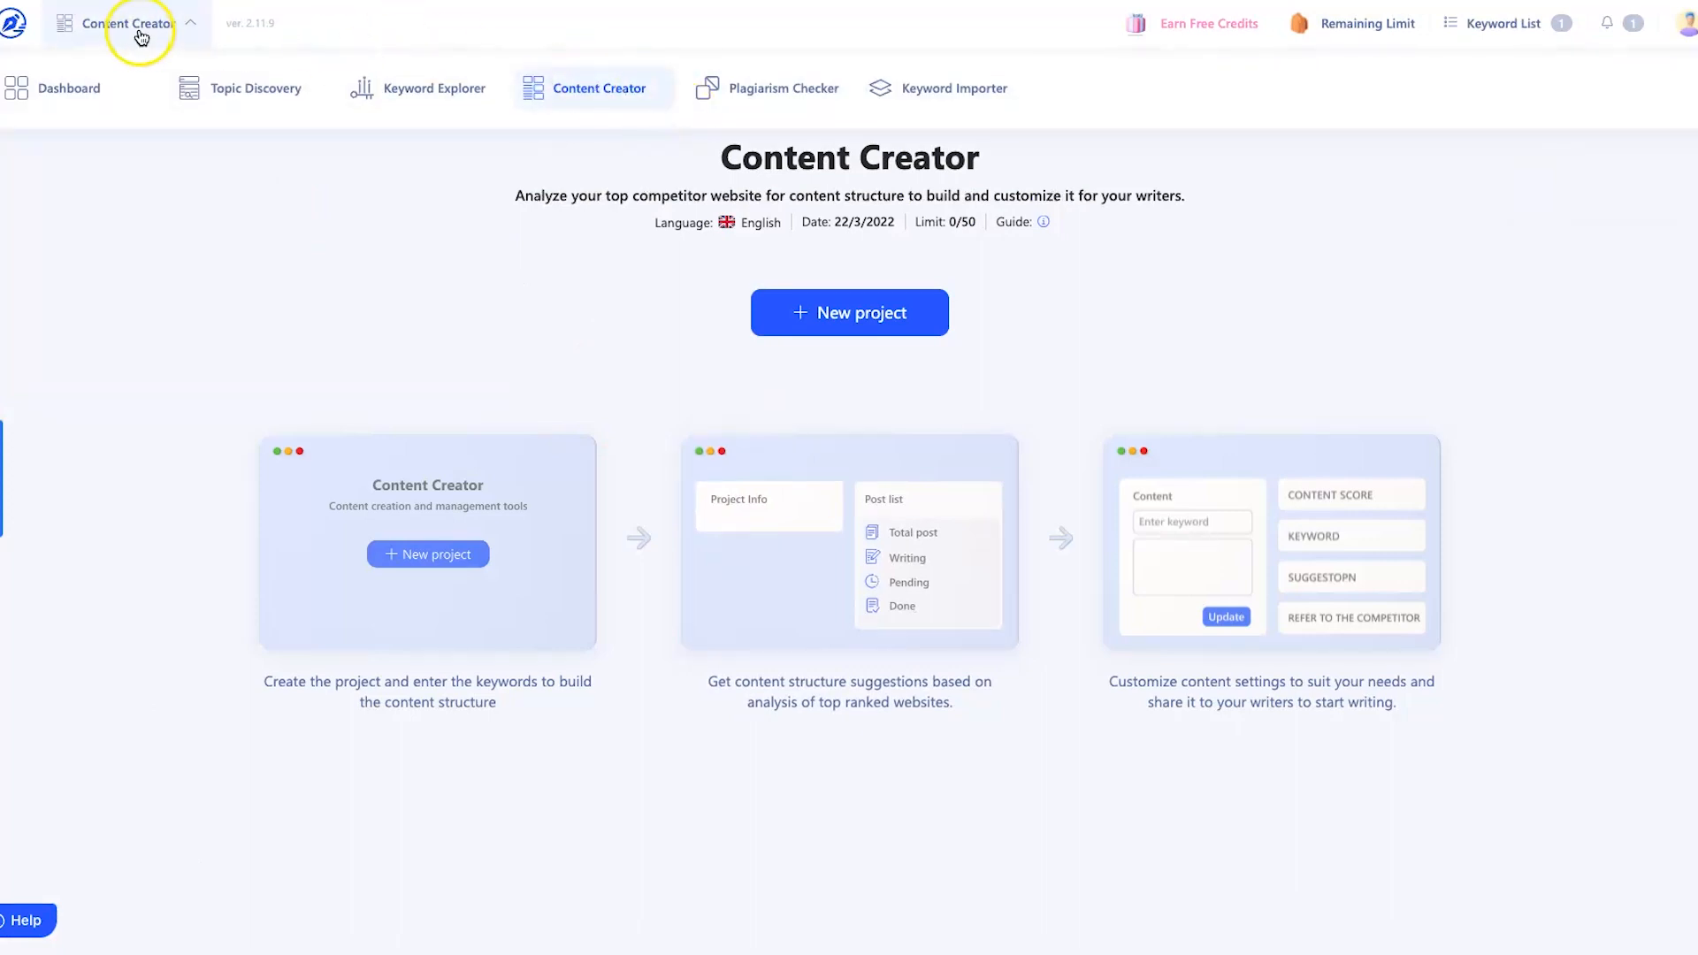
left_click(579, 84)
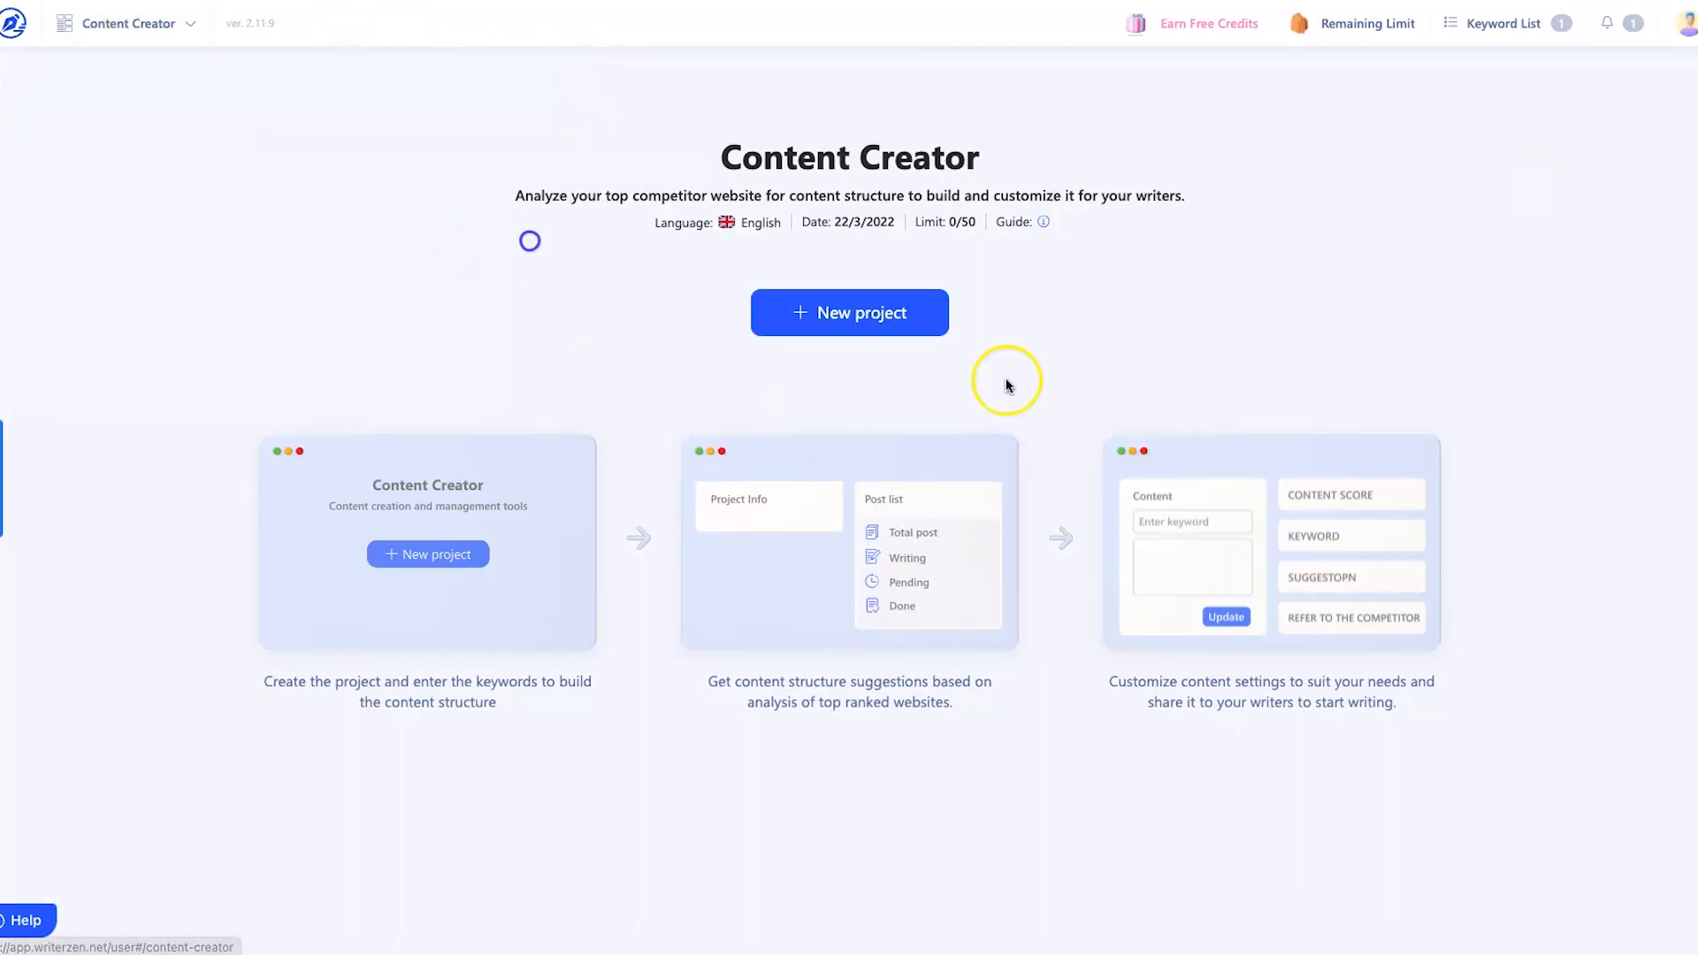
left_click(807, 318)
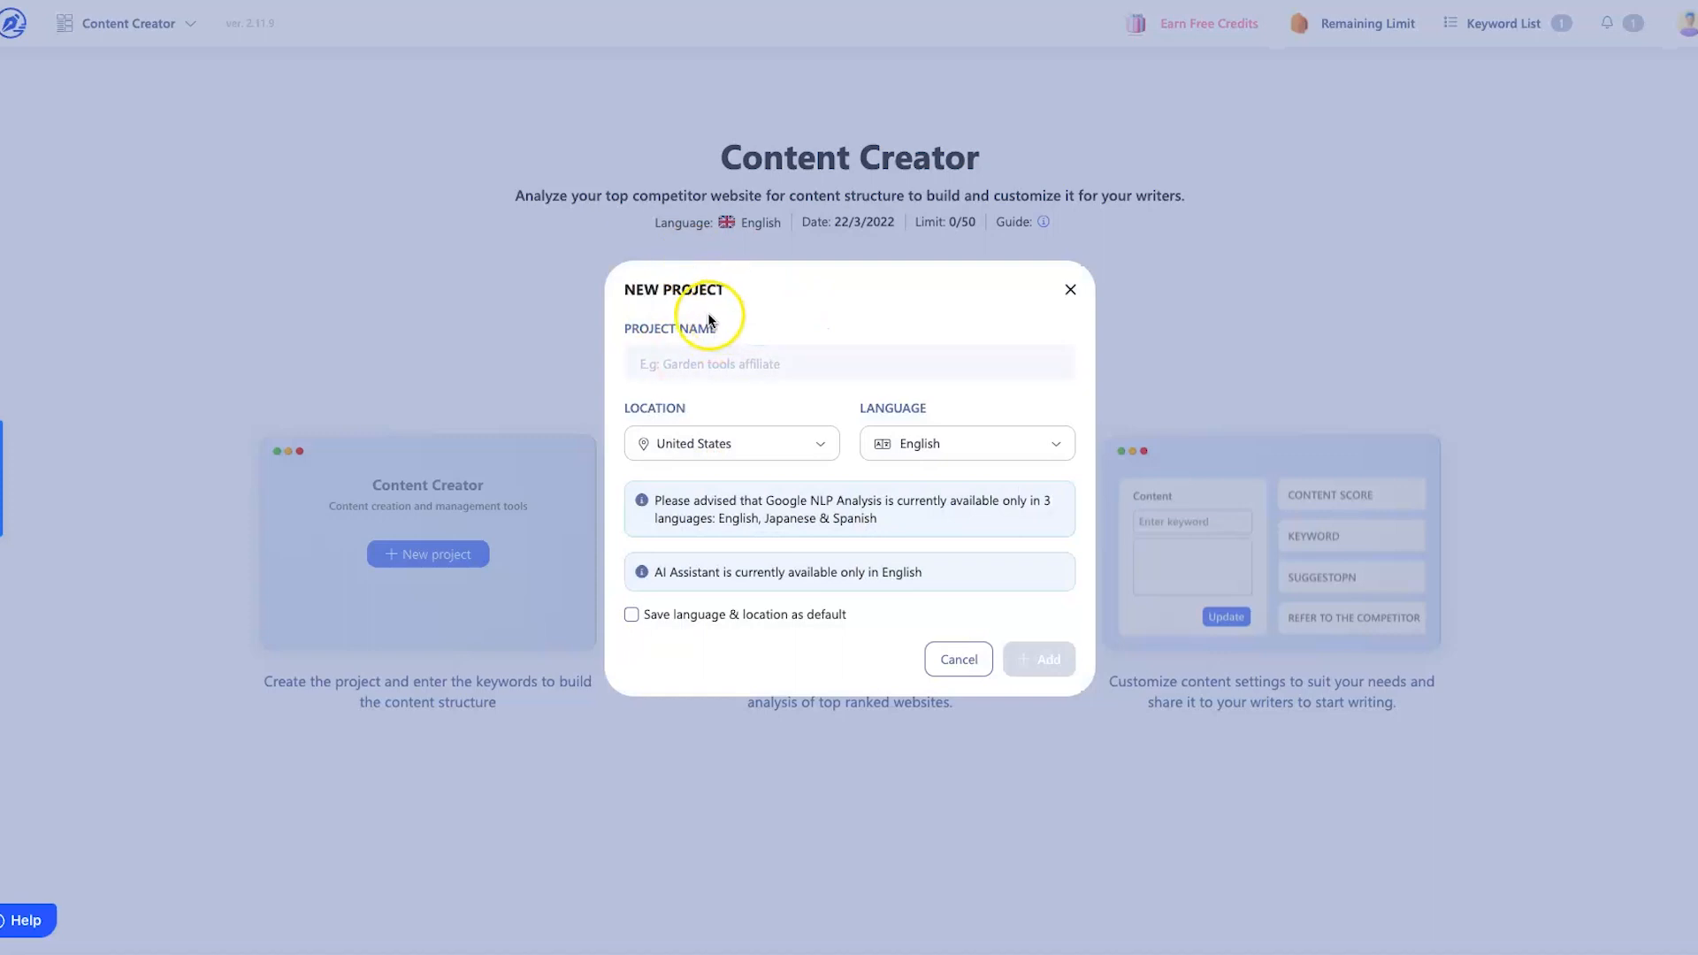
- Switch to the KeywordData workbook in Excel and copy the cluster name "list of foods that burn visceral fat"
mouse_move(698, 946)
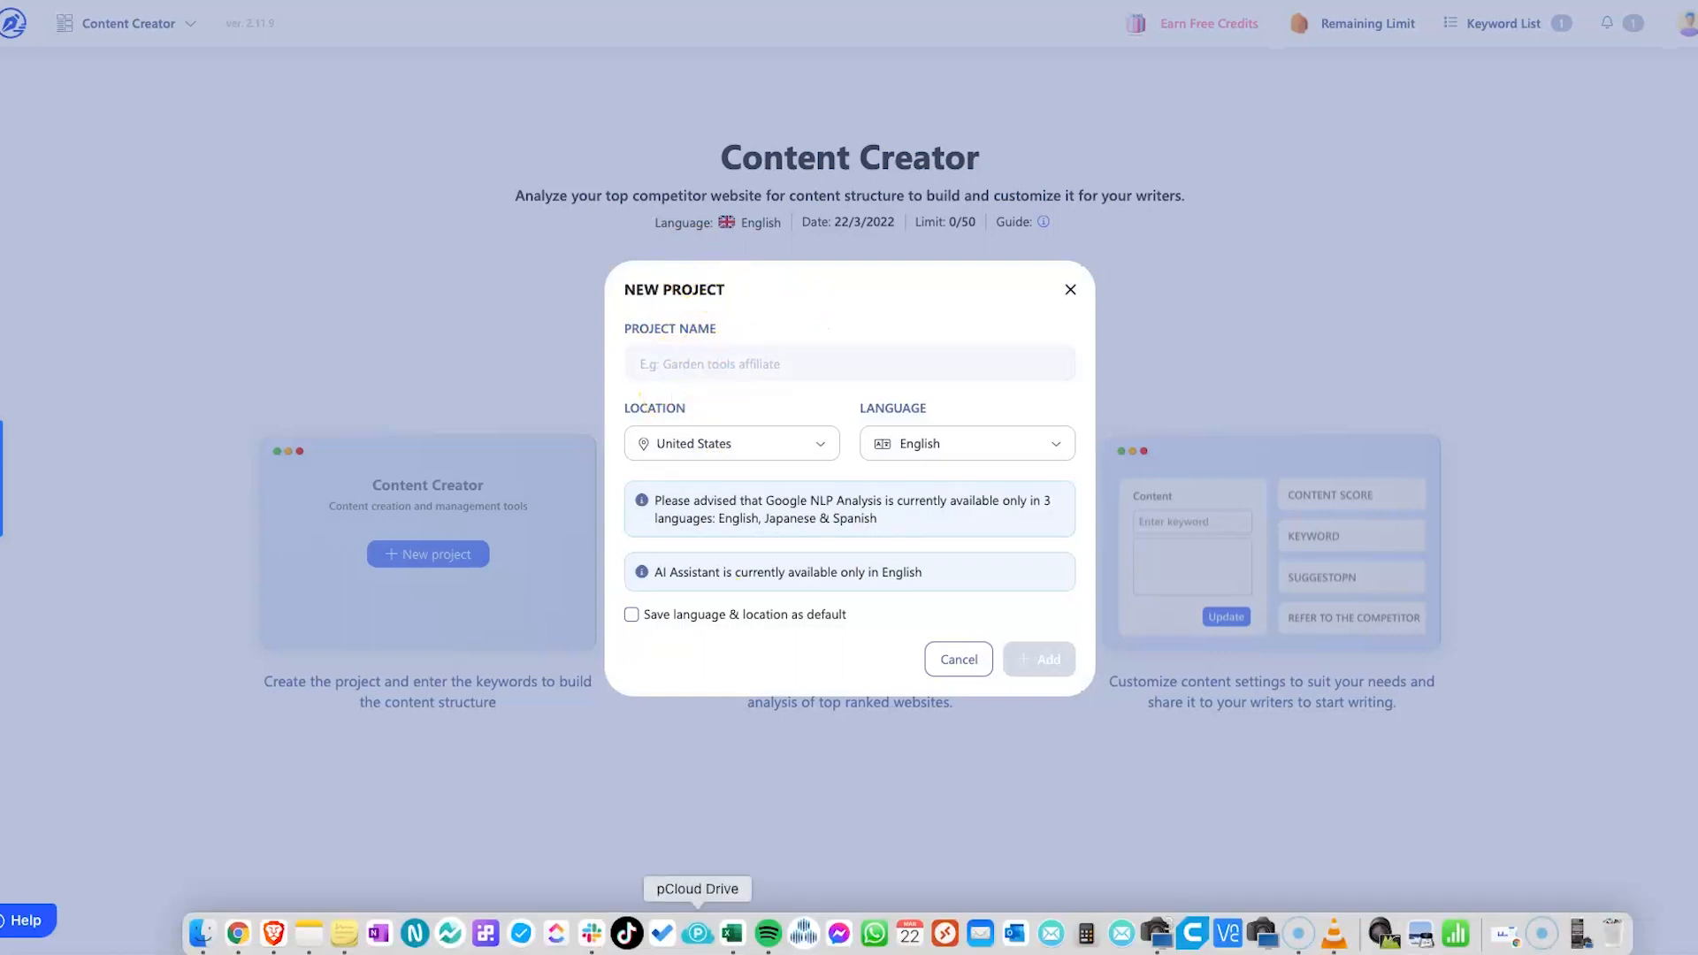
left_click(732, 945)
scroll(406, 651, "down", 20)
scroll(377, 646, "down", 20)
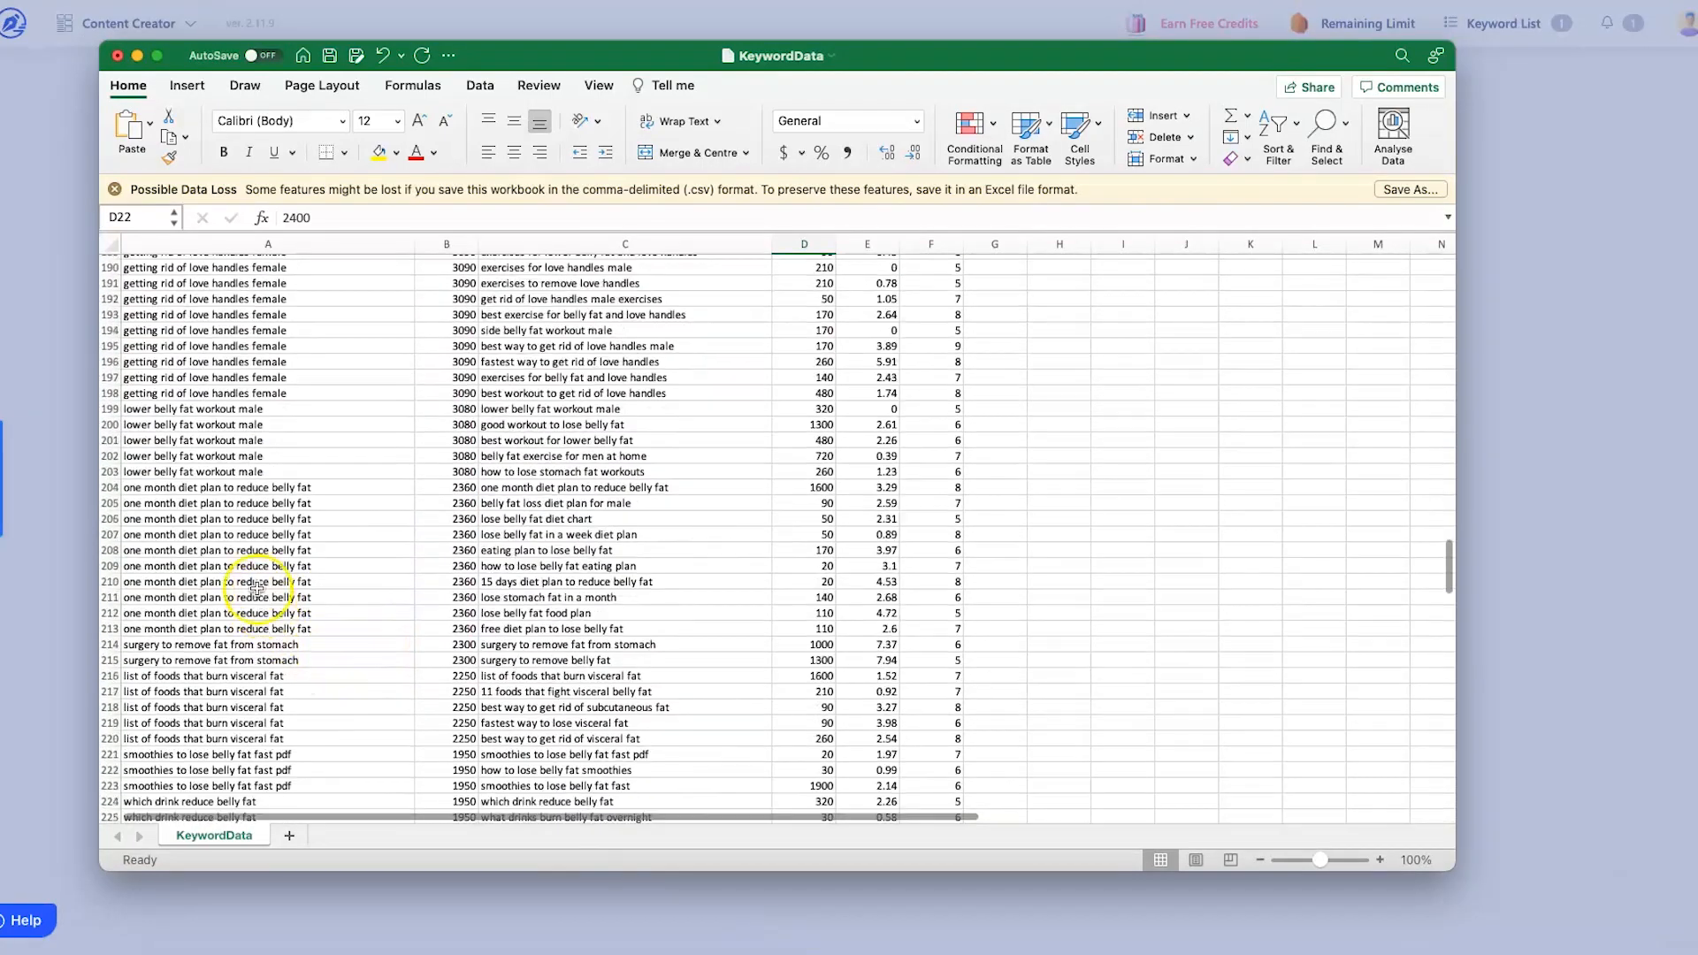
scroll(219, 457, "down", 1)
left_click(257, 644)
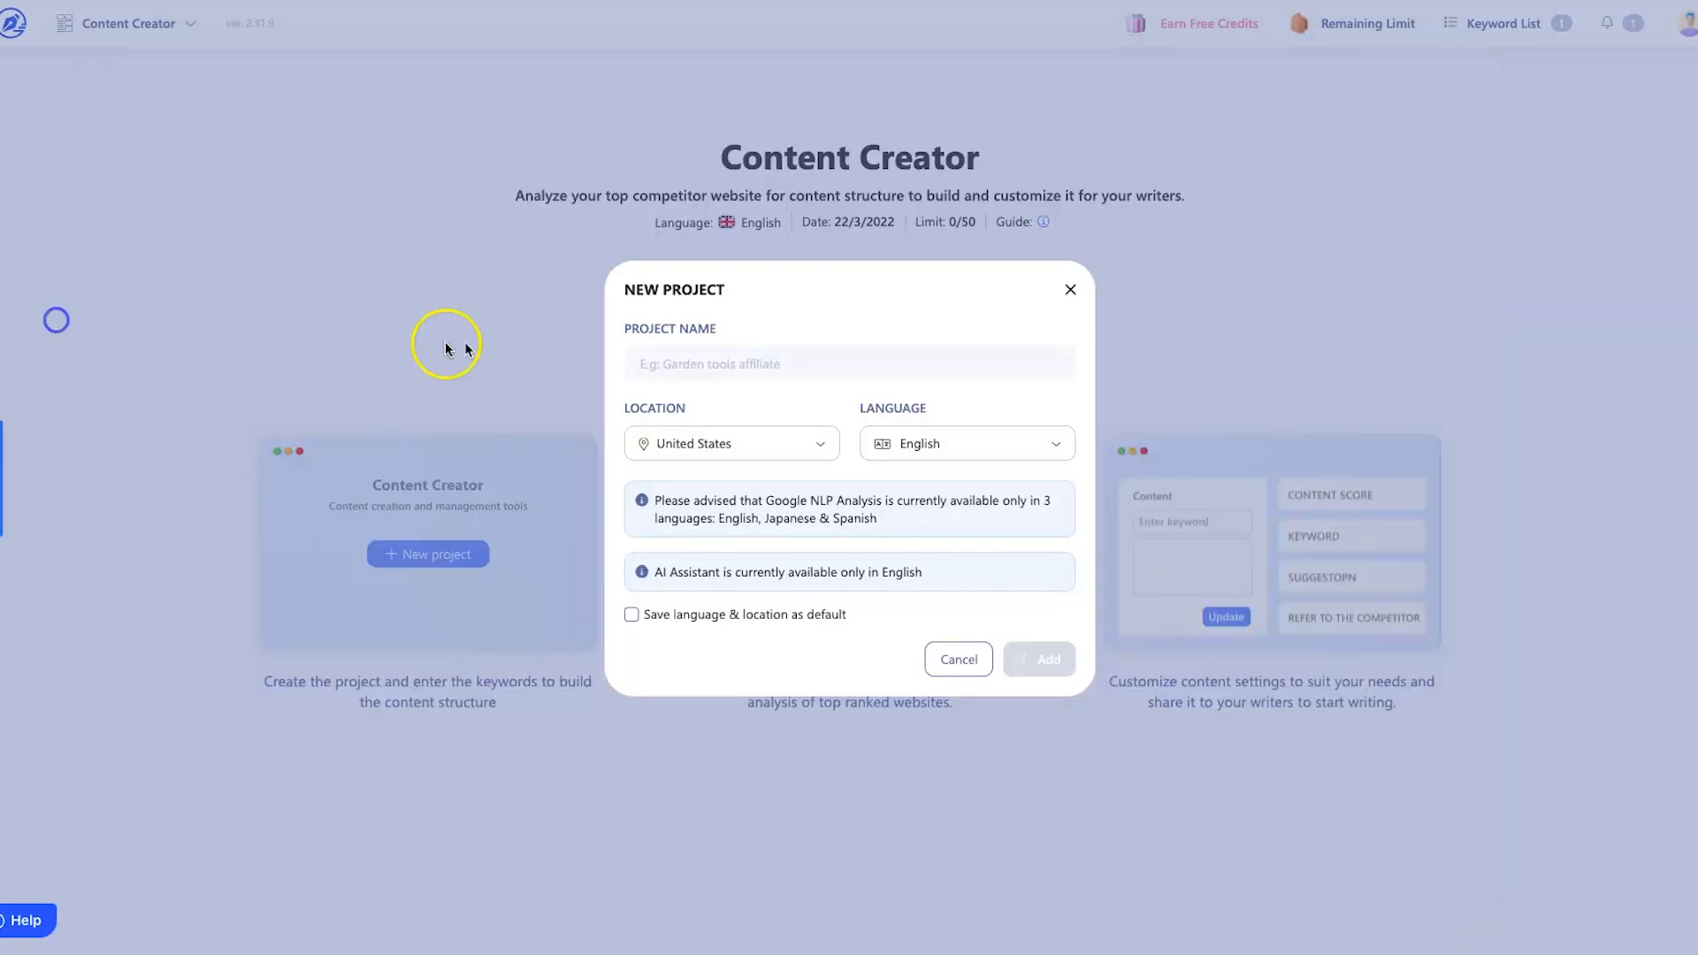
- Switch back to WriterZen and create the project "list of foods that burn visceral fat" for United States, English
left_click(775, 346)
type("list of foods that burn visceral fat")
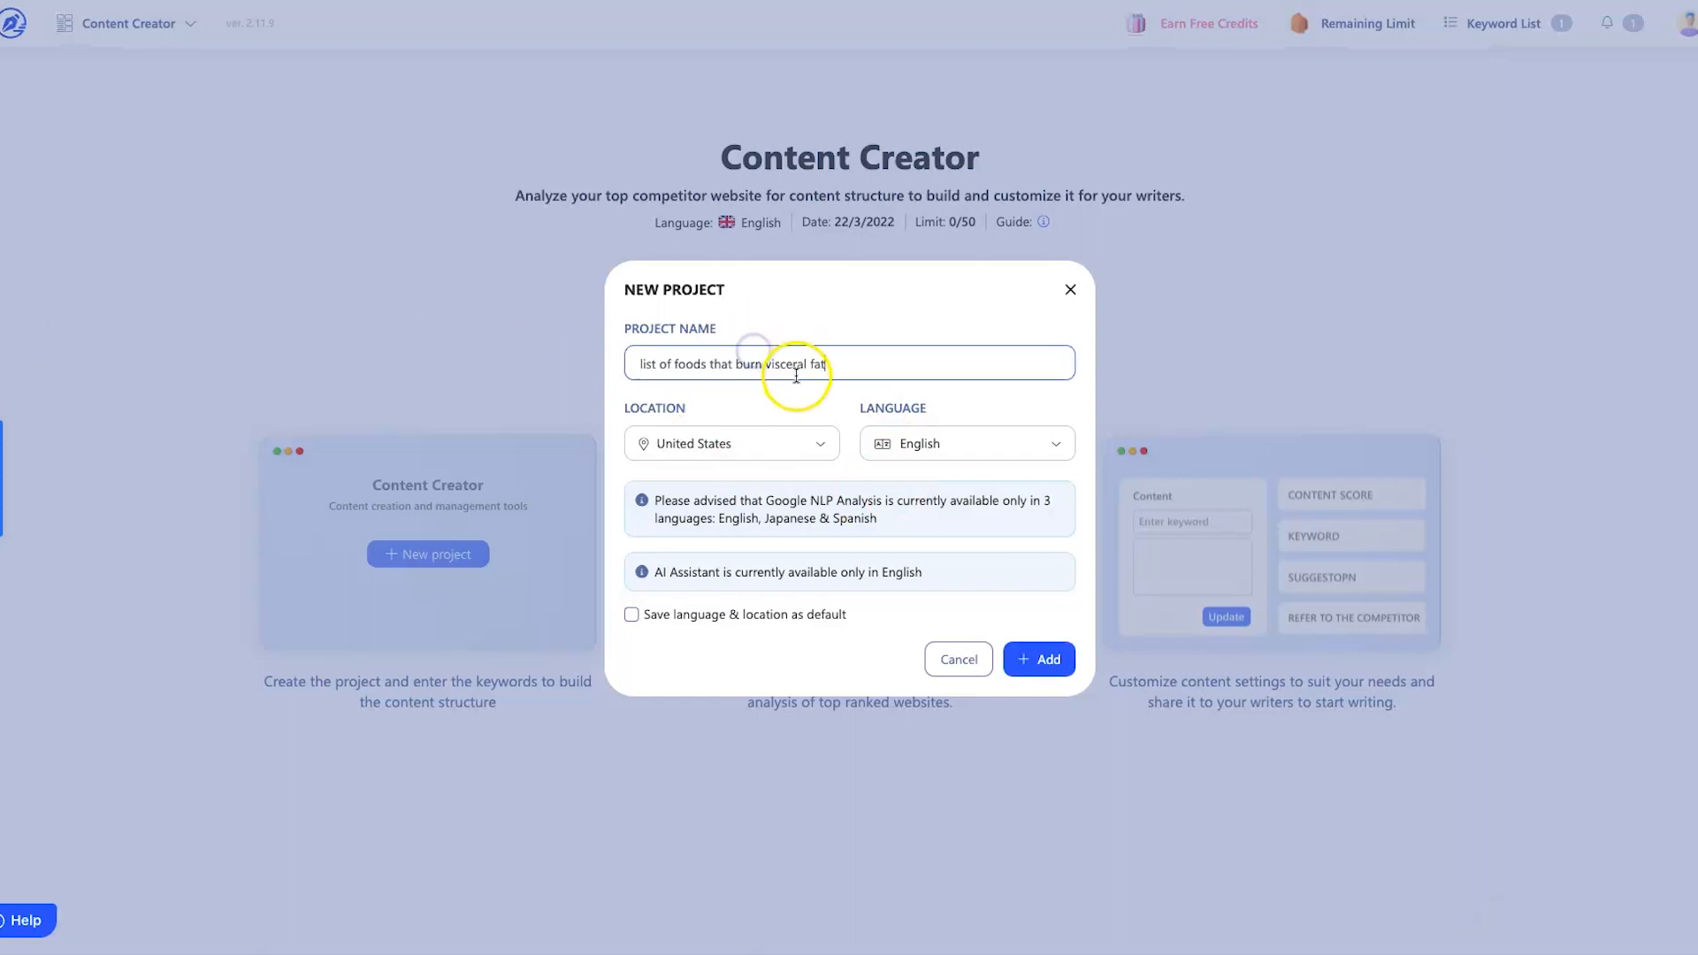
left_click(1043, 665)
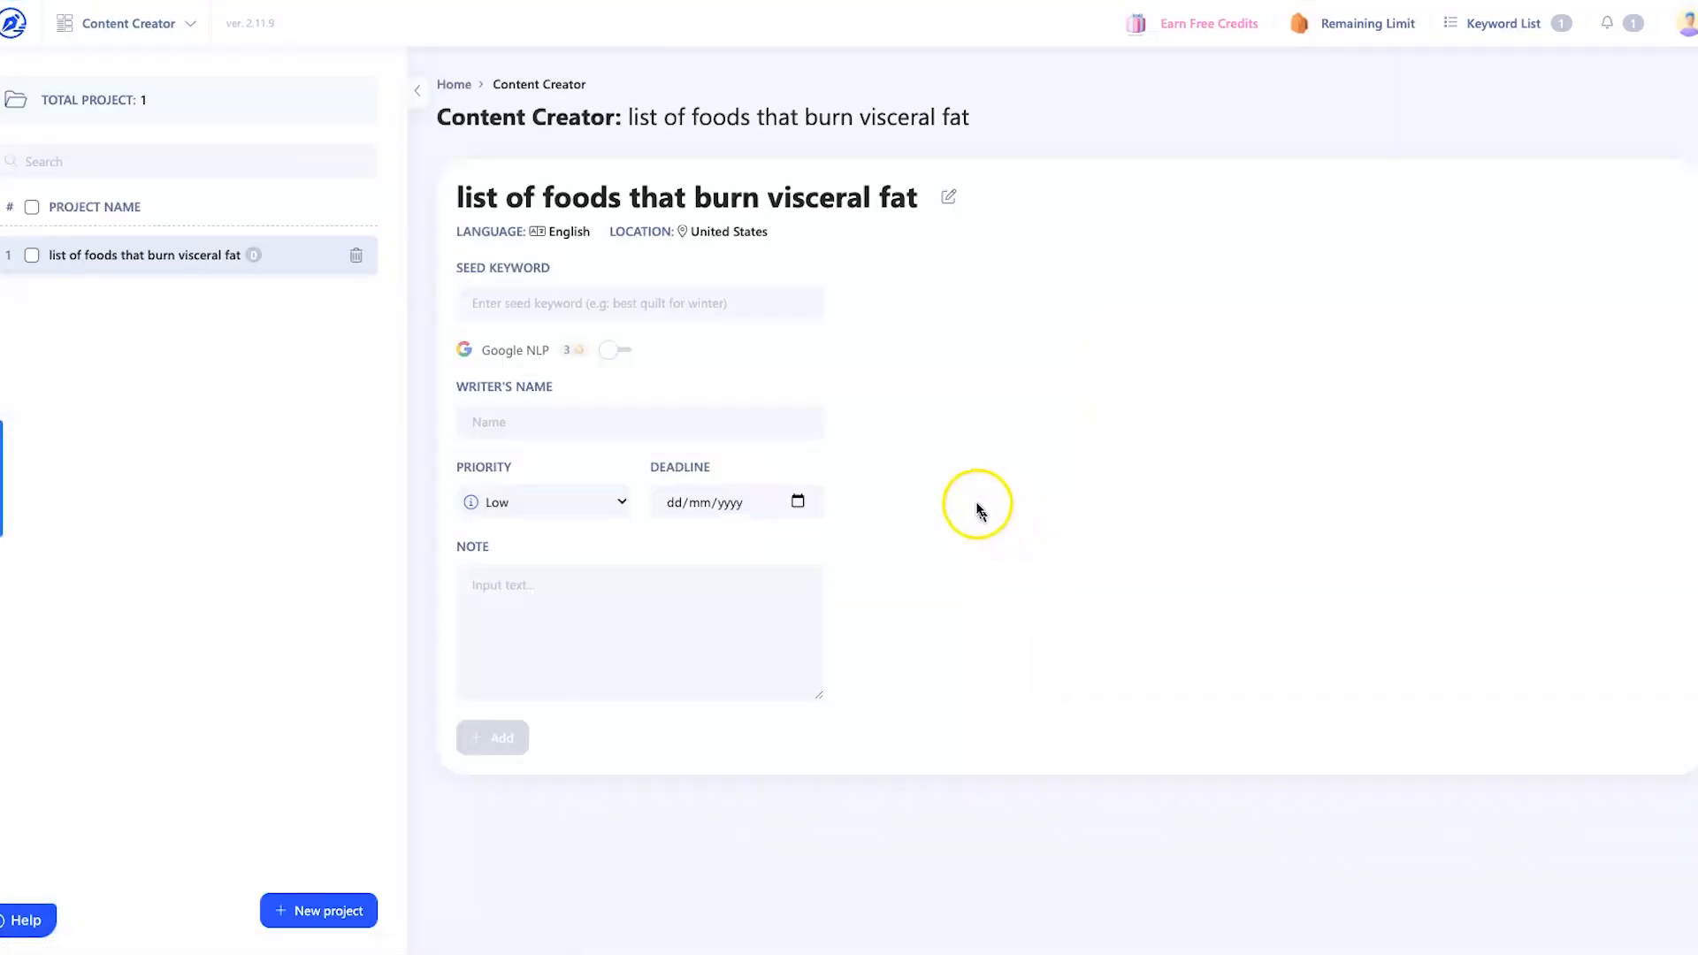
- Add content with the seed keyword "list of foods that burn visceral fat", the writer's name and Low priority
left_click(806, 304)
type("list of foods that burn visceral fat")
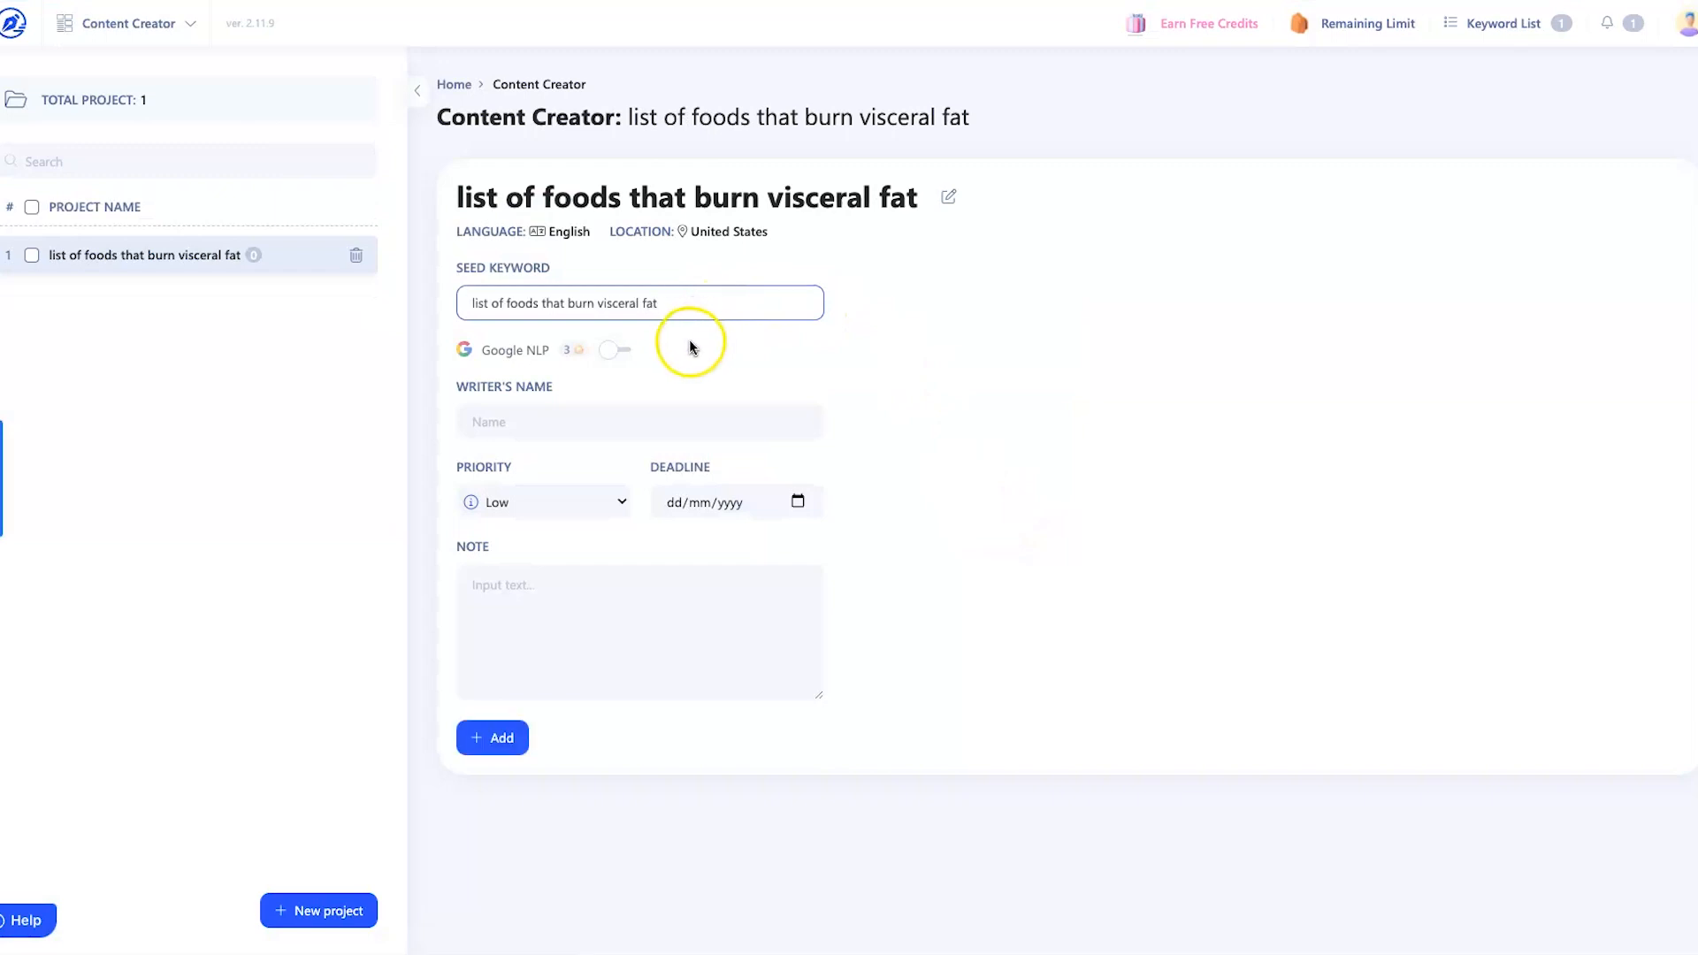
left_click(536, 416)
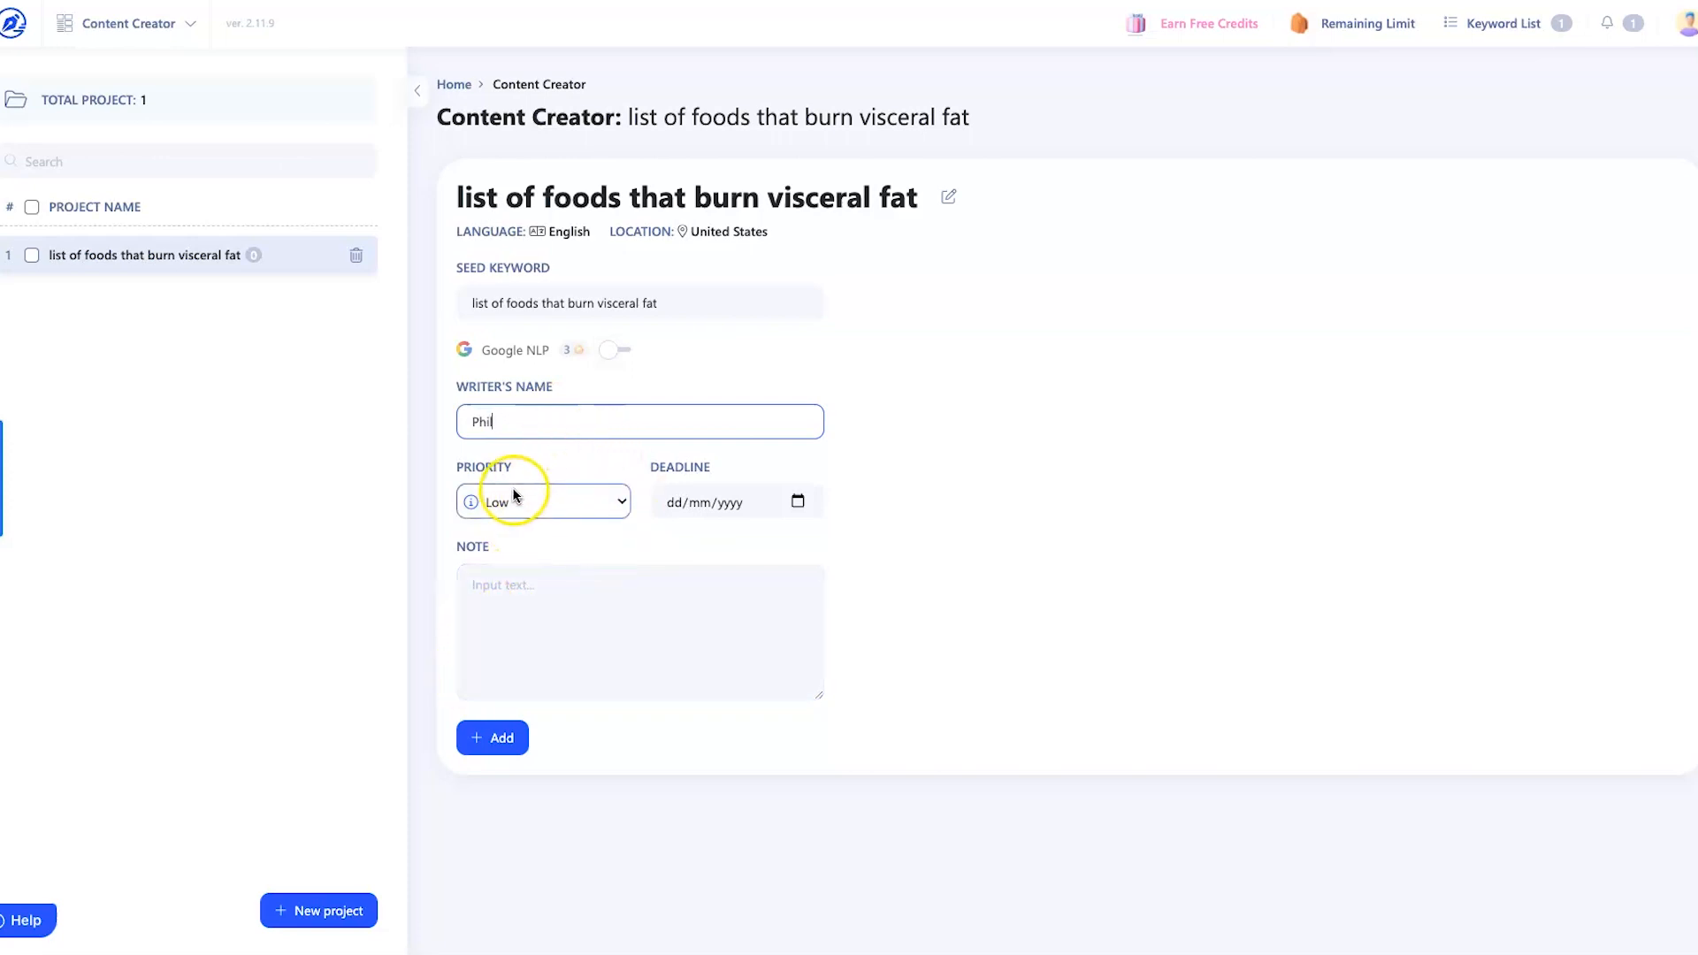
left_click(492, 748)
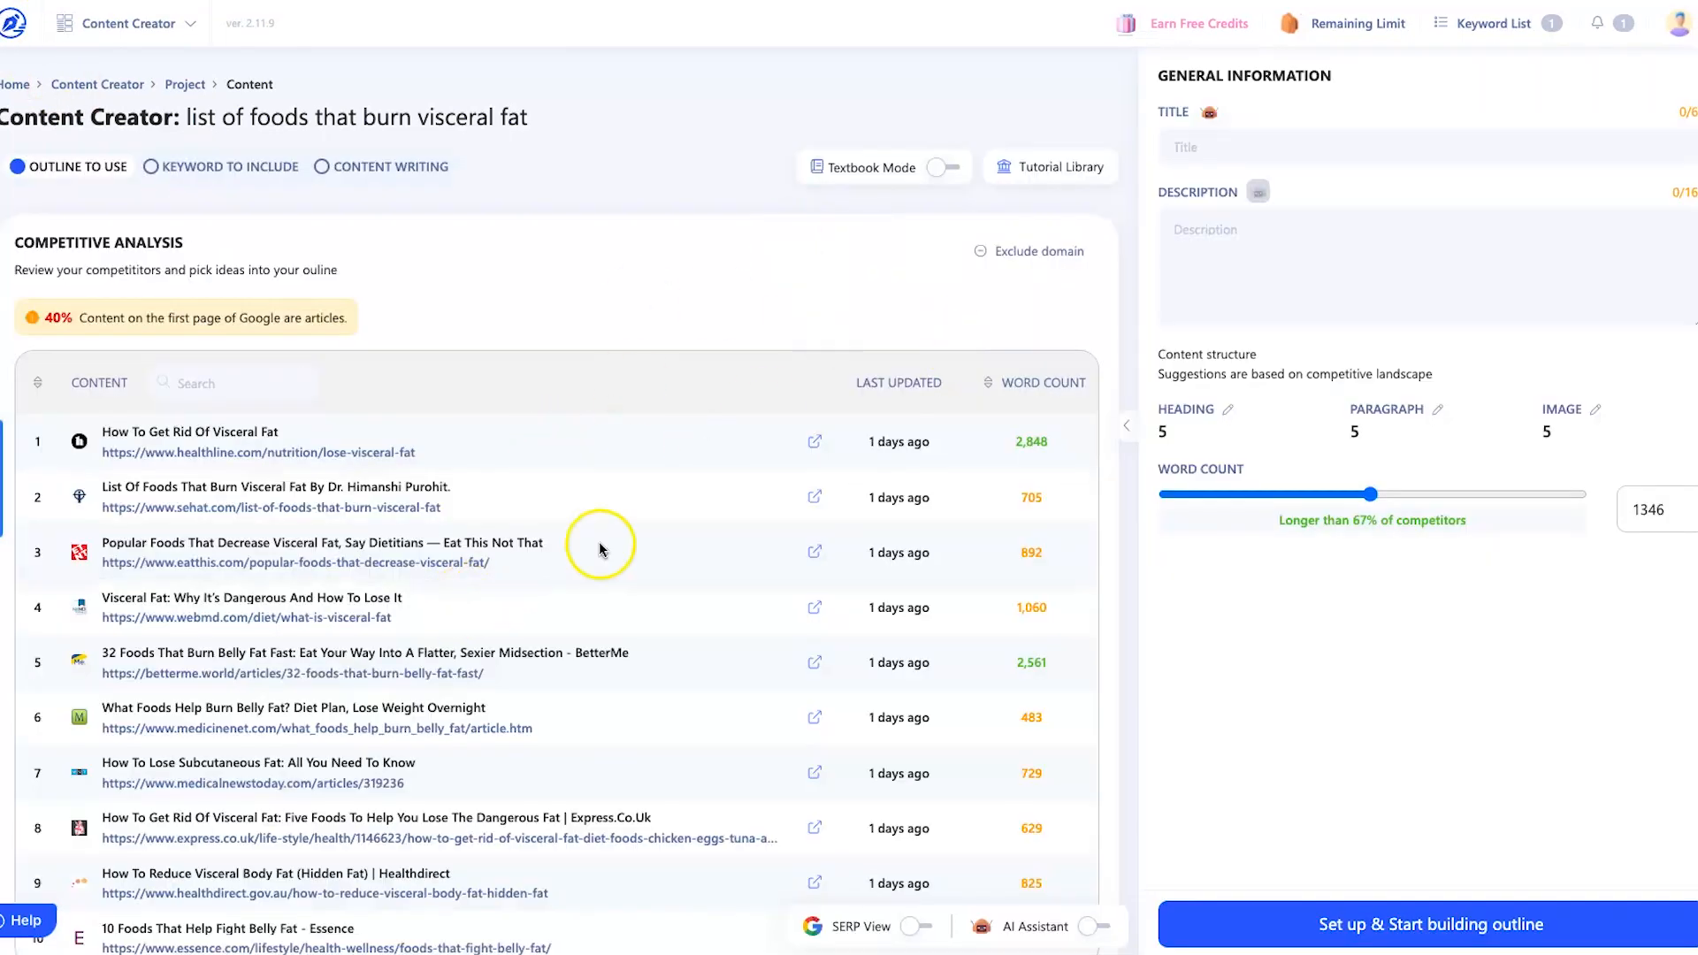
- Expand the competitive analysis and examine the titles and word counts of all ranking competitors
scroll(525, 451, "down", 3)
scroll(409, 485, "up", 3)
scroll(512, 674, "down", 3)
scroll(343, 552, "up", 3)
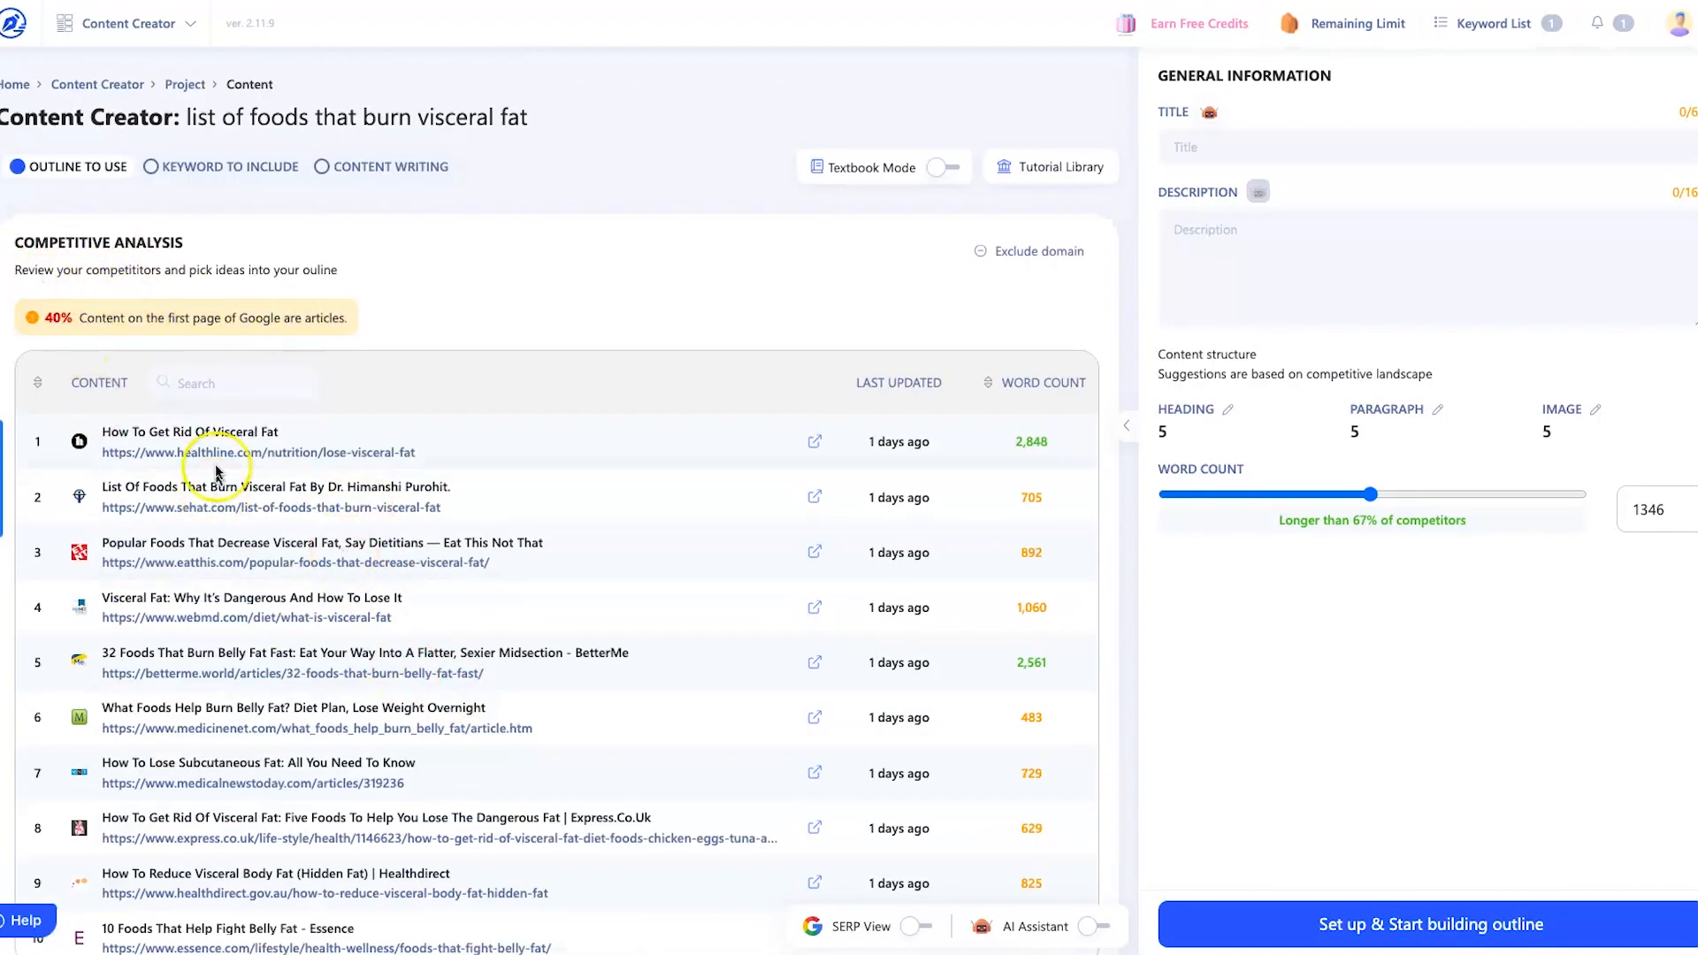
scroll(709, 459, "down", 4)
left_click(575, 648)
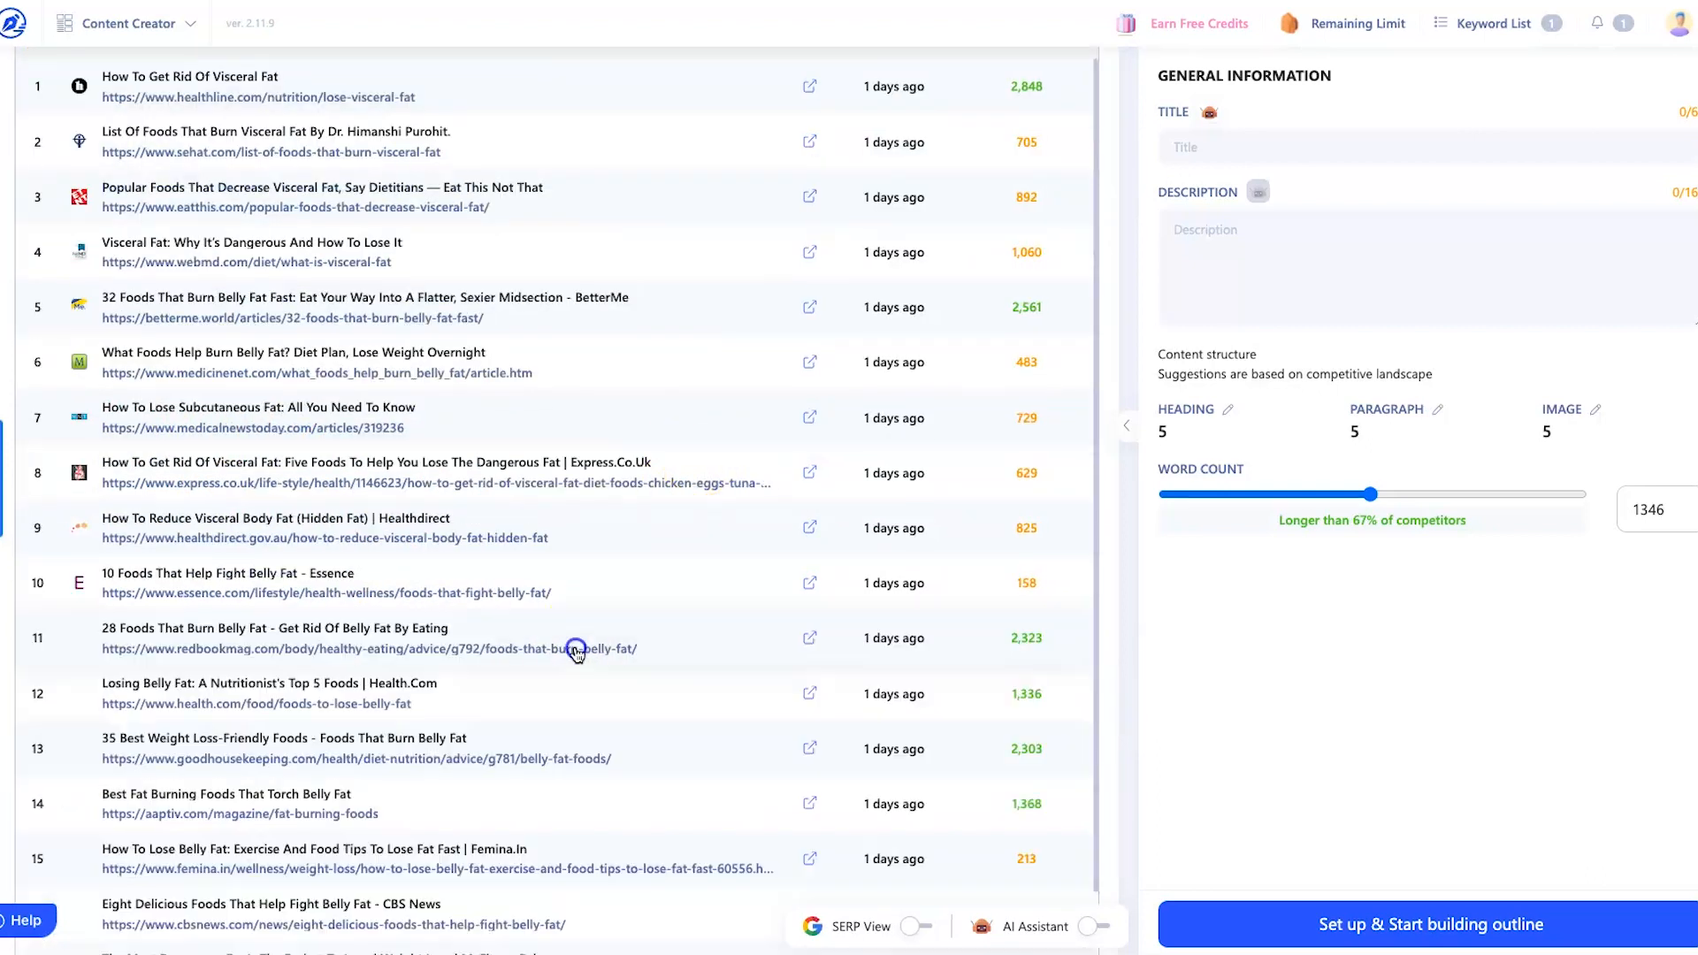
scroll(504, 690, "down", 4)
scroll(645, 743, "down", 4)
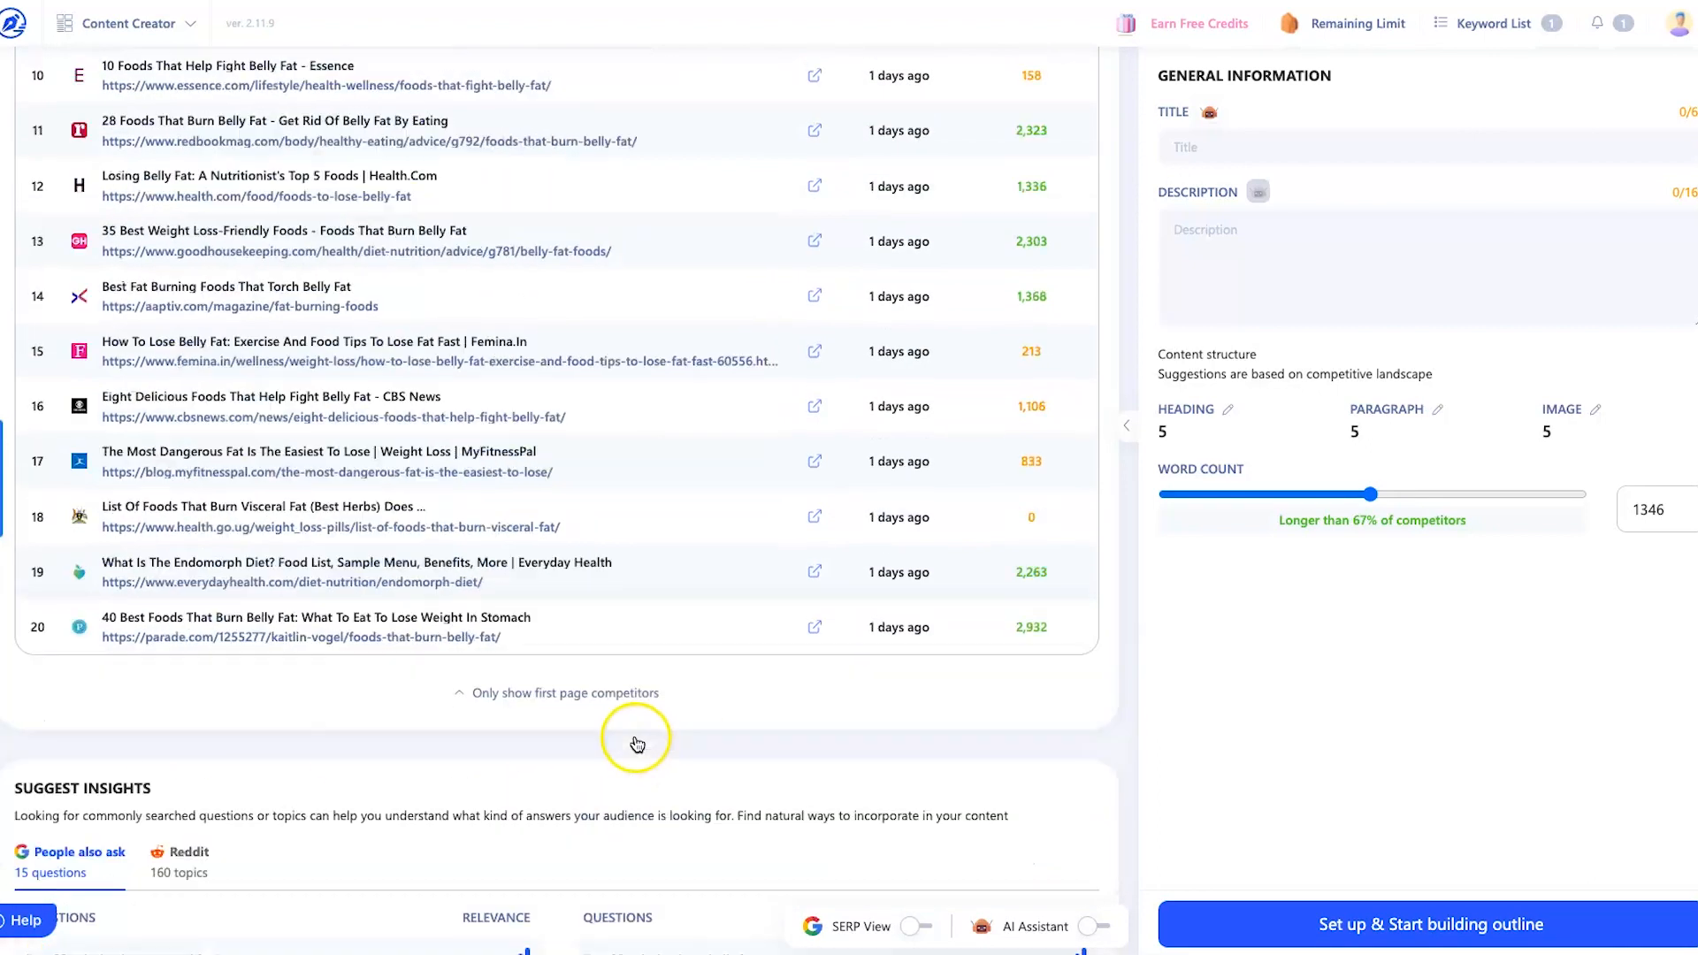
- Look over the suggested insights, comparing the People also ask questions with the Reddit topics
scroll(353, 750, "down", 2)
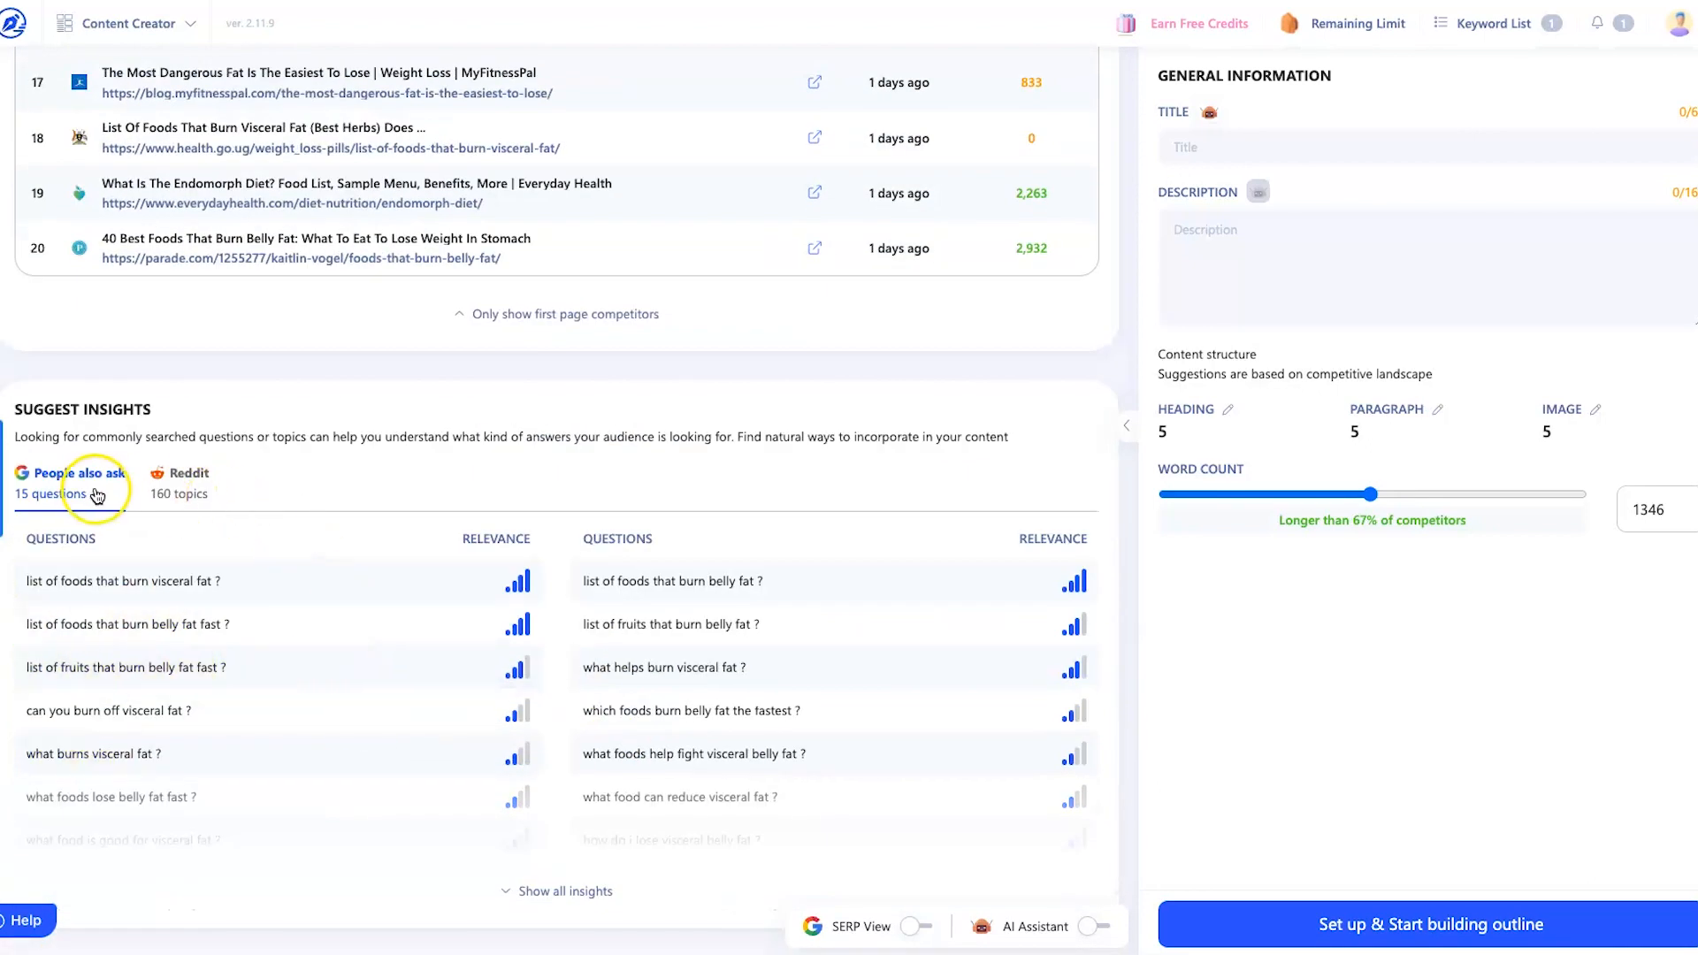
left_click(203, 491)
left_click(80, 482)
scroll(569, 558, "up", 14)
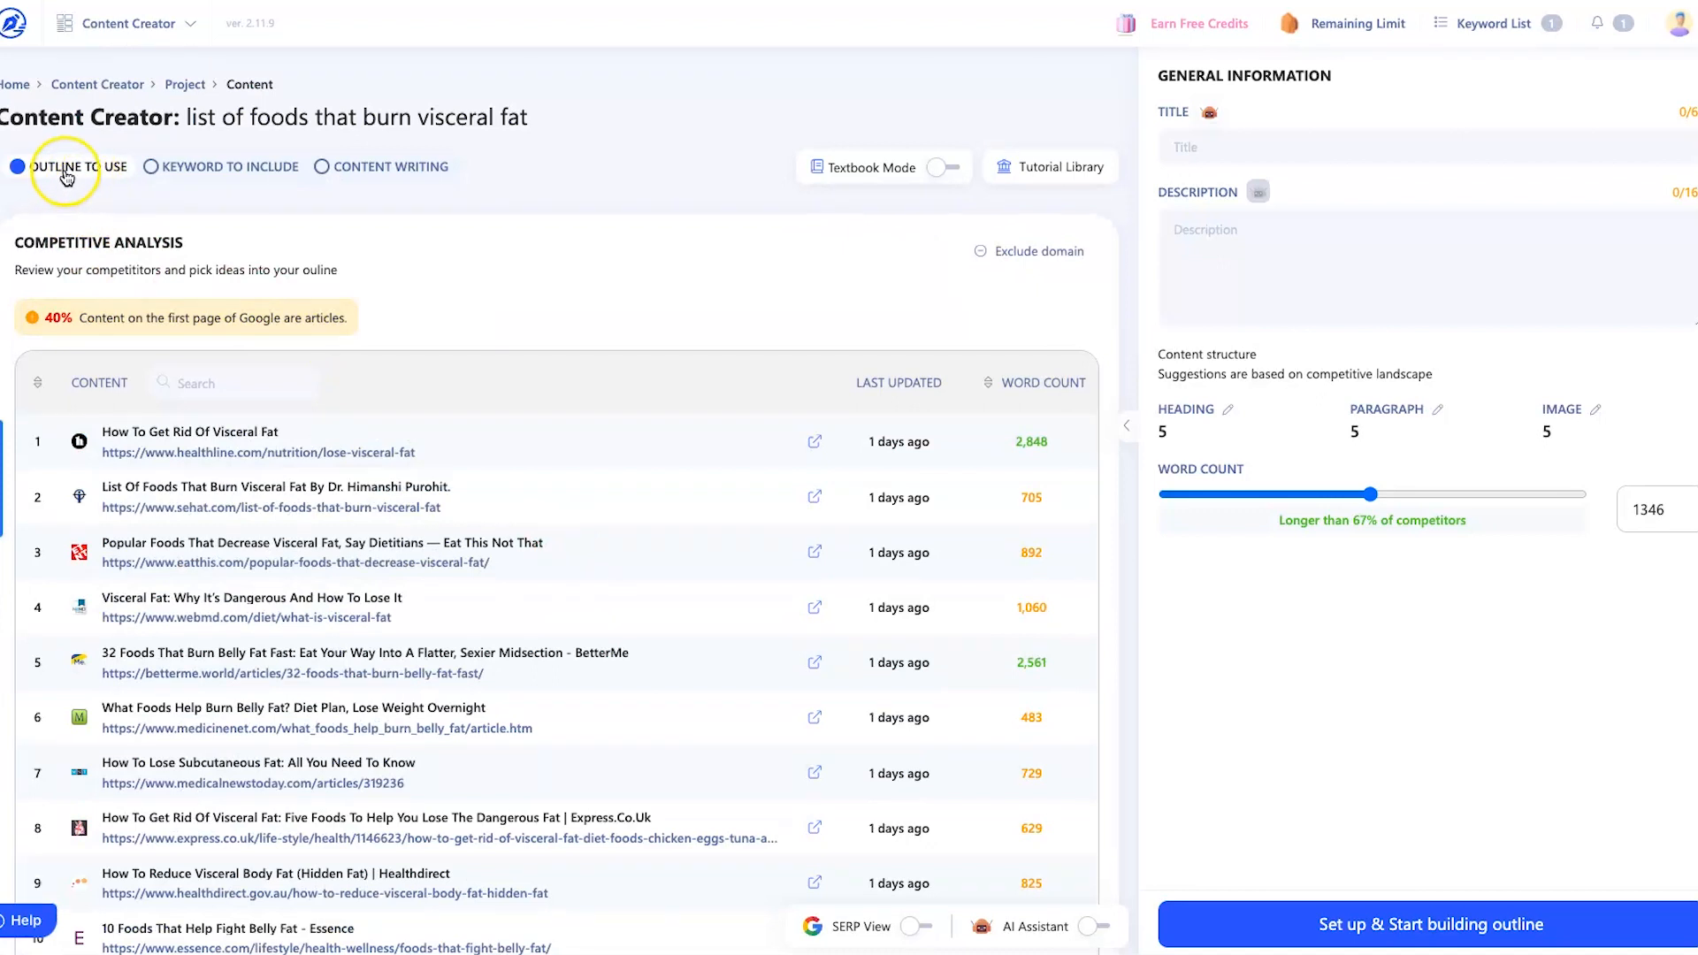
- Preview the Keyword to Include and Content Writing stages, and sort the competitors' keywords by relevance
left_click(192, 177)
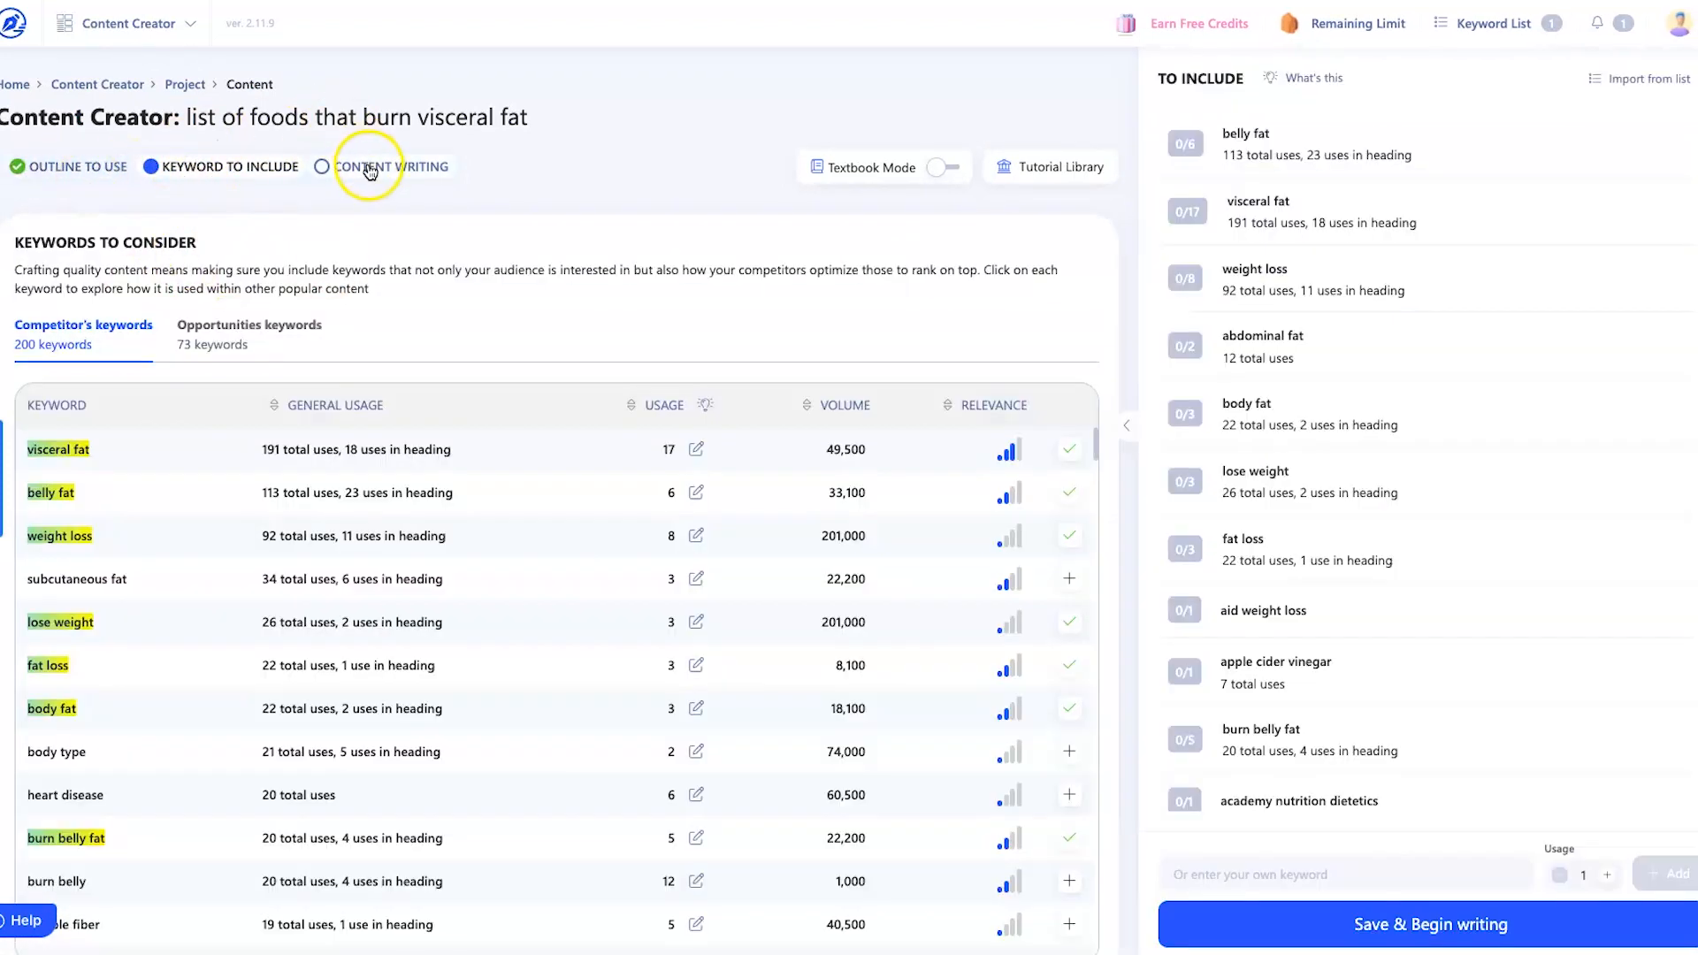
left_click(369, 171)
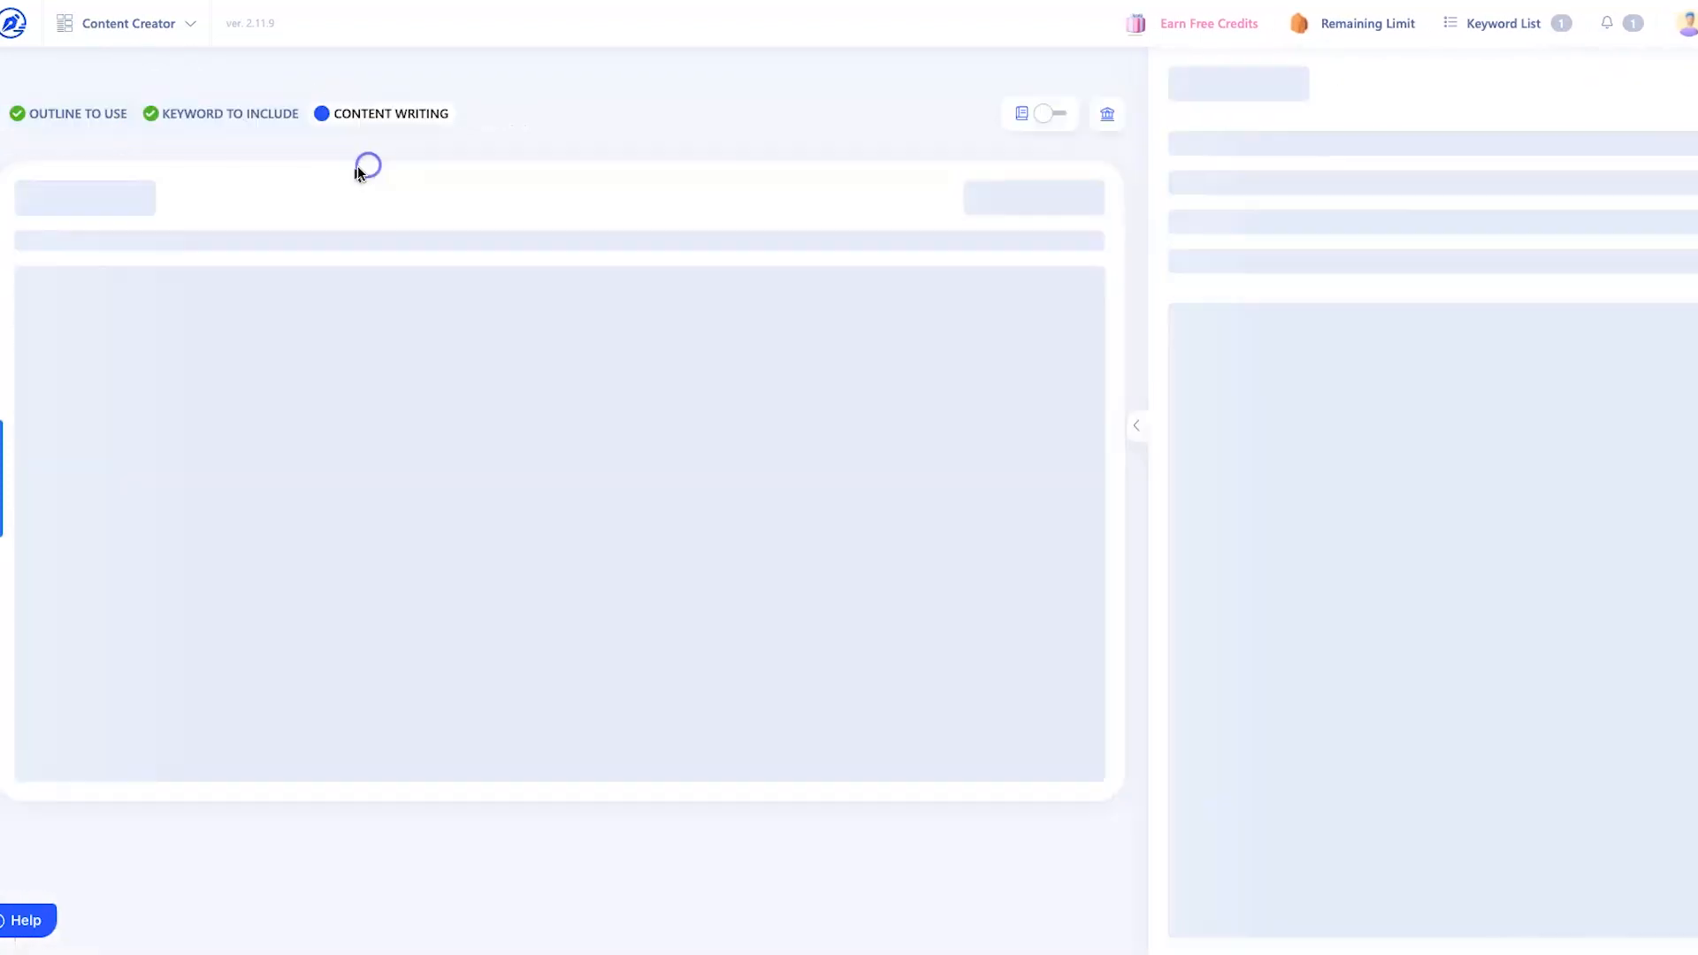
left_click(210, 92)
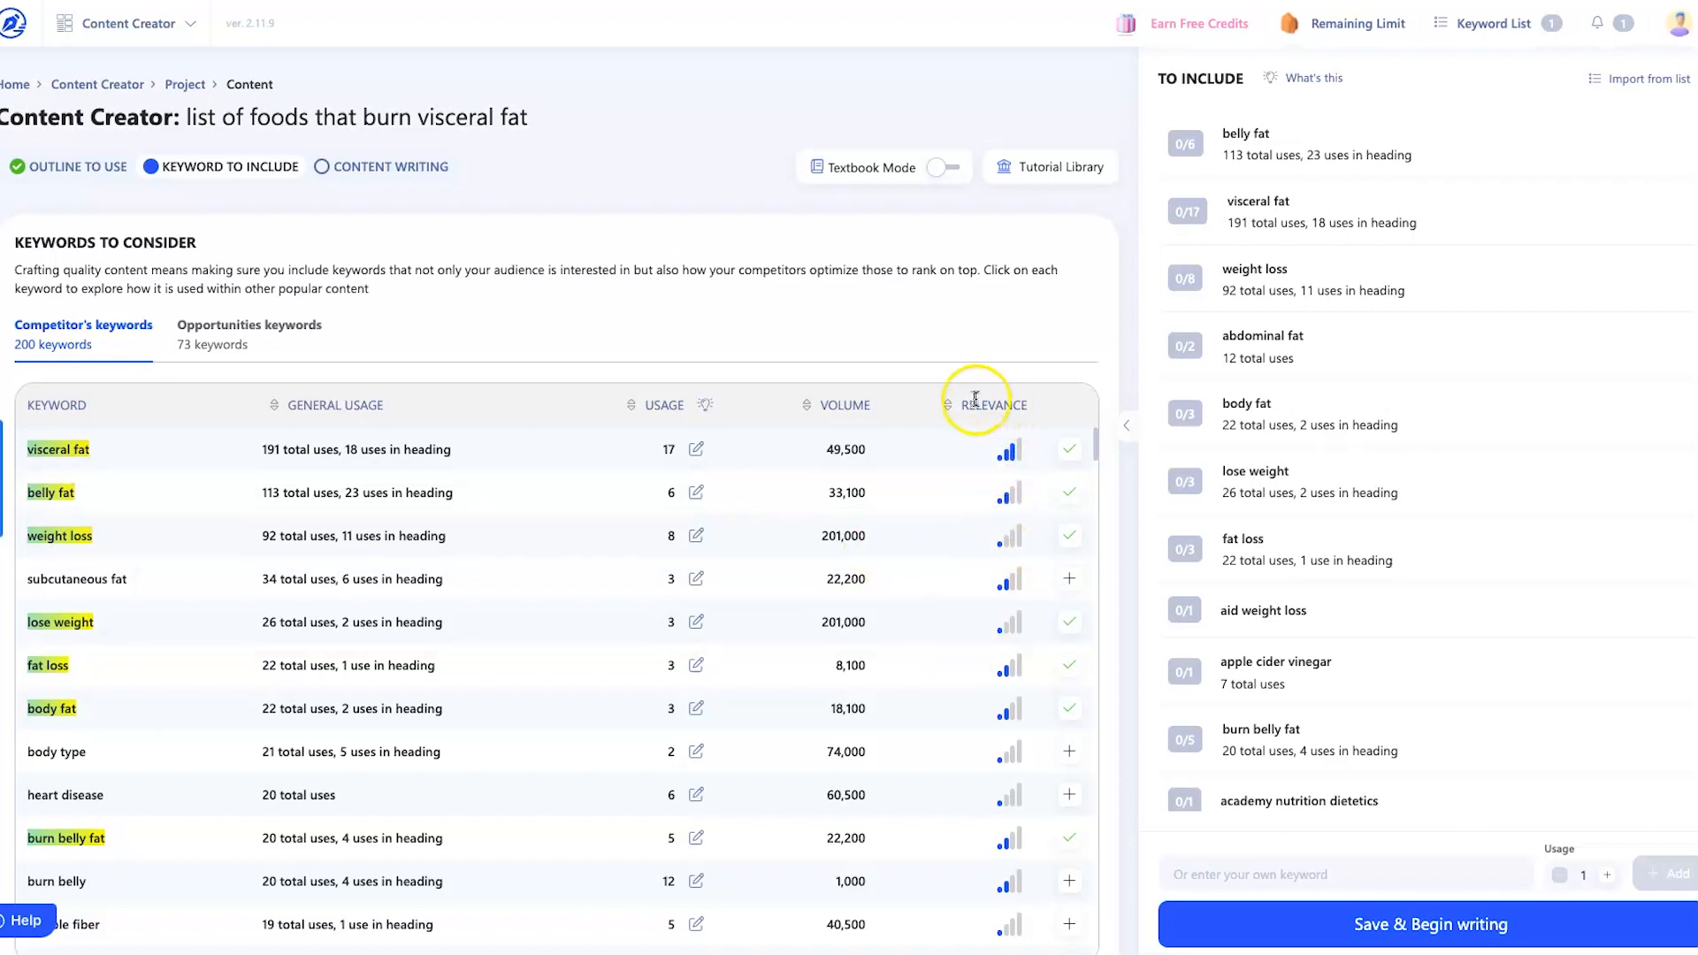
left_click(944, 407)
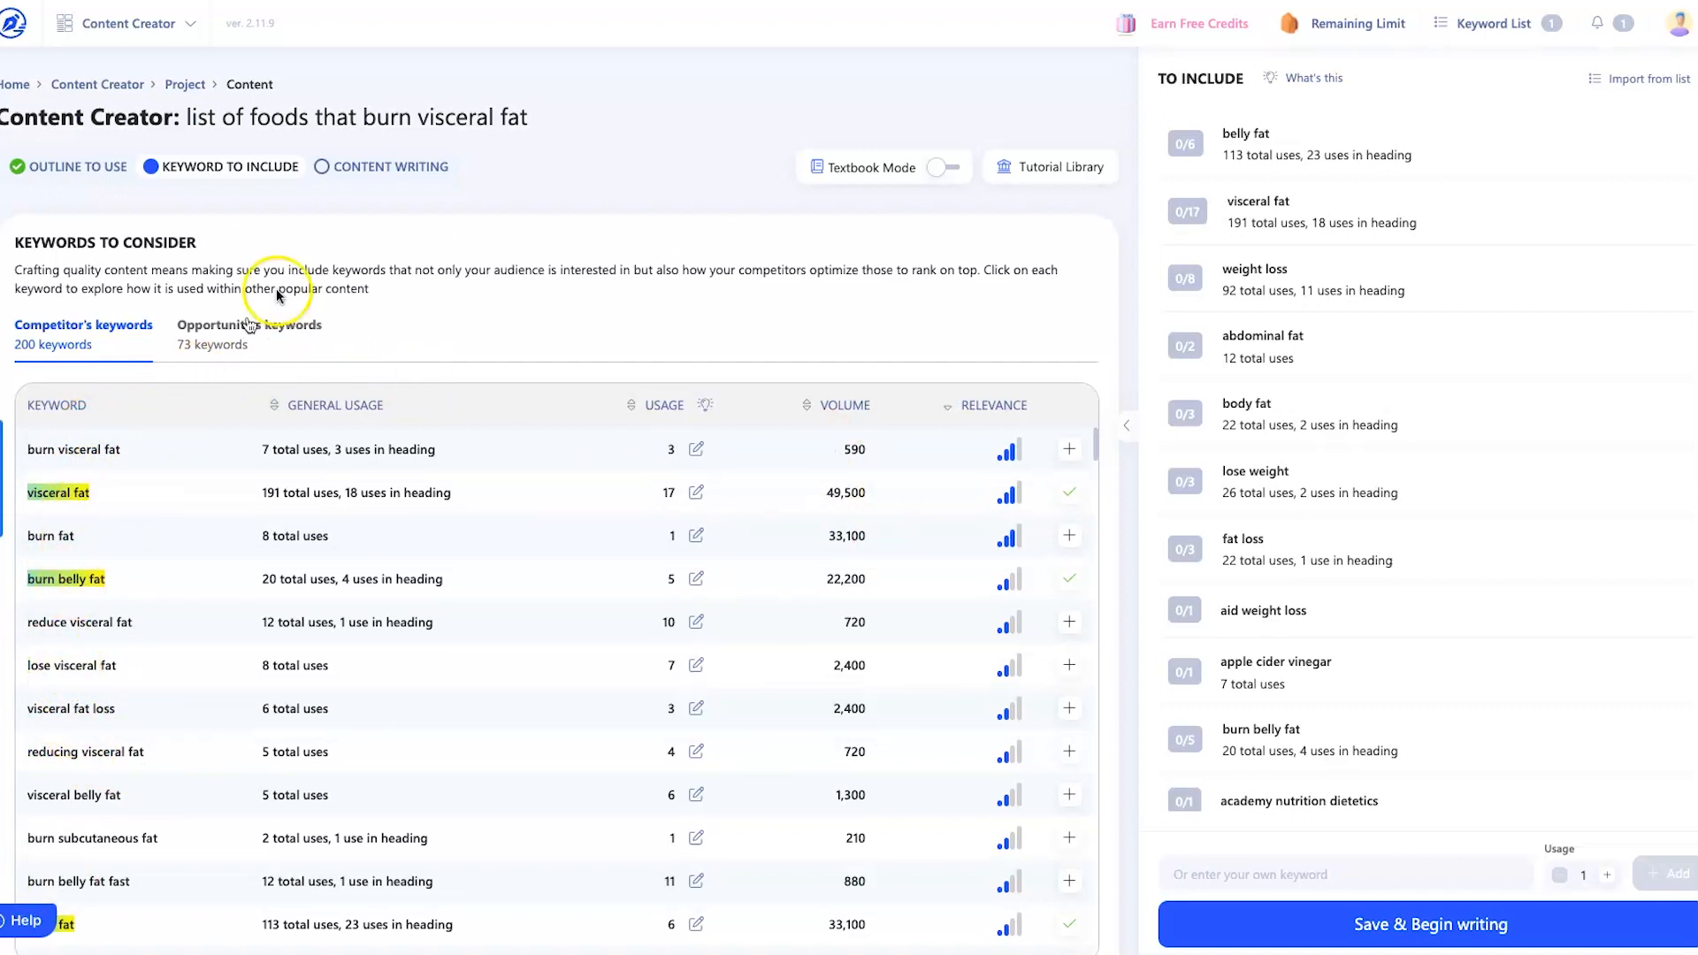
- Return to the outline stage, edit the general information and open the AI Assistant for the article title
left_click(94, 173)
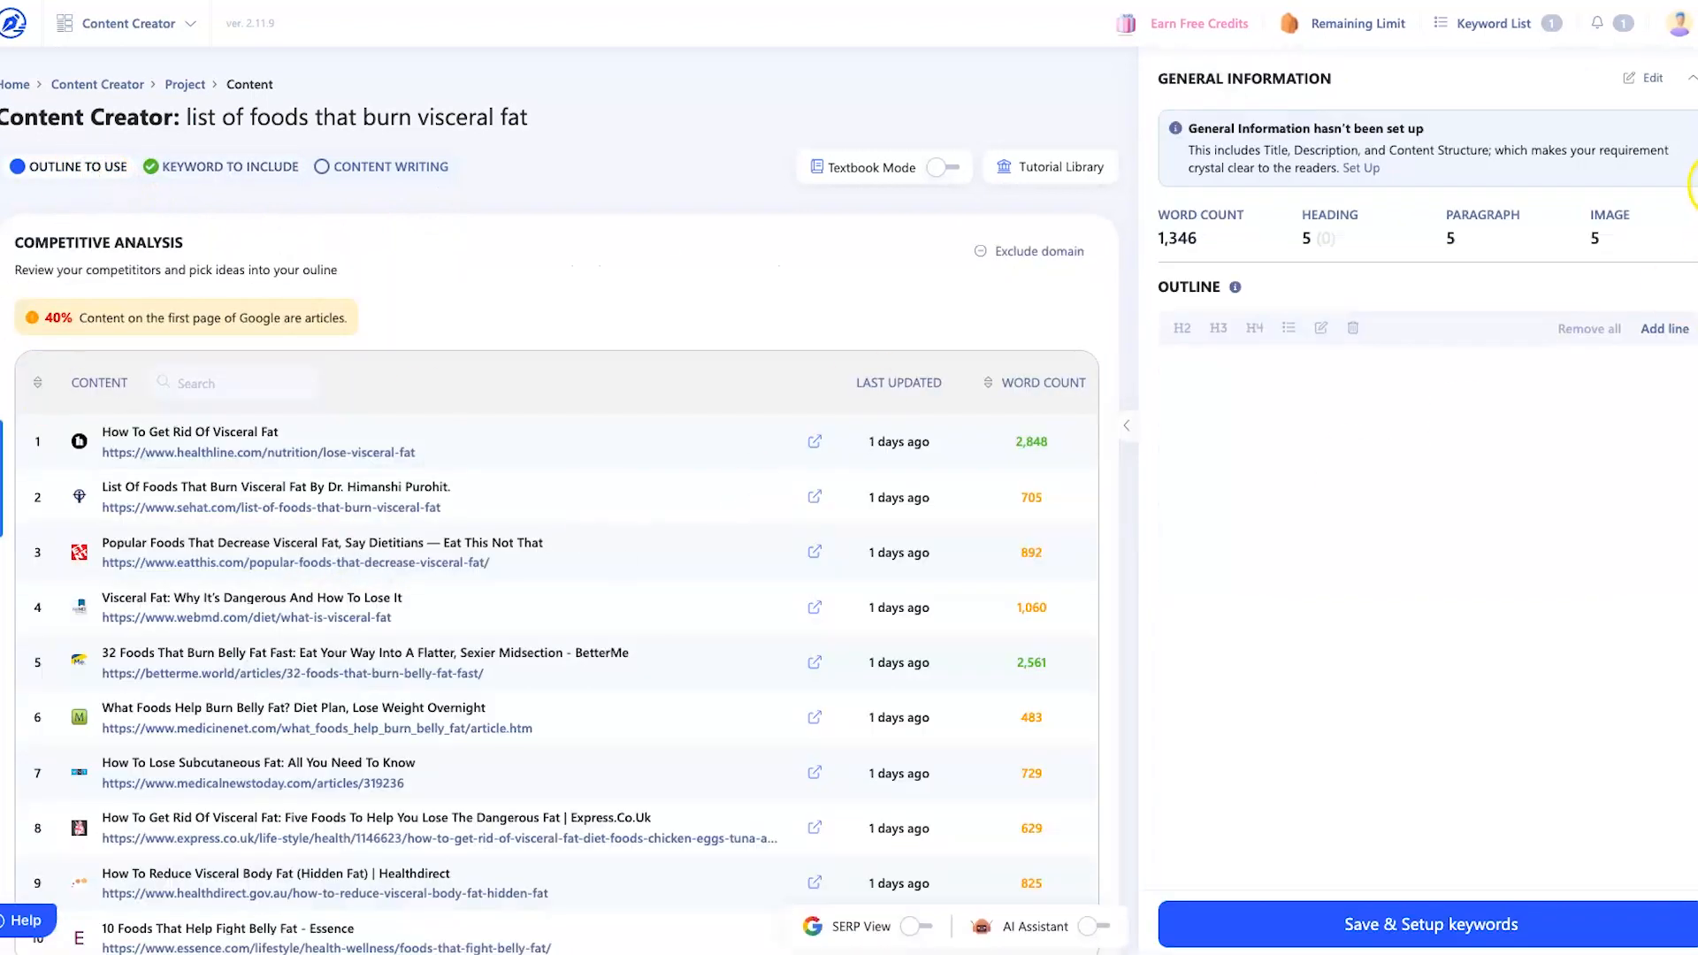
left_click(1653, 80)
left_click(1323, 144)
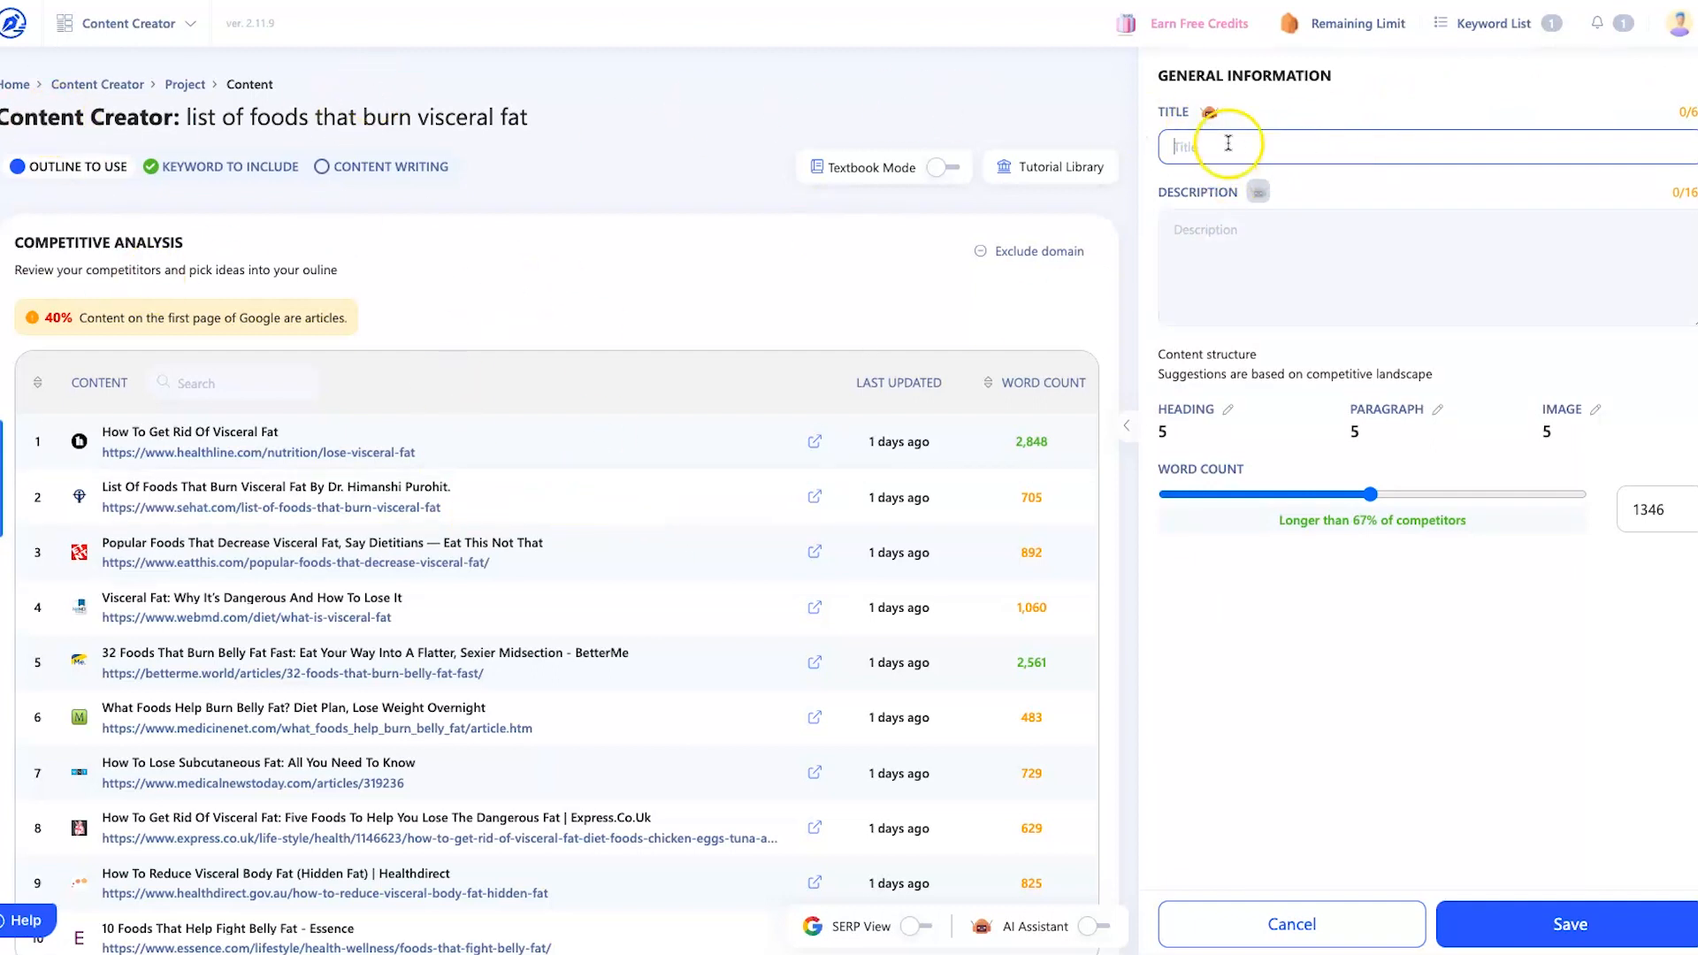
left_click(1232, 292)
left_click(1209, 114)
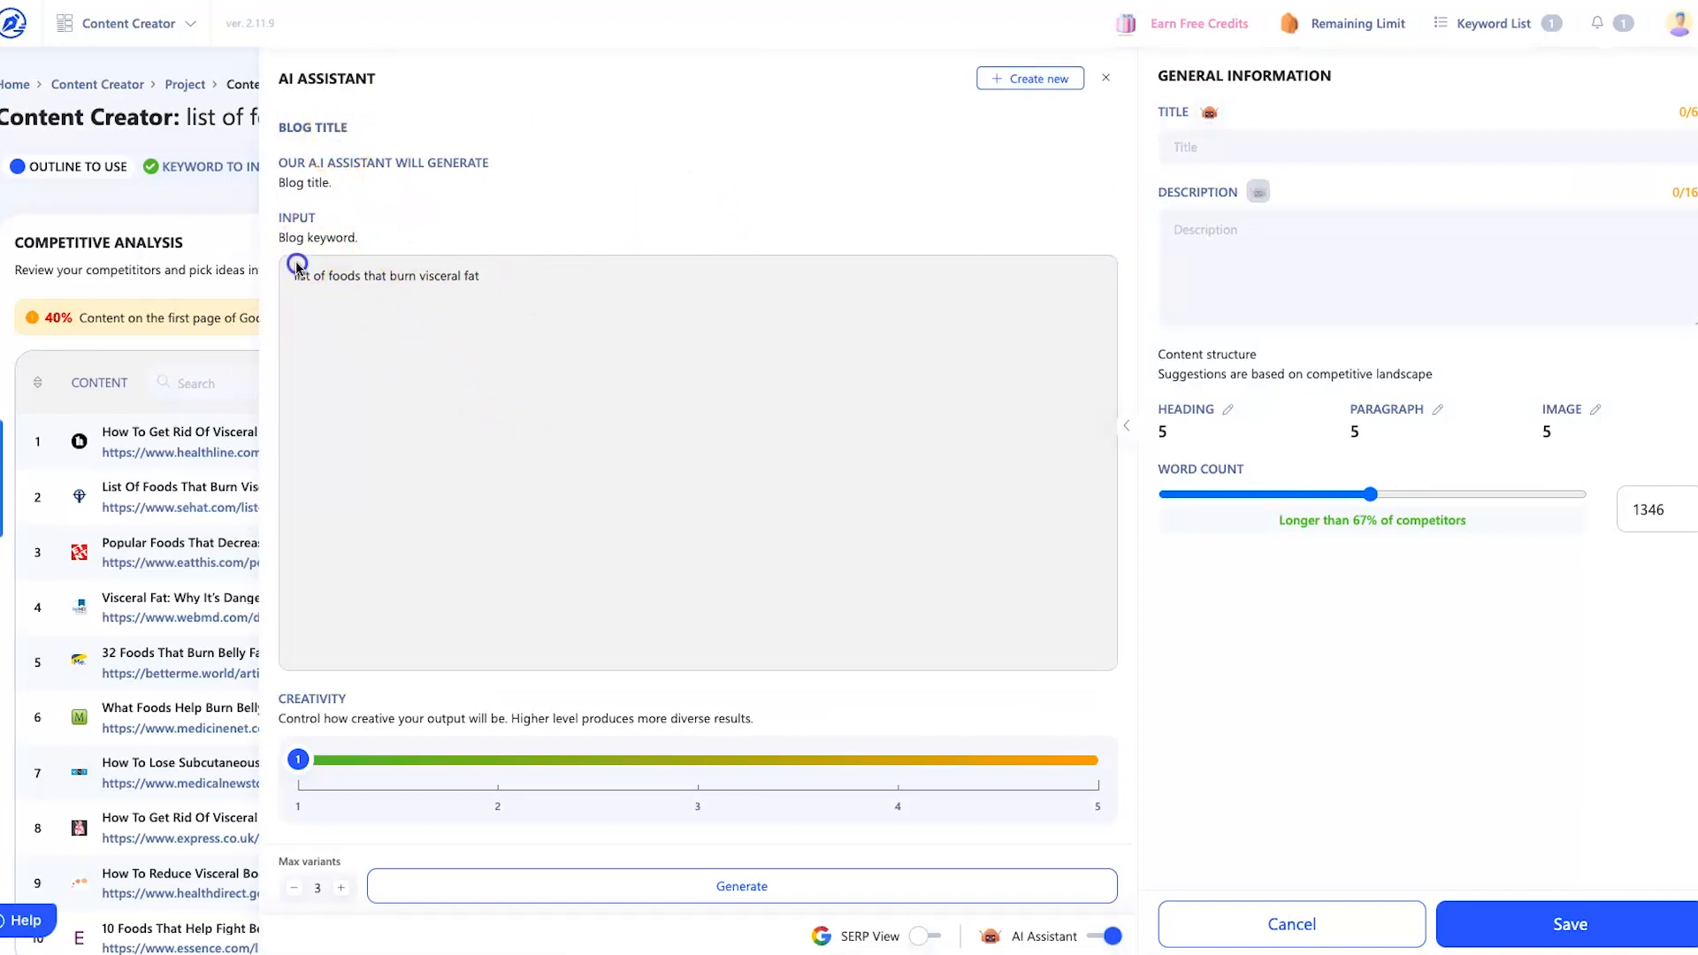
- Generate blog titles at creativity 3 and use "The 10 Foods That Burn the Most Visceral Fat" as the title
left_click_drag(399, 760, 525, 766)
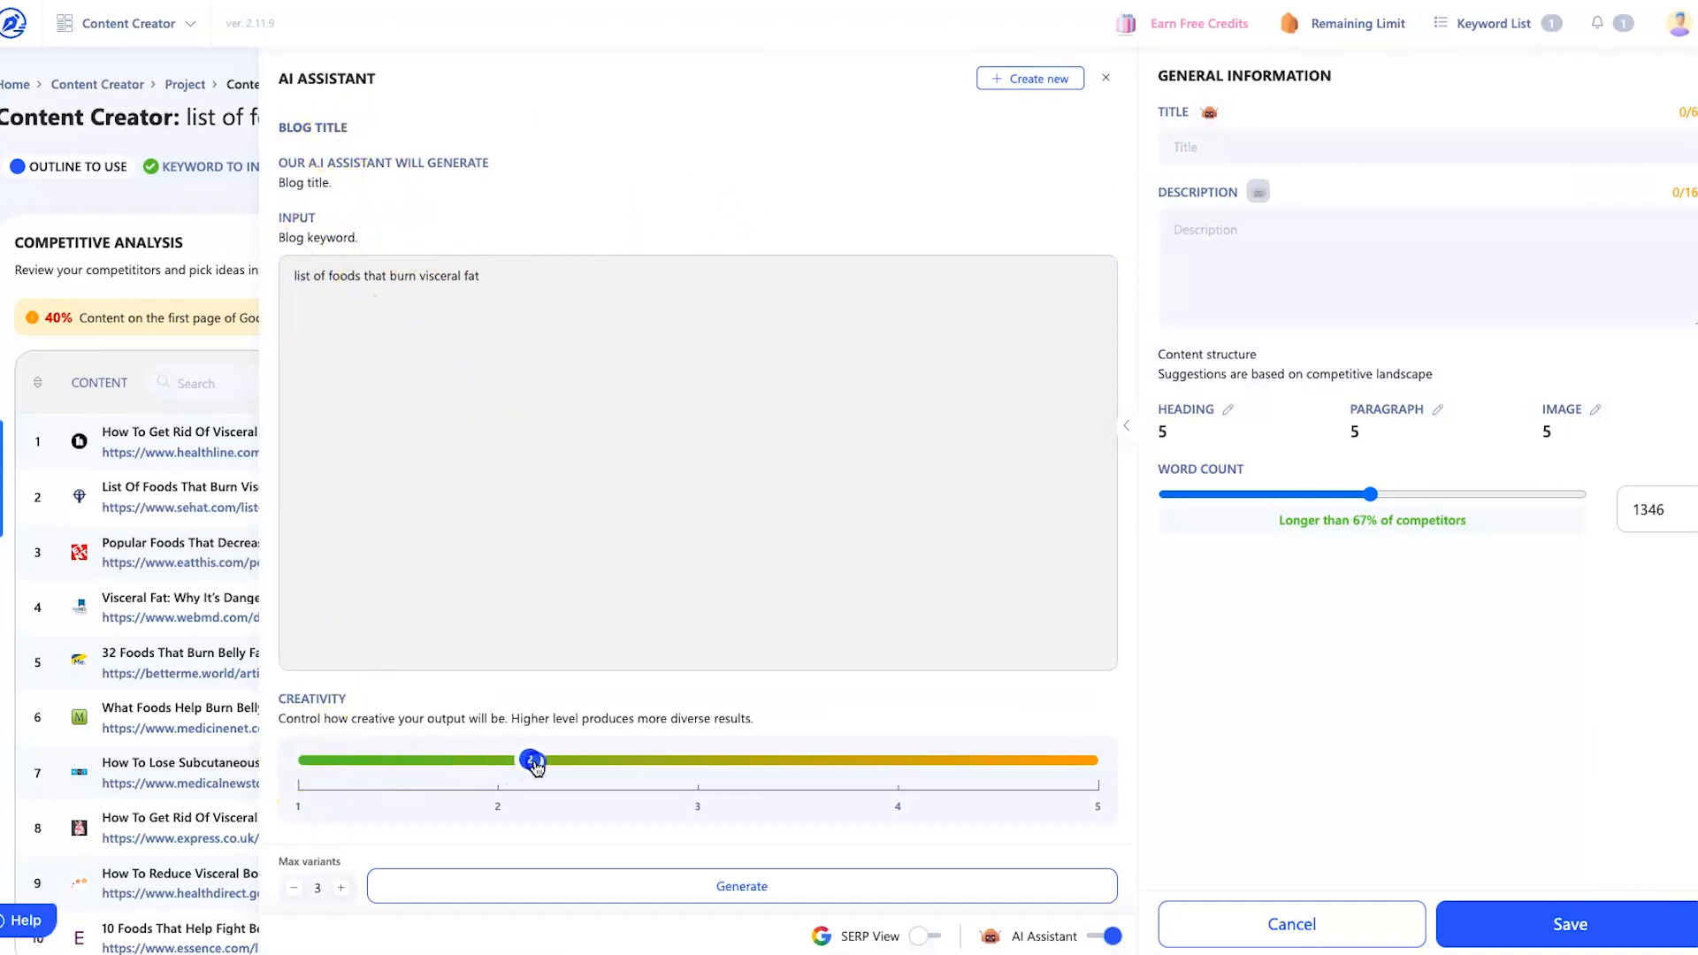
mouse_move(696, 771)
left_mouse_down()
mouse_move(1119, 771)
mouse_move(724, 774)
left_mouse_up()
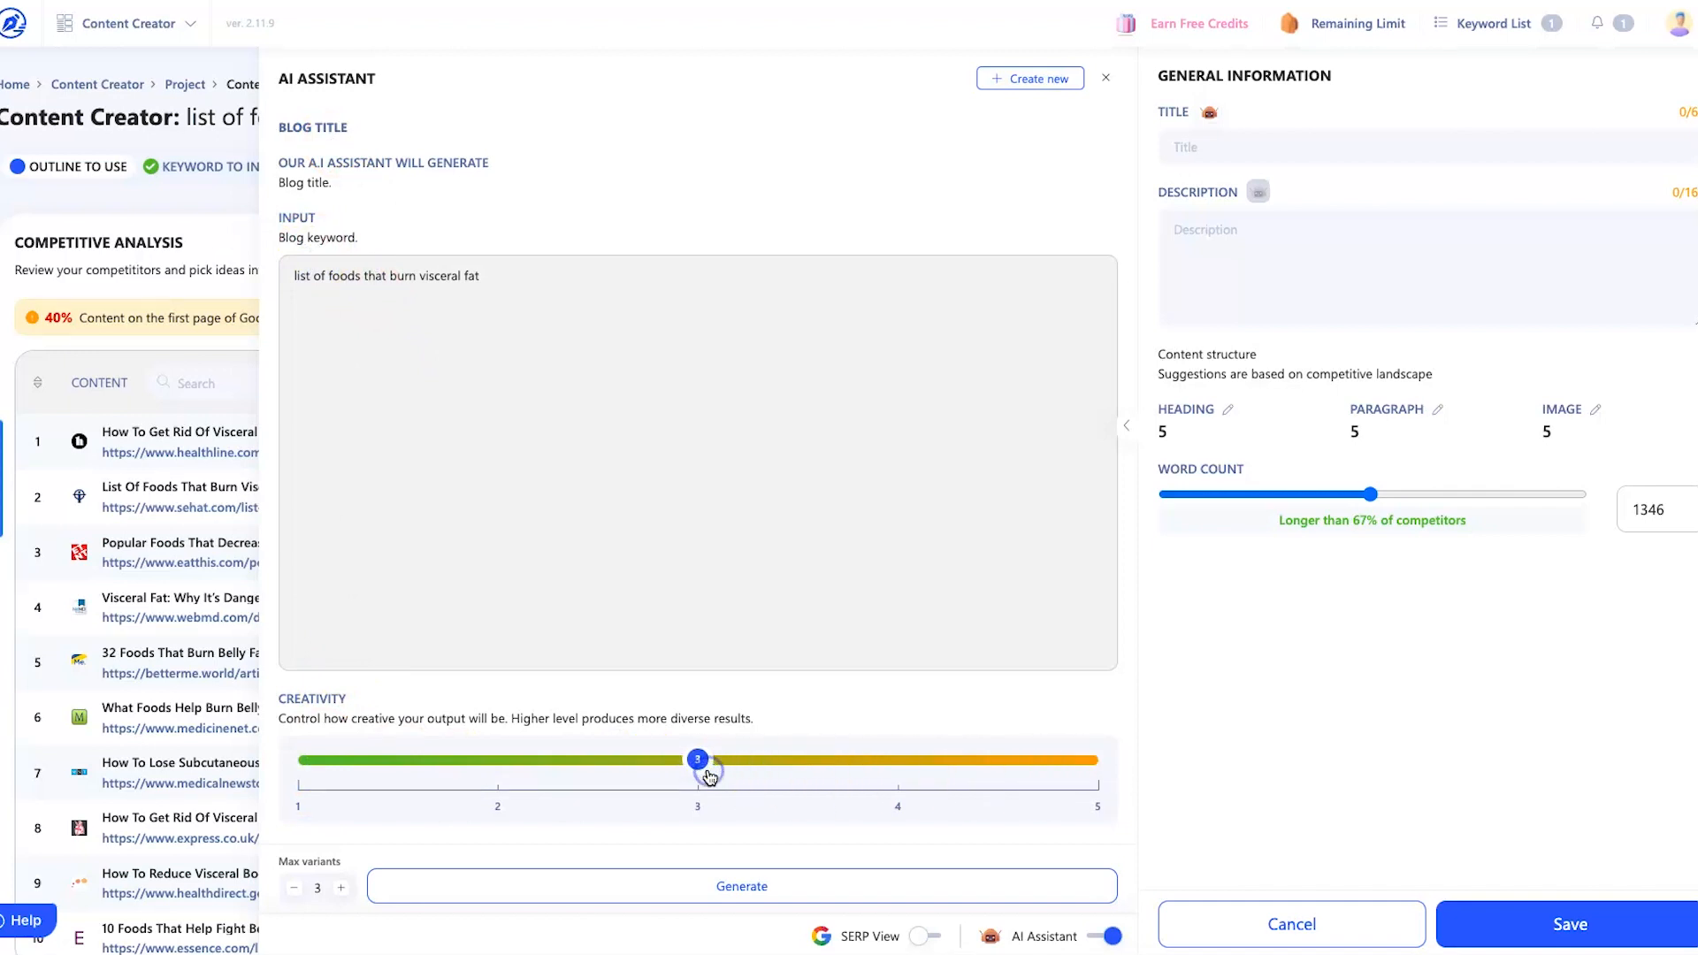
left_click(686, 899)
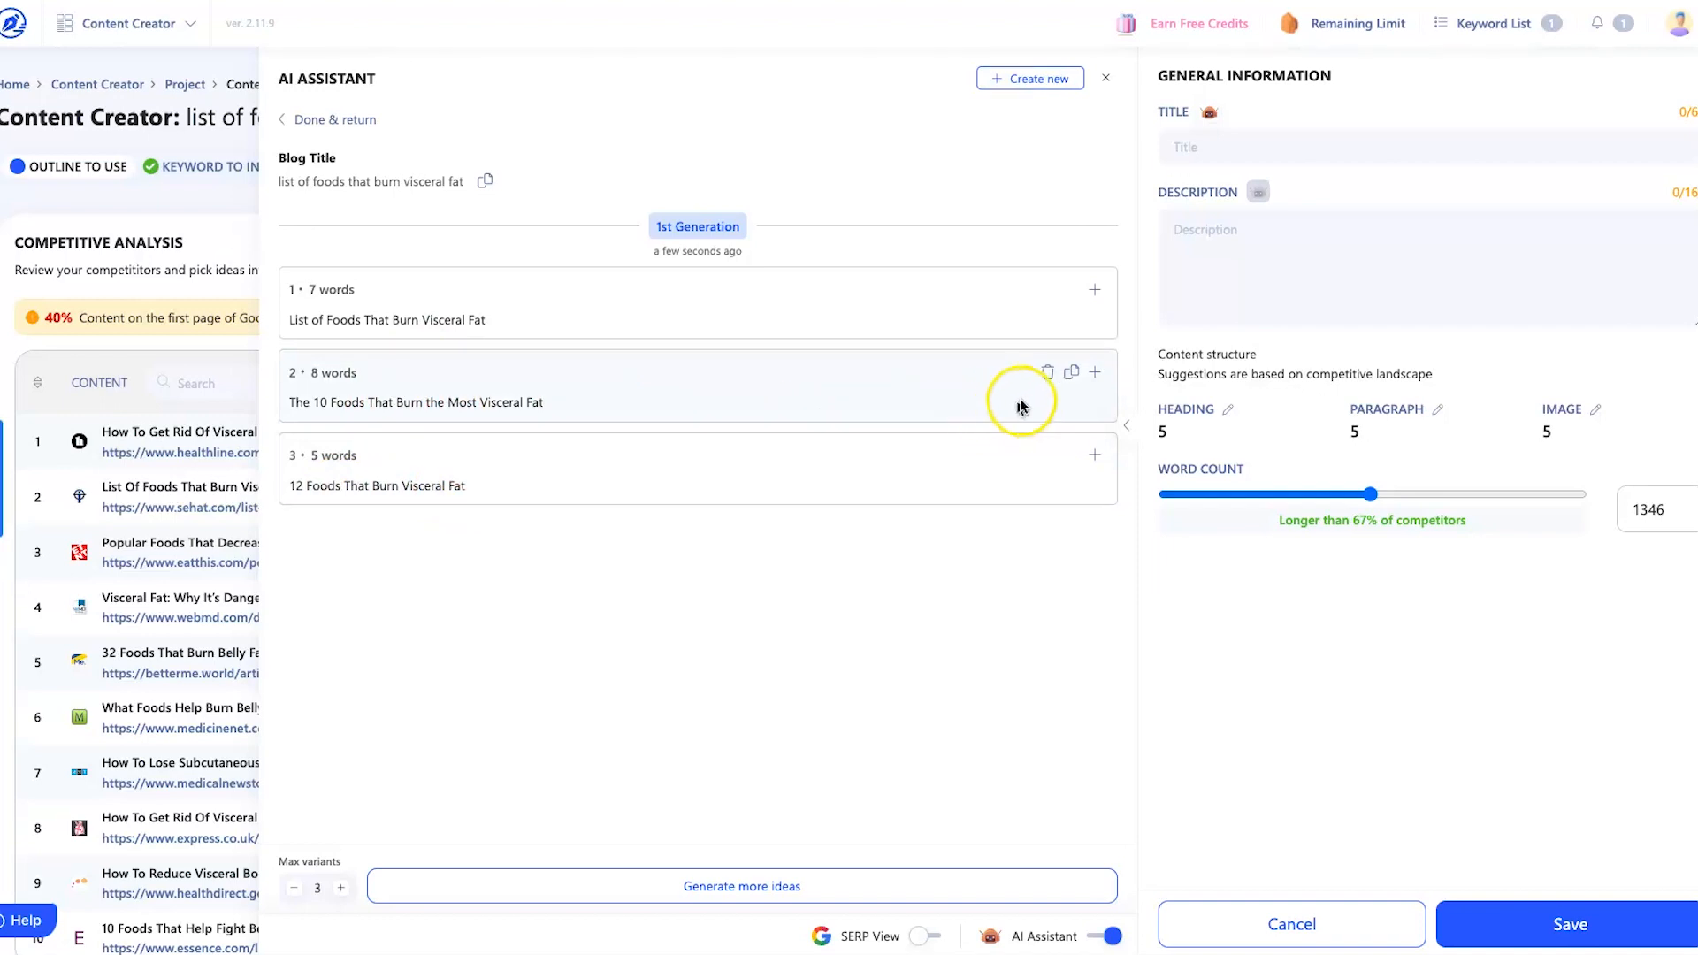
left_click(1097, 372)
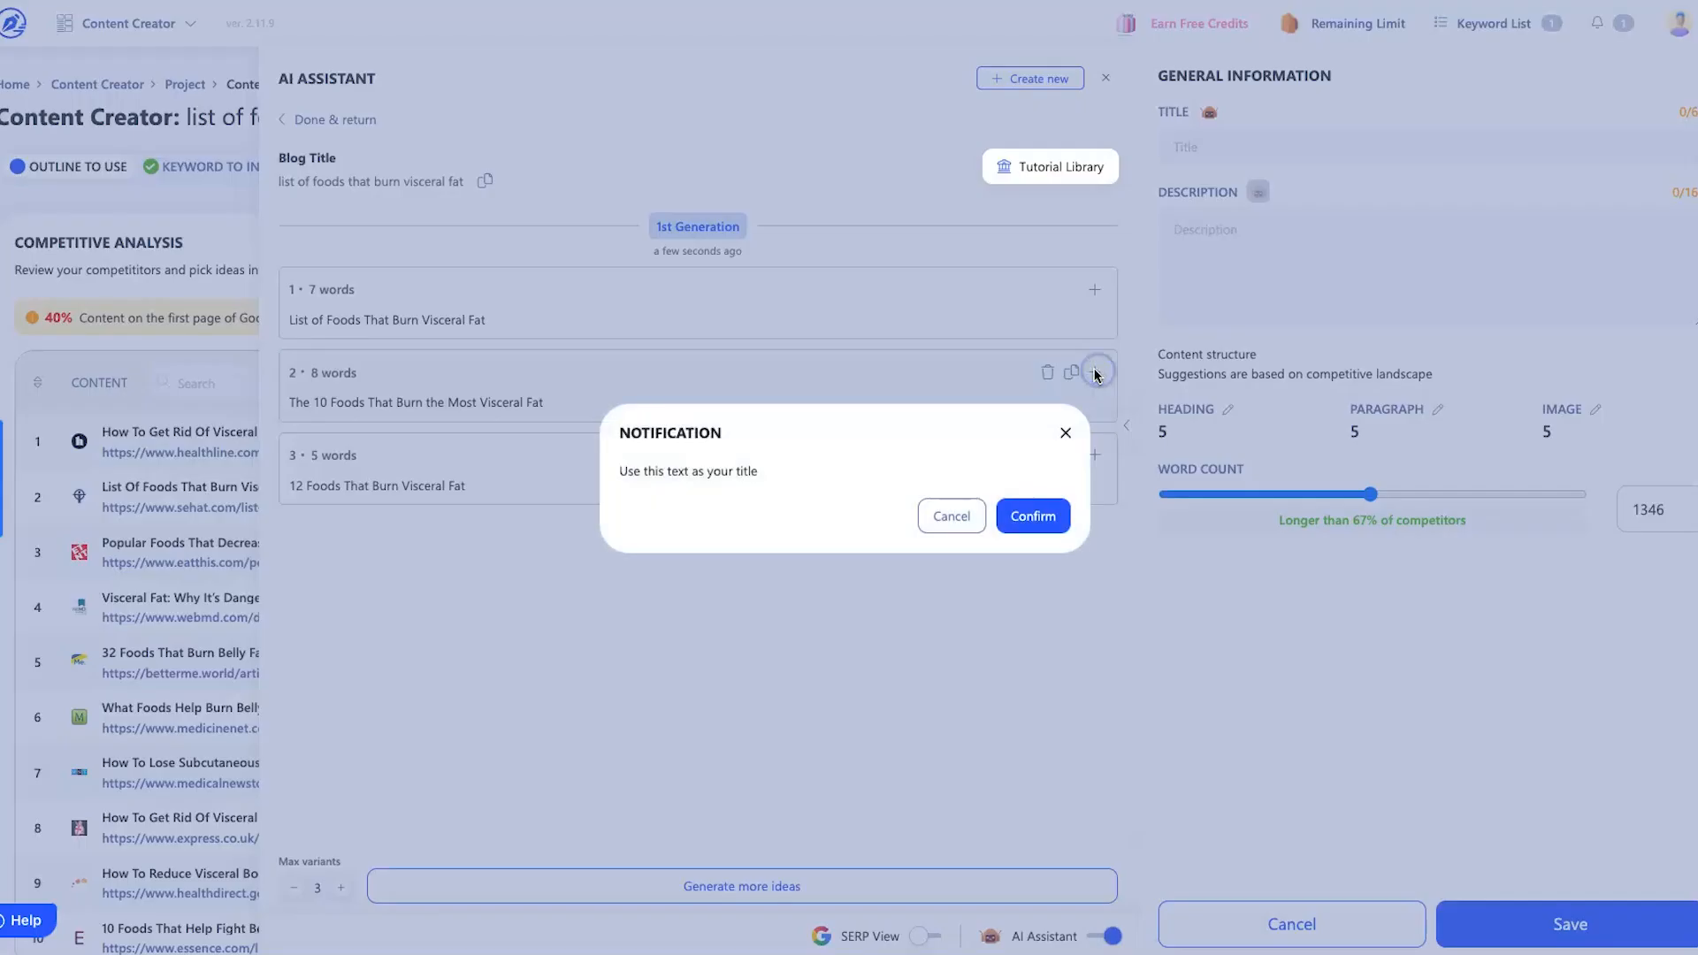
left_click(1040, 518)
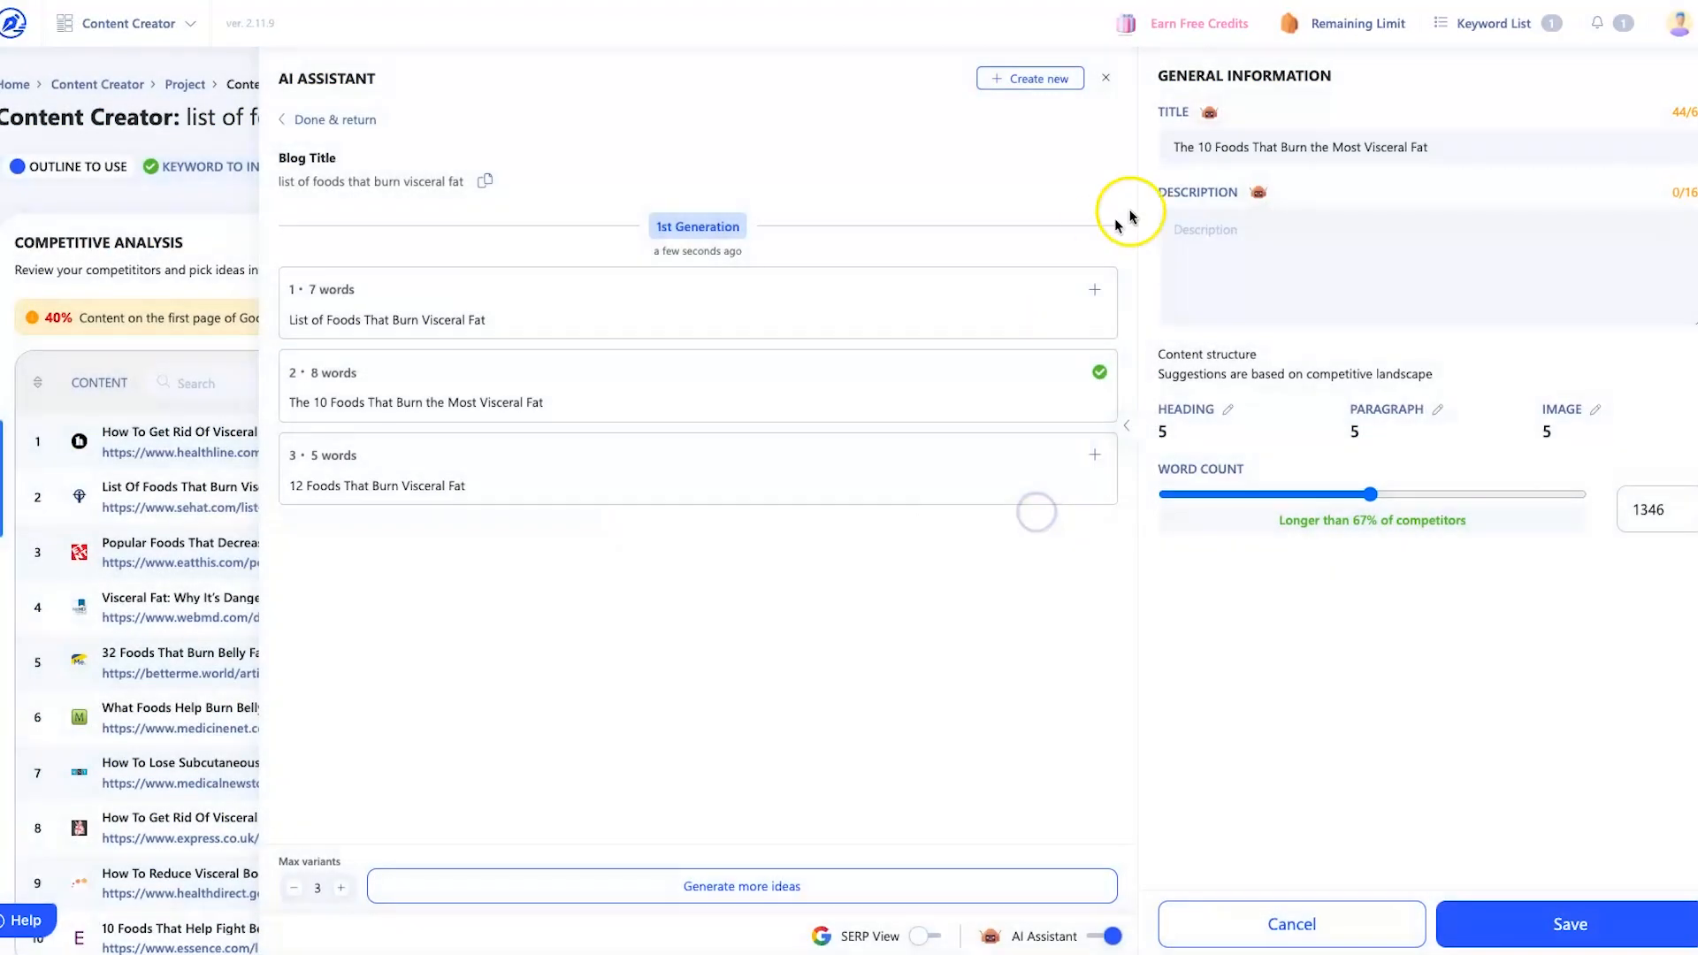
- Generate blog description ideas from the article title with the AI Assistant
left_click(1258, 197)
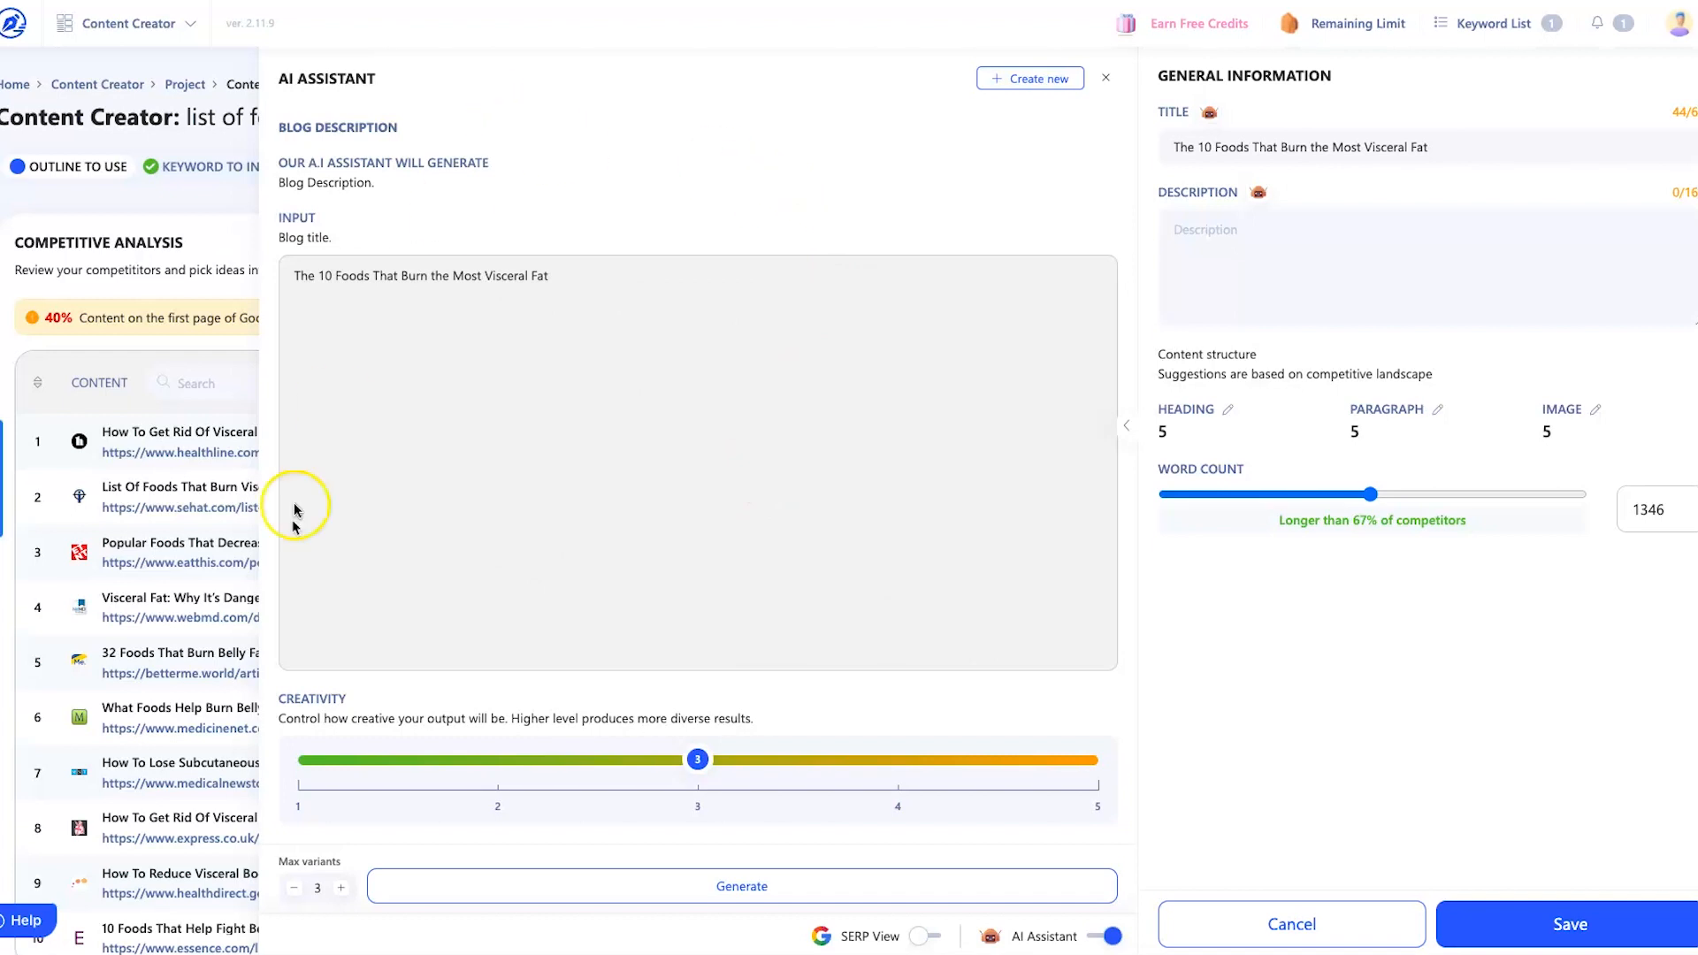
left_click(649, 886)
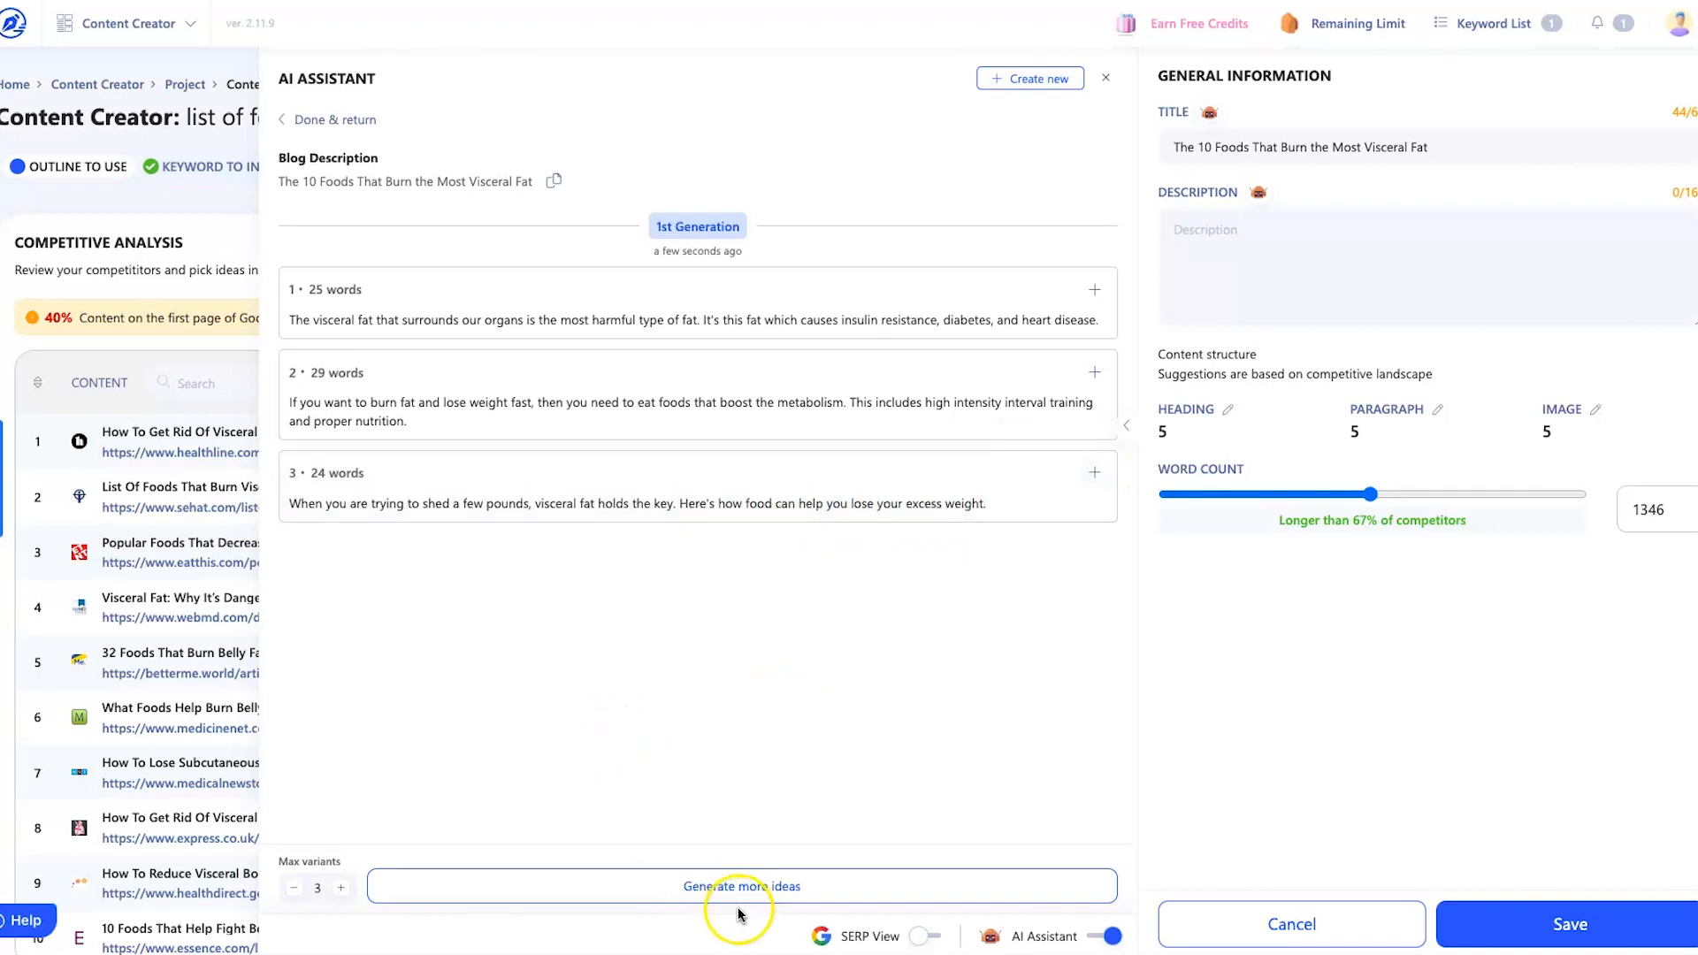
- Use the third generated idea, about shedding a few pounds, as the article description, save the general information and close the AI Assistant
left_click(1097, 476)
left_click(1035, 512)
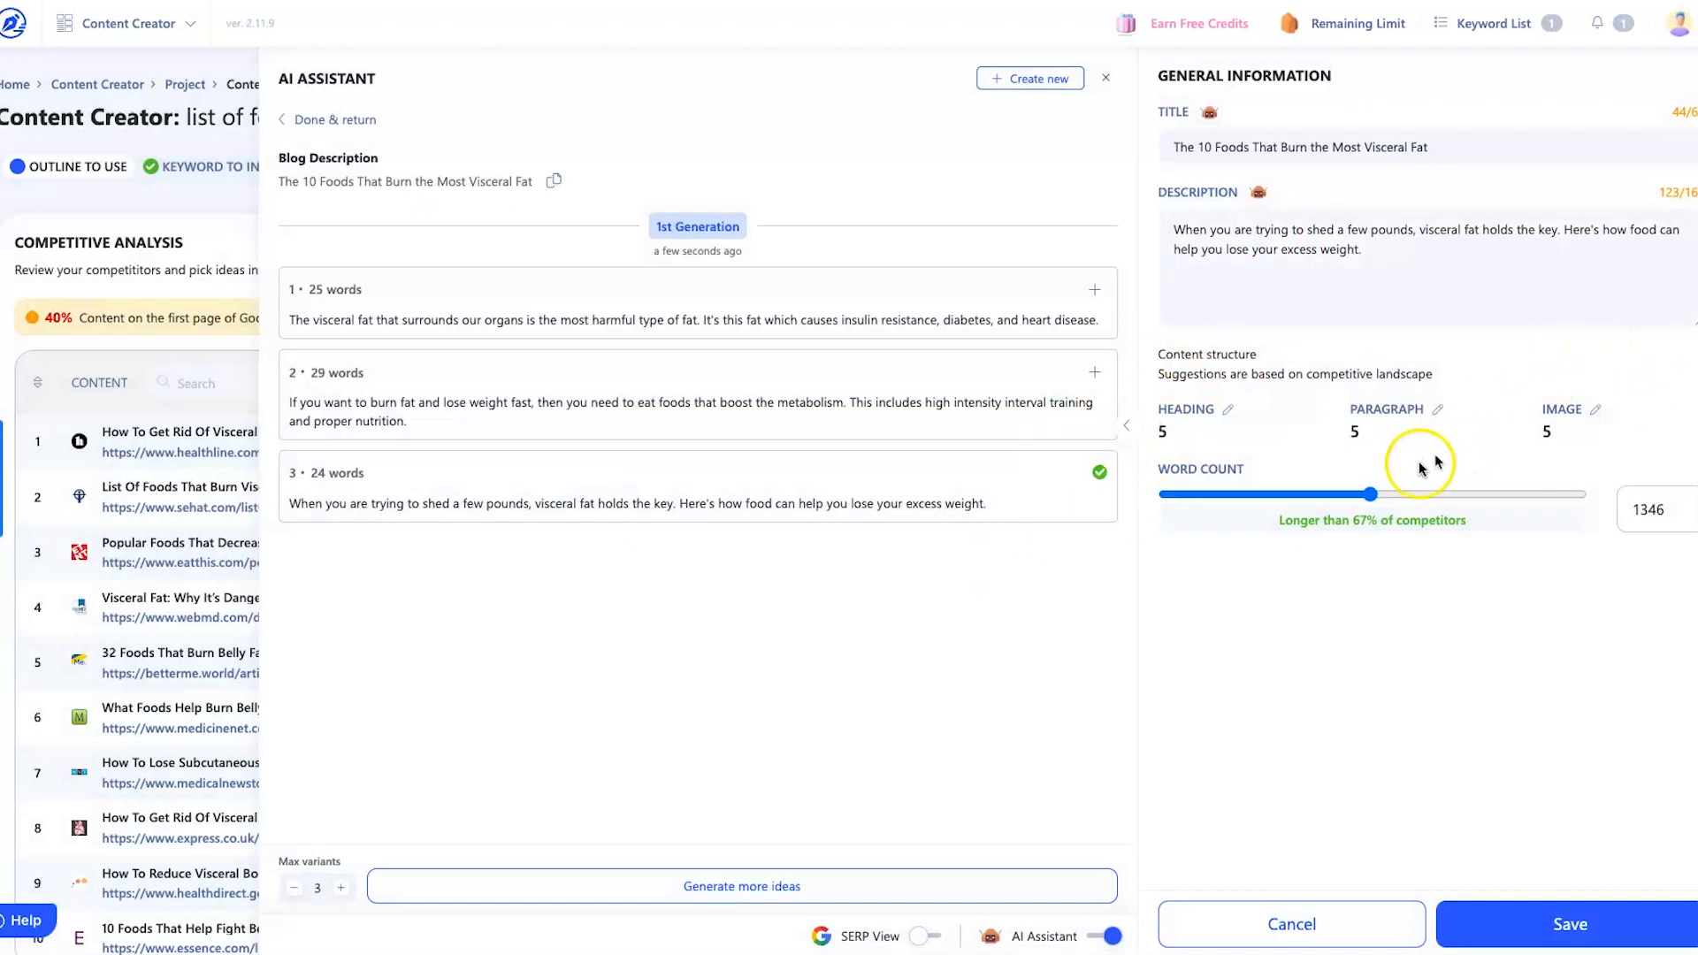
left_click(1556, 917)
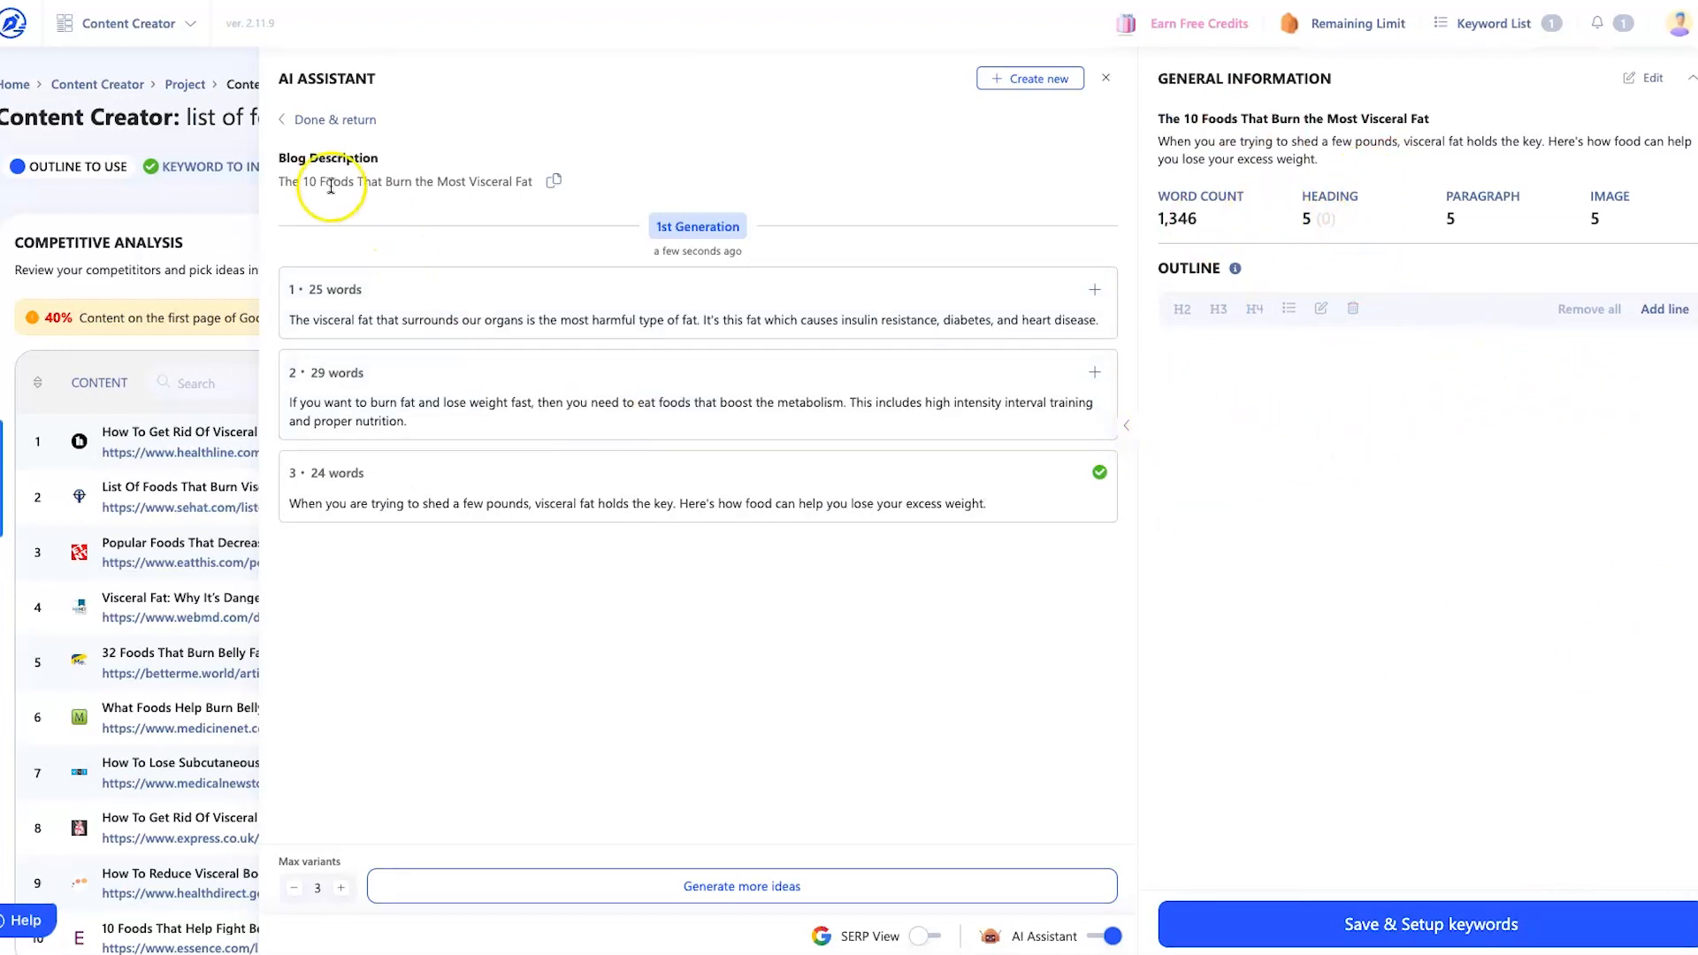
left_click(1106, 79)
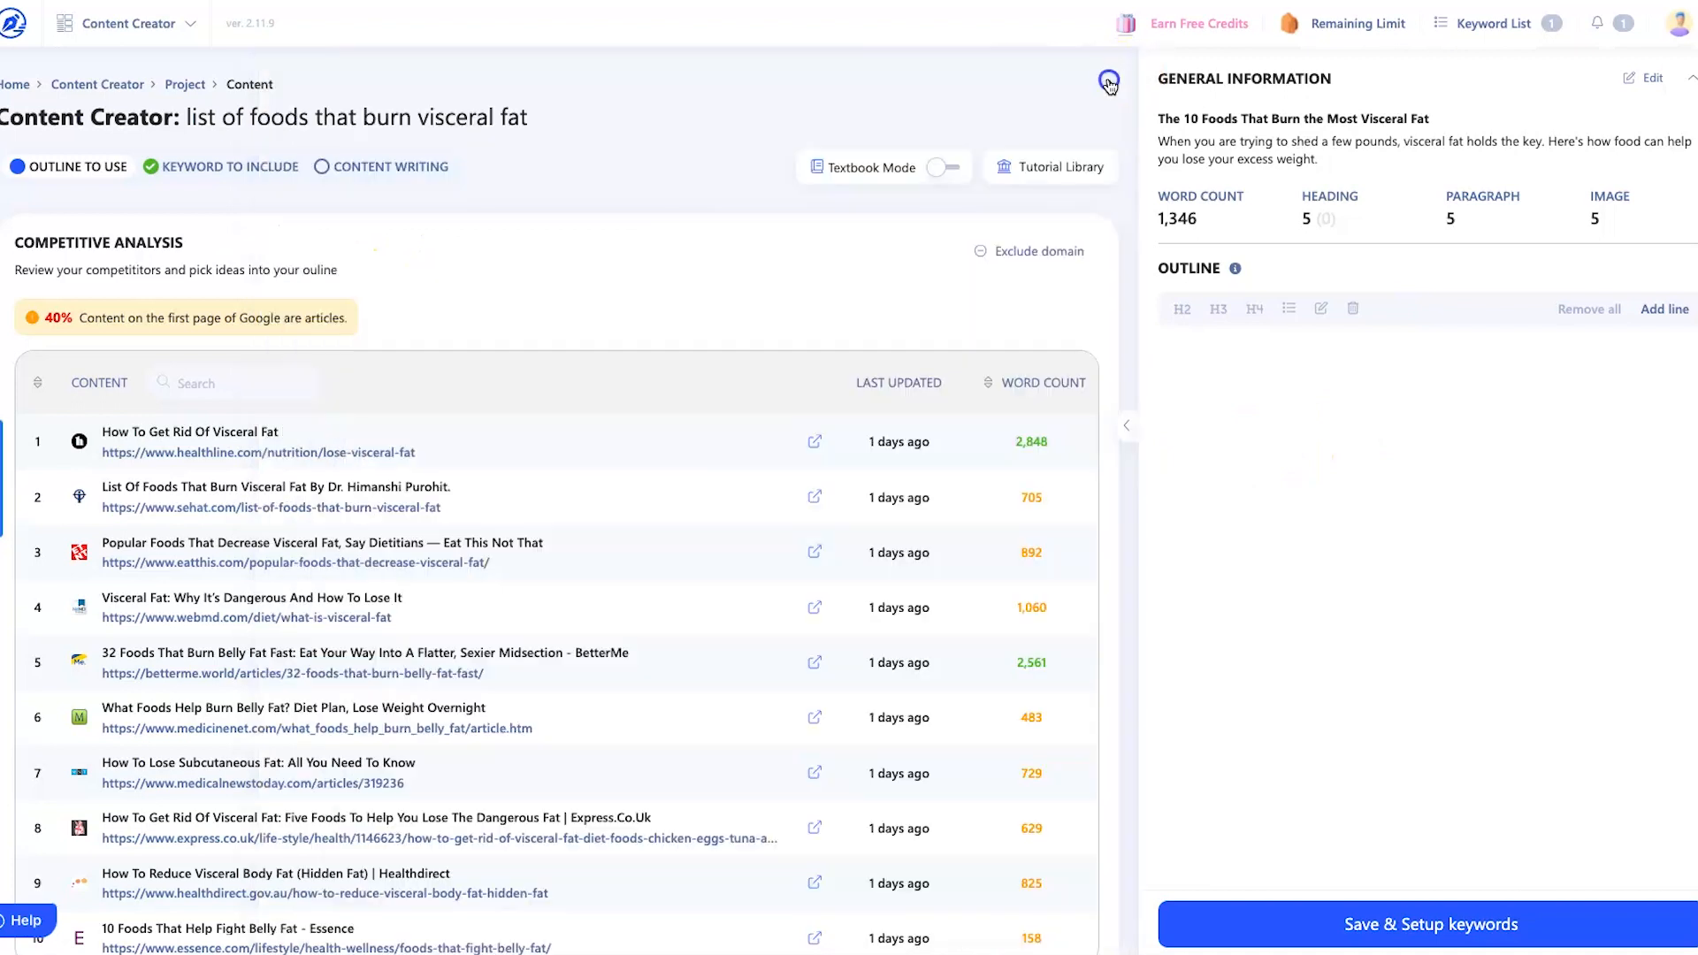
- Open the Keyword to Include stage, review the keywords to include and sort the competitors' keywords by relevance
left_click(263, 167)
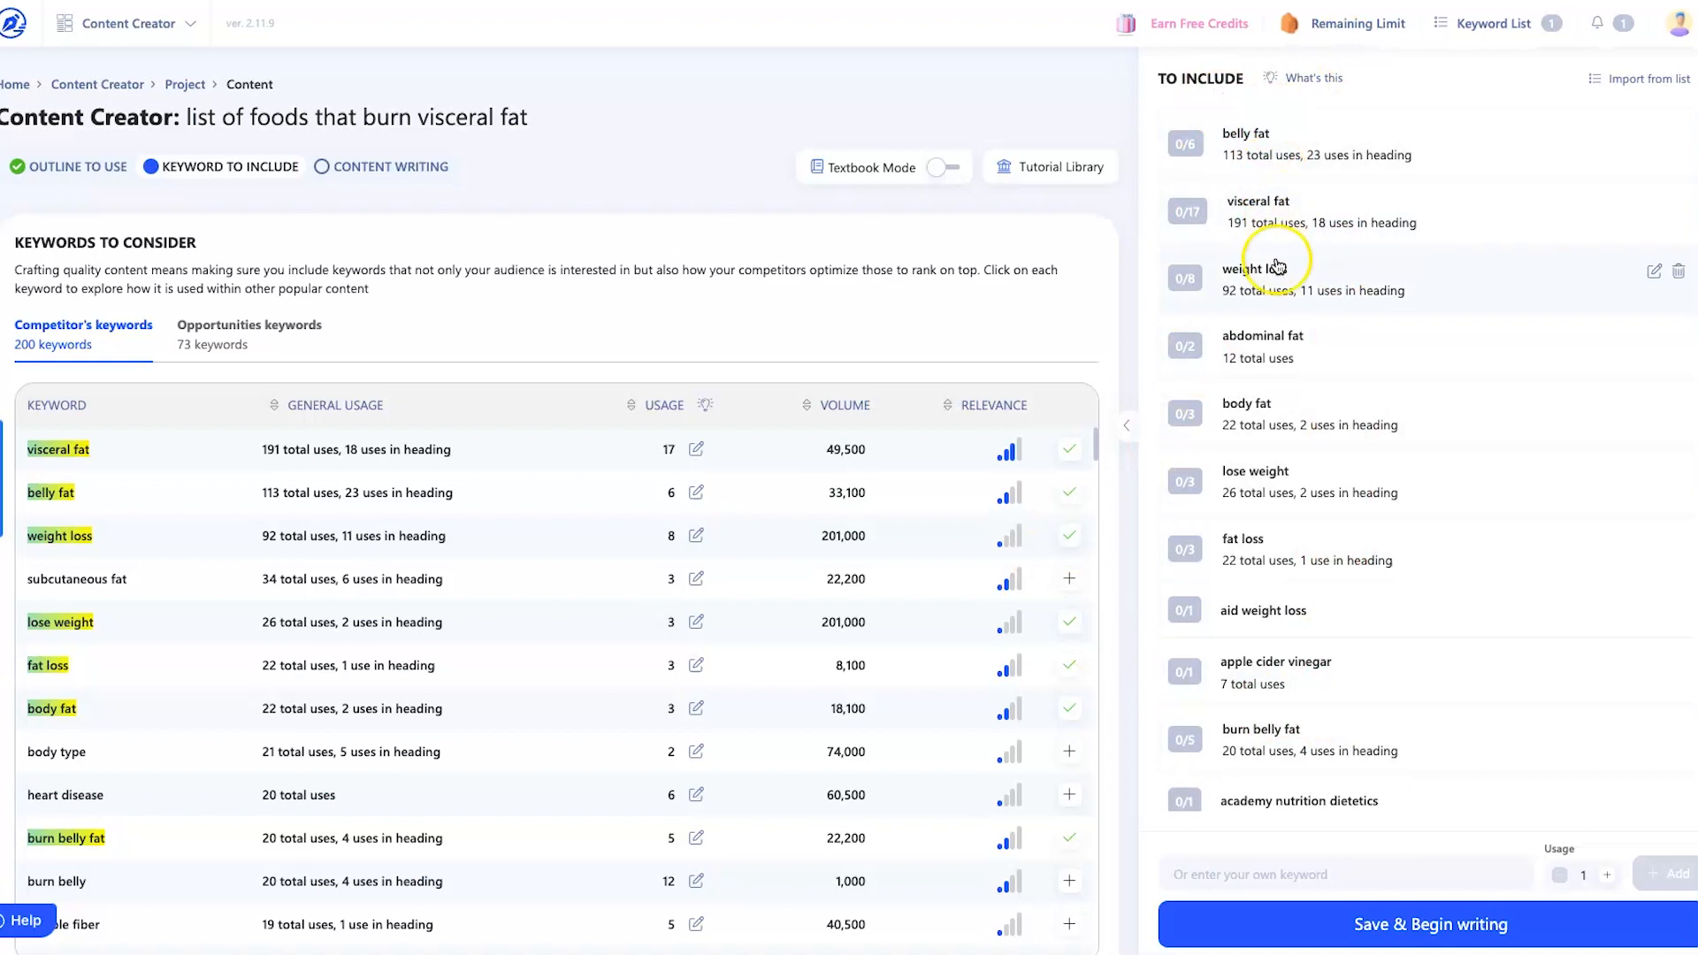
scroll(1291, 345, "down", 3)
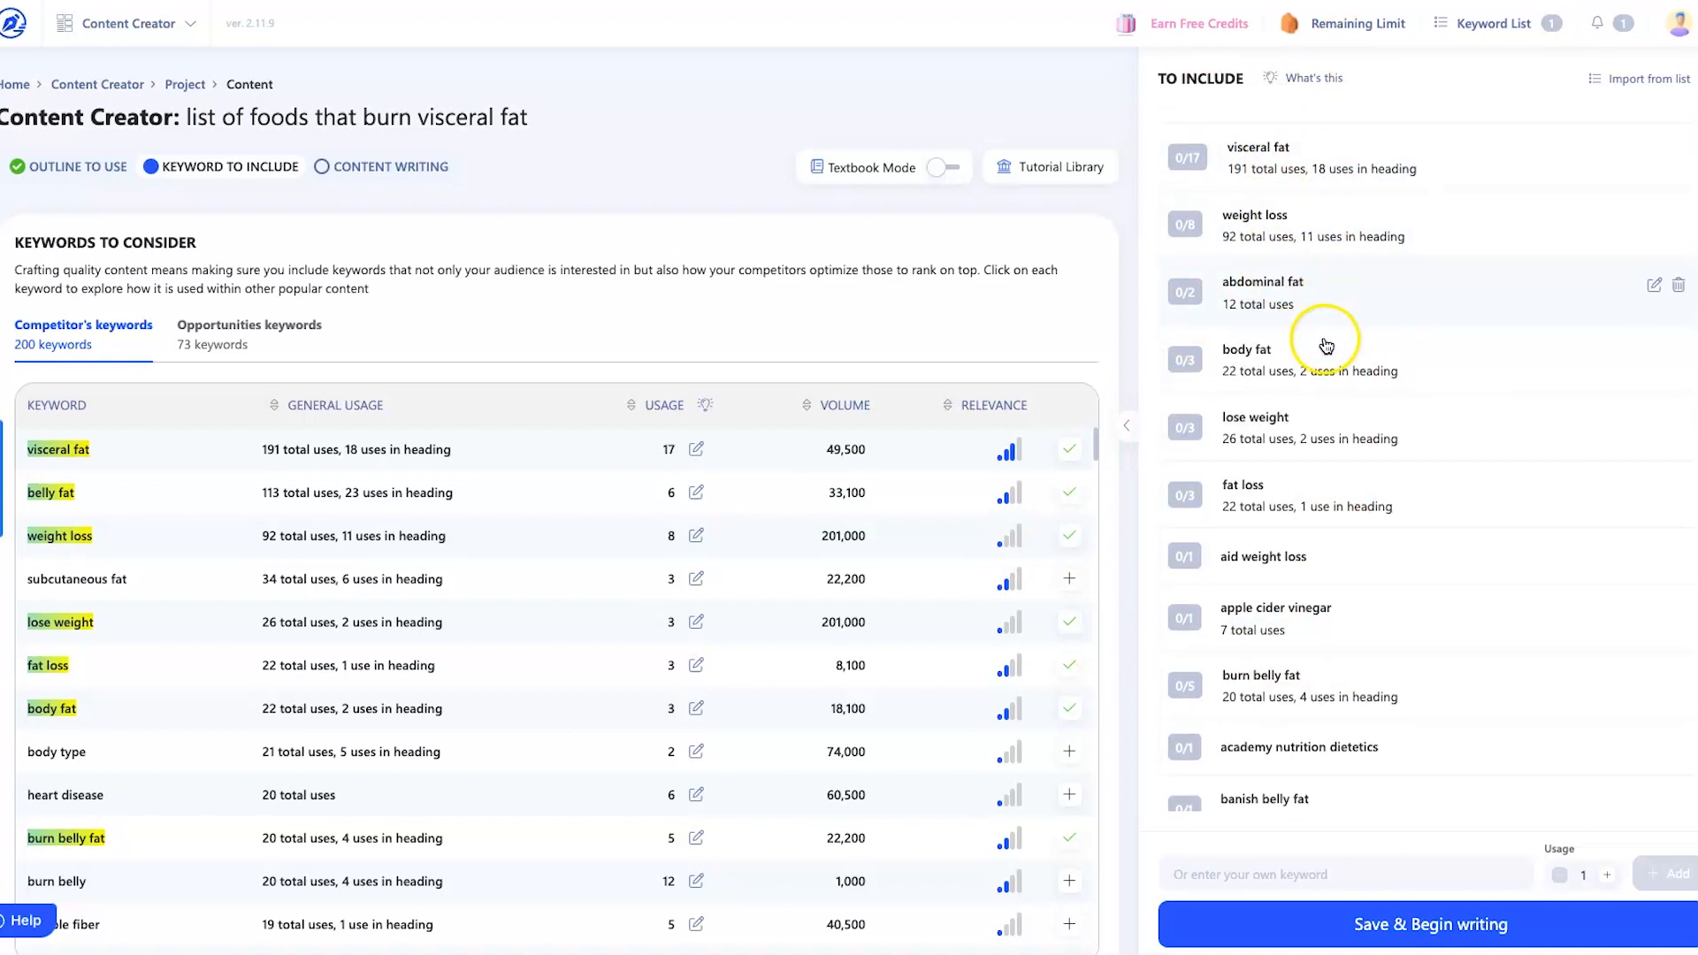
scroll(1300, 731, "down", 4)
scroll(1299, 769, "up", 6)
scroll(1300, 732, "down", 3)
scroll(1301, 733, "down", 2)
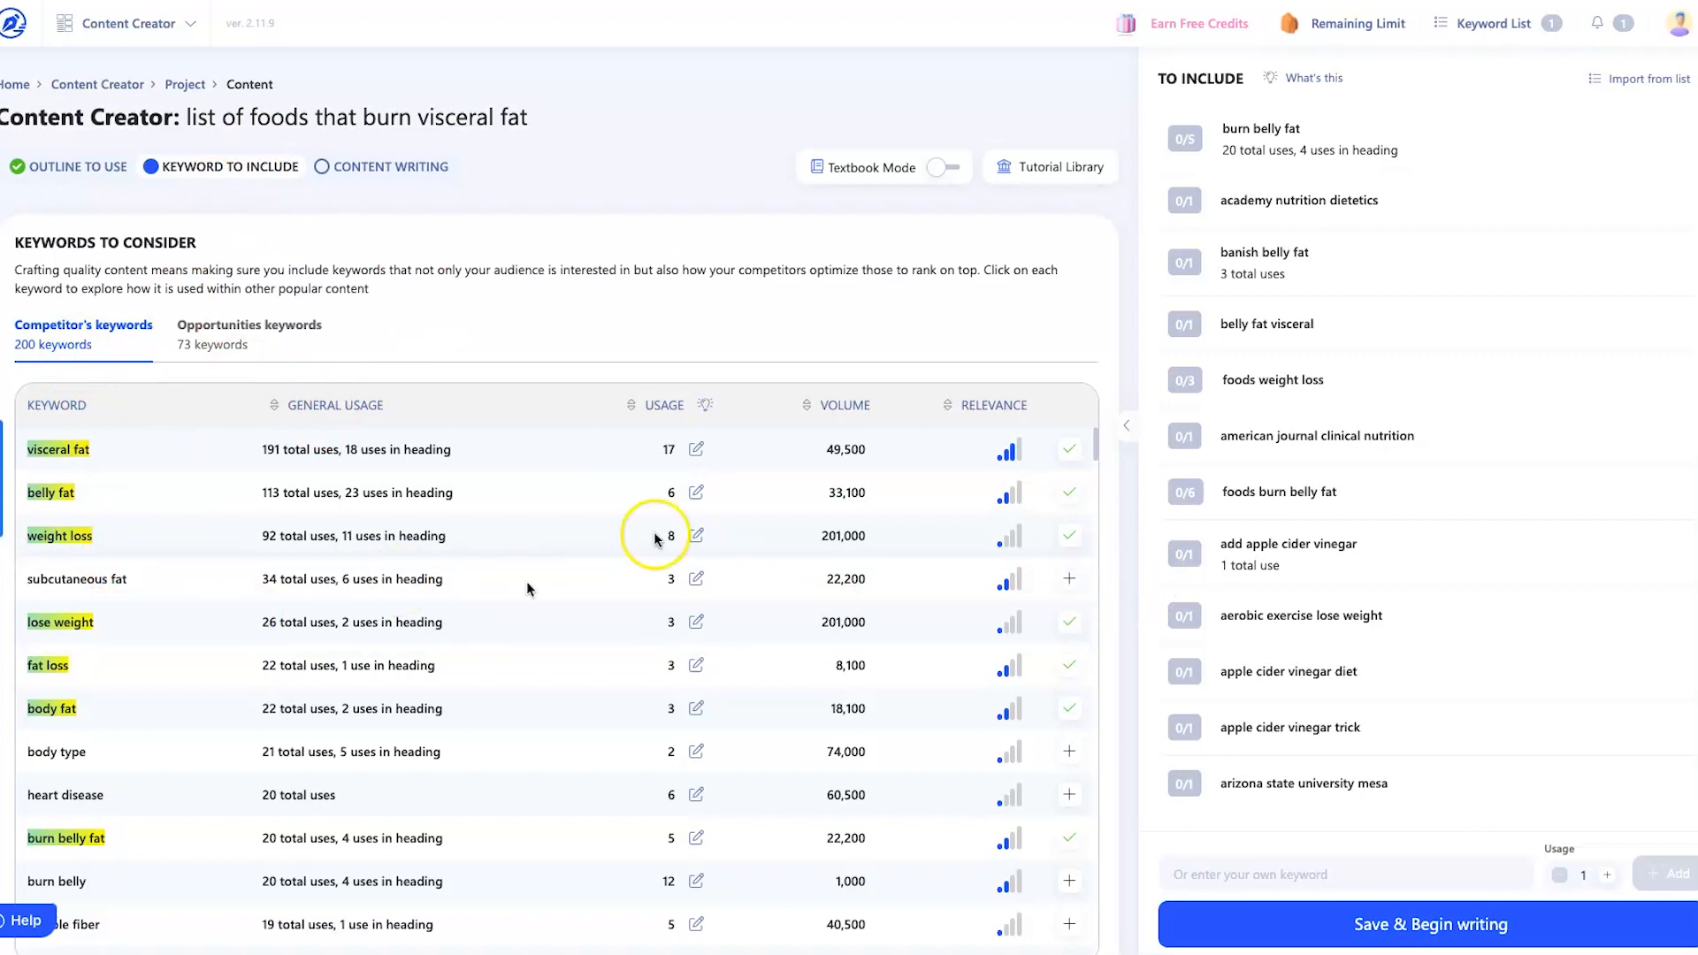
left_click(949, 405)
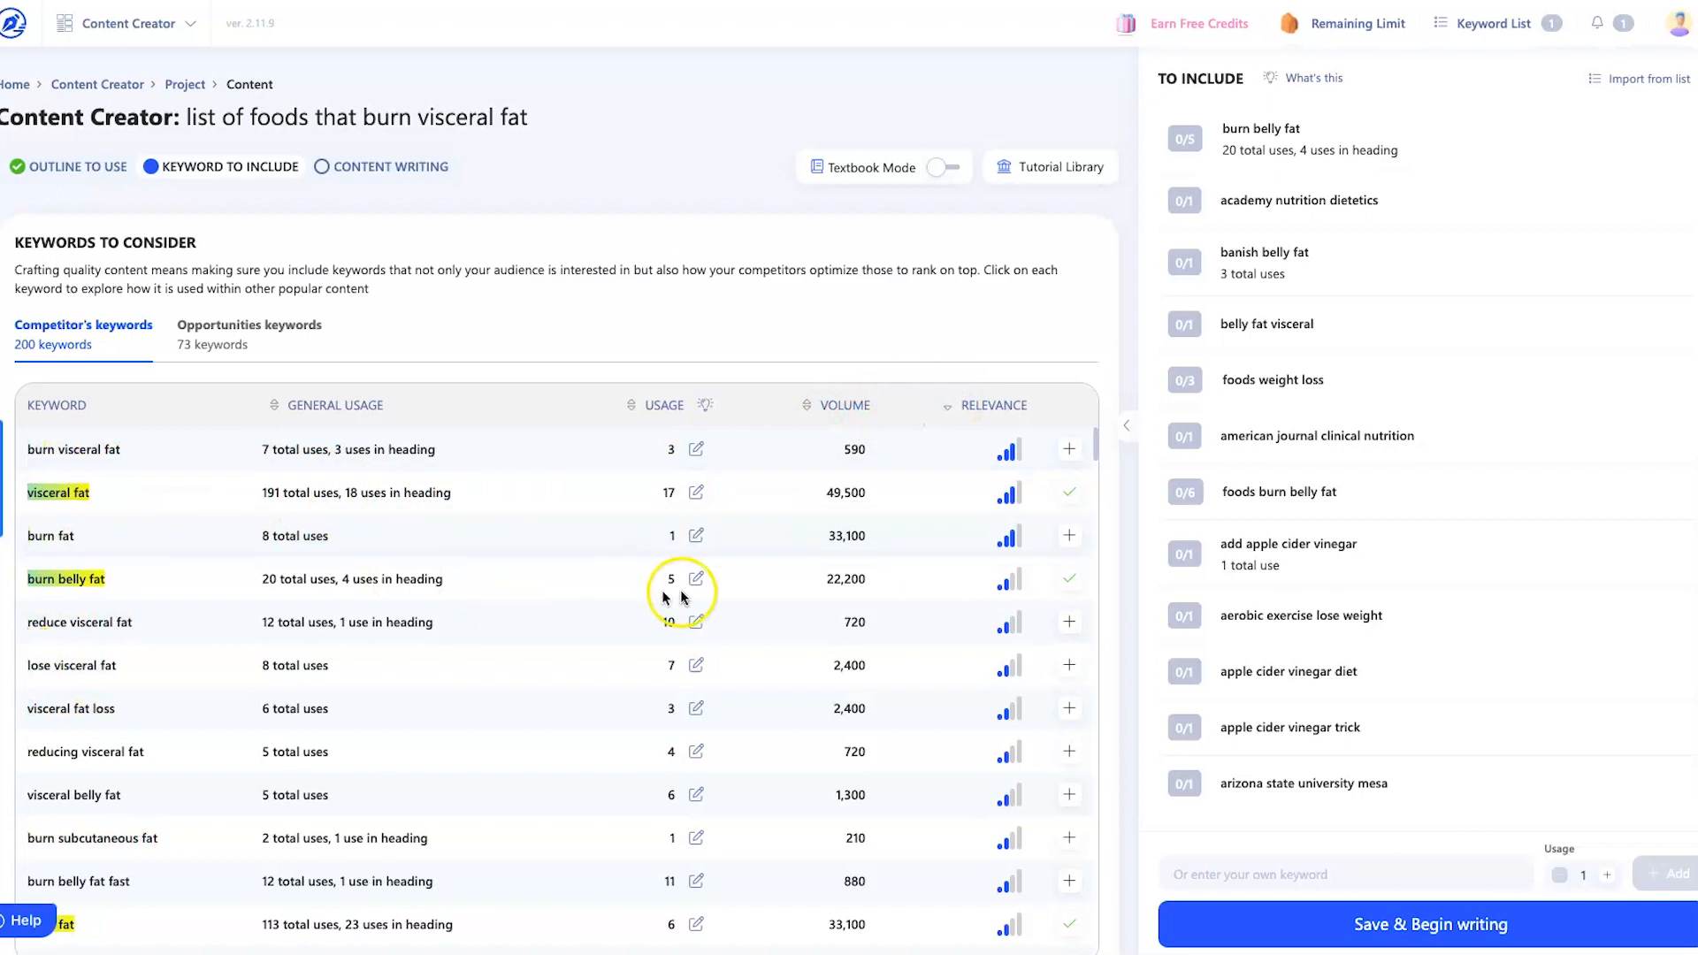
- Add the competitors' keywords "burn visceral fat" and "reducing visceral fat" to the keywords to include
left_click(1077, 453)
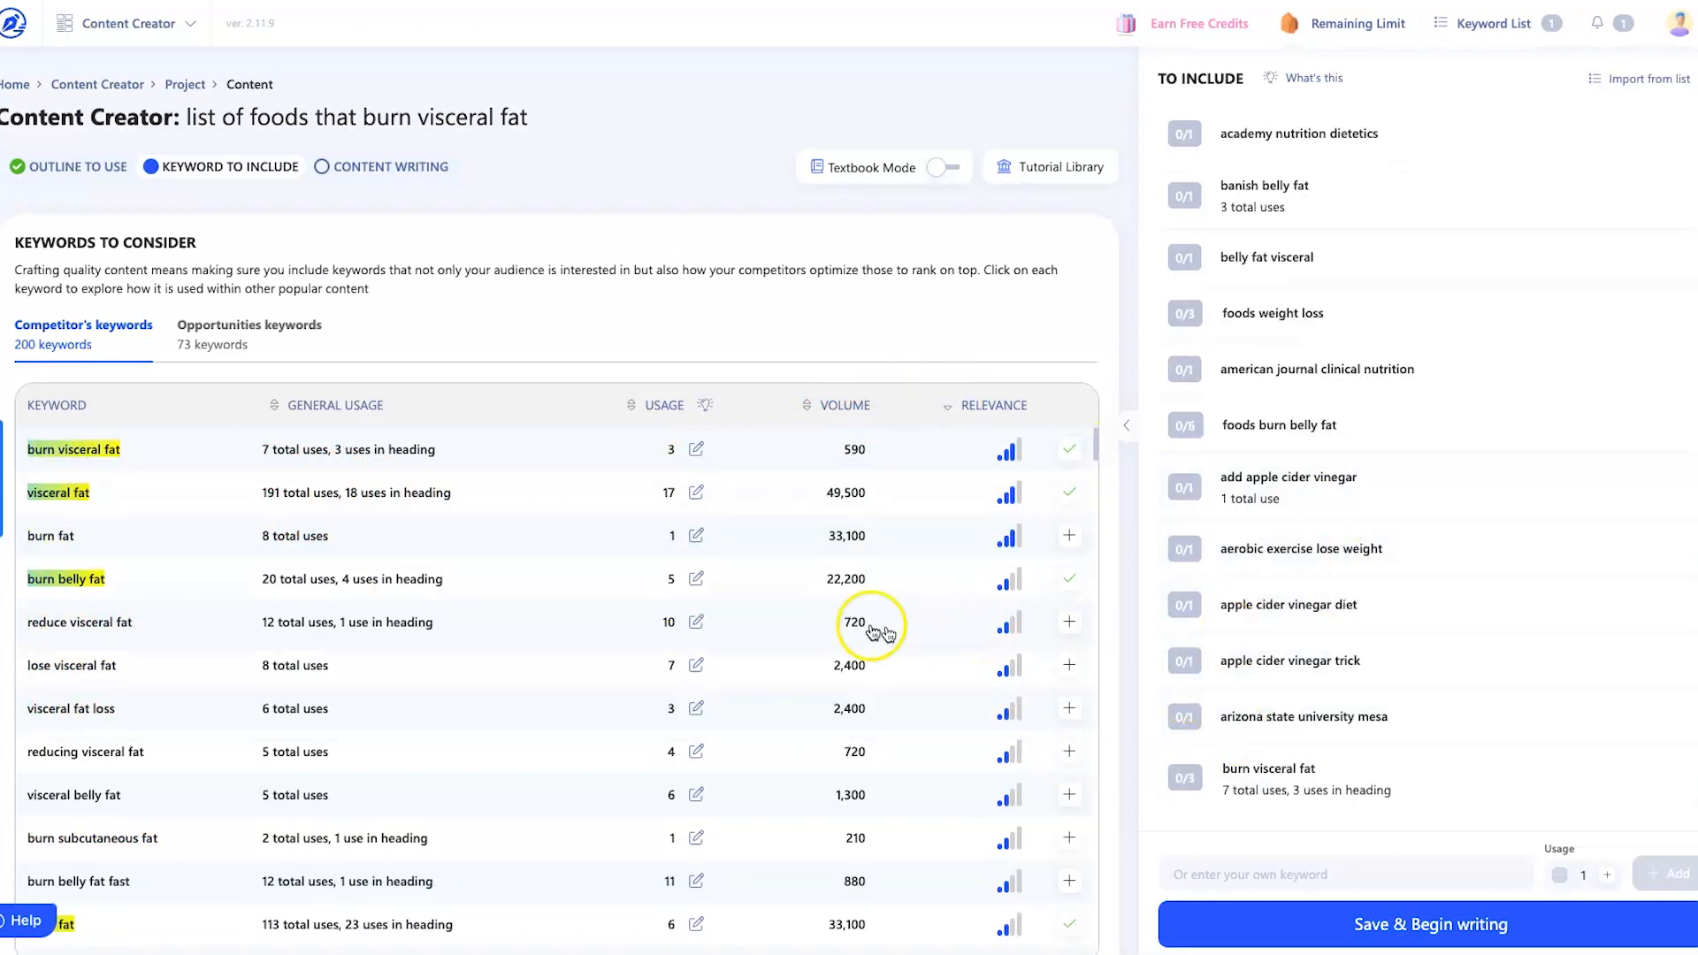
scroll(953, 636, "down", 1)
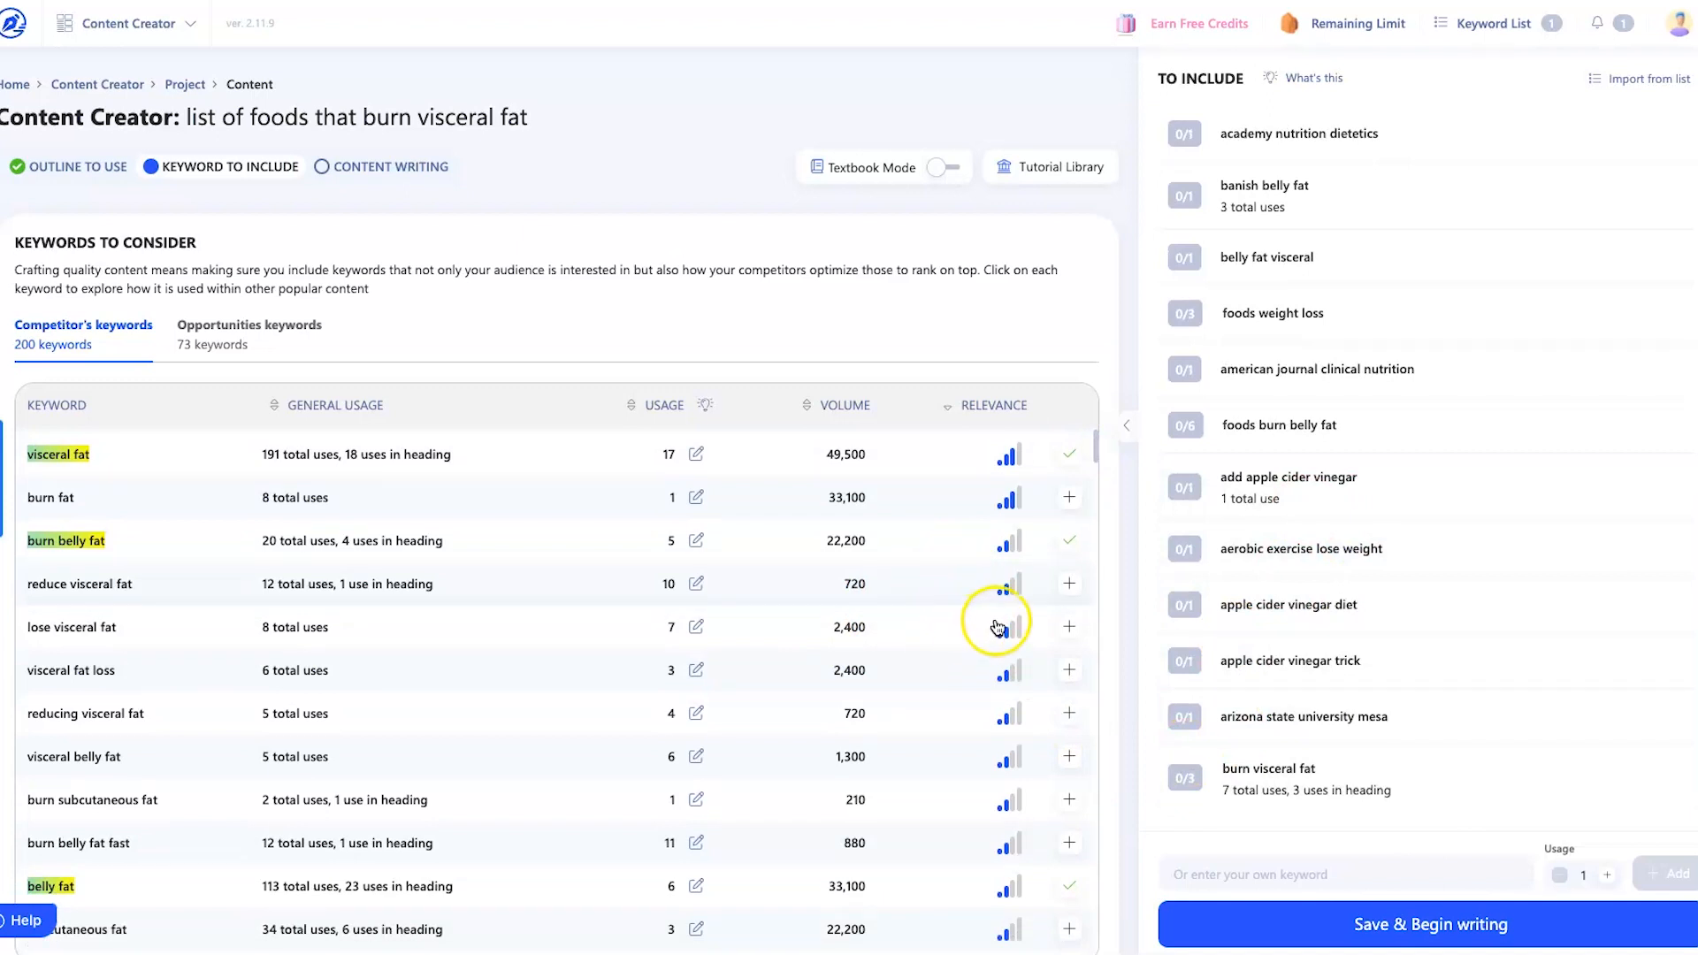
scroll(1037, 723, "down", 1)
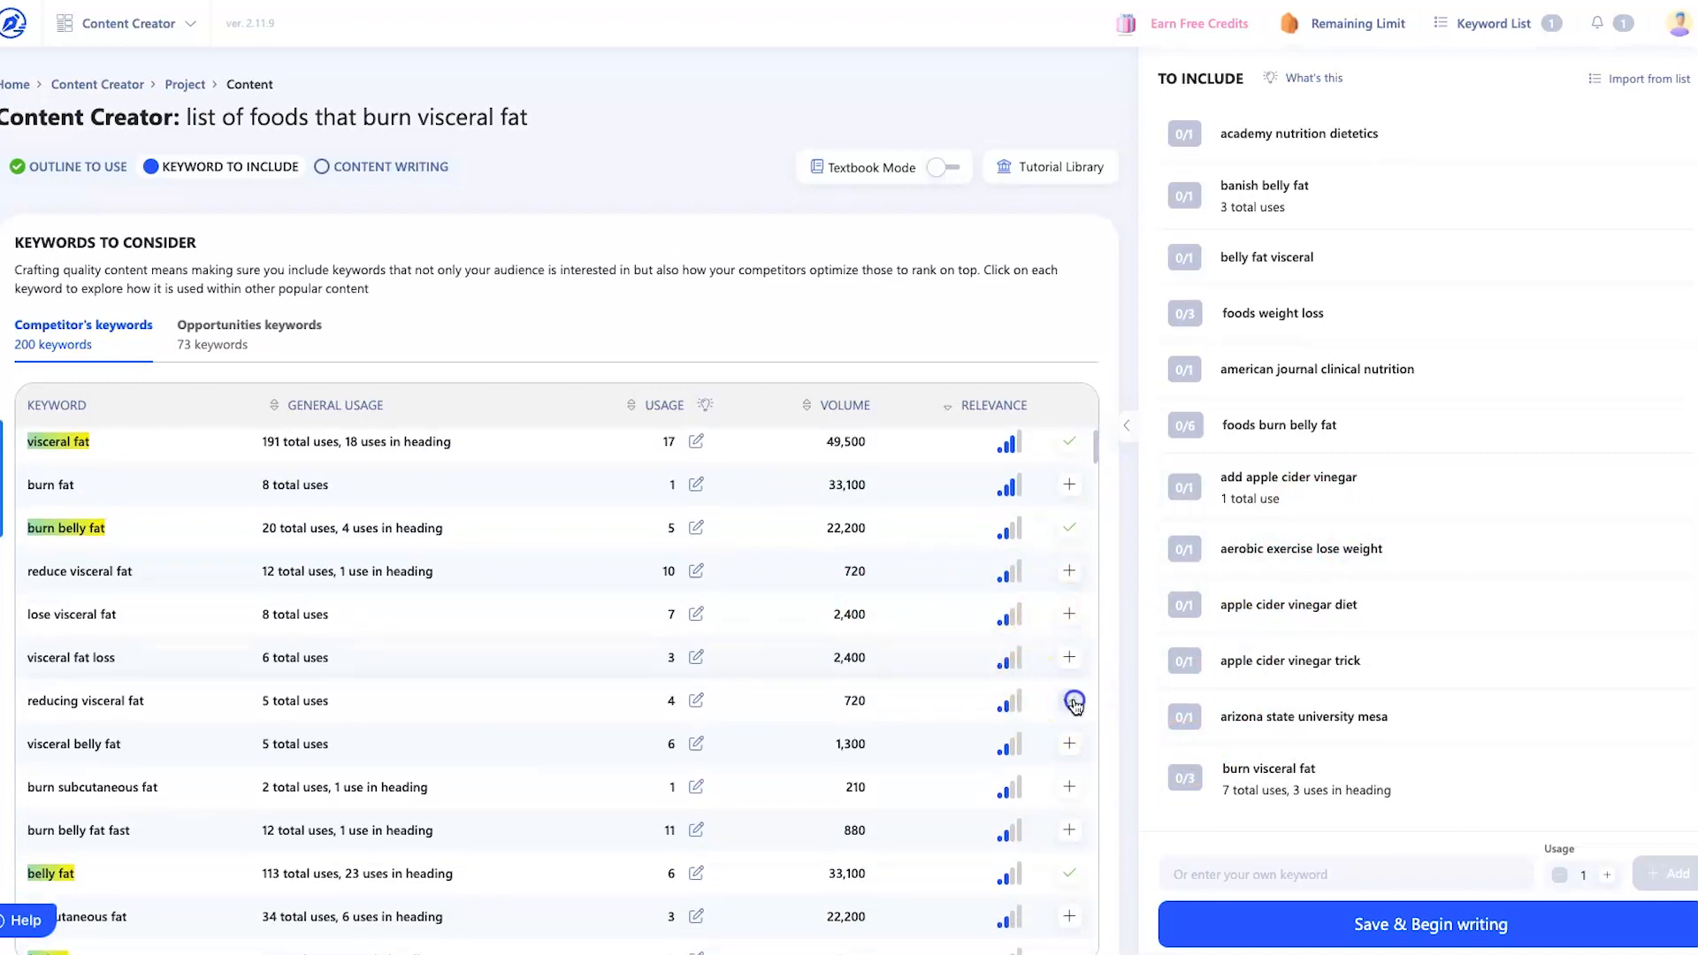
left_click(1074, 703)
- Add "list of foods that burn visceral fat" from the opportunities keywords to the keywords to include
scroll(1003, 769, "down", 5)
scroll(1002, 778, "down", 4)
scroll(999, 779, "up", 1)
scroll(999, 779, "up", 5)
scroll(999, 779, "up", 3)
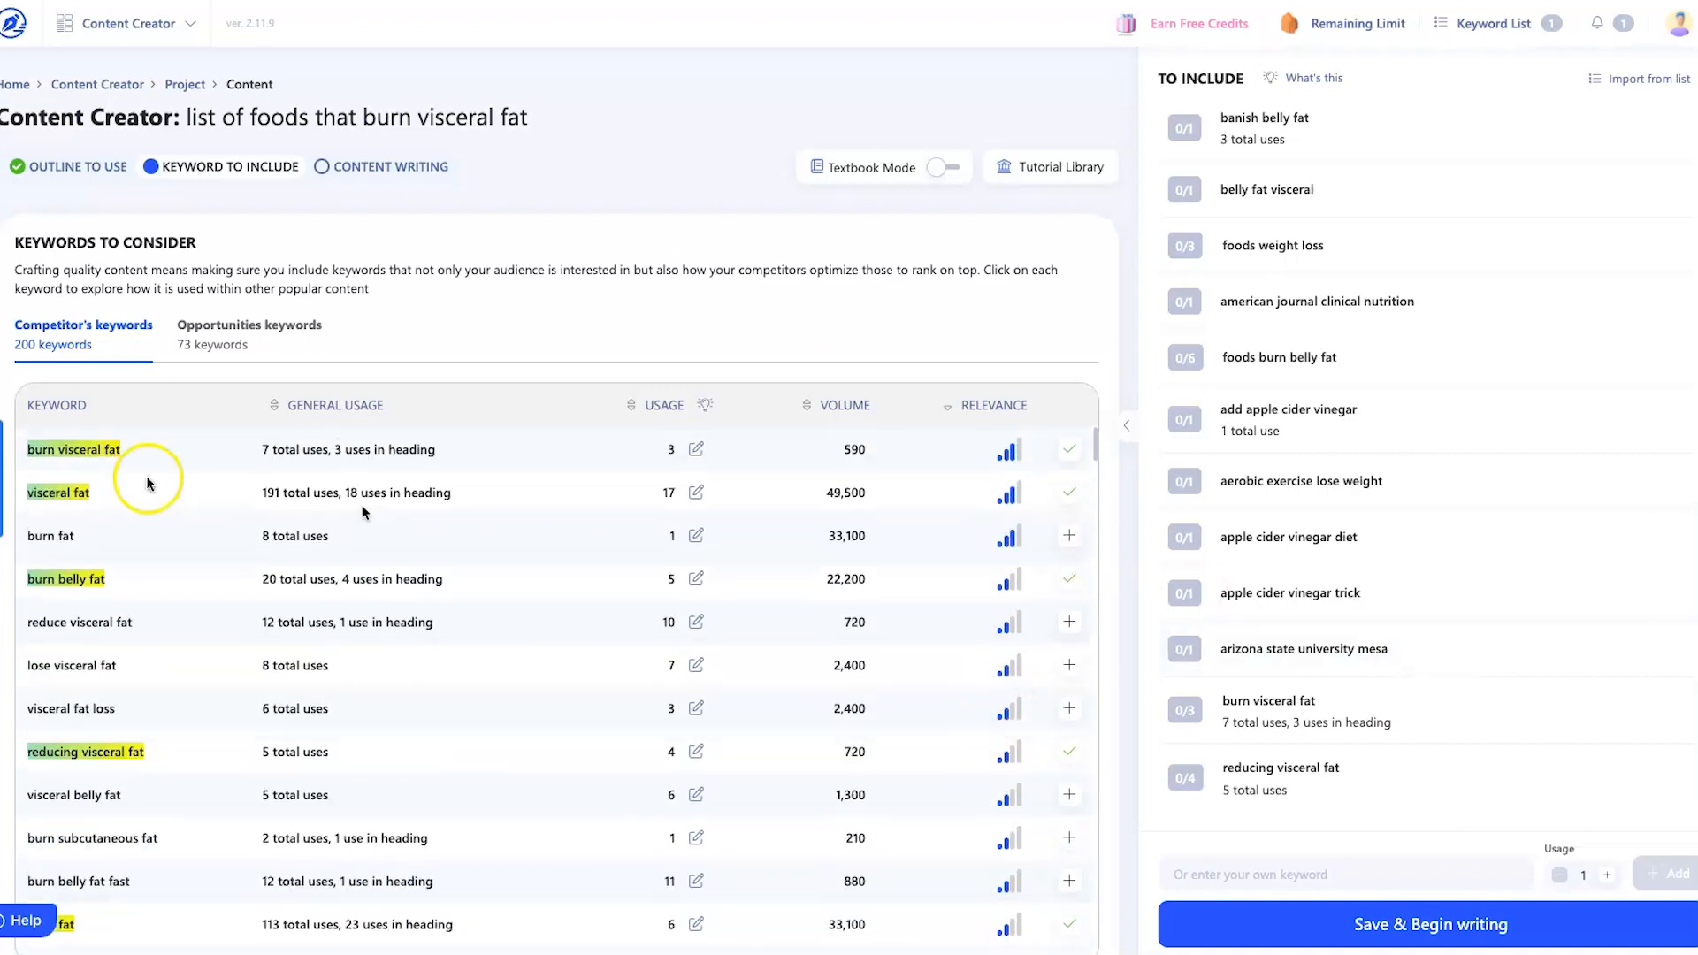
left_click(314, 342)
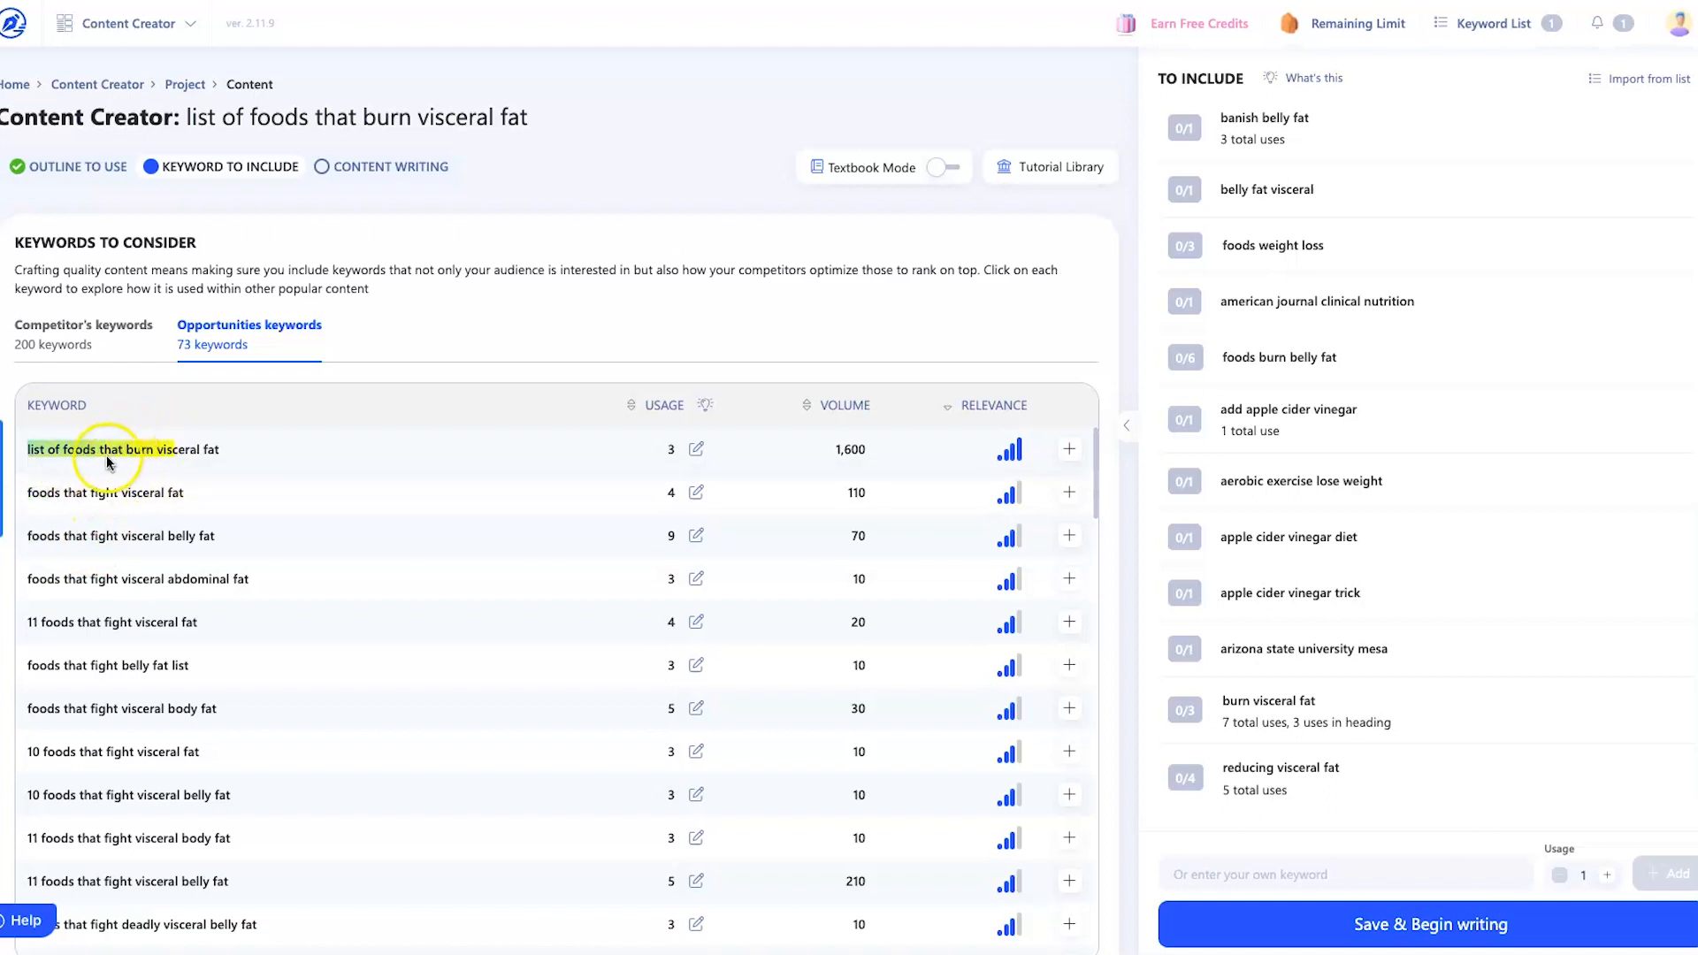
left_click(1068, 451)
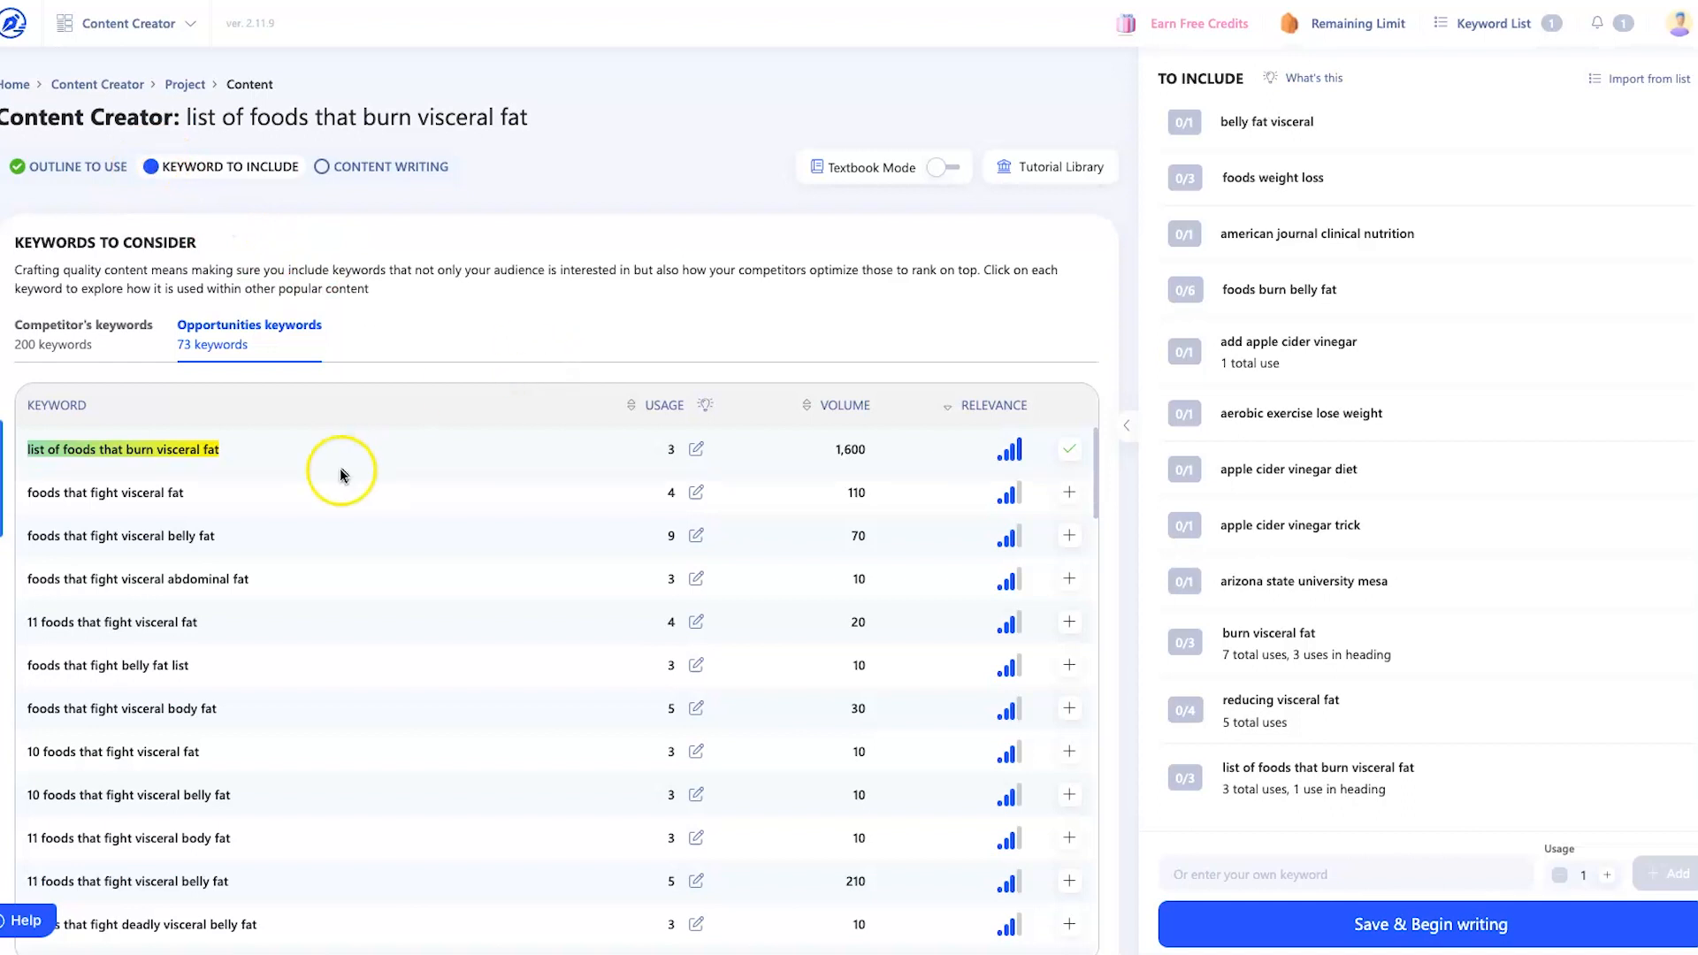
- Return to the outline stage and read through the outline of the Healthline article "How To Get Rid Of Visceral Fat"
left_click(78, 171)
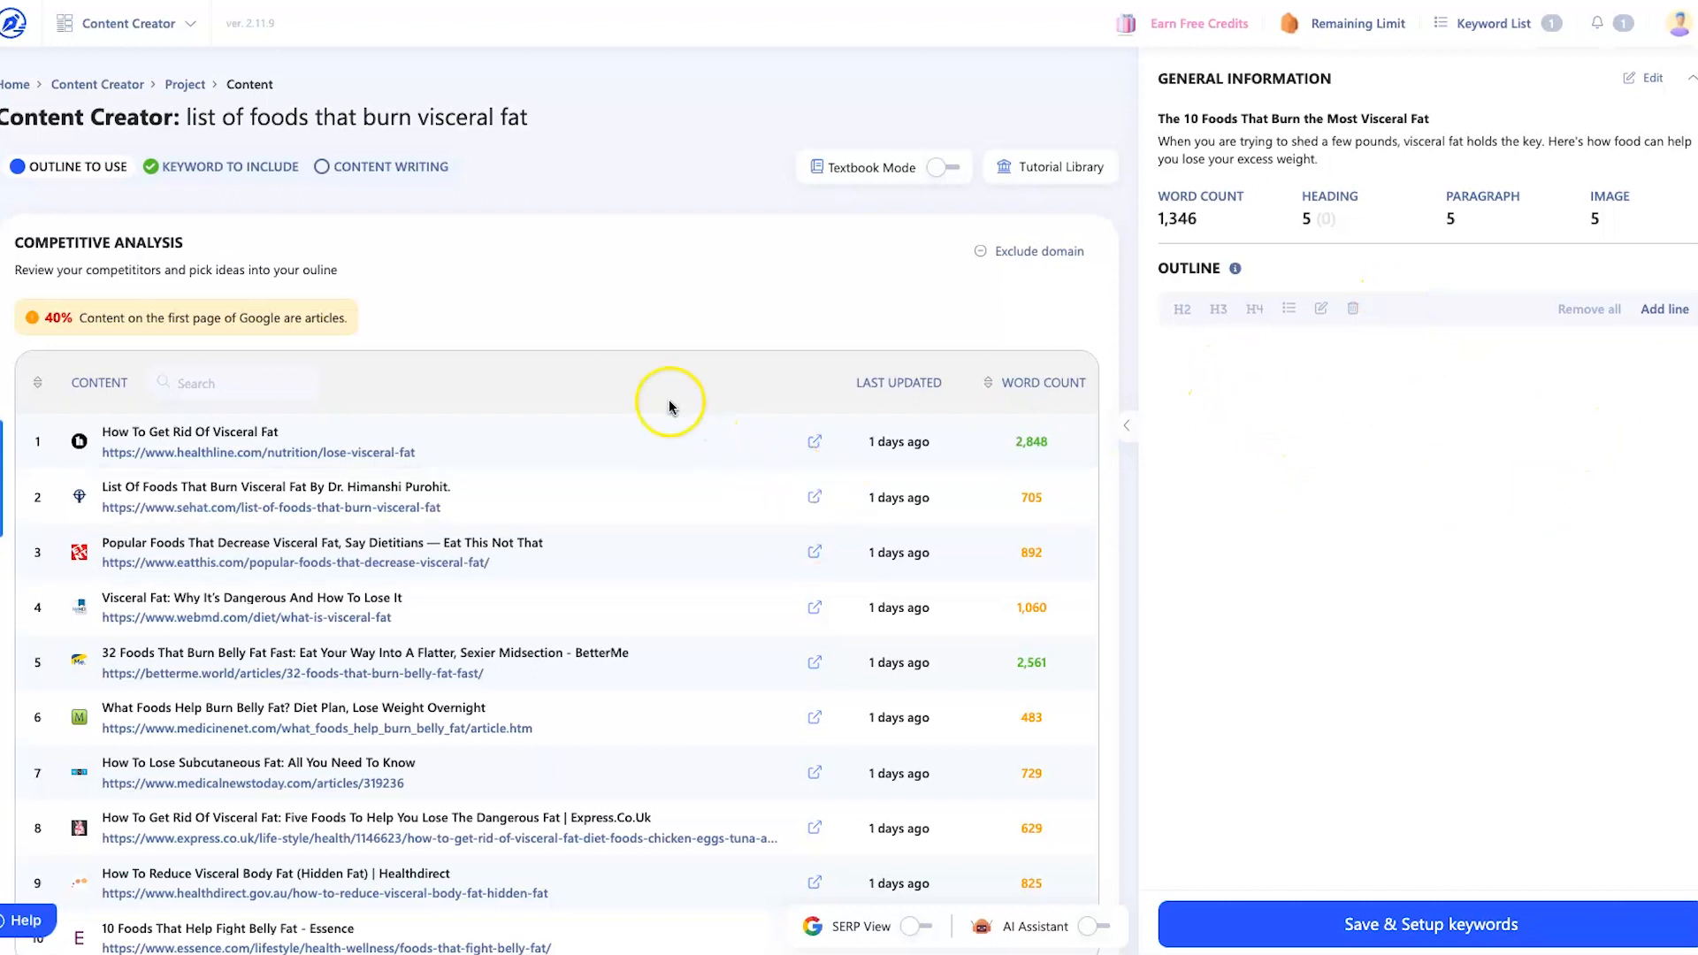
left_click(644, 456)
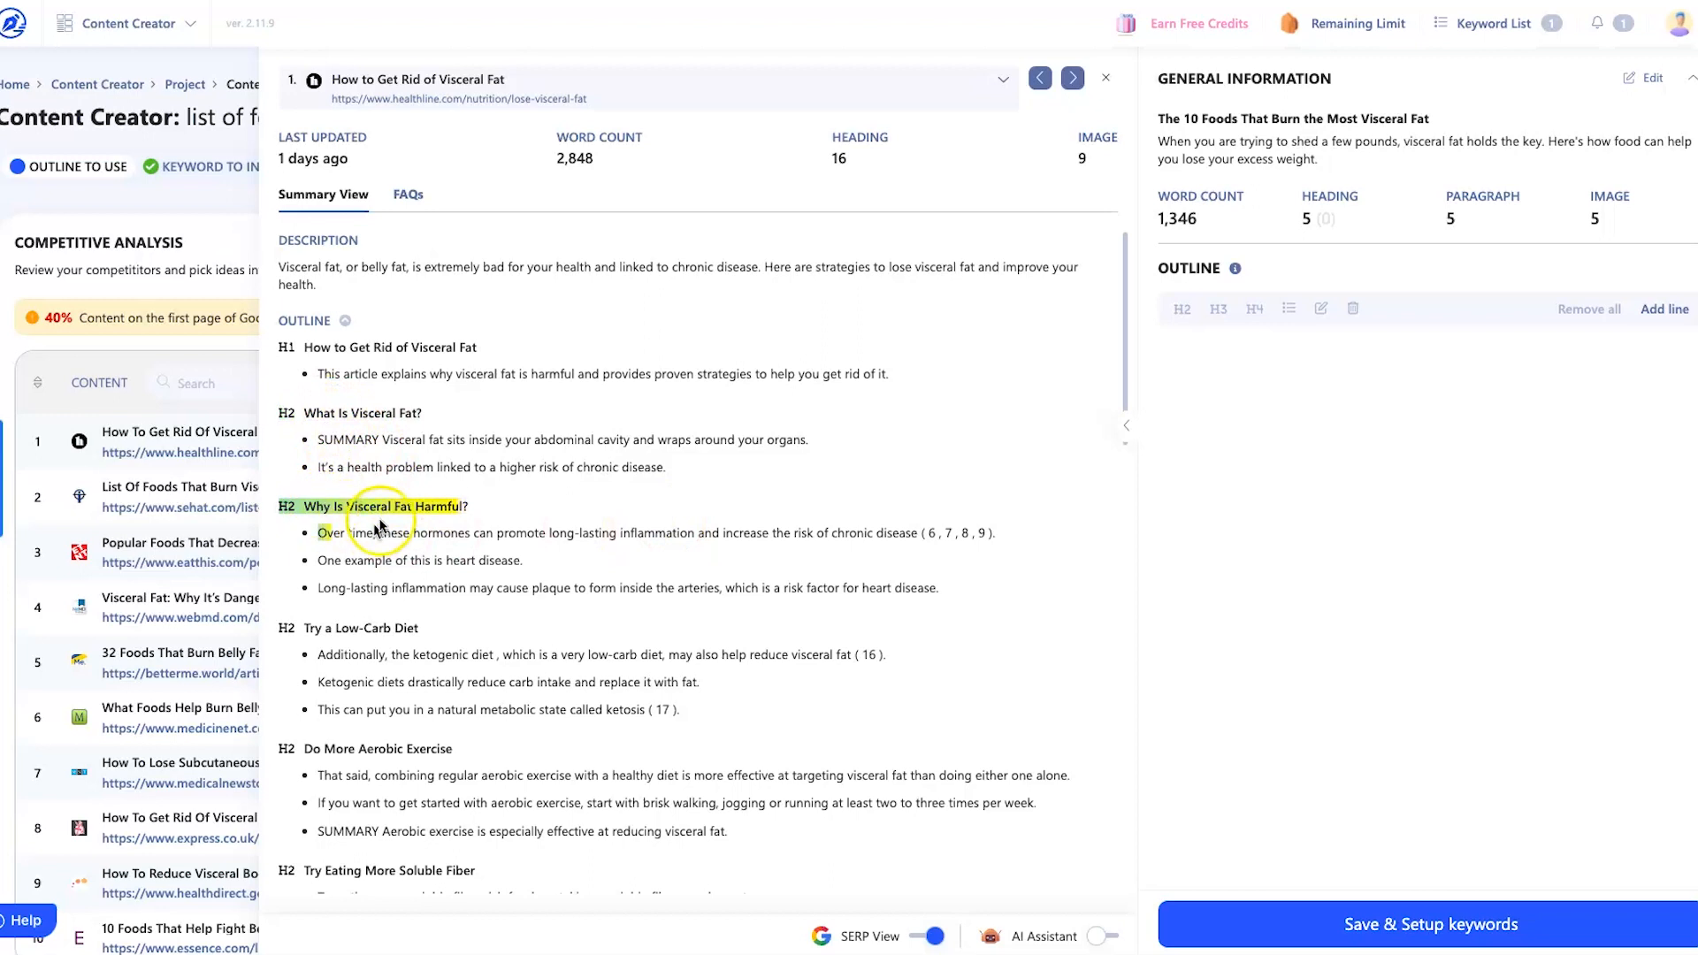
scroll(381, 619, "down", 1)
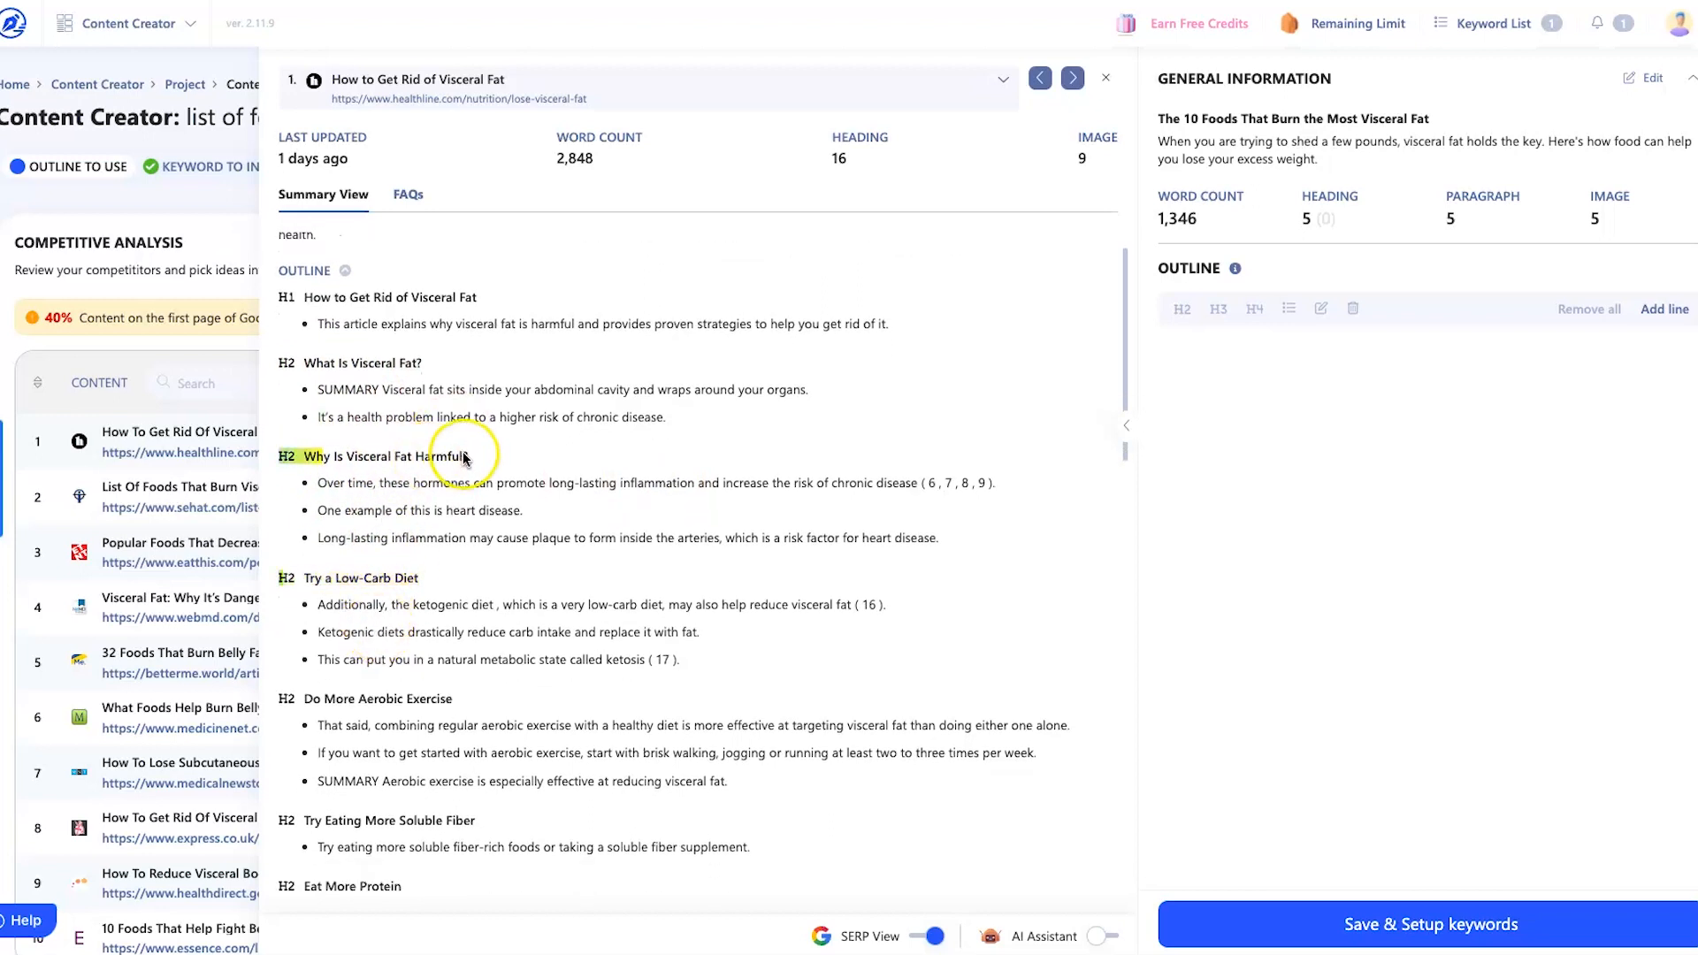
scroll(384, 675, "down", 3)
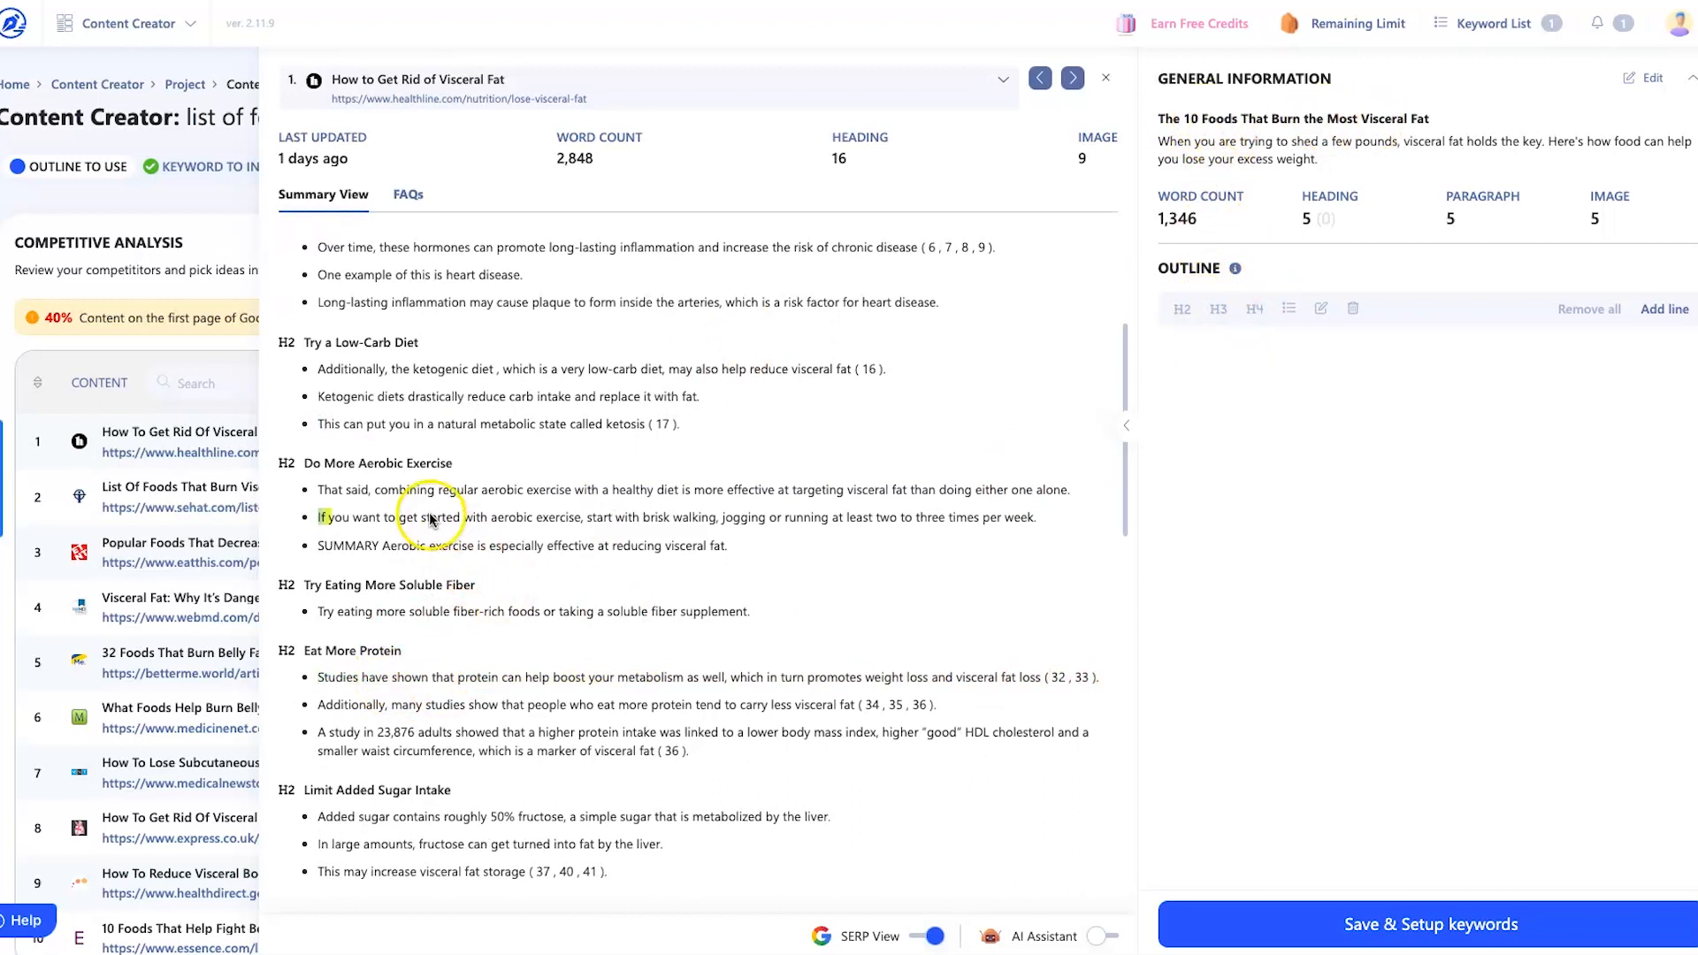
scroll(427, 521, "down", 2)
scroll(401, 585, "down", 4)
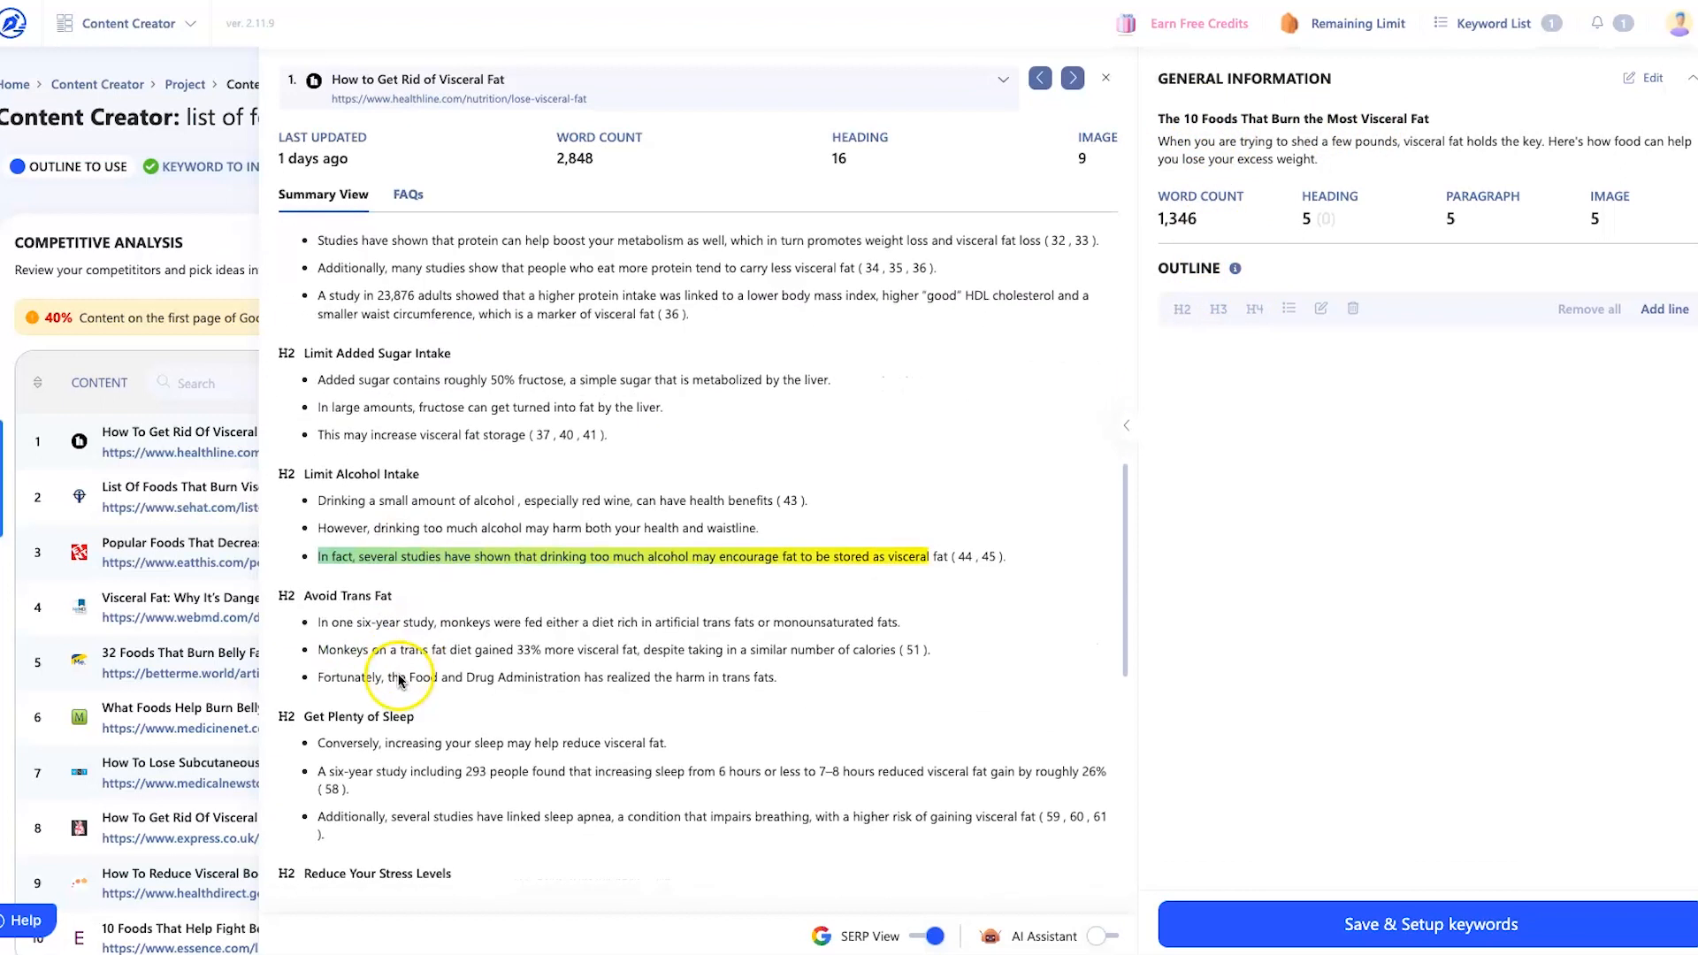
scroll(382, 696, "down", 5)
scroll(464, 713, "up", 15)
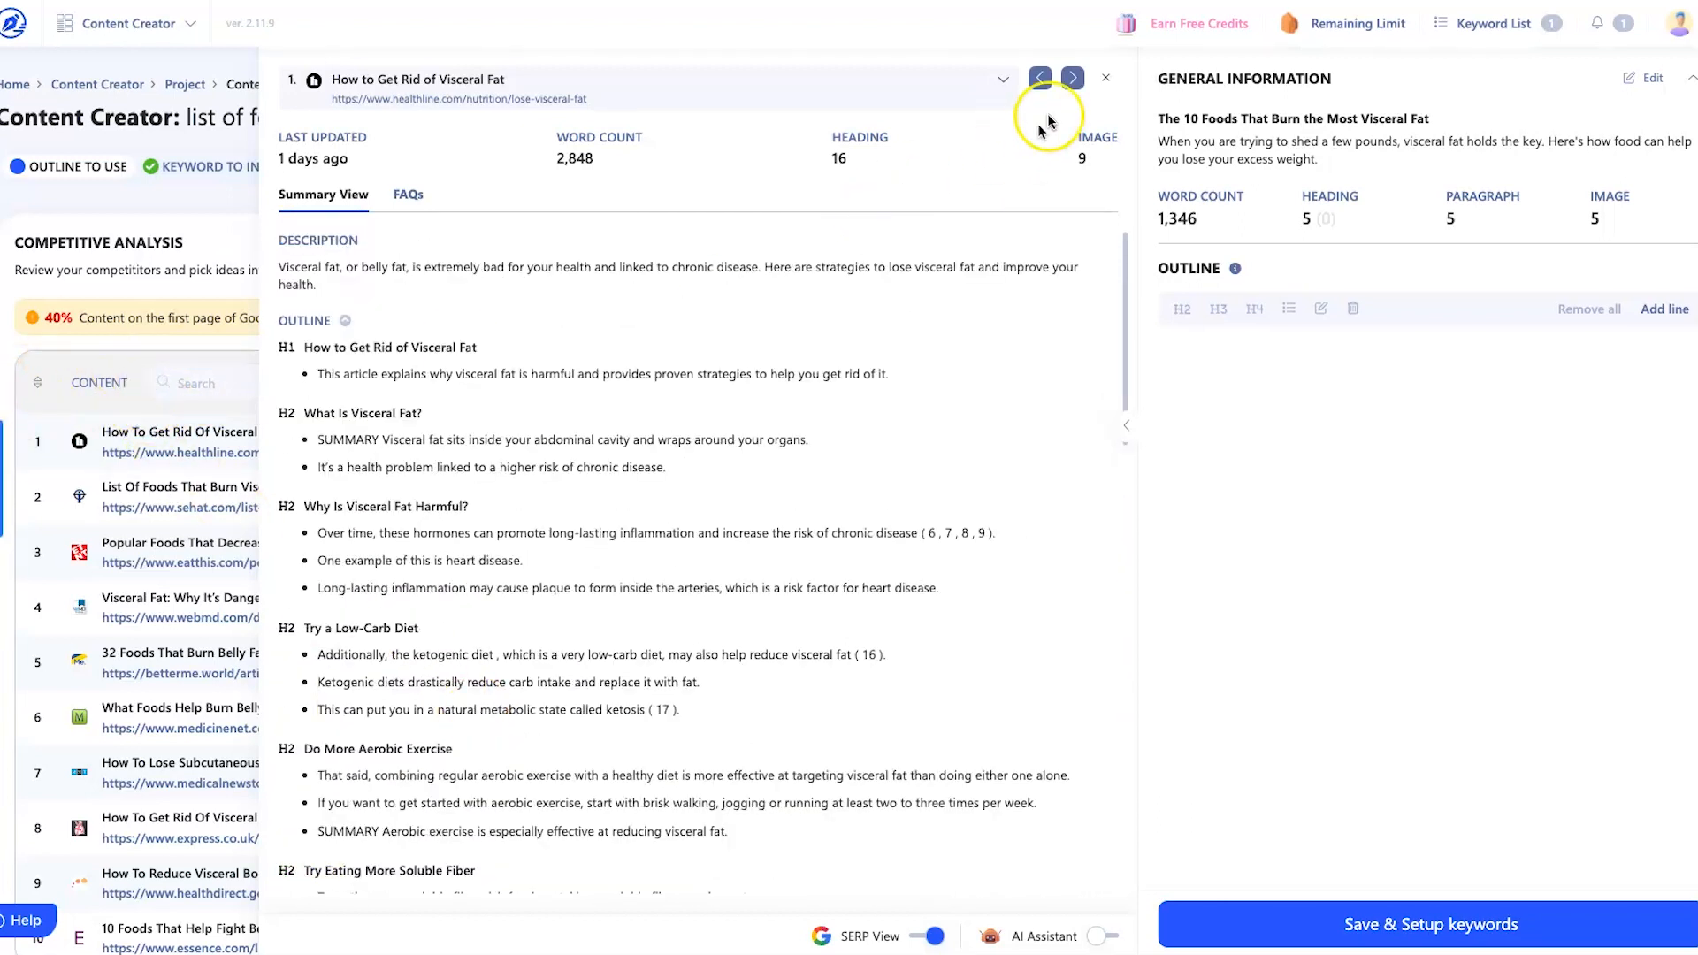
left_click(1106, 79)
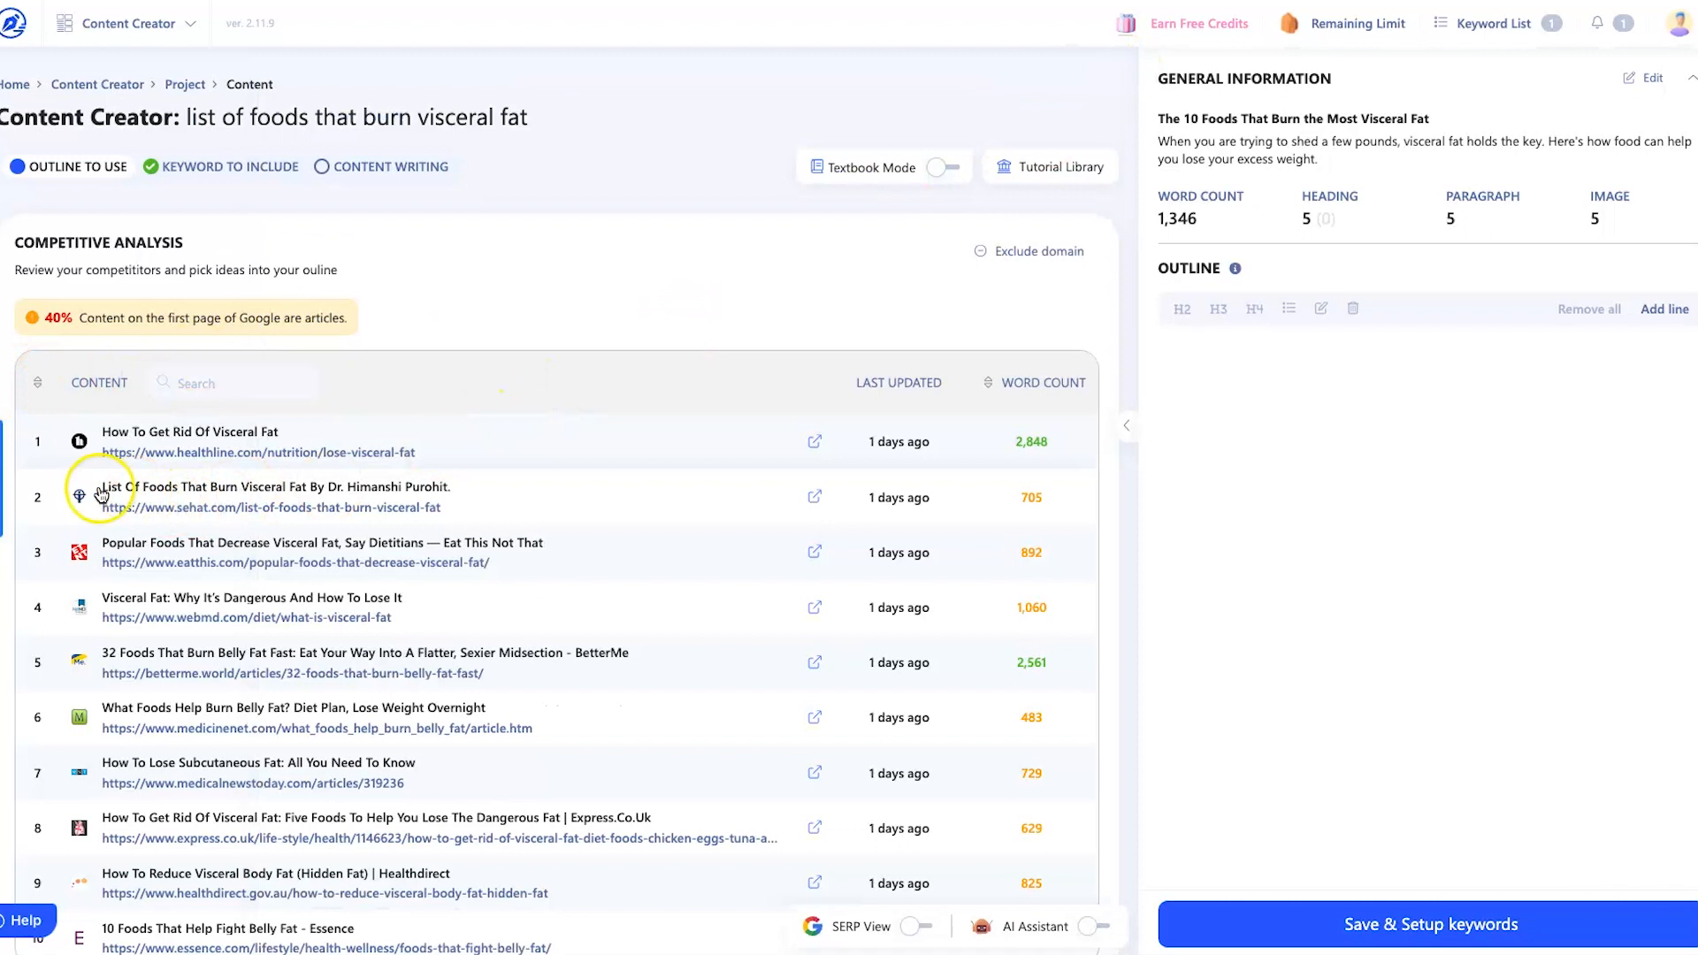
- Examine the outline of the second competitor, the sehat.com article on foods that burn visceral fat
left_click(390, 492)
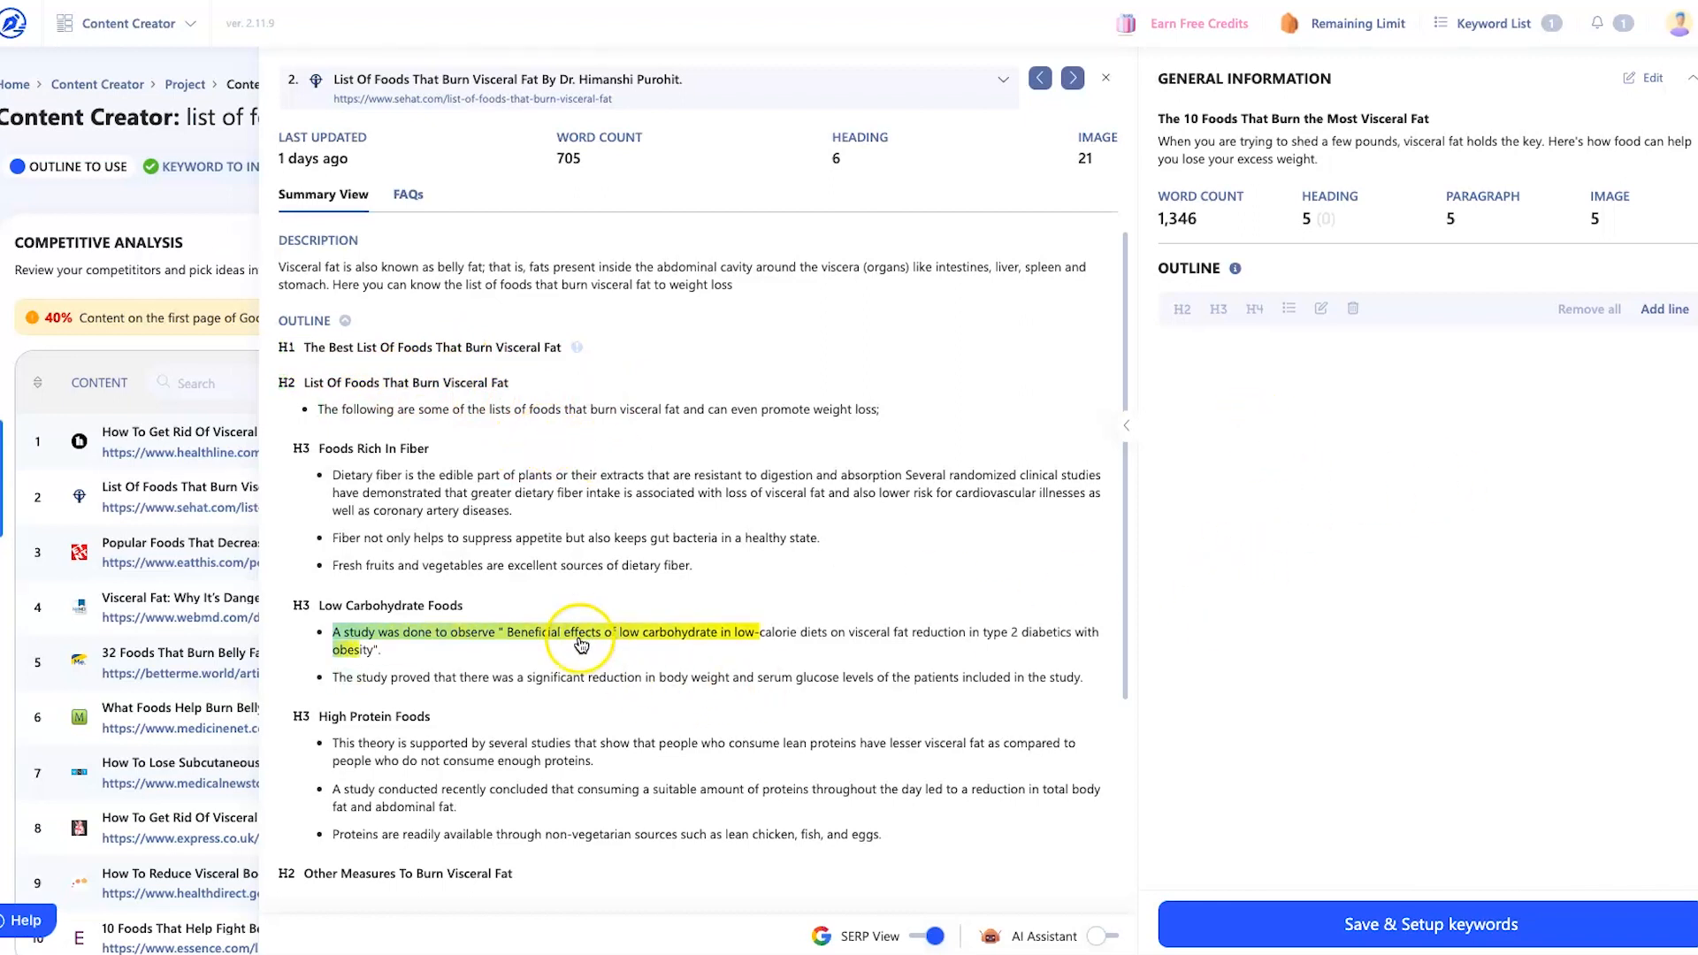
scroll(511, 597, "down", 3)
scroll(513, 610, "down", 5)
scroll(523, 699, "up", 5)
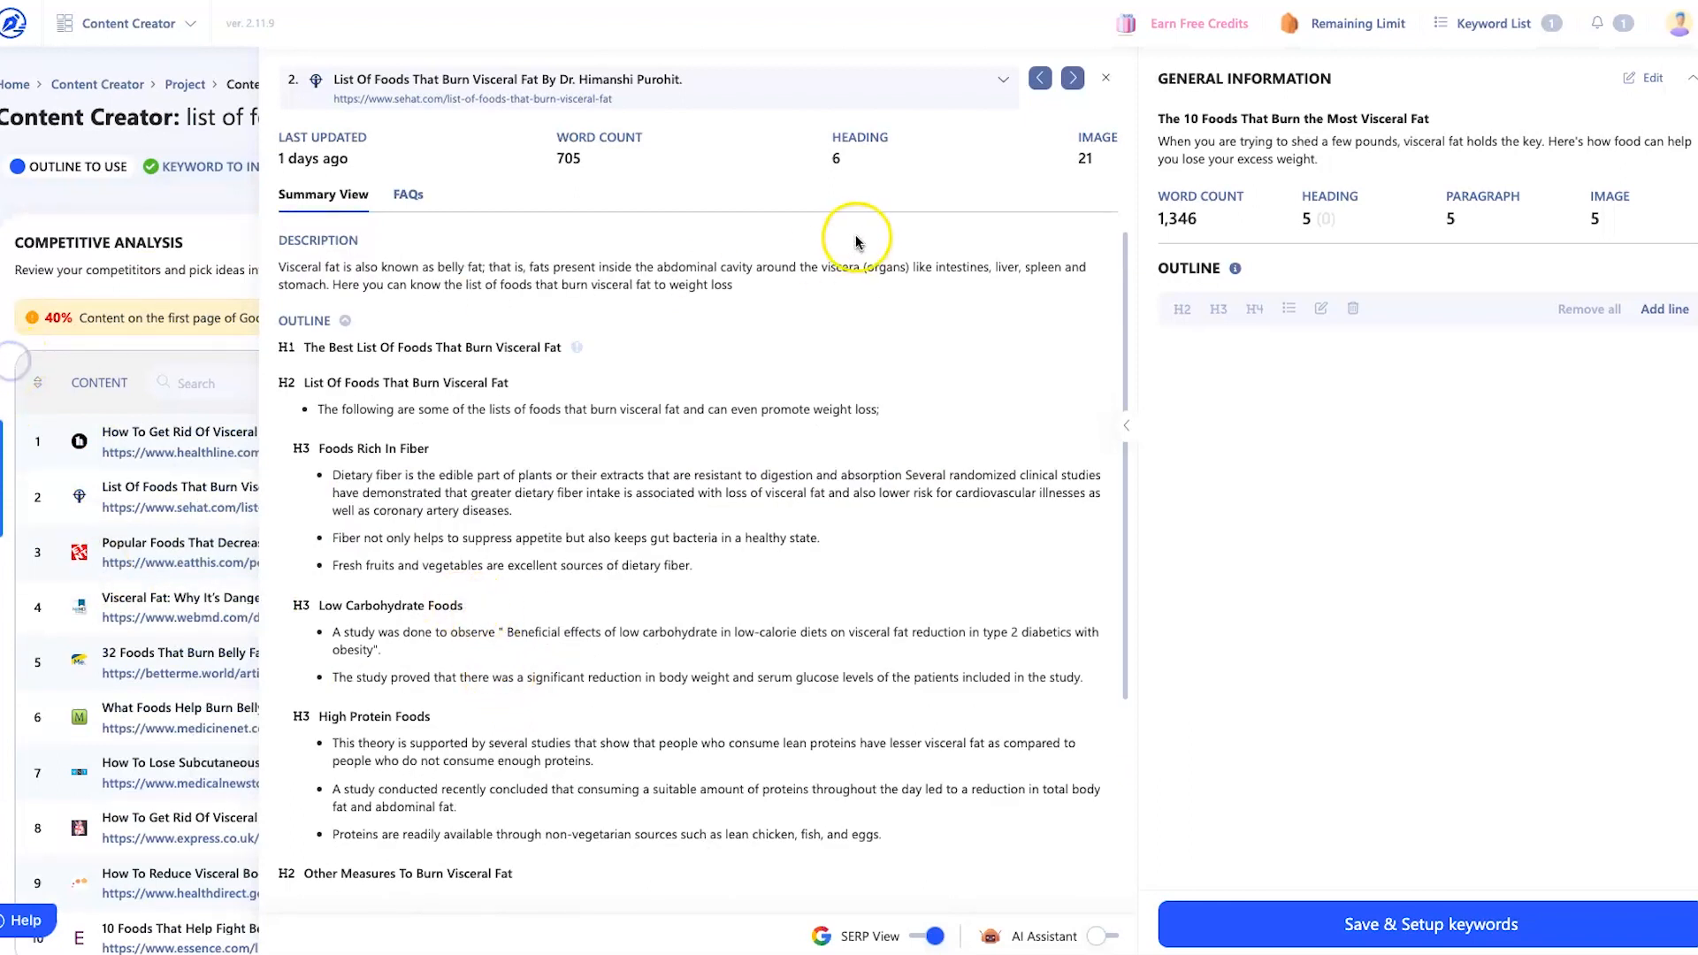
left_click(1105, 78)
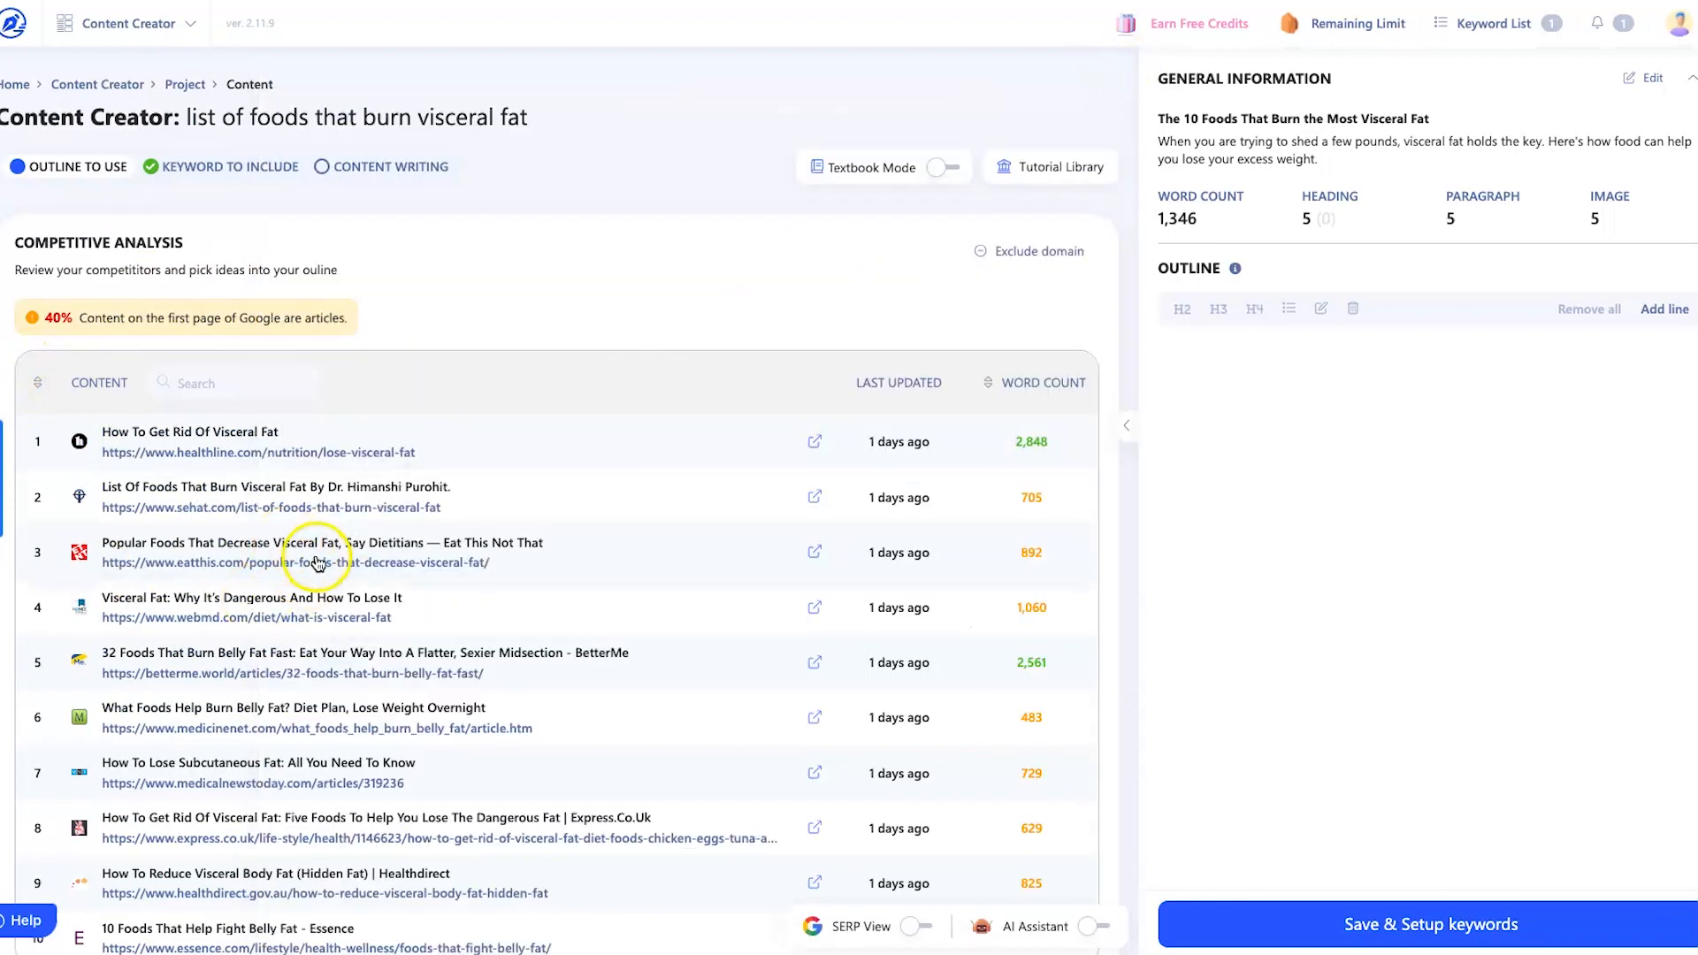
- Examine the outline of the third competitor, the Eat This Not That article on popular foods that decrease visceral fat
left_click(394, 547)
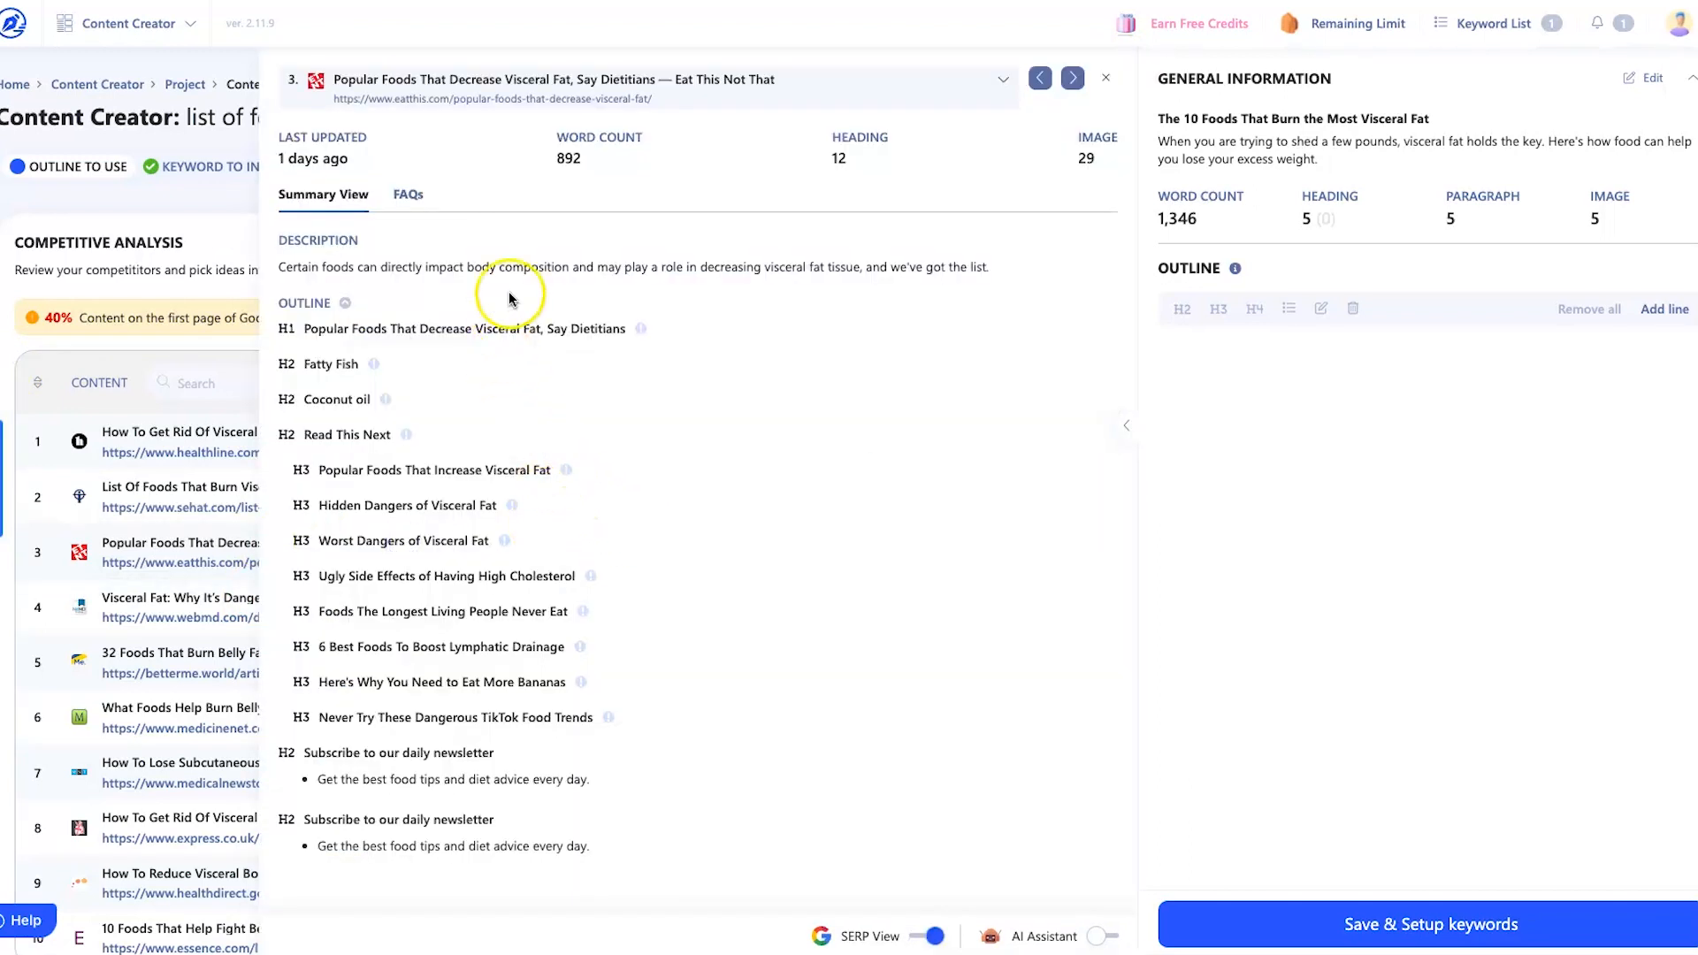
scroll(555, 590, "down", 1)
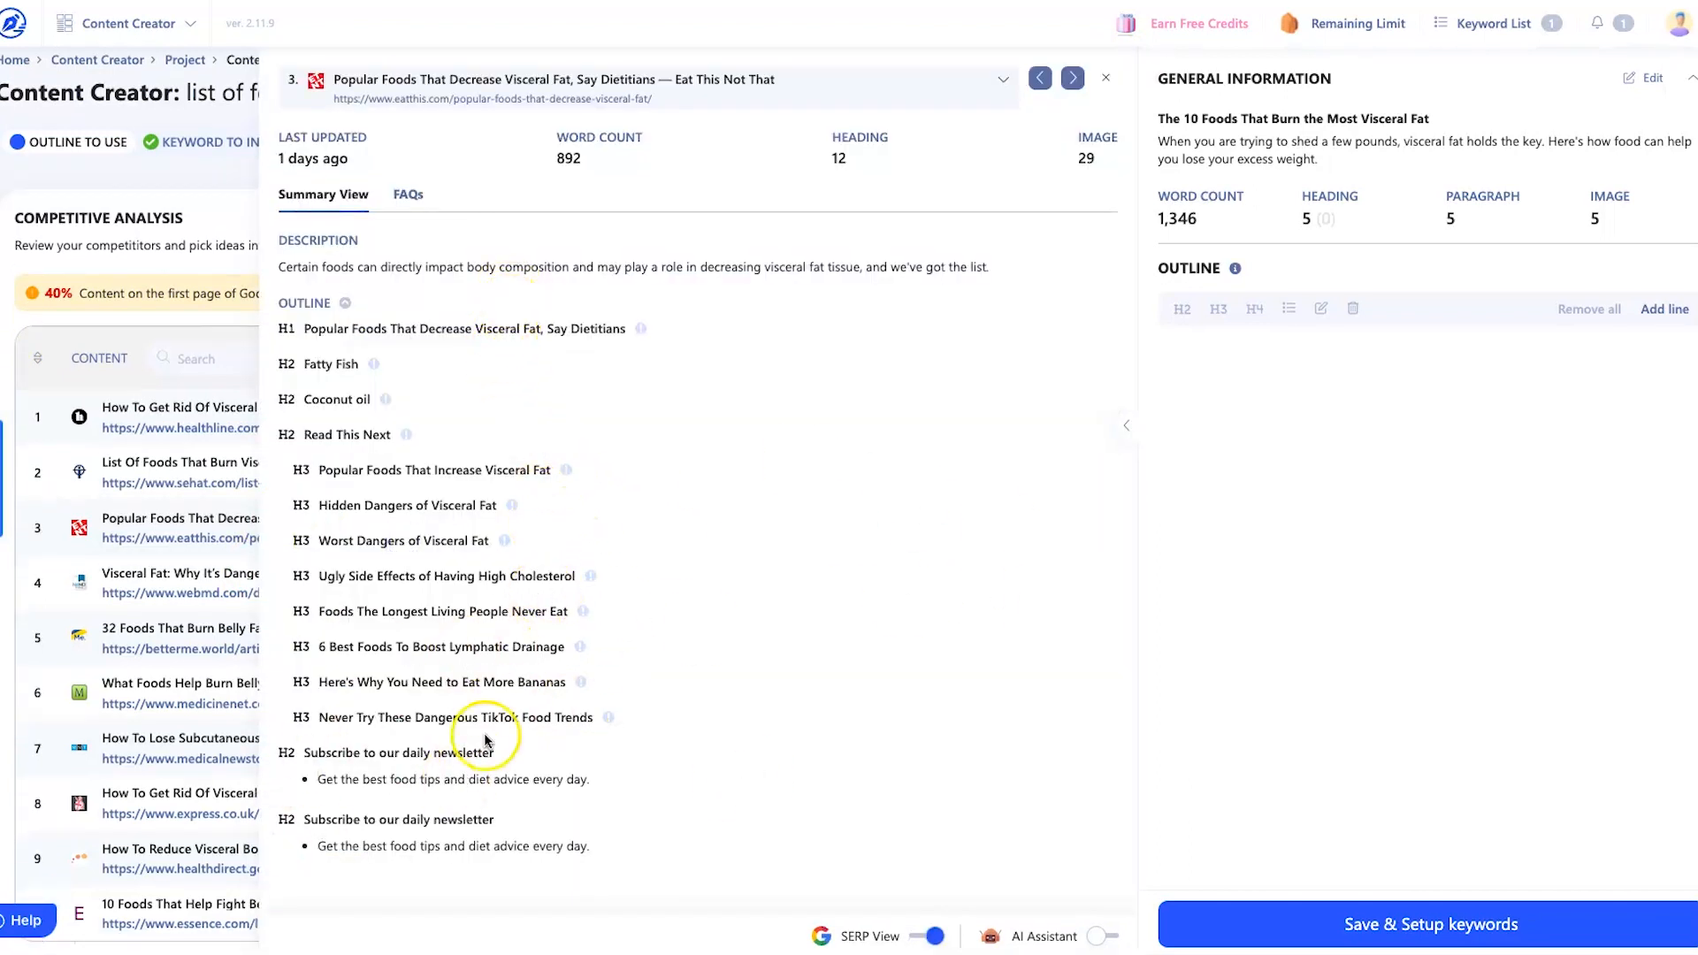
scroll(415, 679, "up", 1)
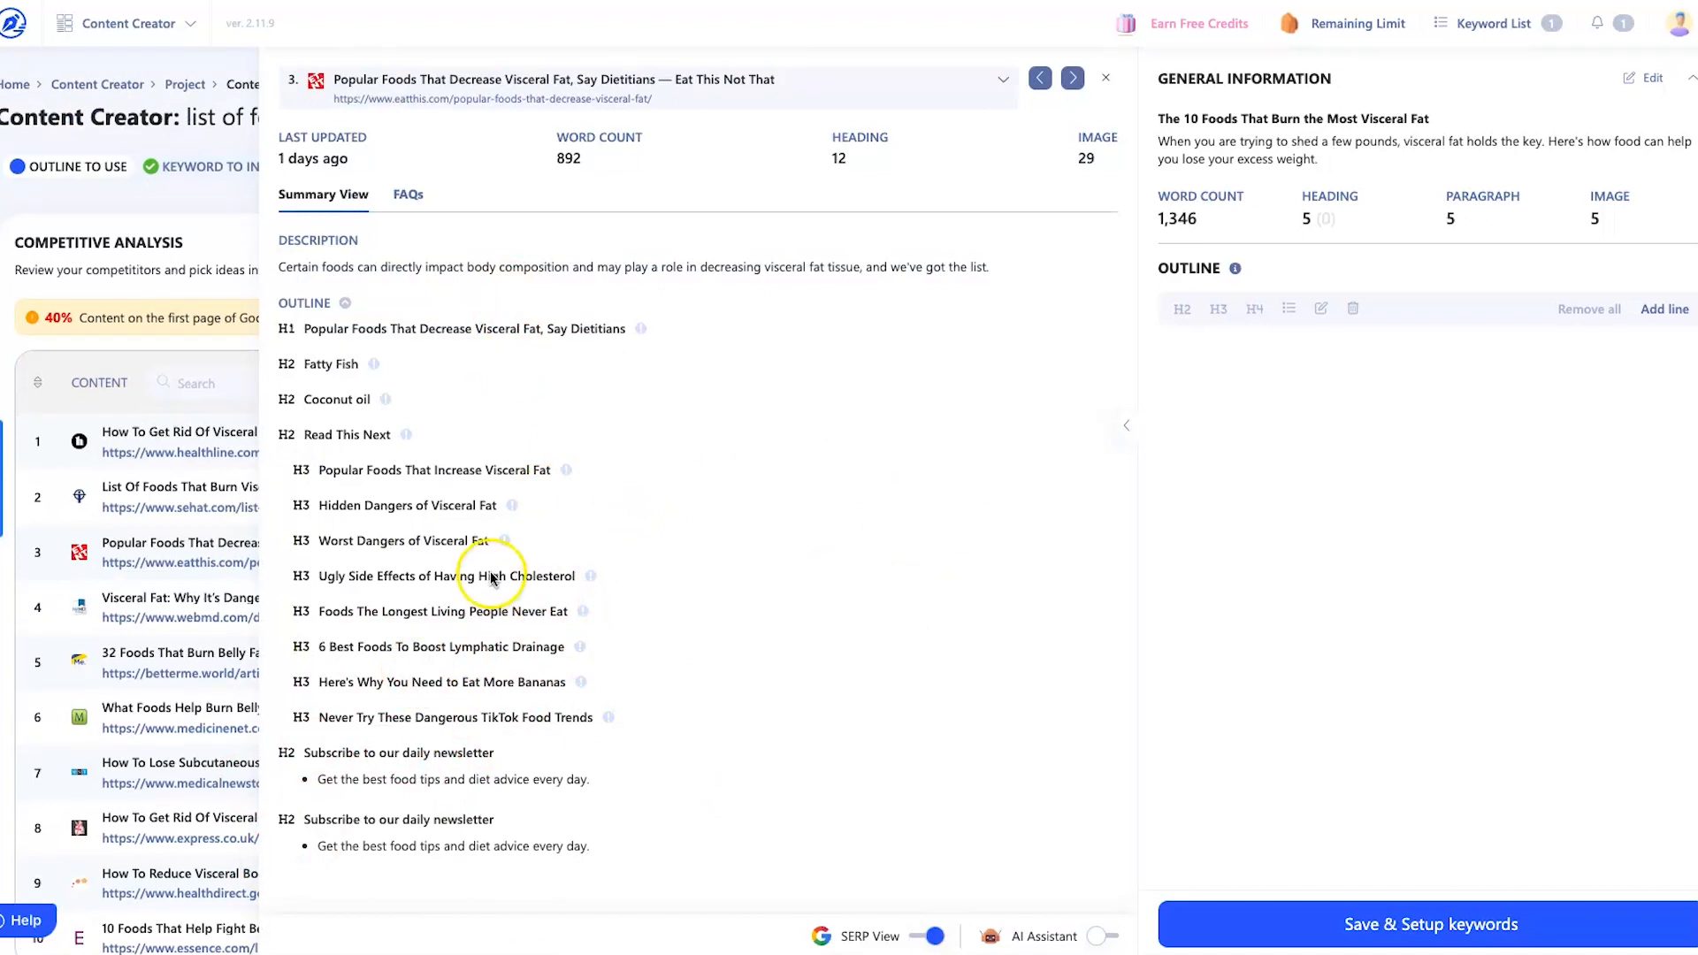
left_click(1105, 77)
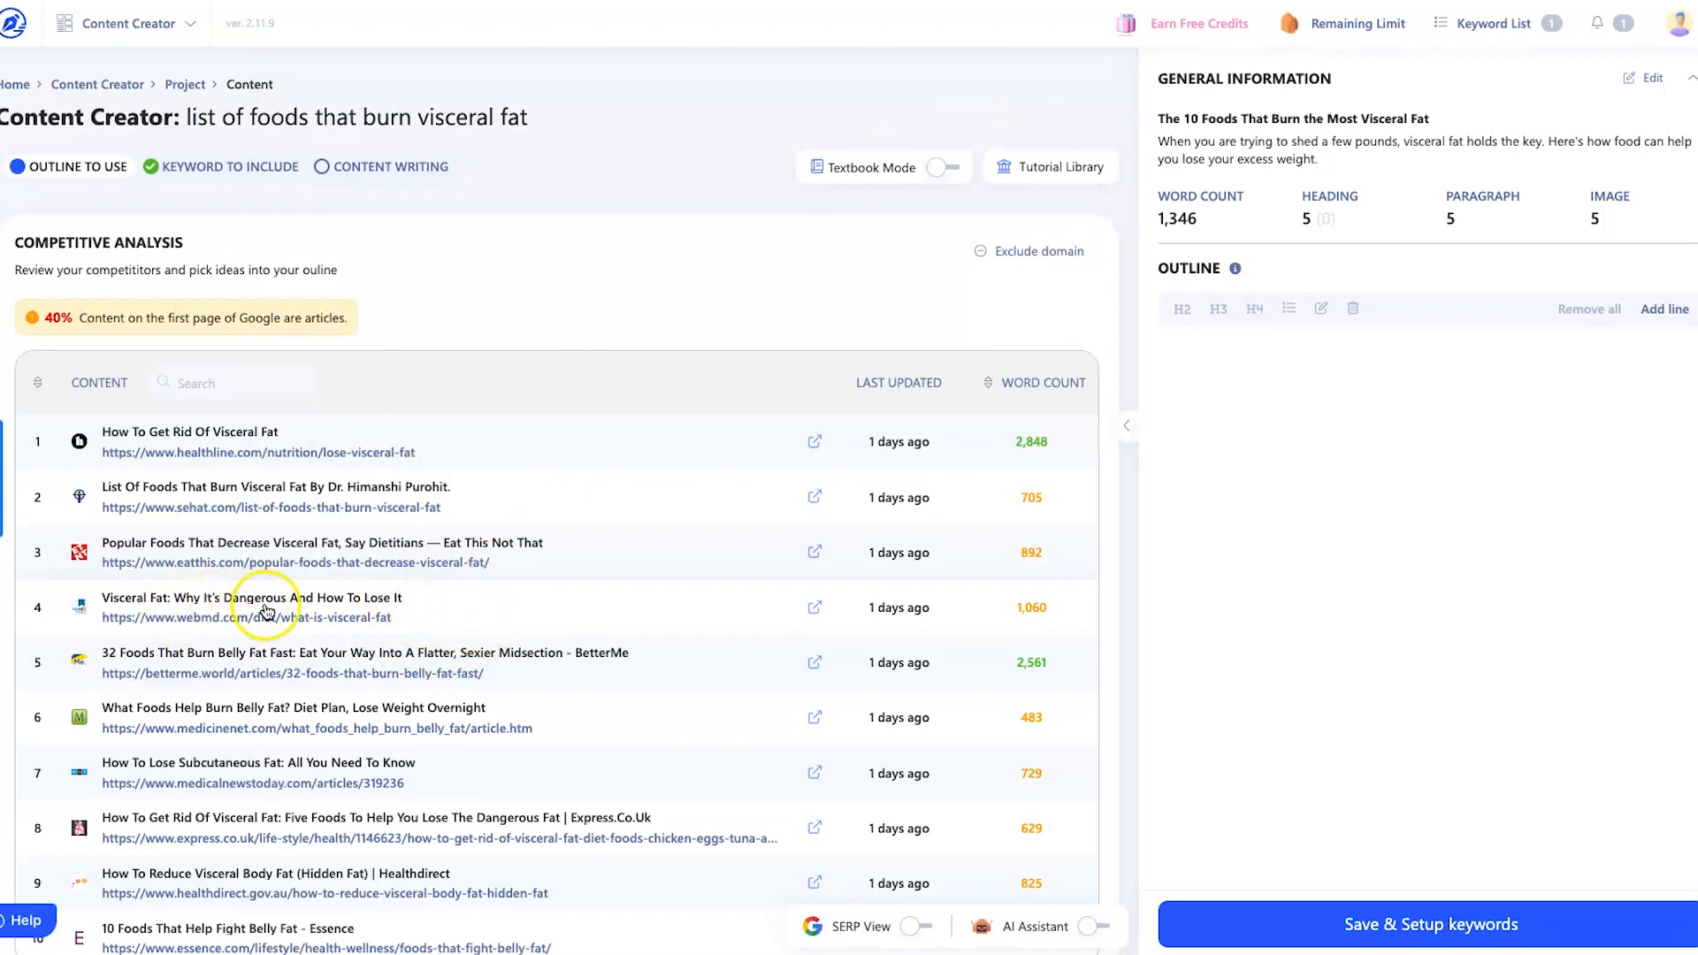
- Add the headings "What Is Visceral Fat?" and "Dangers of Visceral Fat" from the WebMD article to the outline
left_click(340, 606)
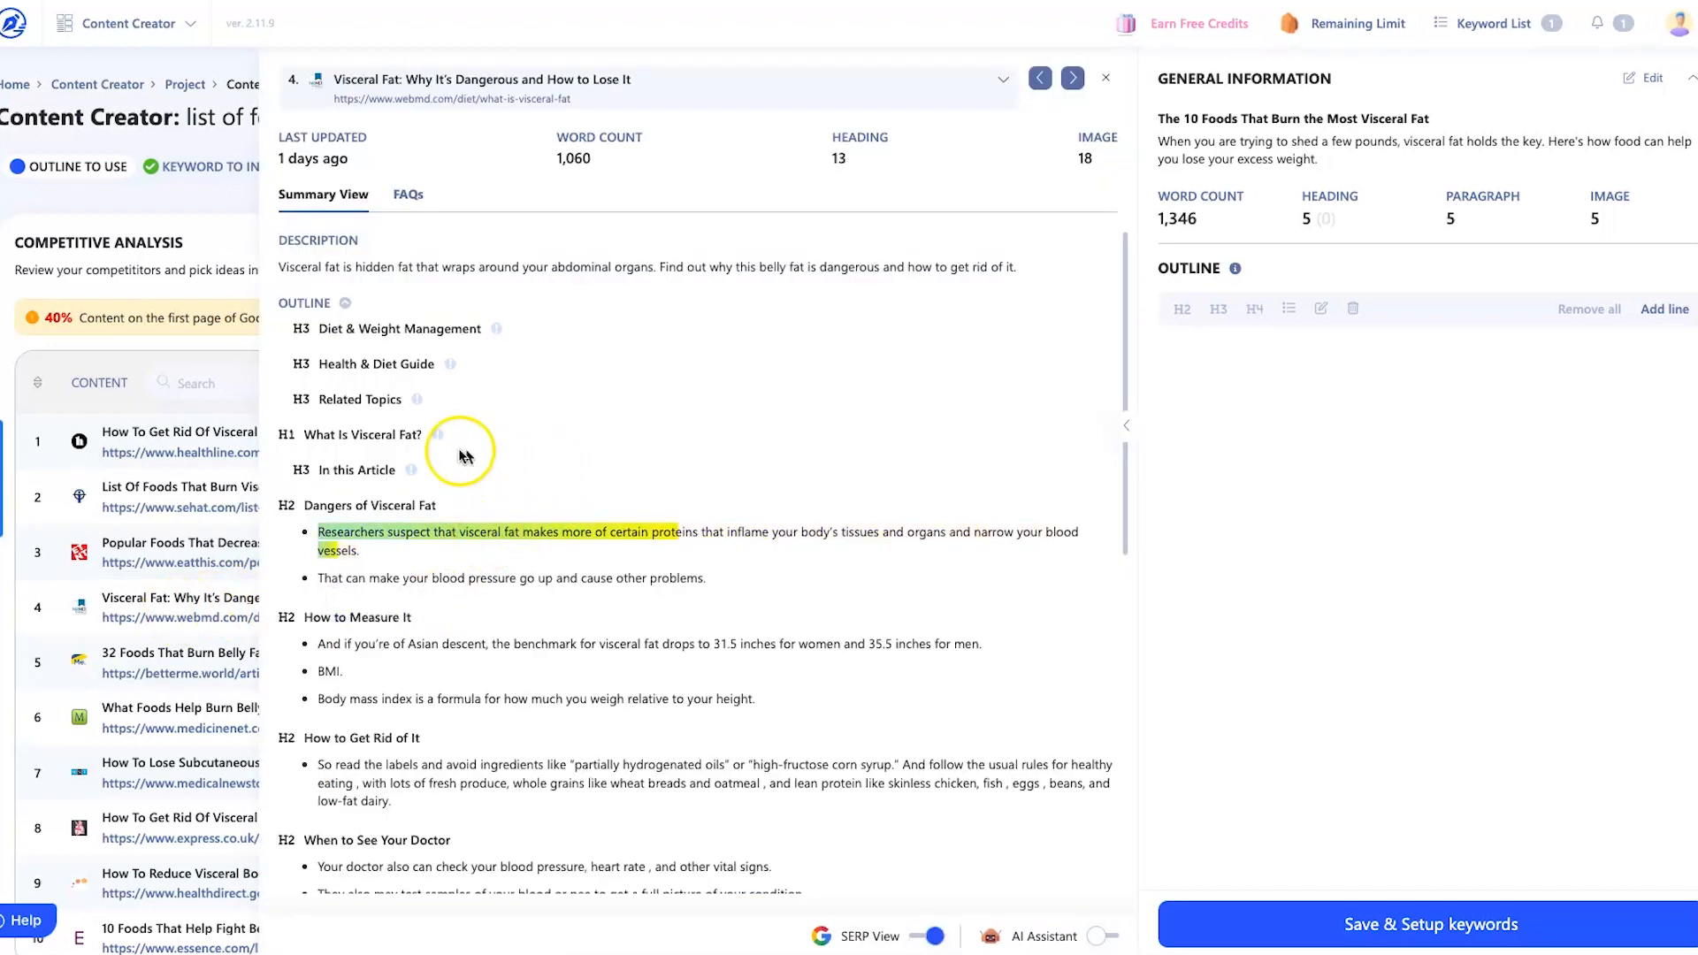
mouse_move(440, 442)
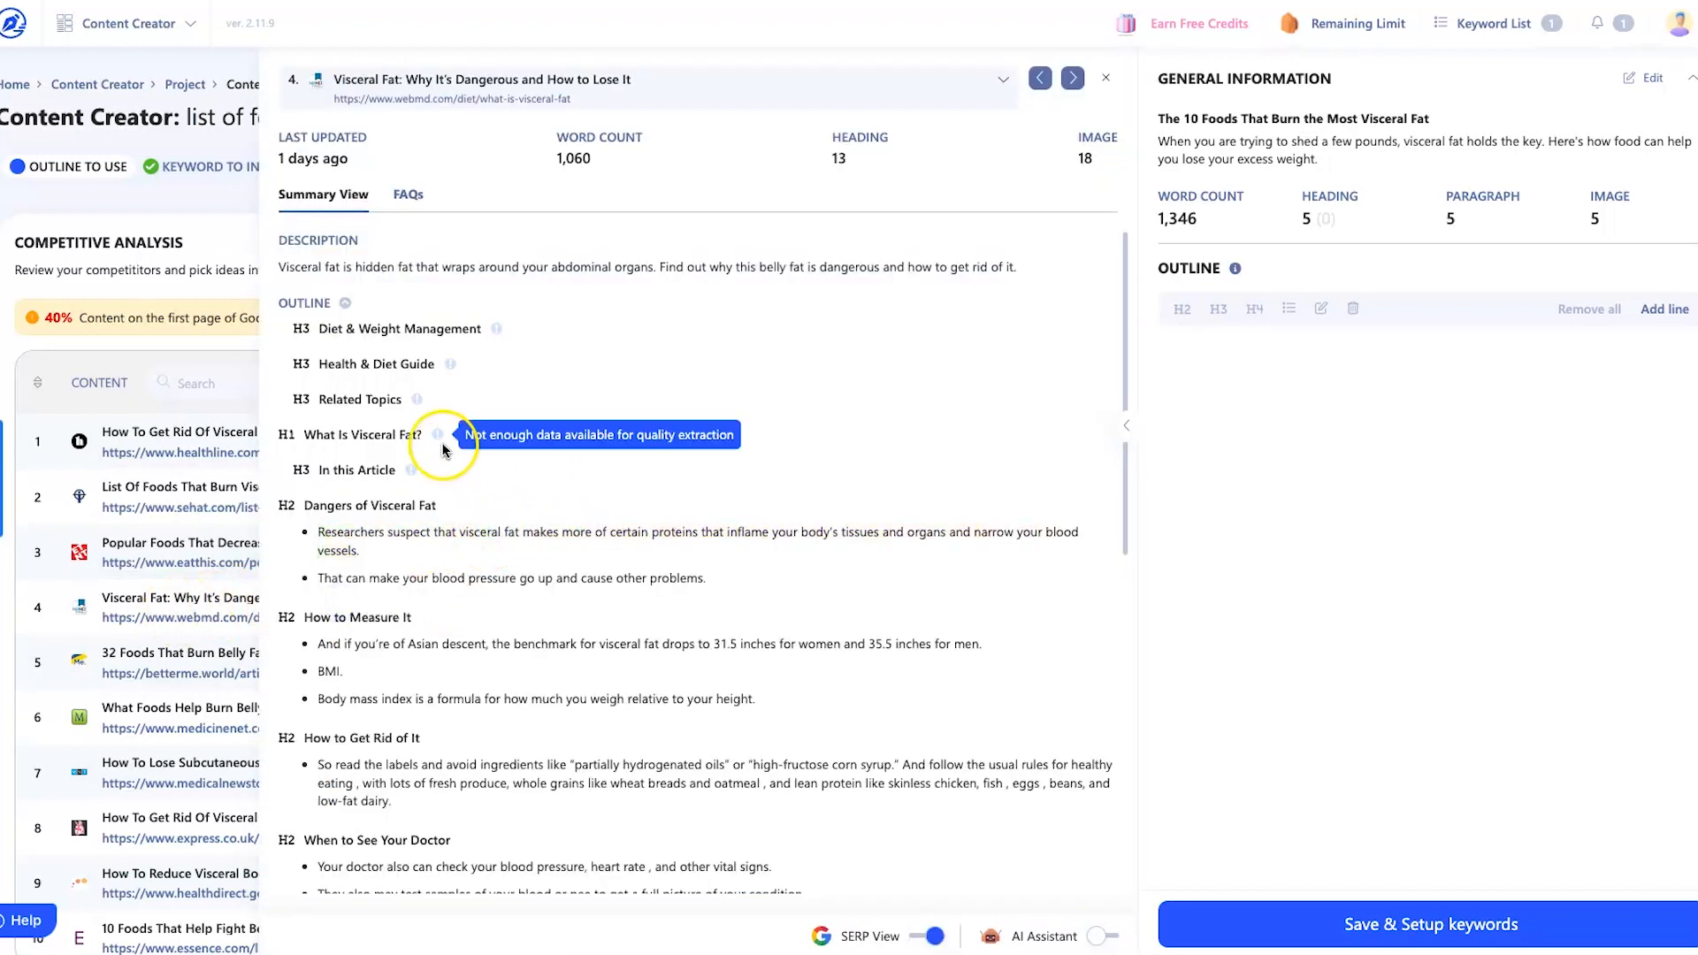
right_click(367, 442)
mouse_move(454, 579)
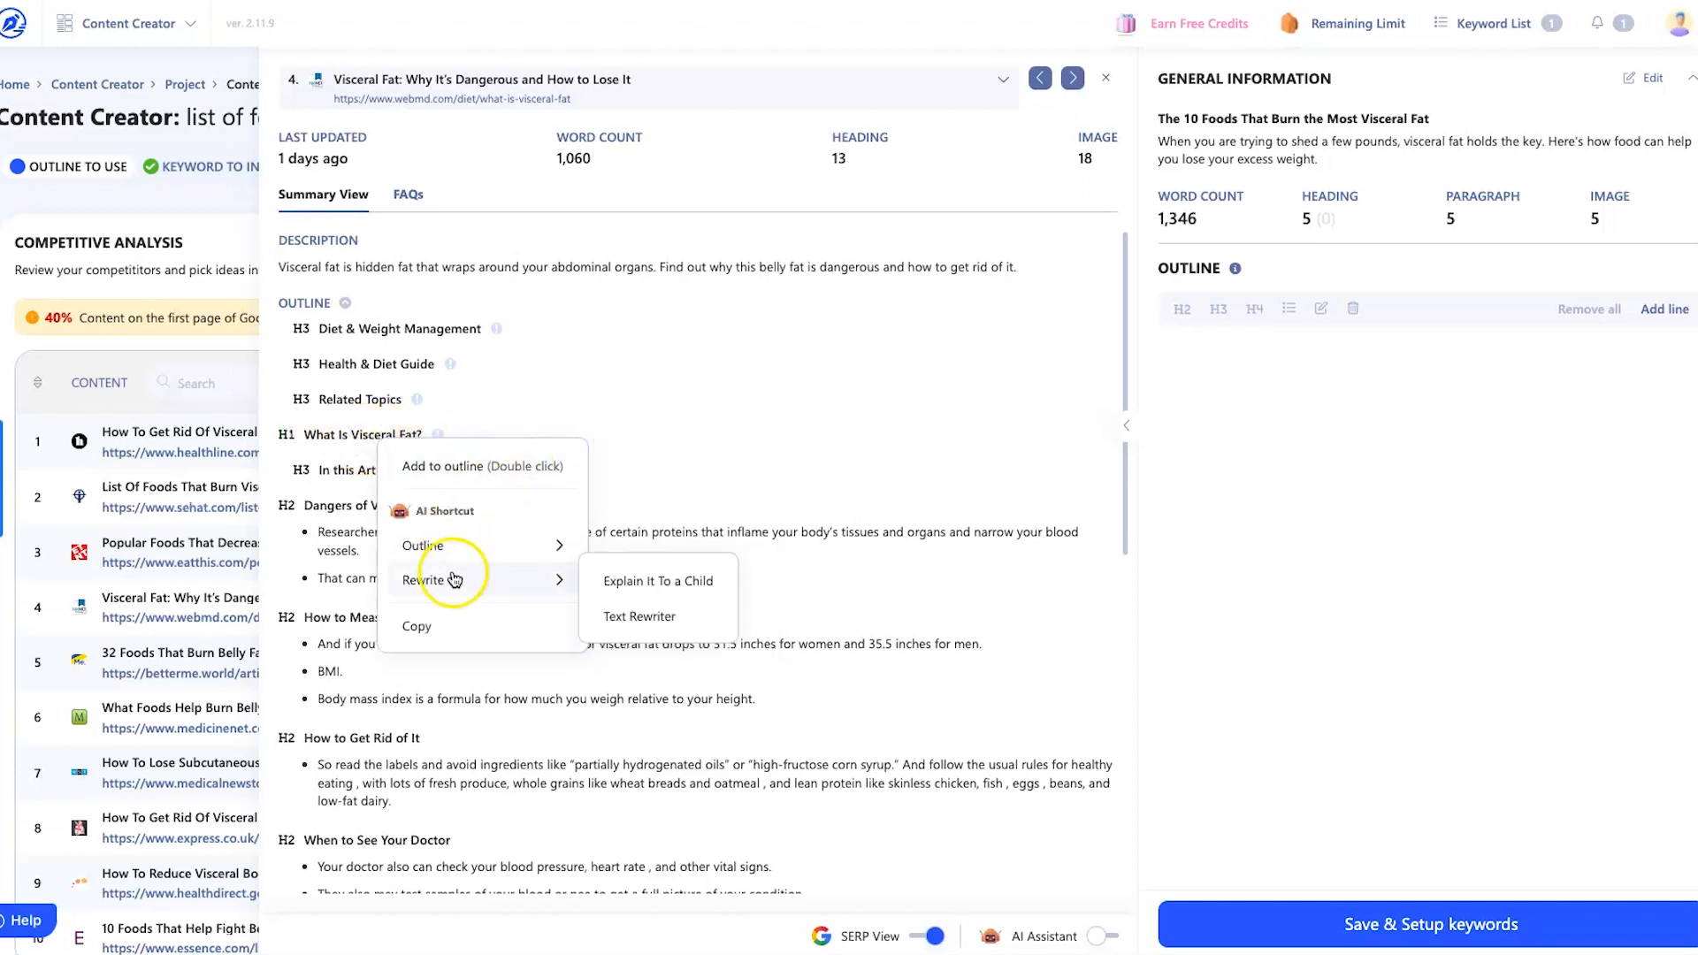
left_click(485, 478)
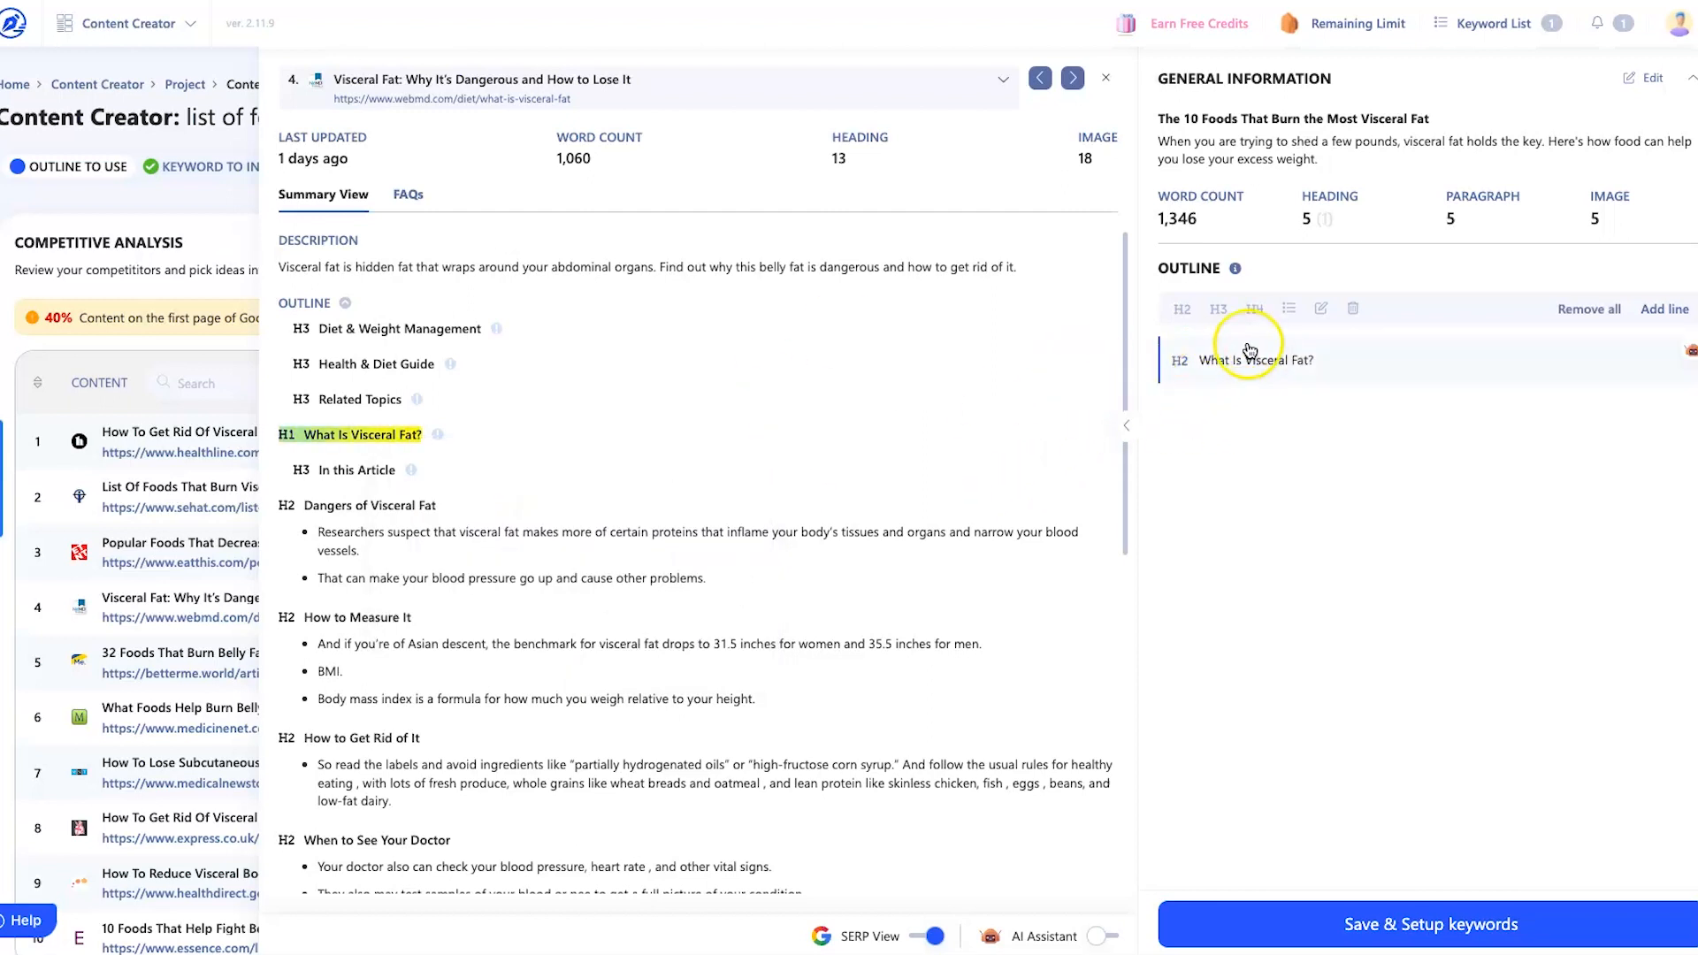
right_click(409, 505)
left_click(477, 529)
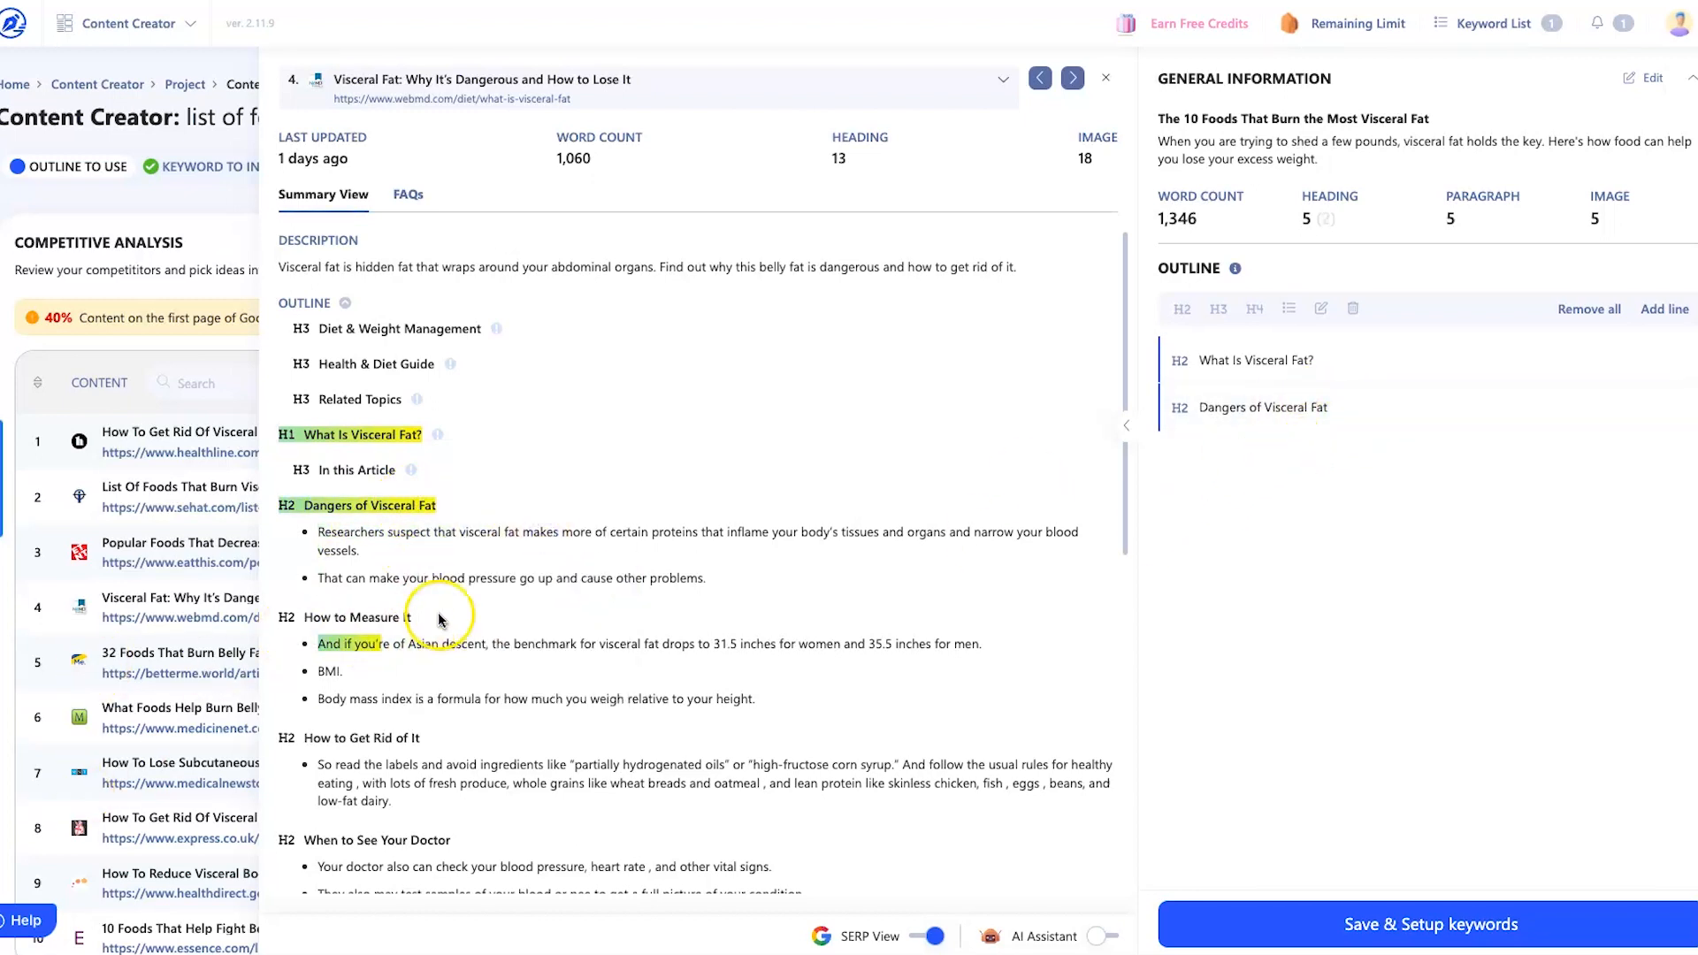
- Add the H2 heading "List Of Foods That Burn Visceral Fat" from the sehat.com article to the outline
left_click_drag(318, 579, 386, 589)
scroll(387, 590, "down", 4)
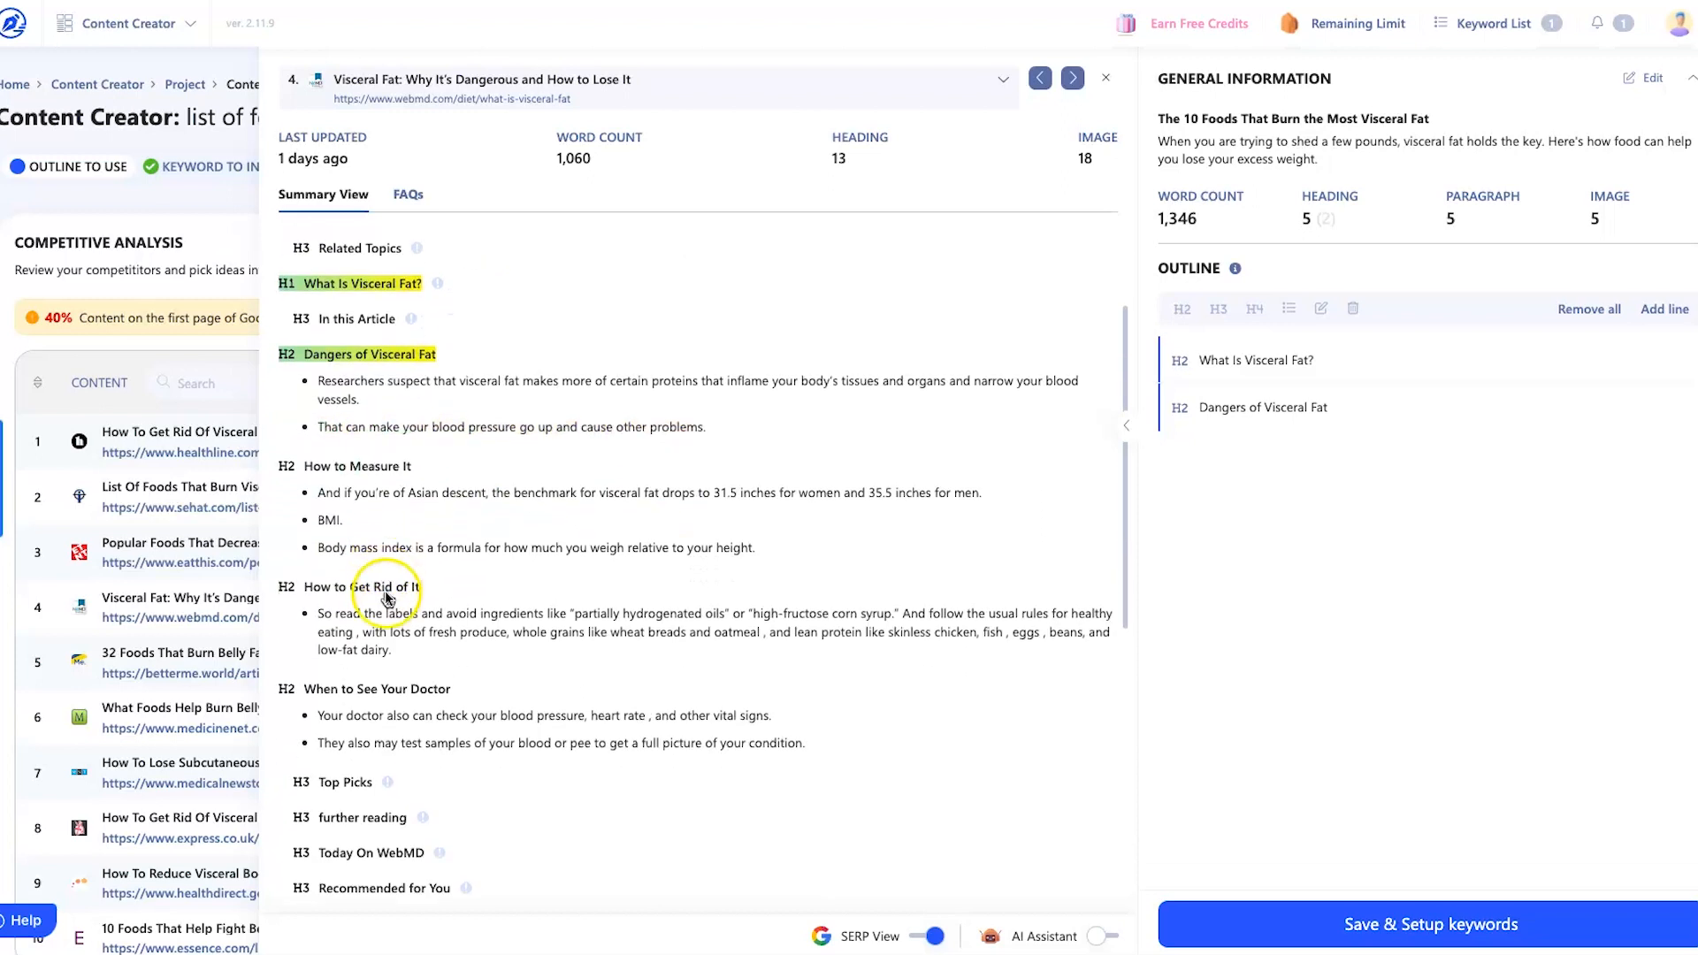
left_click(195, 478)
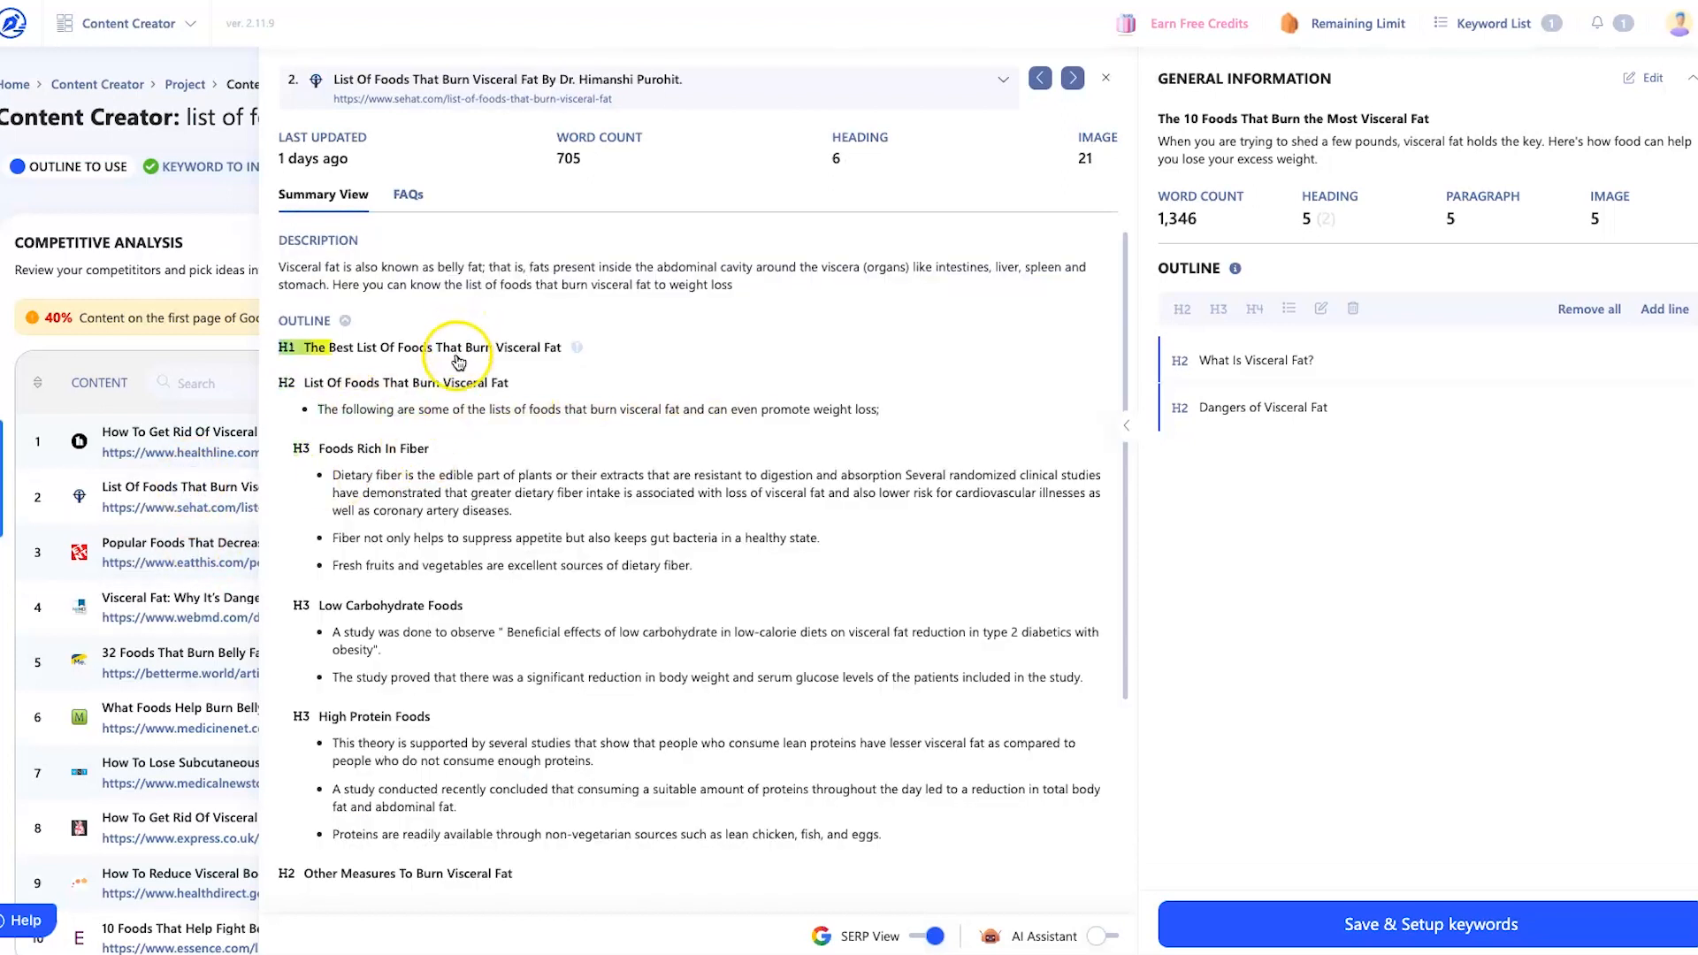
left_click(421, 390)
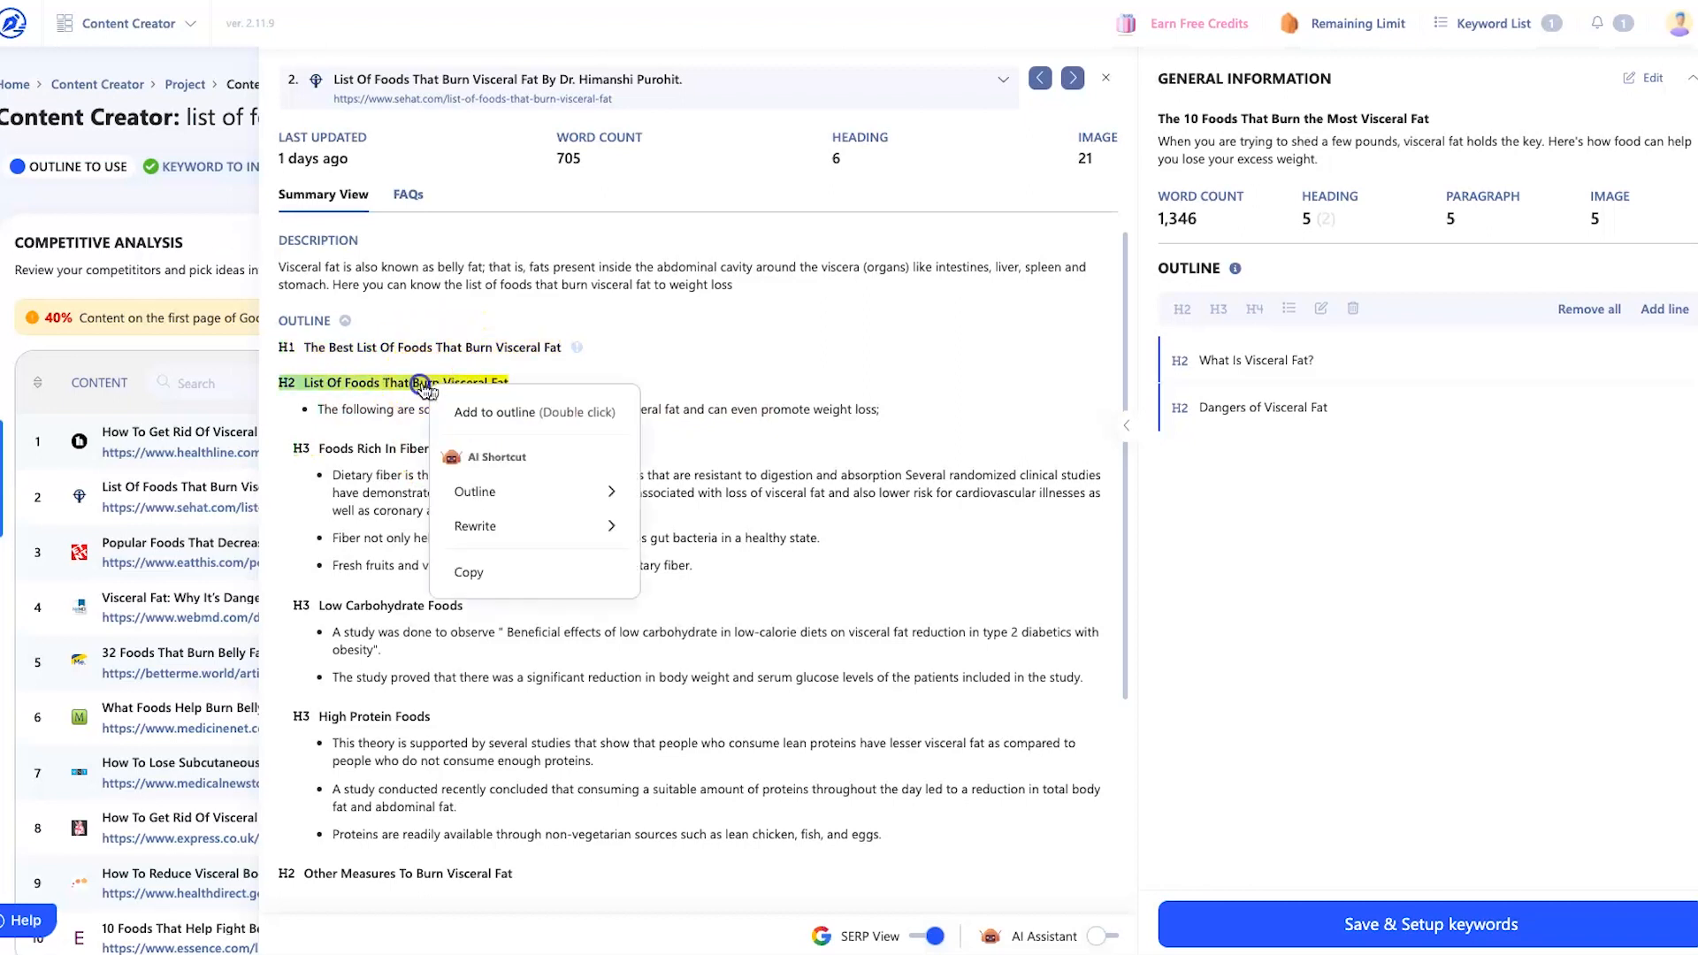
left_click(555, 417)
scroll(592, 663, "down", 3)
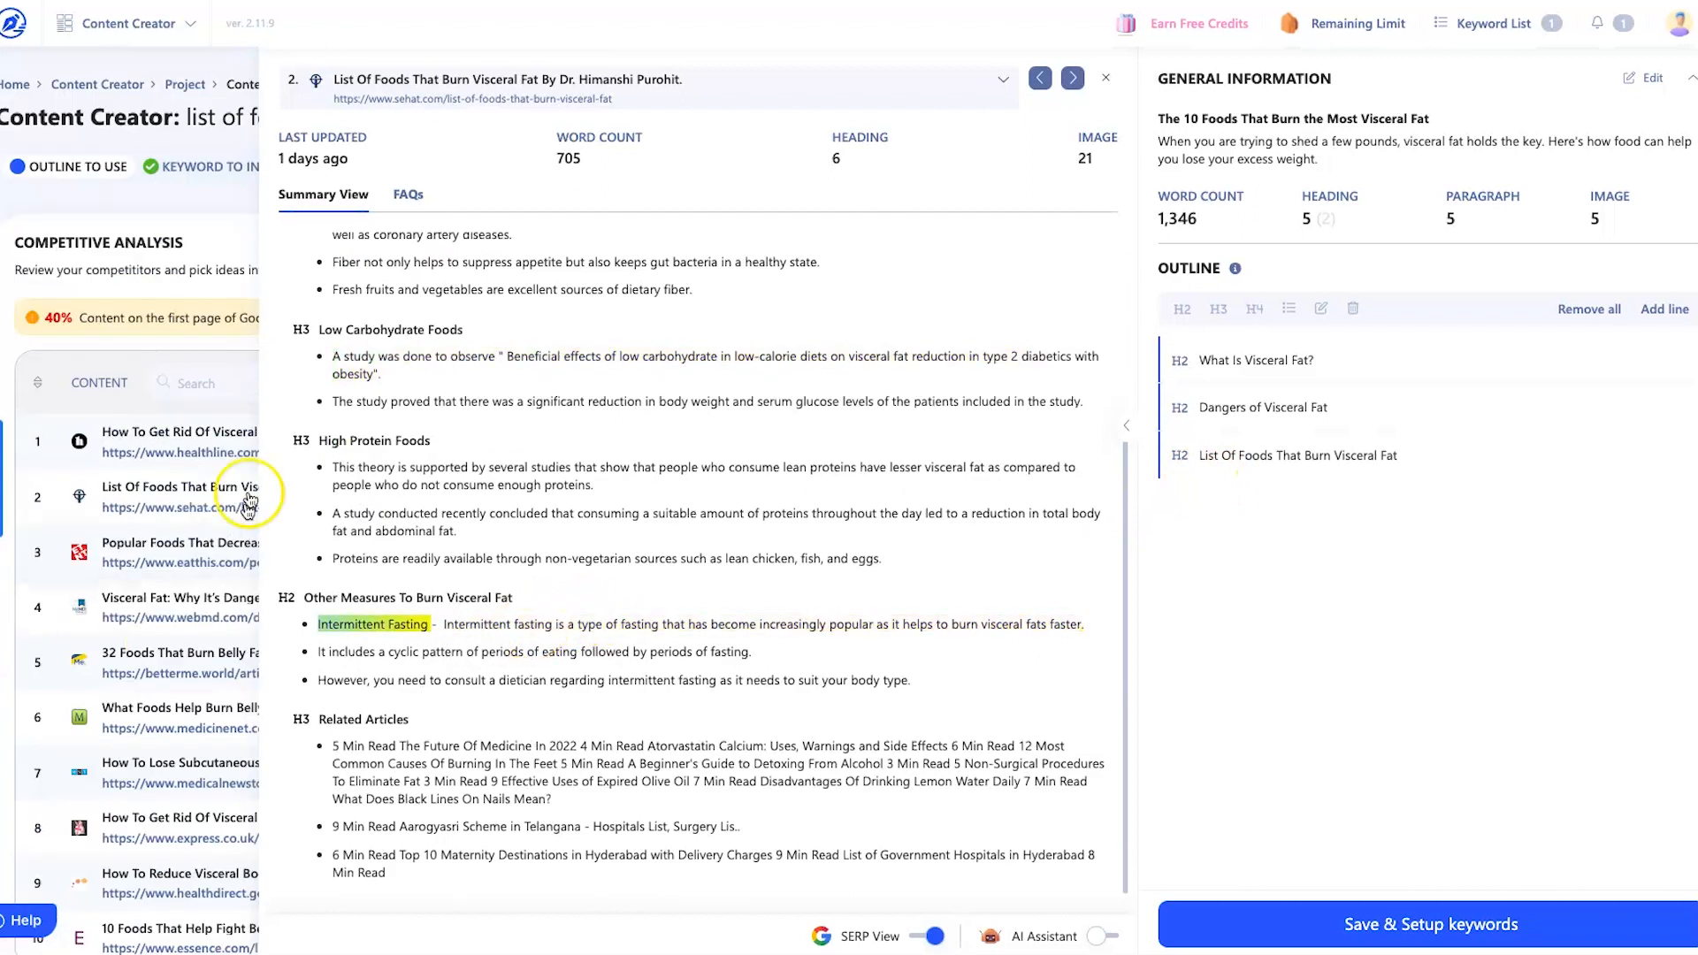
- Add "Fatty Fish" from the Eat This Not That article to the outline and make it an H3 heading
left_click(191, 549)
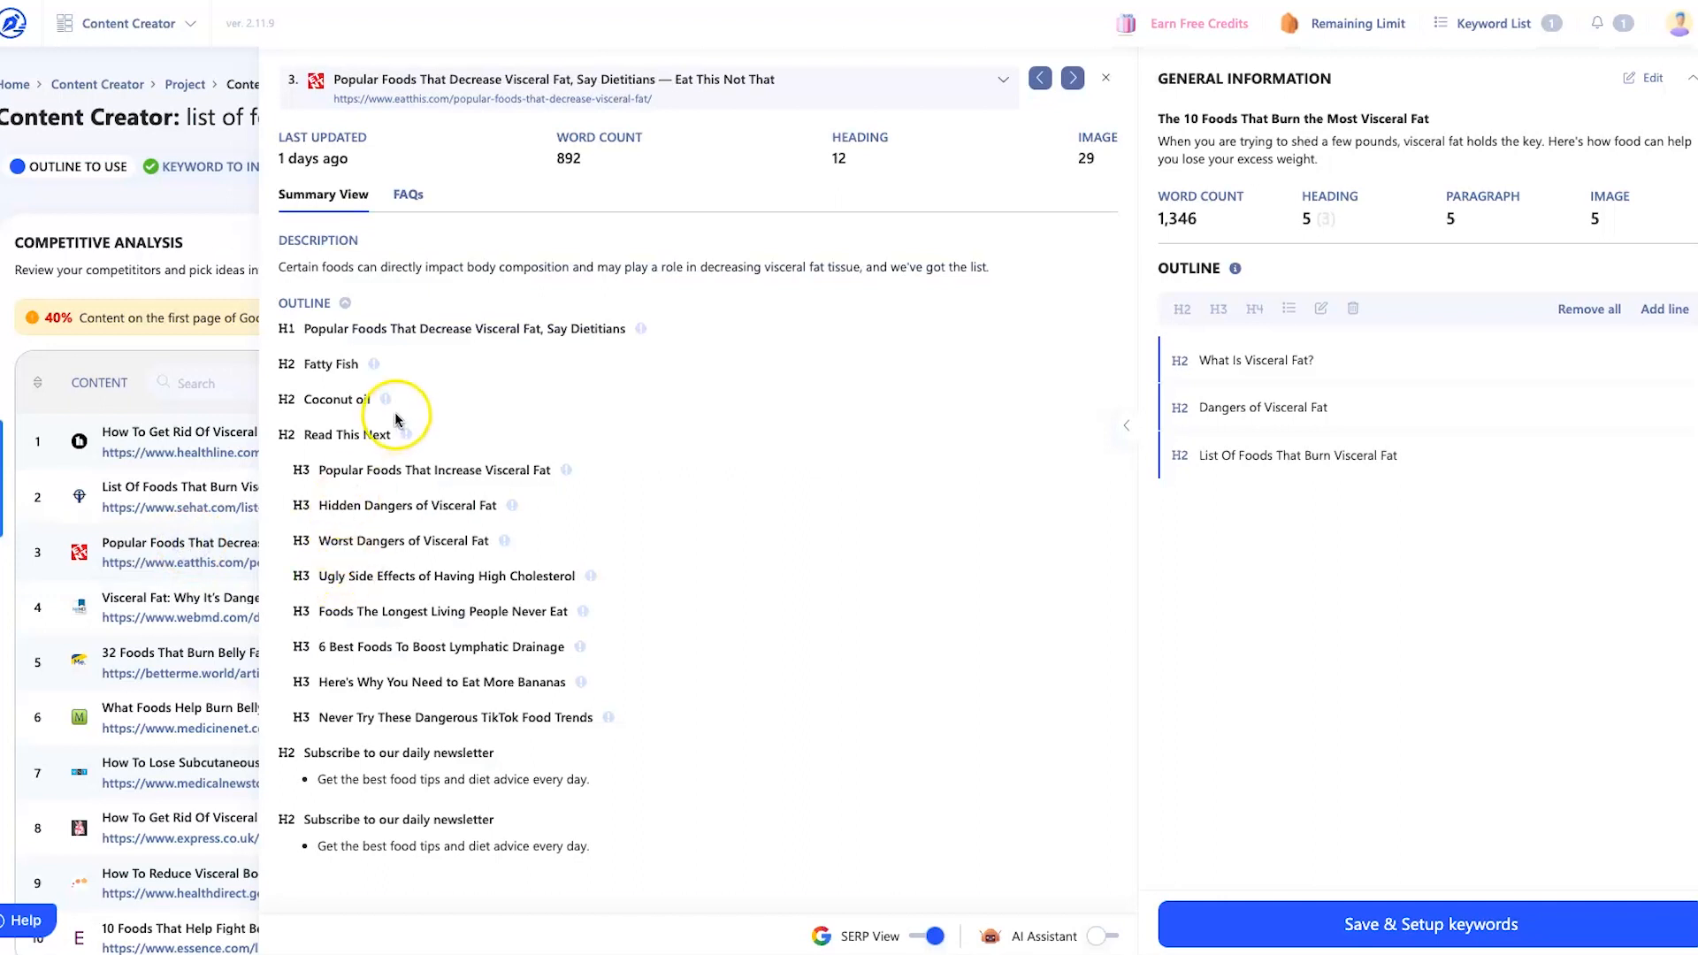
left_click(343, 365)
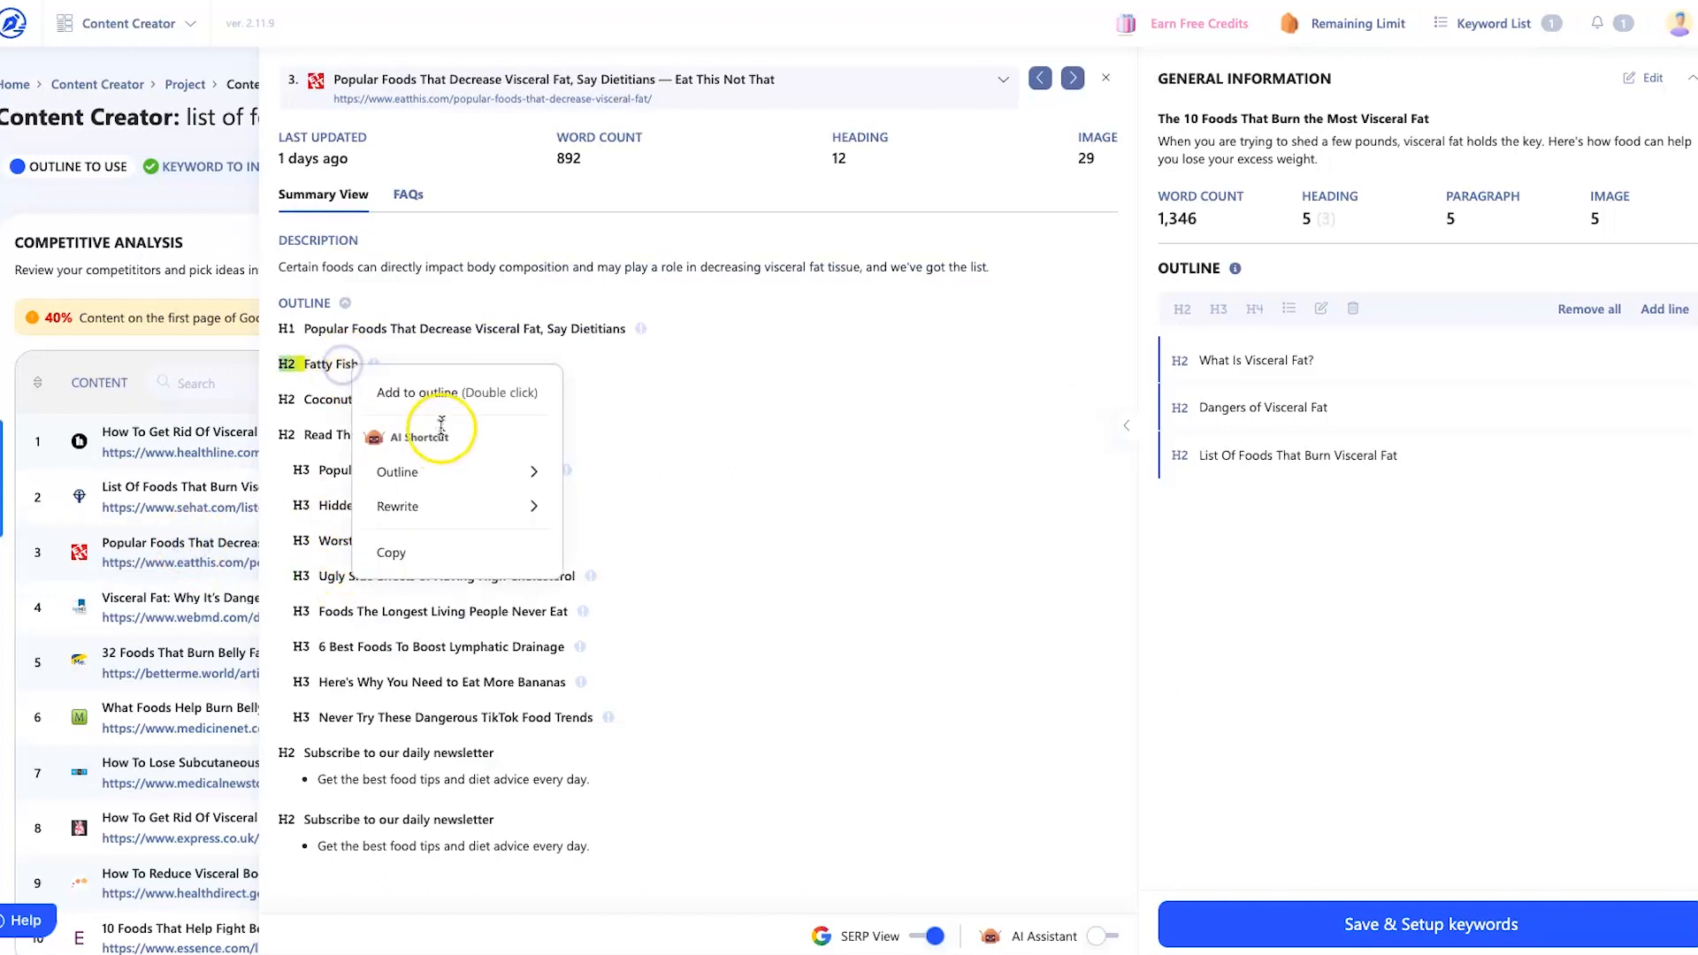
left_click(444, 394)
left_click(1208, 511)
left_click(1218, 309)
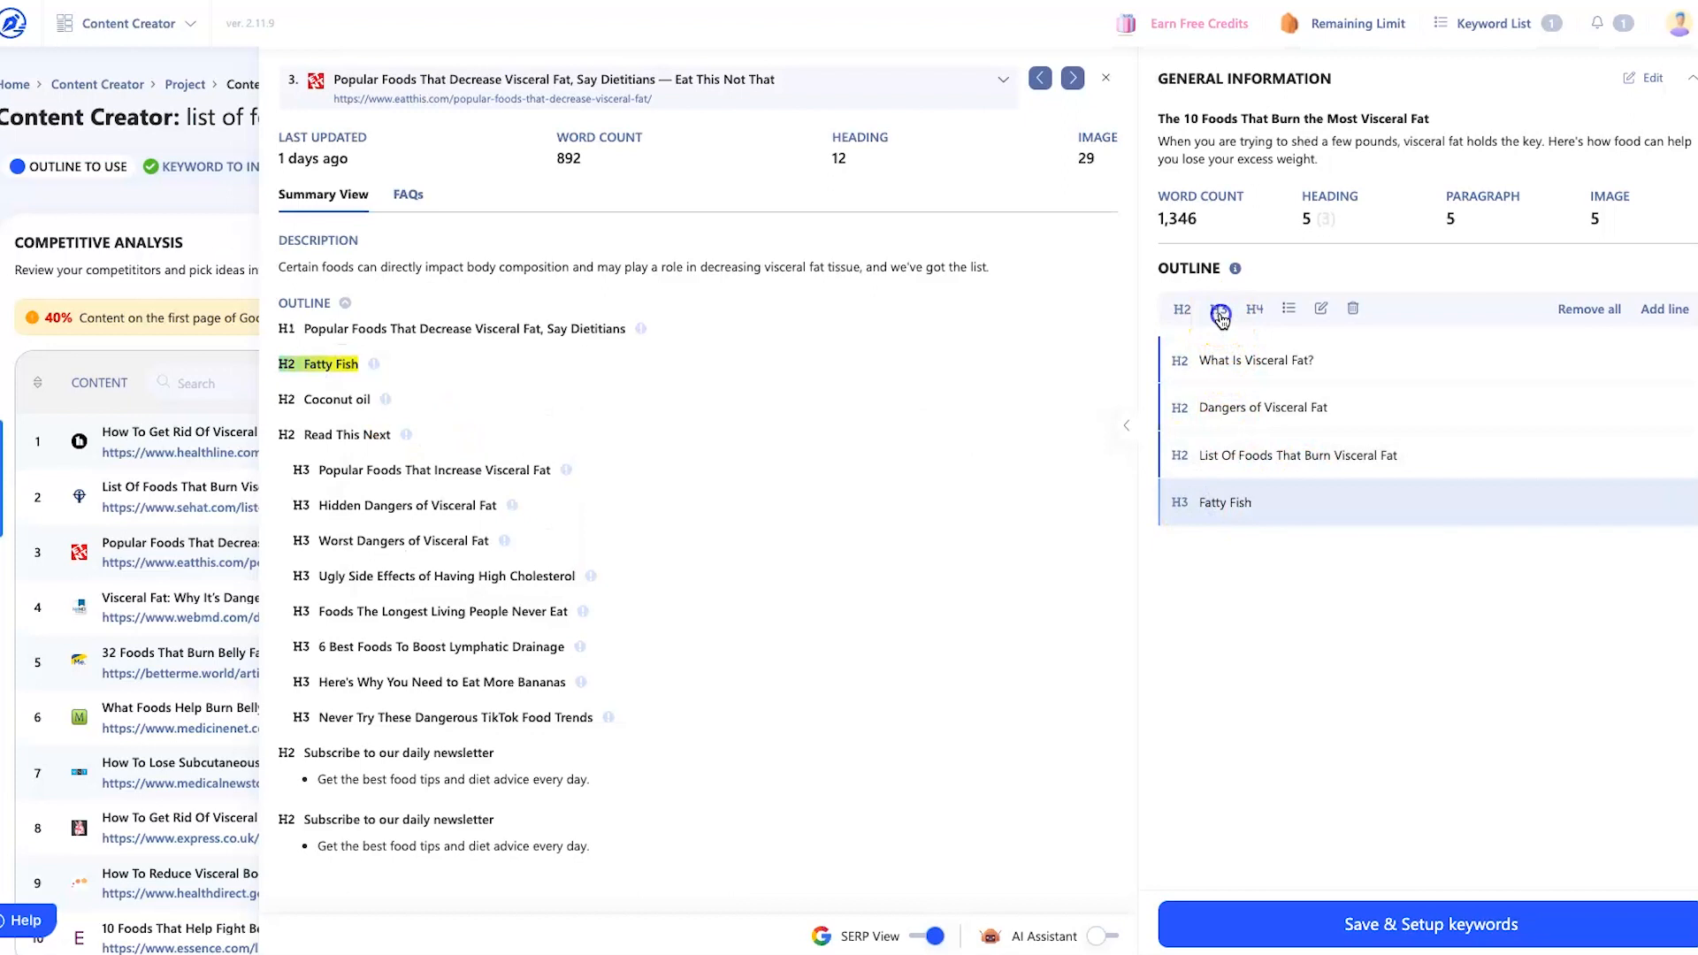
- Add "Coconut oil" from the same article to the outline and make it an H3 heading
left_click(336, 399)
left_click(405, 428)
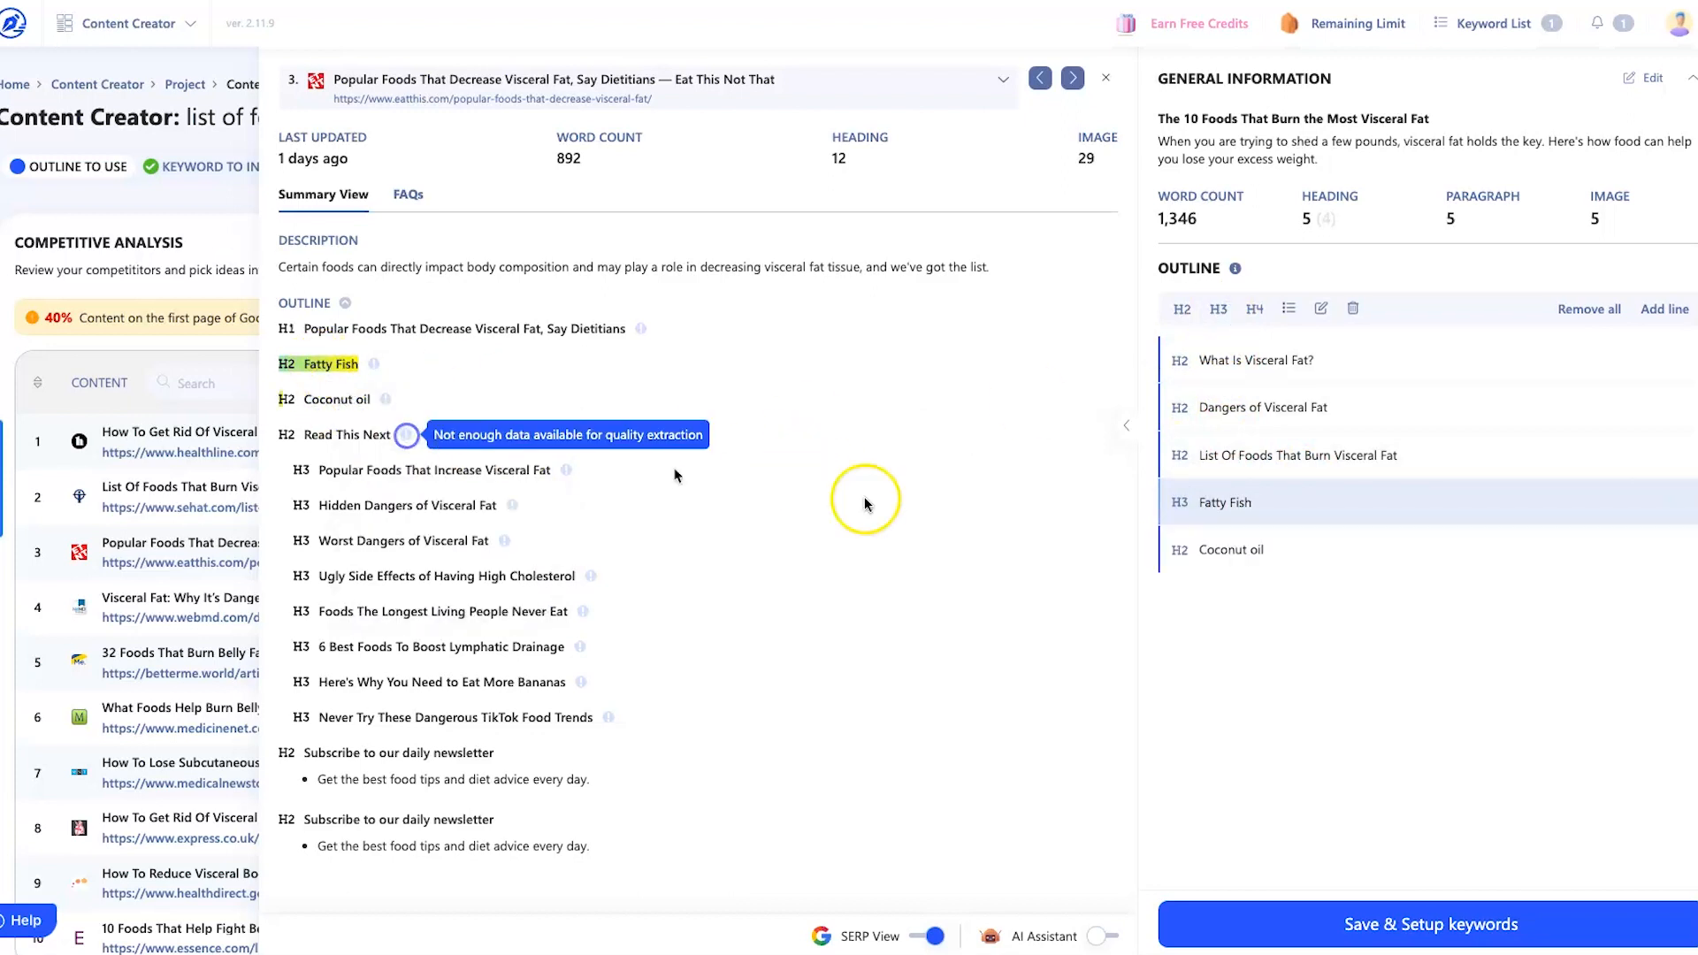
left_click(1160, 549)
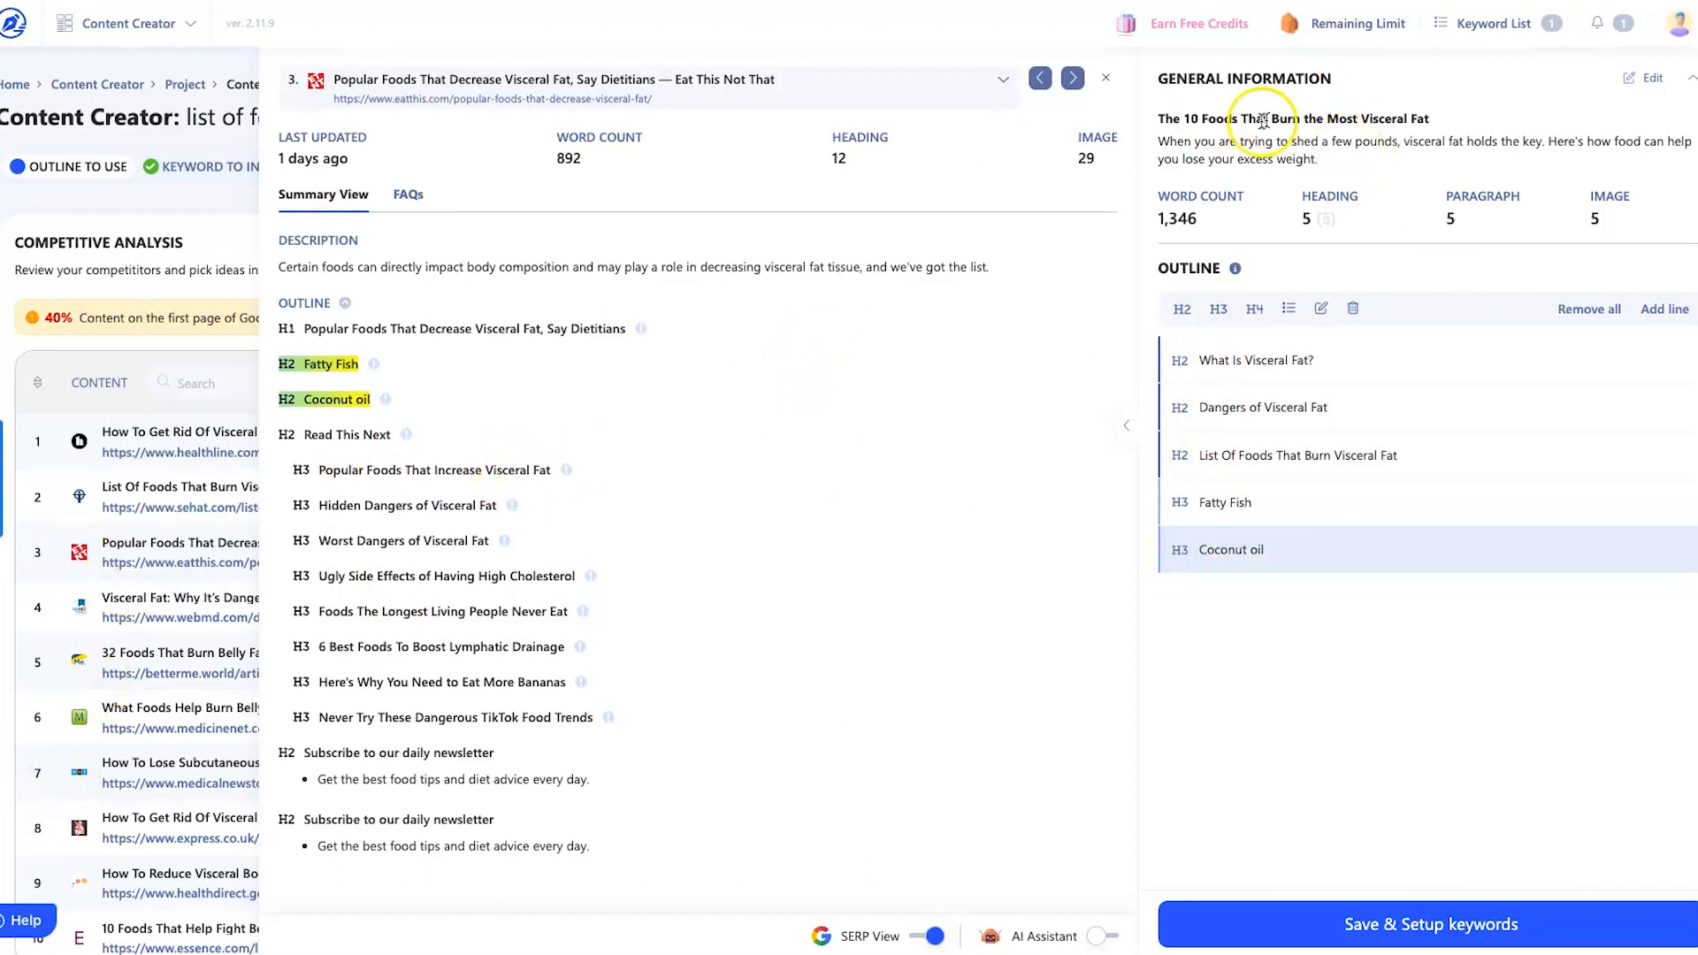
- Add the H3 heading "Dark Chocolate" from the BetterMe article on 32 foods that burn belly fat to the outline
left_click(39, 665)
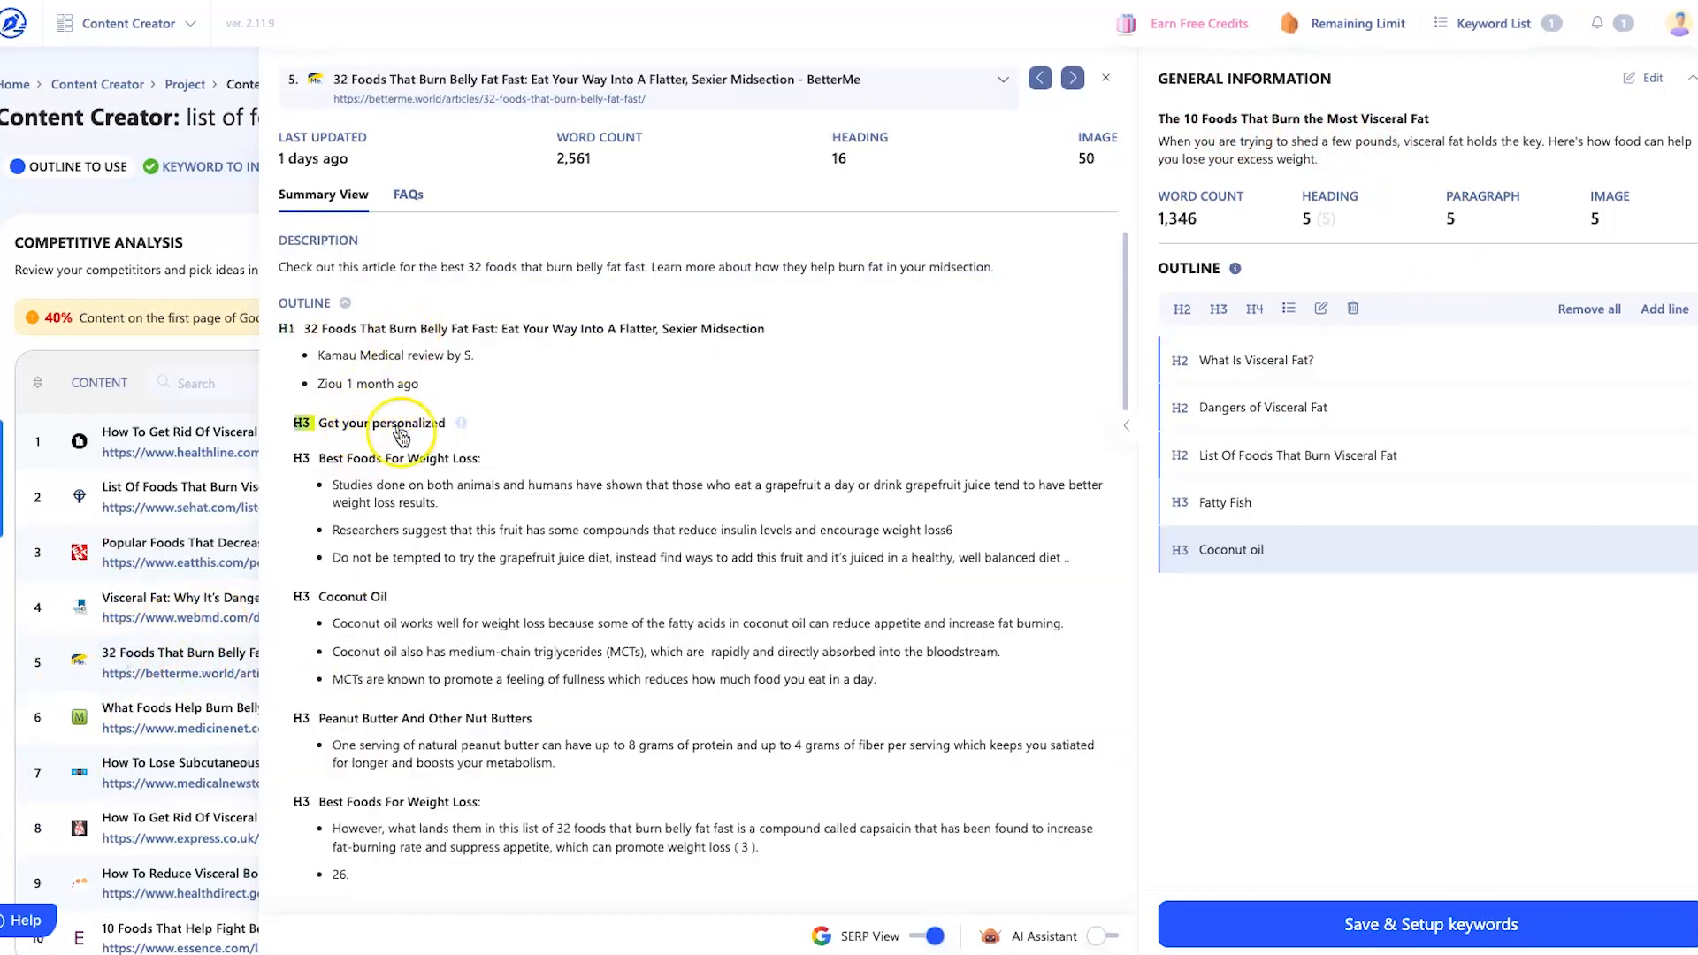
scroll(353, 619, "down", 1)
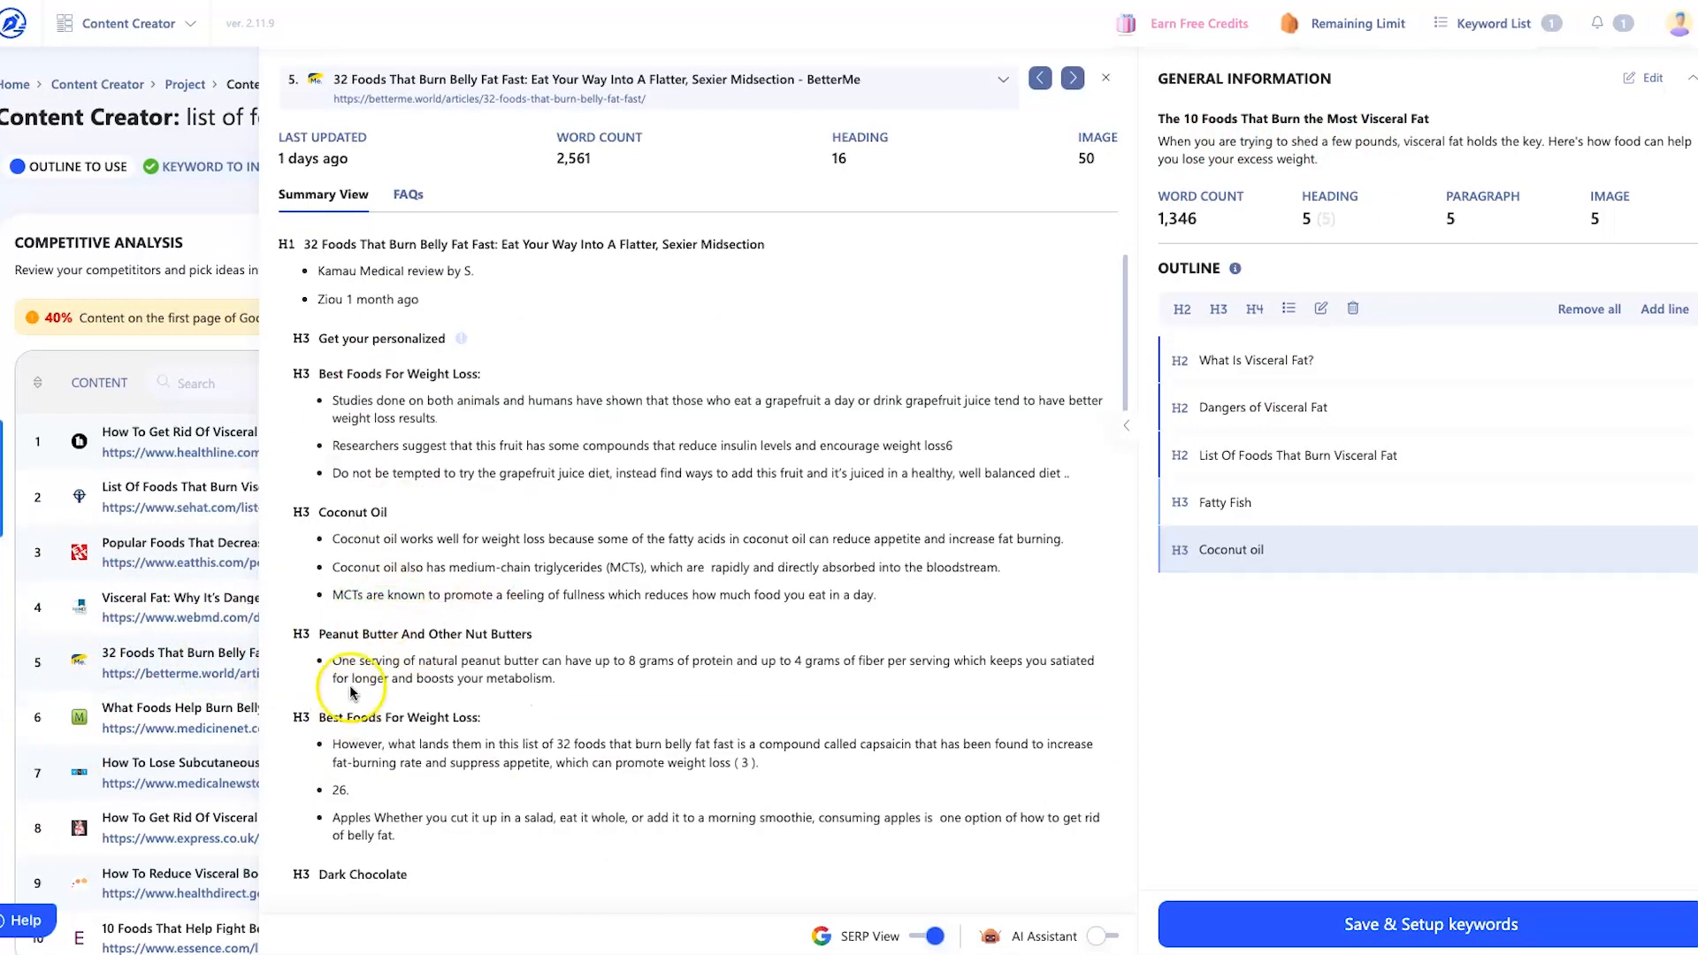
scroll(353, 694, "down", 2)
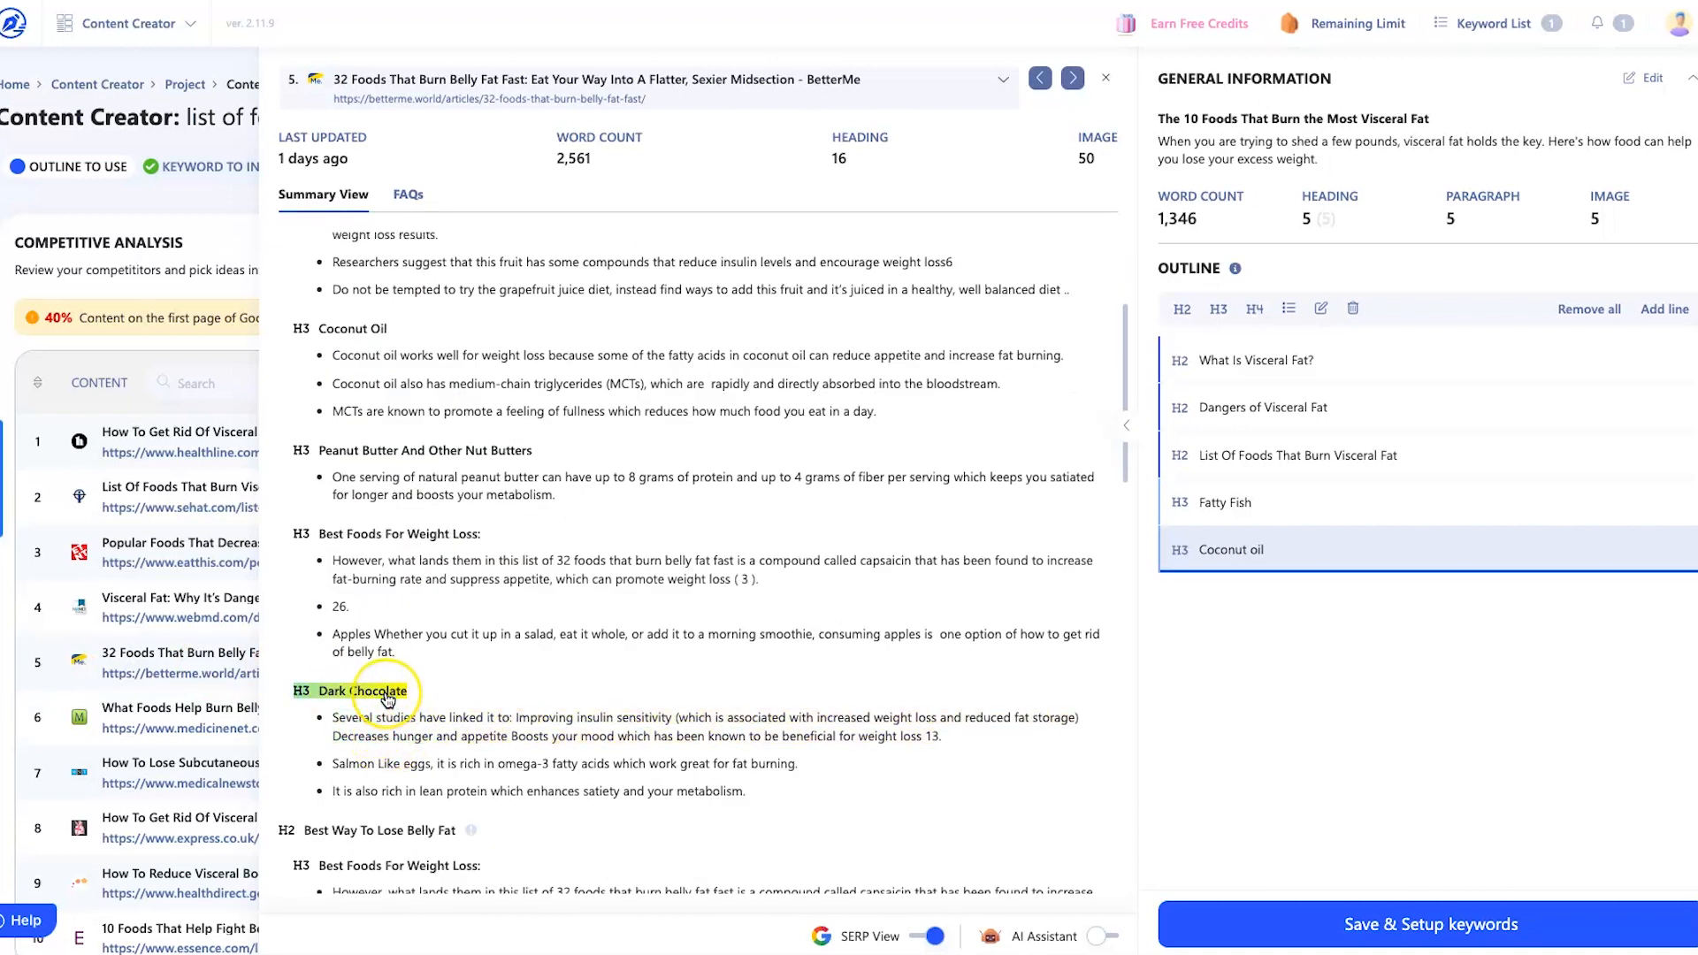
scroll(388, 698, "down", 2)
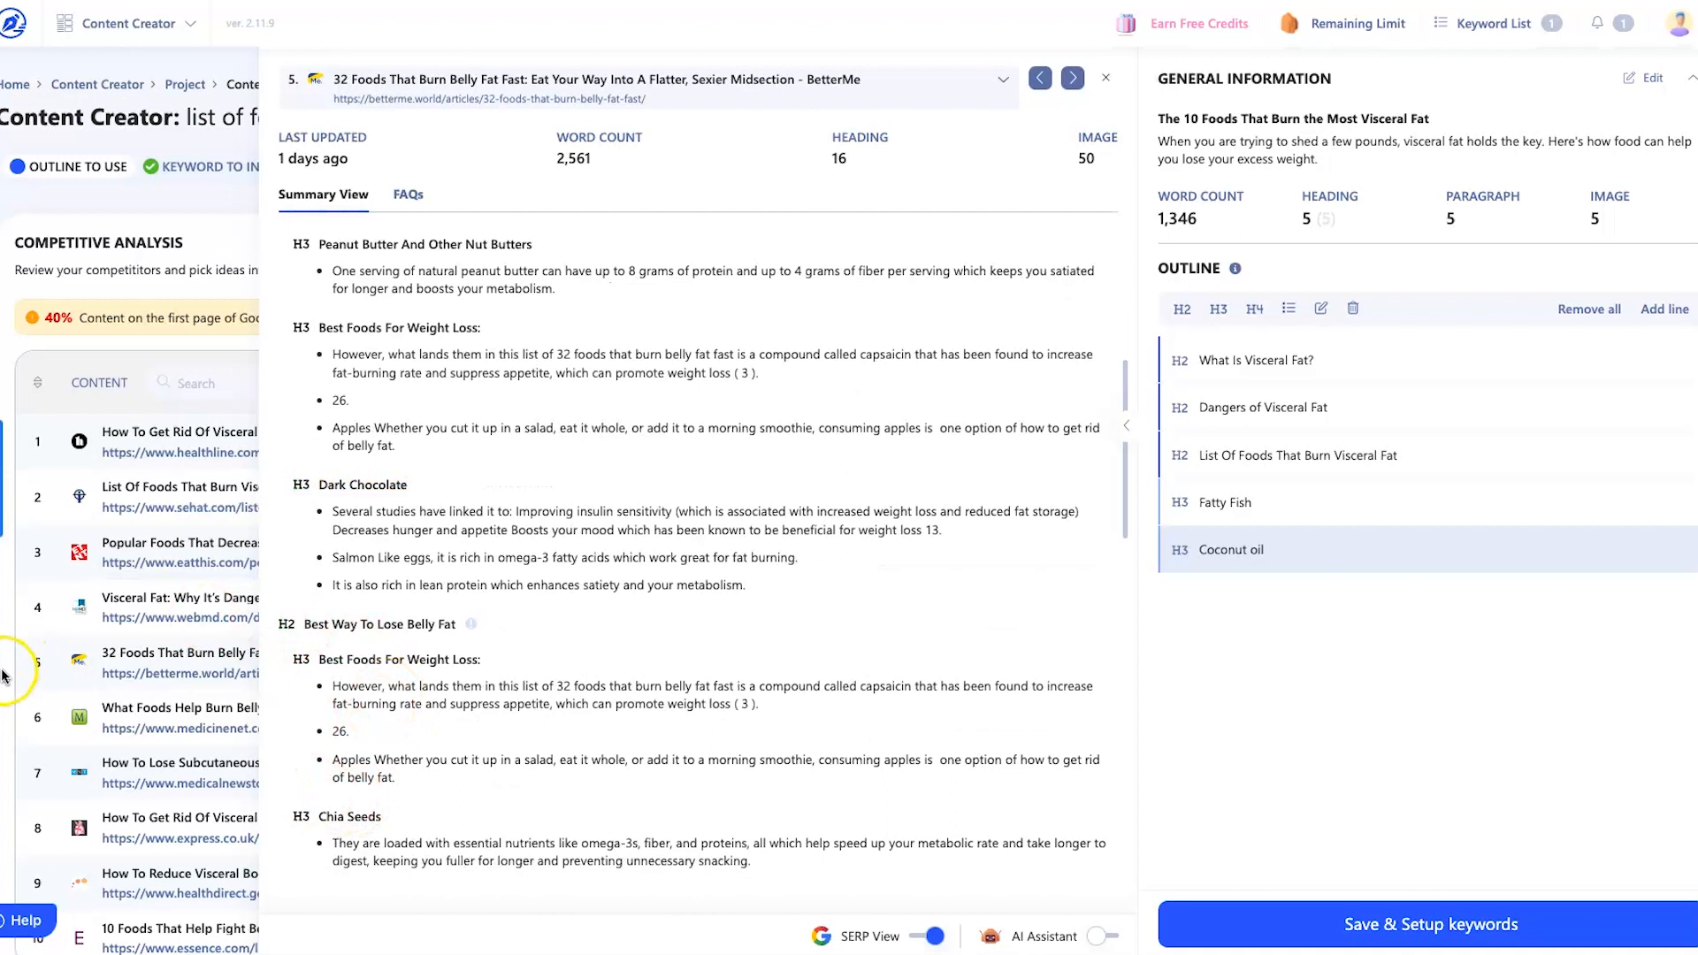
left_click(369, 483)
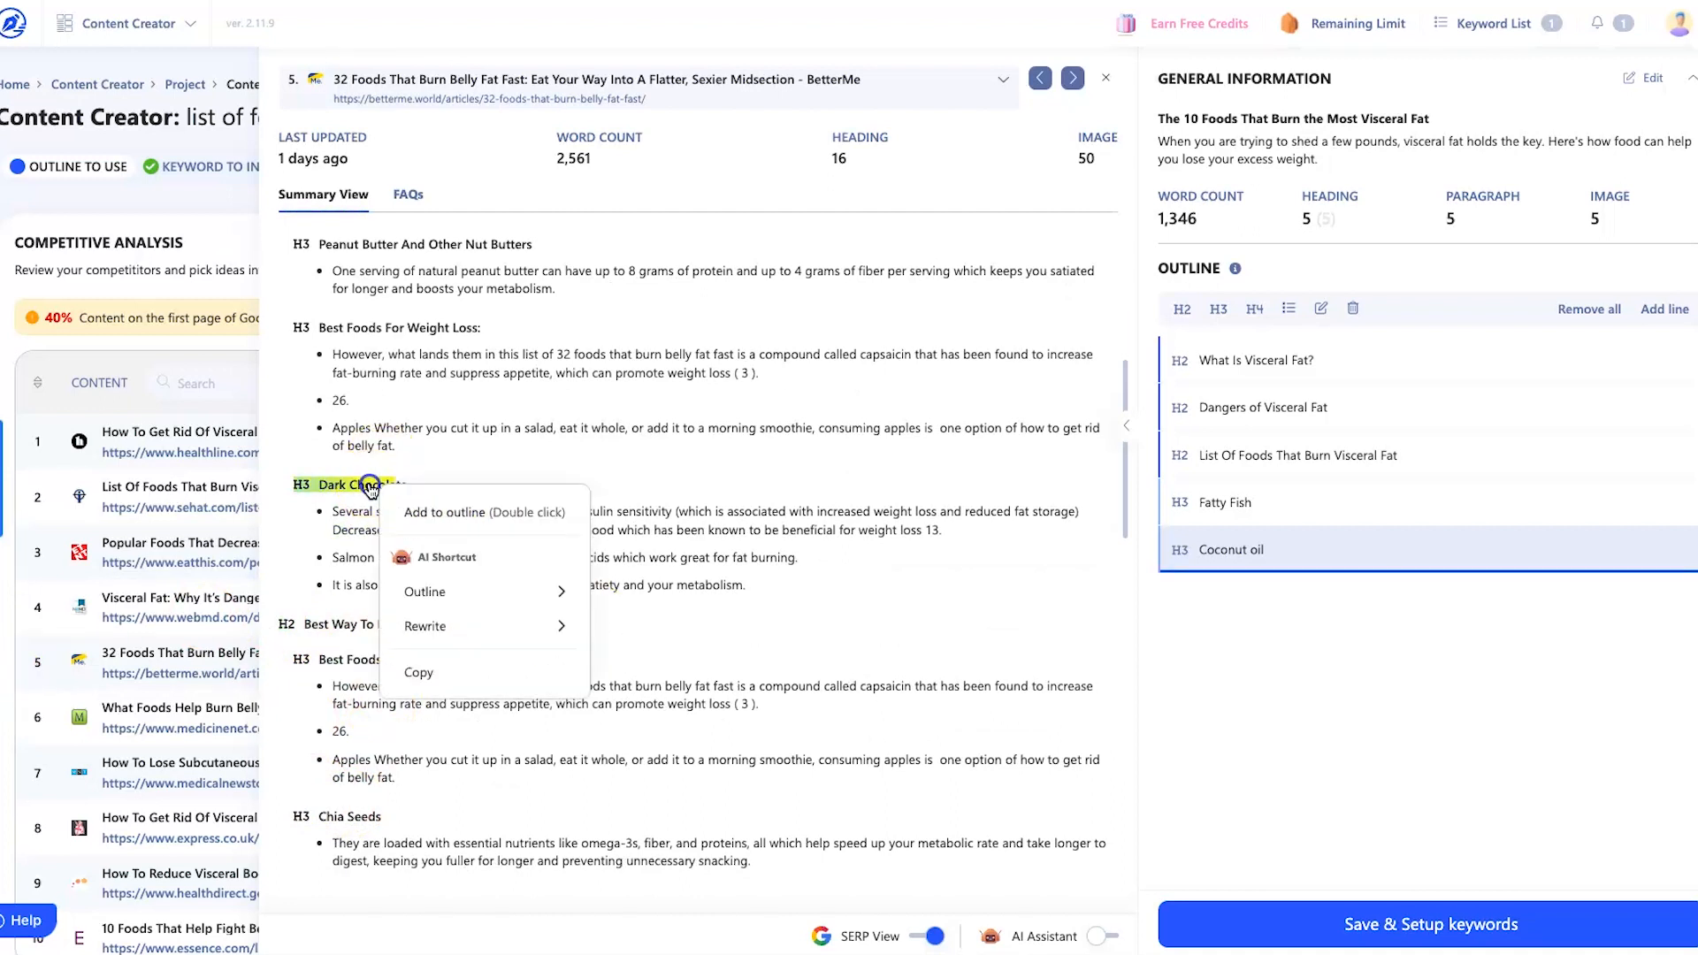
left_click(423, 530)
scroll(371, 721, "down", 2)
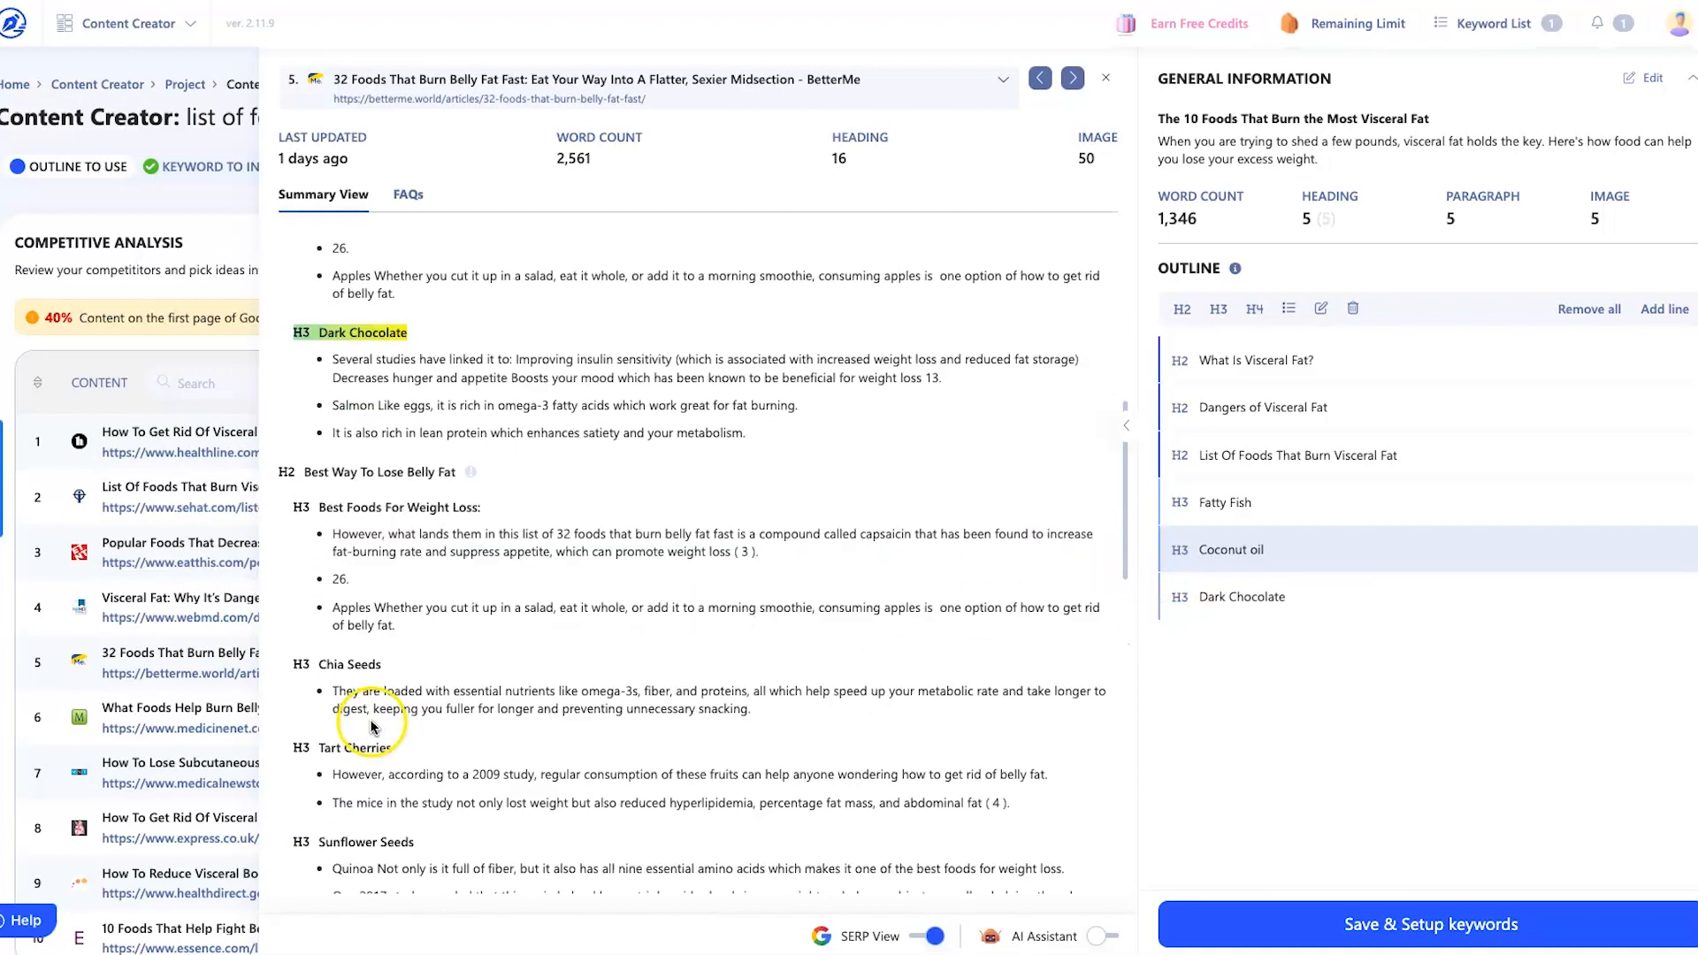
- Add the H3 headings "Chia Seeds" and "Sunflower Seeds" from the BetterMe article to the outline
left_click(360, 665)
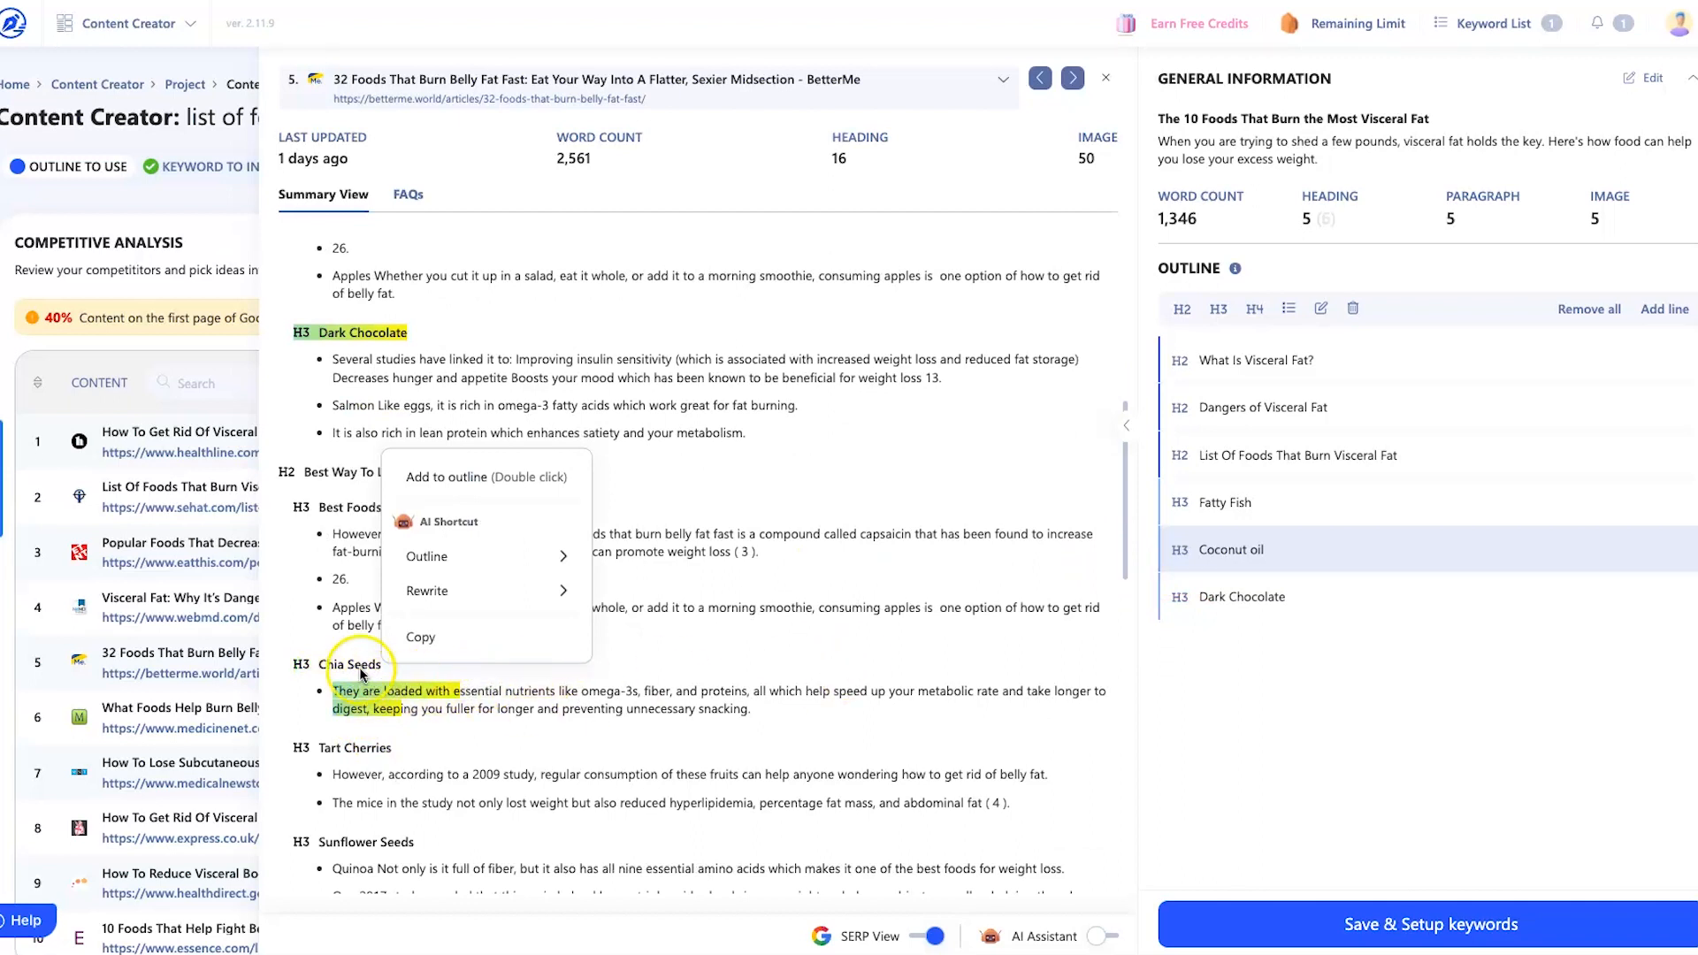
left_click(459, 477)
scroll(398, 575, "down", 2)
left_click(383, 667)
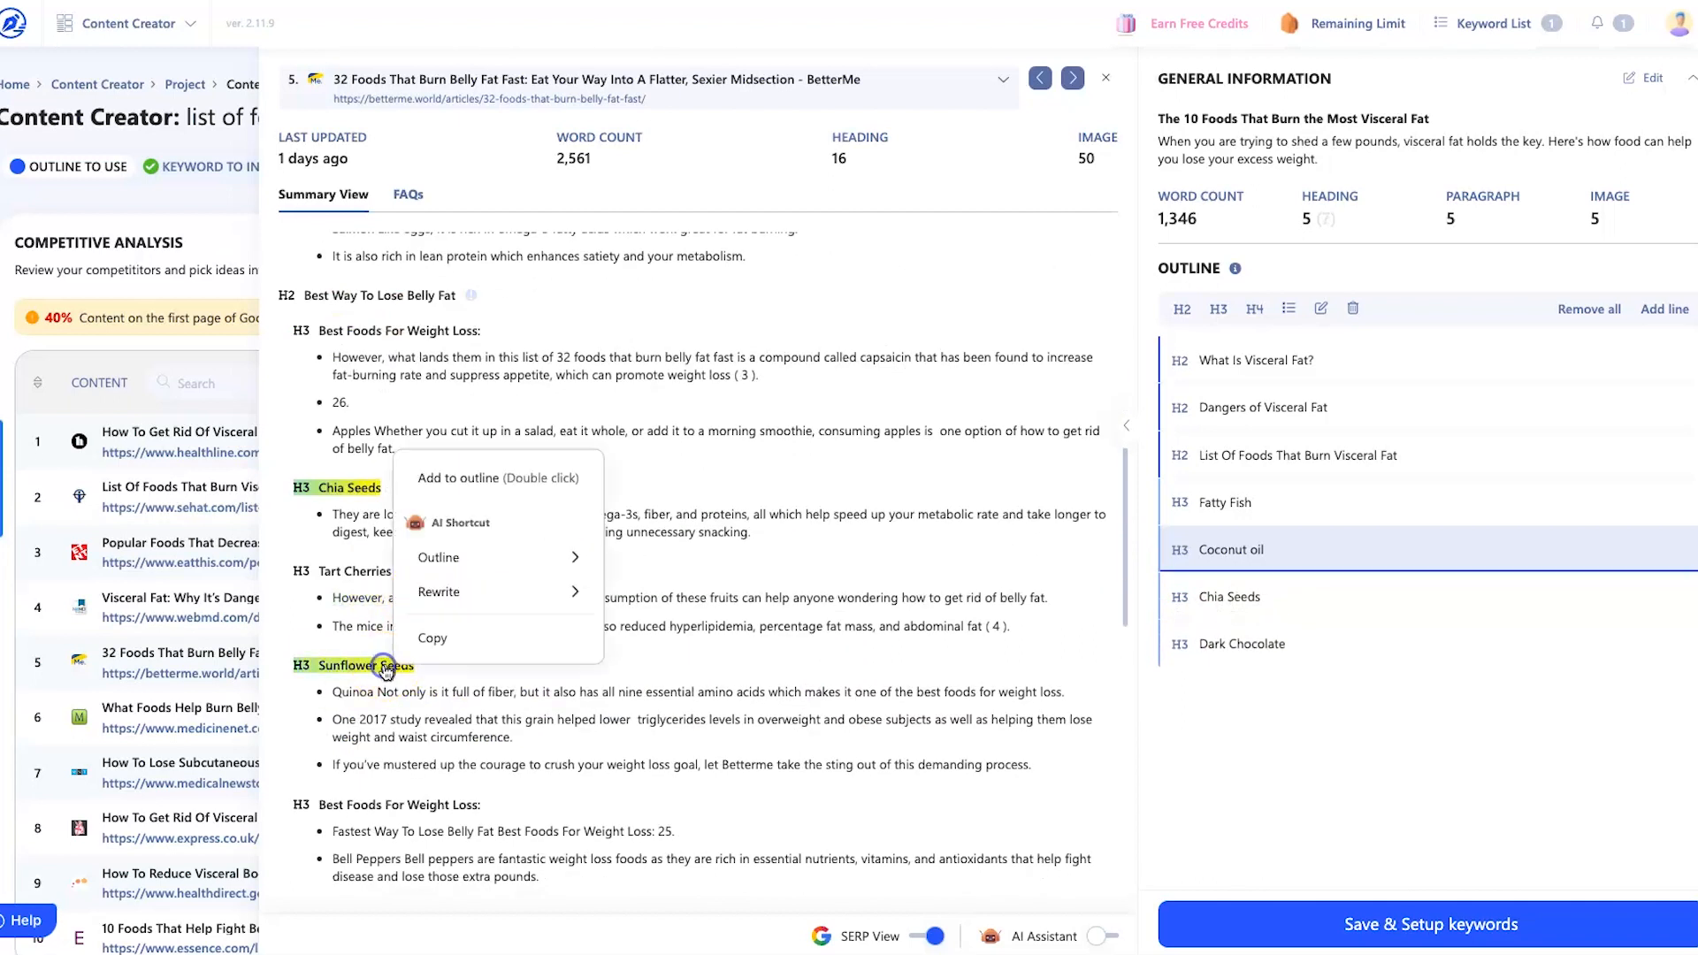
left_click(482, 479)
scroll(148, 682, "down", 3)
- Extend the outline's food list with the H3 headings Egg whites, Leafy greens, Pumpkin seeds, High fiber cereal and Apple cider vinegar
left_click(140, 656)
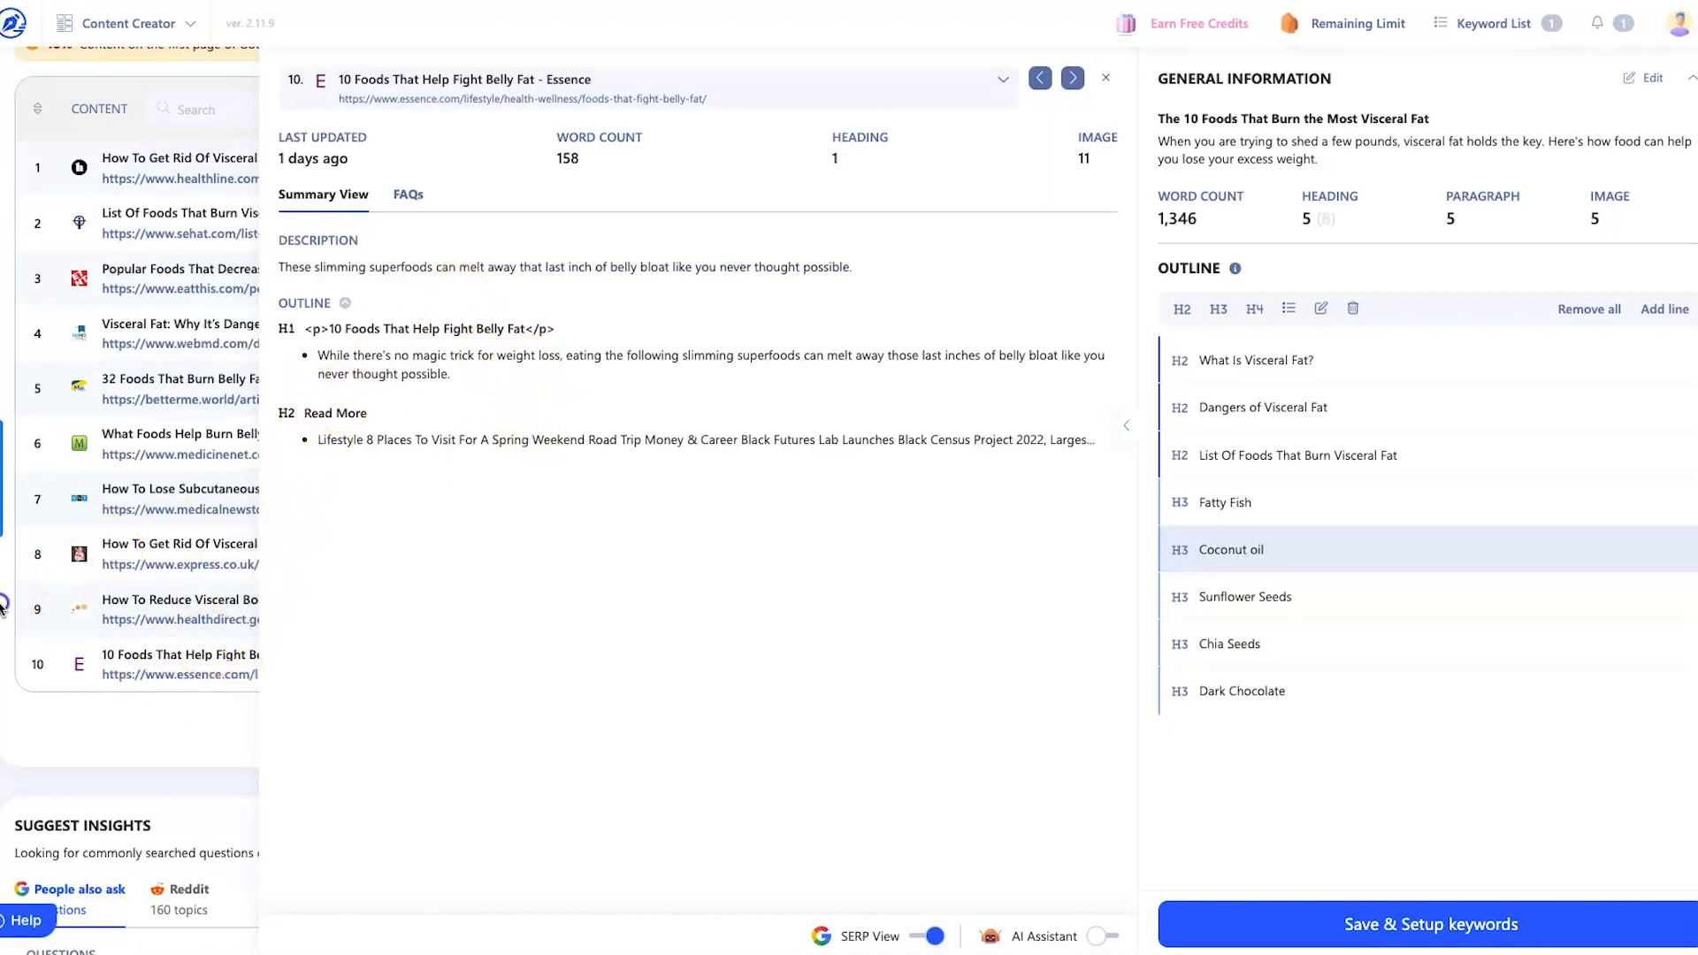
left_click(1106, 81)
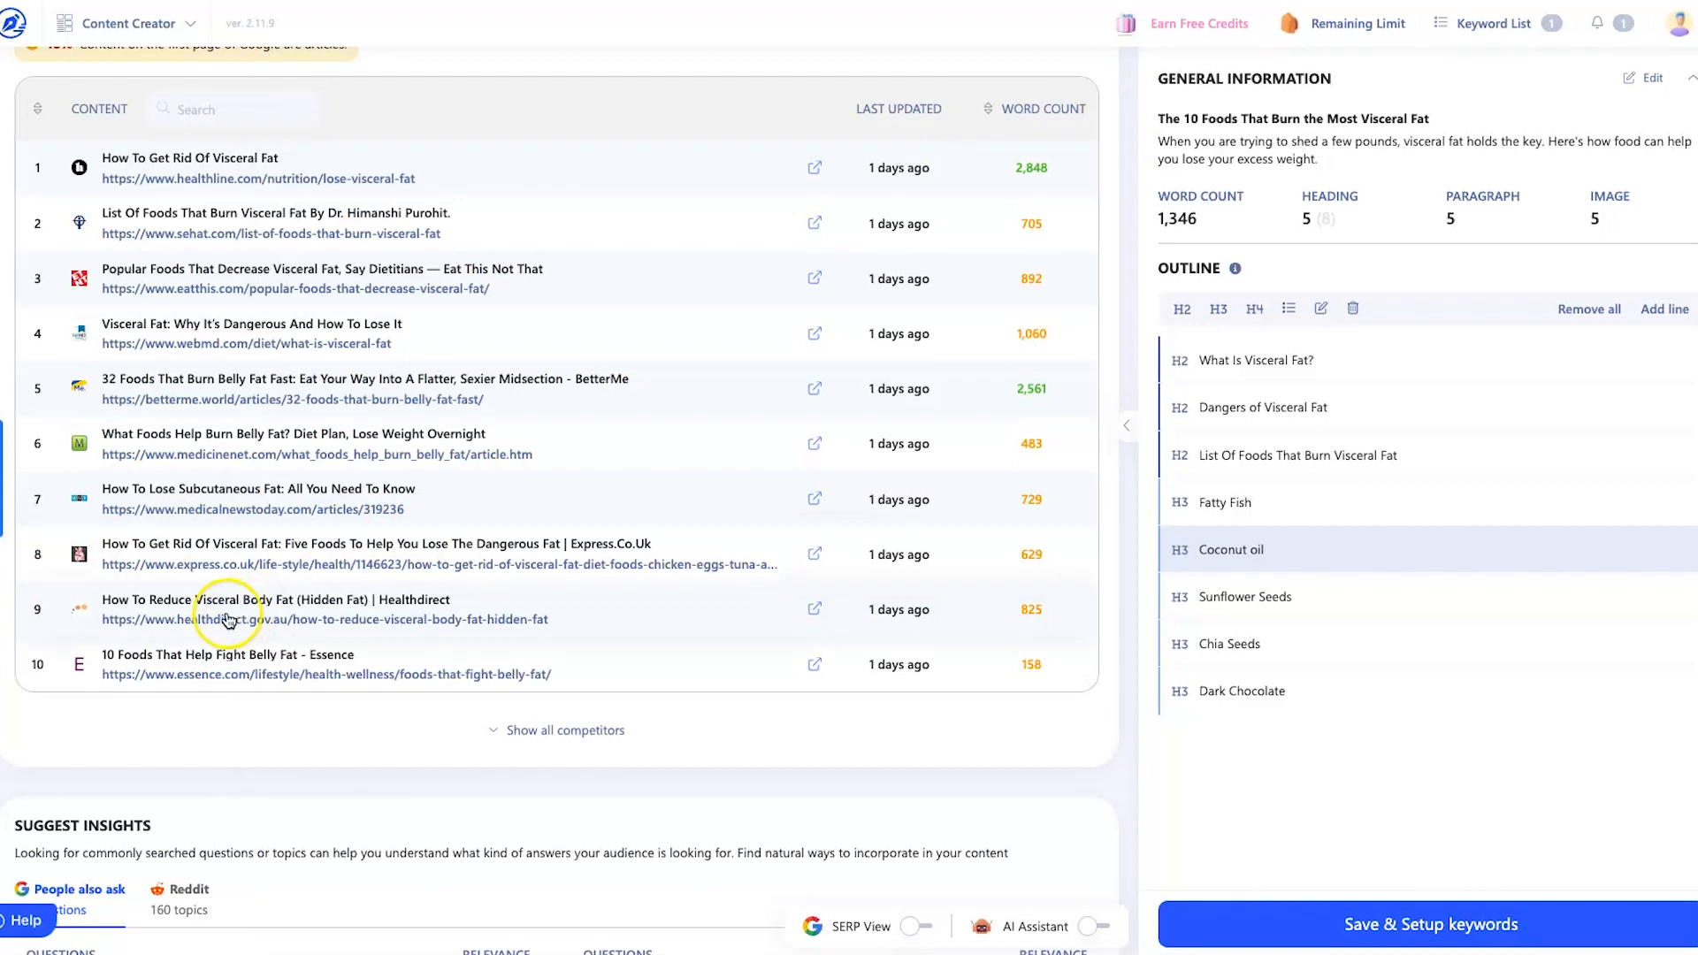
left_click(233, 382)
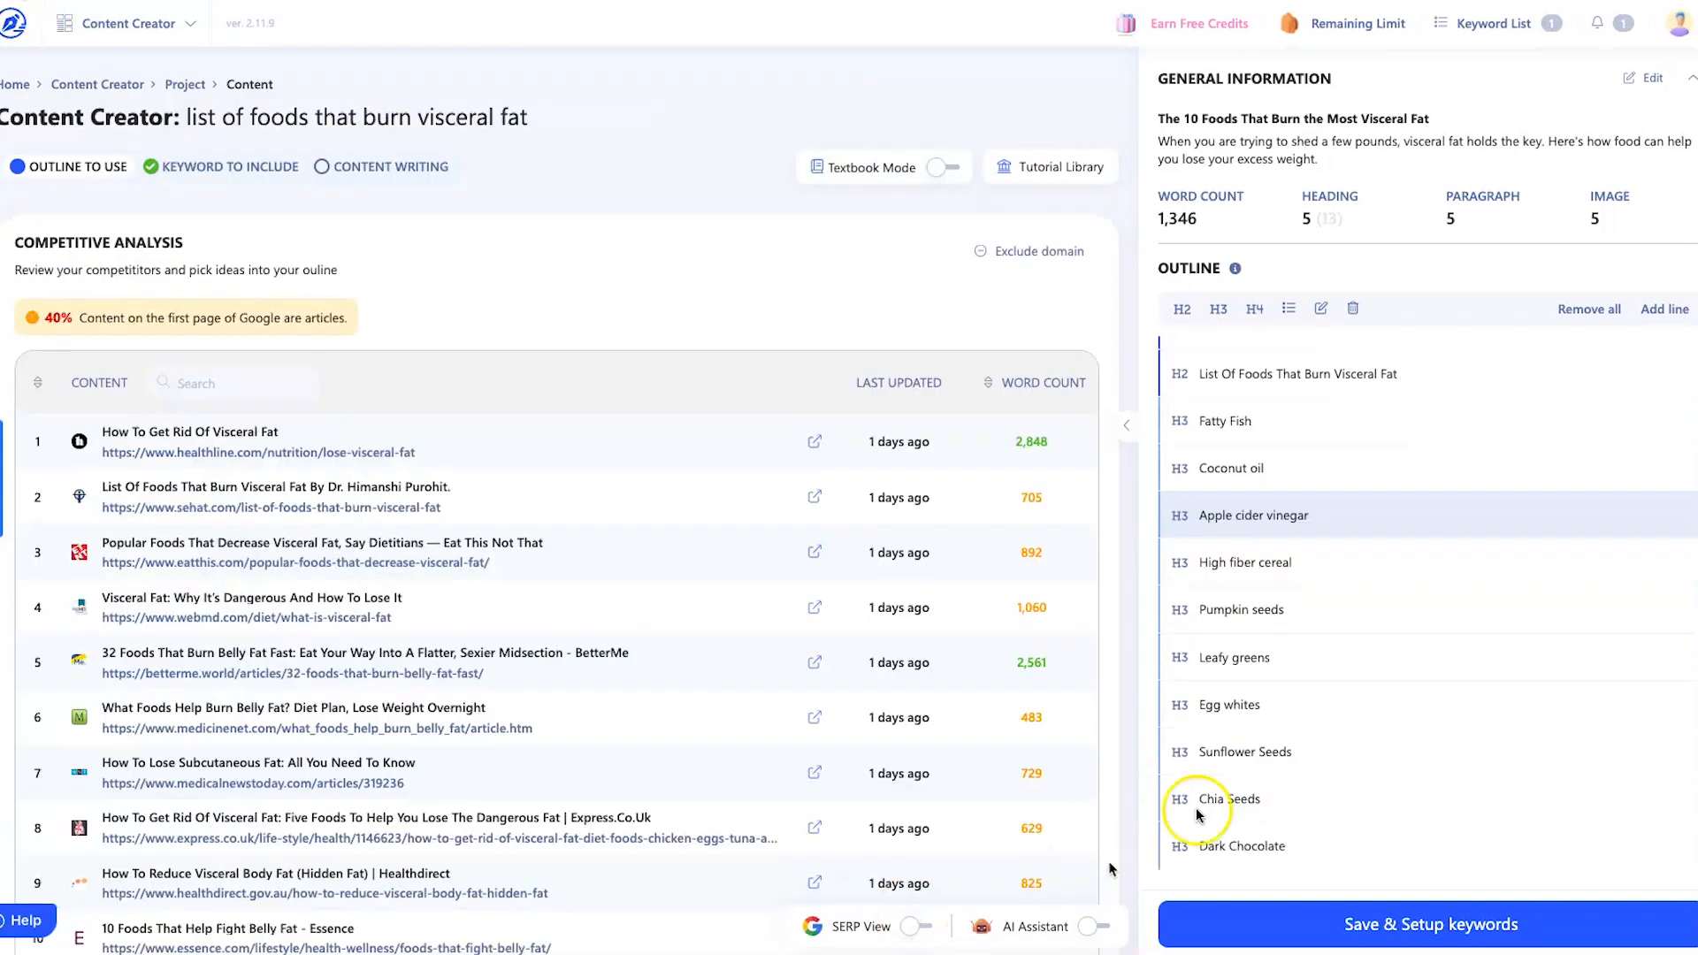
scroll(1191, 600, "up", 1)
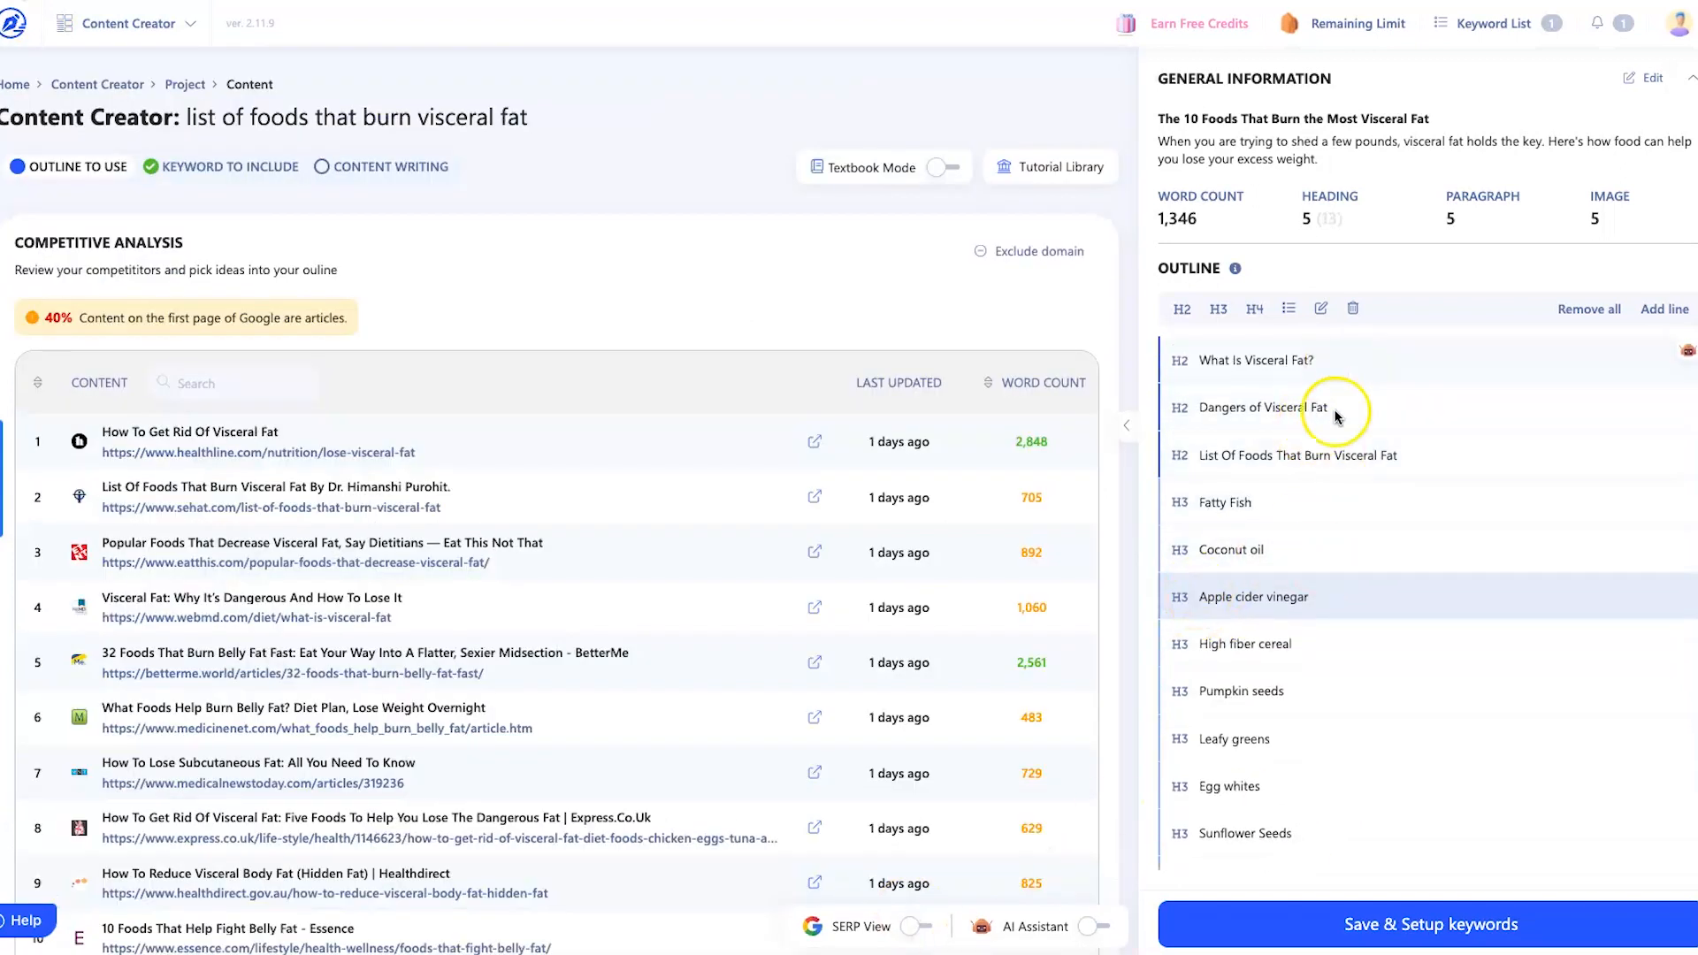
scroll(1417, 531, "down", 1)
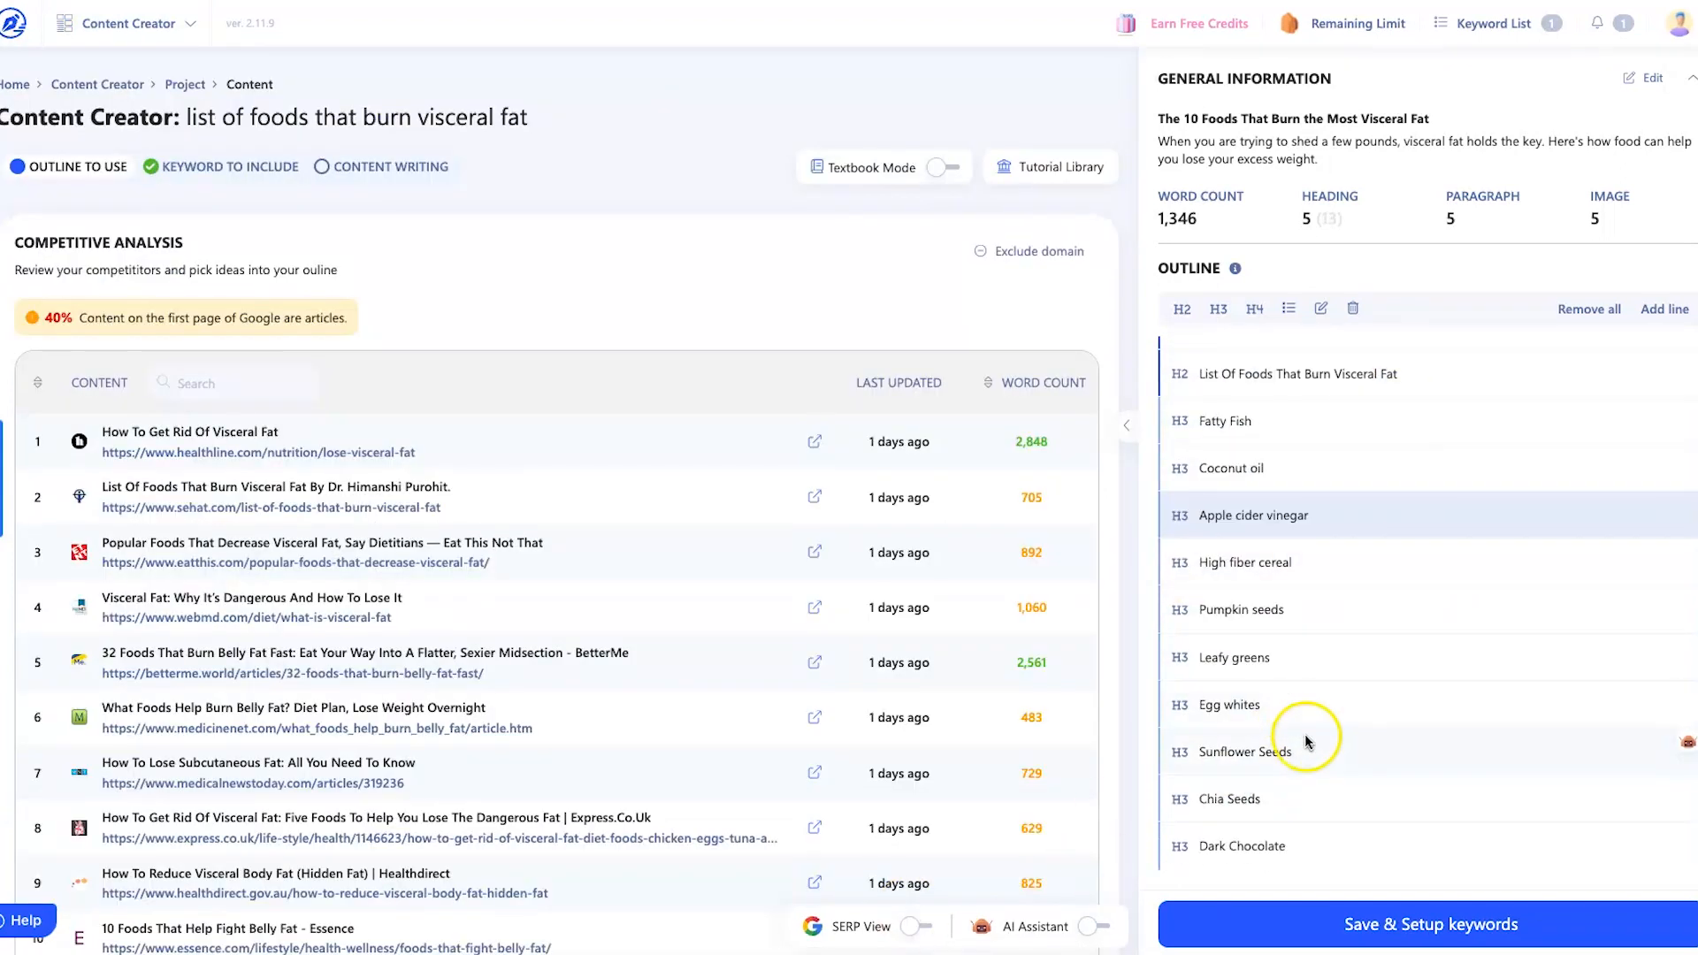
scroll(409, 560, "down", 1)
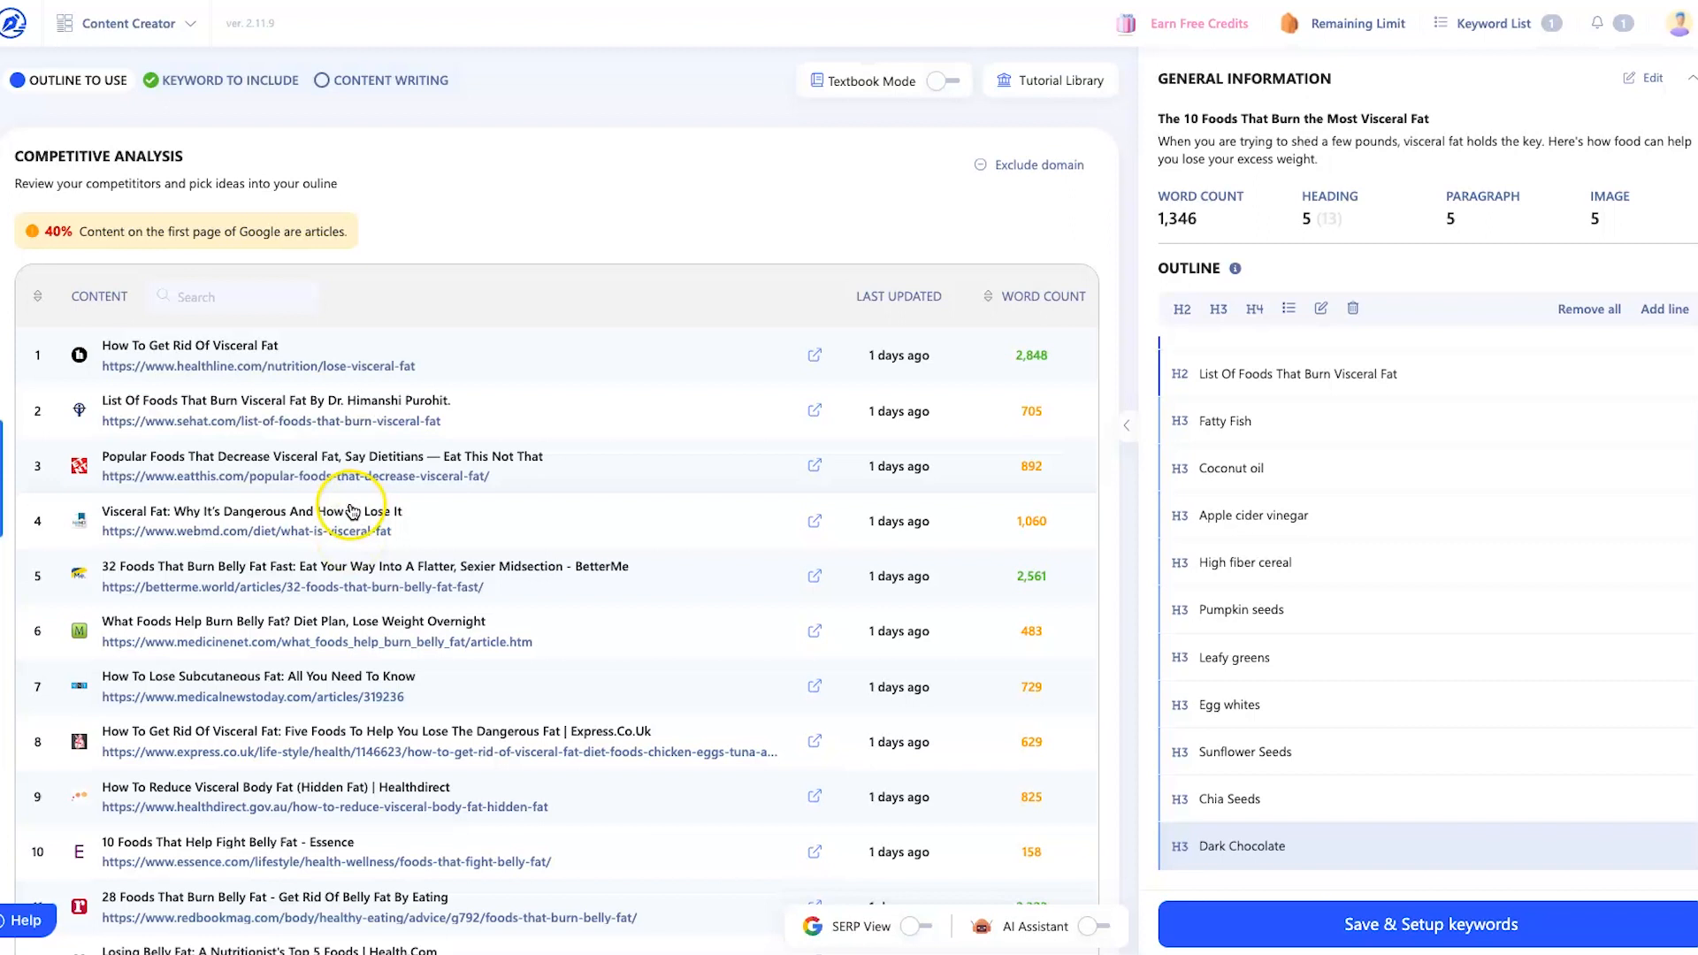
- Examine the outline of the WebMD article "Visceral Fat: Why It's Dangerous and How to Lose It" for further headings
left_click(390, 507)
scroll(480, 570, "down", 10)
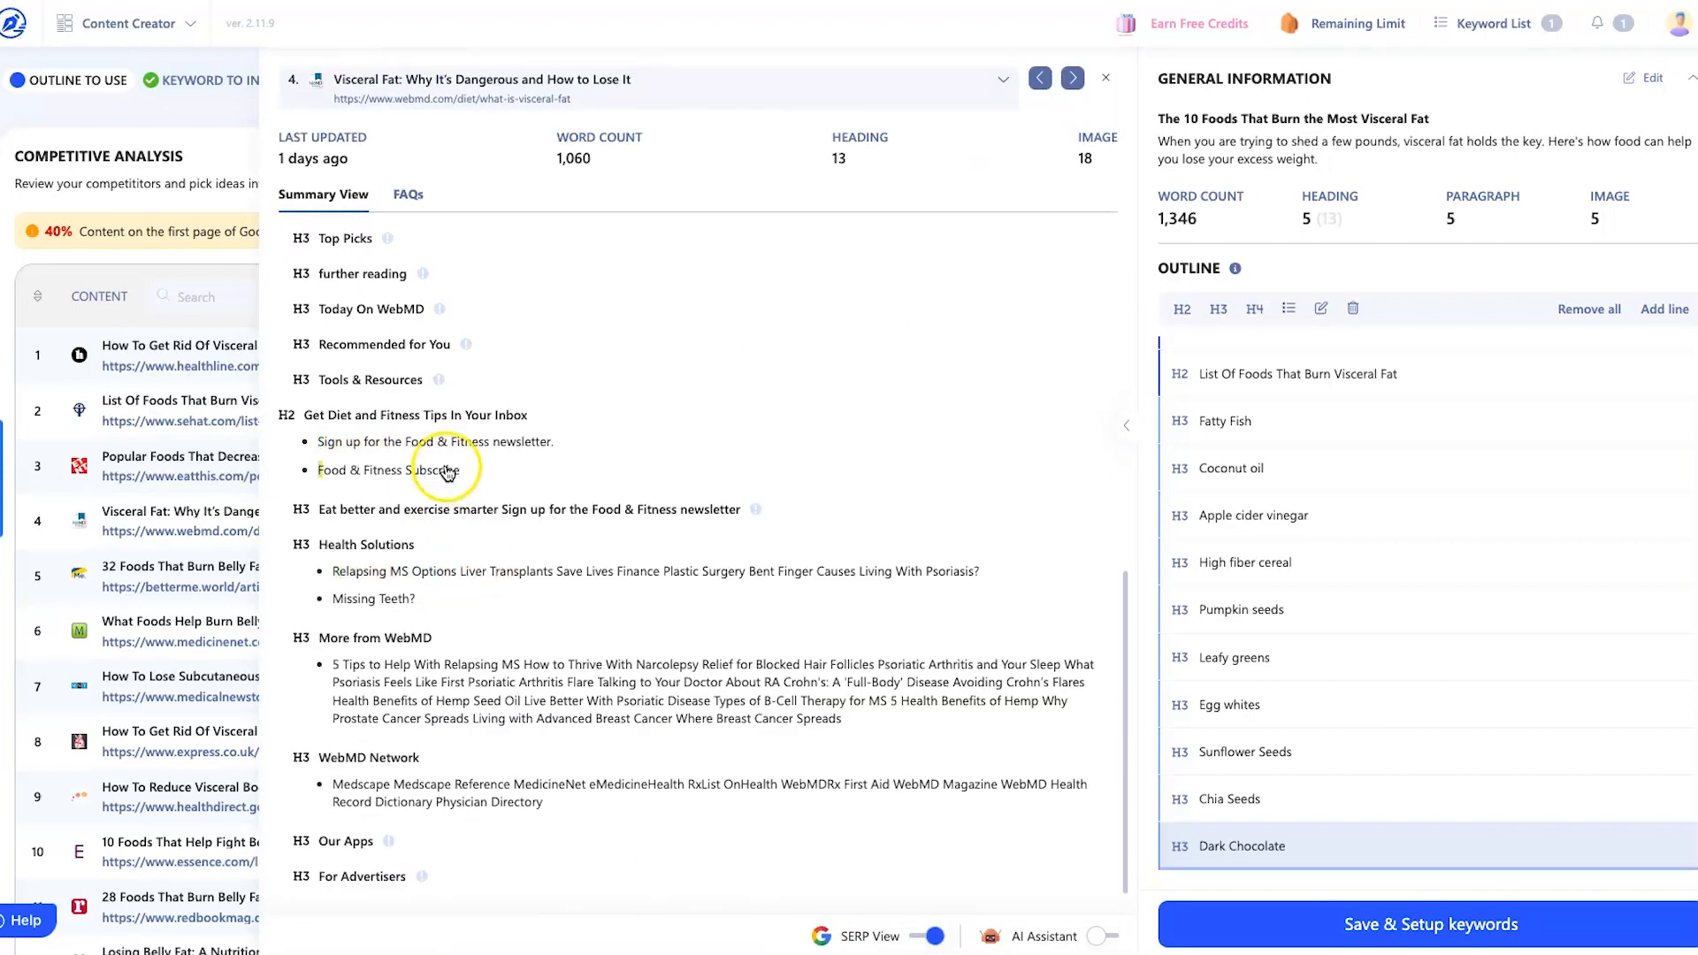
scroll(449, 429, "up", 1)
scroll(416, 398, "up", 2)
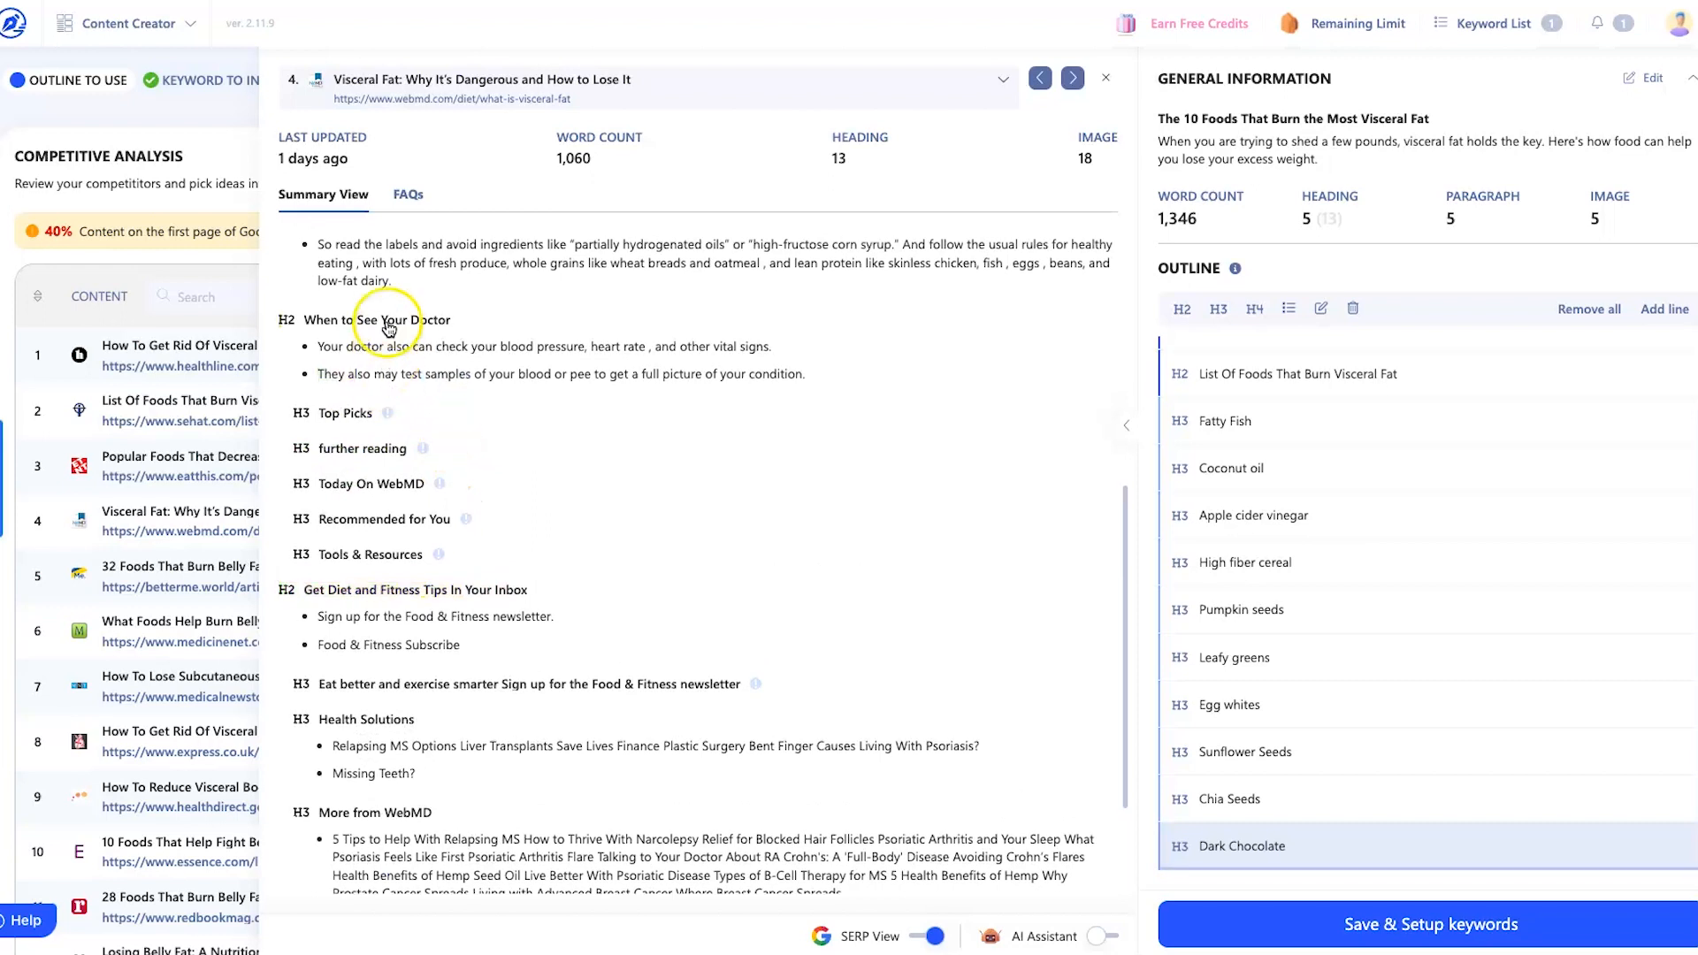
scroll(392, 500, "up", 3)
scroll(391, 500, "up", 3)
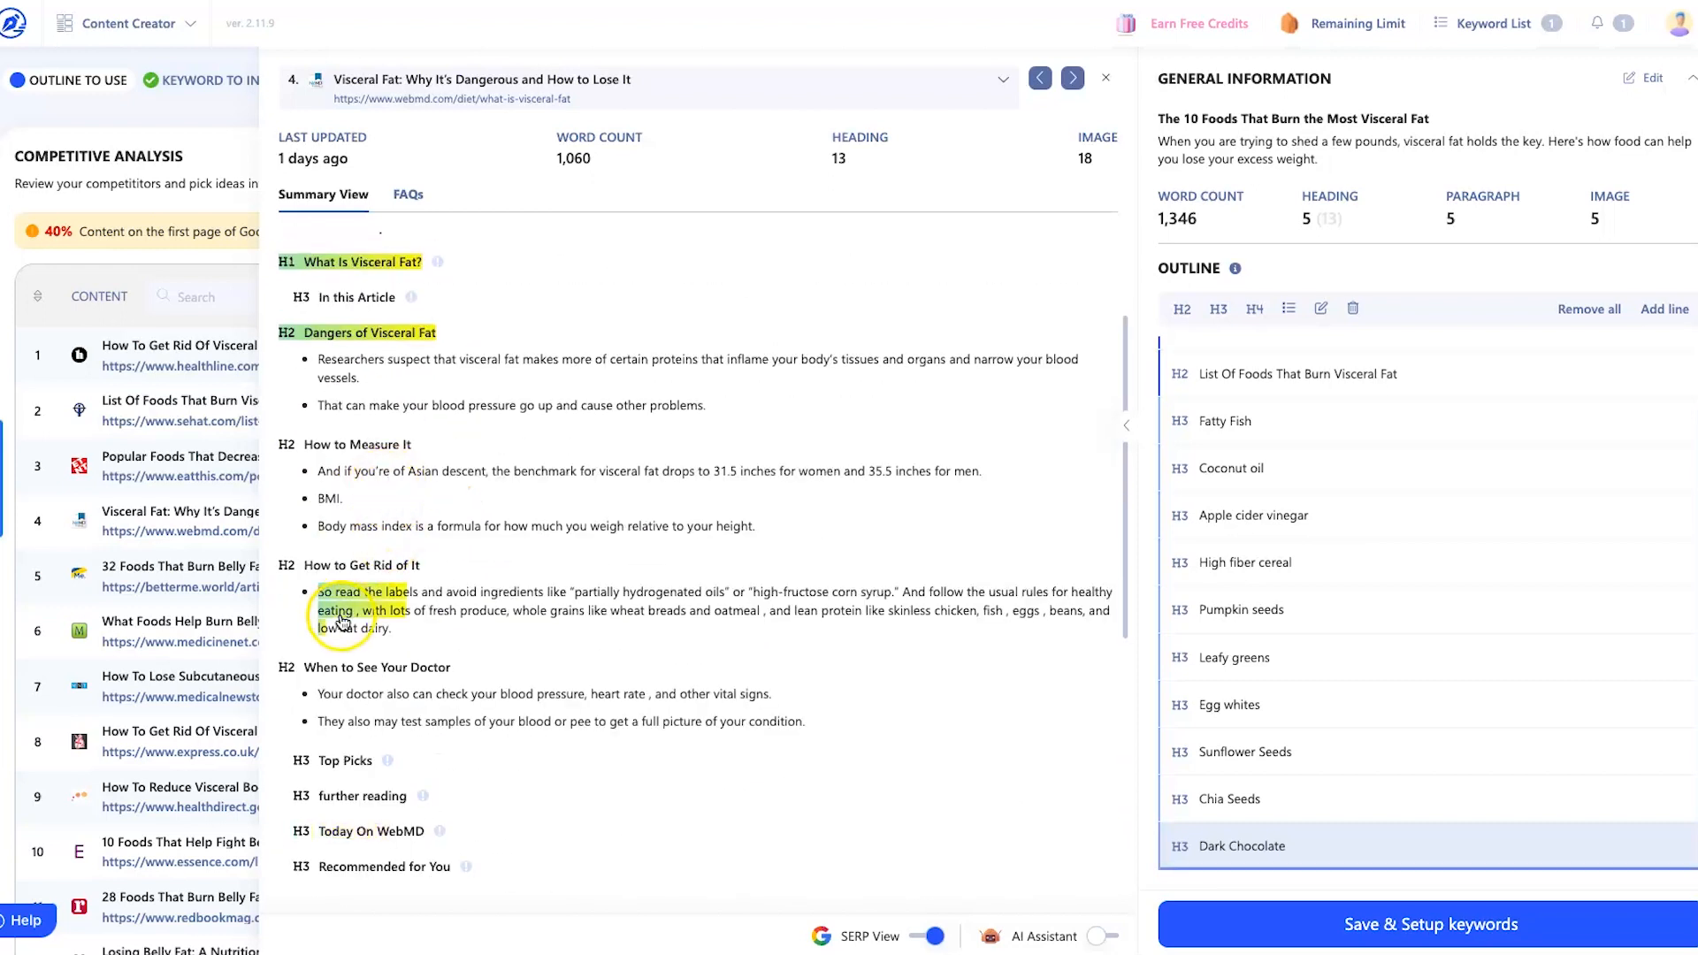
scroll(367, 570, "up", 2)
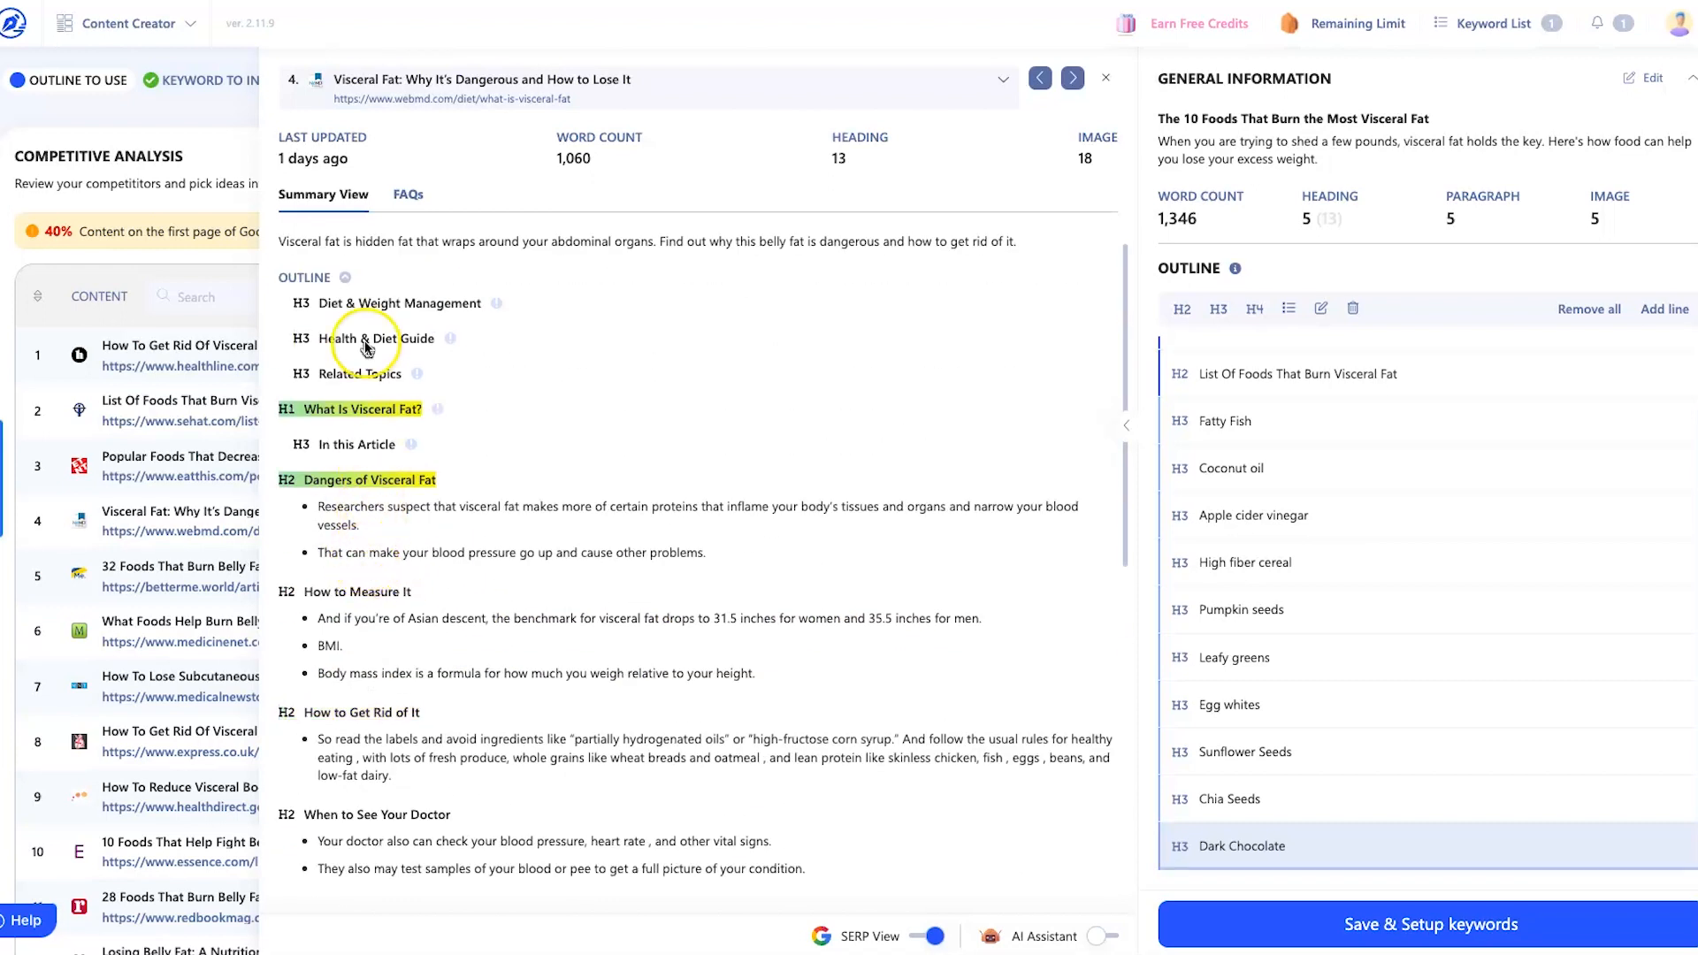
- Add the H2 heading "Other Measures To Burn Visceral Fat" from the sehat.com article below Dark Chocolate
left_click(105, 415)
scroll(424, 619, "down", 5)
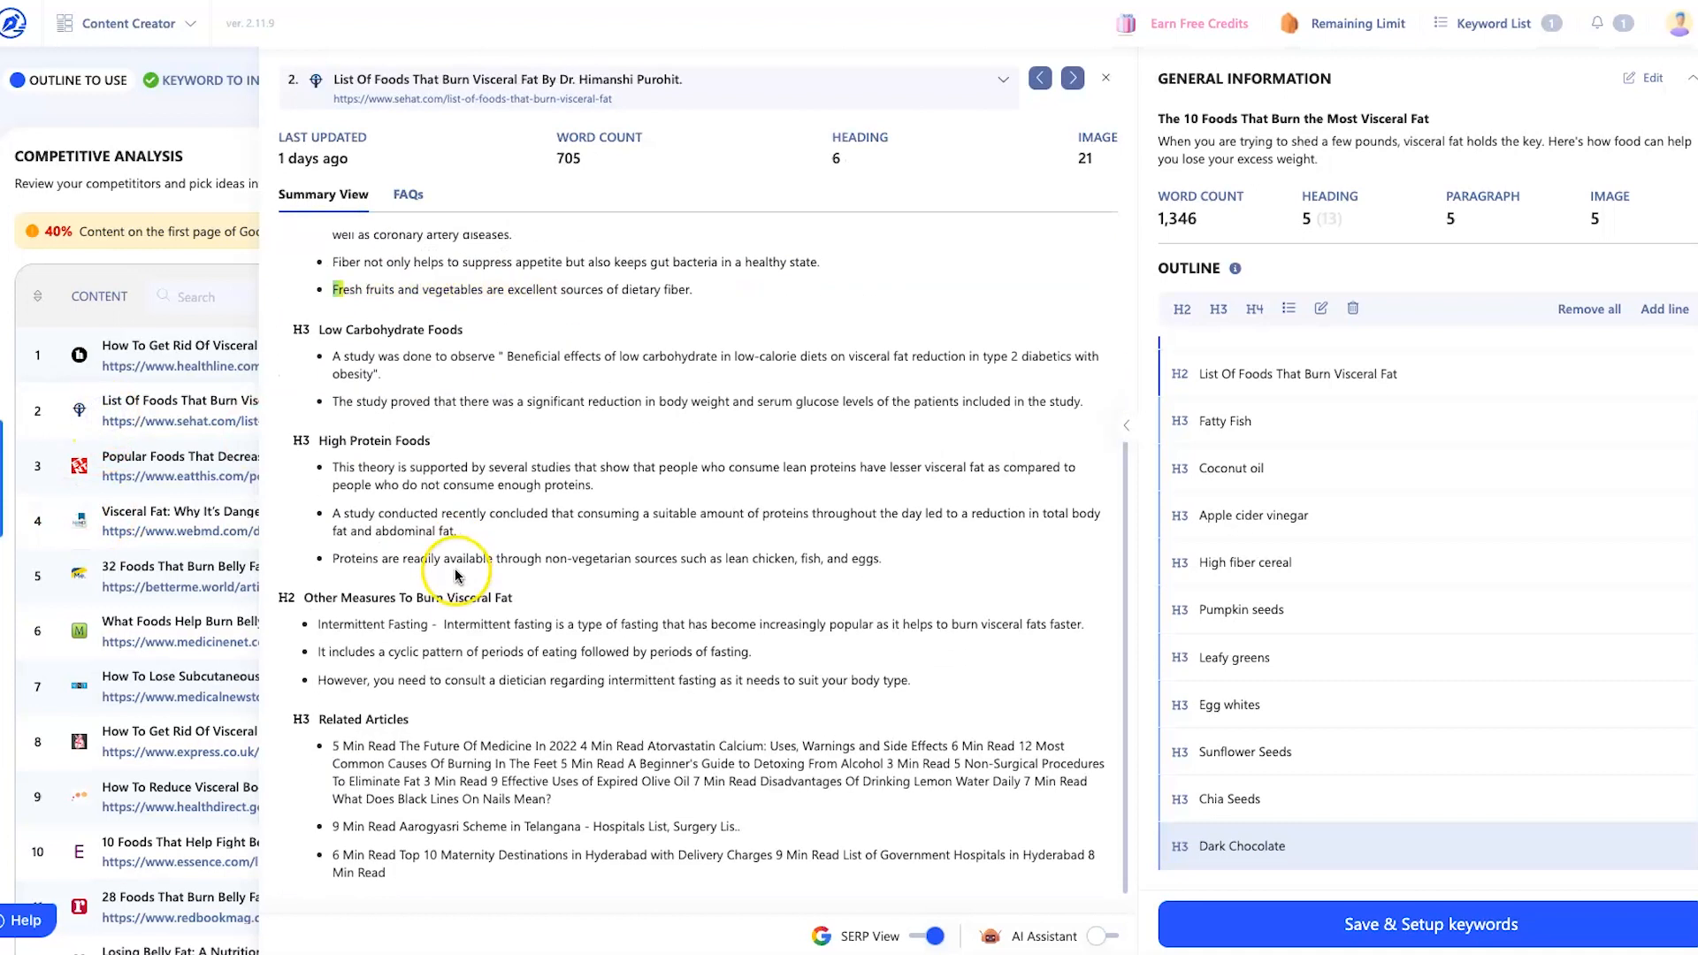
left_click(417, 607)
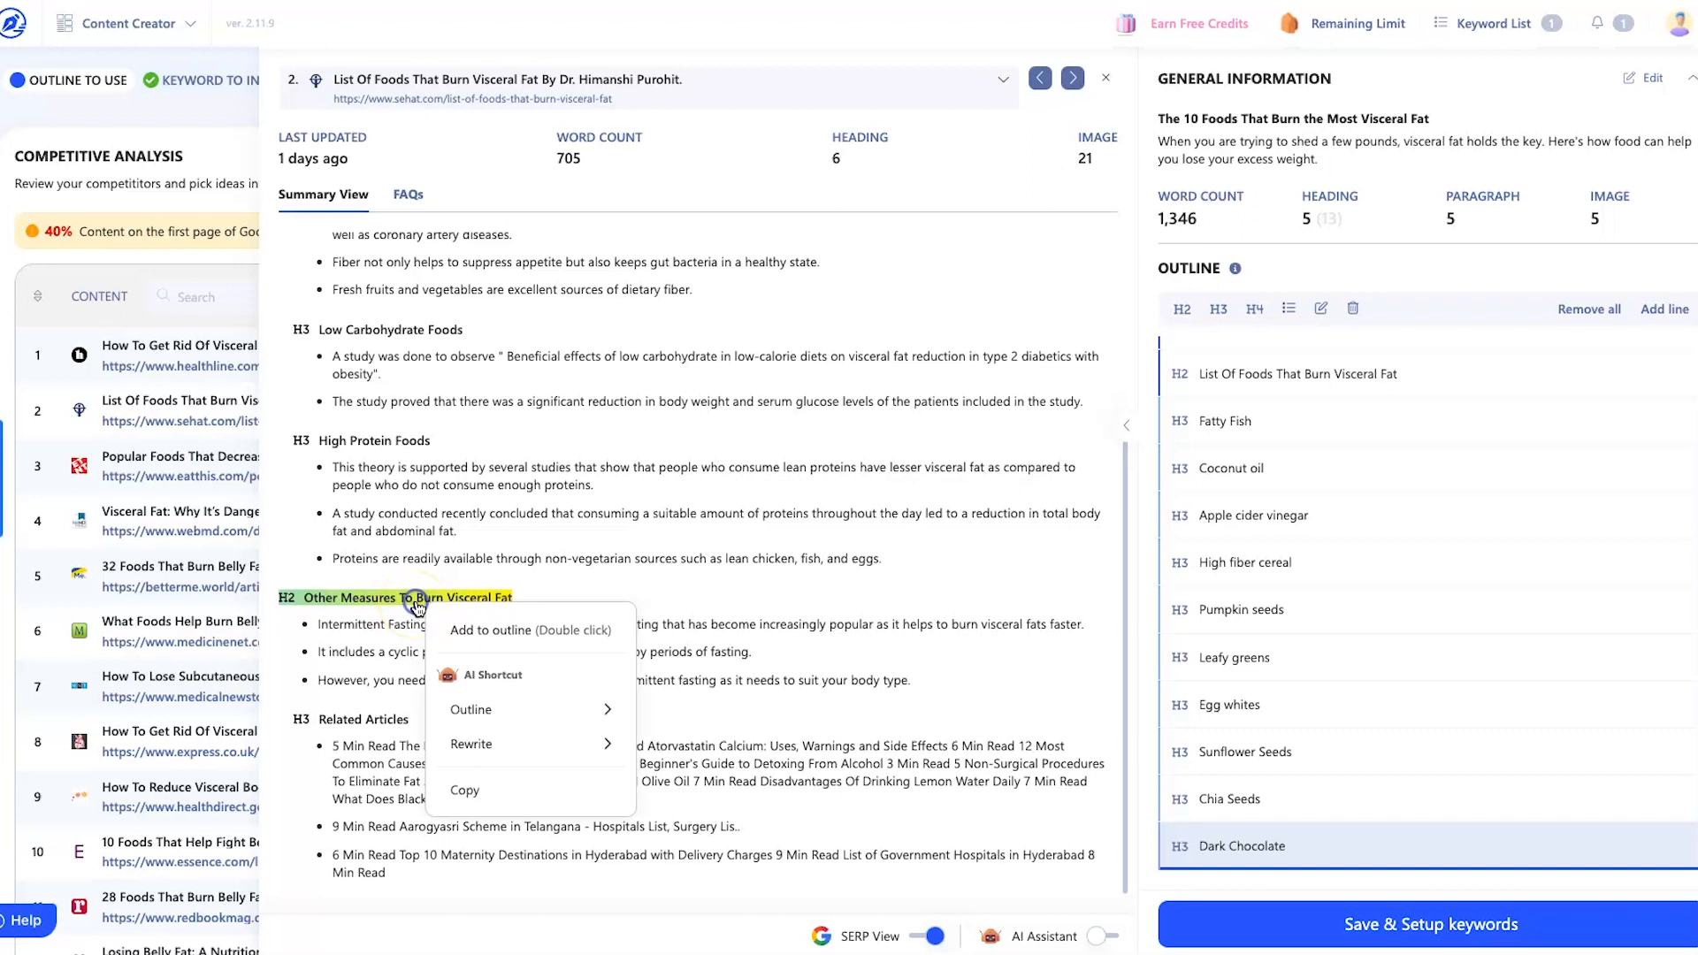
left_click(499, 630)
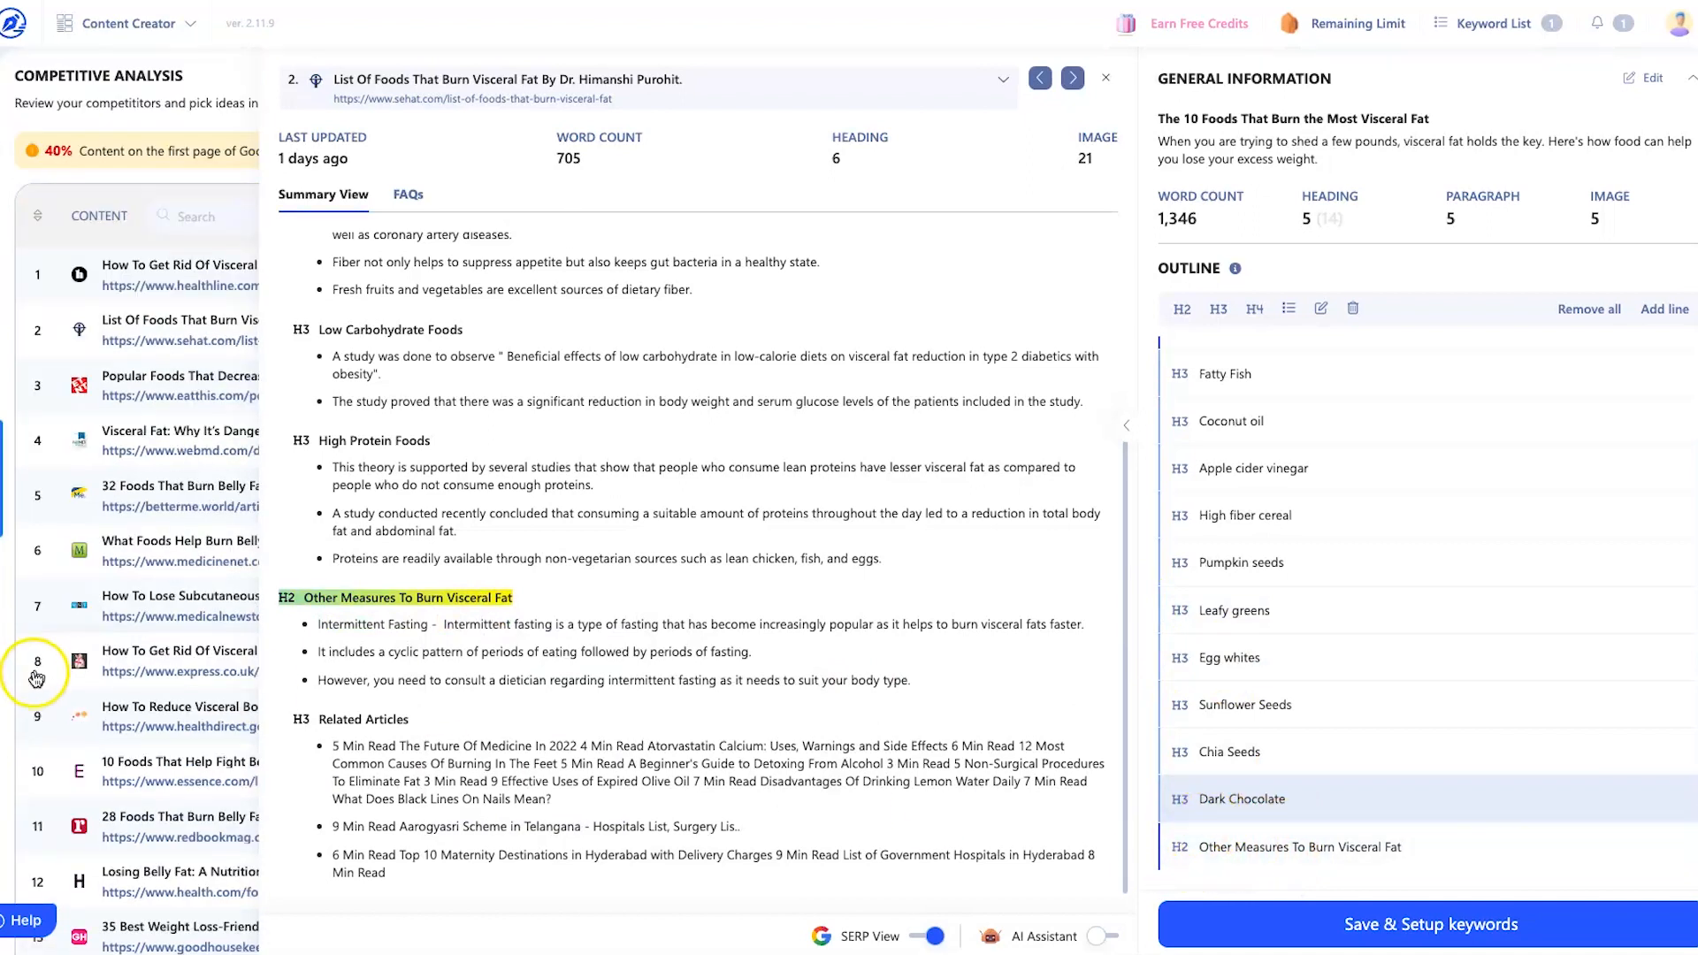
- Save the outline, keep the listed keywords to include, and proceed to the content writing stage
left_click(15, 688)
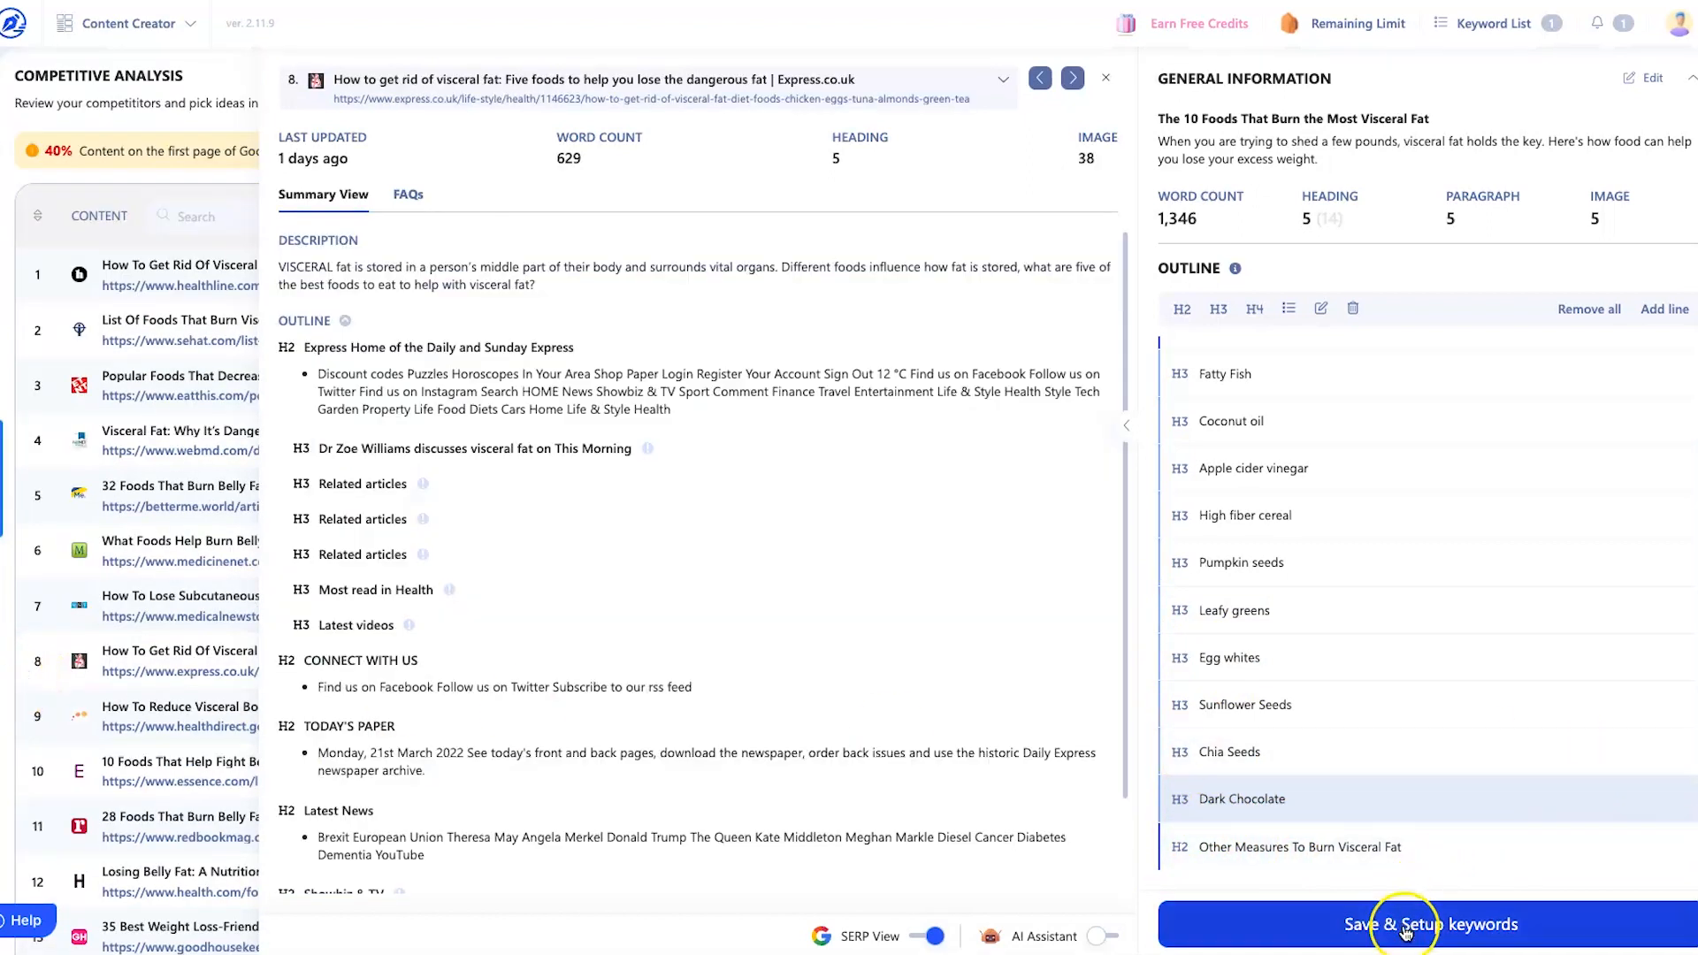
left_click(1488, 923)
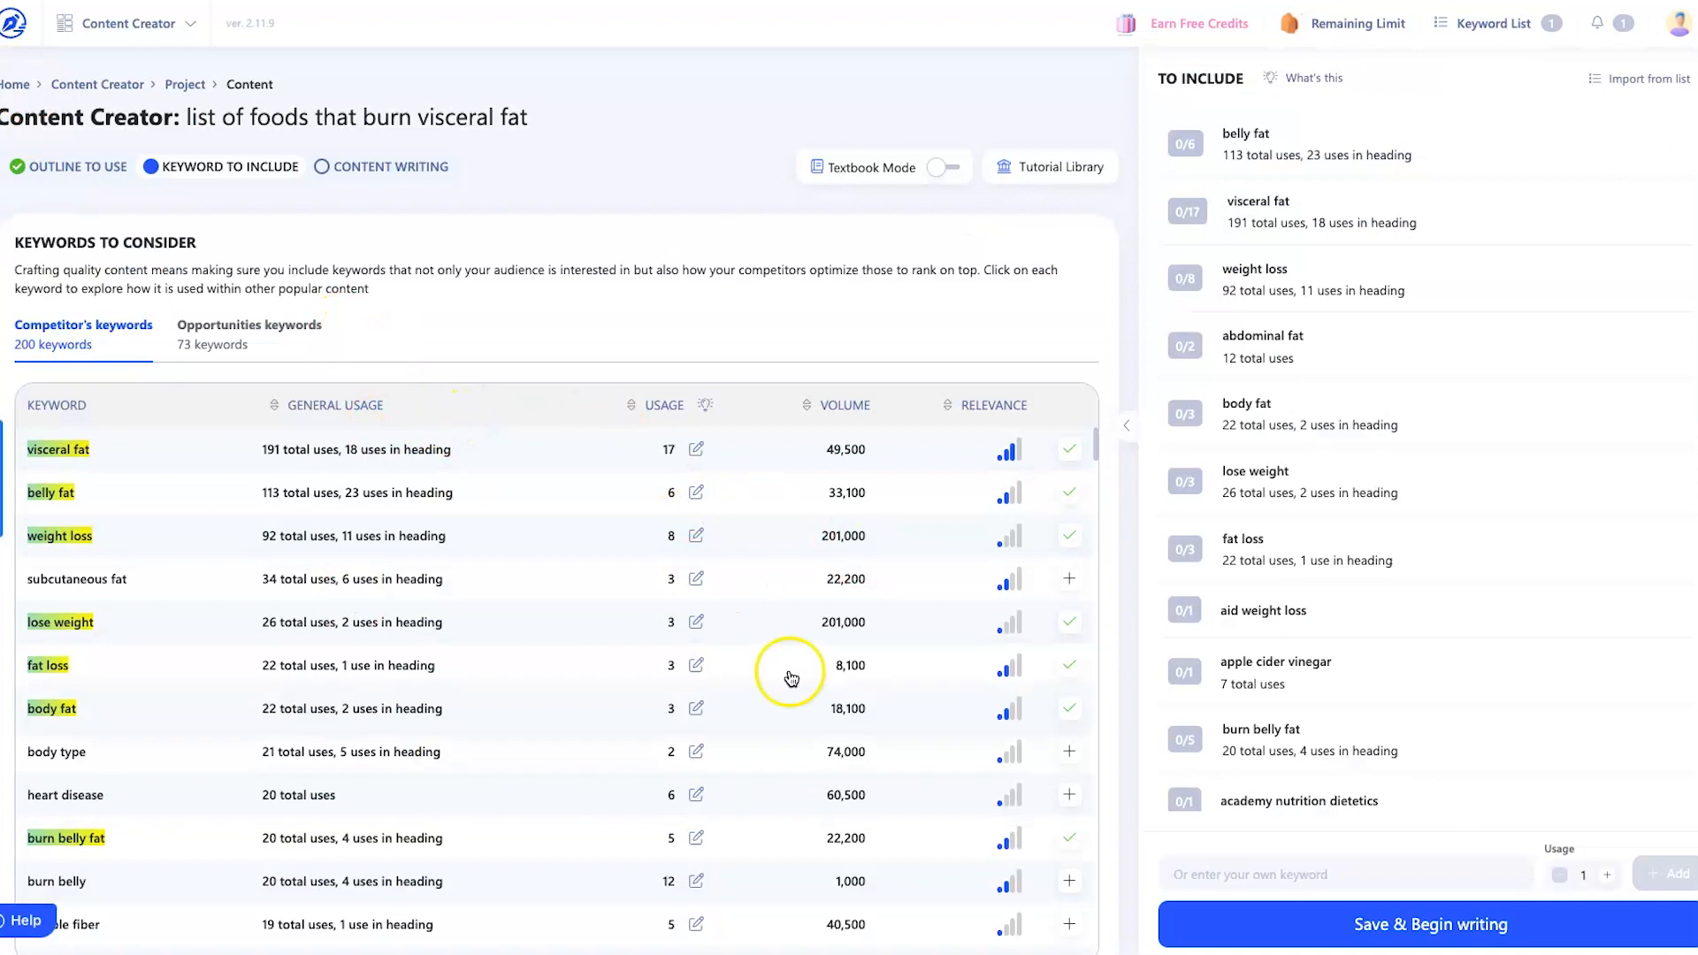
left_click(1426, 926)
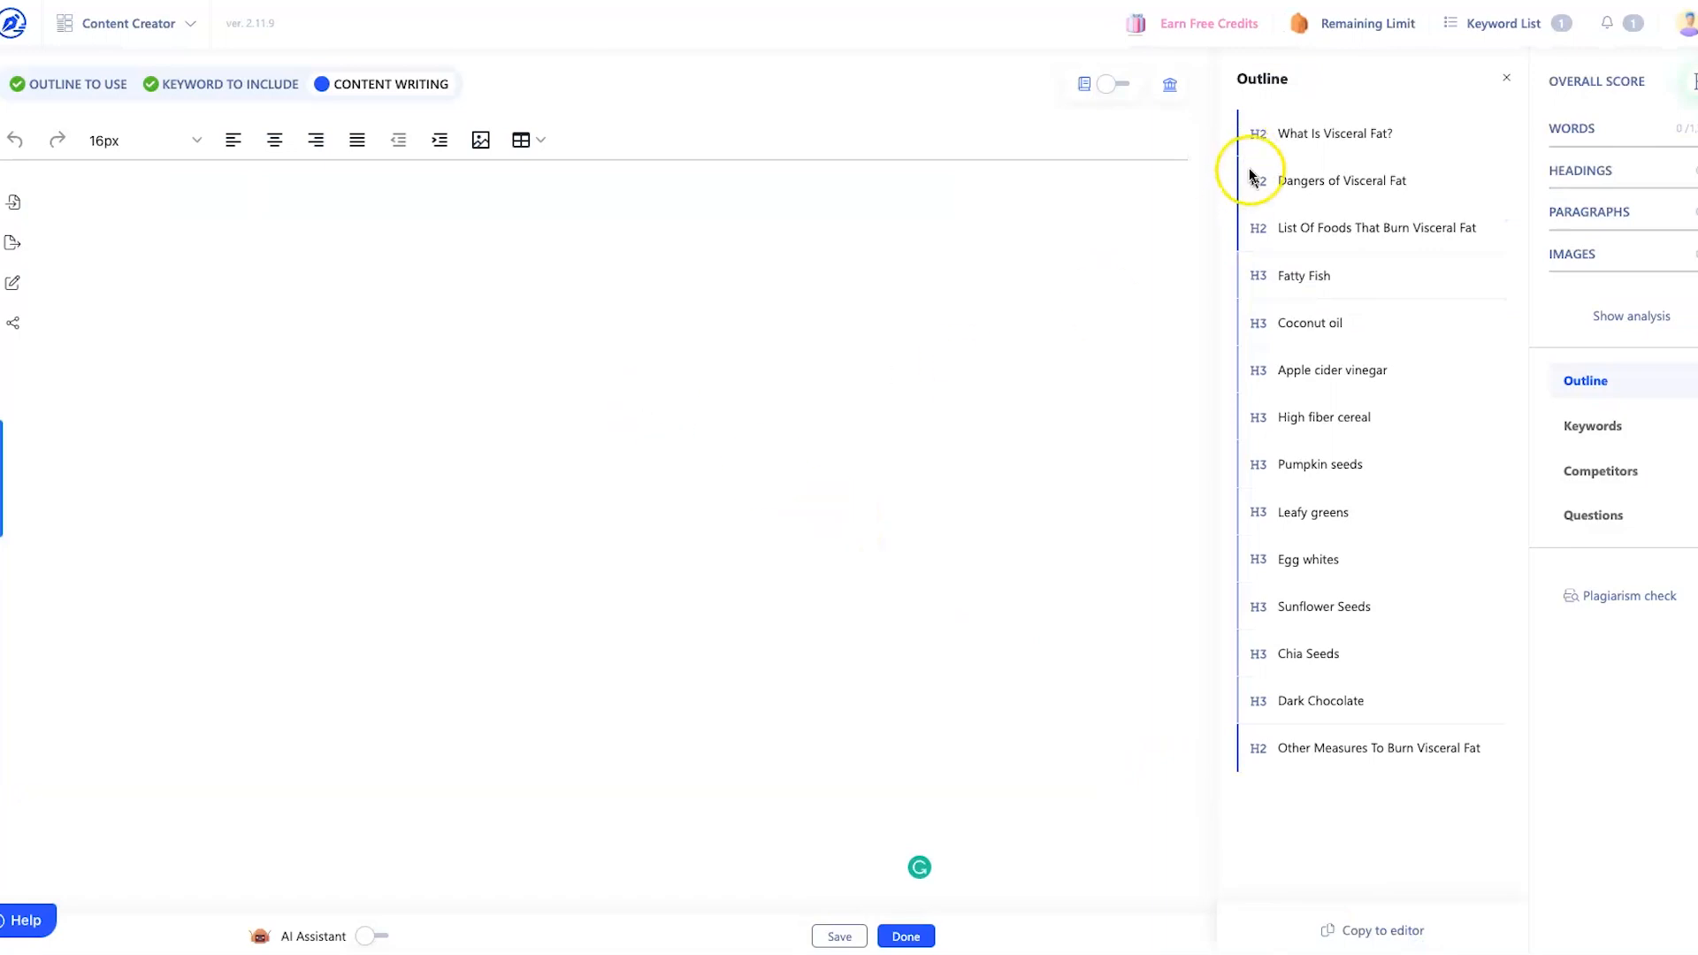
- Copy the finished outline into the editor and look over the inserted title, description and headings
left_click(1371, 935)
scroll(486, 292, "down", 1)
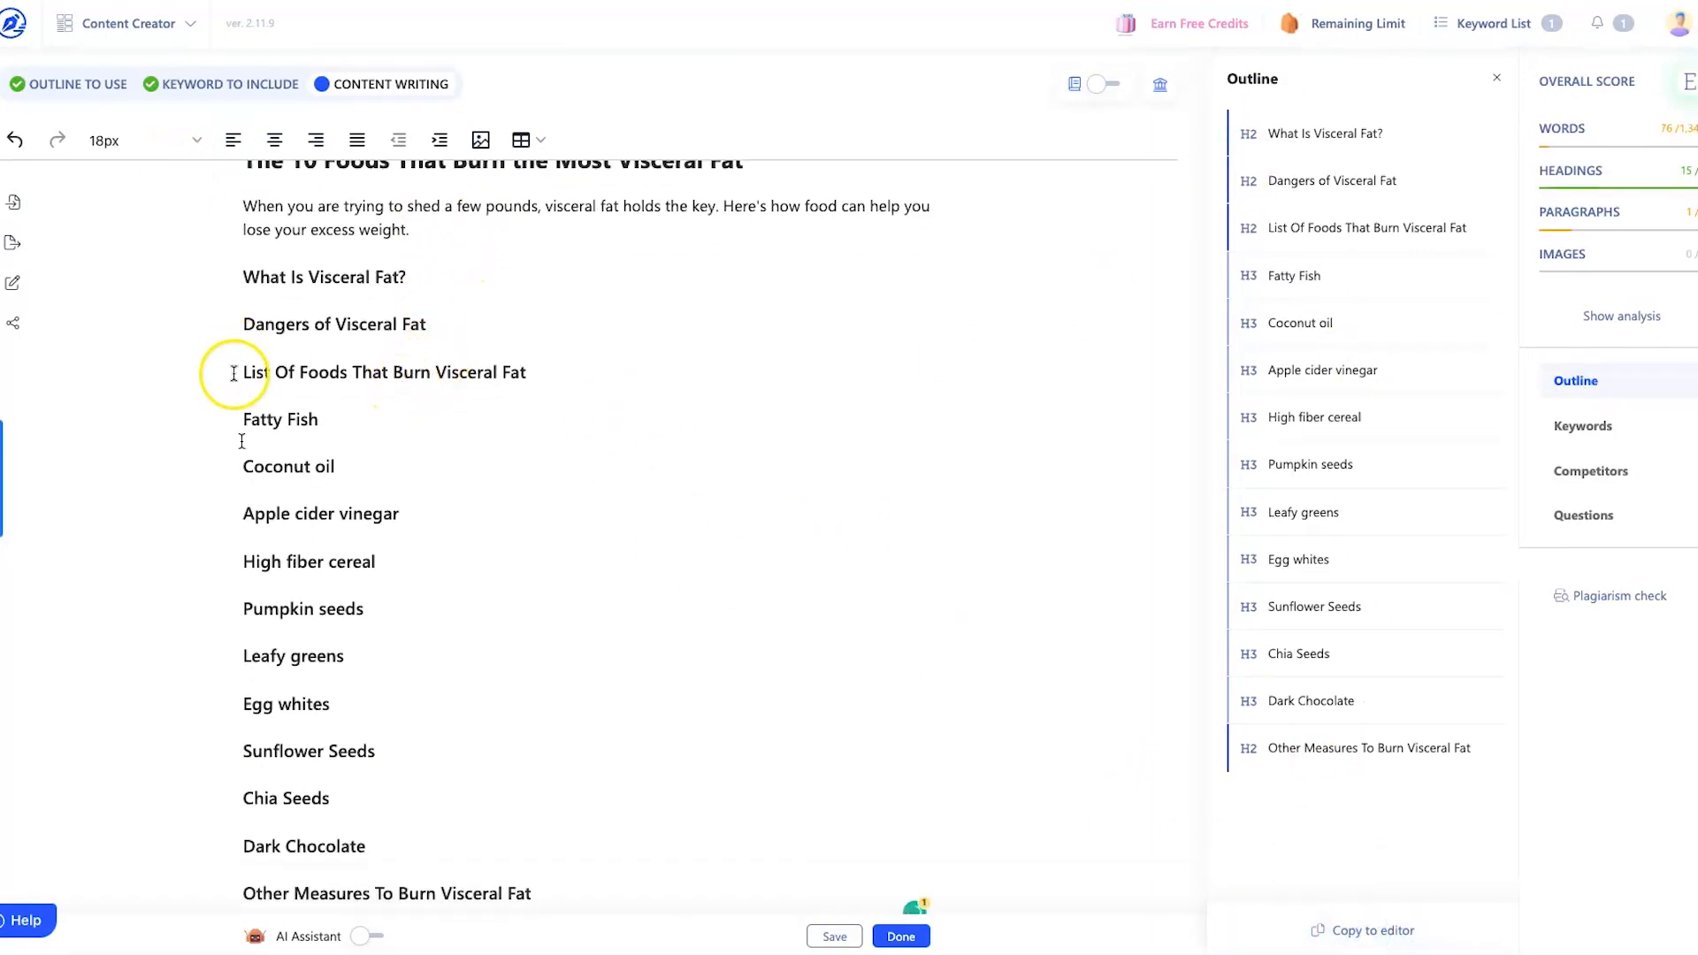
scroll(328, 266, "up", 1)
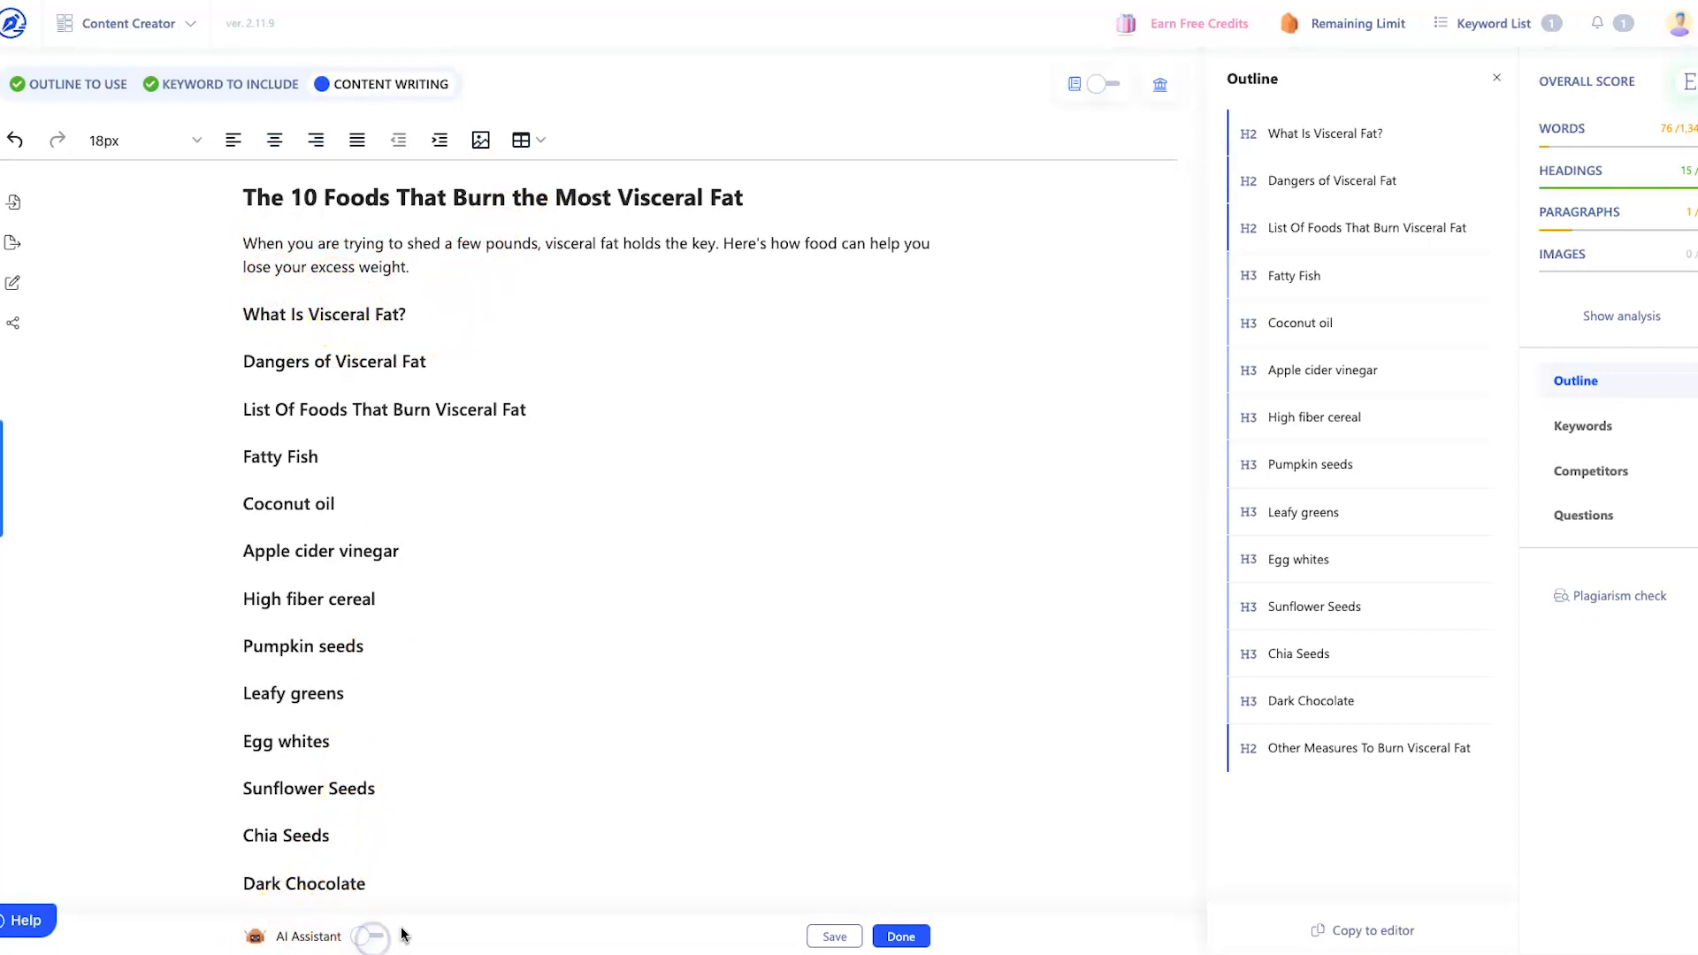
- Turn on the AI Assistant and look over its Auto write, Outline and Rewrite templates, including the Explaining group
left_click(367, 937)
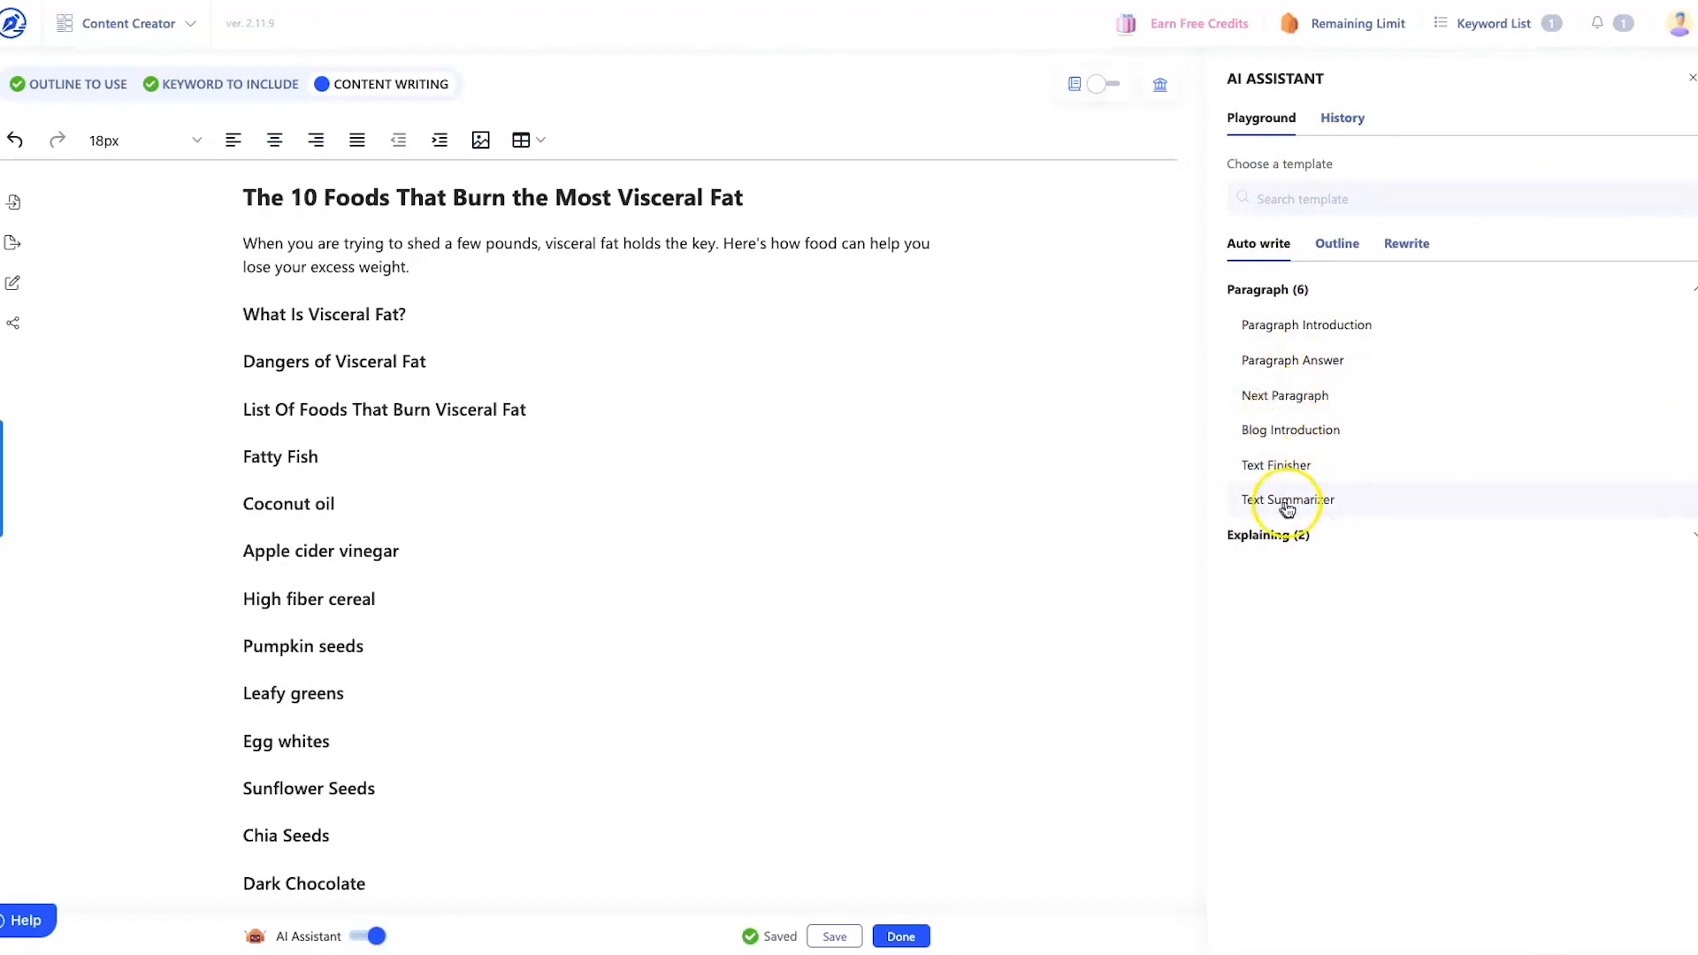
left_click(1329, 247)
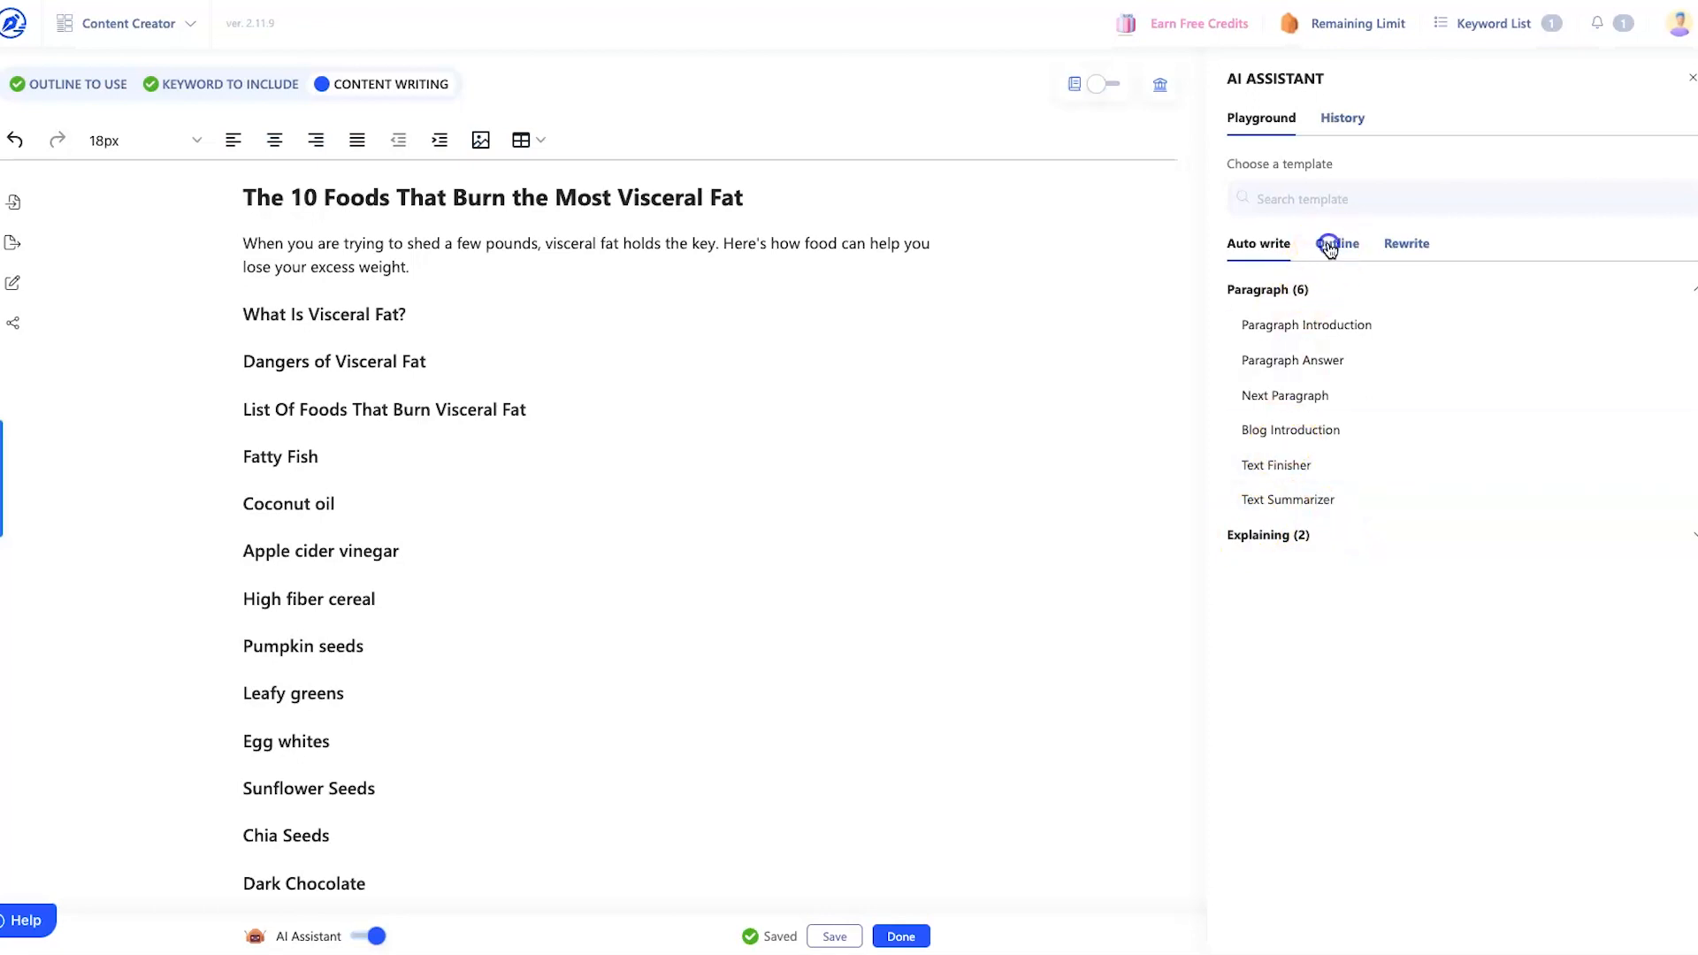
left_click(1422, 249)
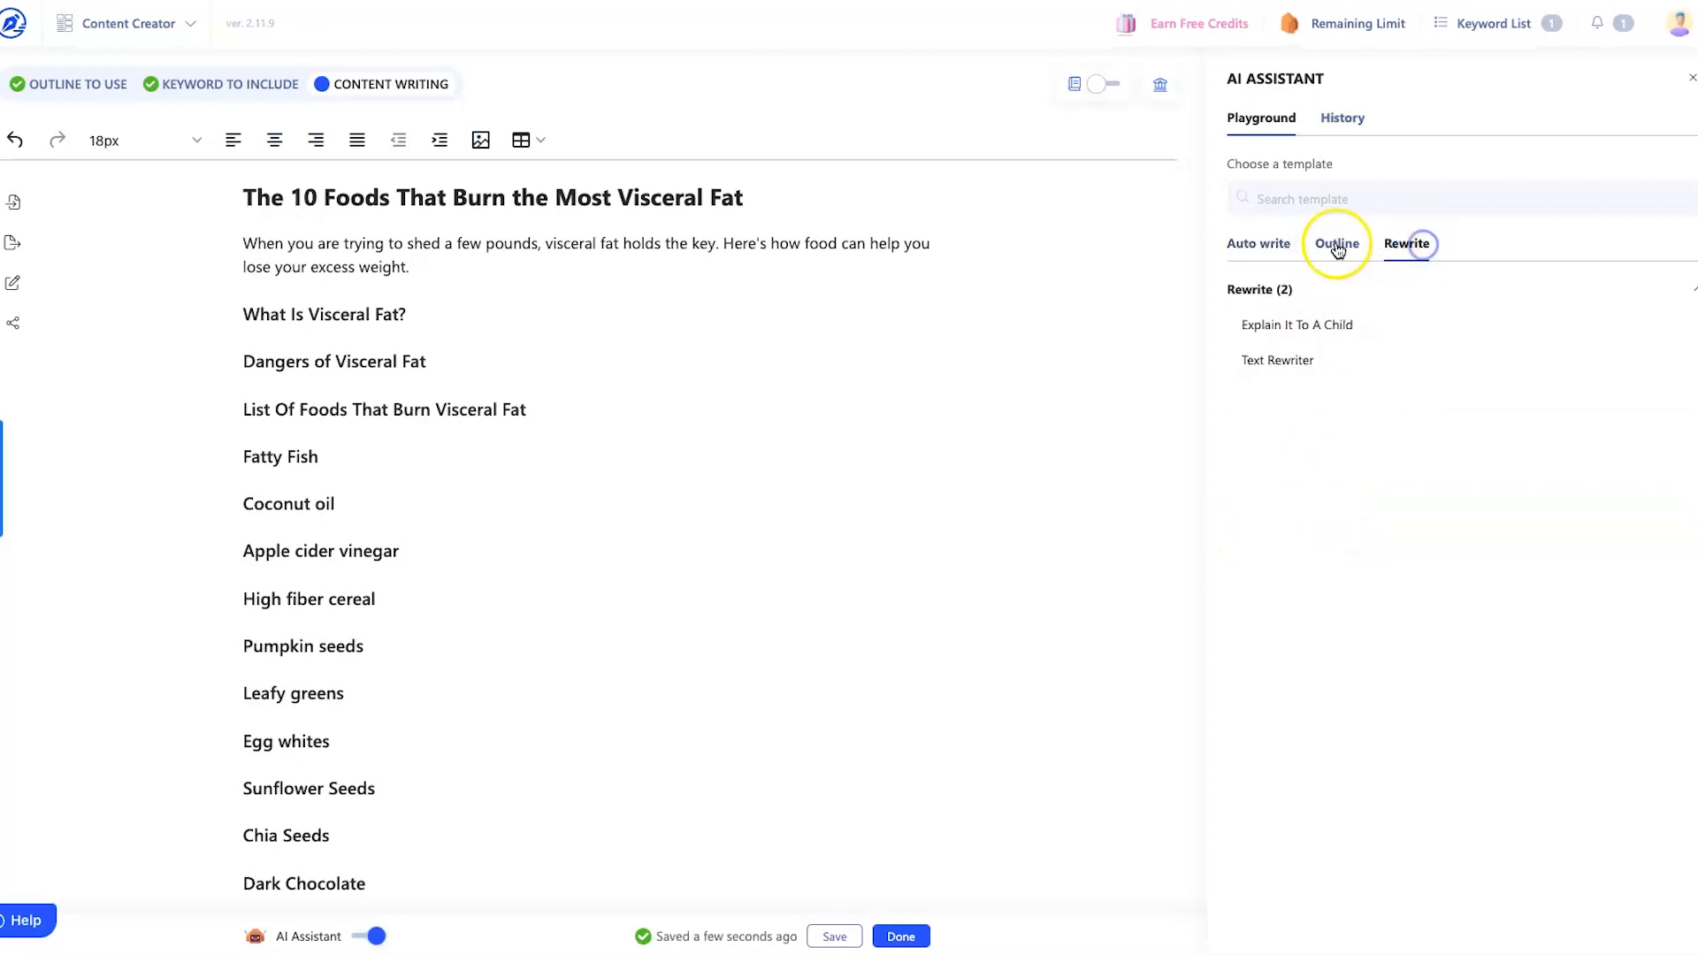
left_click(1256, 250)
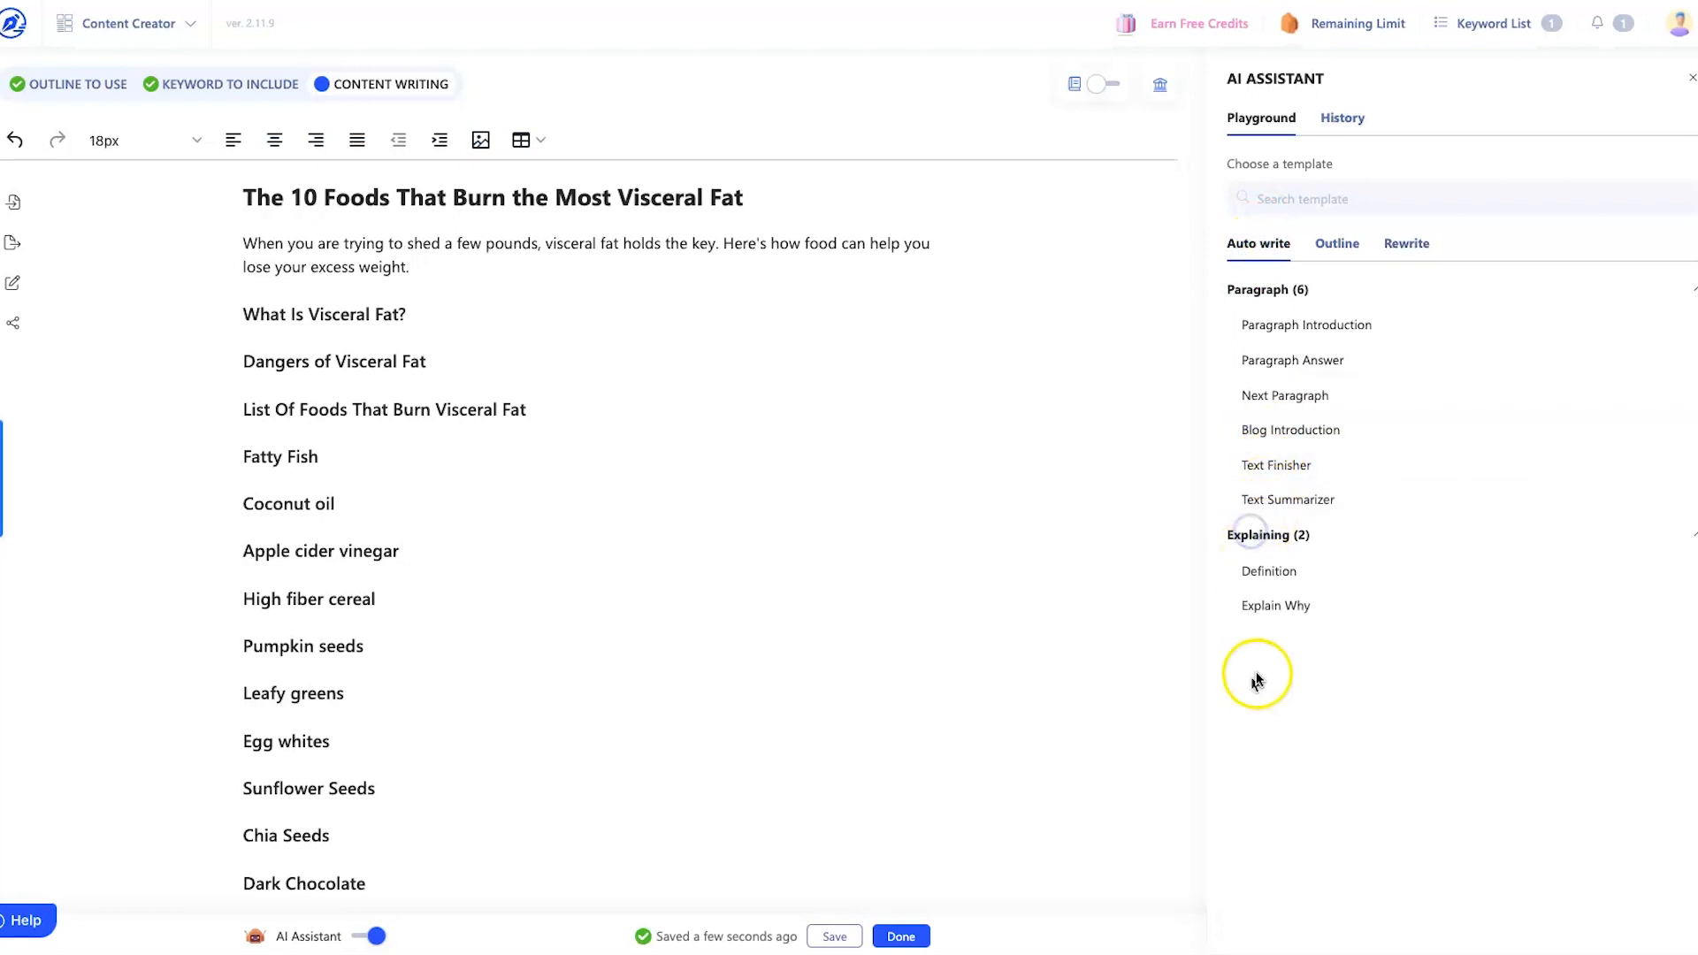
- Generate text for the "What Is Visceral Fat?" heading with the Write for me AI shortcut
triple_click(327, 319)
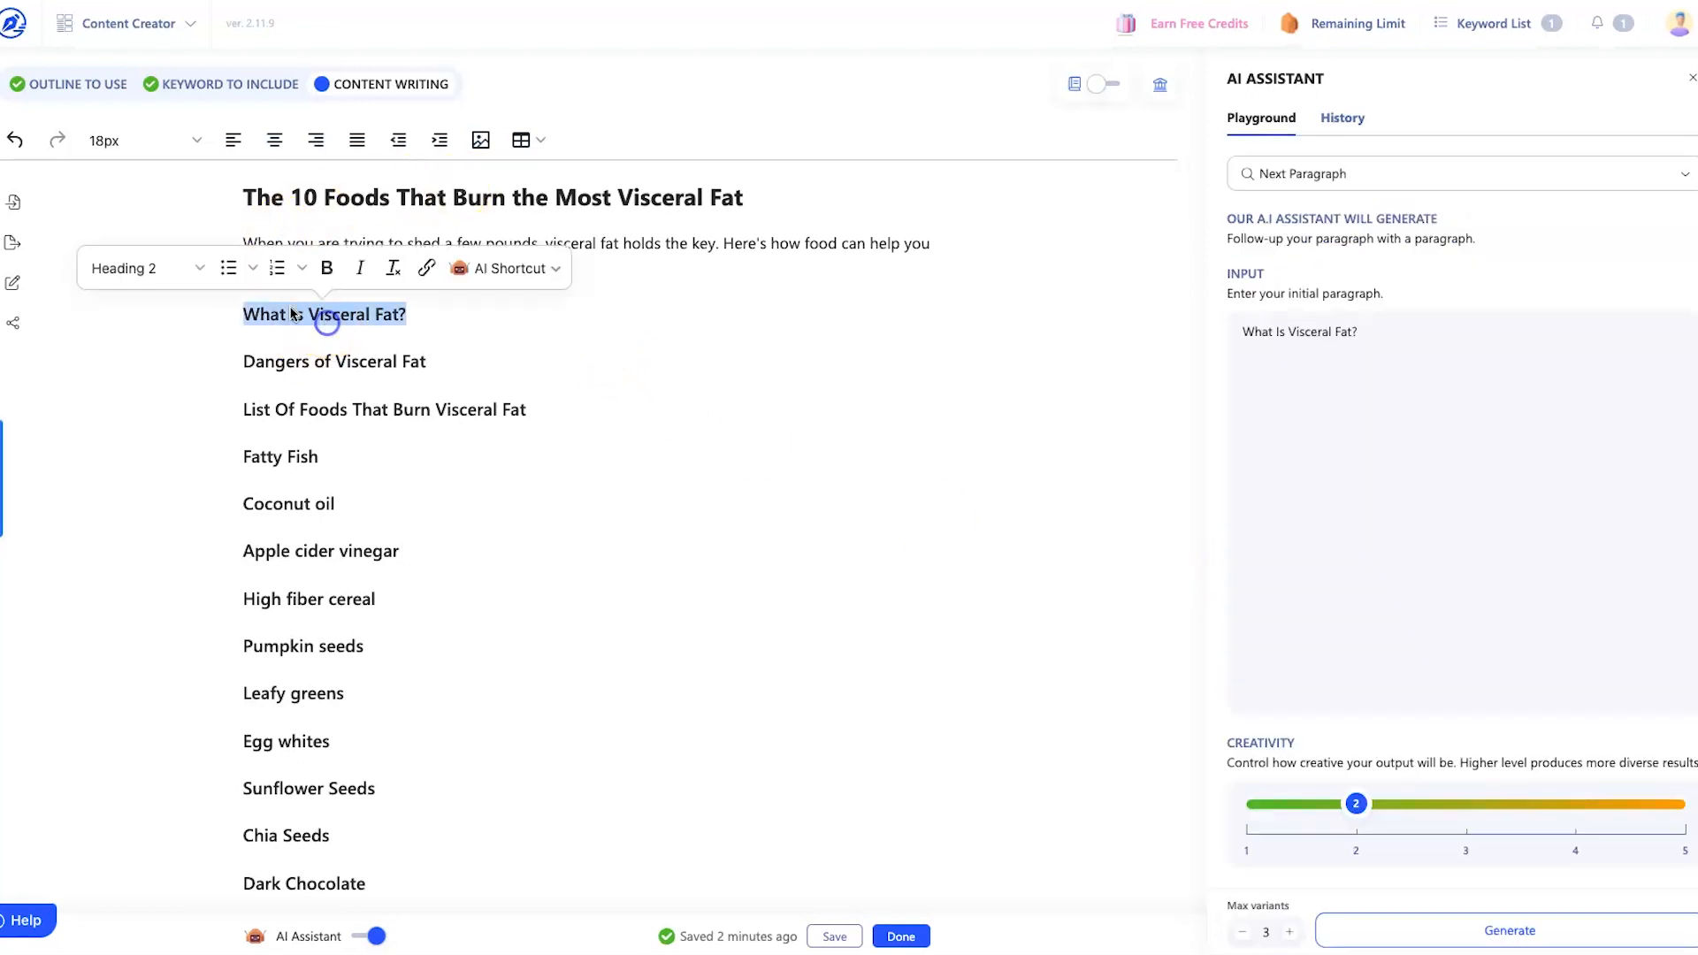
left_click(522, 268)
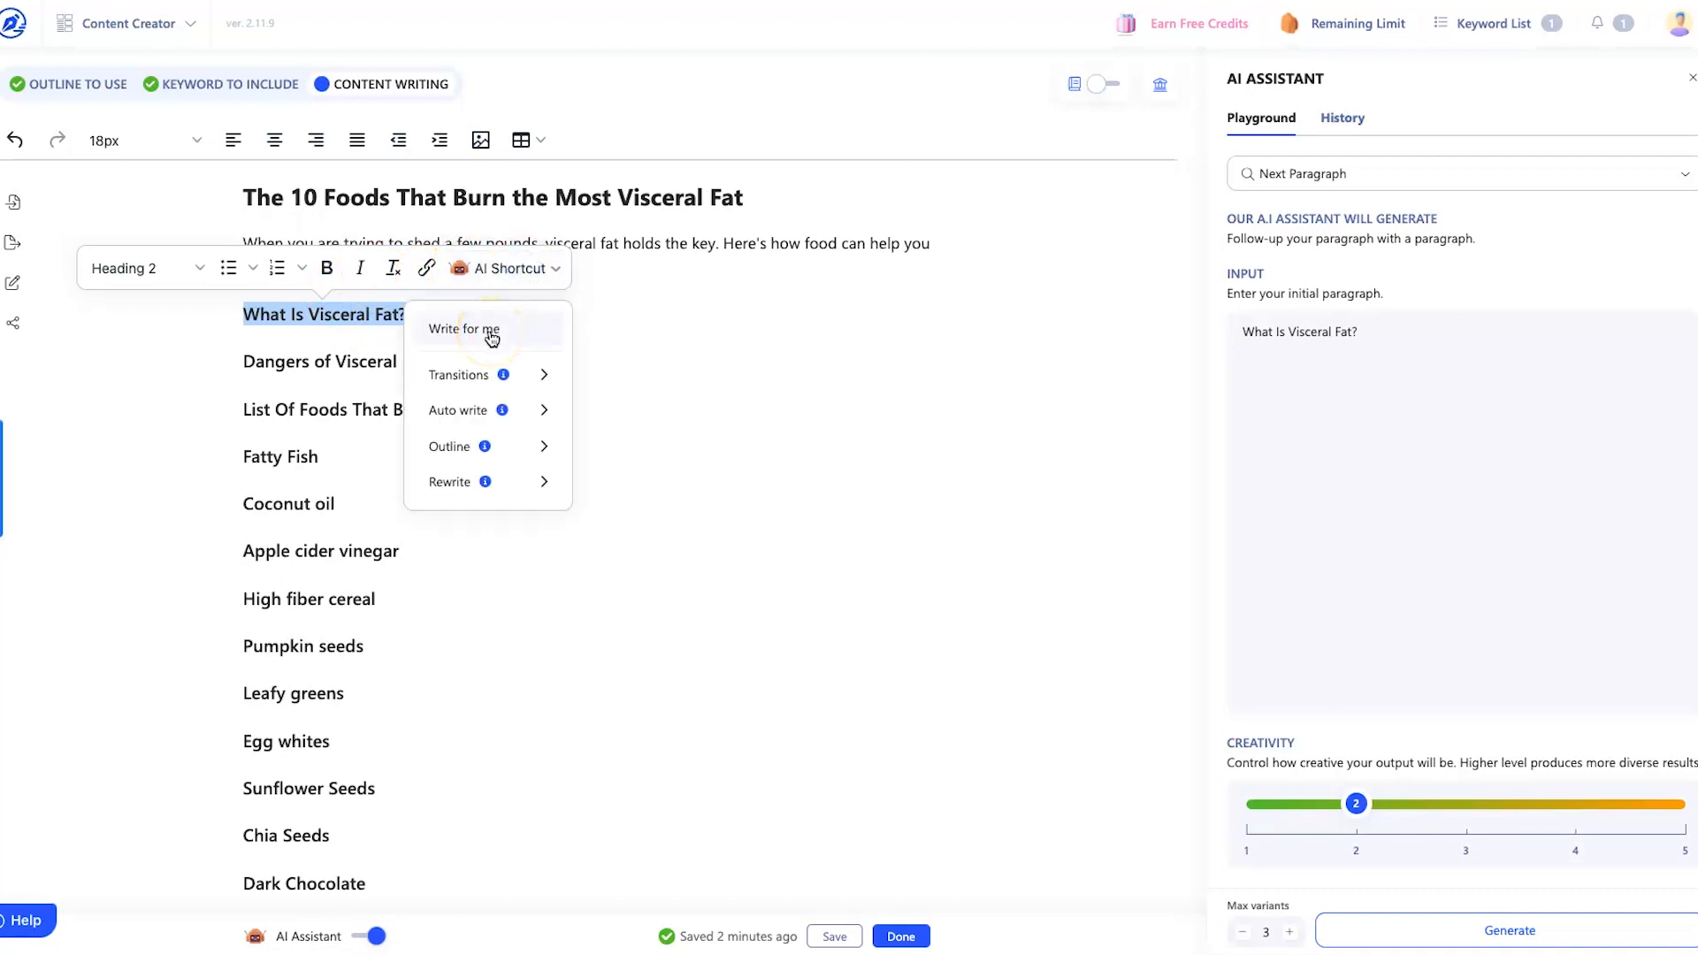
mouse_move(477, 405)
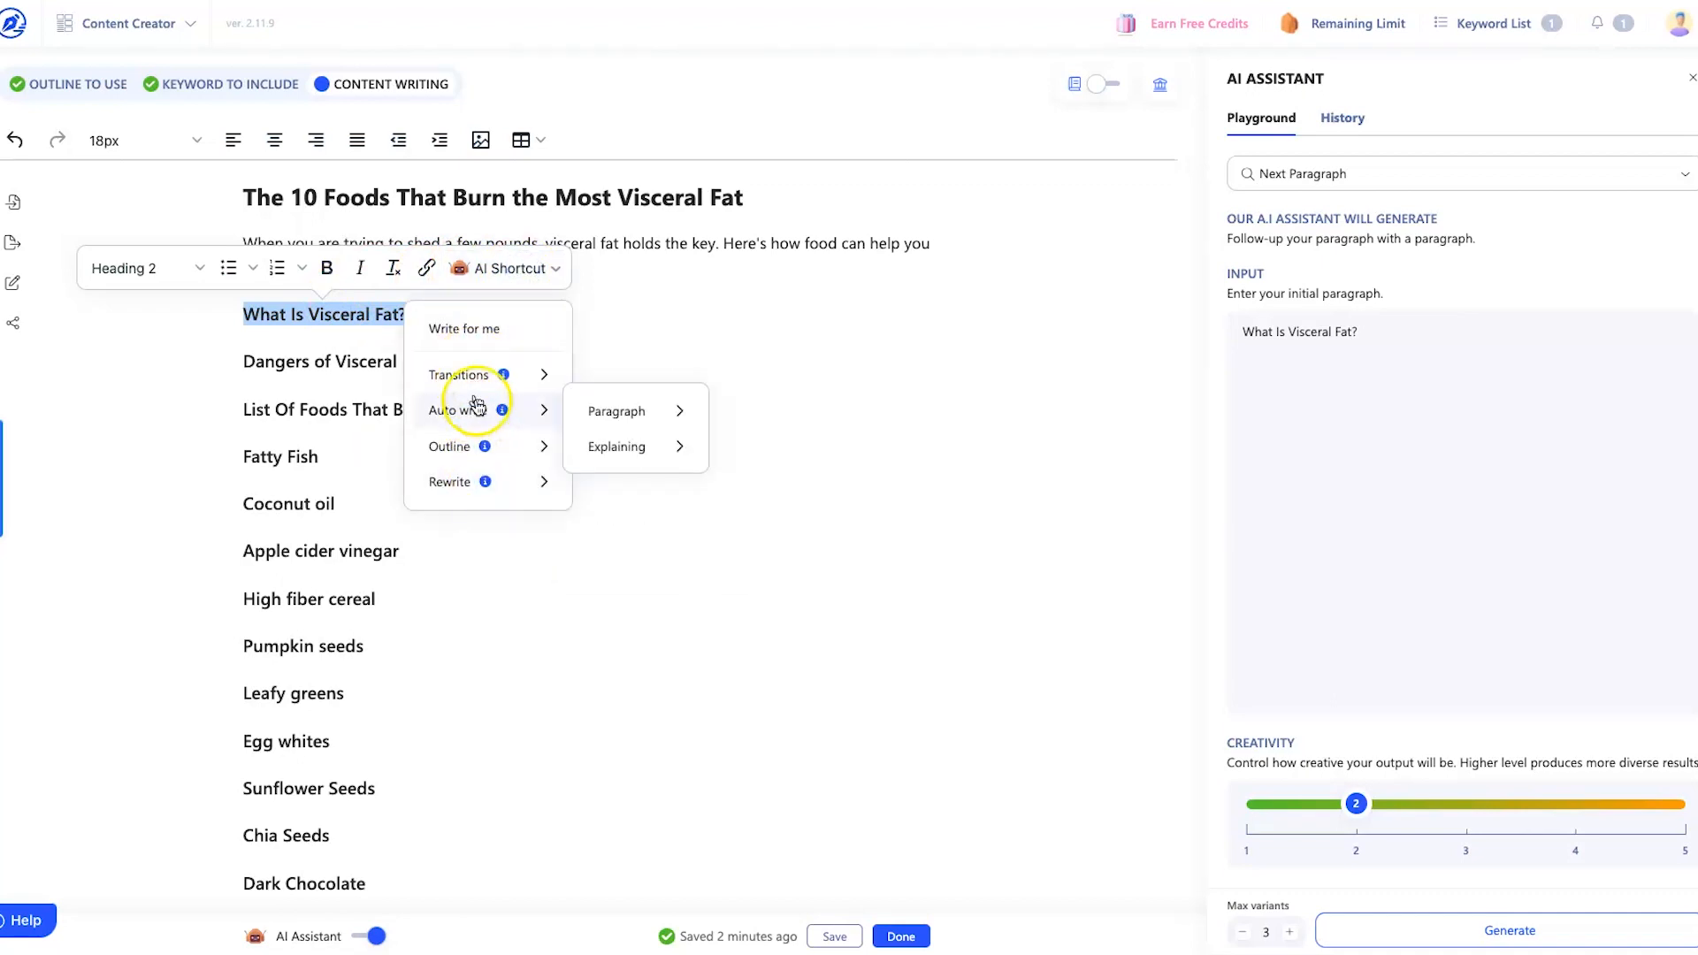
left_click(489, 332)
left_click(447, 438)
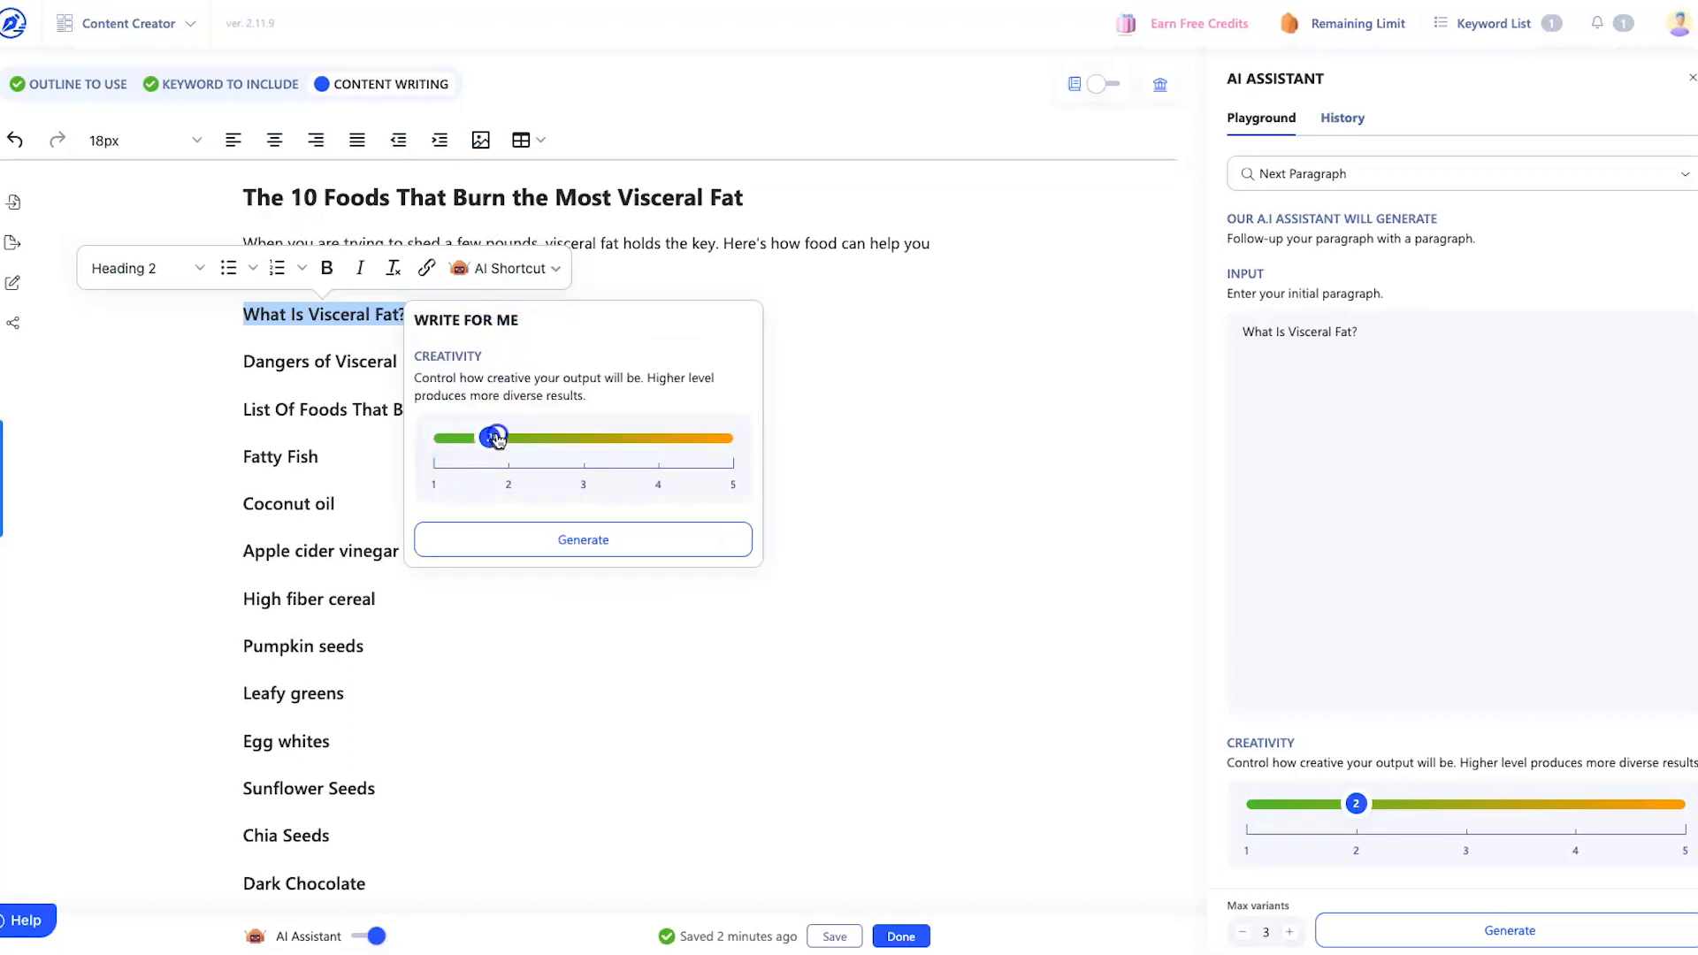
left_click(571, 535)
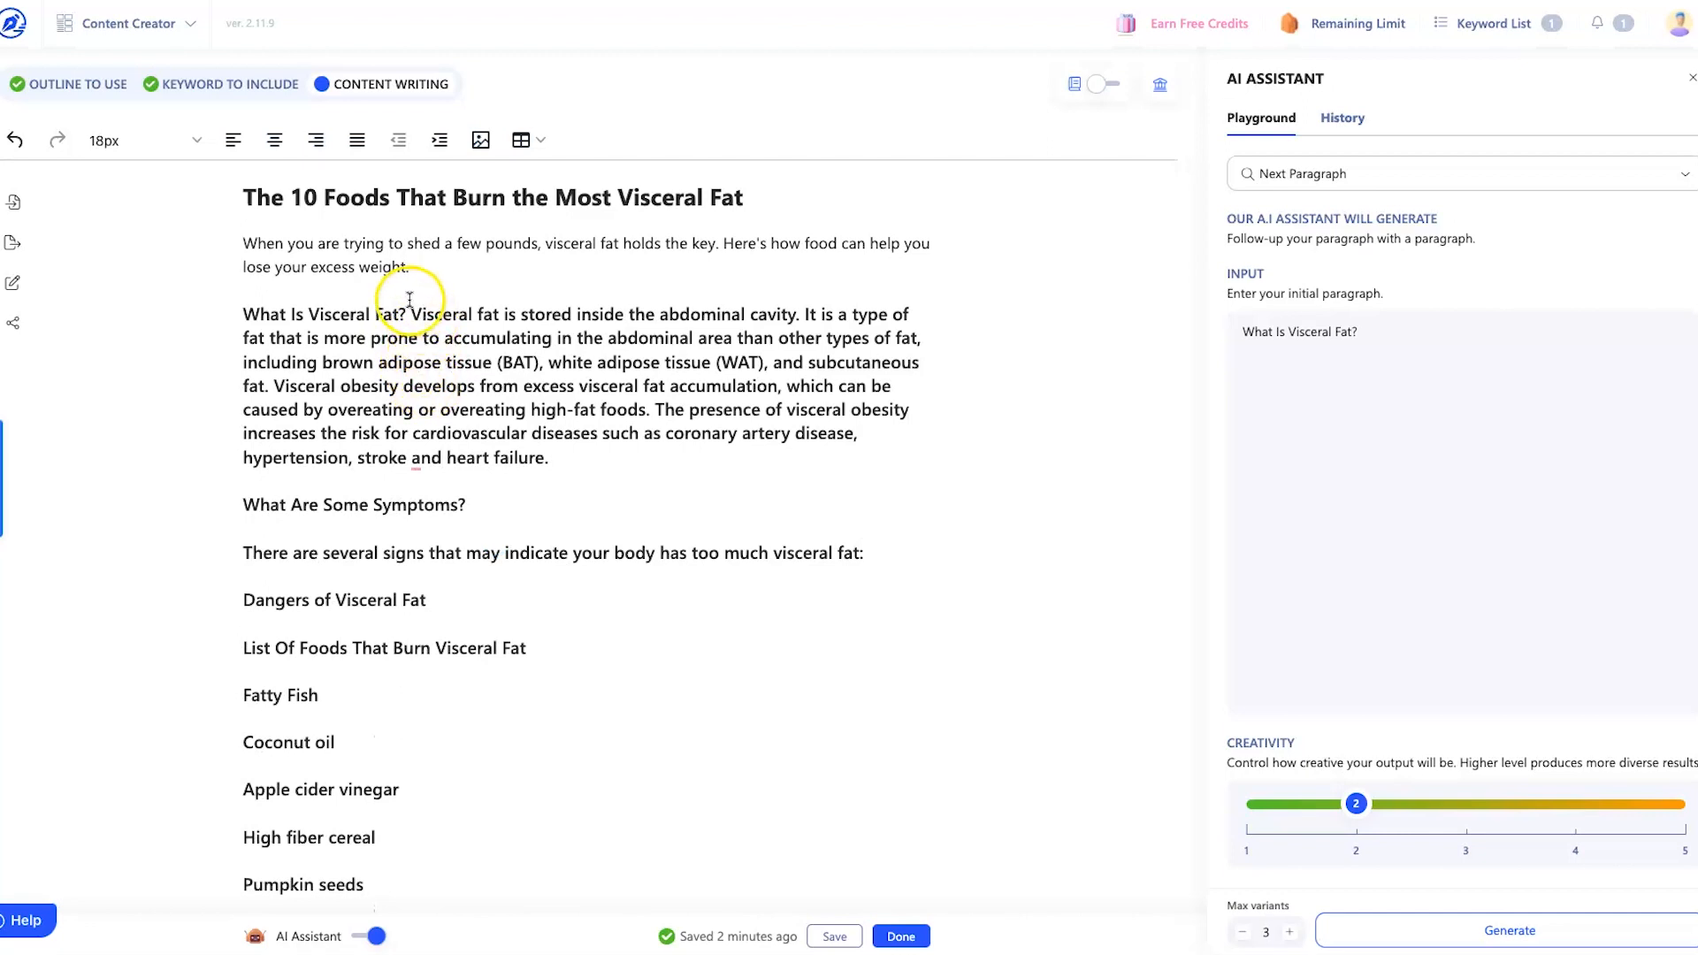
- Move the generated text below the "What Is Visceral Fat?" heading onto its own line and format it as Paragraph
key("Return")
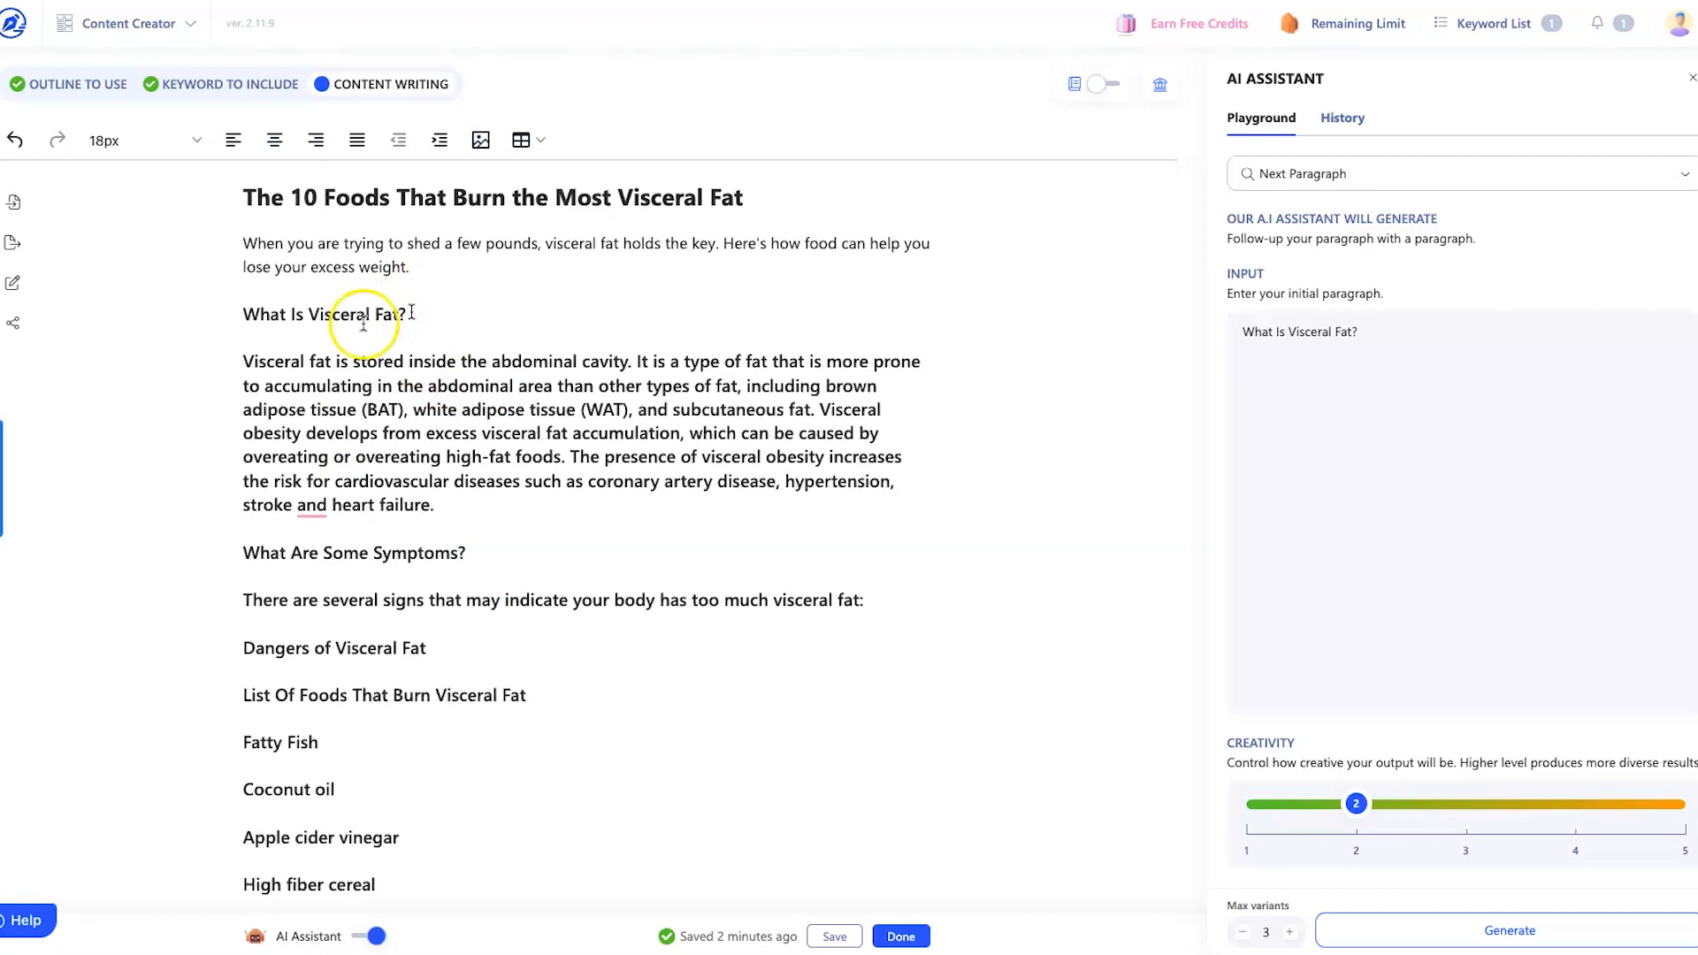
triple_click(322, 389)
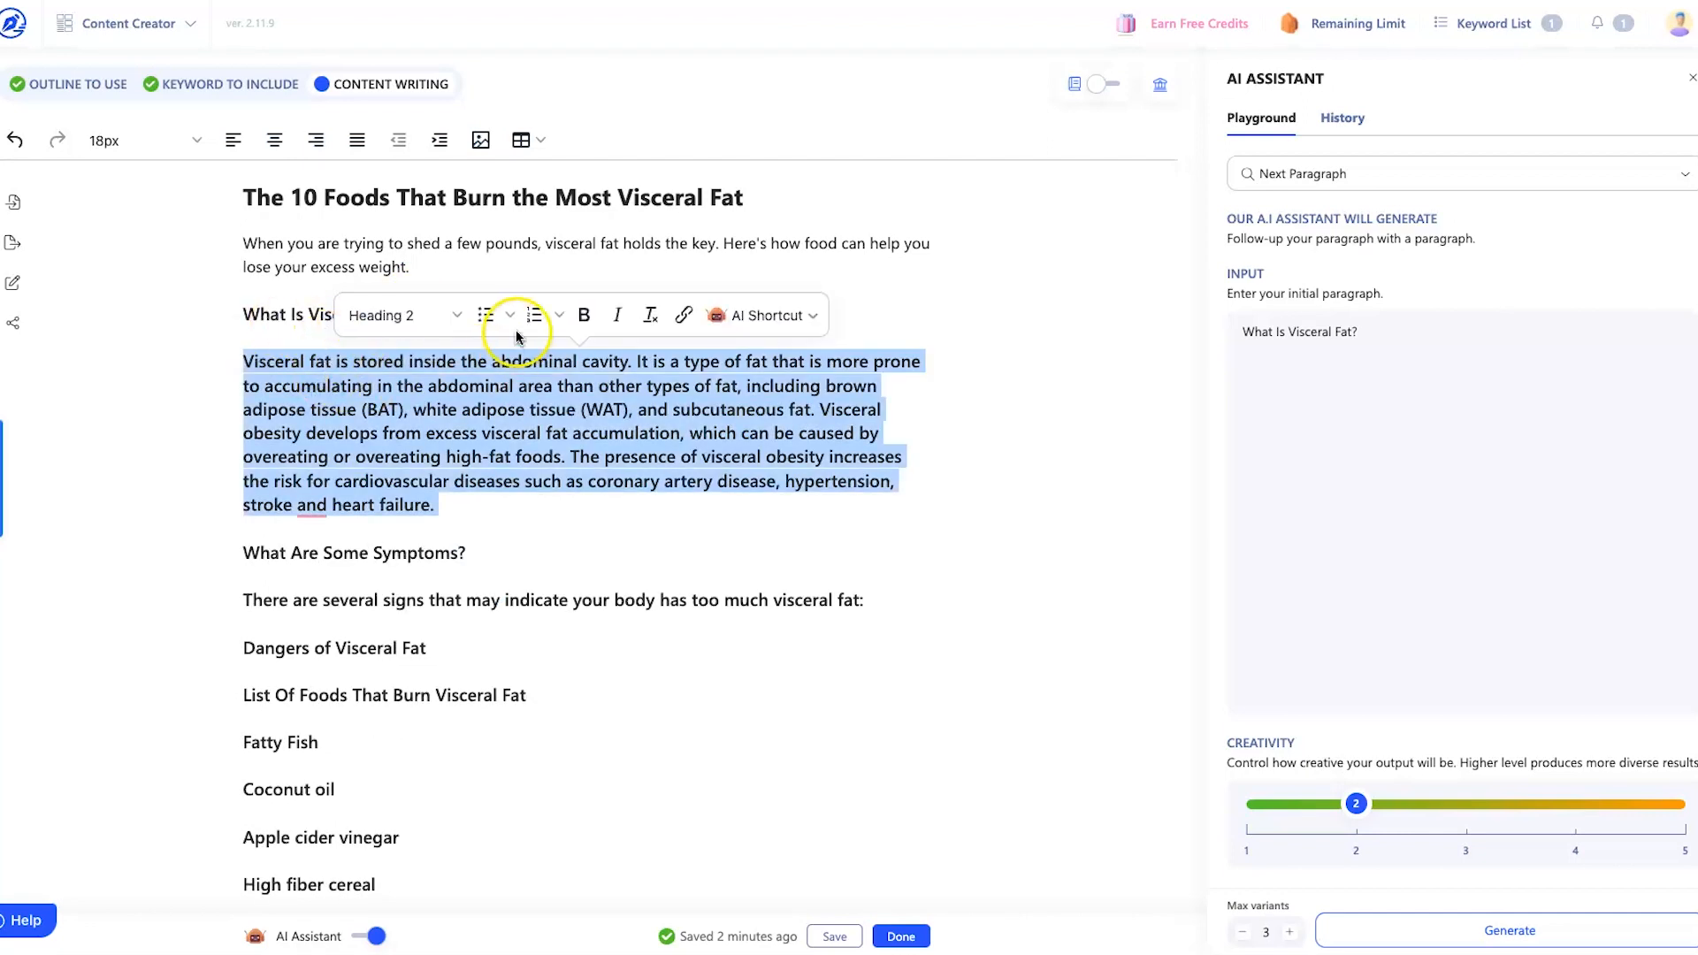
left_click(451, 315)
left_click(436, 349)
left_click(425, 457)
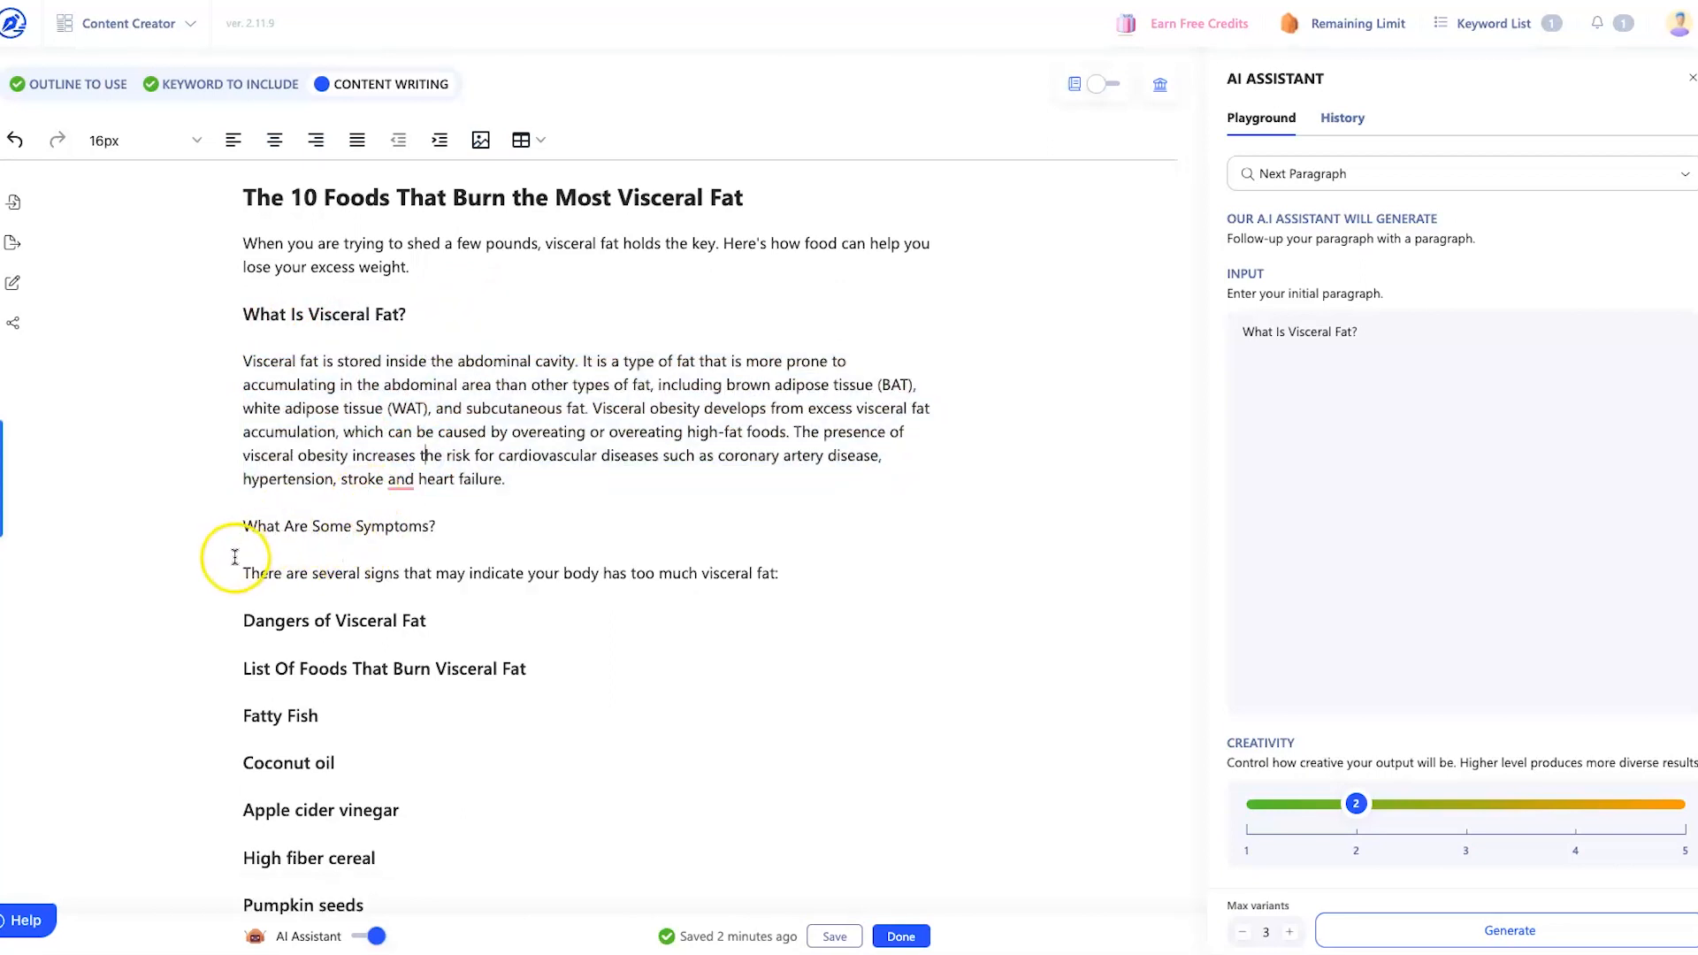
- Delete the generated line "What Are Some Symptoms?" and the sentence about signs that follows it
left_click_drag(260, 525, 789, 568)
left_click(243, 526)
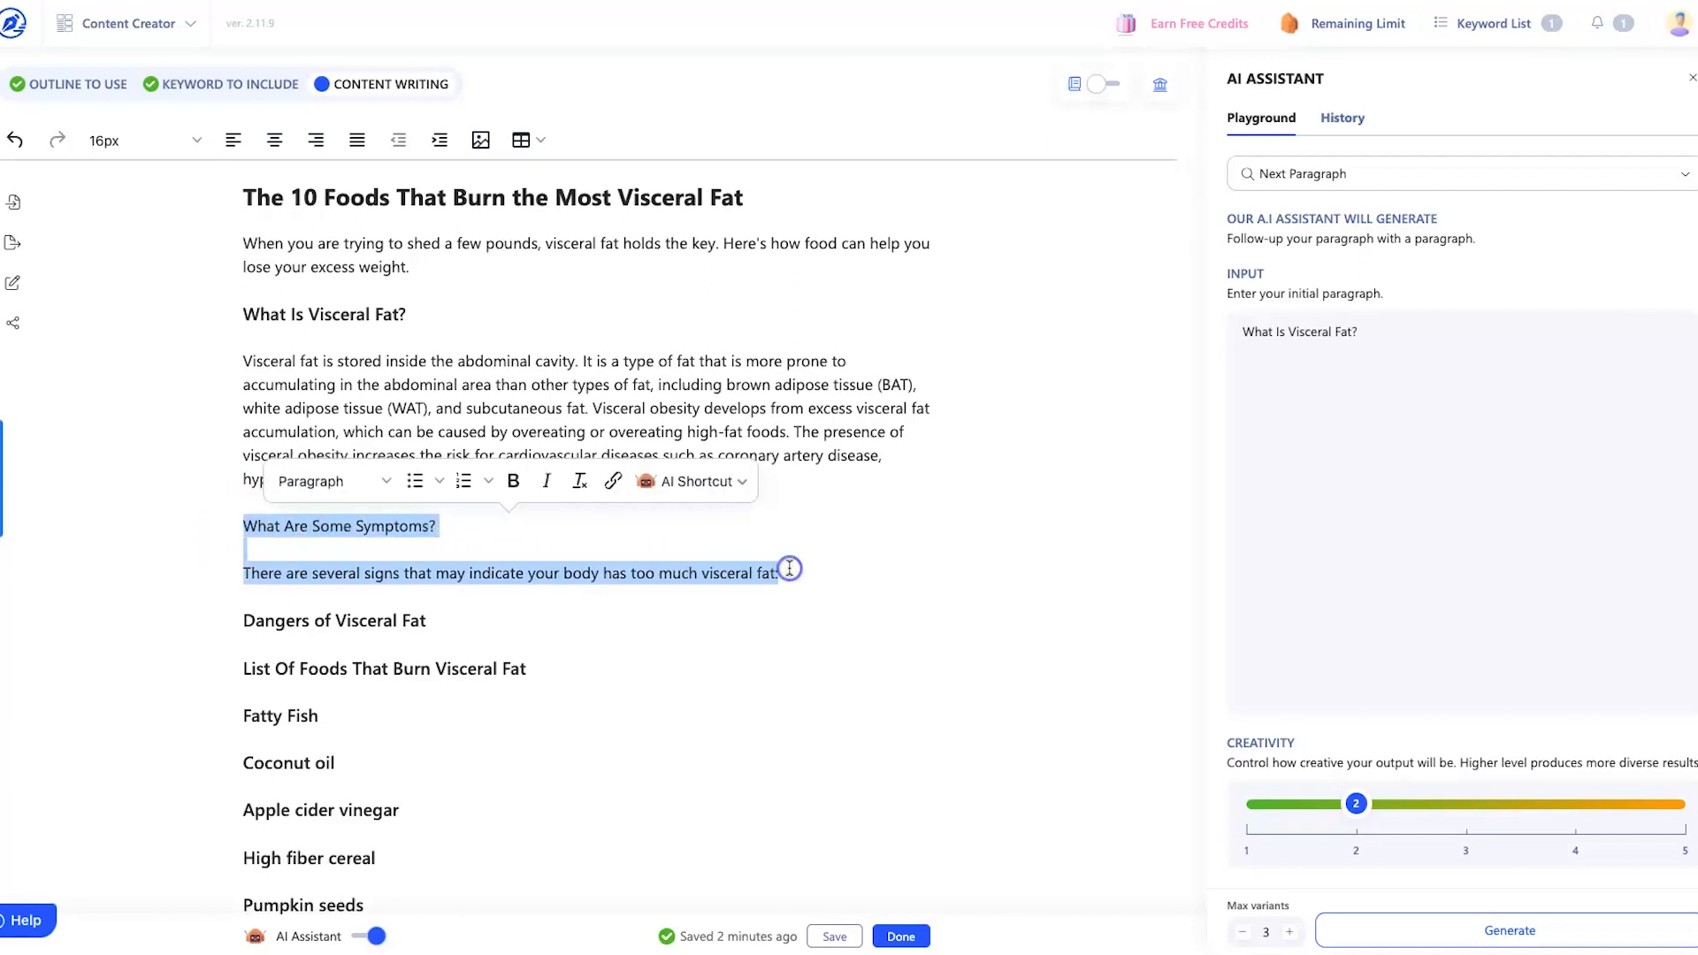
key("BackSpace")
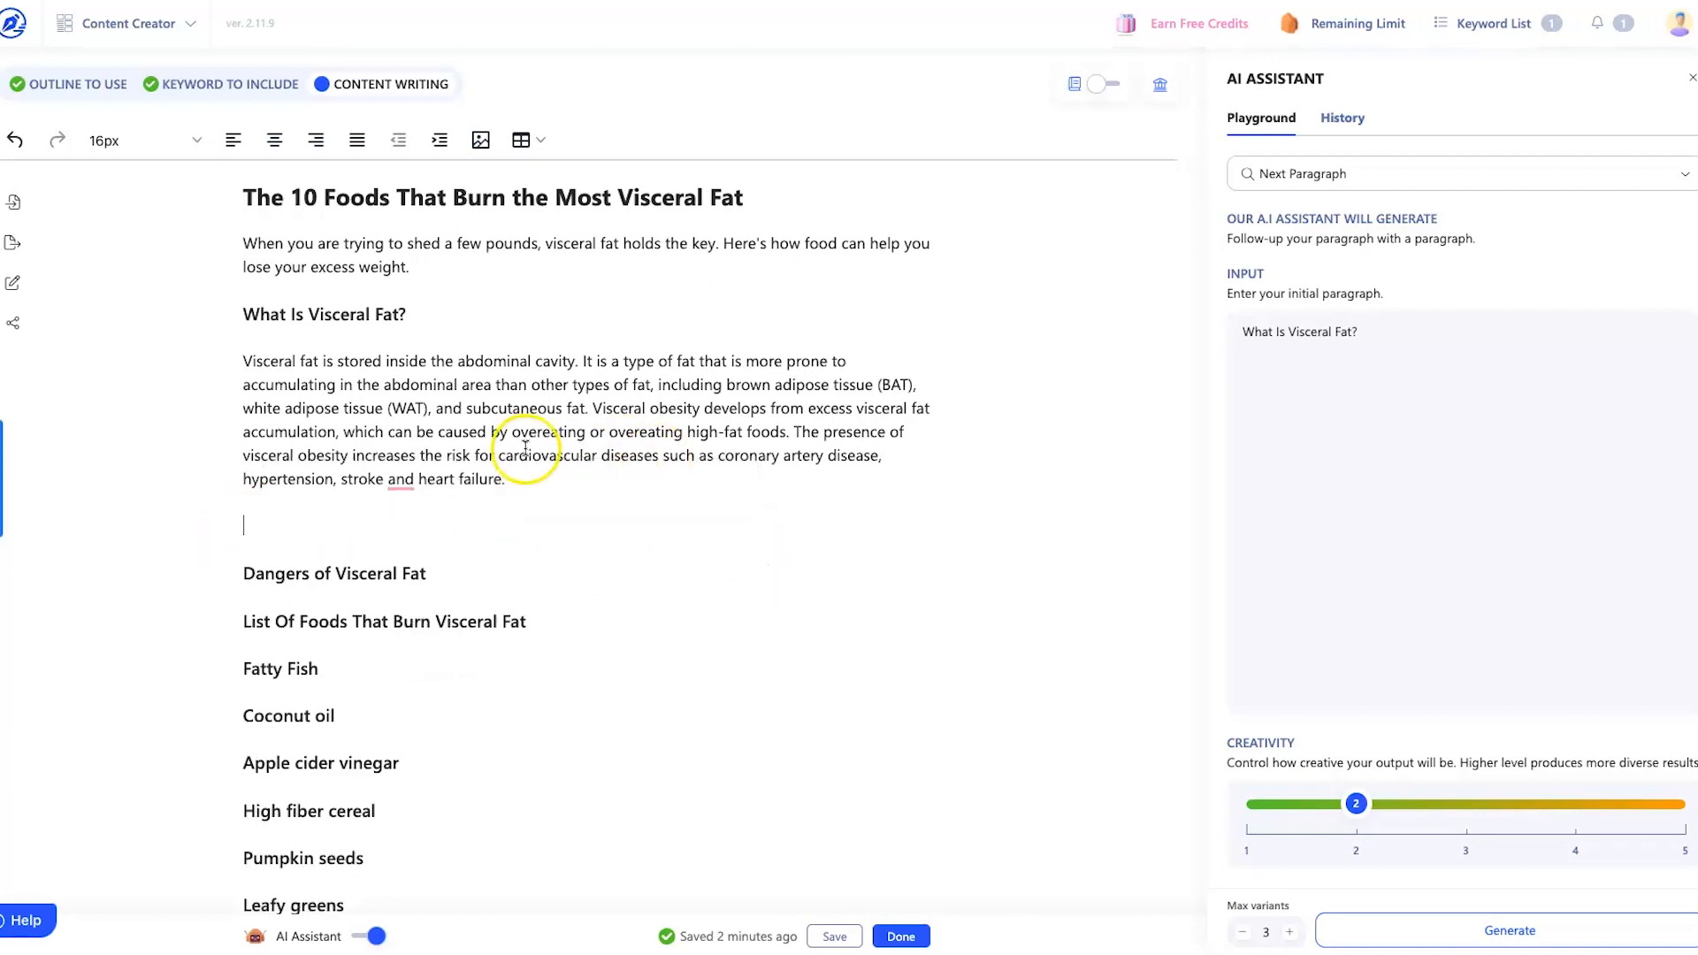
- Add the missing comma after "stroke" in the first section's paragraph and remove the blank line before "Dangers of Visceral Fat"
left_click_drag(241, 363, 548, 364)
left_click(278, 372)
left_click(544, 371)
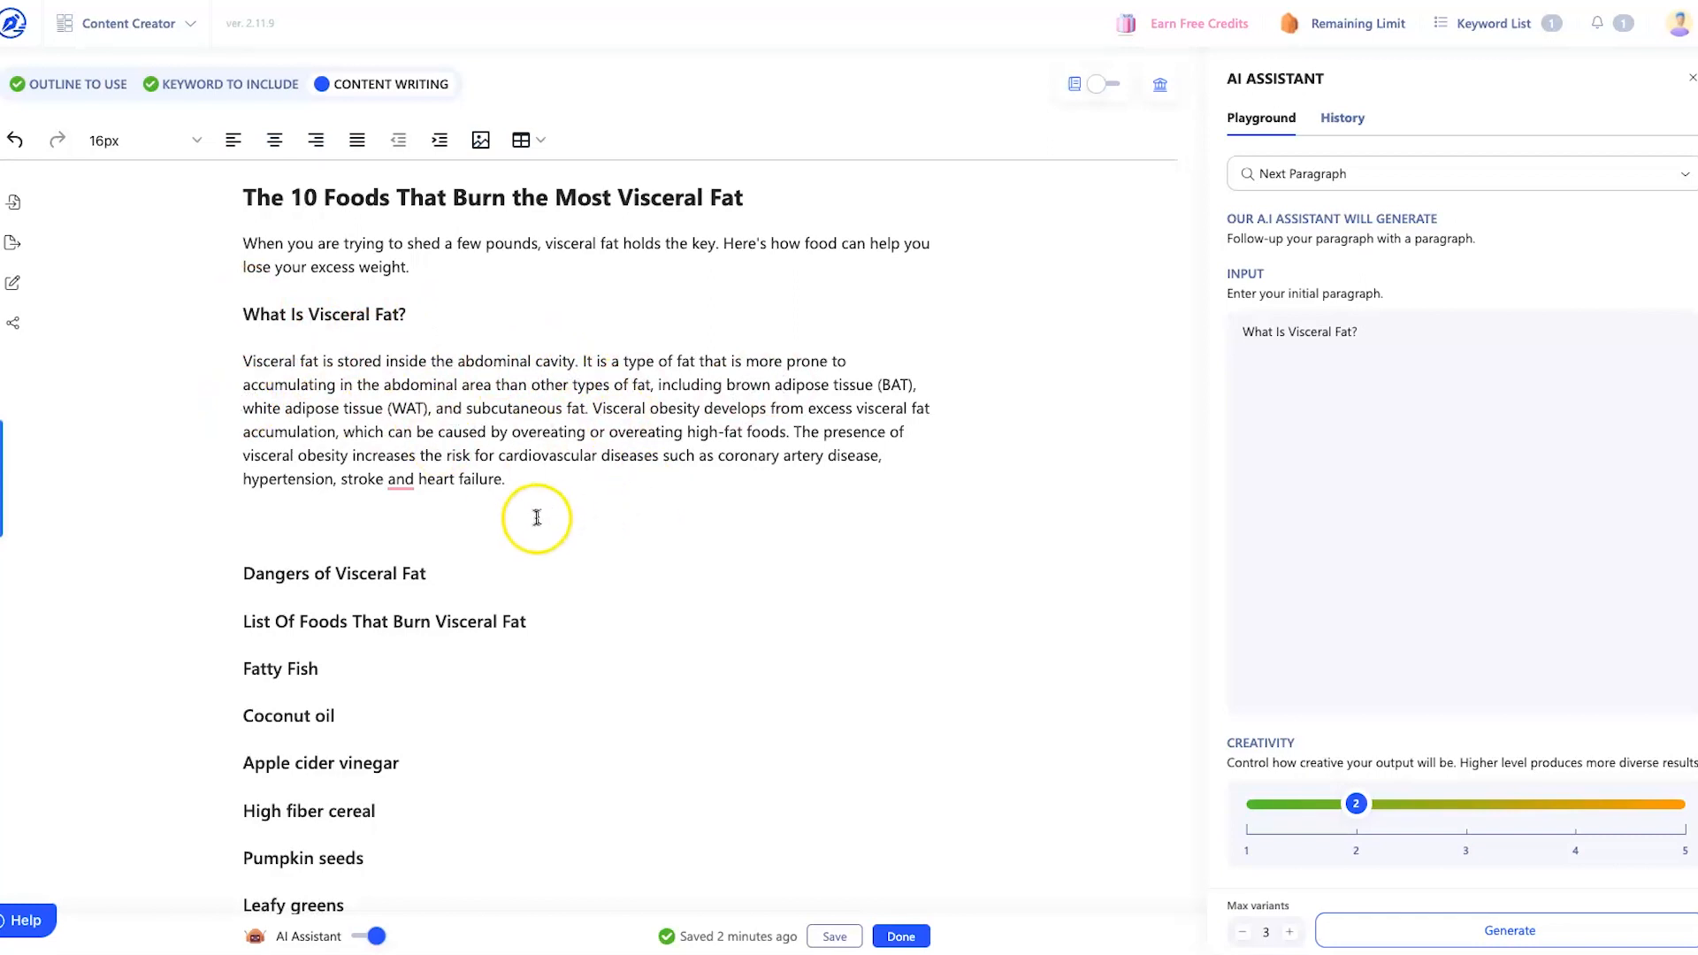
left_click(402, 481)
left_click(405, 511)
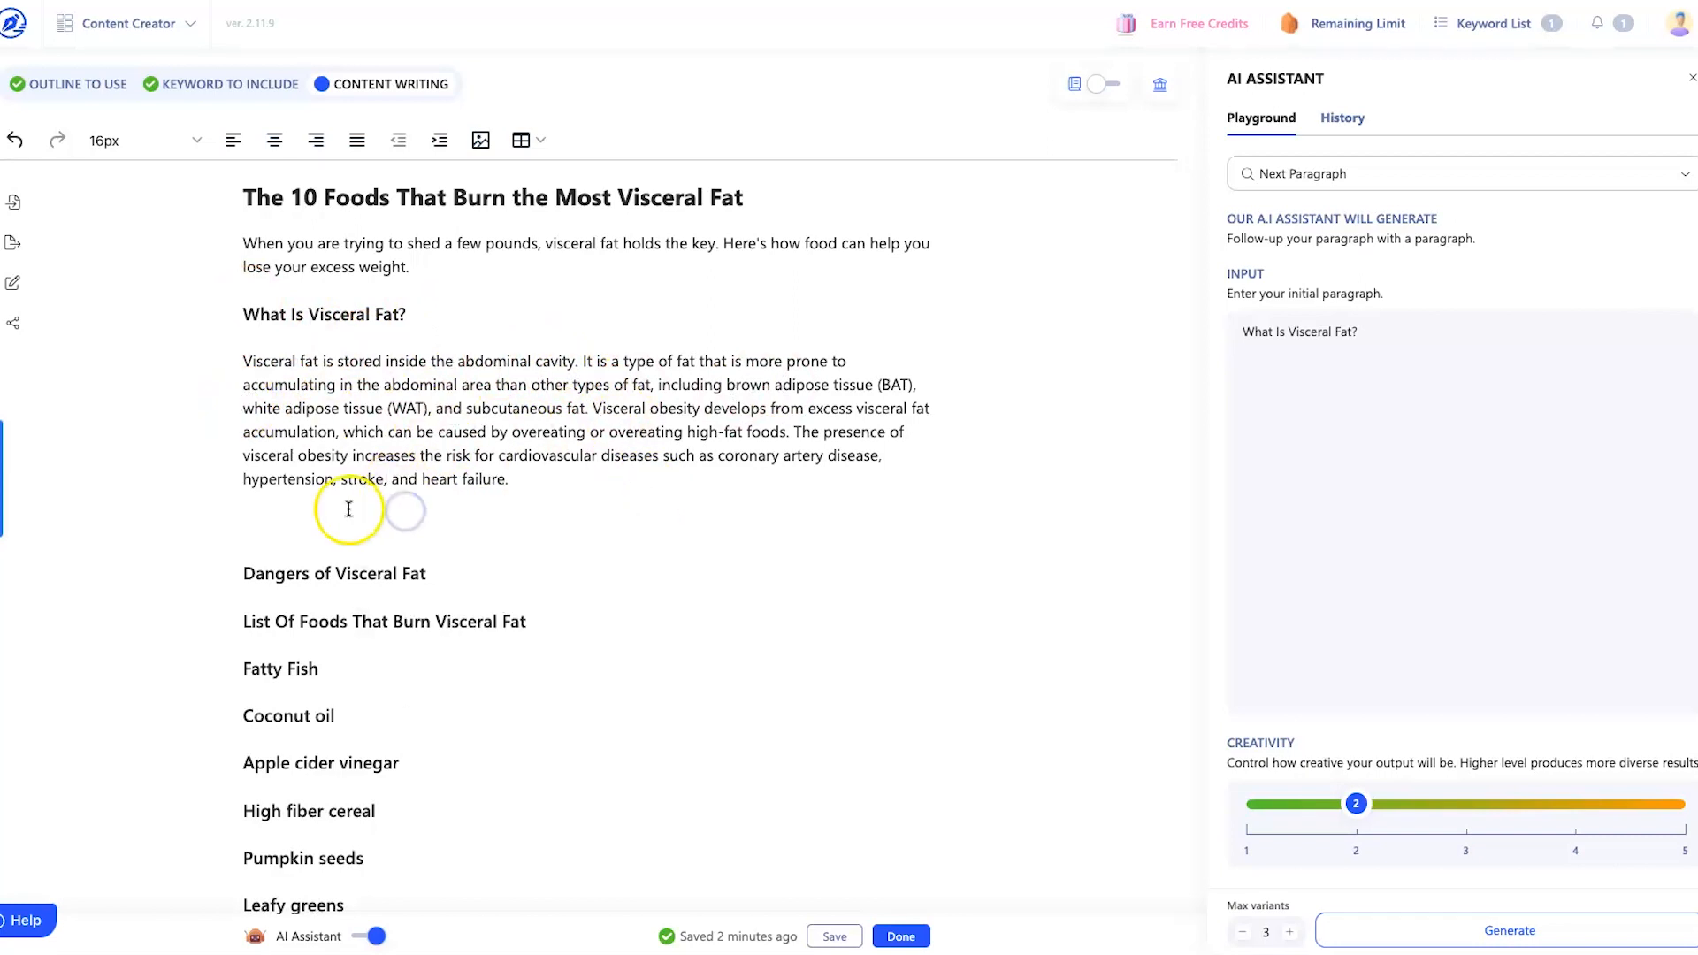
key("BackSpace")
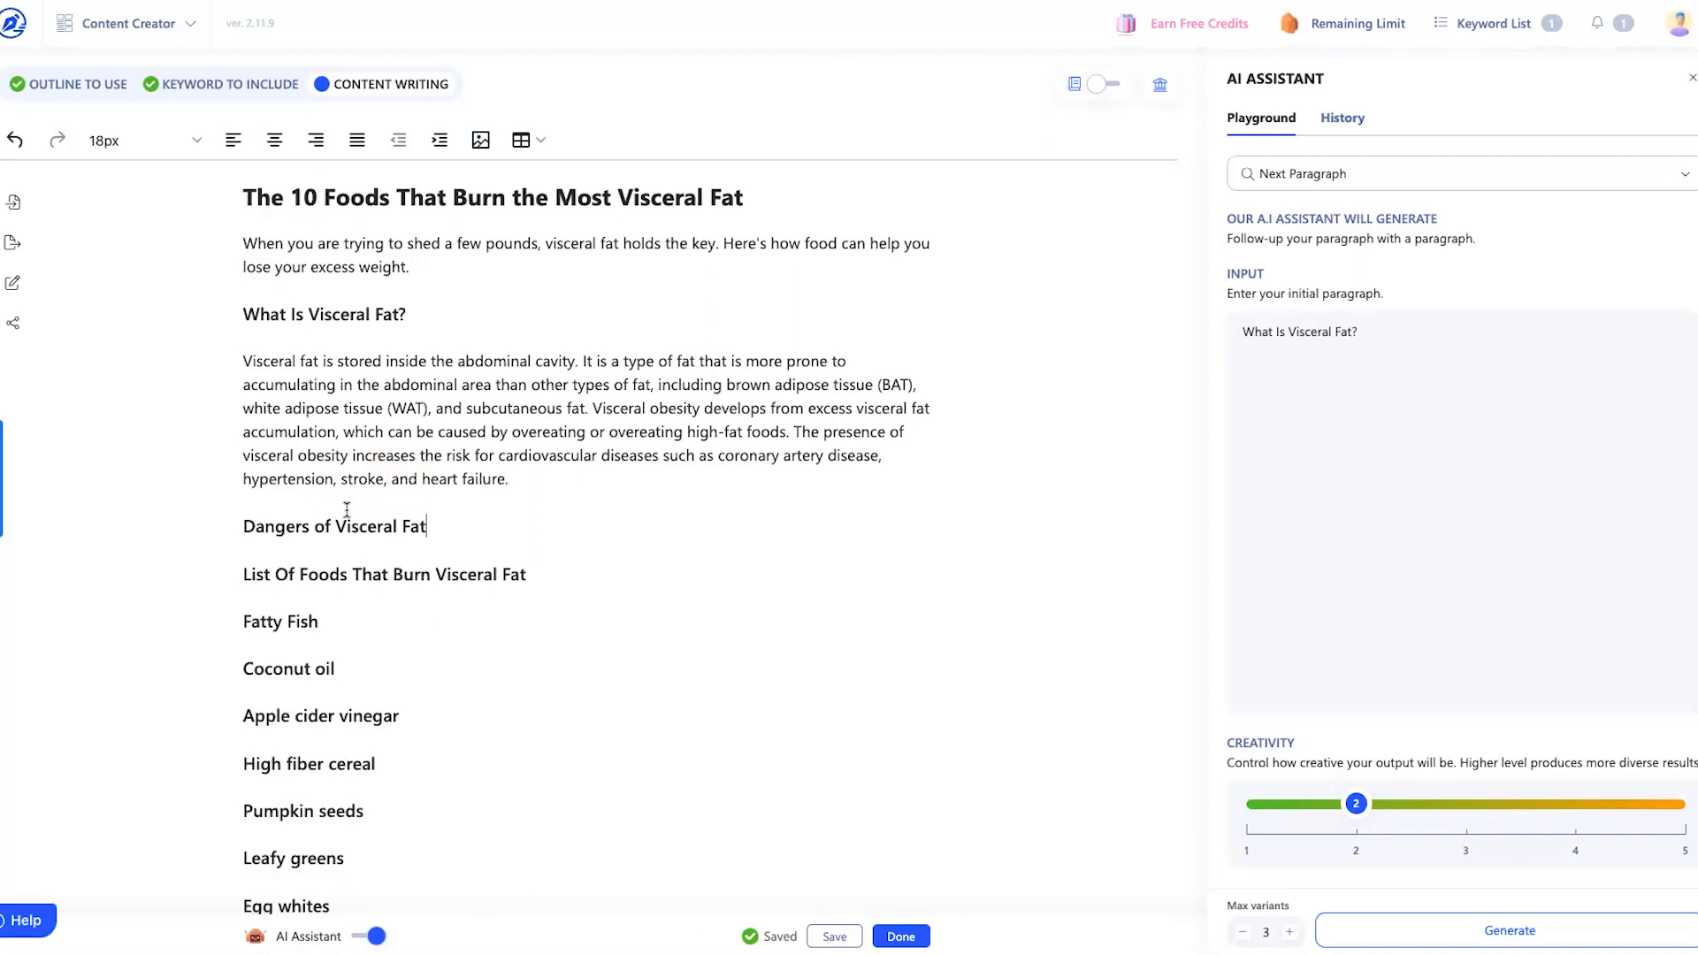
- Try generating text for the "Dangers of Visceral Fat" heading with Write for me, and delete the generated section about children
key("Return")
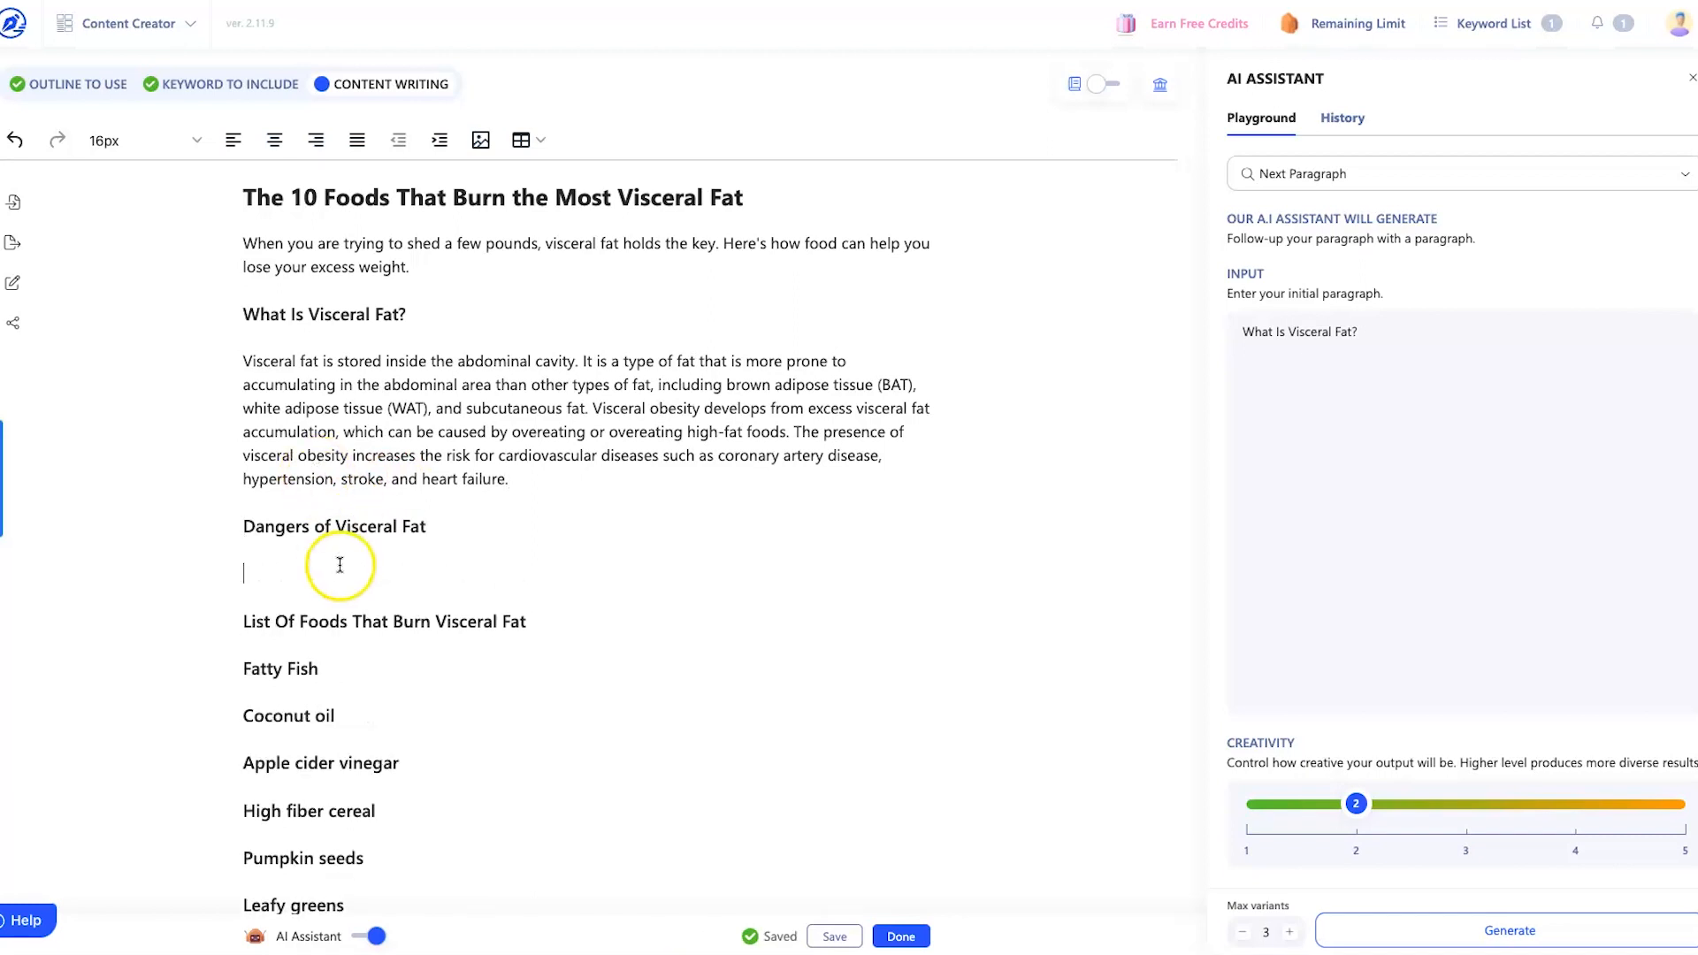
triple_click(326, 533)
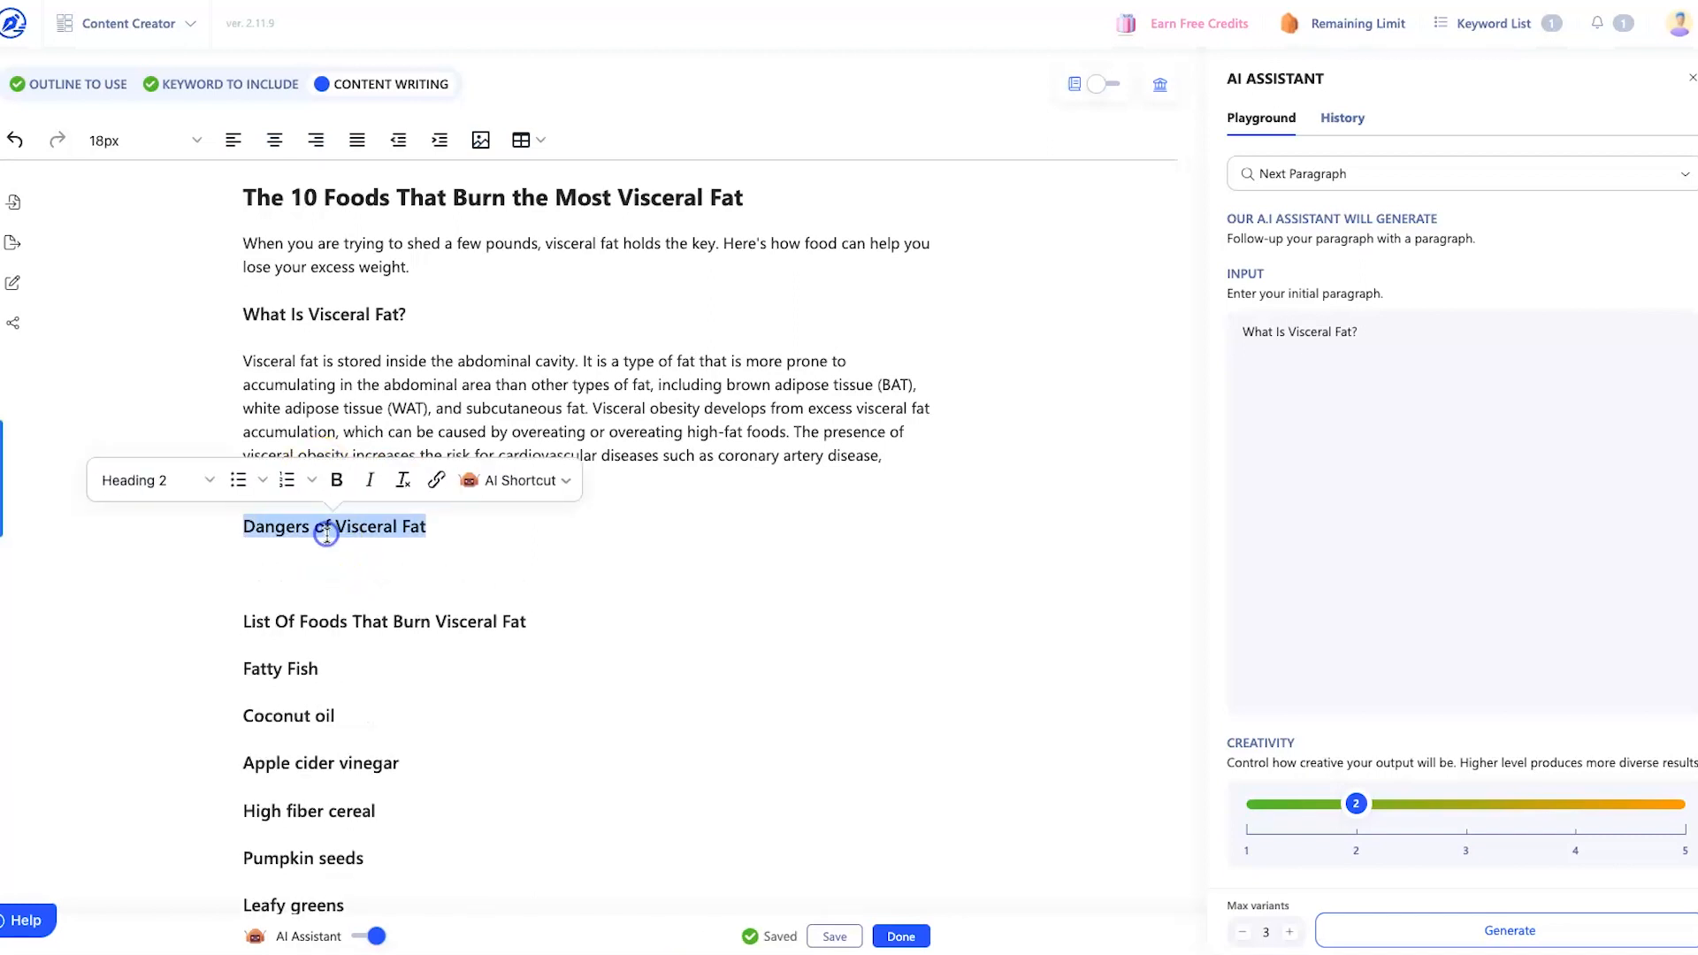
left_click(533, 485)
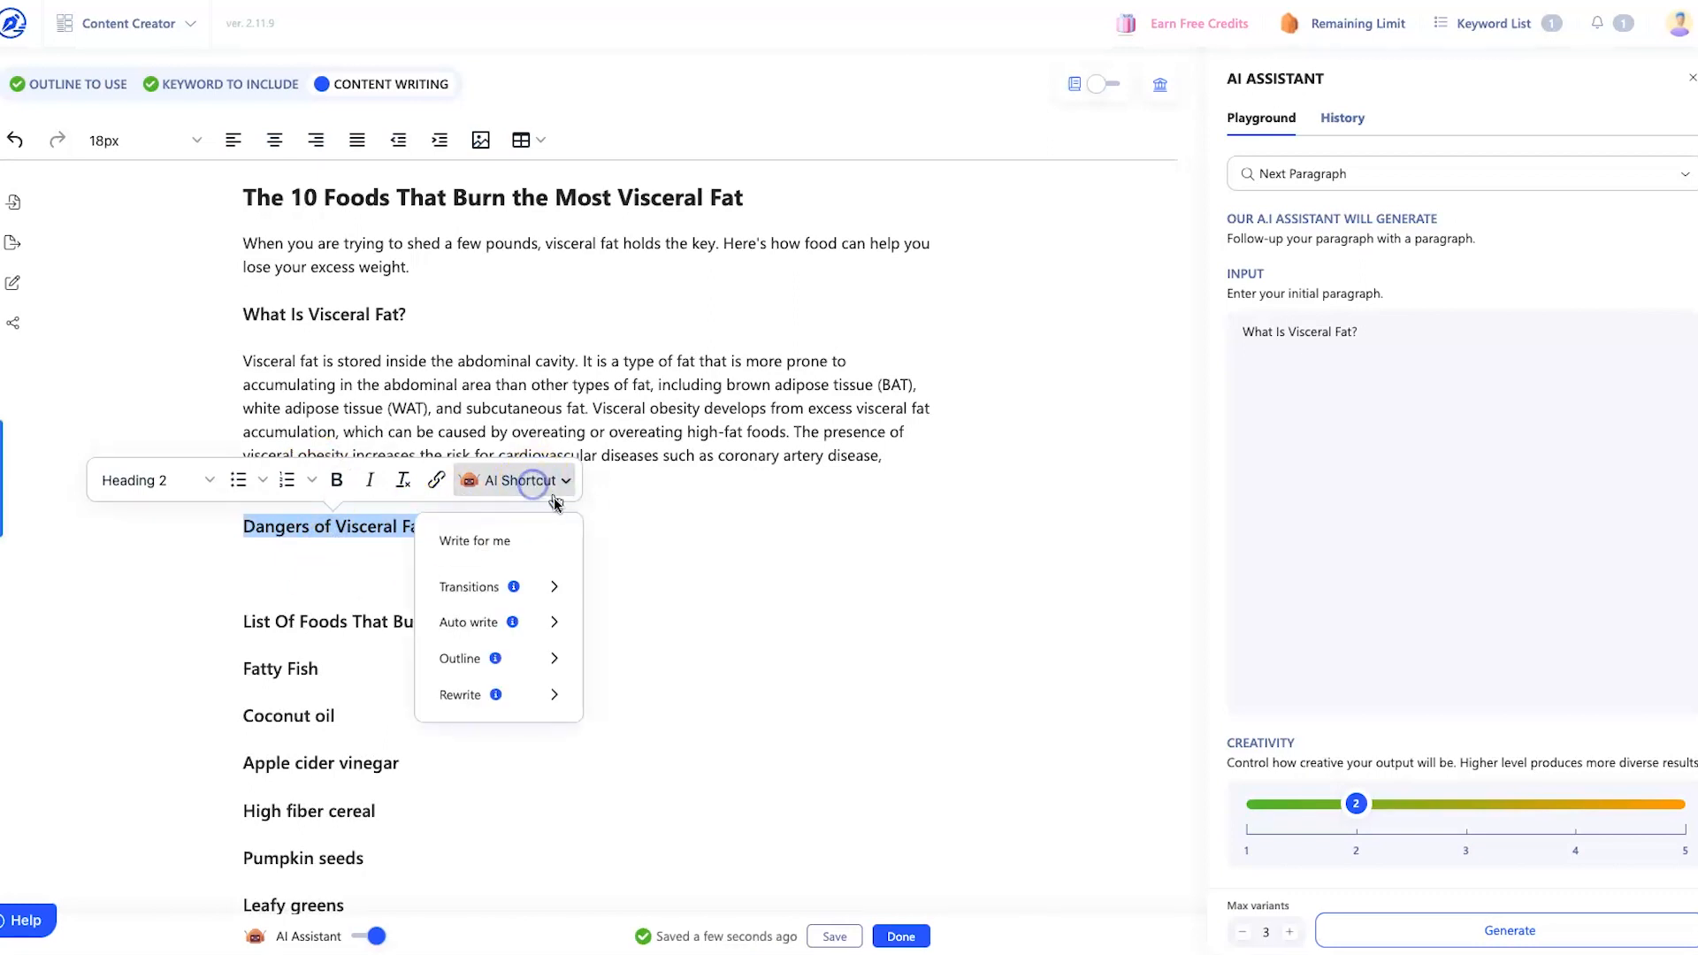
left_click(534, 537)
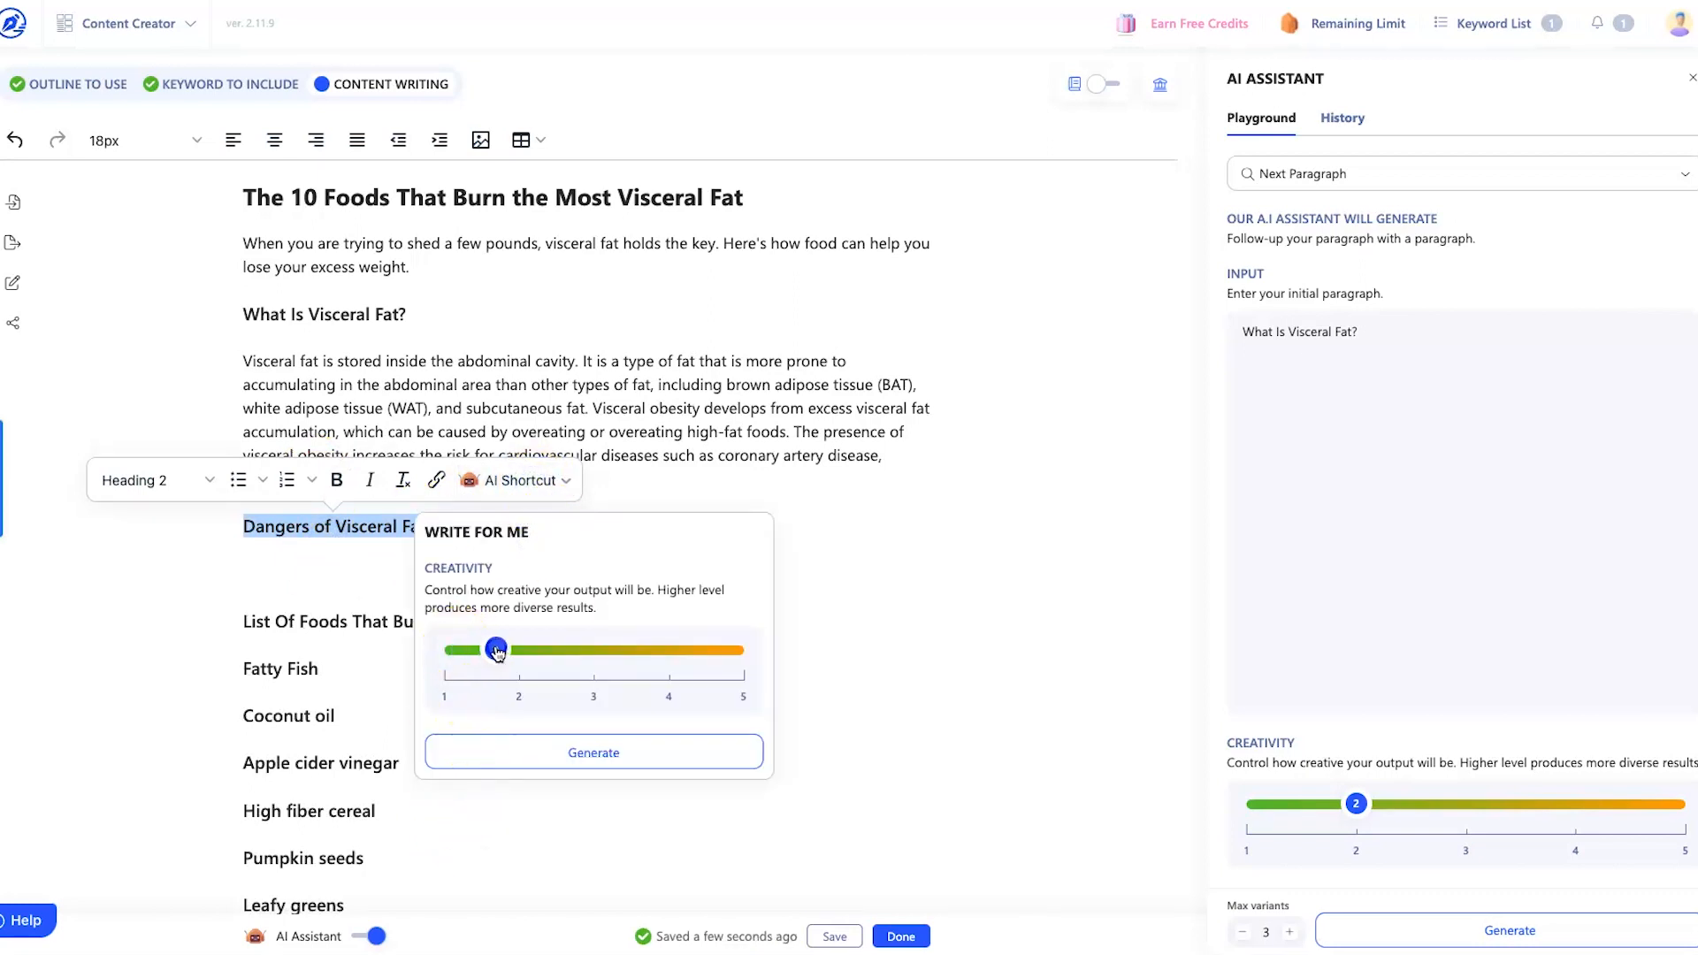
left_click(557, 753)
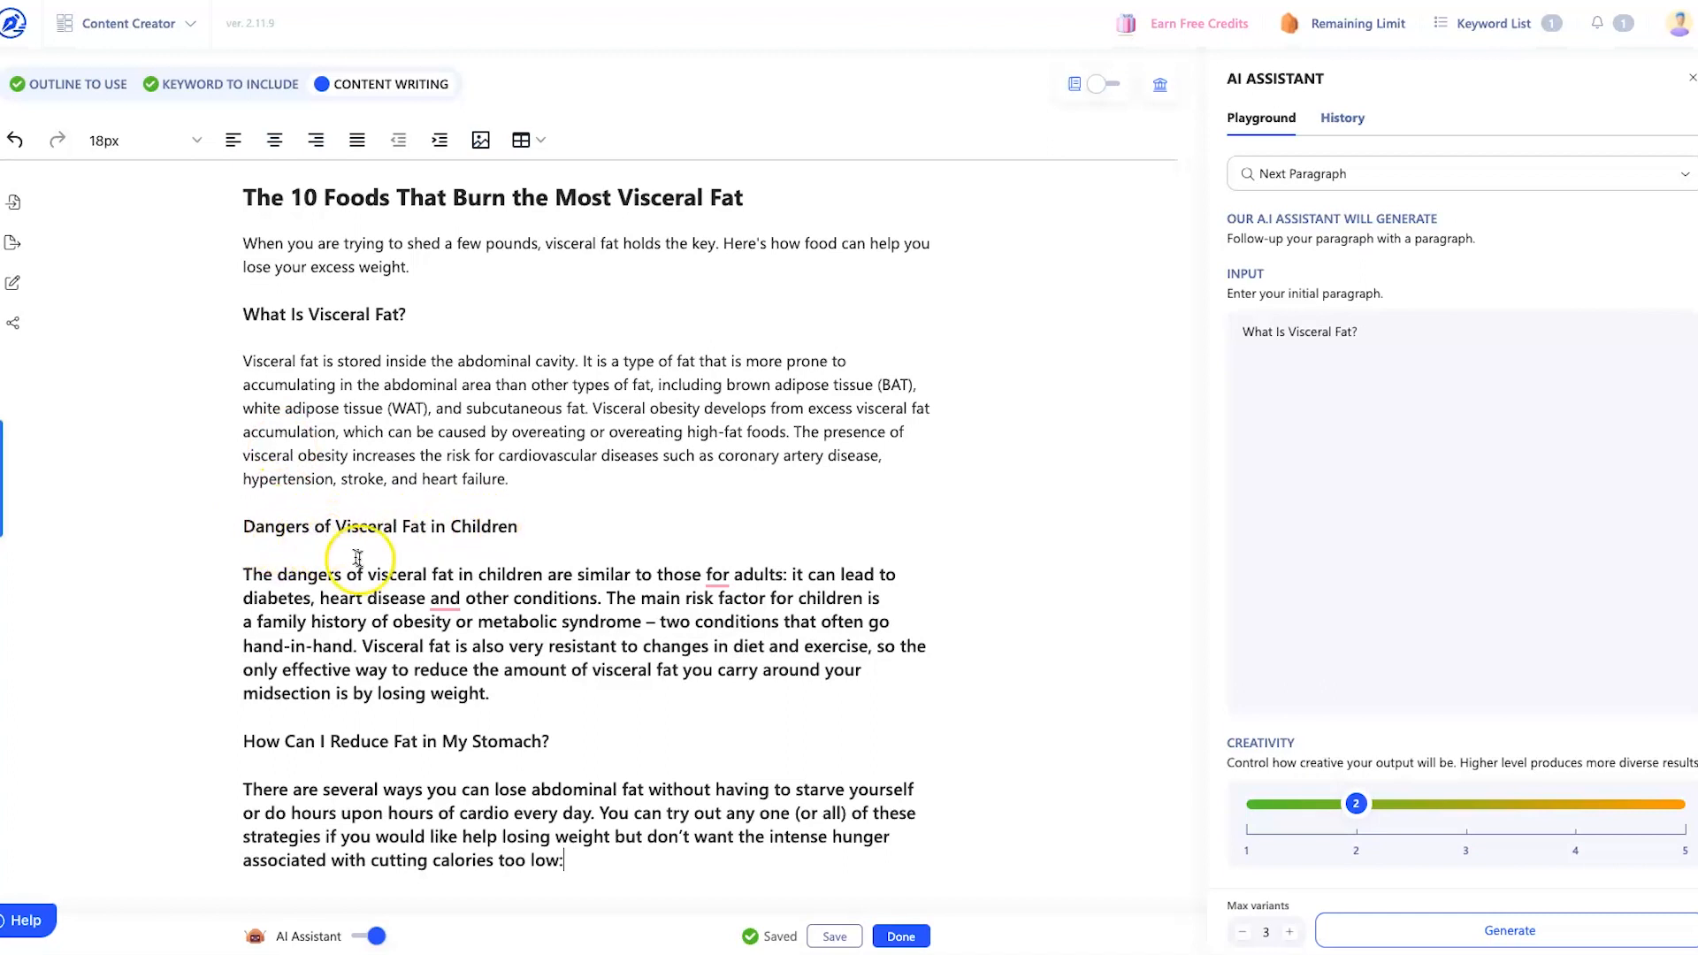
left_click_drag(395, 545, 610, 851)
key("BackSpace")
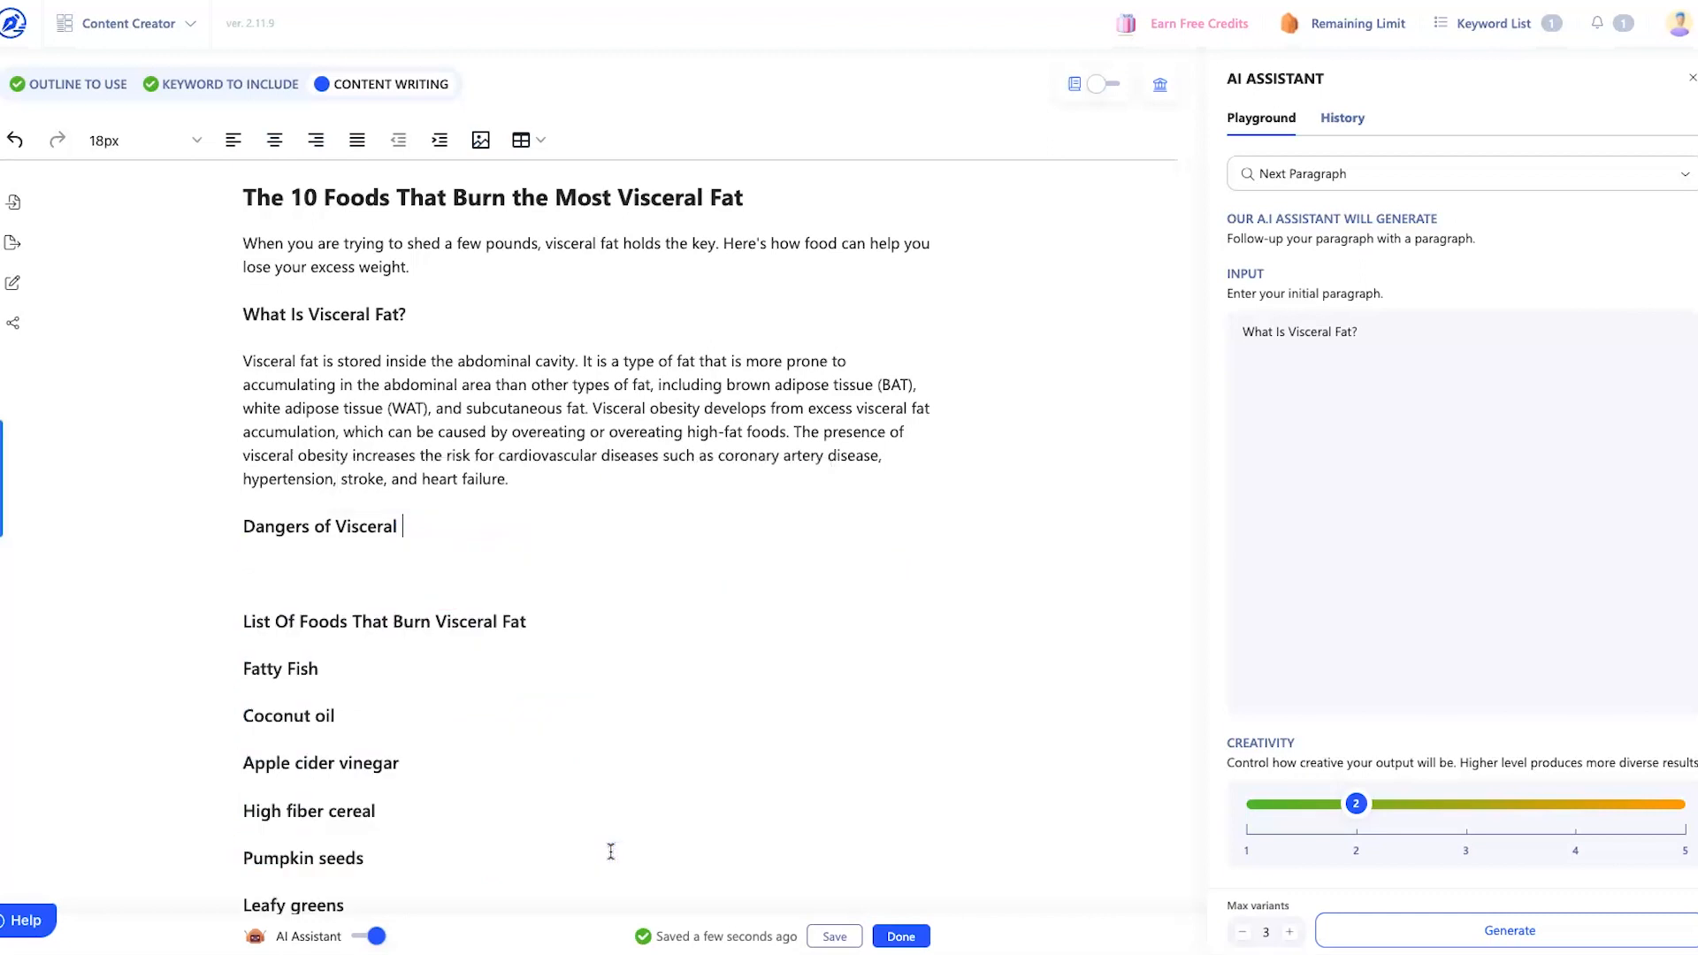
- Restore the "Dangers of Visceral Fat" heading and generate new text for it with the Write for me AI shortcut
triple_click(389, 531)
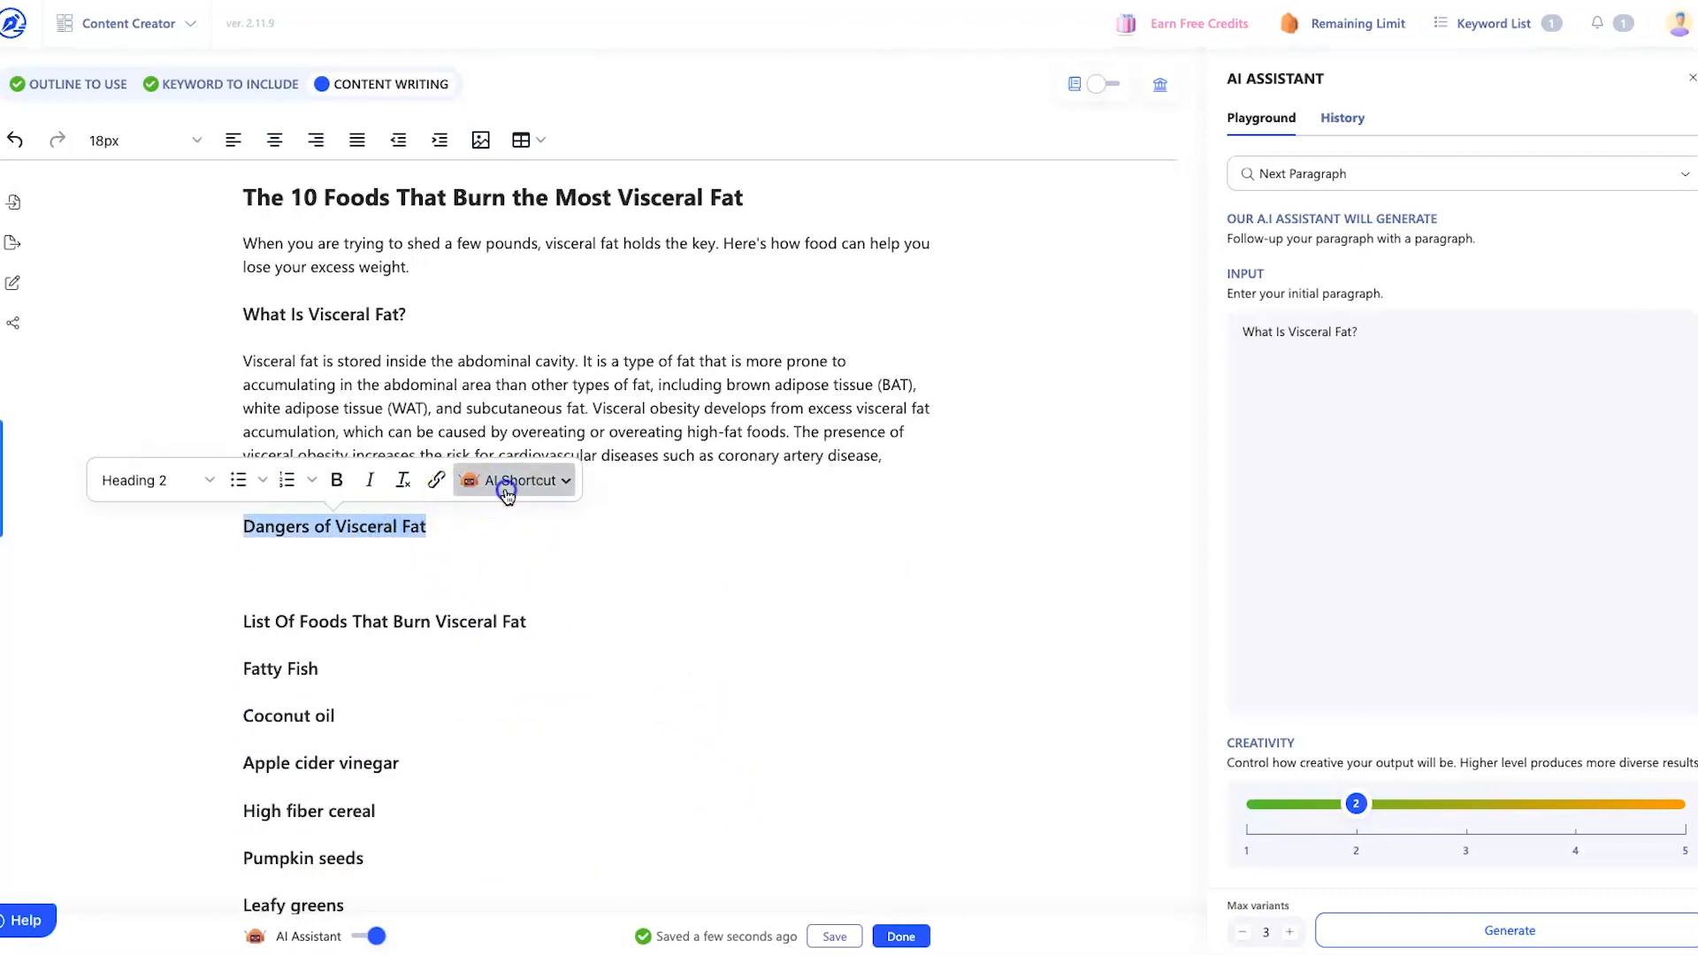
left_click(509, 480)
left_click(506, 539)
left_click(506, 655)
left_click(555, 747)
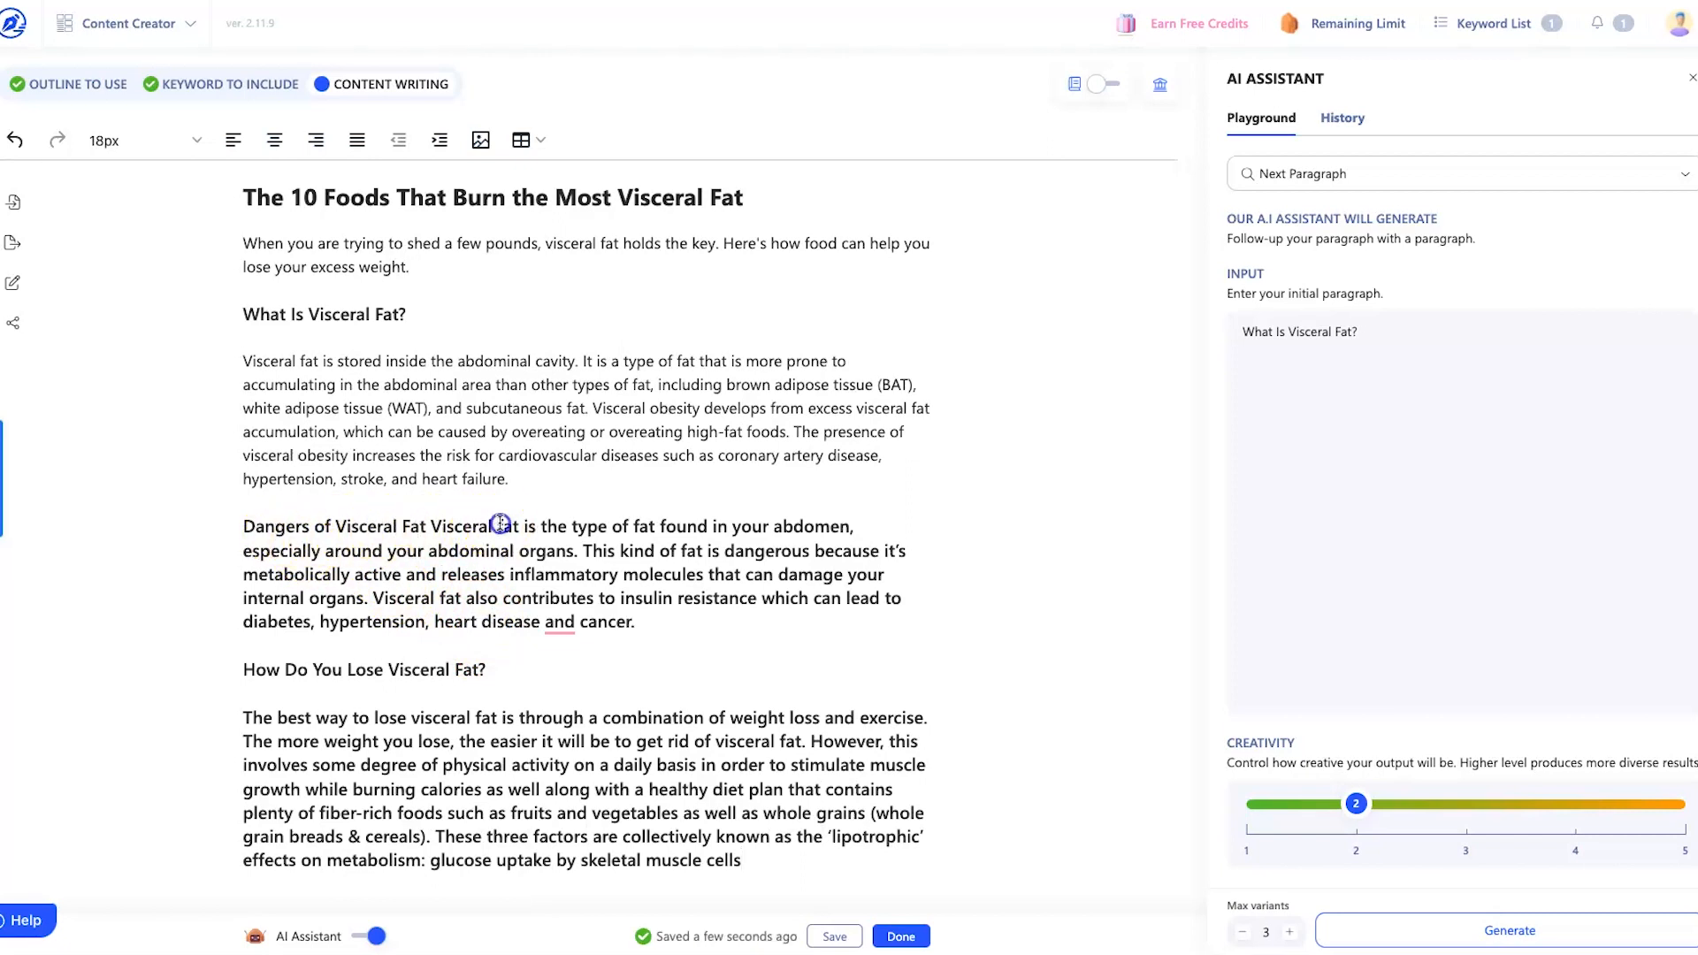
- Cut the generated opening sentence, put the text from "This kind of fat" on its own line and format it as Paragraph
mouse_move(580, 528)
left_mouse_down()
mouse_move(617, 550)
mouse_move(580, 548)
left_mouse_up()
key("BackSpace")
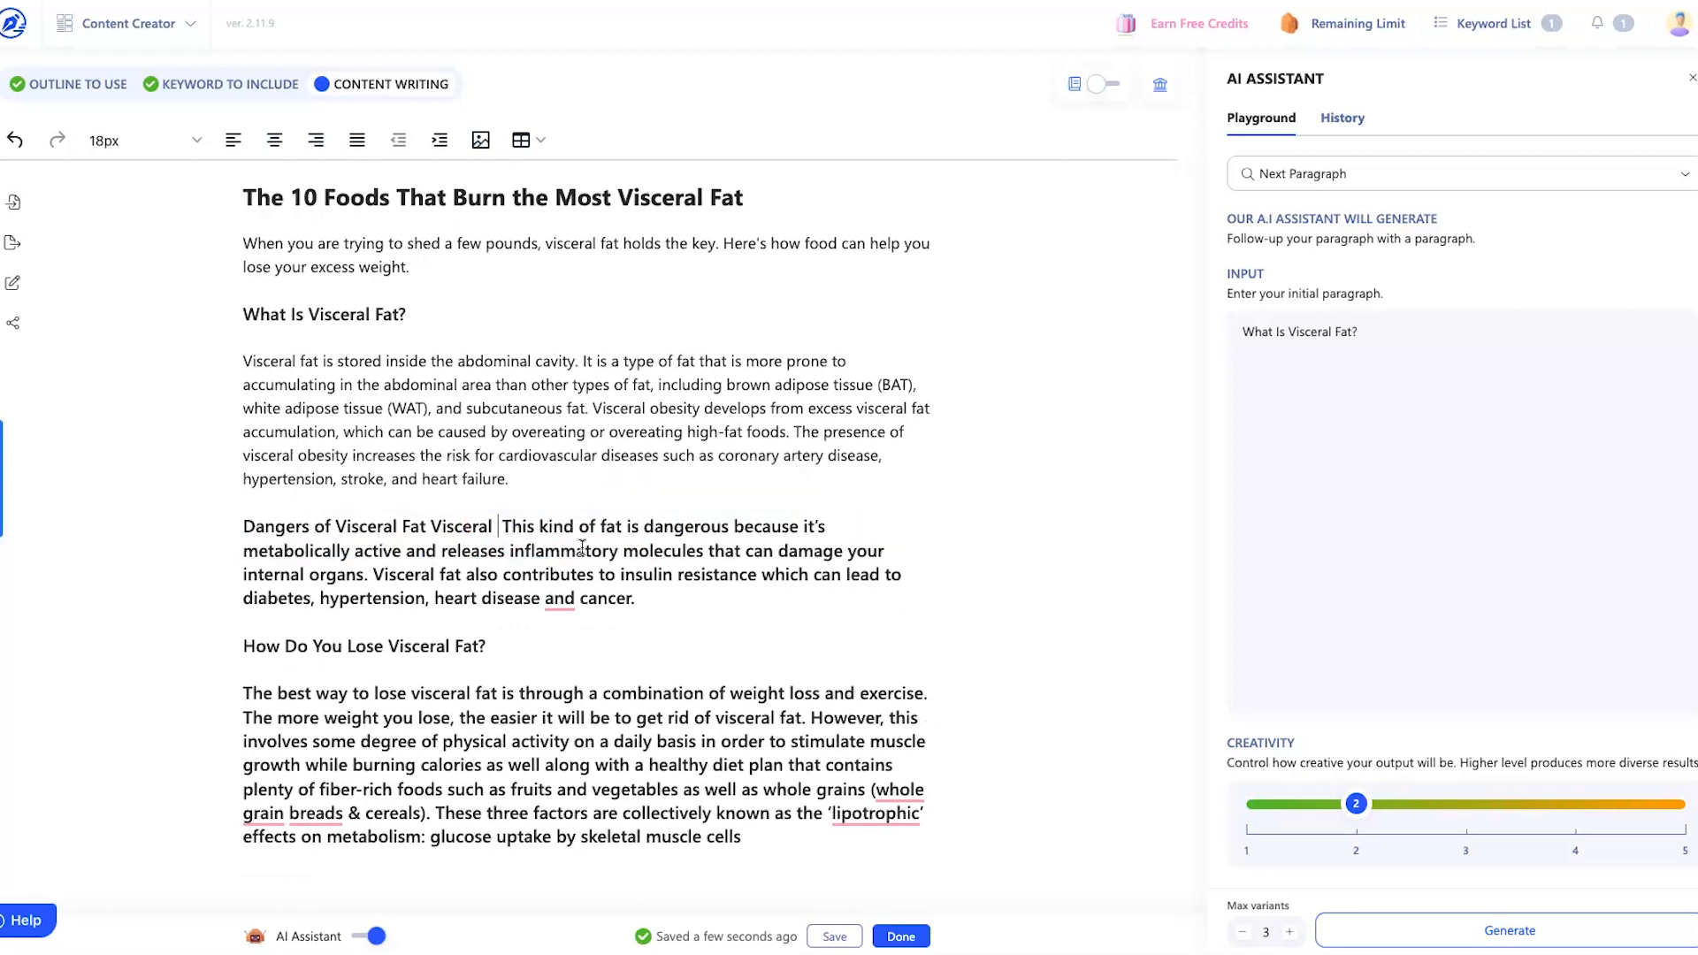
key("Return")
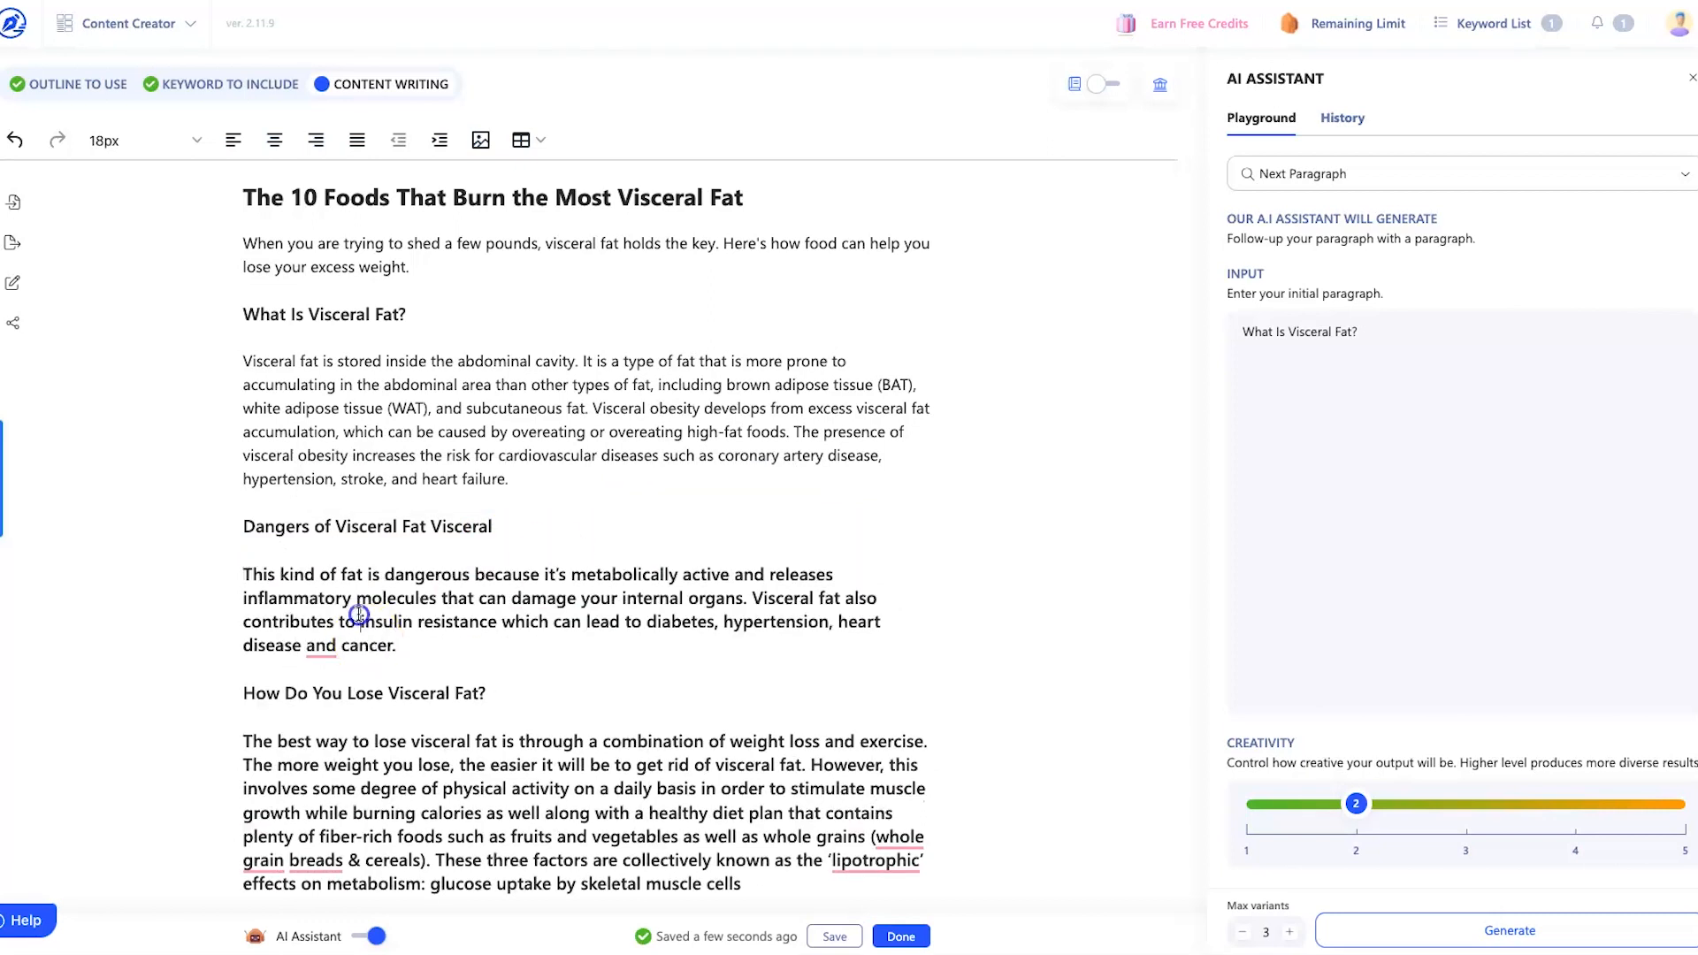
triple_click(359, 614)
left_click(381, 527)
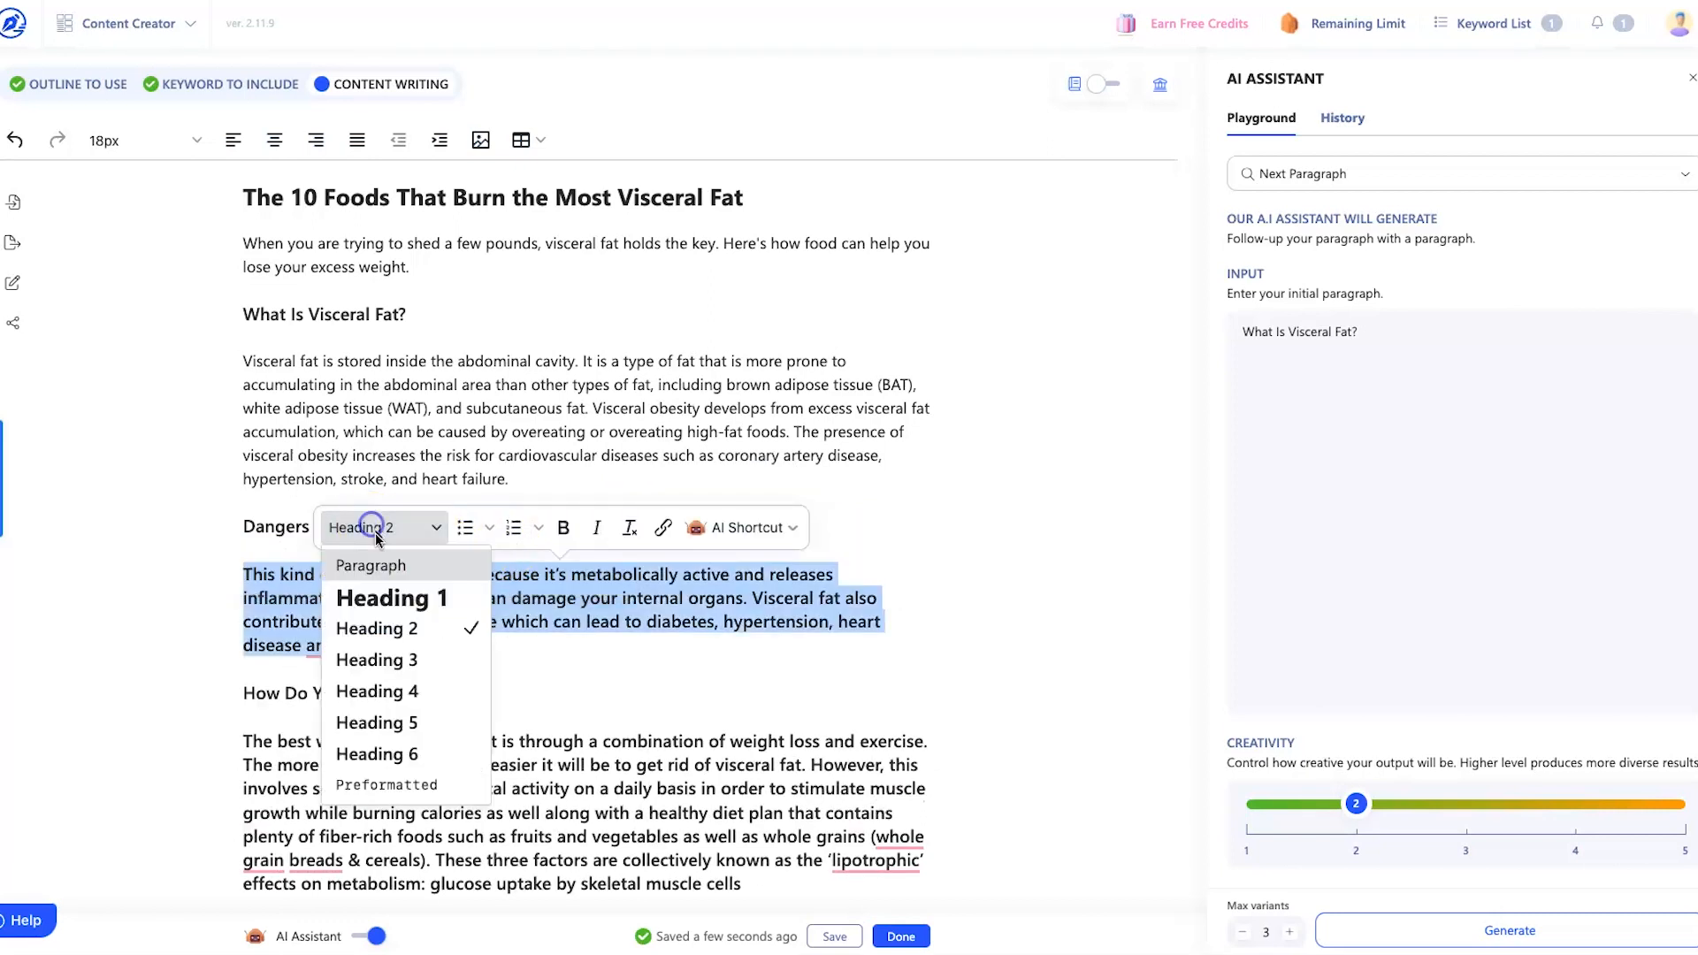
left_click(370, 576)
- Delete the generated "How Do You Lose Visceral Fat?" section and the leftover word "Visceral" at the end of the Dangers heading
left_click(232, 619)
left_click_drag(244, 668, 781, 801)
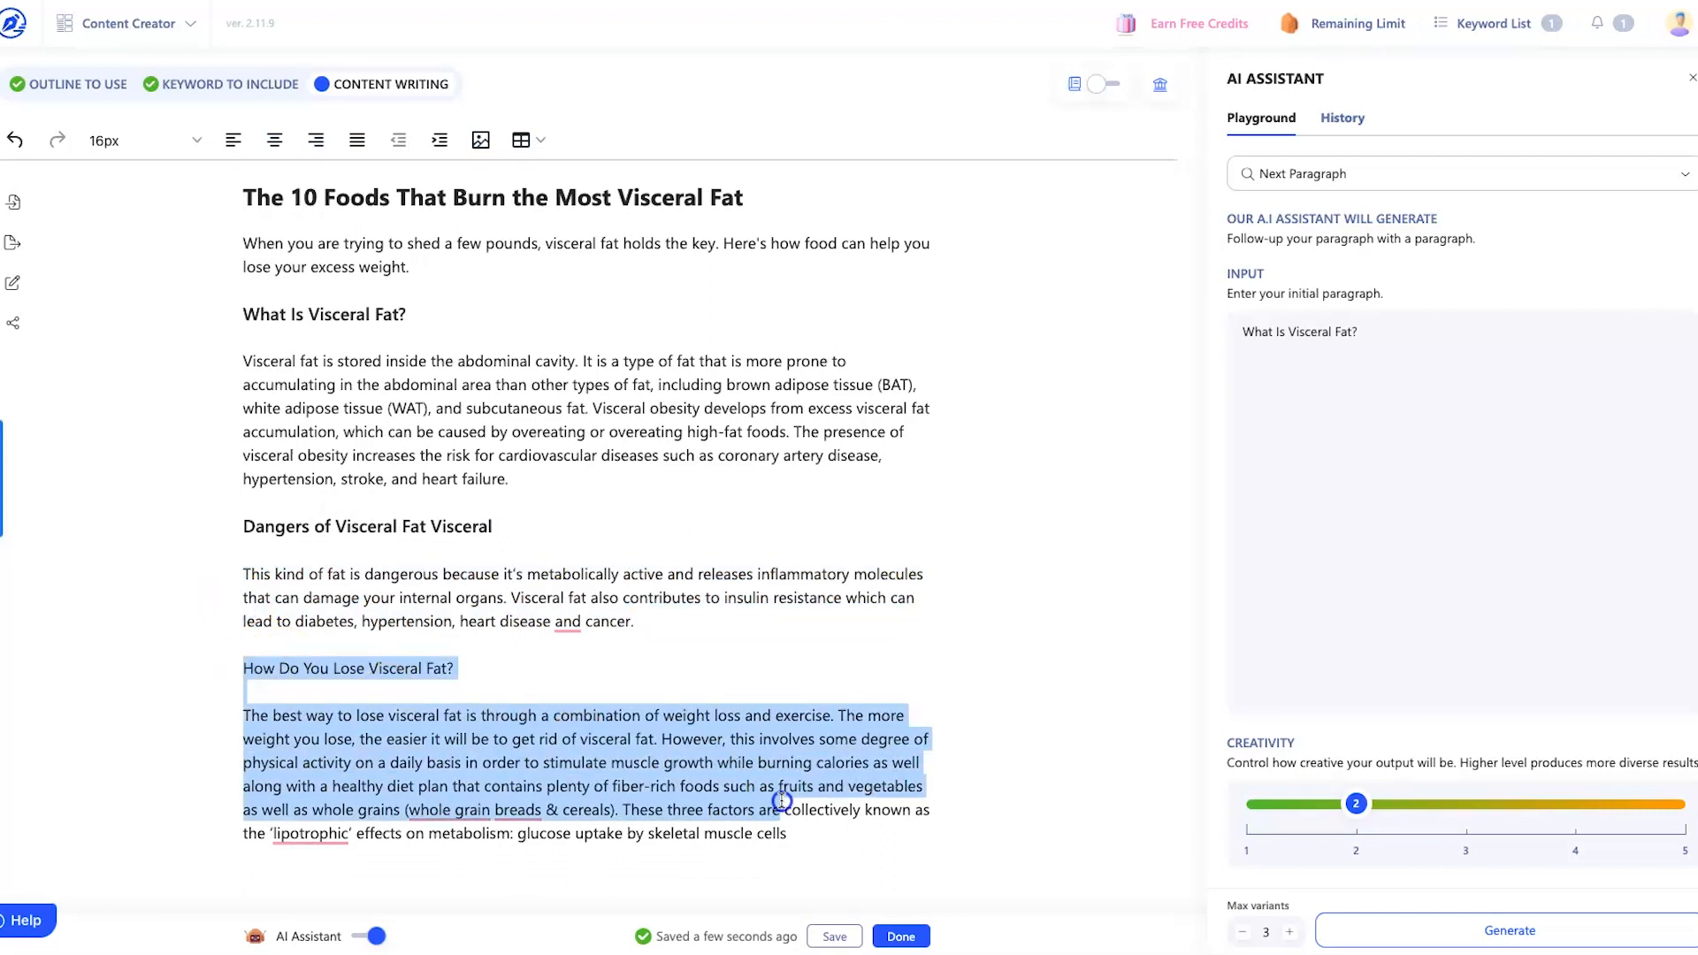
key("BackSpace")
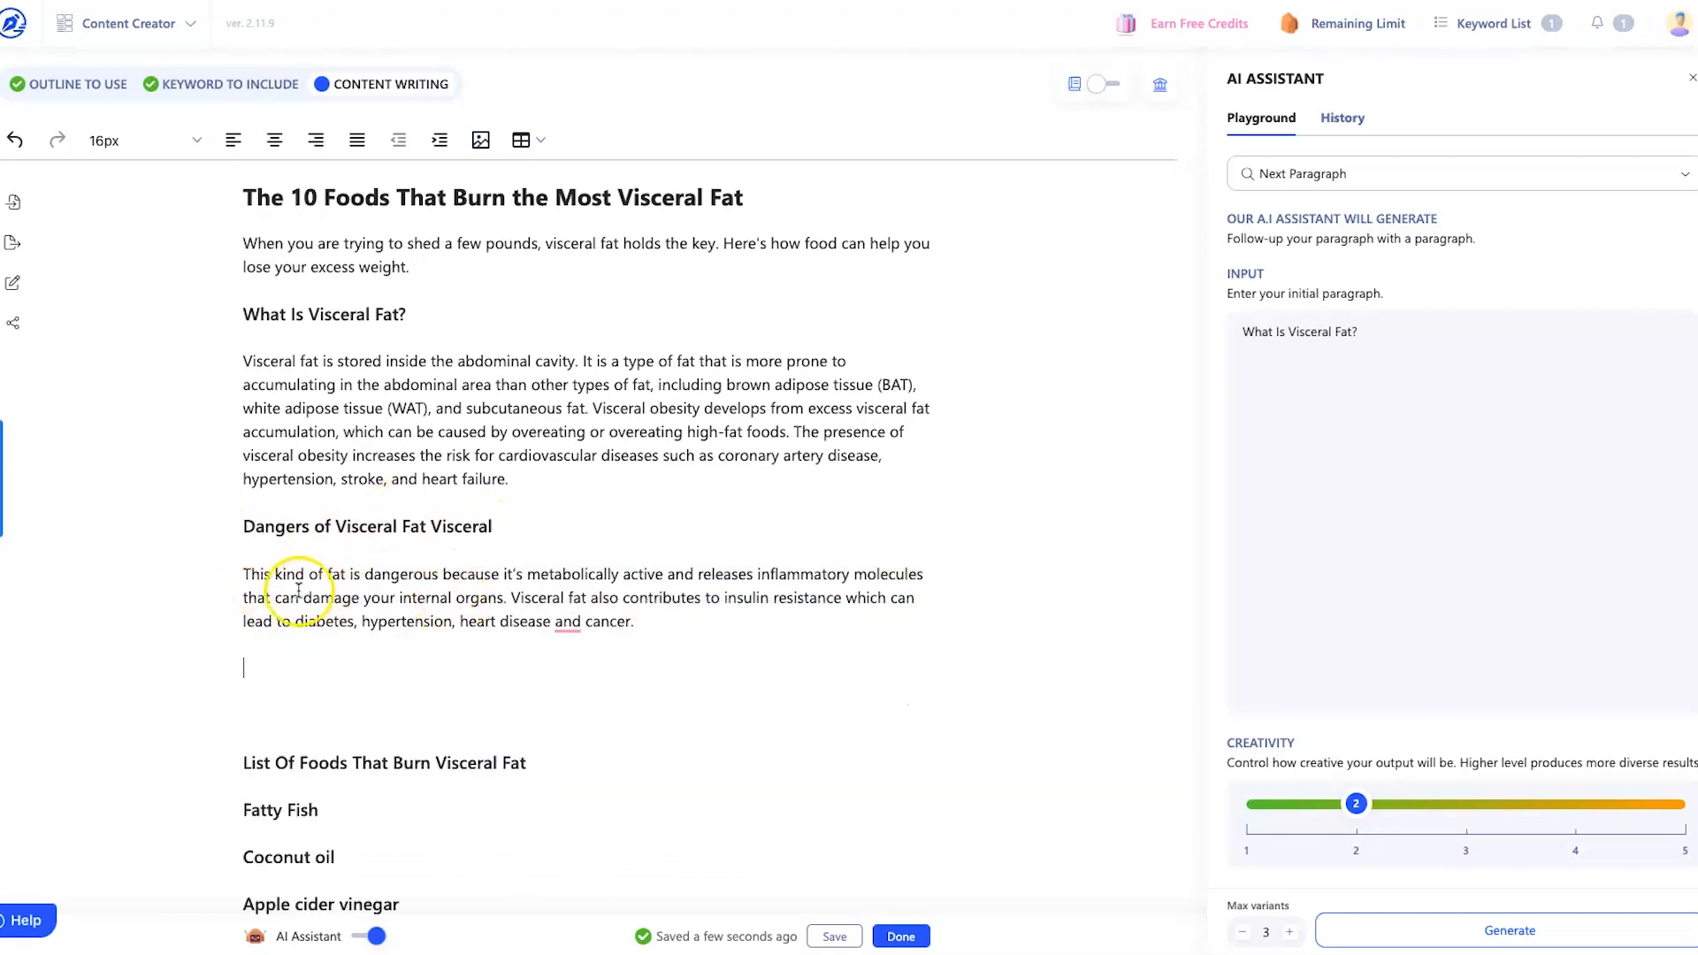
double_click(455, 526)
key("BackSpace")
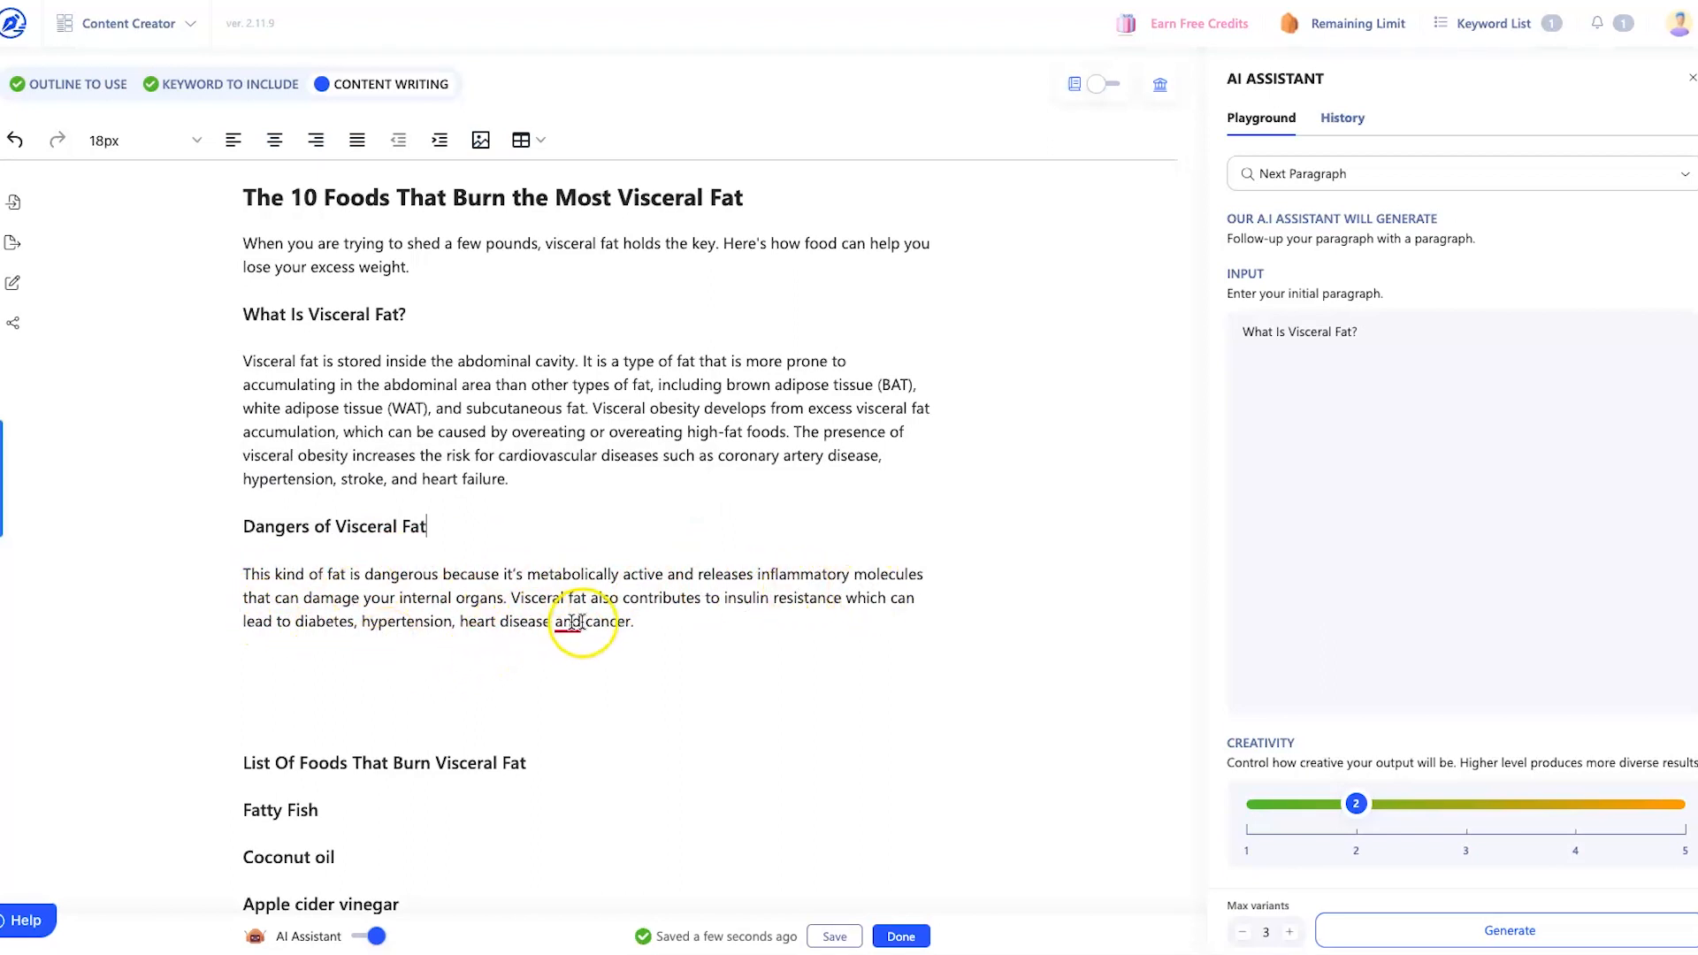
- Add the missing comma after "heart disease" and remove the blank lines before "List Of Foods That Burn Visceral Fat"
mouse_move(573, 622)
left_click(599, 651)
left_click(490, 688)
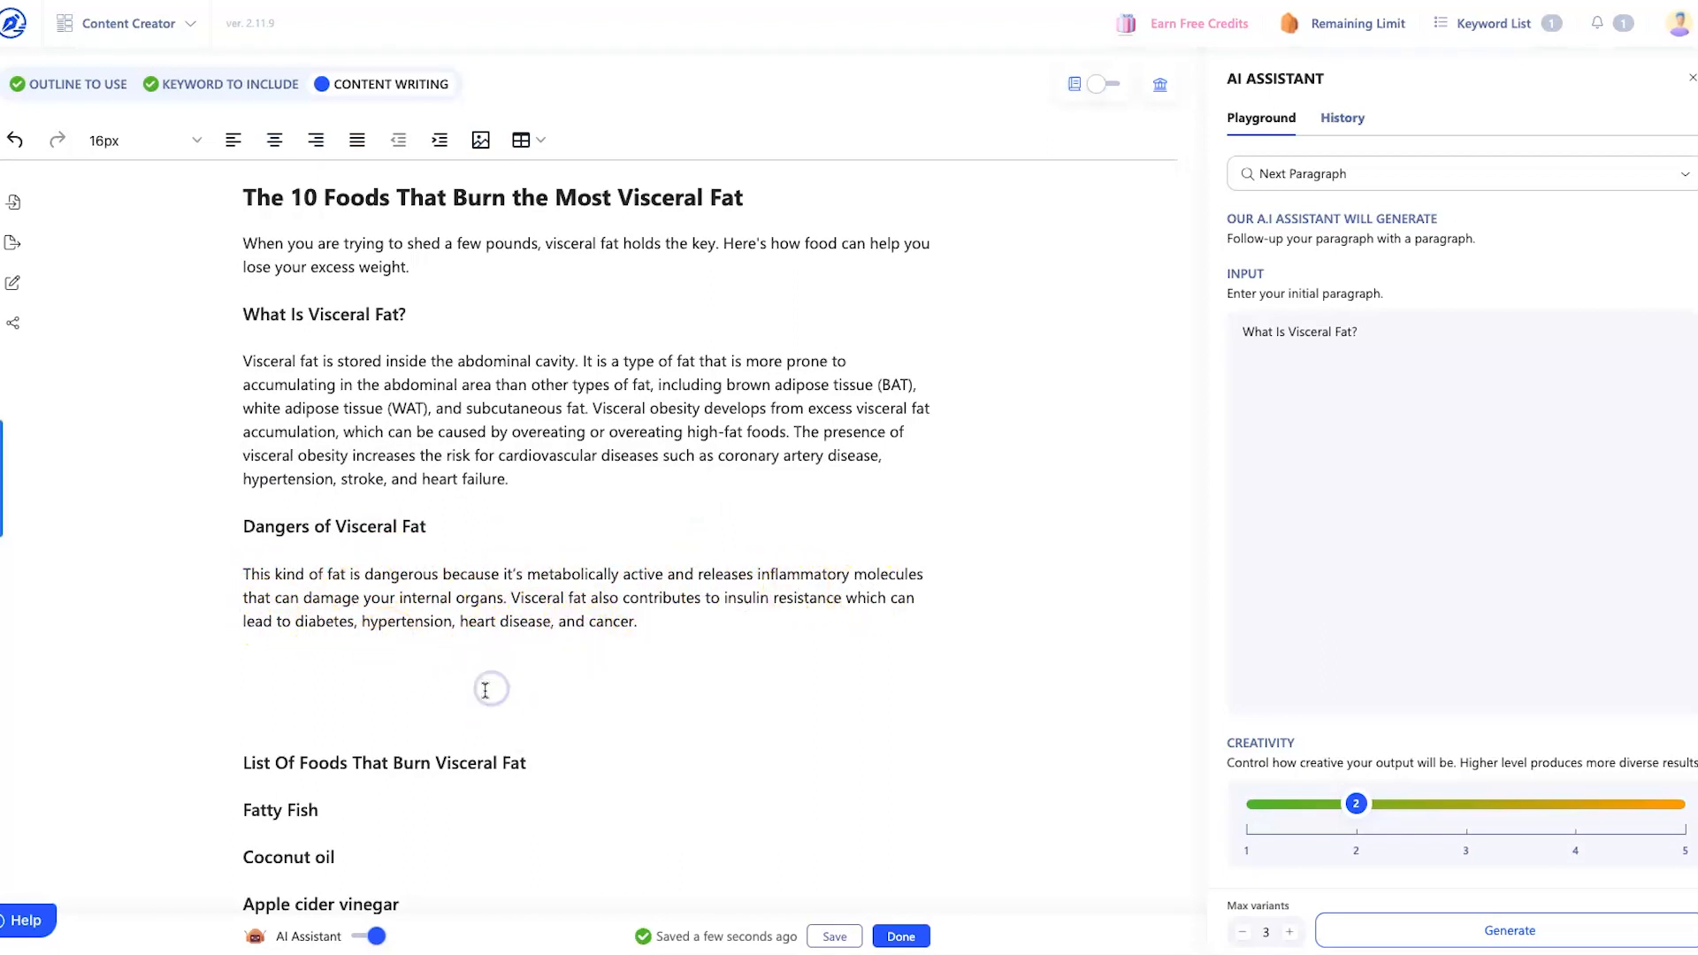
key("BackSpace")
key("BackSpace")
key("BackSpace")
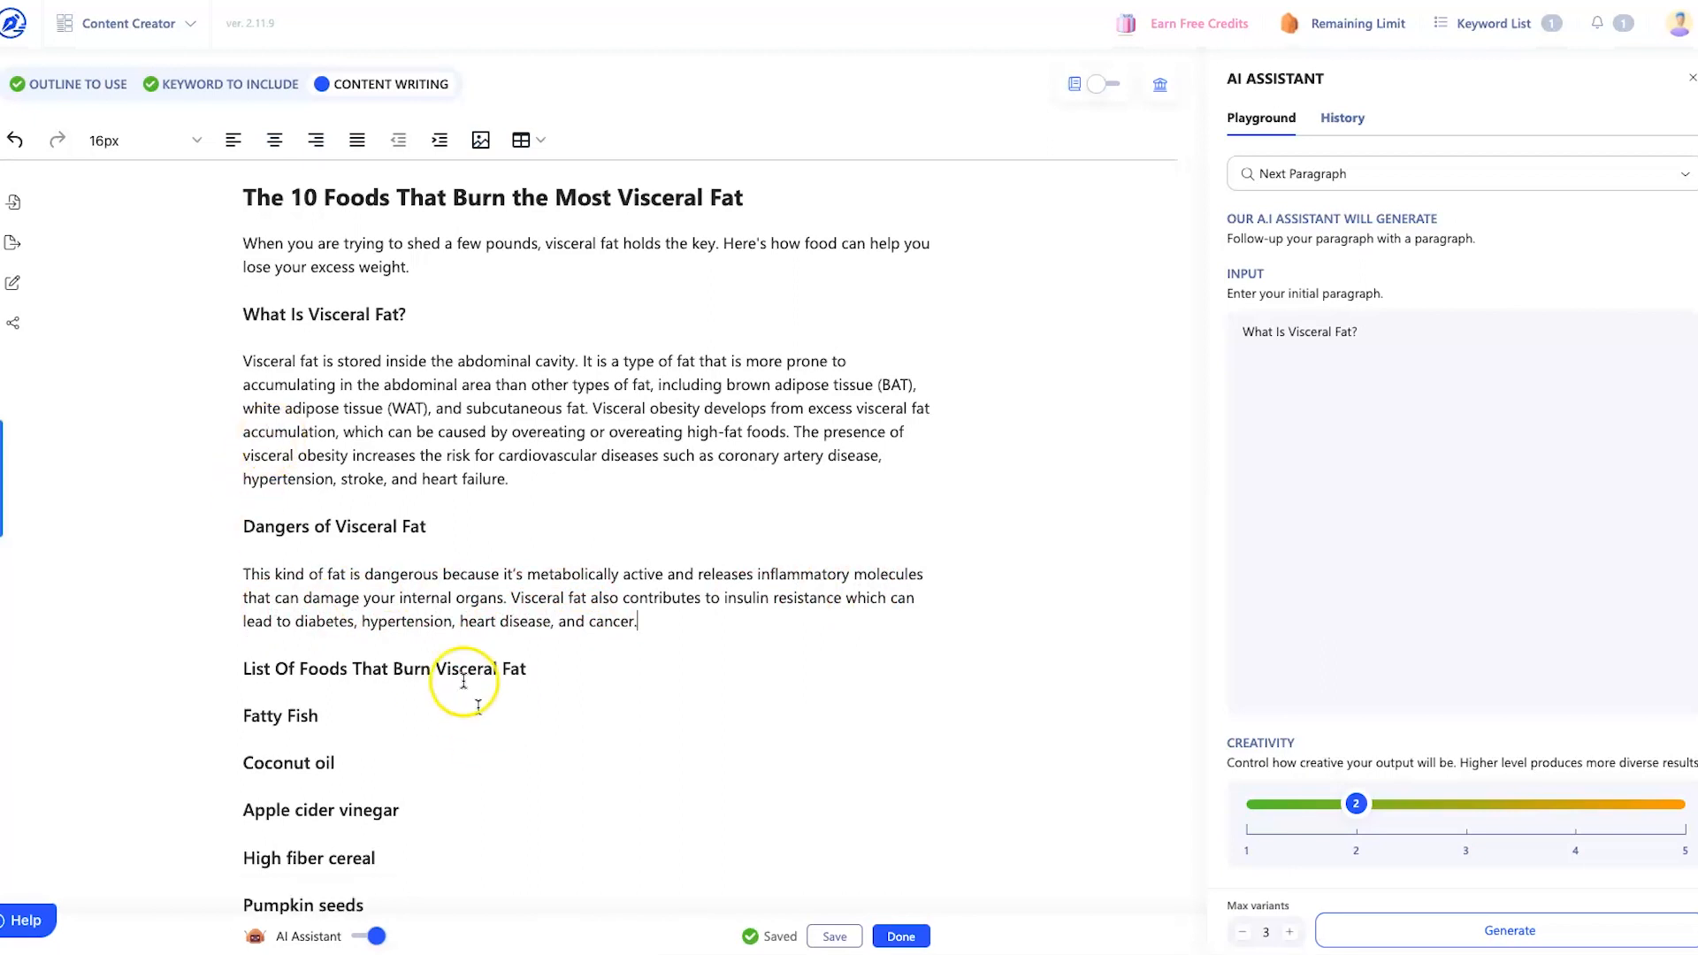
scroll(442, 666, "down", 3)
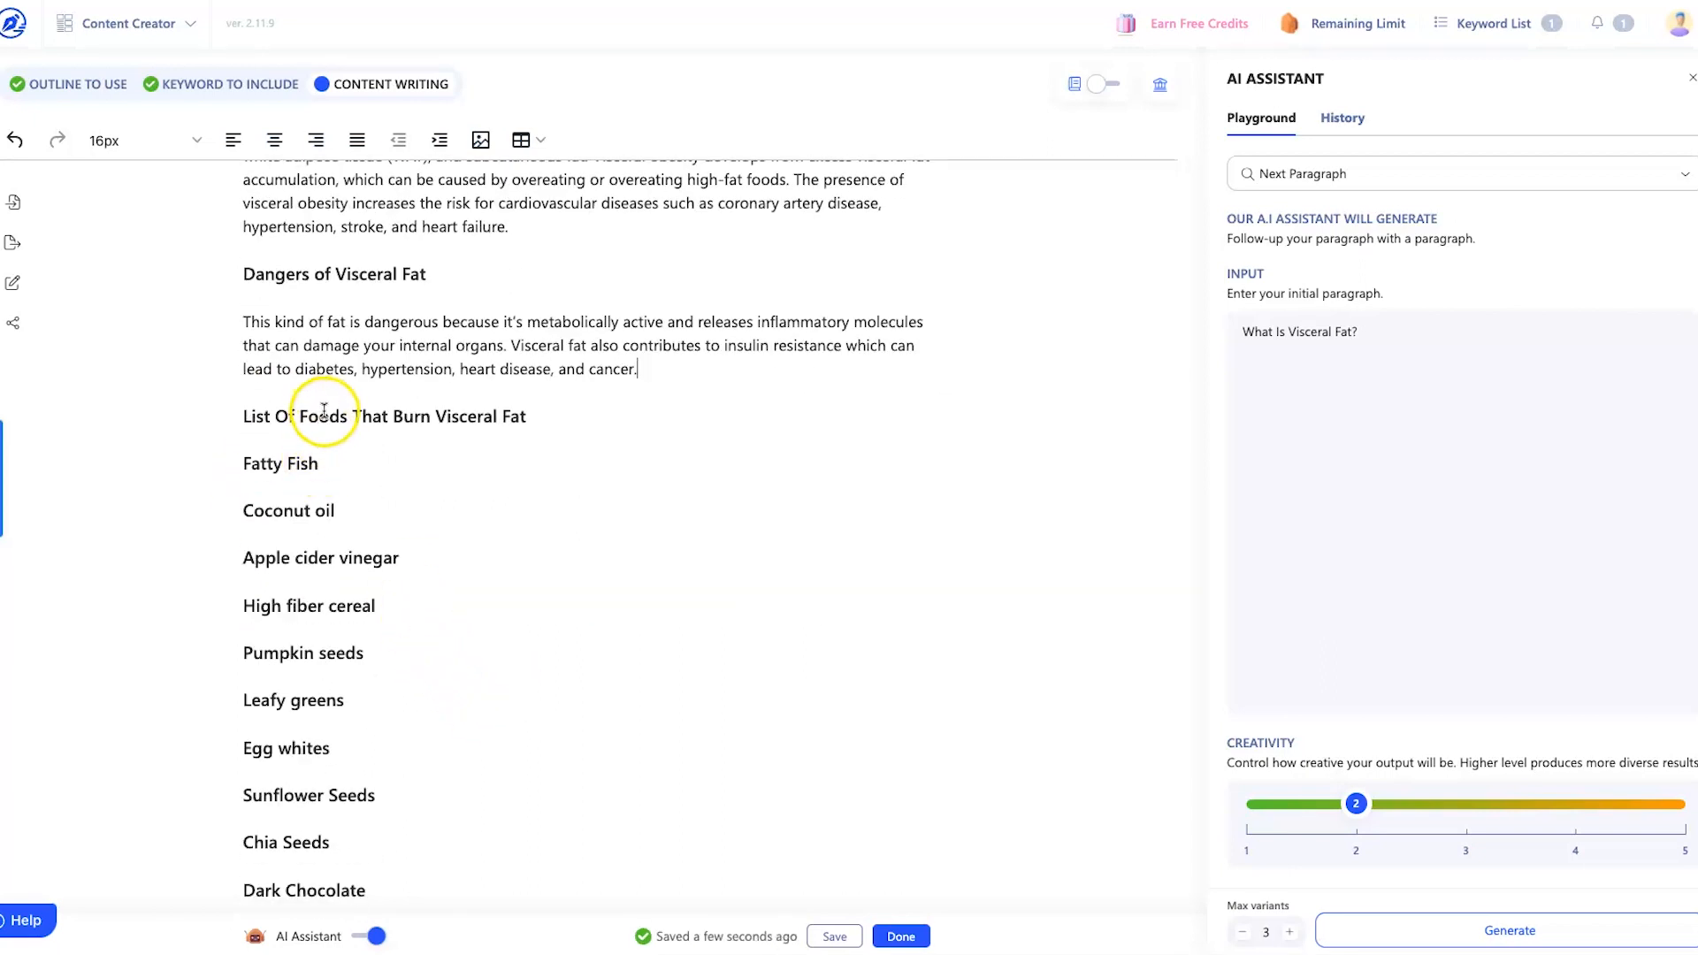
scroll(398, 403, "down", 1)
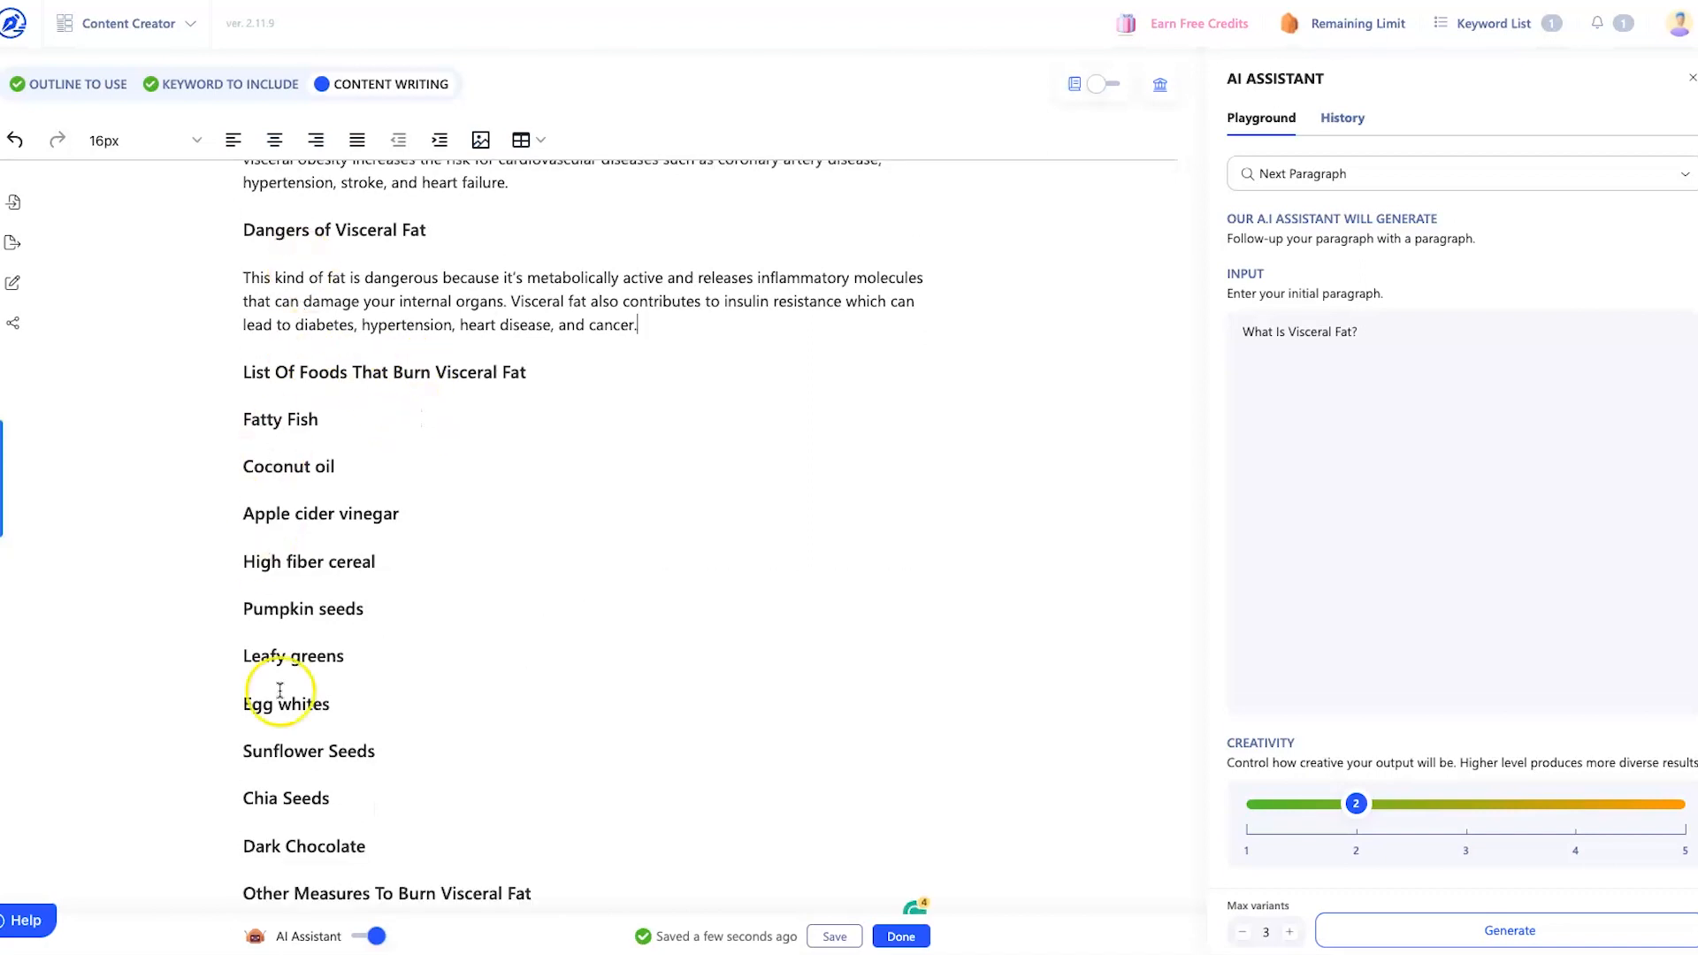
- Load the "Dark Chocolate" heading into the AI assistant with the Explain Why shortcut
scroll(354, 752, "up", 4)
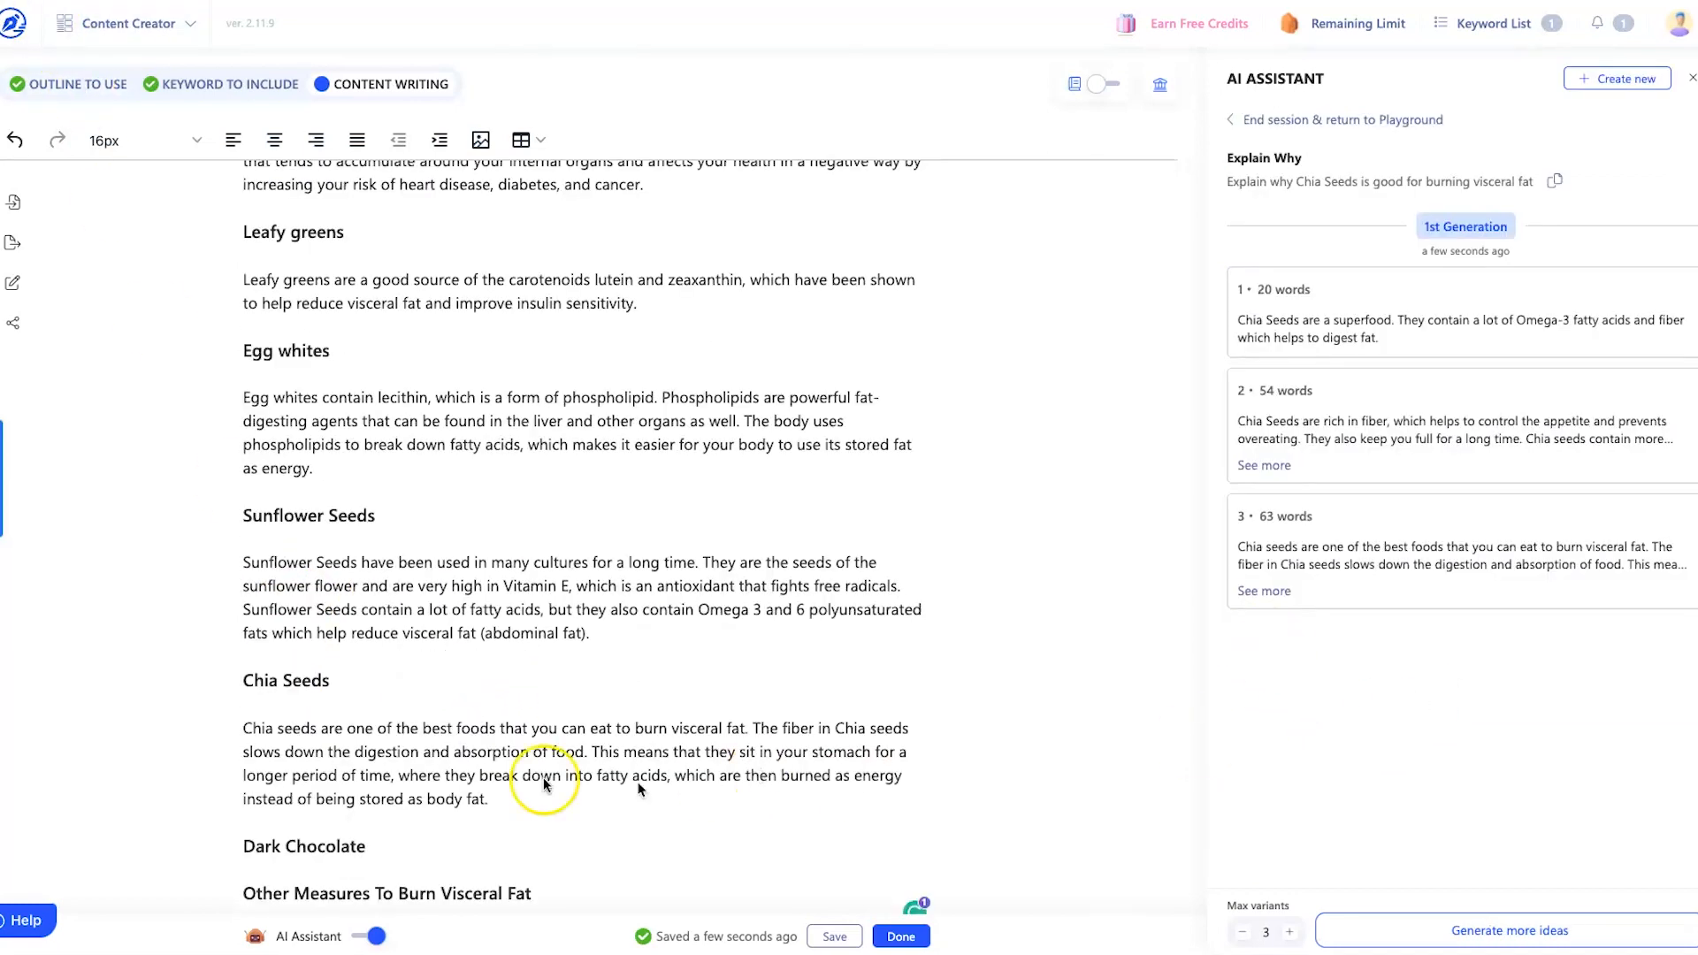
triple_click(305, 849)
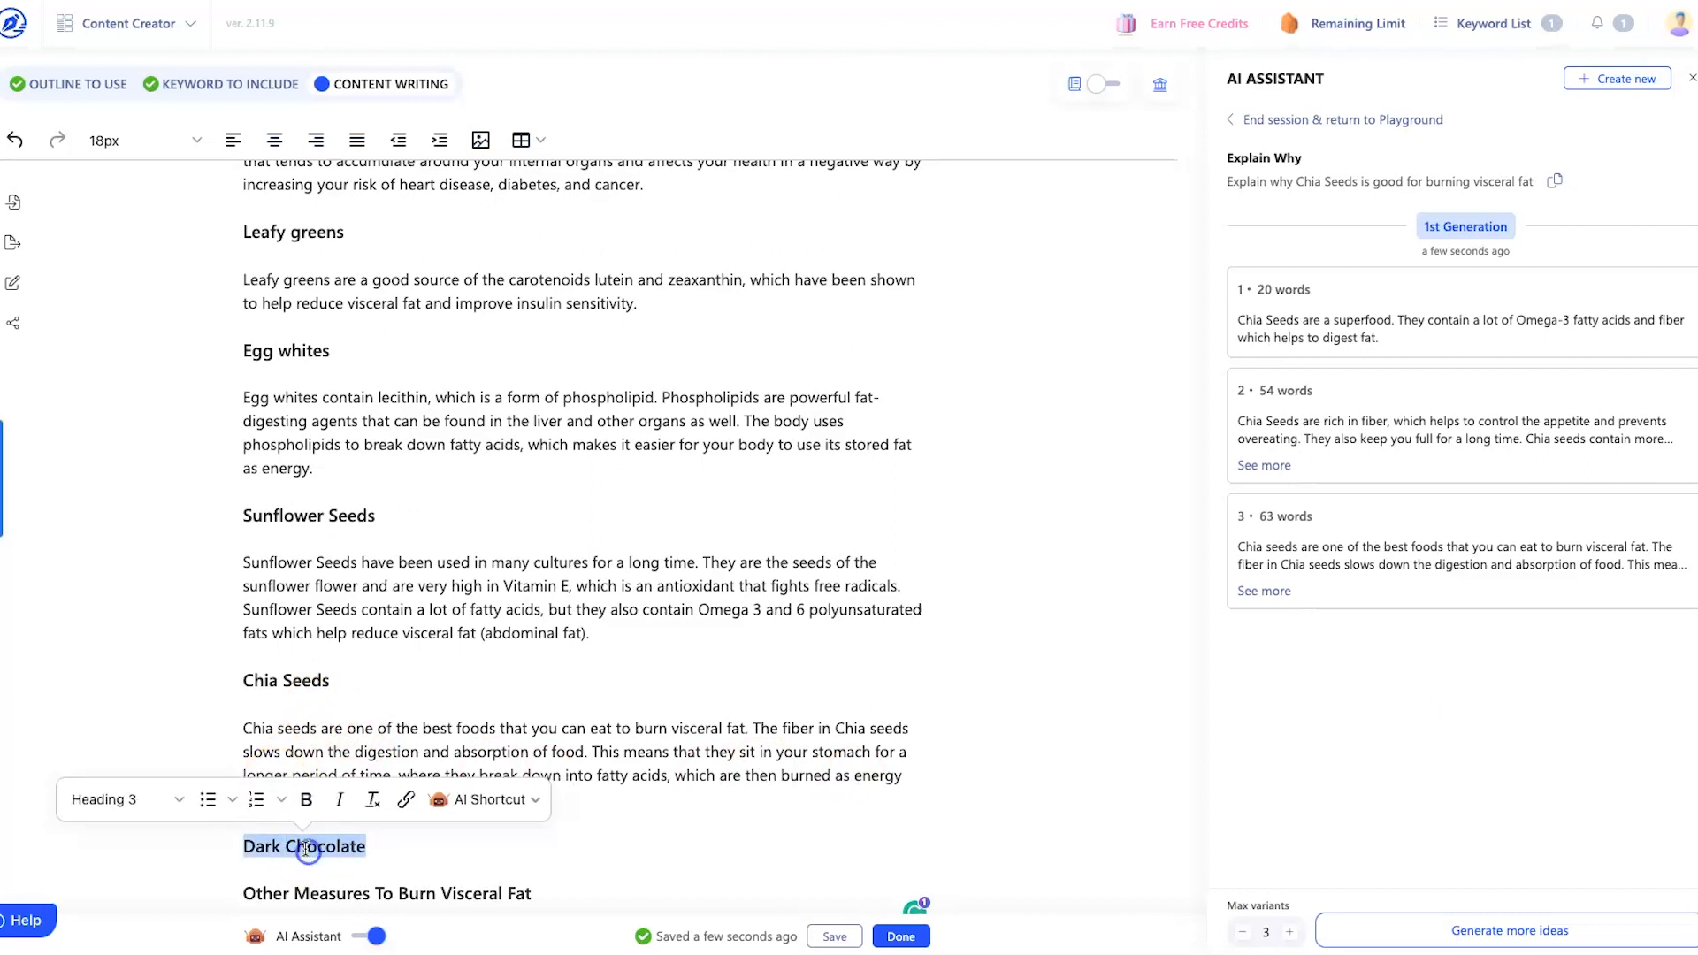
scroll(341, 425, "up", 9)
scroll(283, 446, "down", 5)
scroll(283, 447, "down", 3)
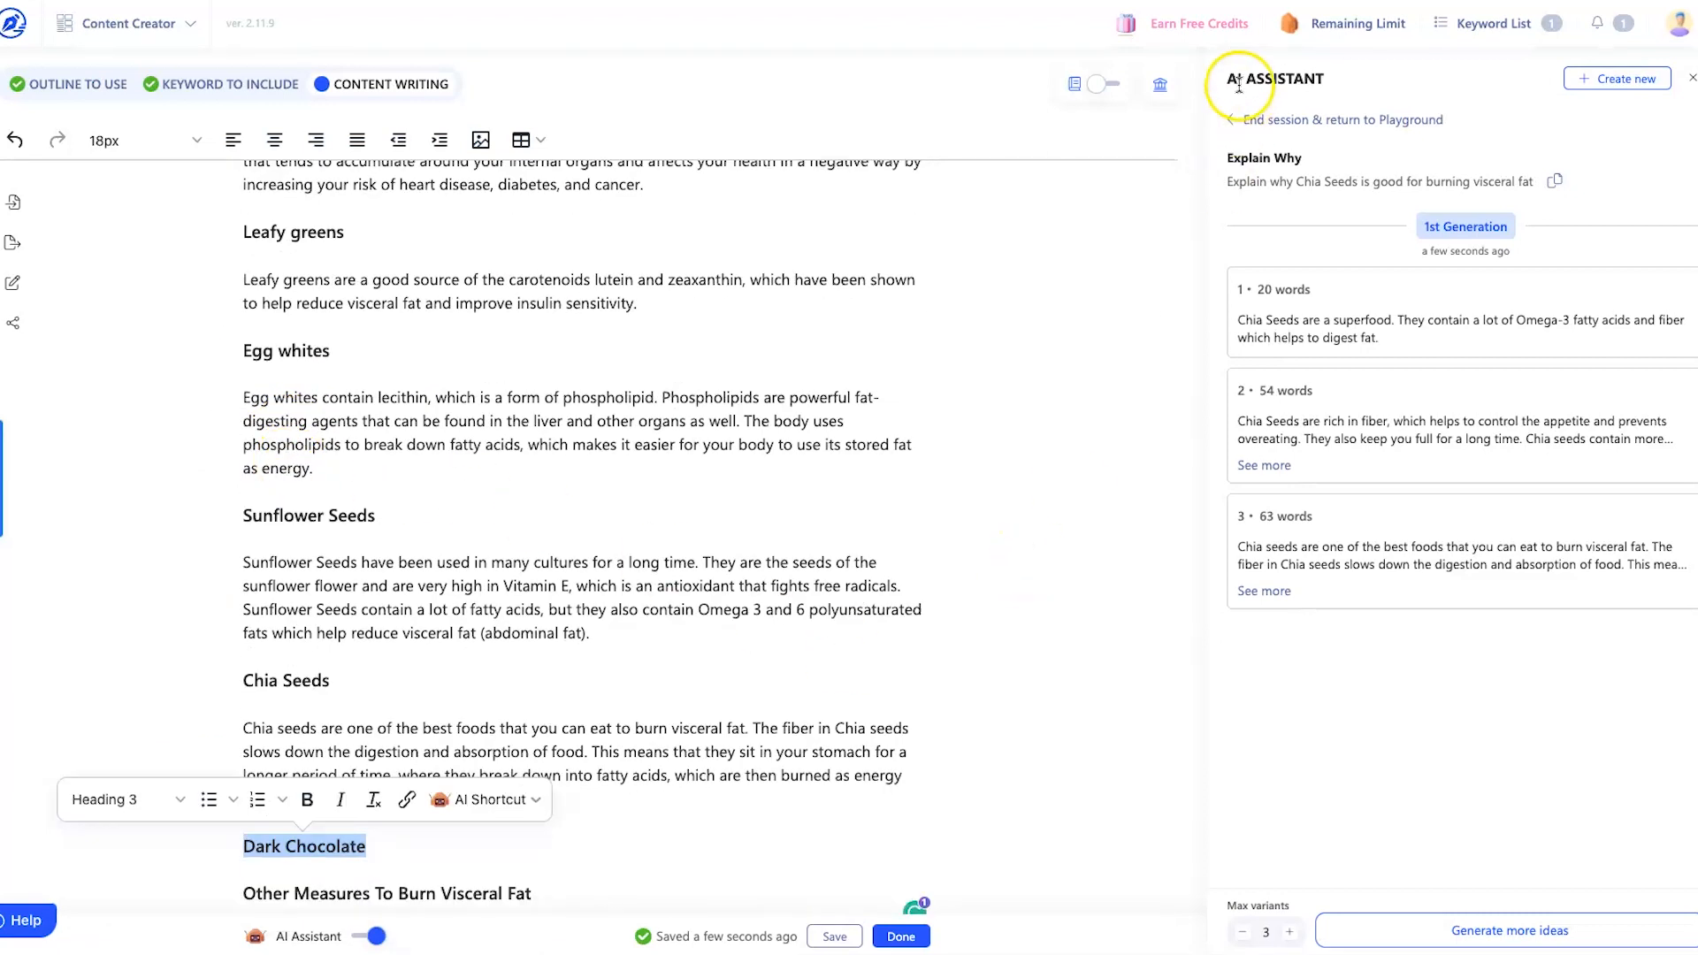
left_click(296, 840)
triple_click(296, 840)
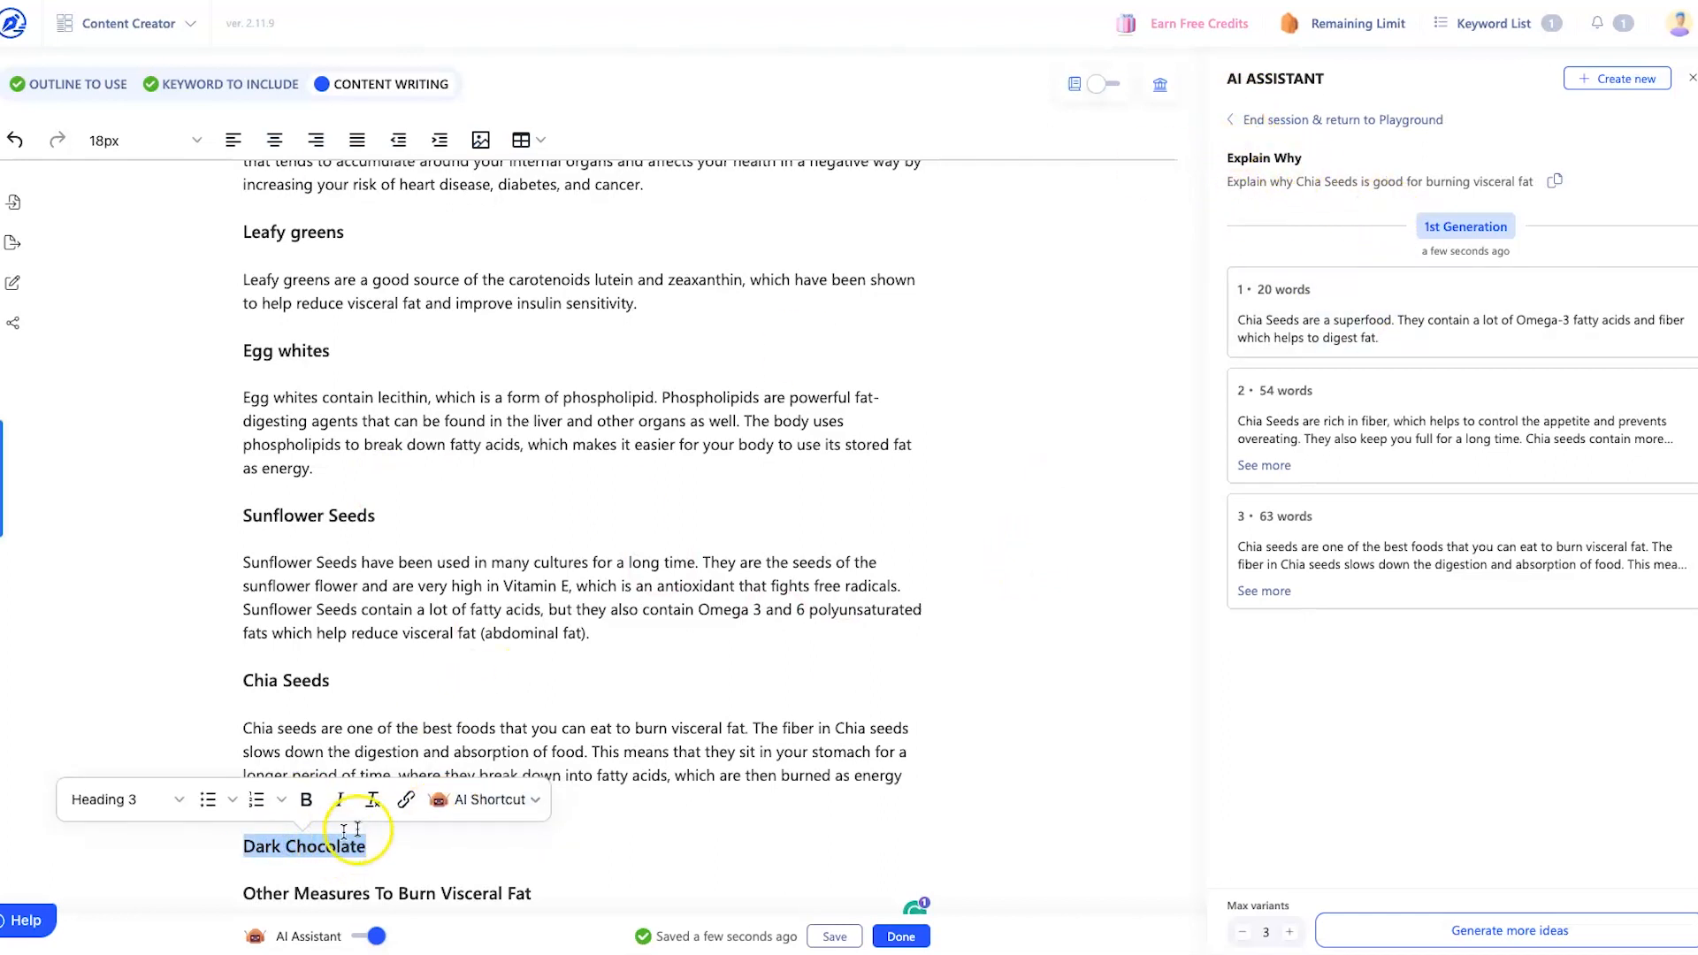
left_click(516, 800)
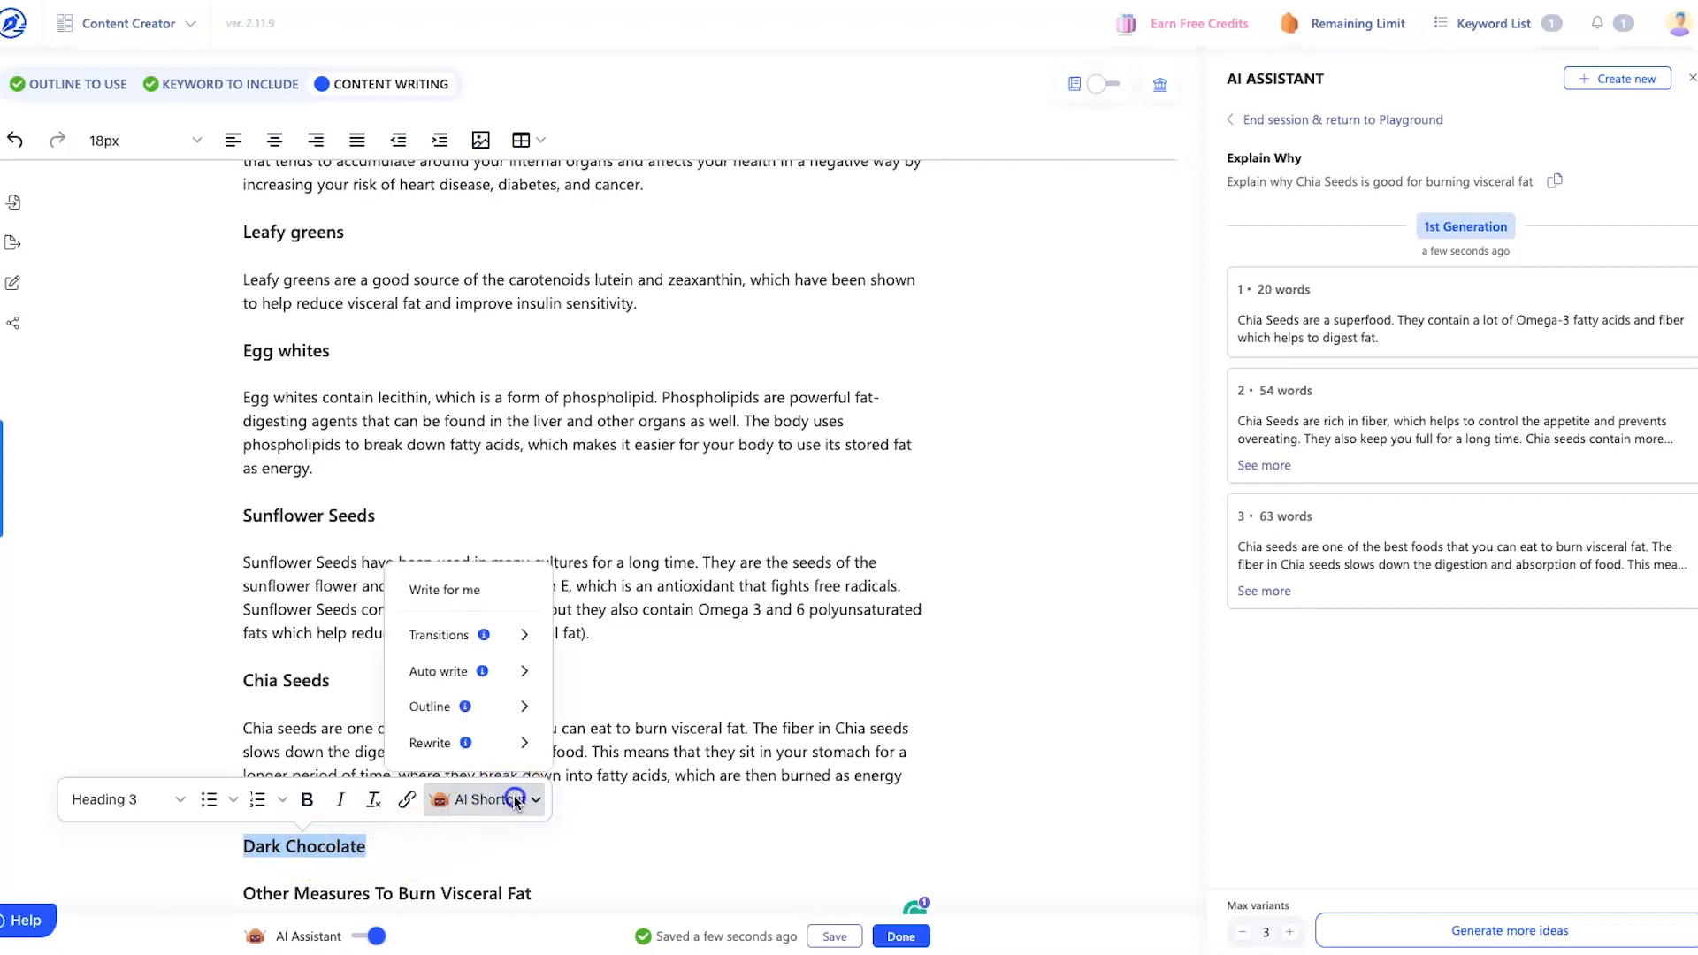
mouse_move(492, 718)
mouse_move(477, 672)
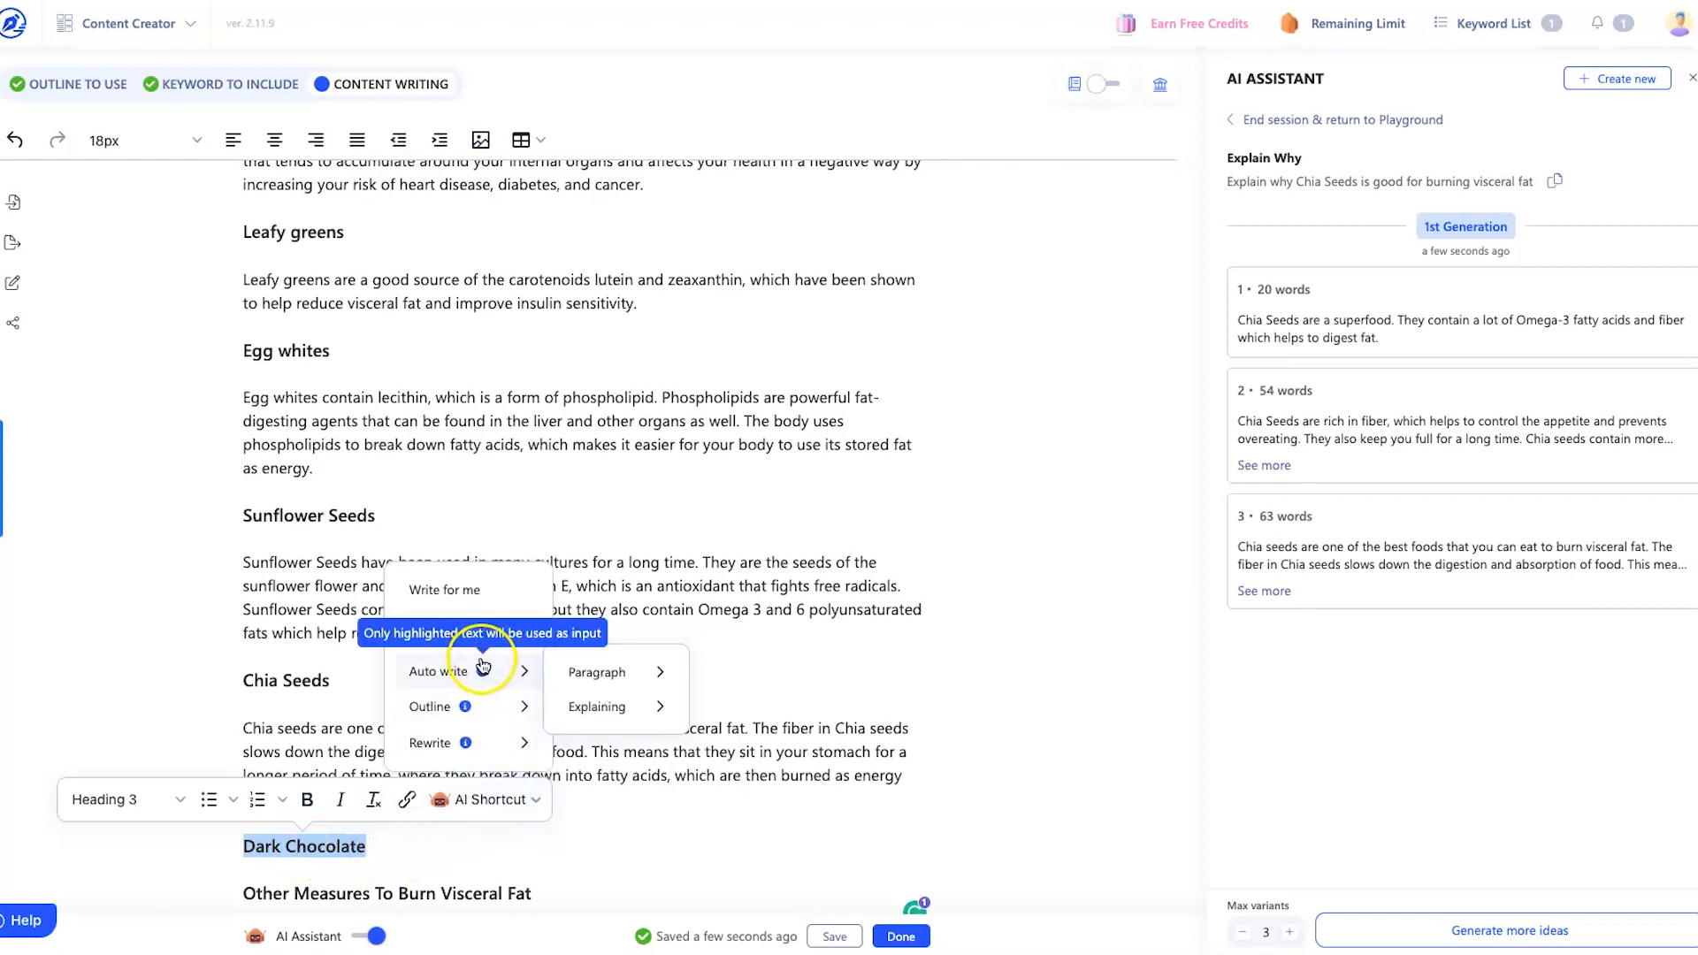
mouse_move(643, 714)
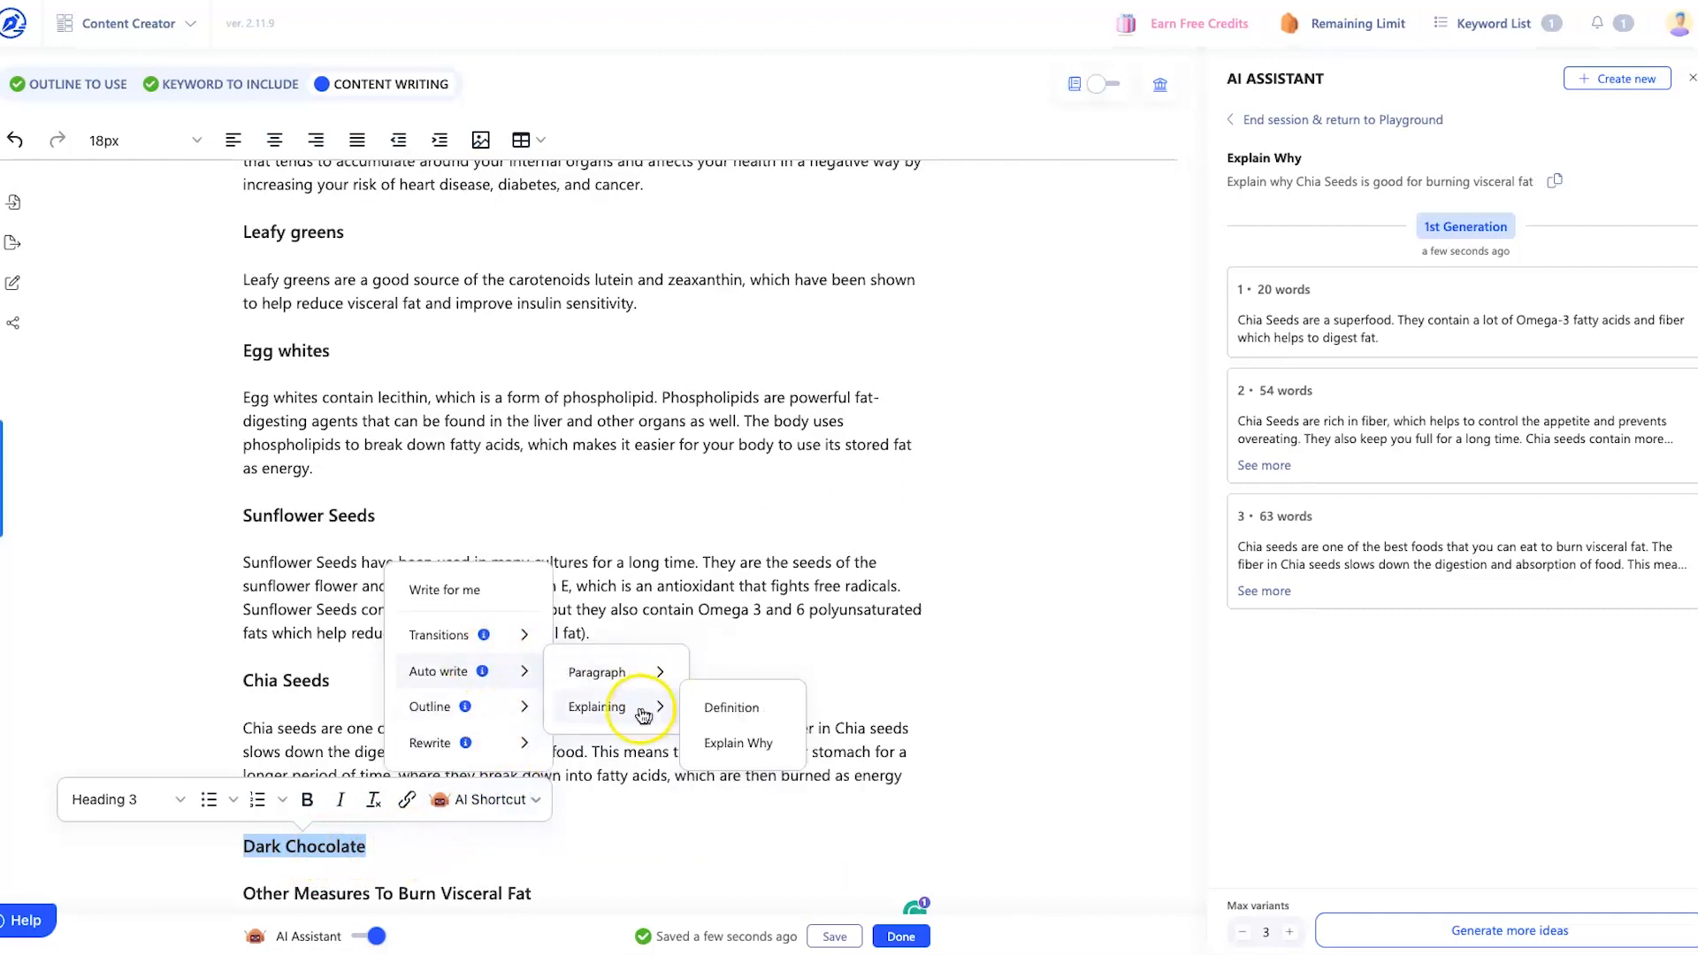
left_click(749, 746)
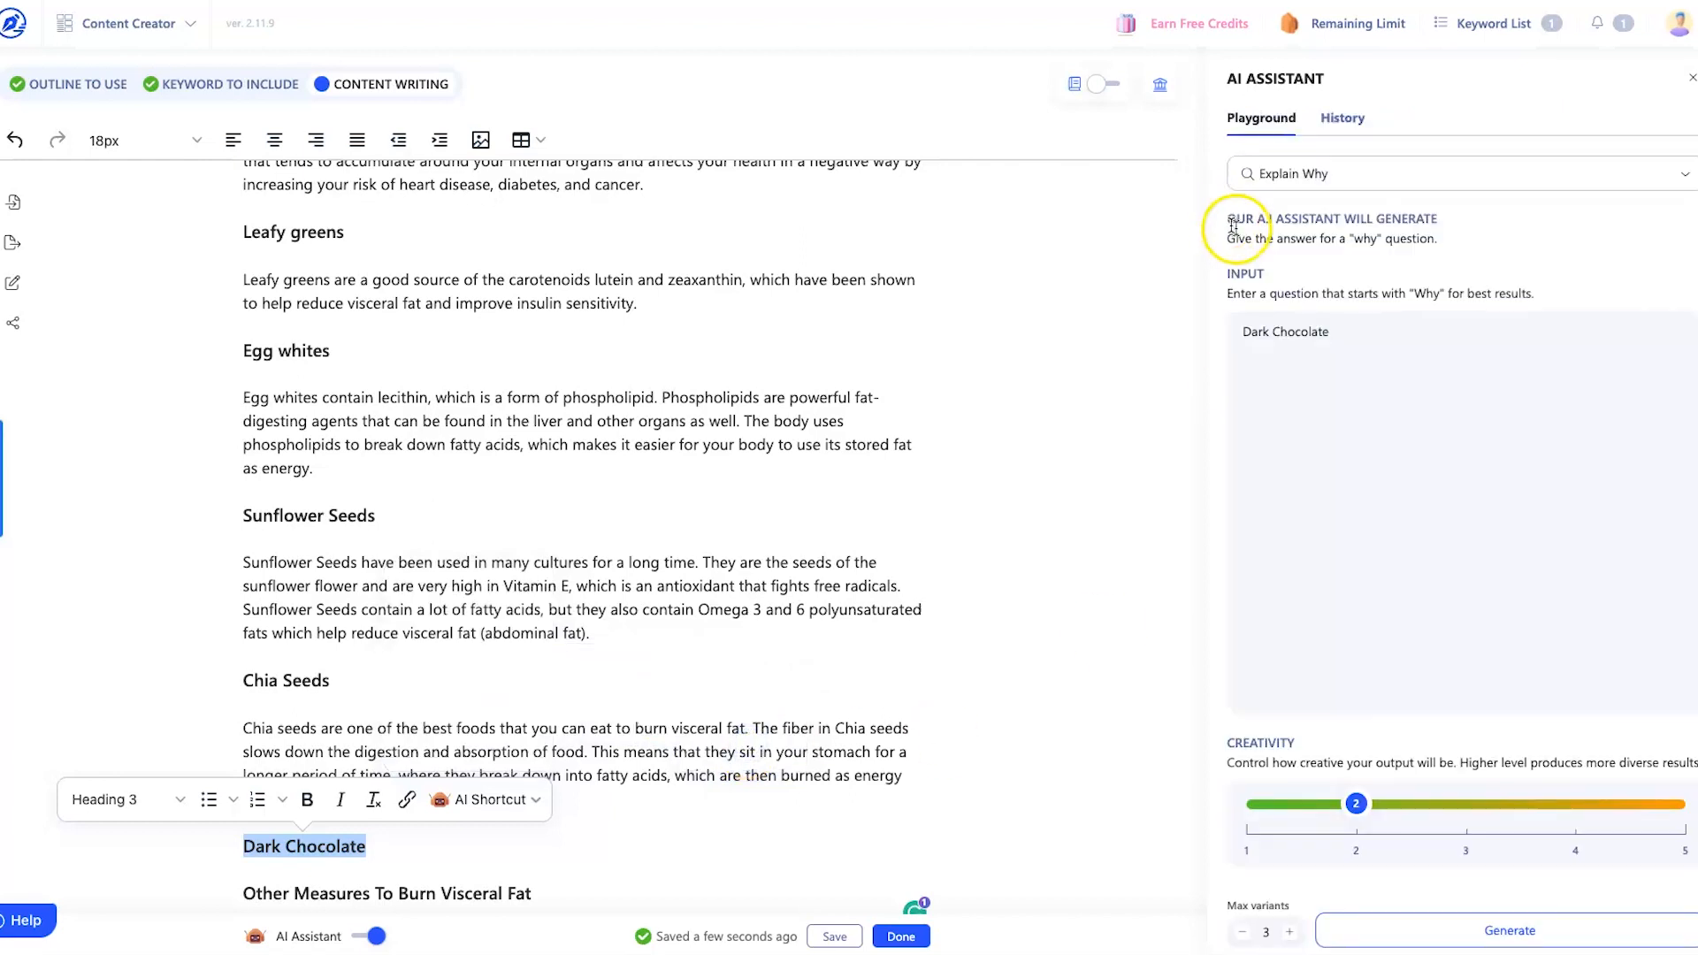
- Set the Explain Why input to "Why does Dark Chocolate help burn visceral fat" and generate answers
left_click(1302, 334)
triple_click(1303, 334)
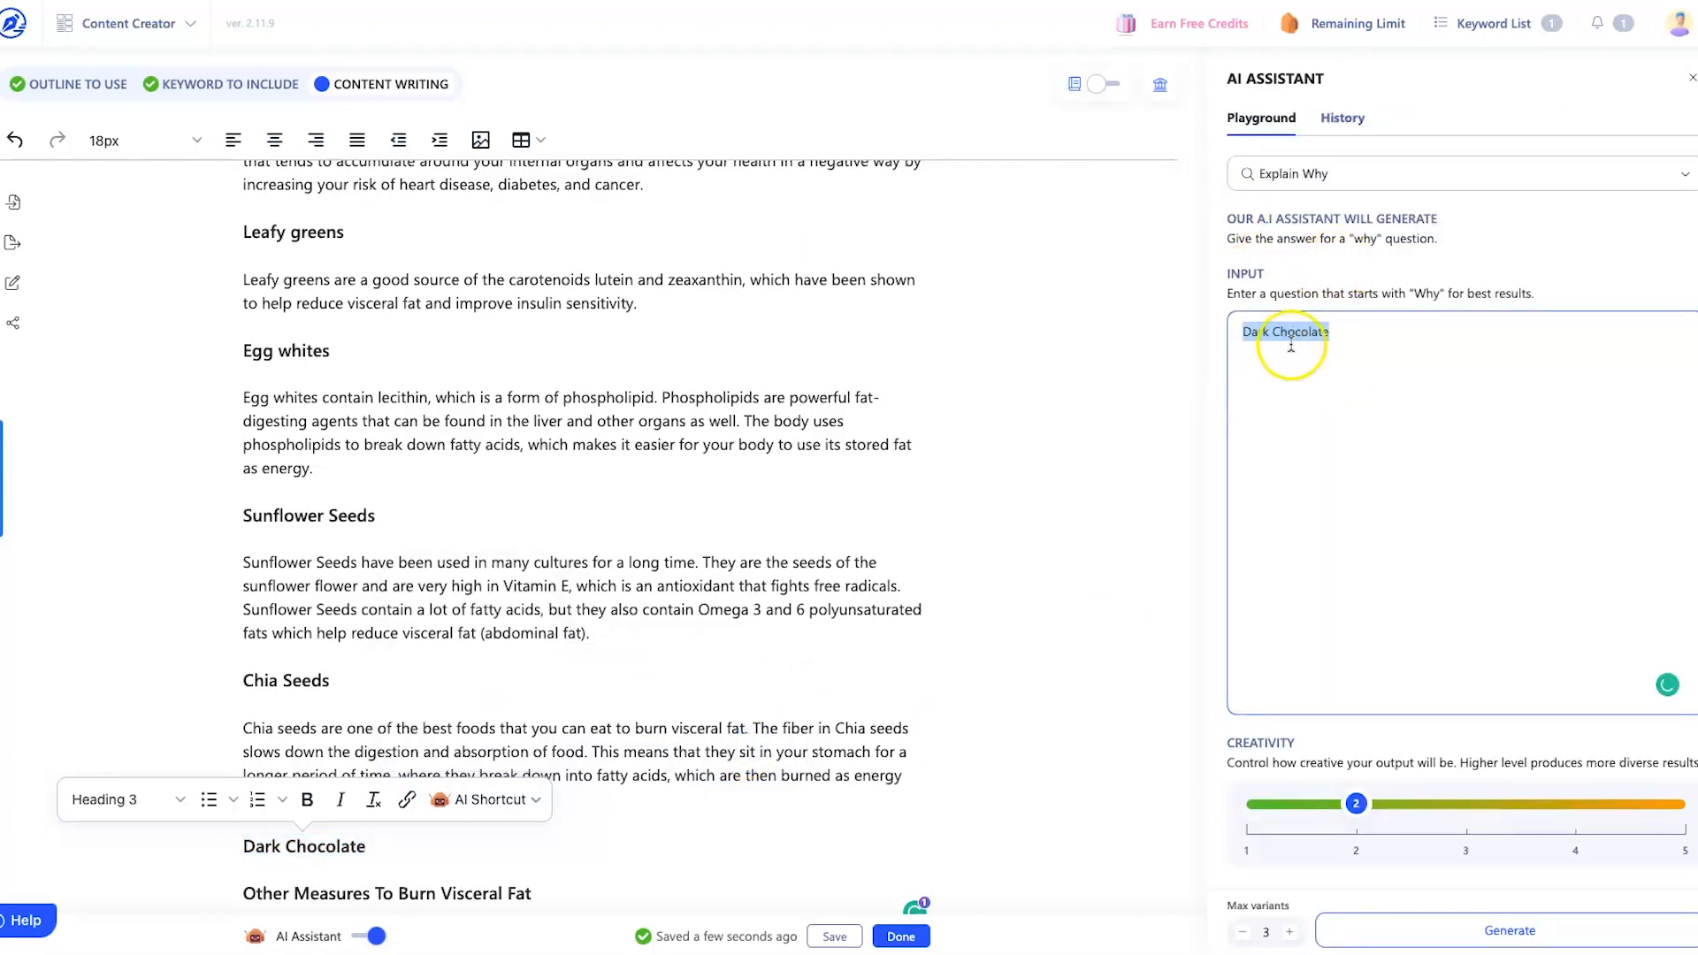
left_click(1254, 332)
left_click(1264, 248)
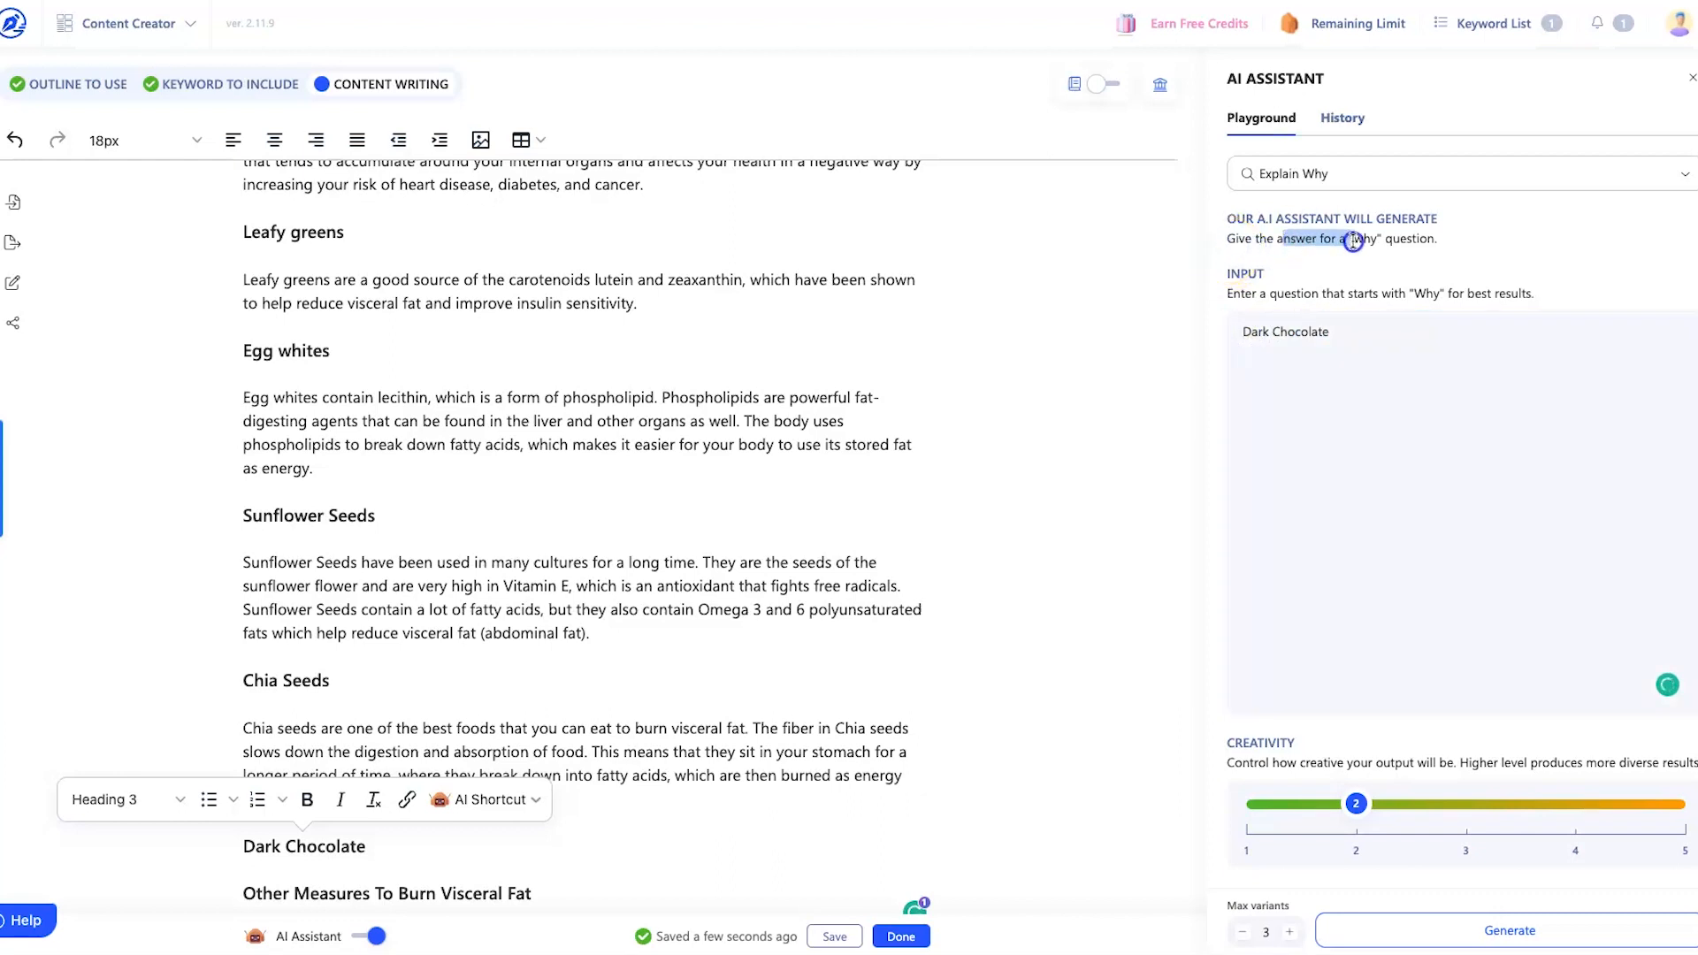
left_click(1251, 327)
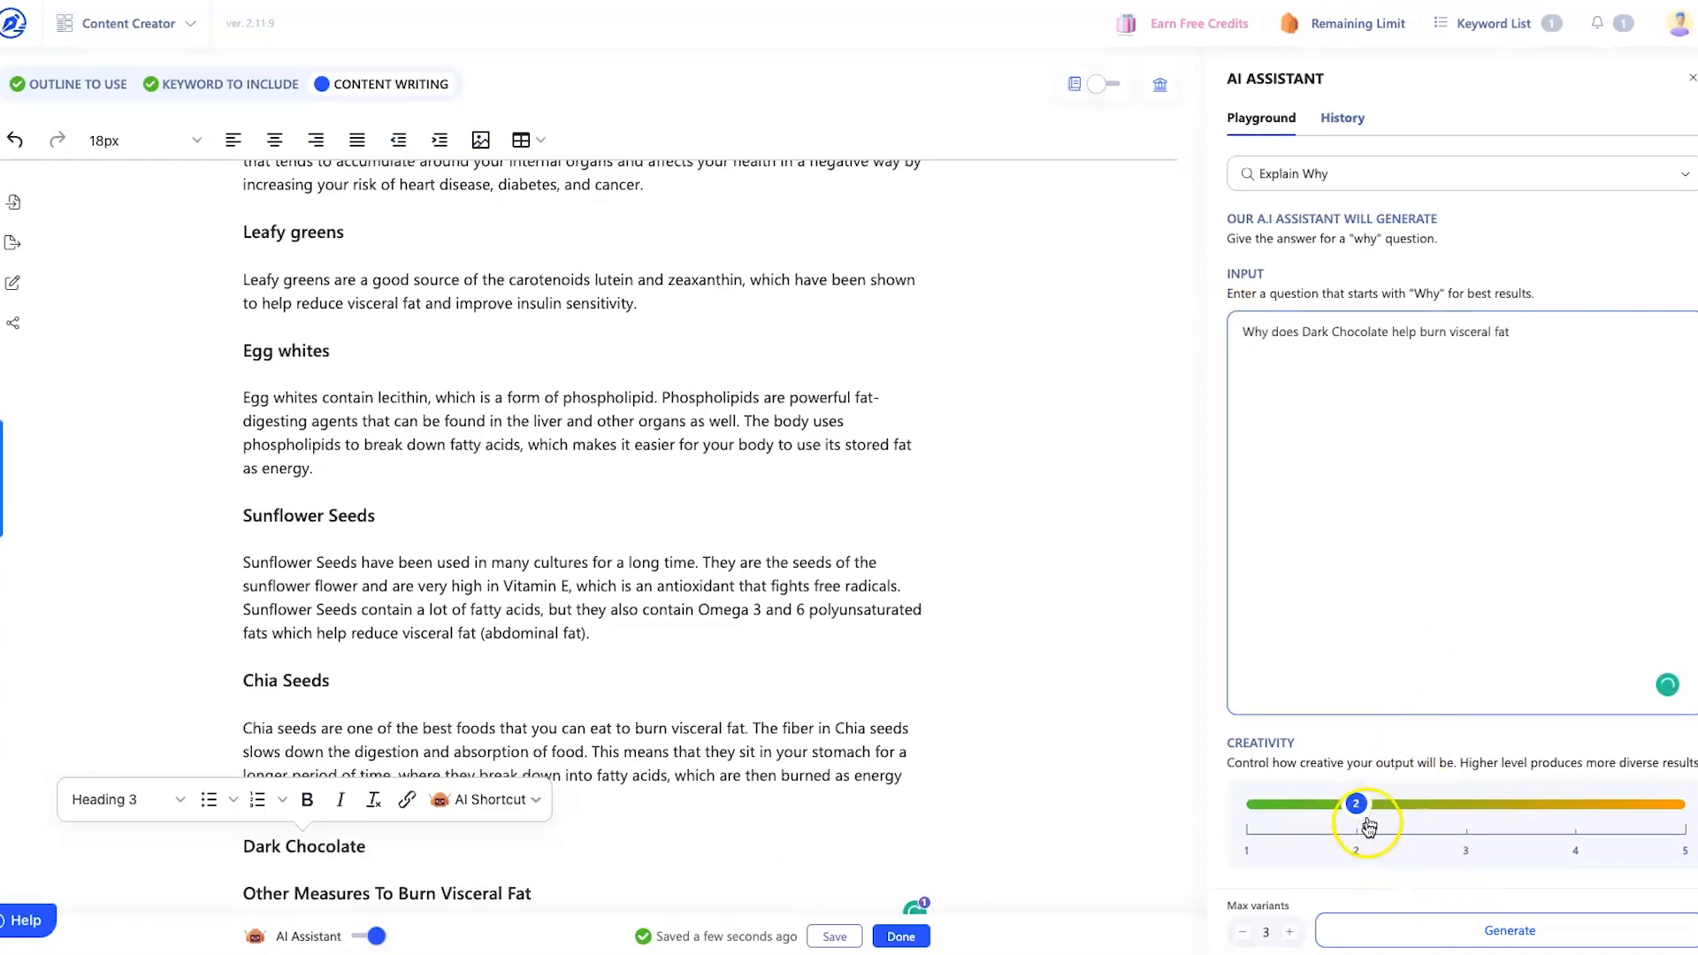
left_click(1504, 929)
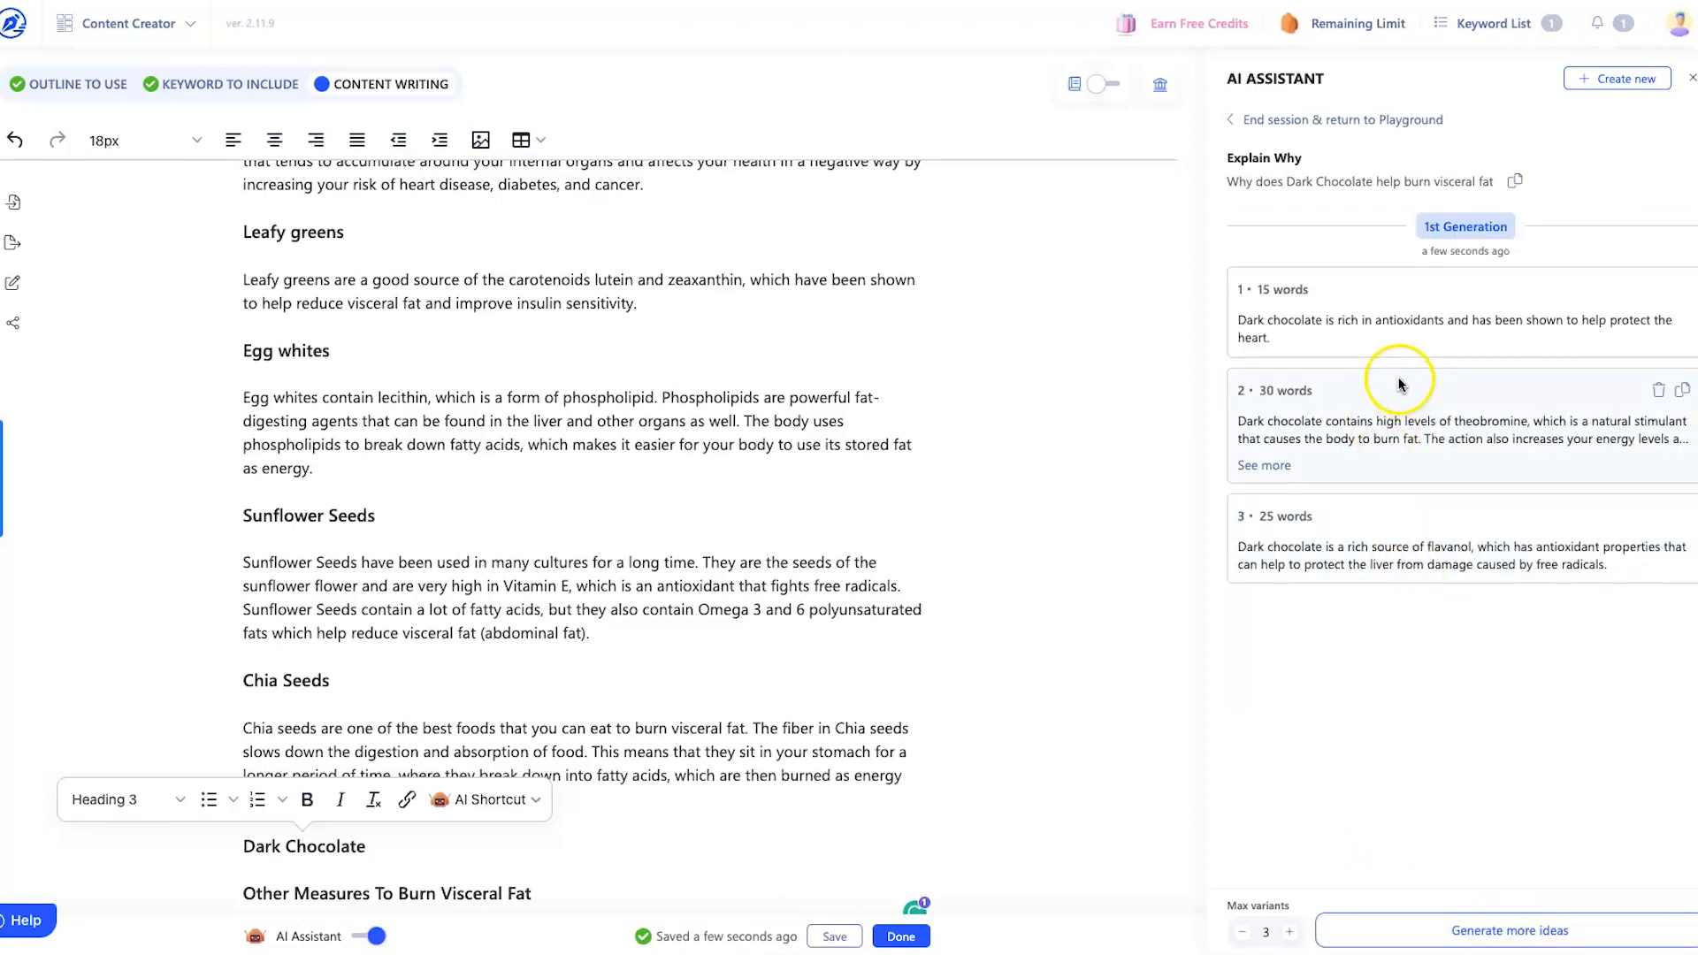
- Expand and copy the second generated answer about dark chocolate, and generate more ideas for the same question
left_click(1267, 467)
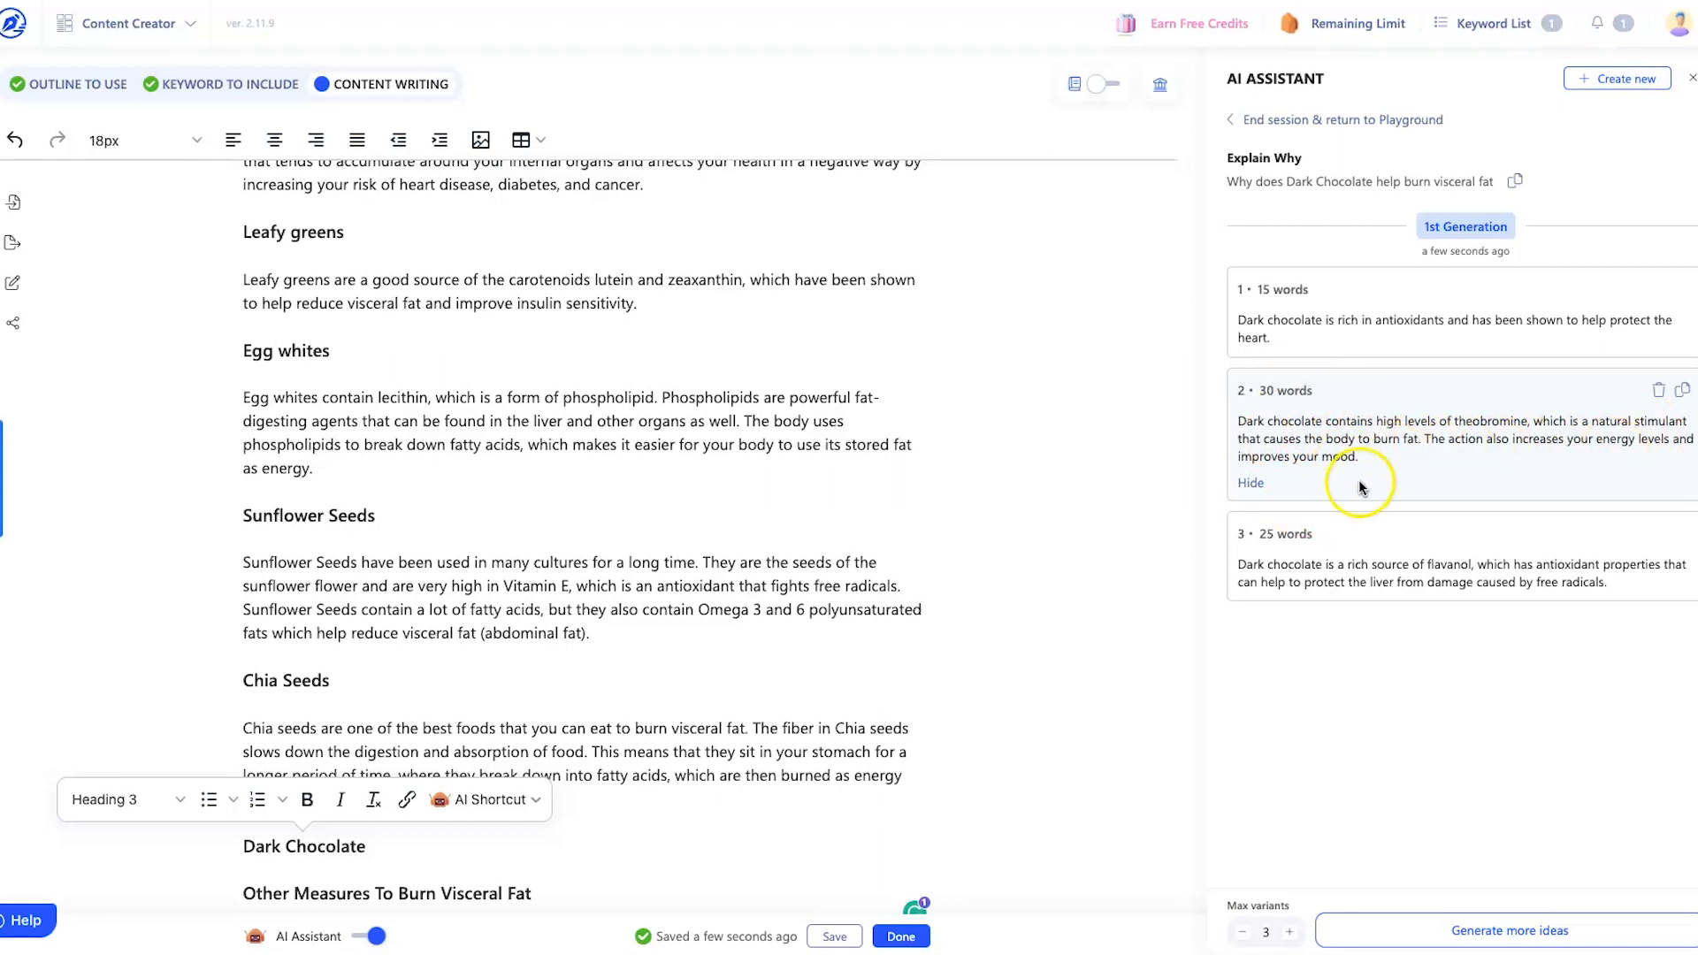
left_click(1683, 395)
left_click(1382, 922)
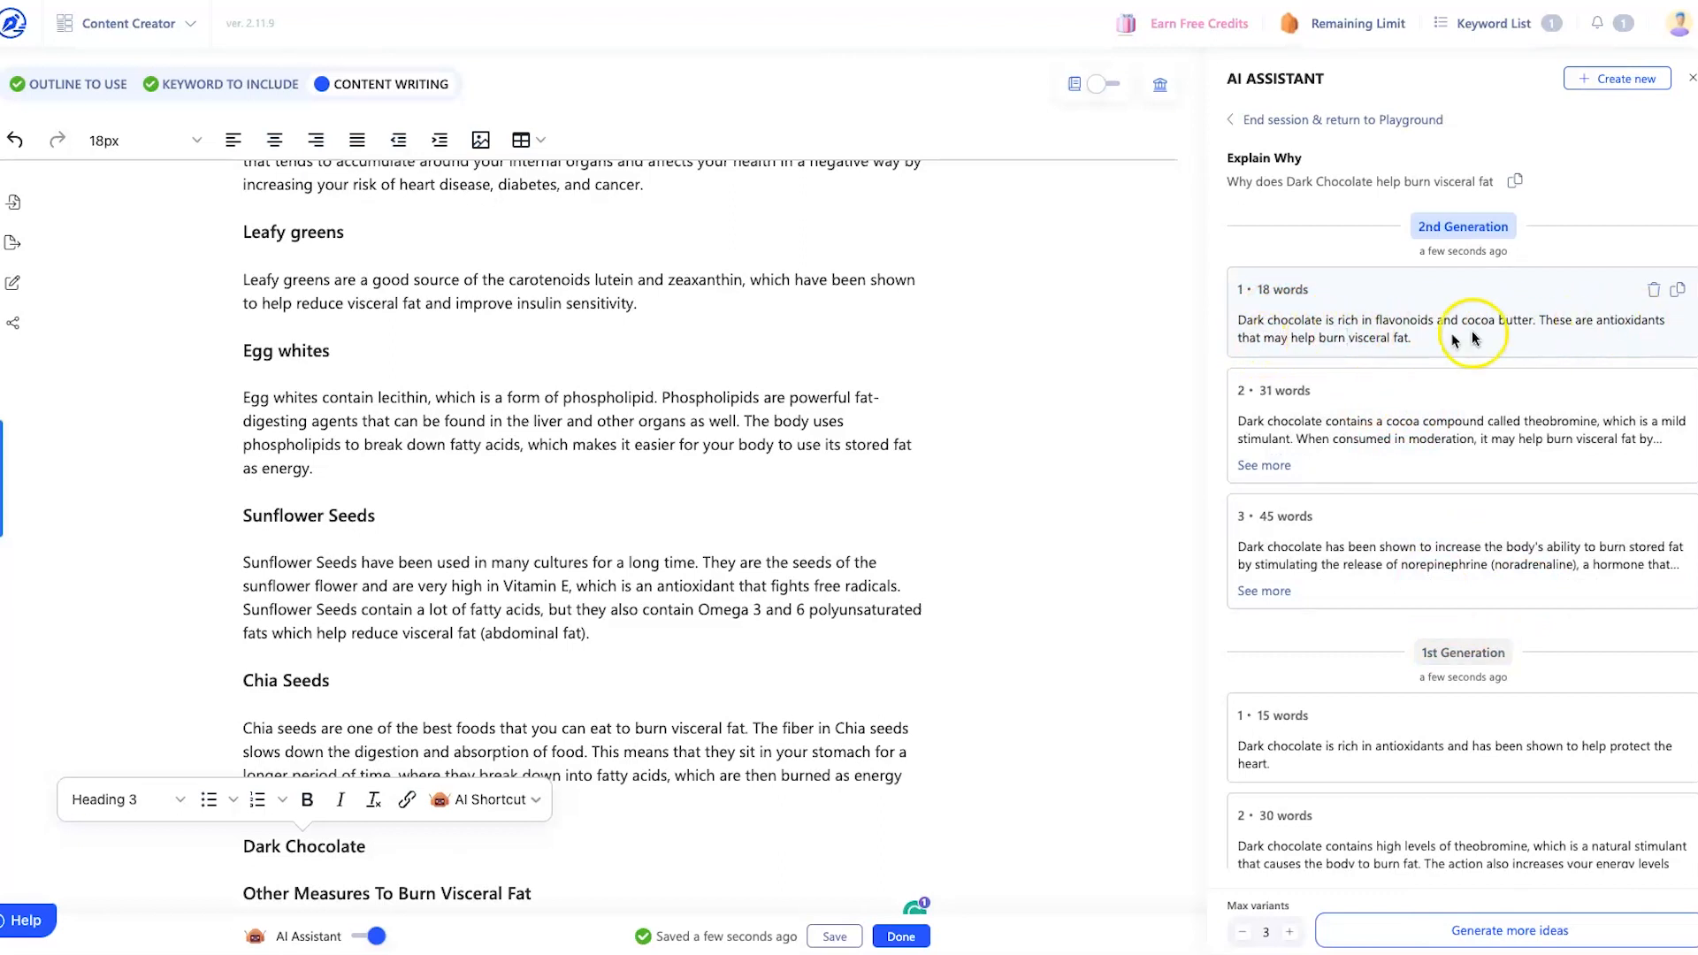
- Copy the first variant of the 2nd generation and paste it on a new line under the "Dark Chocolate" heading
left_click(1677, 289)
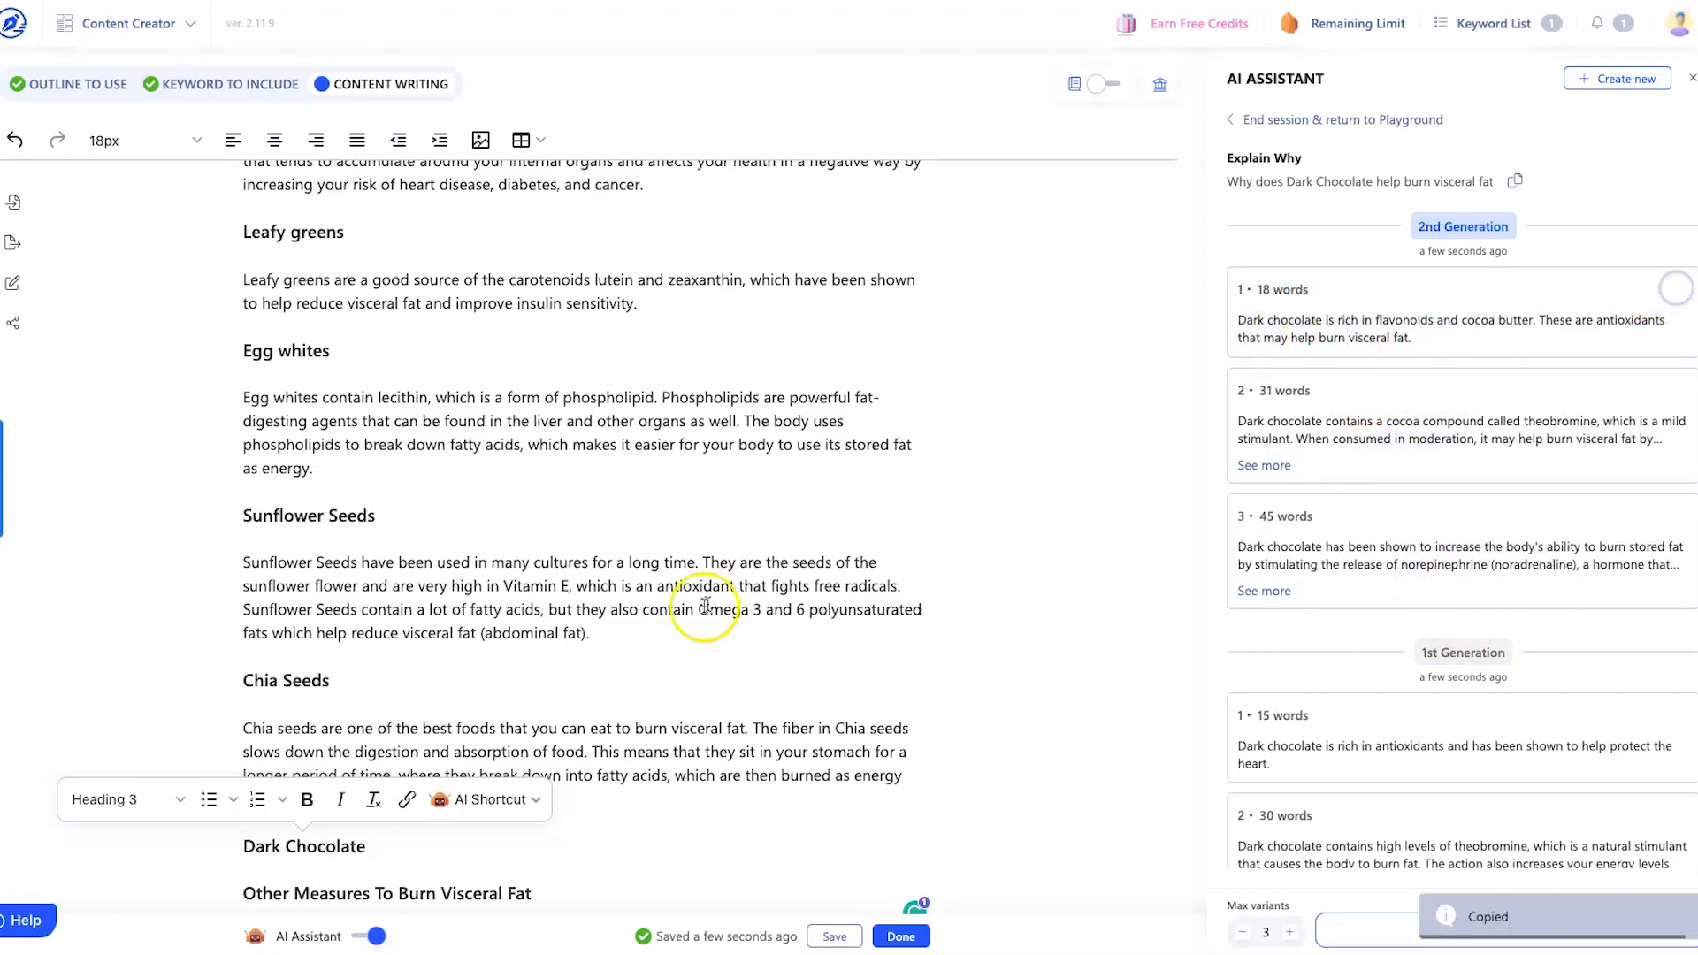
left_click(464, 833)
key("Return")
key("ctrl+v")
scroll(464, 833, "down", 1)
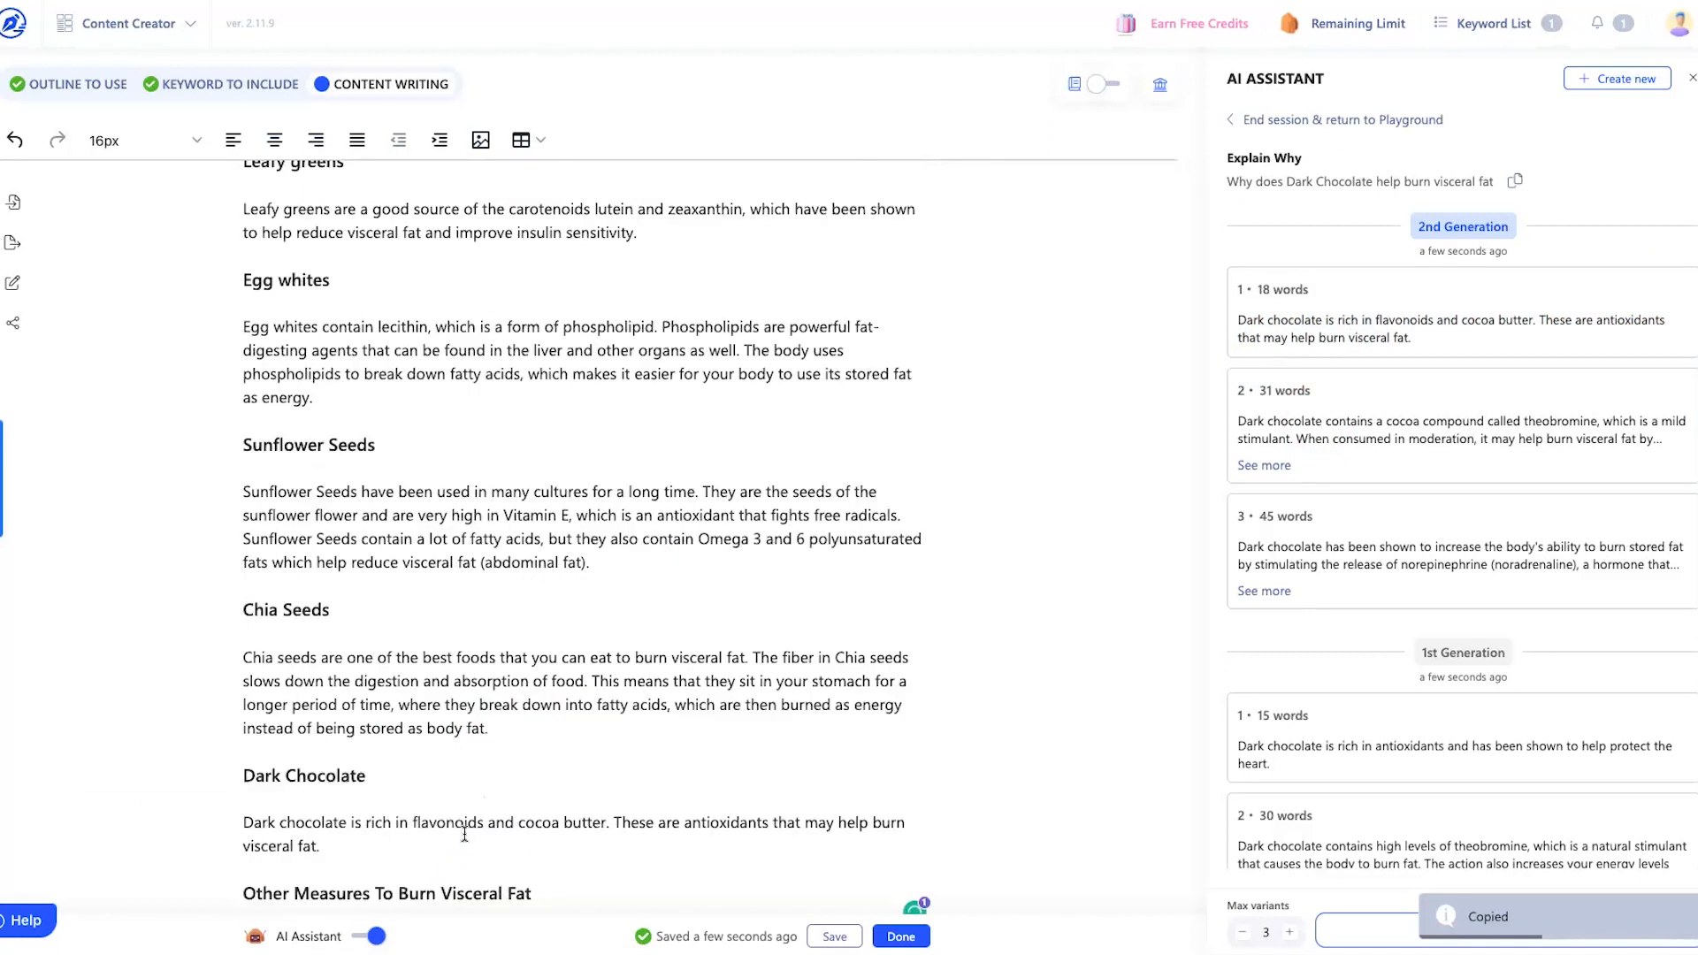
- Write "Some other ways to help visceral fat include" under "Other Measures To Burn Visceral Fat" and format it as Paragraph
left_click(378, 887)
left_click(316, 887)
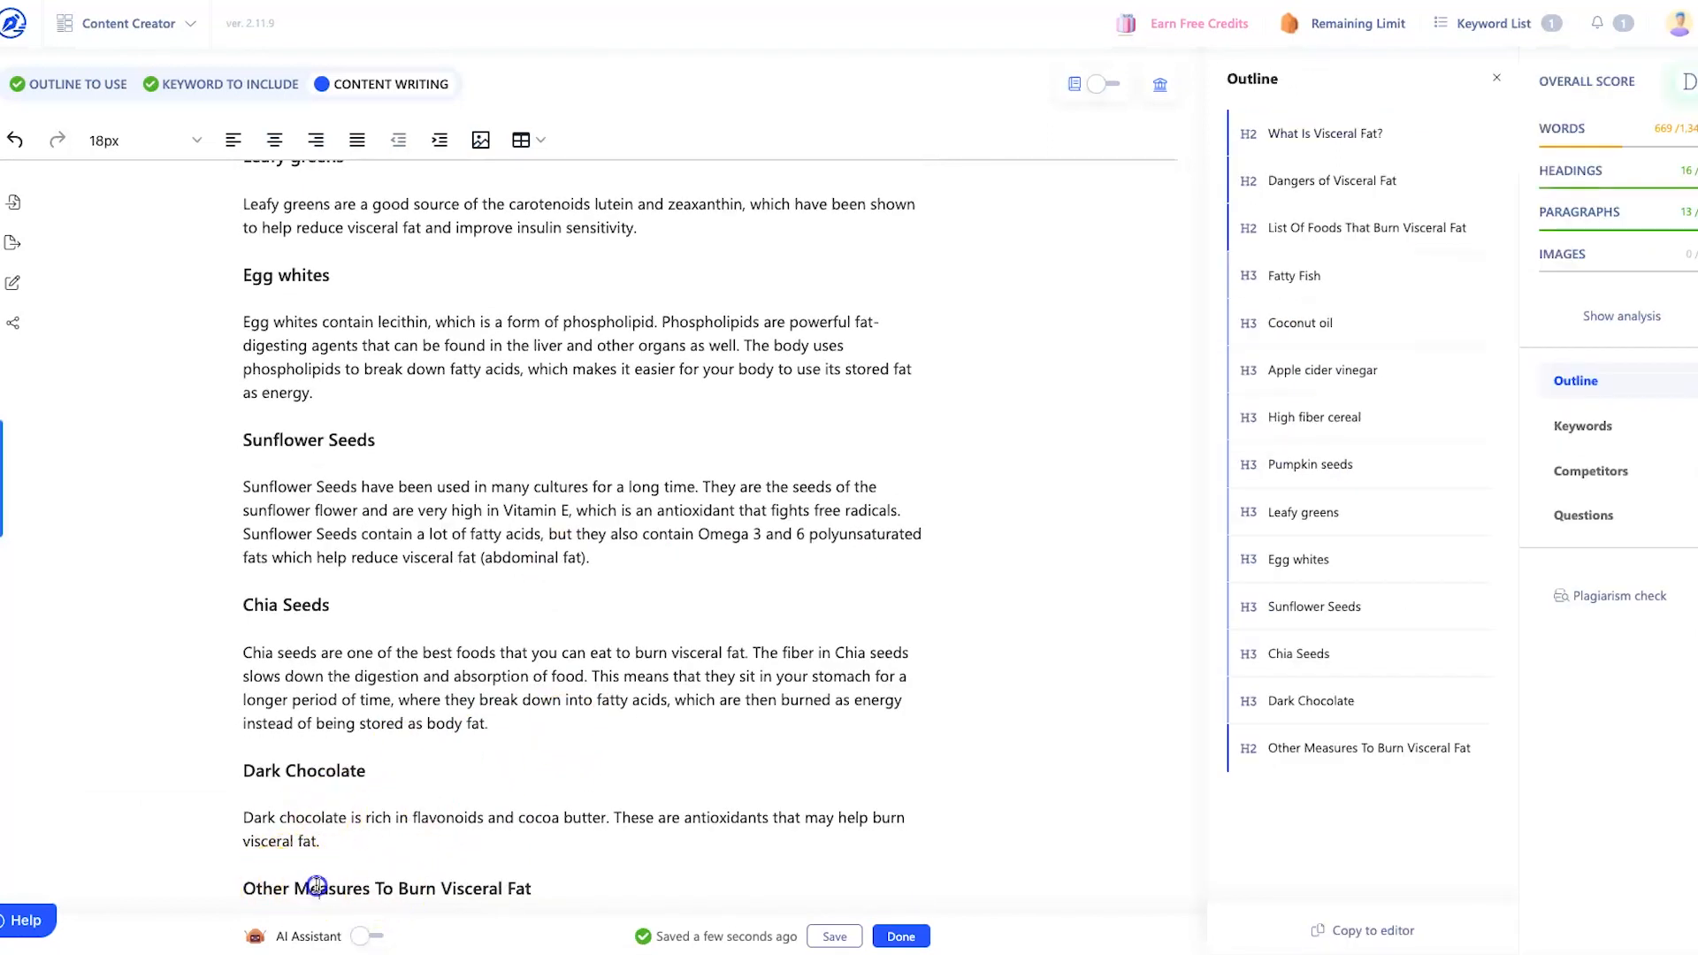
triple_click(310, 887)
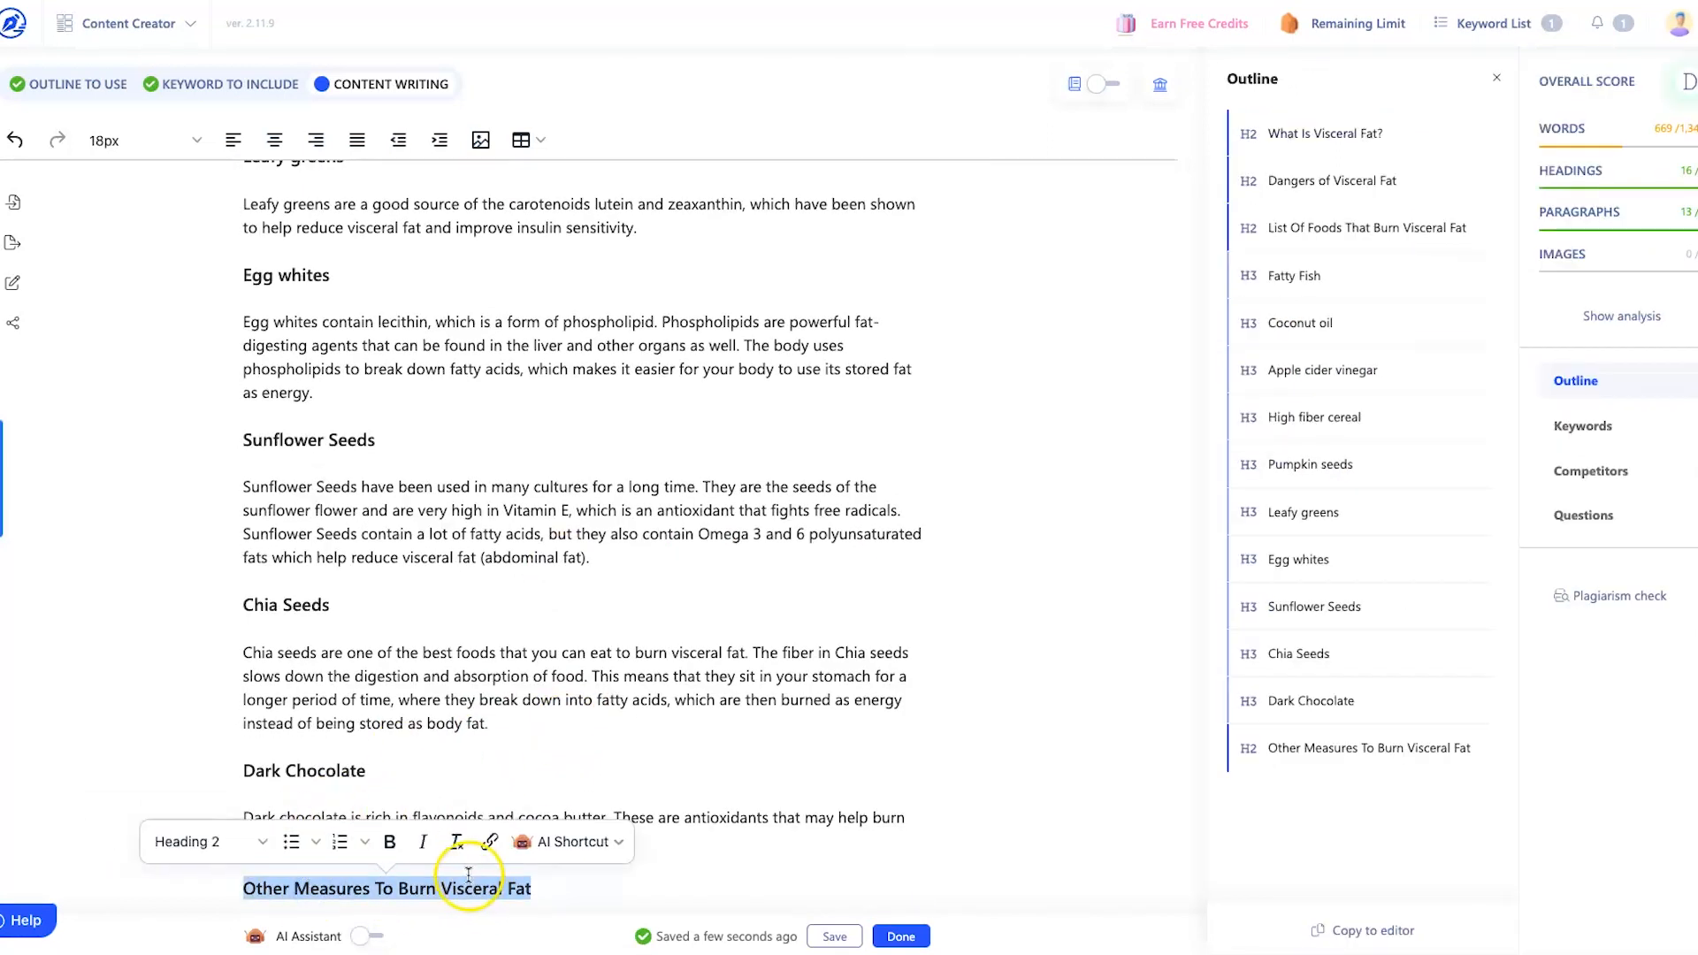
scroll(447, 892, "down", 1)
left_click(439, 884)
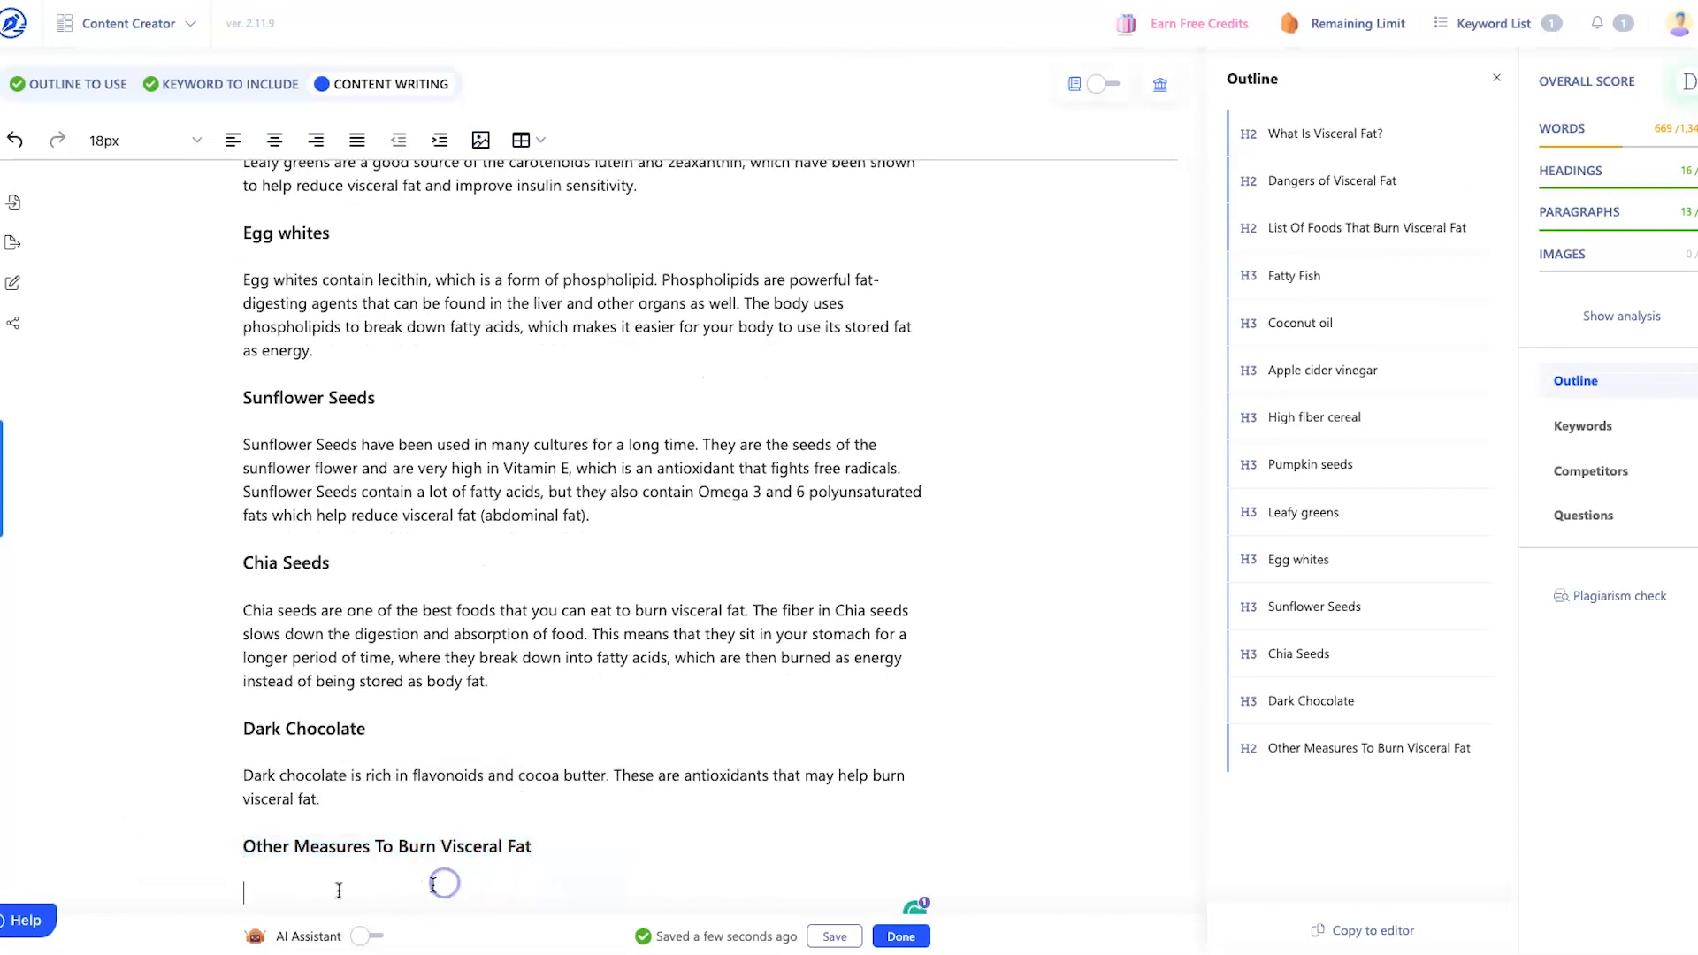
type("d")
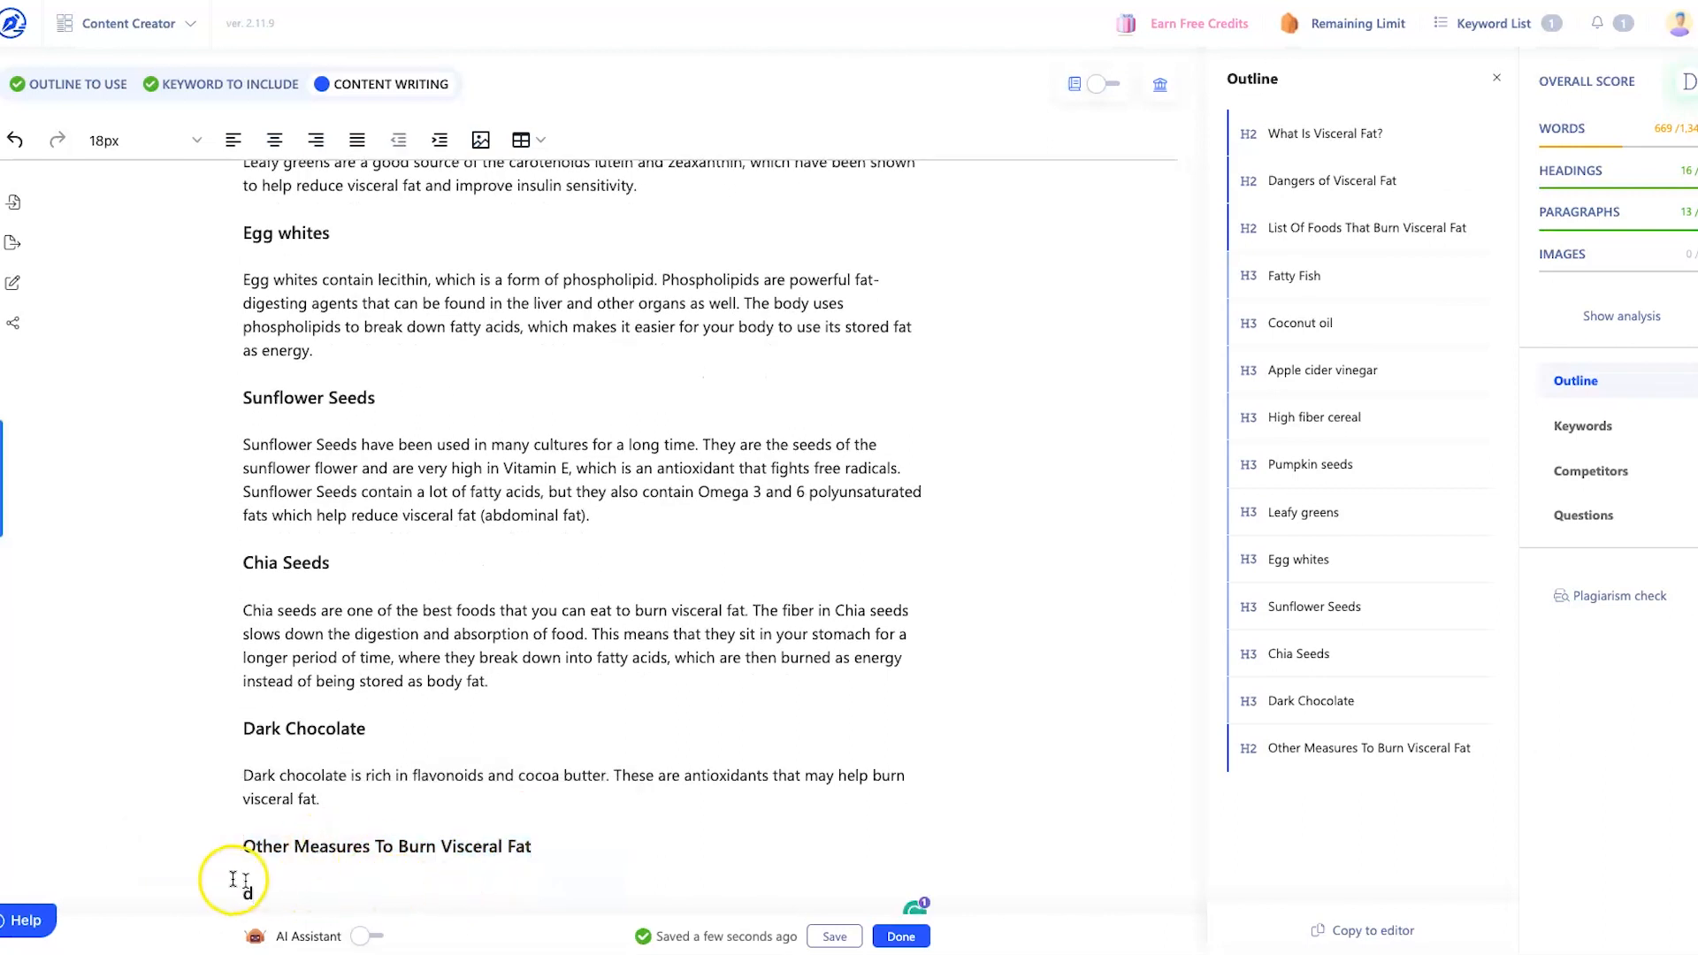
double_click(248, 893)
left_click(99, 851)
left_click(62, 586)
left_click(301, 893)
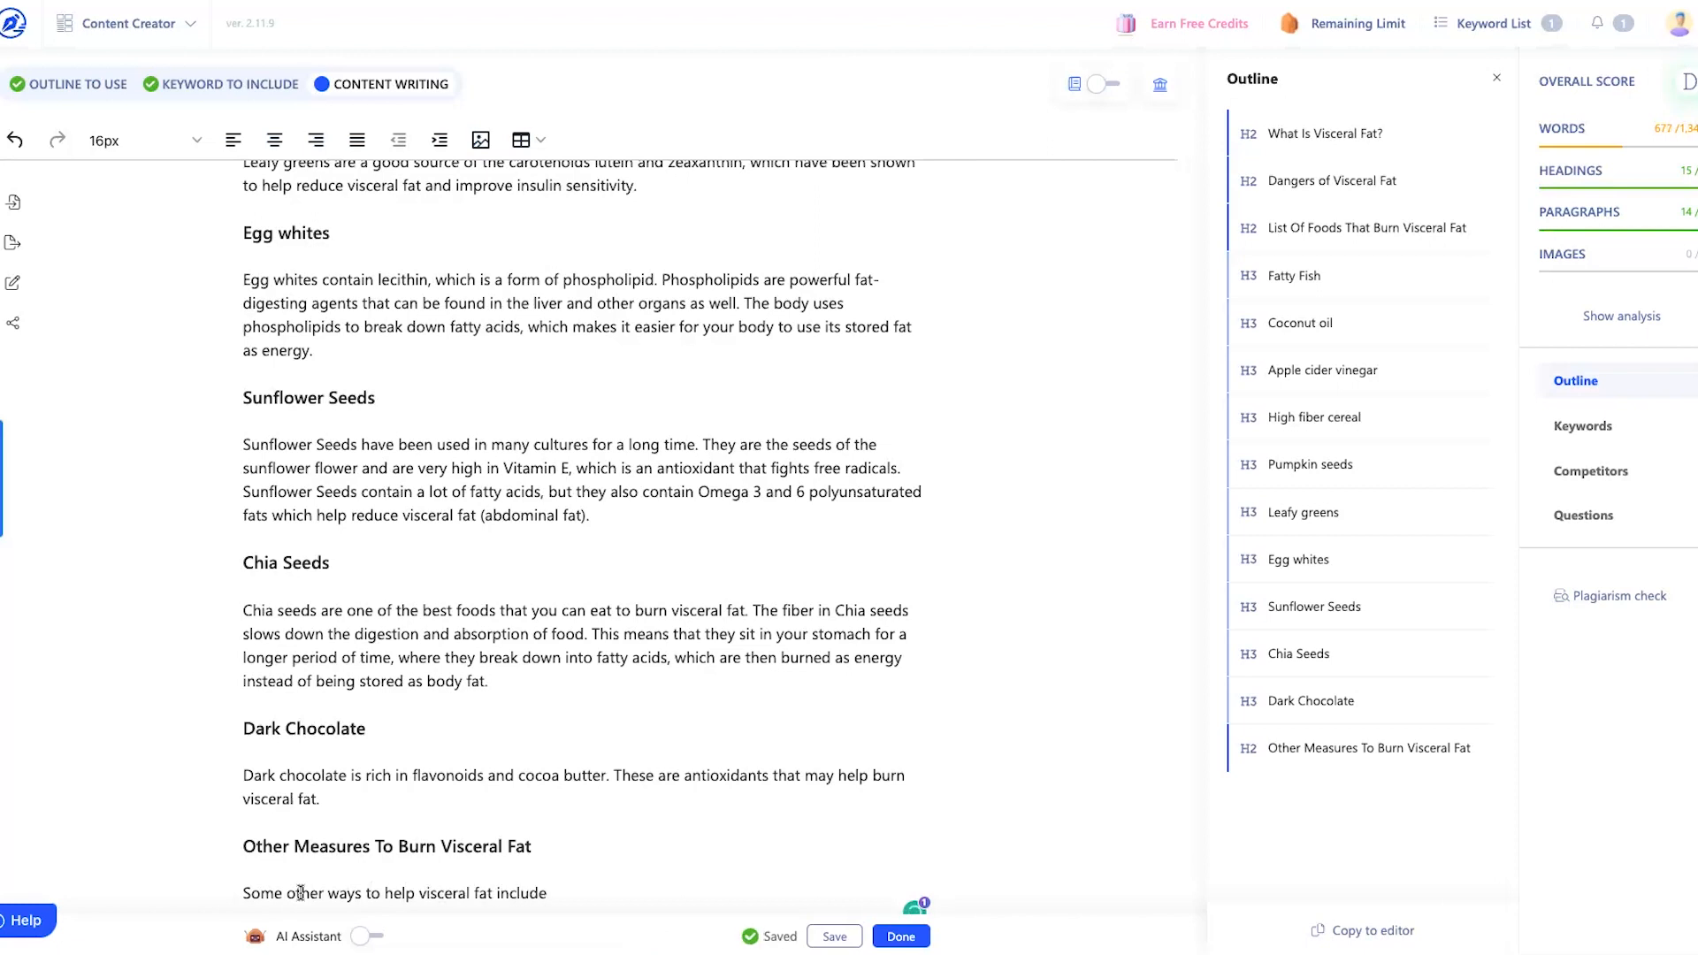
- Generate completions for the sentence "Some other ways to help visceral fat include" with the Text Finisher AI shortcut
left_click(264, 893)
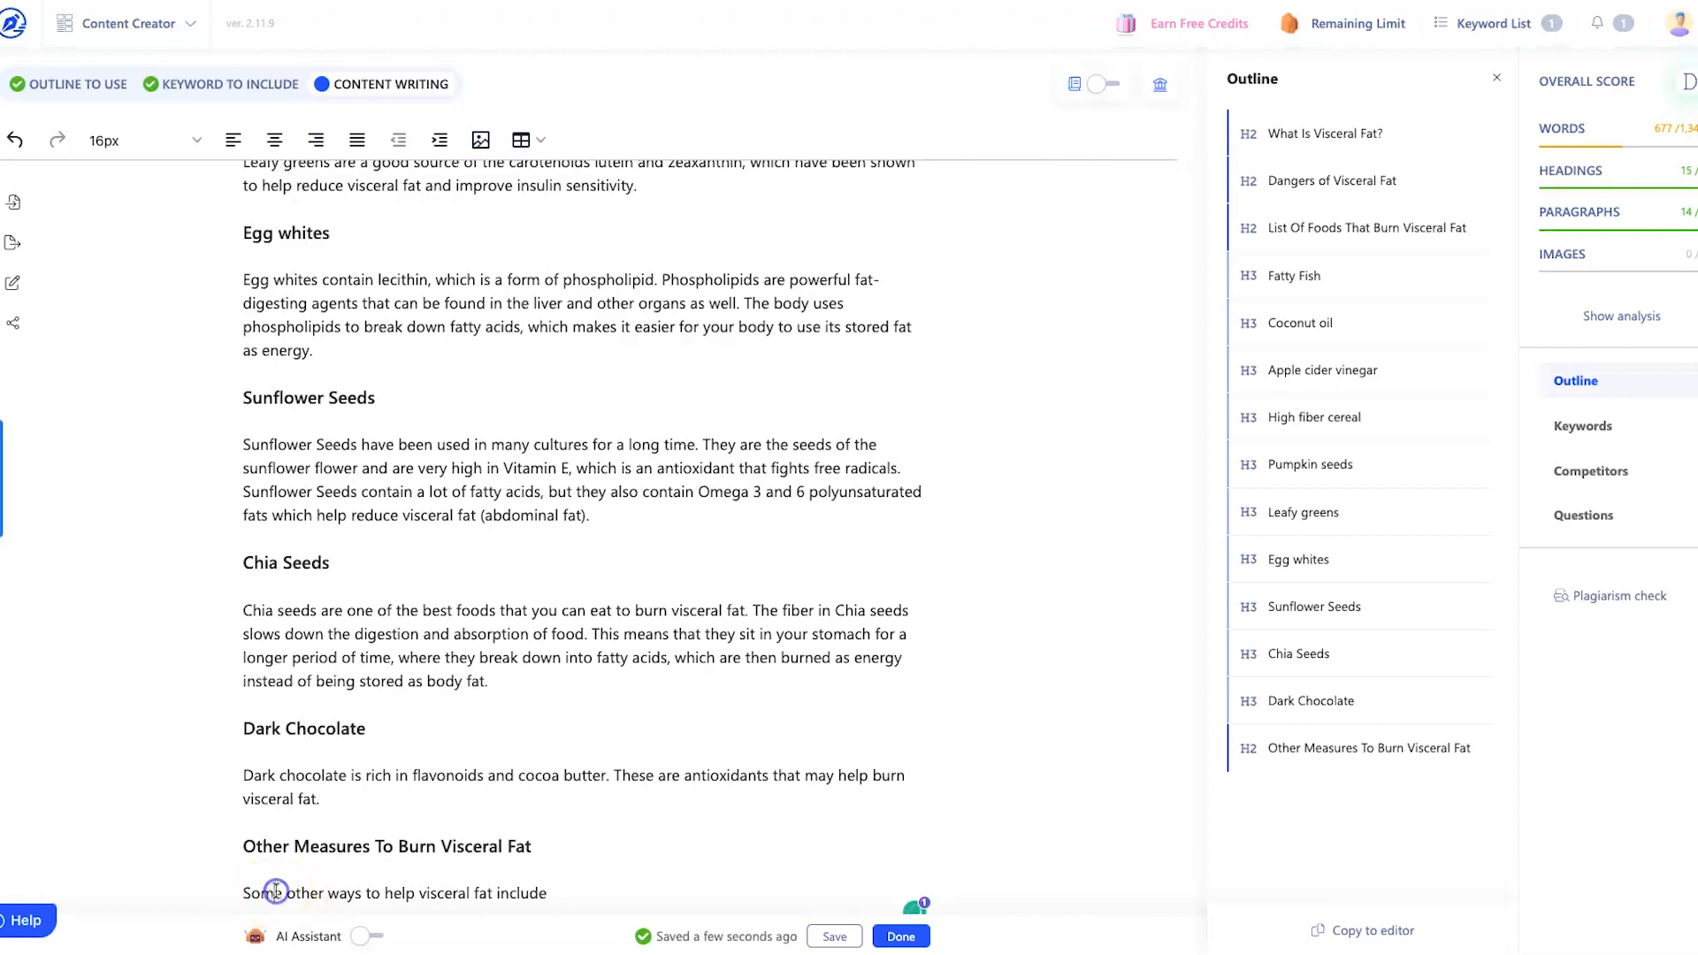
triple_click(276, 891)
left_click(581, 845)
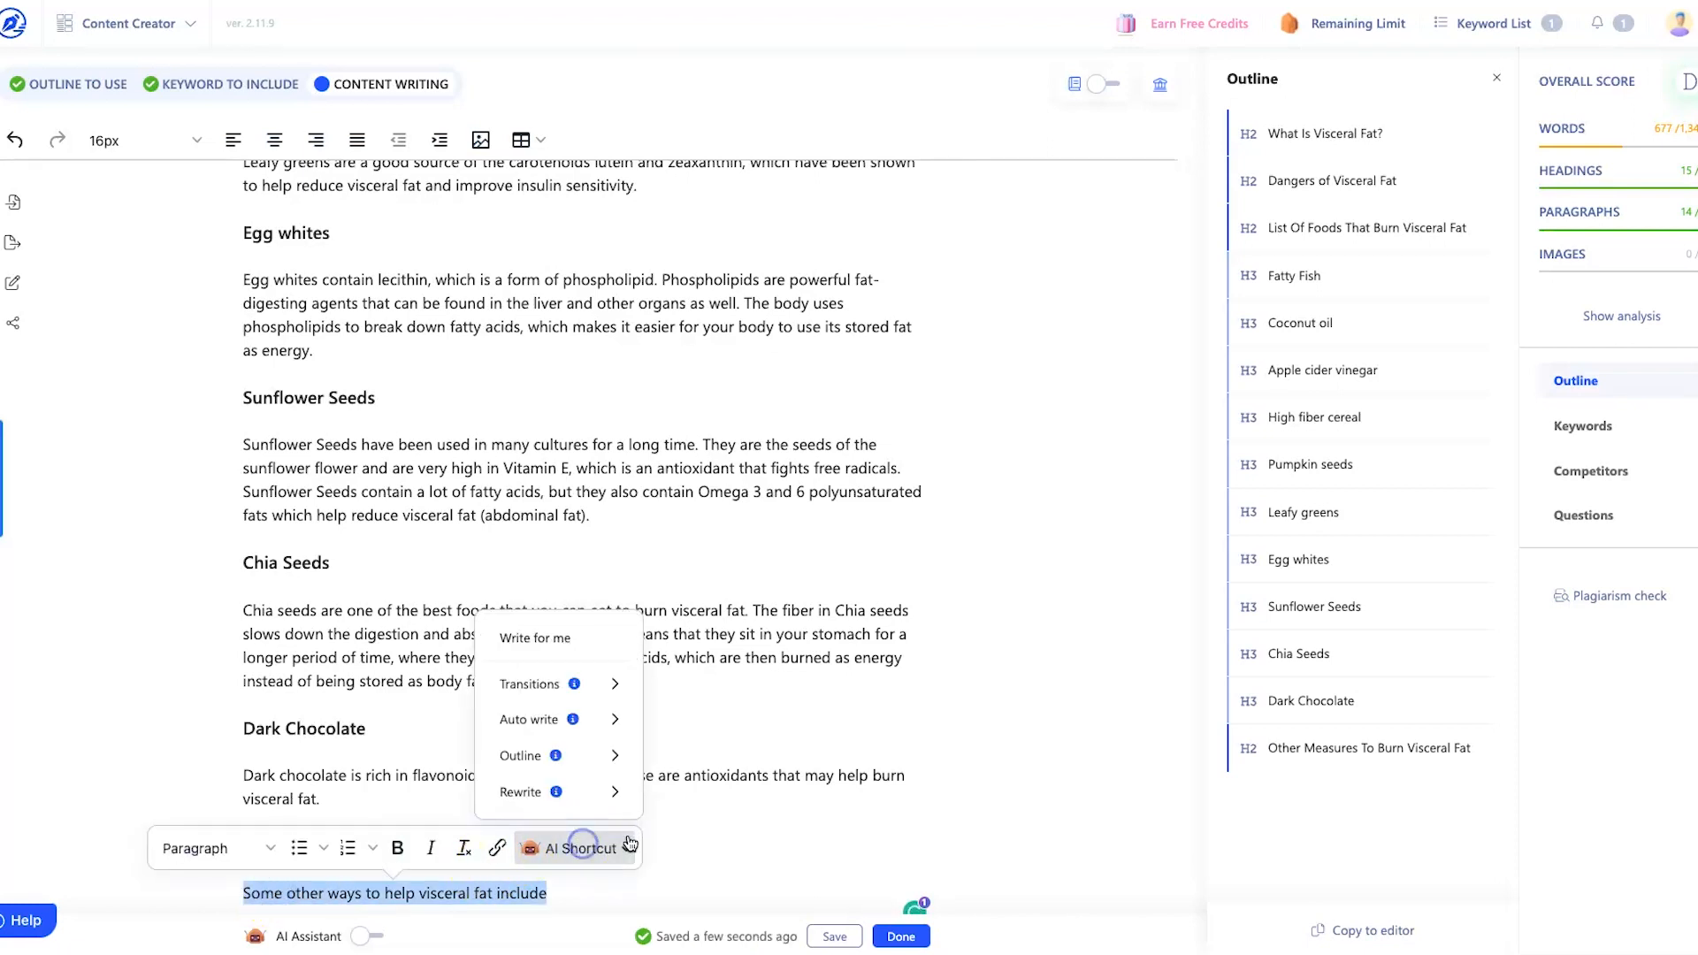
left_click(600, 719)
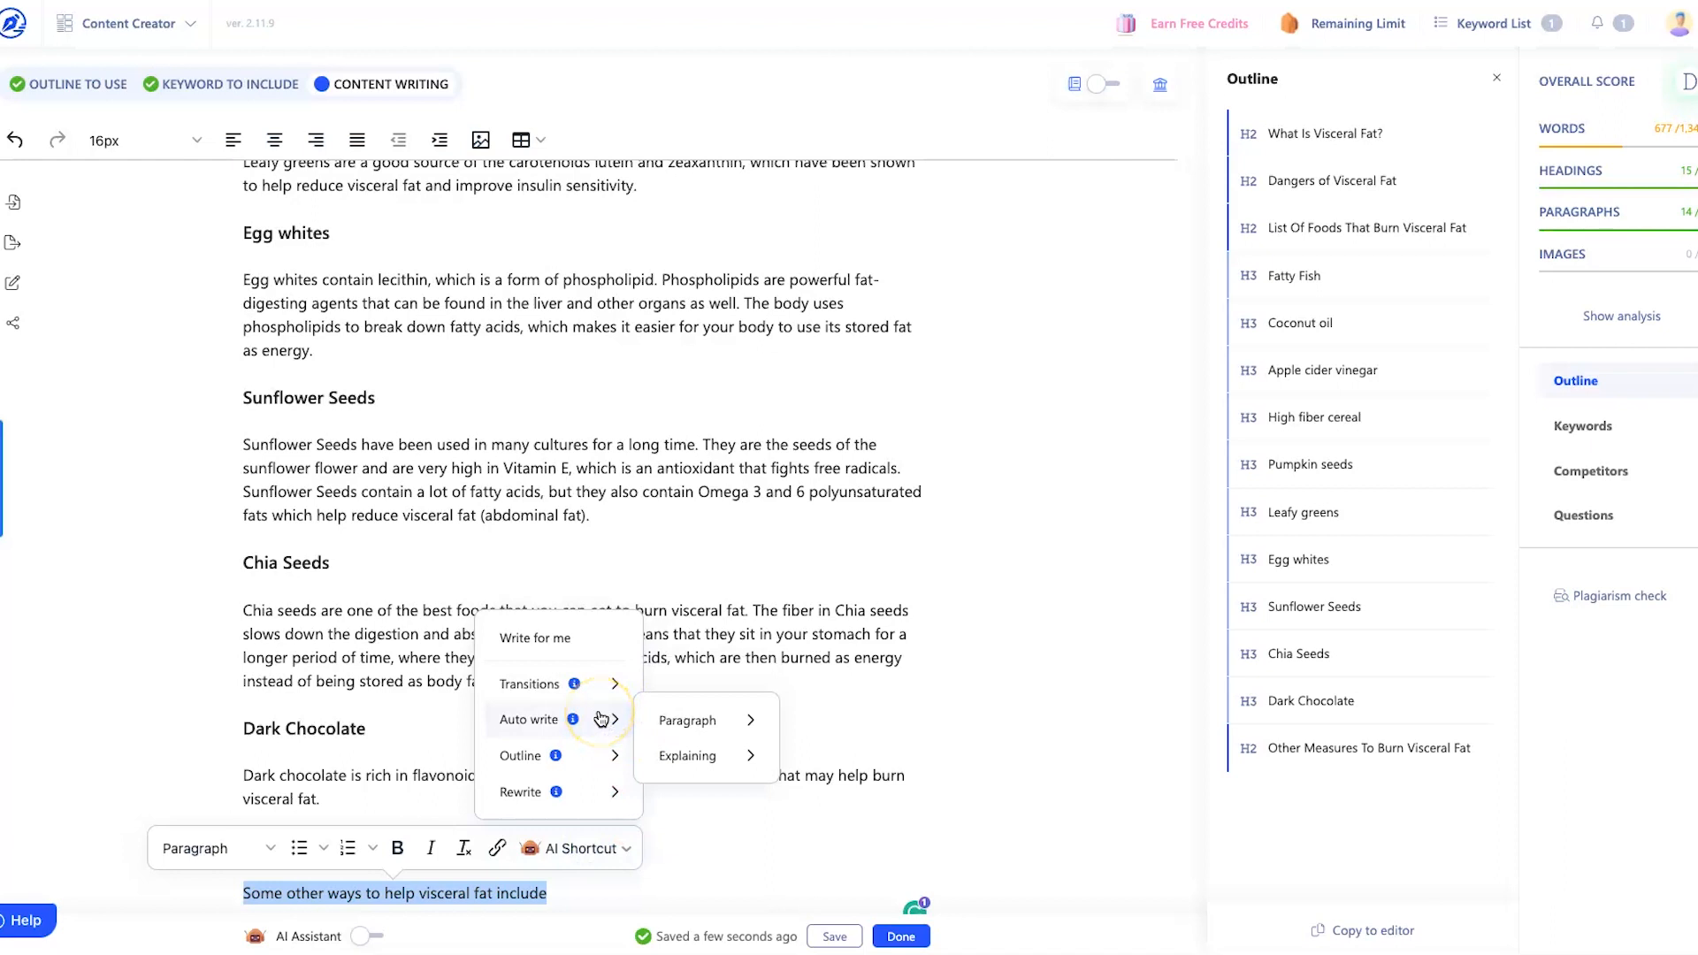
left_click(599, 686)
left_click(602, 793)
left_click(602, 719)
left_click(713, 721)
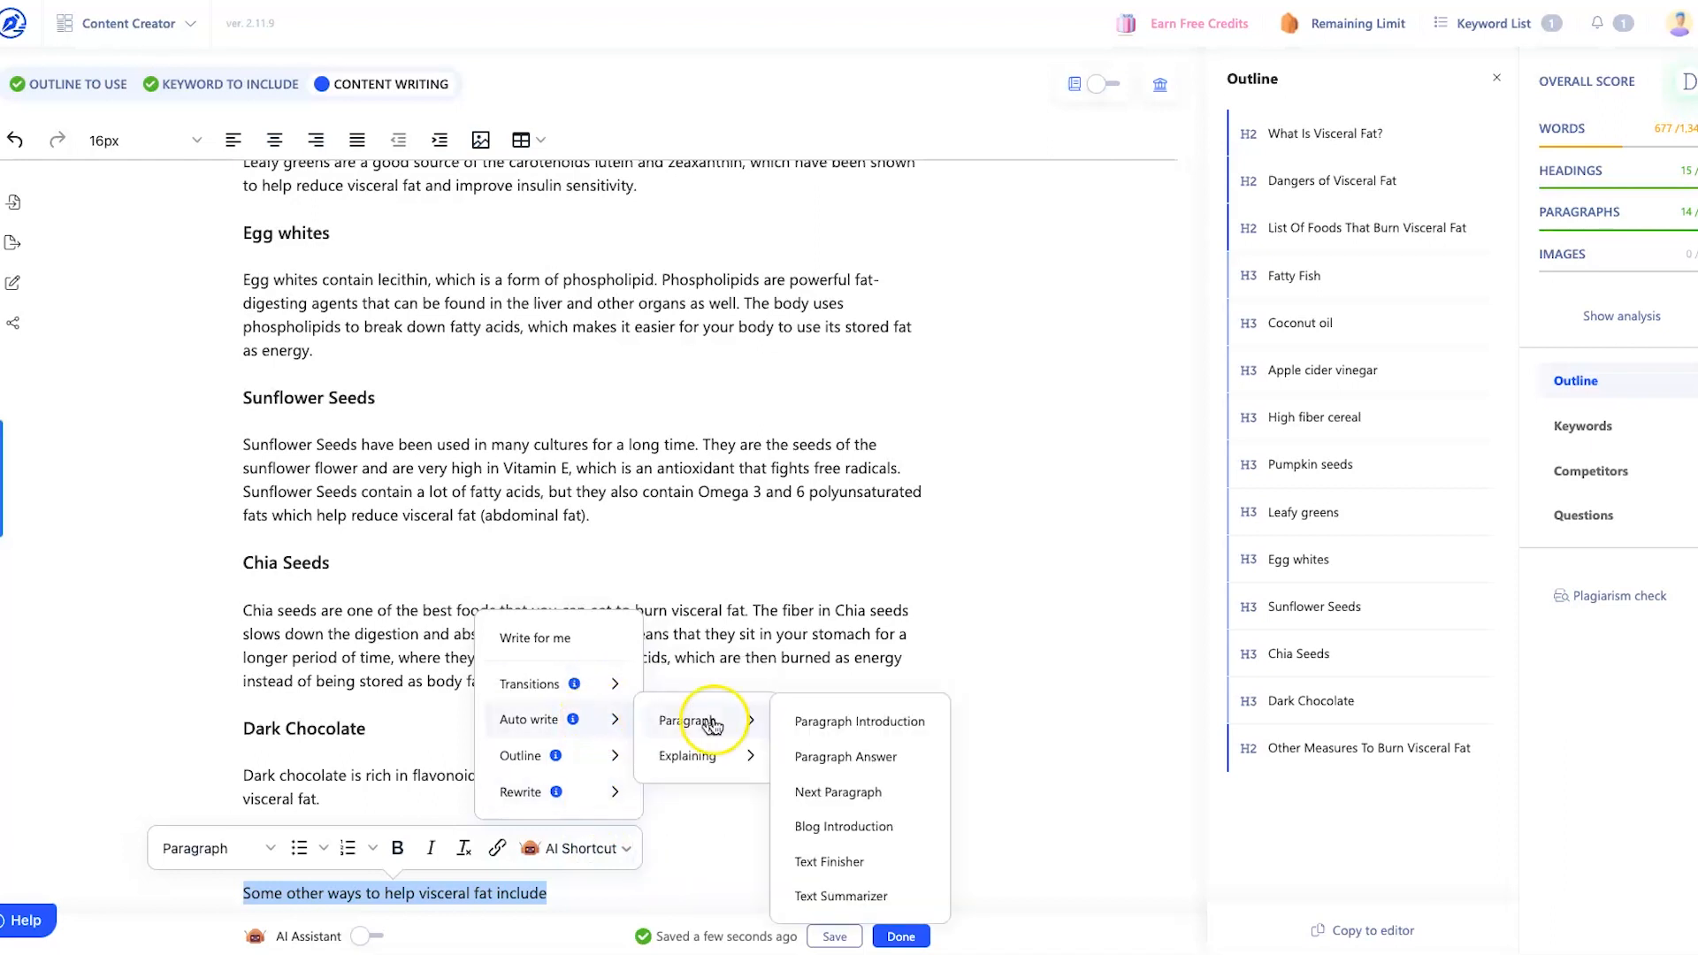
left_click(849, 863)
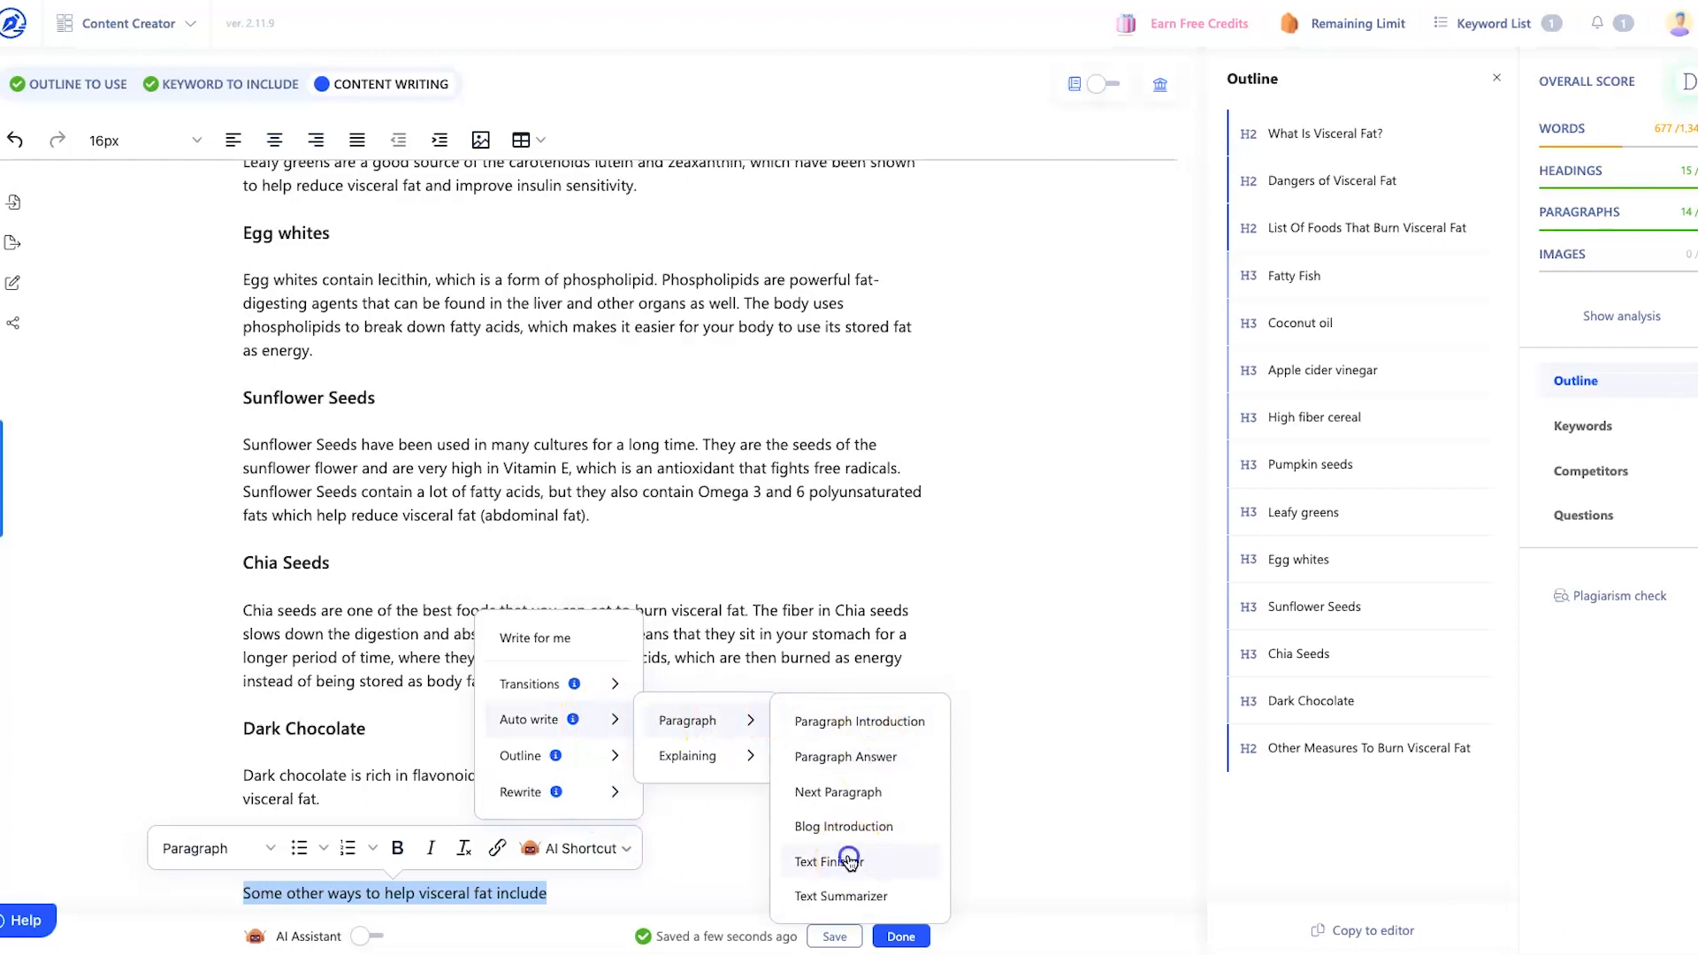
left_click(1414, 928)
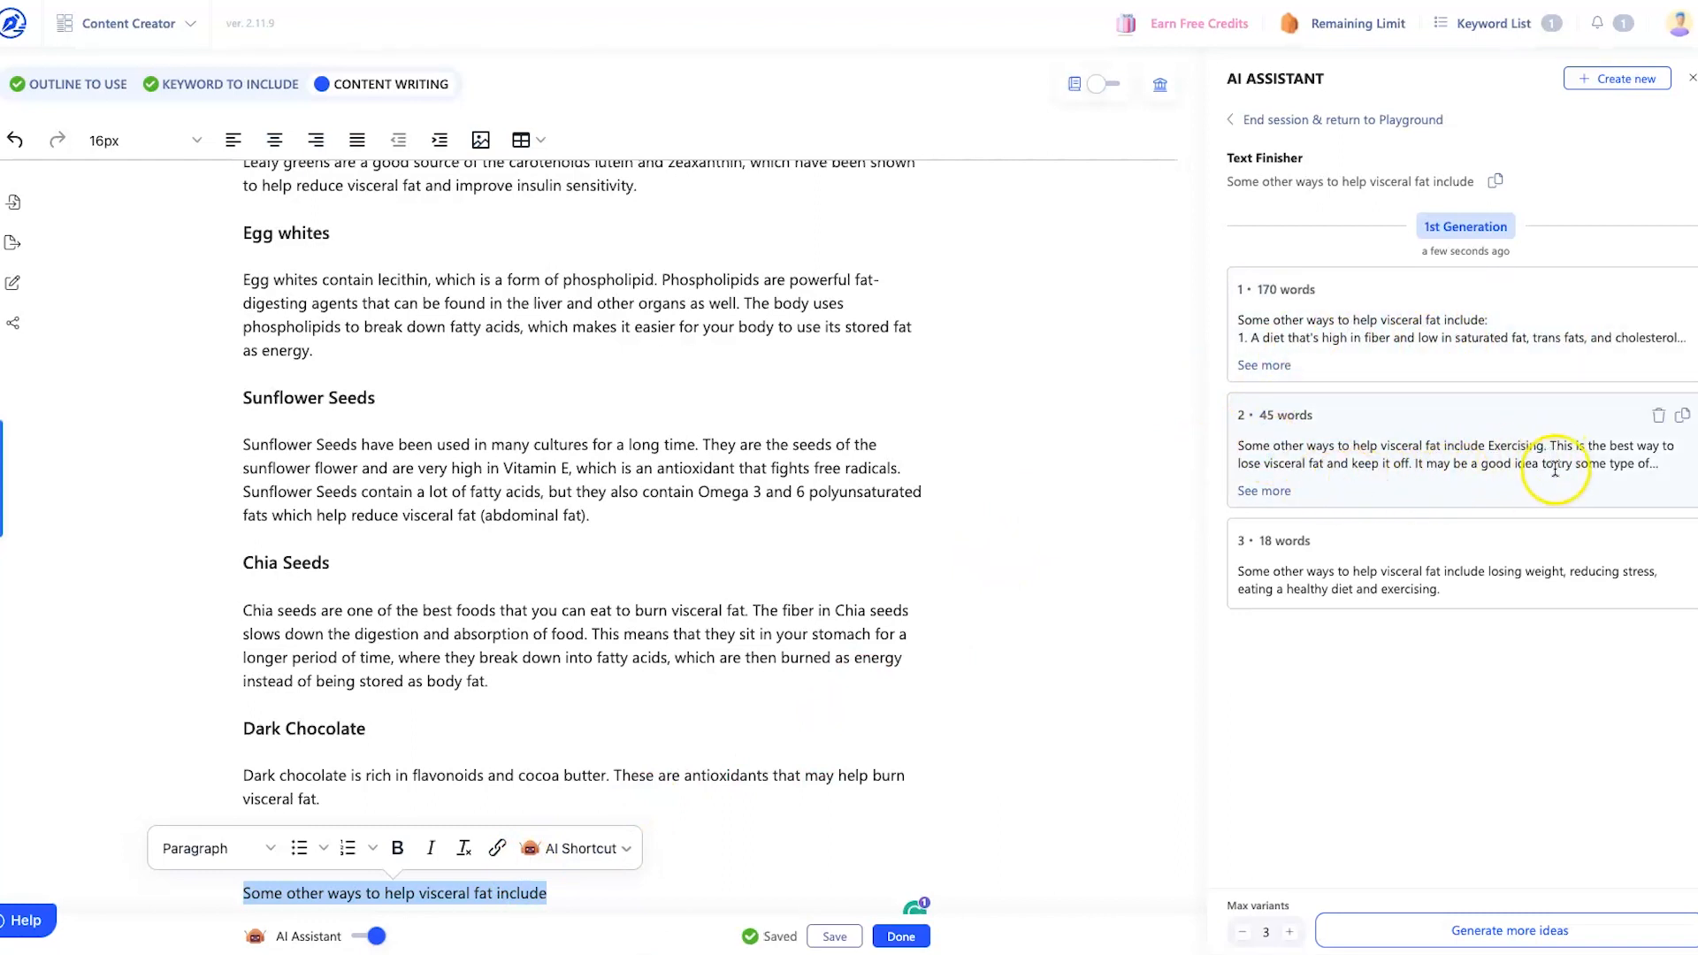
- Copy the second Text Finisher variant about exercising and replace the unfinished sentence with it
left_click(1682, 415)
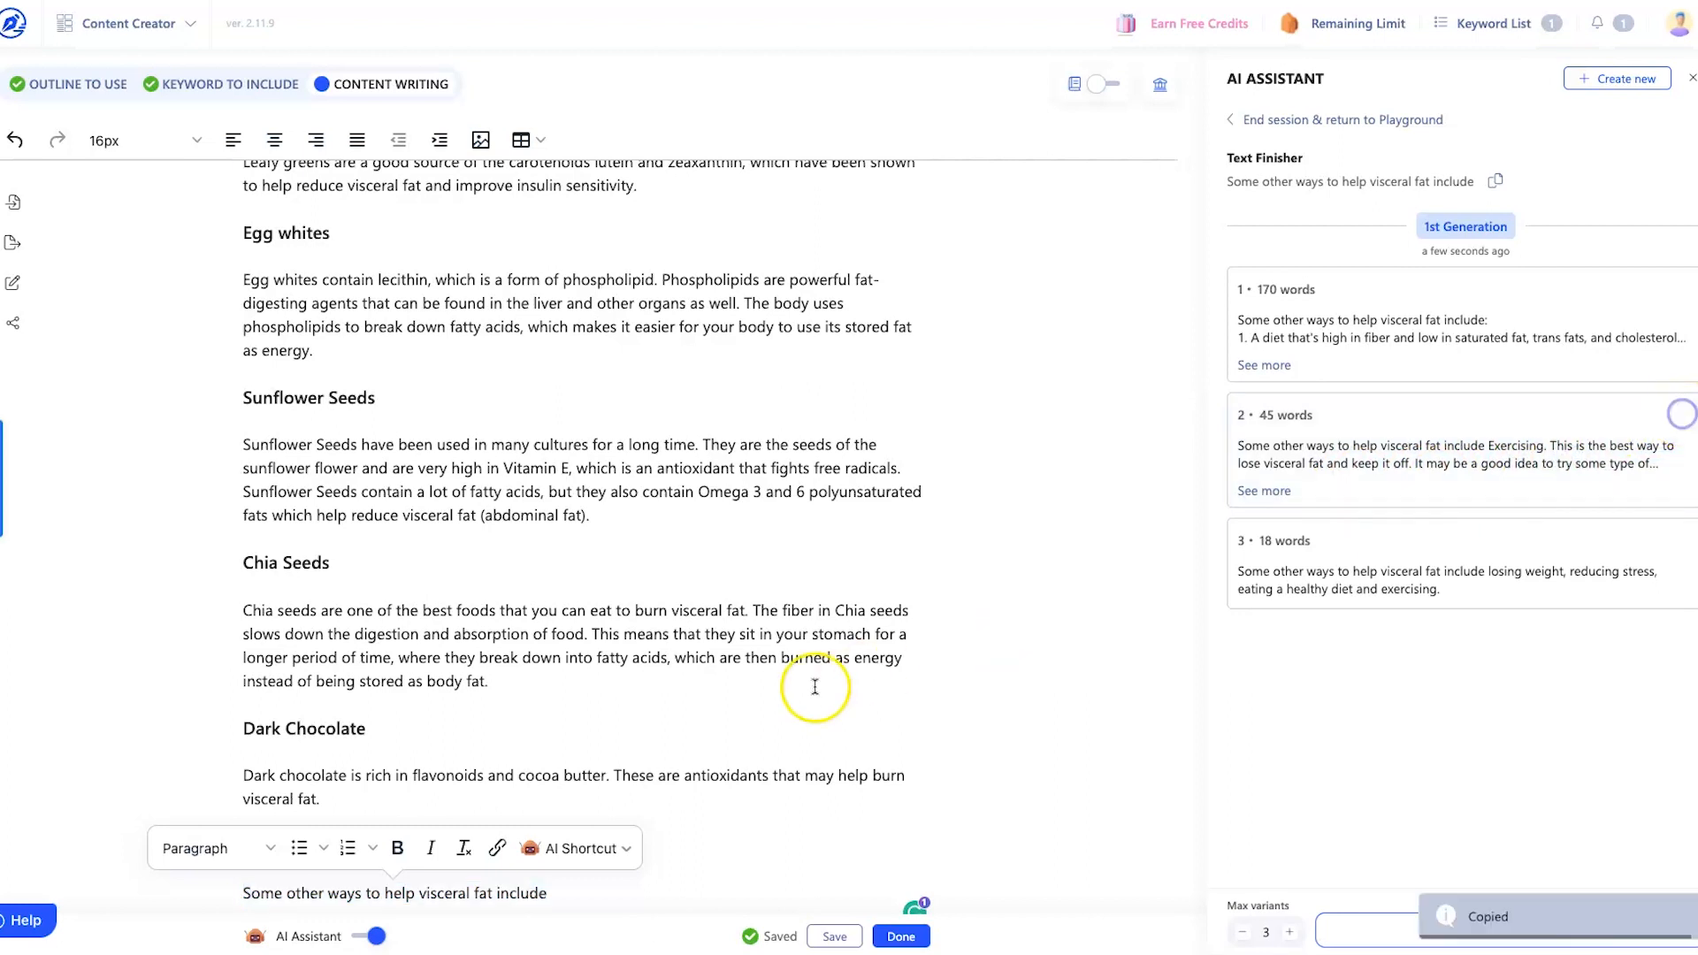
left_click(1287, 489)
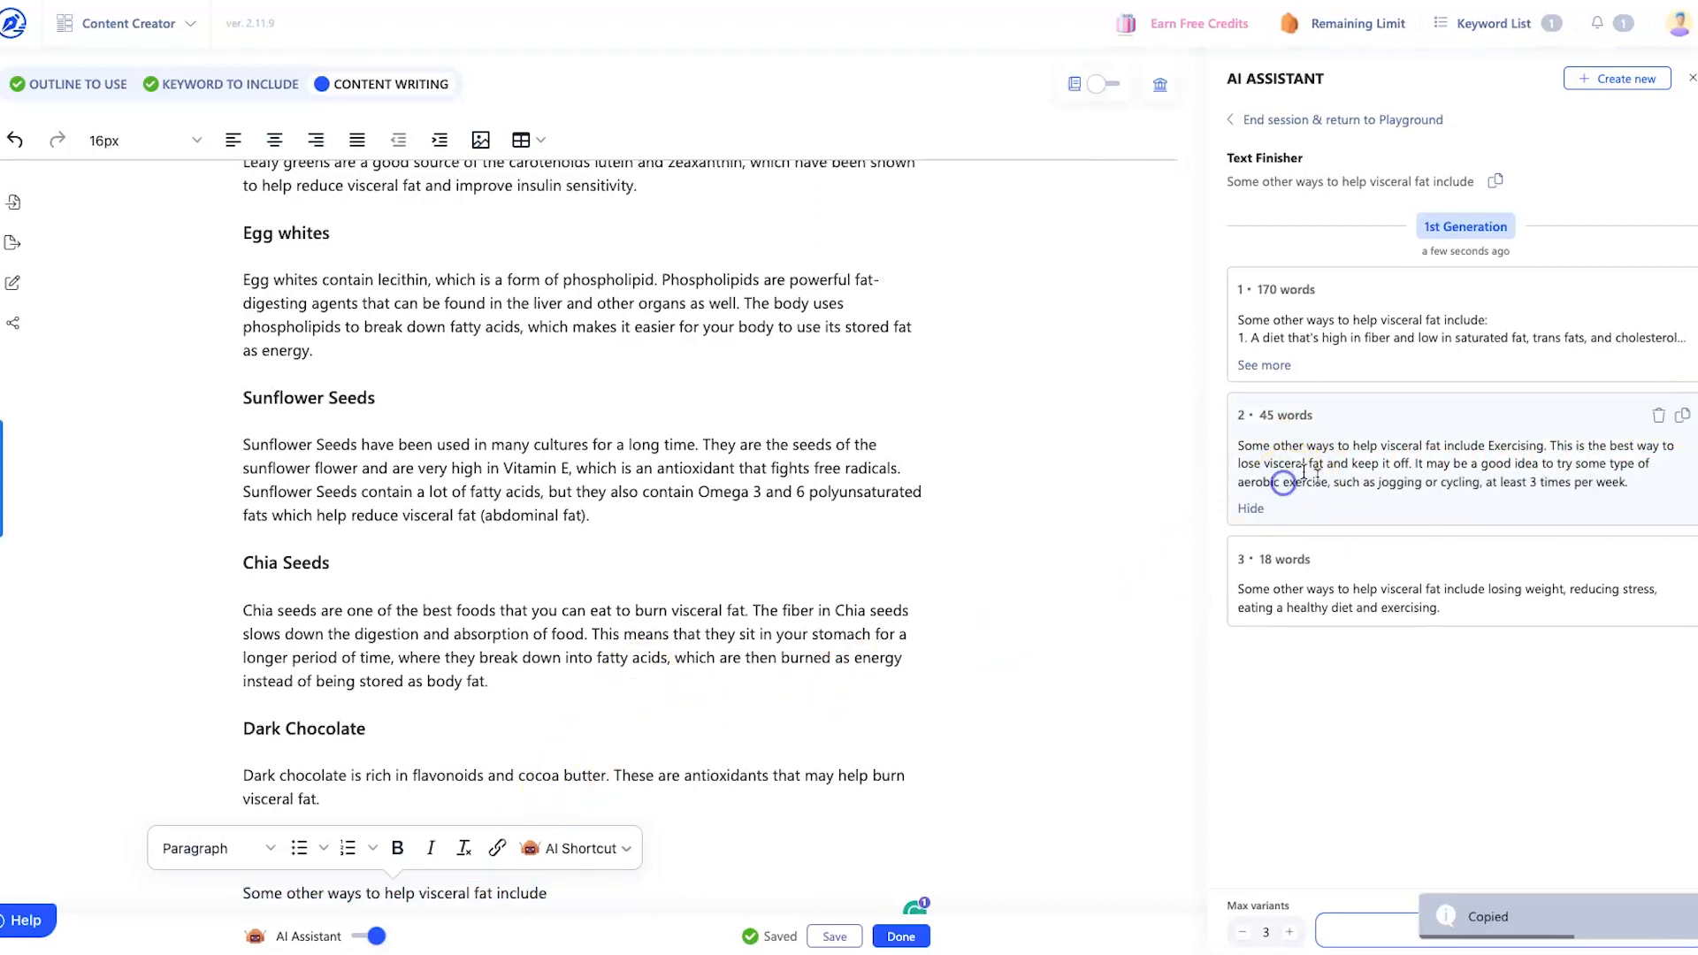
left_click(543, 898)
triple_click(568, 884)
key("ctrl+v")
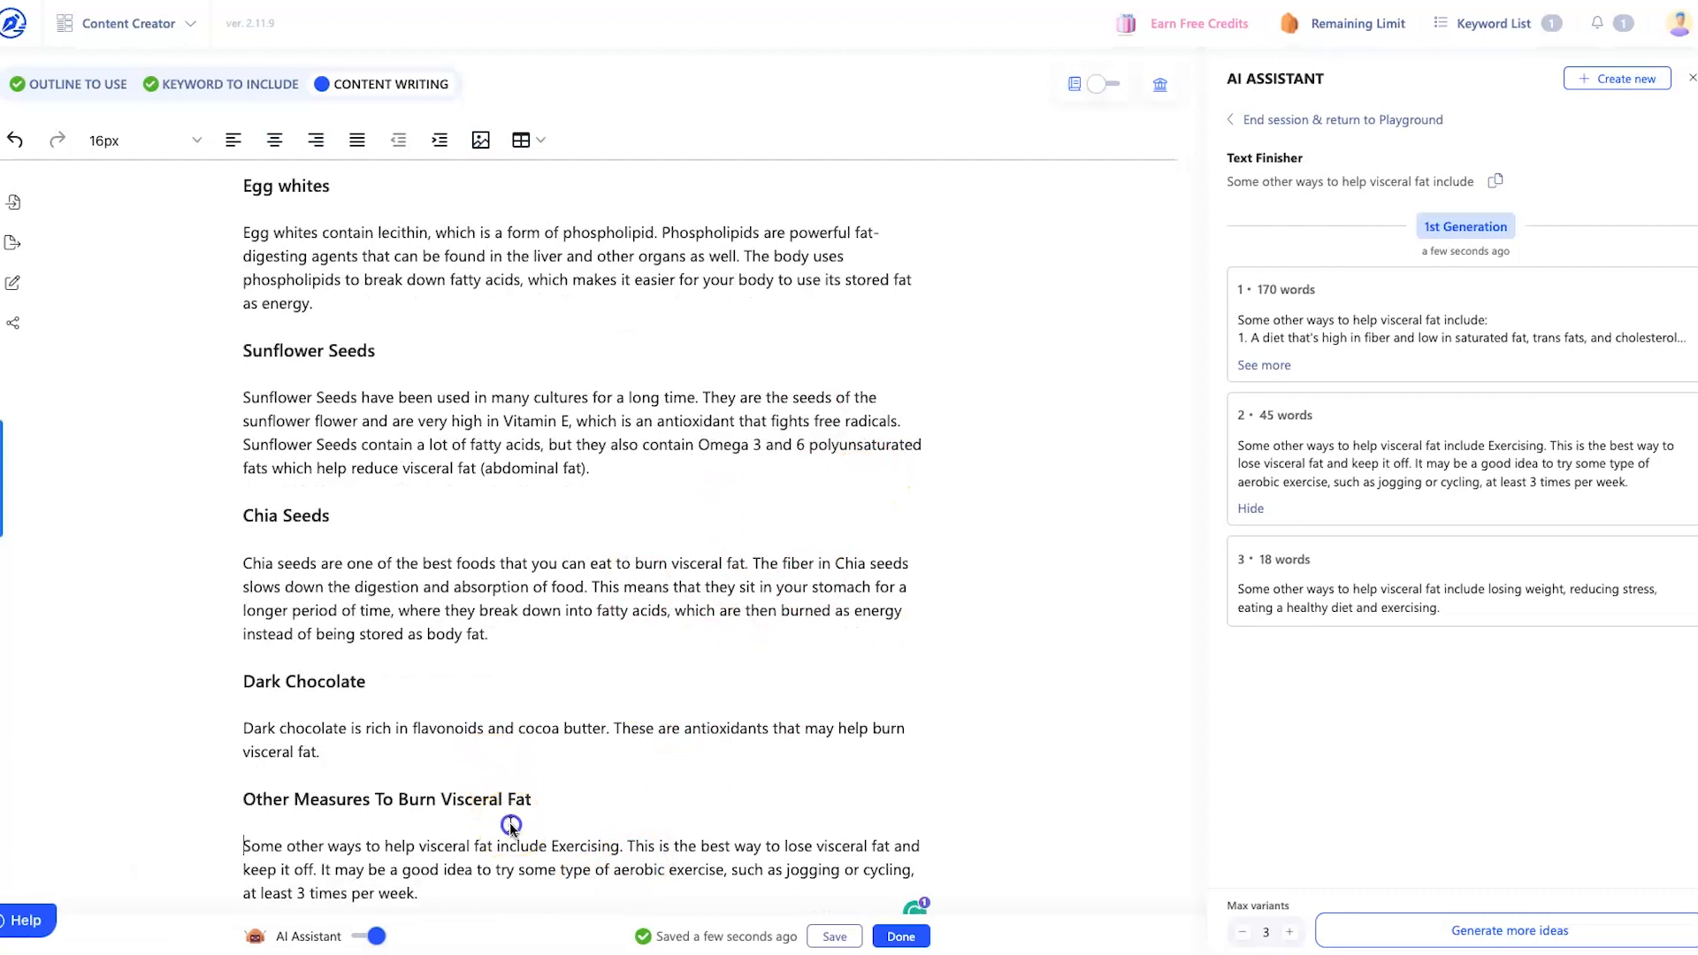
- Close the AI assistant and show the content analysis with its problems, good results and improvements
left_click(1691, 79)
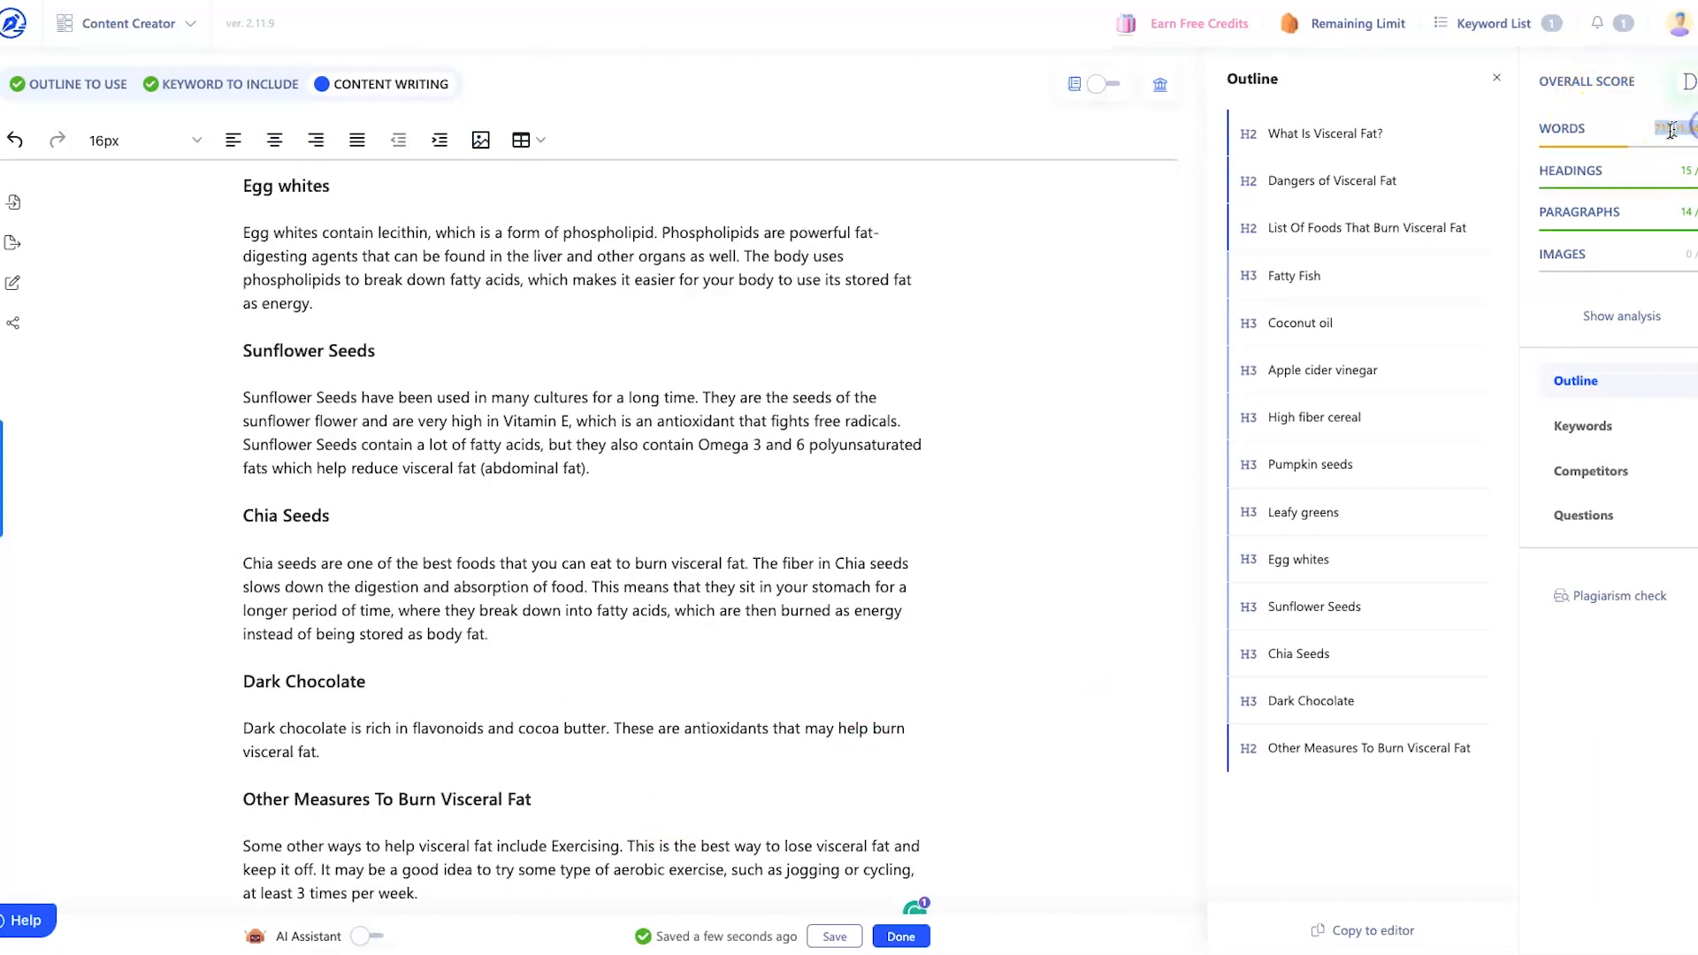
left_click_drag(1541, 254, 1688, 253)
left_click(1611, 329)
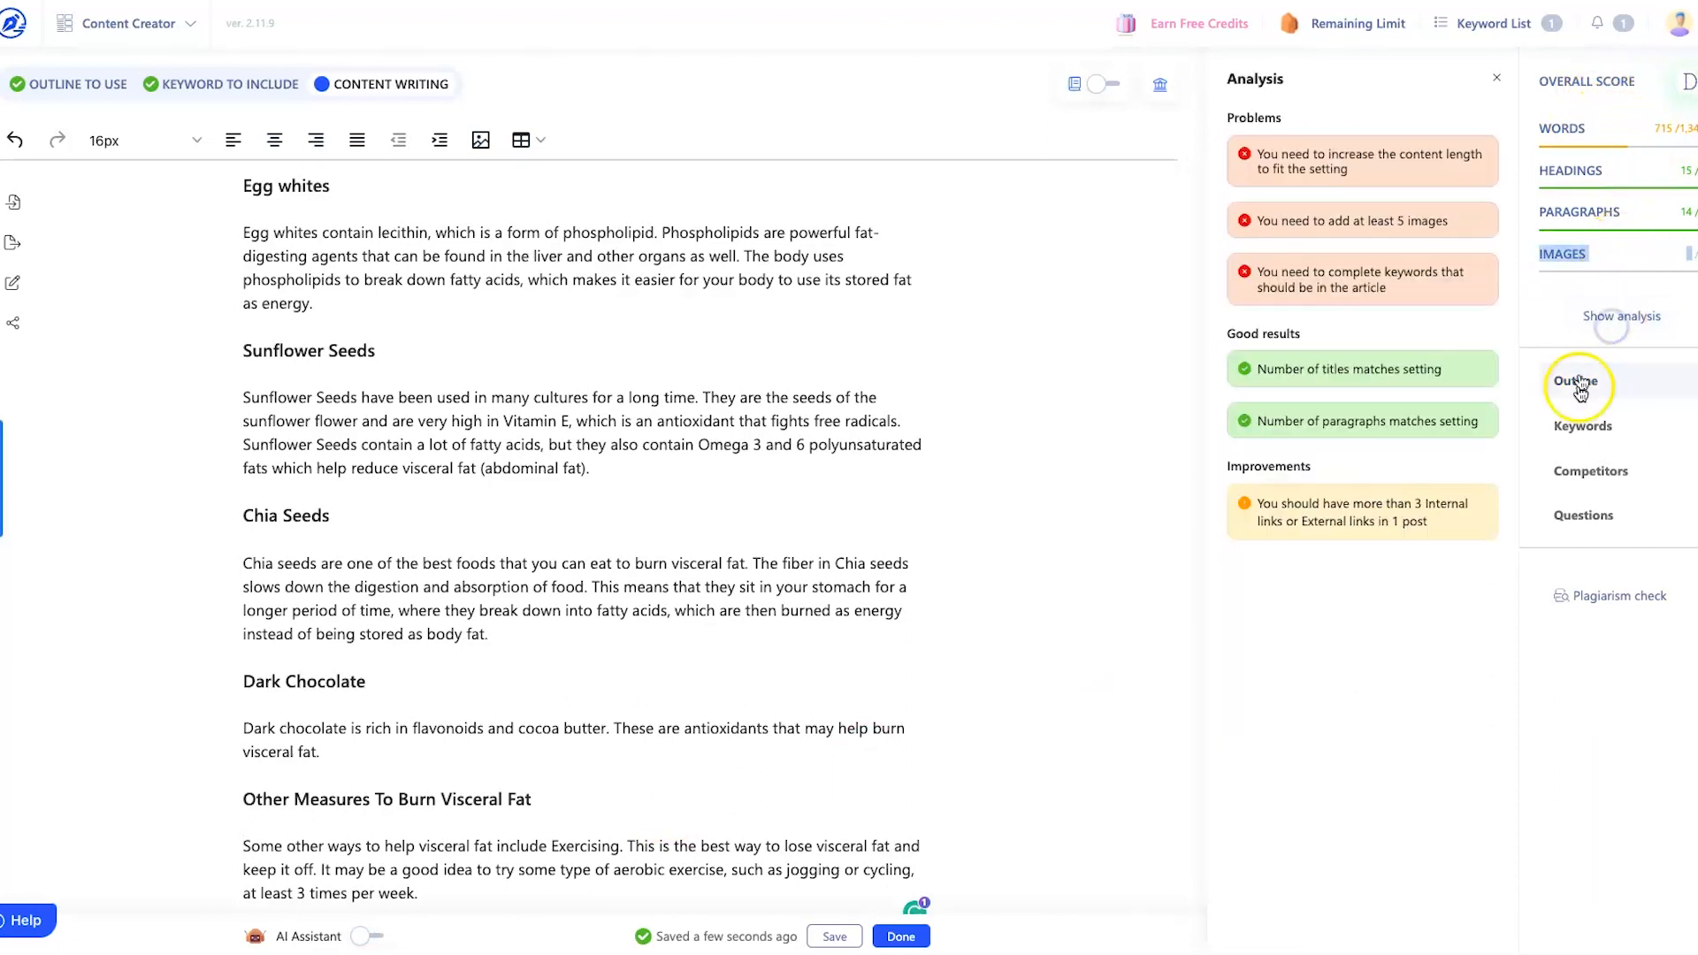
- Examine the list of recommended keywords and how often each is used in the article
left_click(1582, 423)
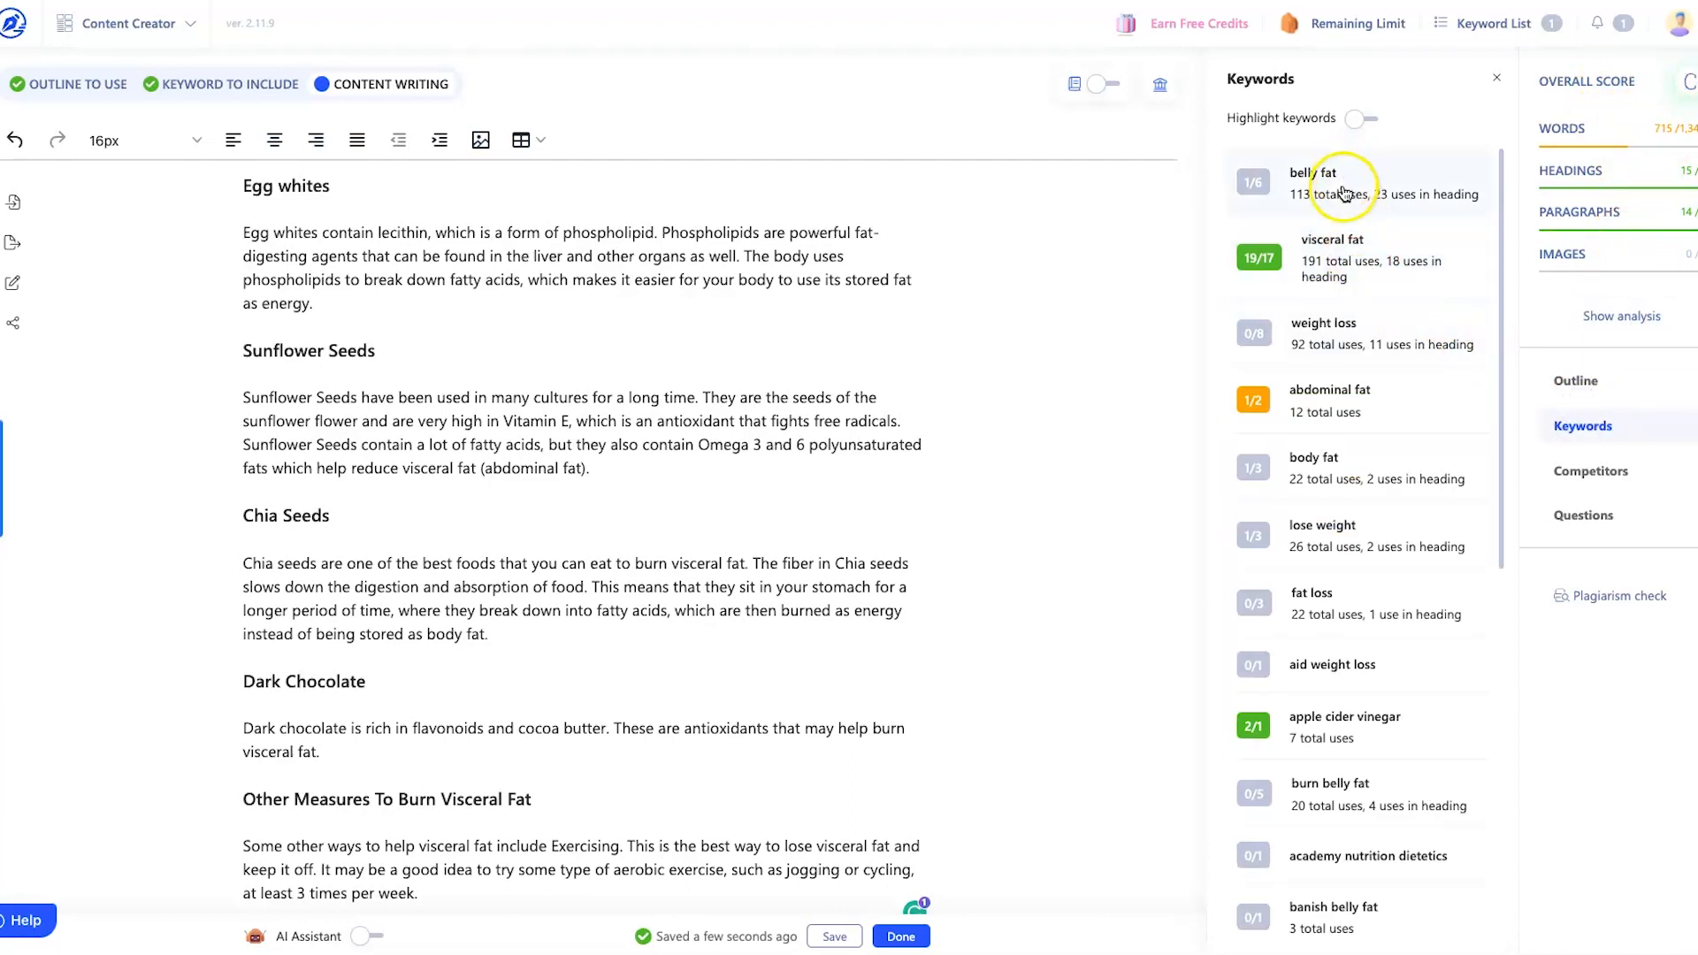
scroll(1339, 779, "down", 3)
scroll(1353, 817, "down", 5)
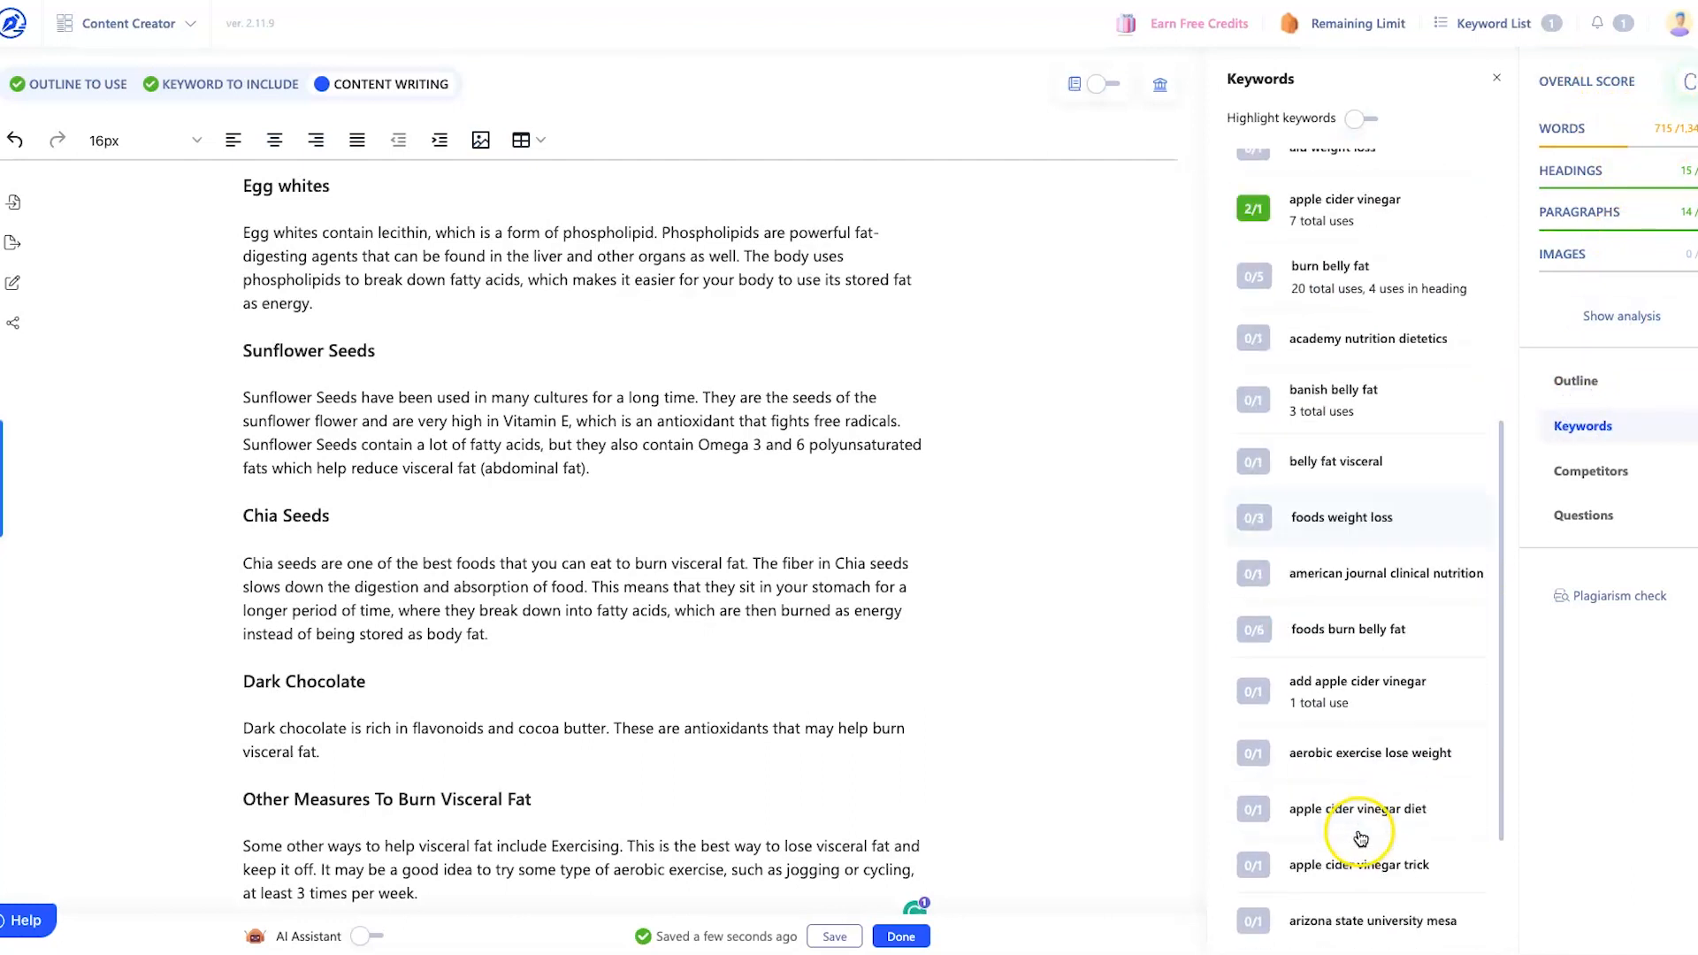
scroll(1353, 822, "up", 8)
scroll(1353, 827, "up", 1)
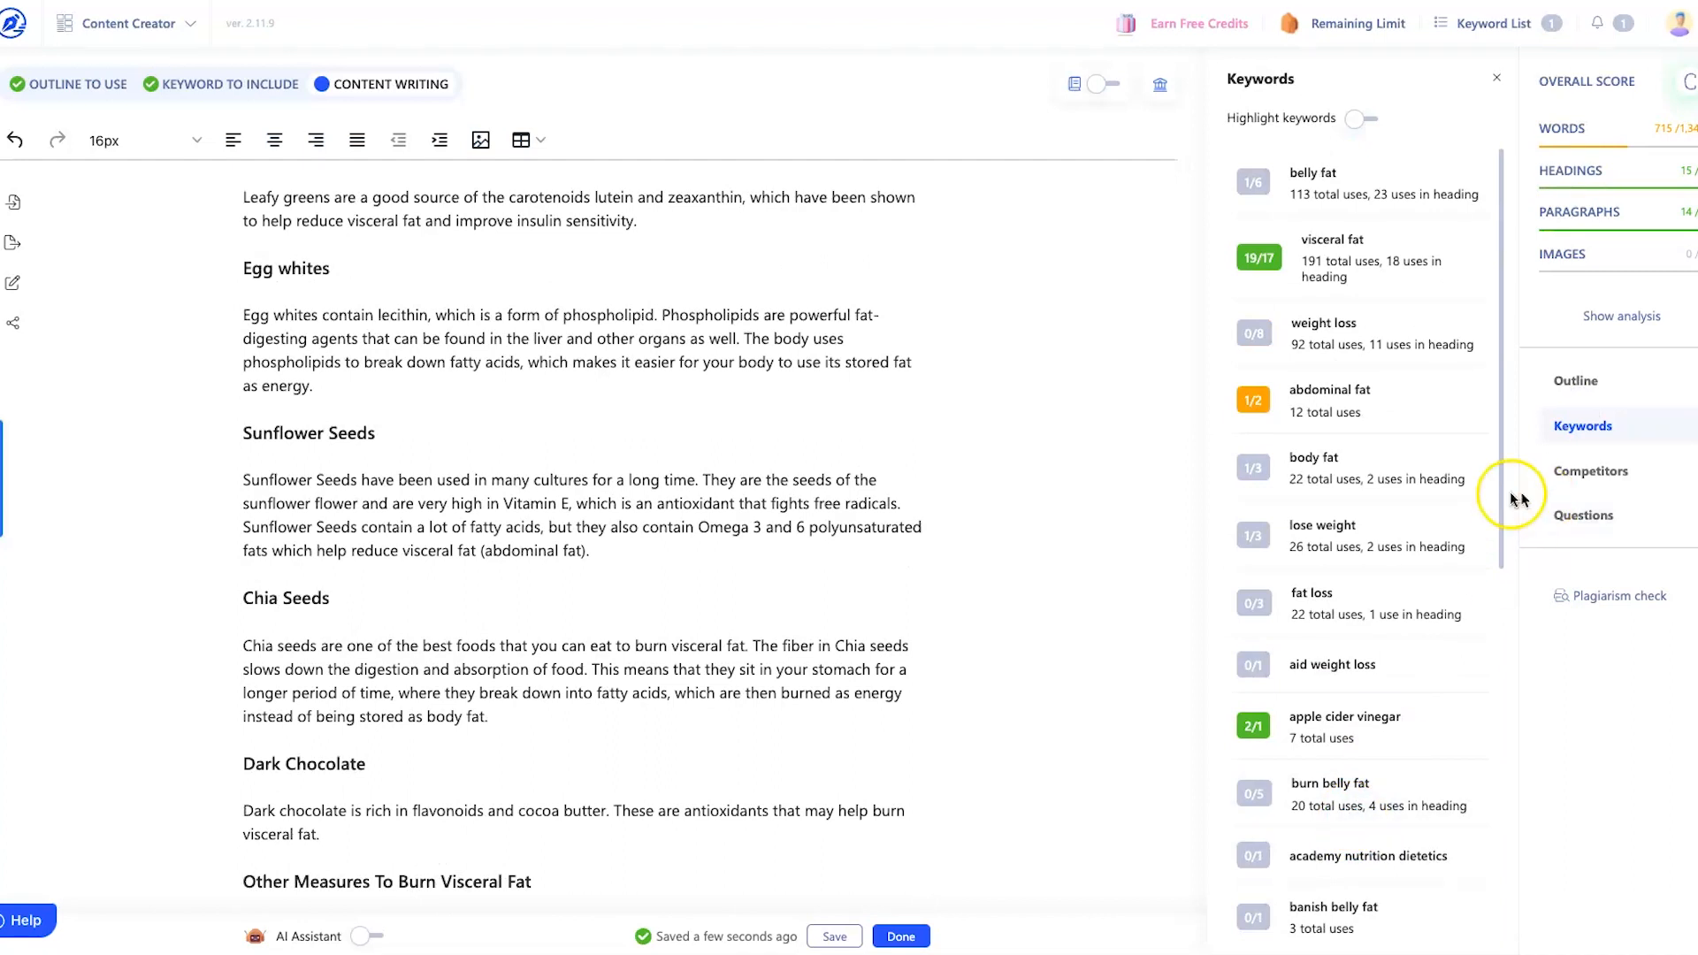
- Show the People also ask questions and review the written article from its title through the section on other measures to burn visceral fat
left_click(1566, 517)
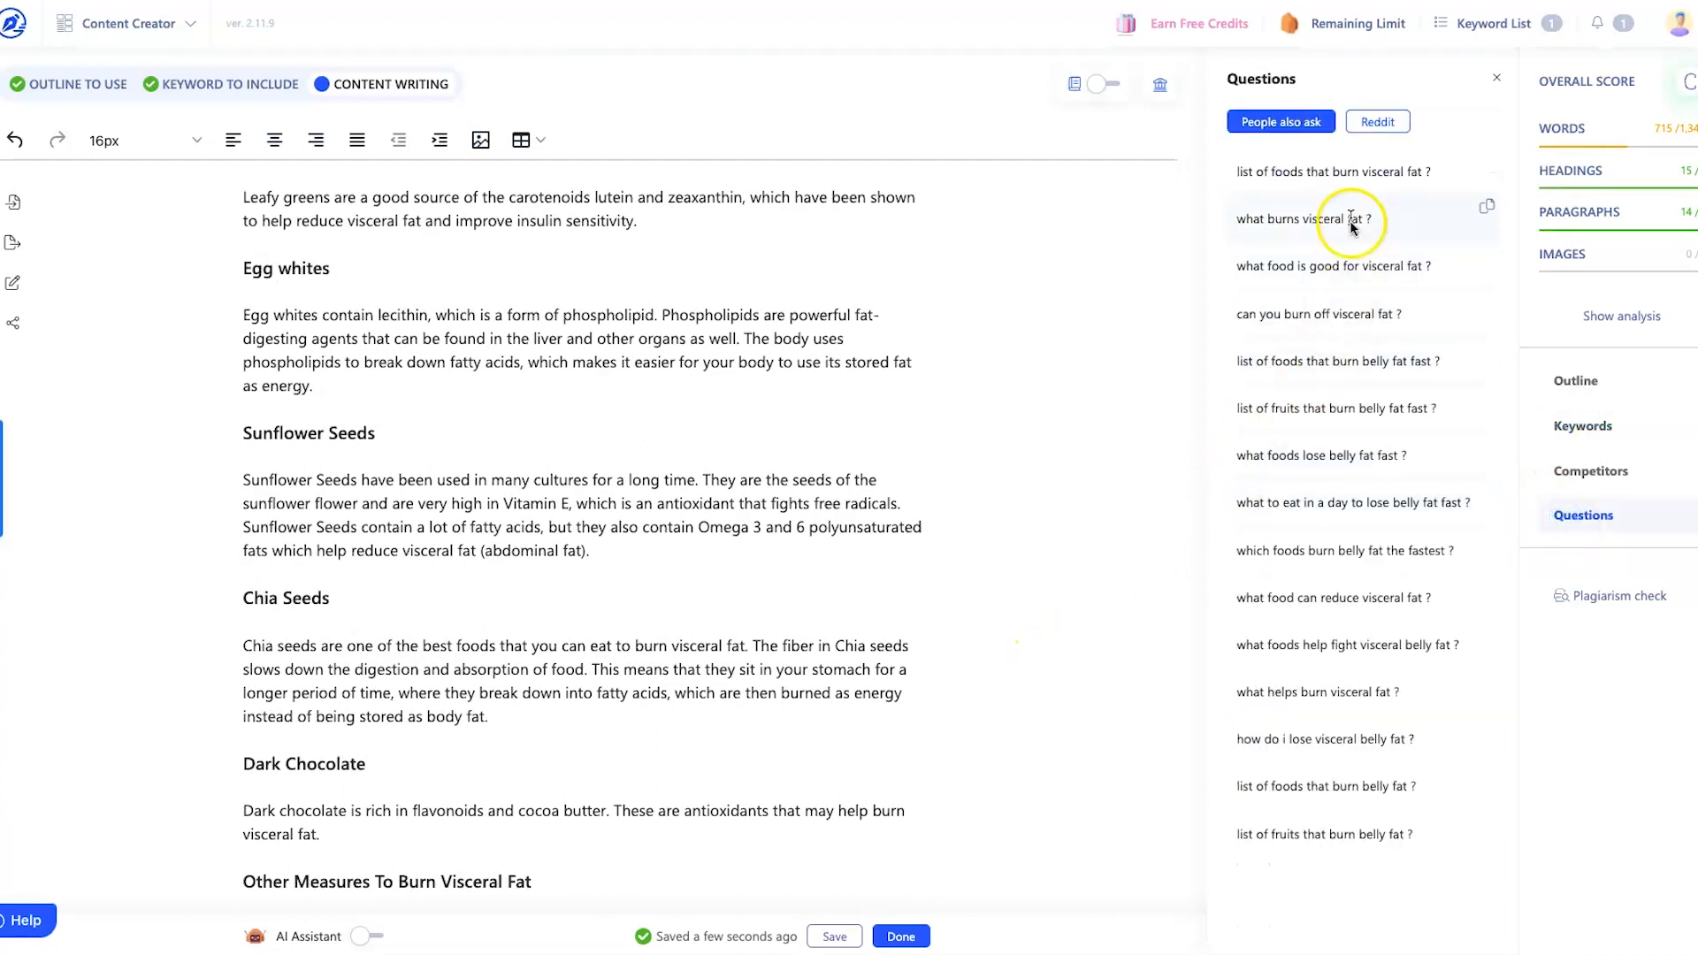
scroll(803, 665, "down", 1)
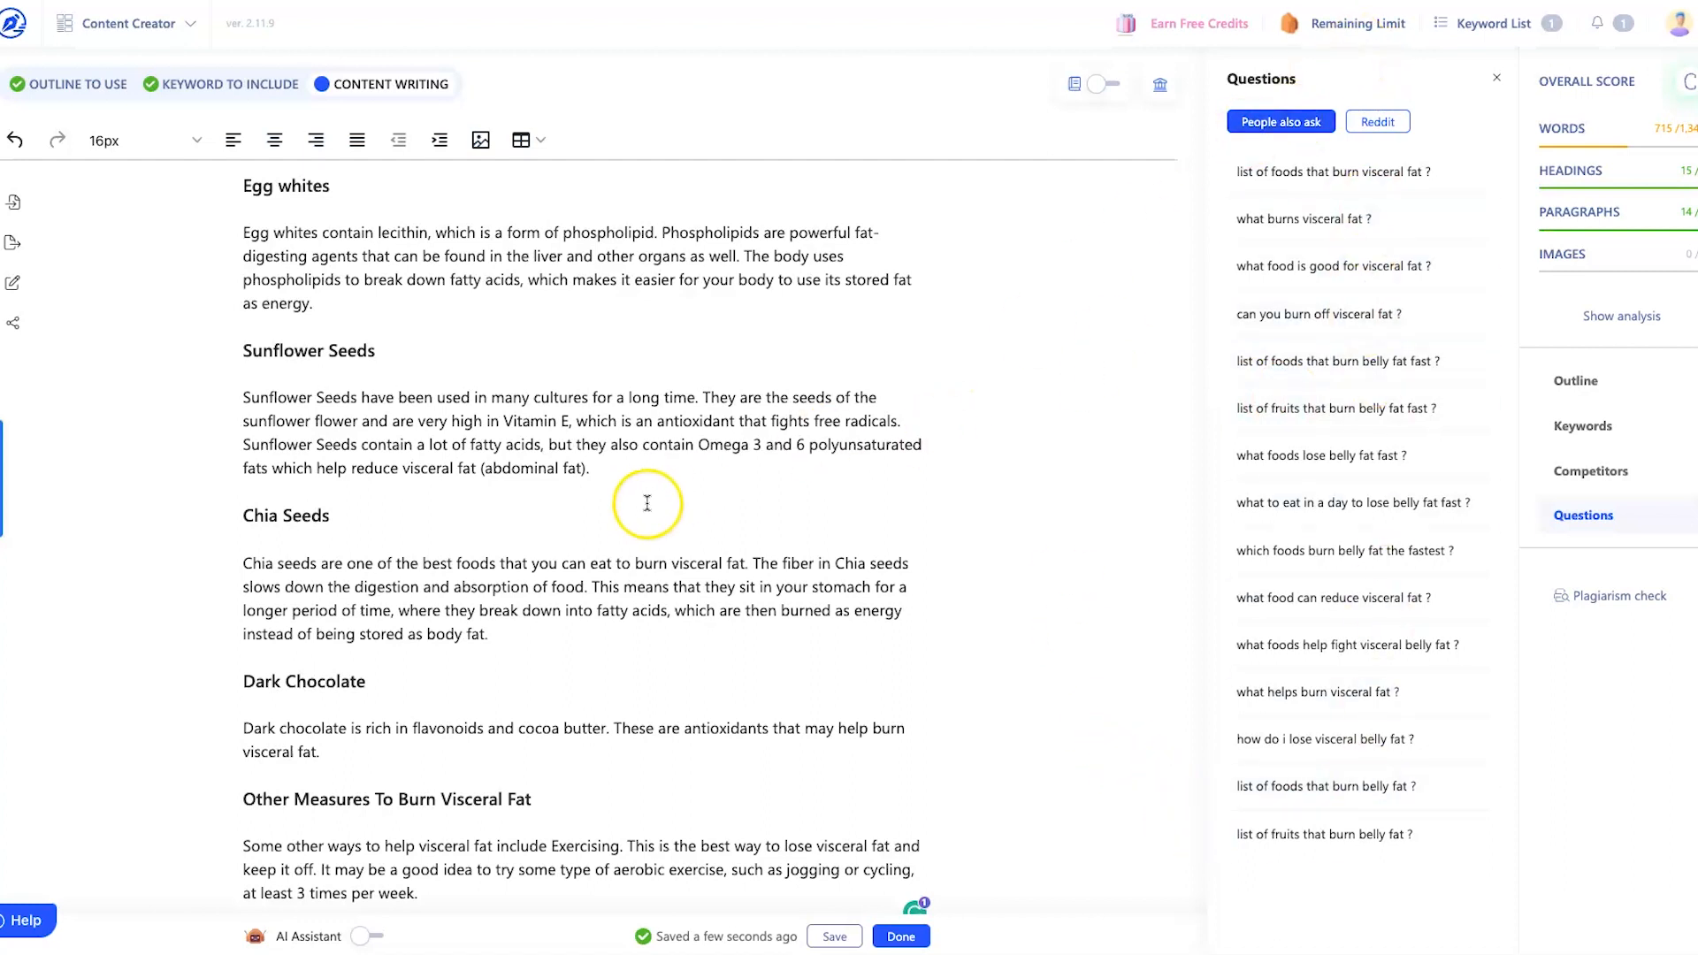
scroll(635, 517, "up", 8)
scroll(635, 517, "up", 8)
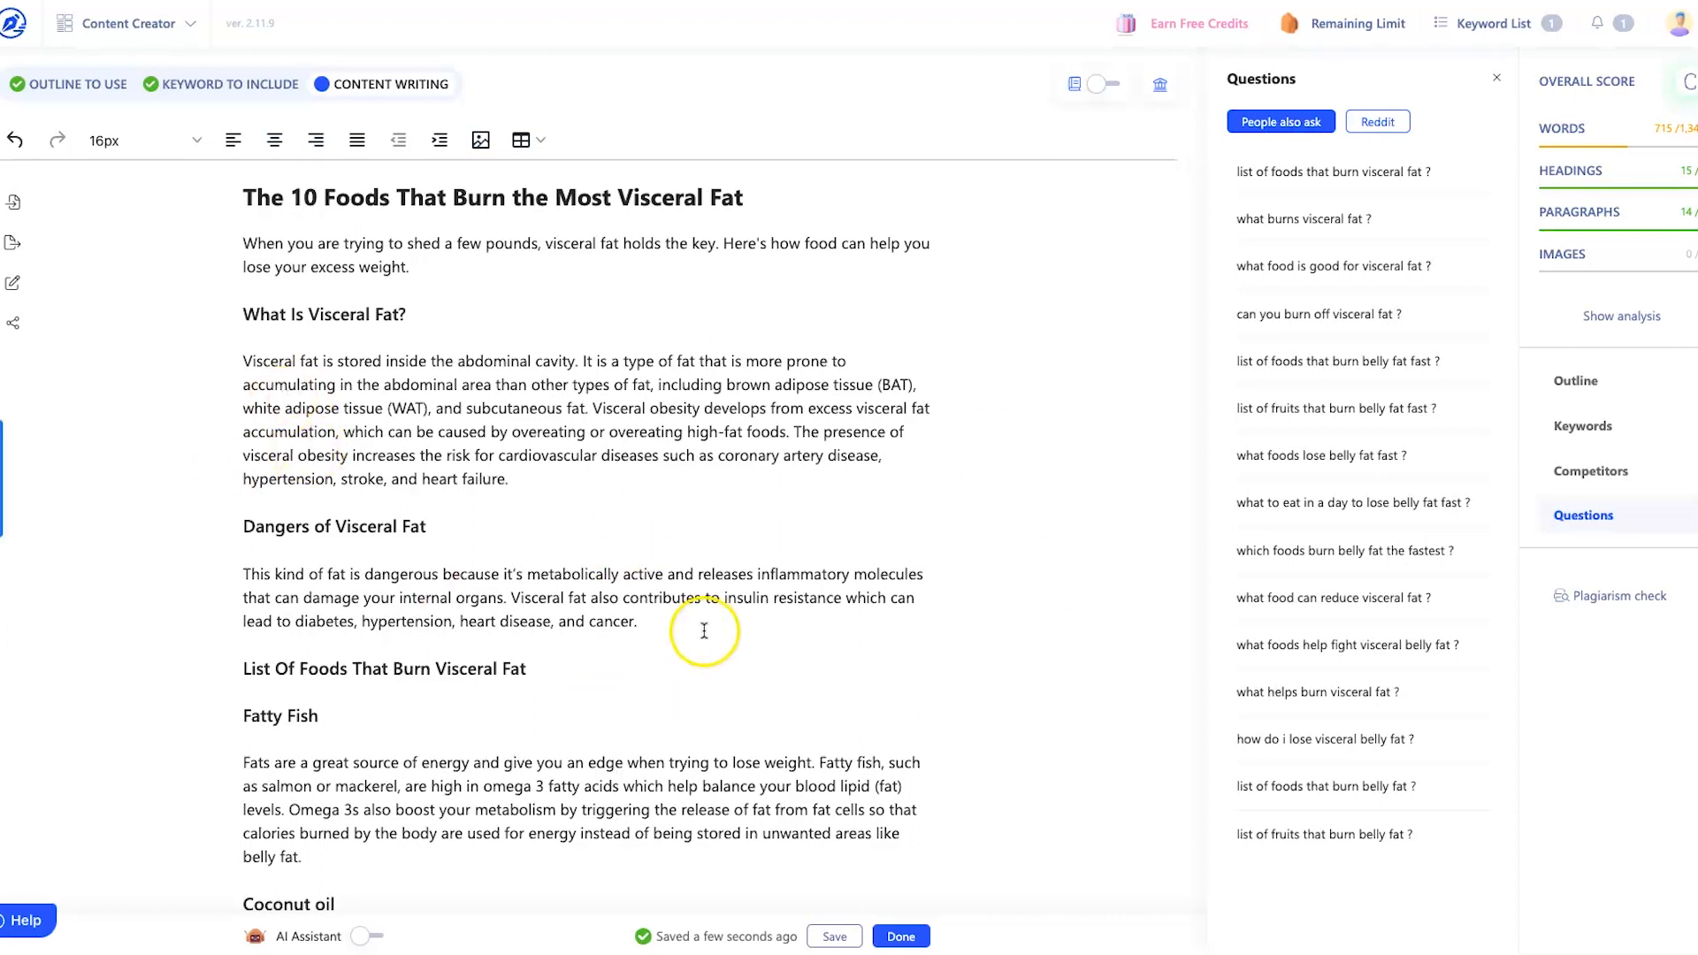
scroll(704, 631, "down", 15)
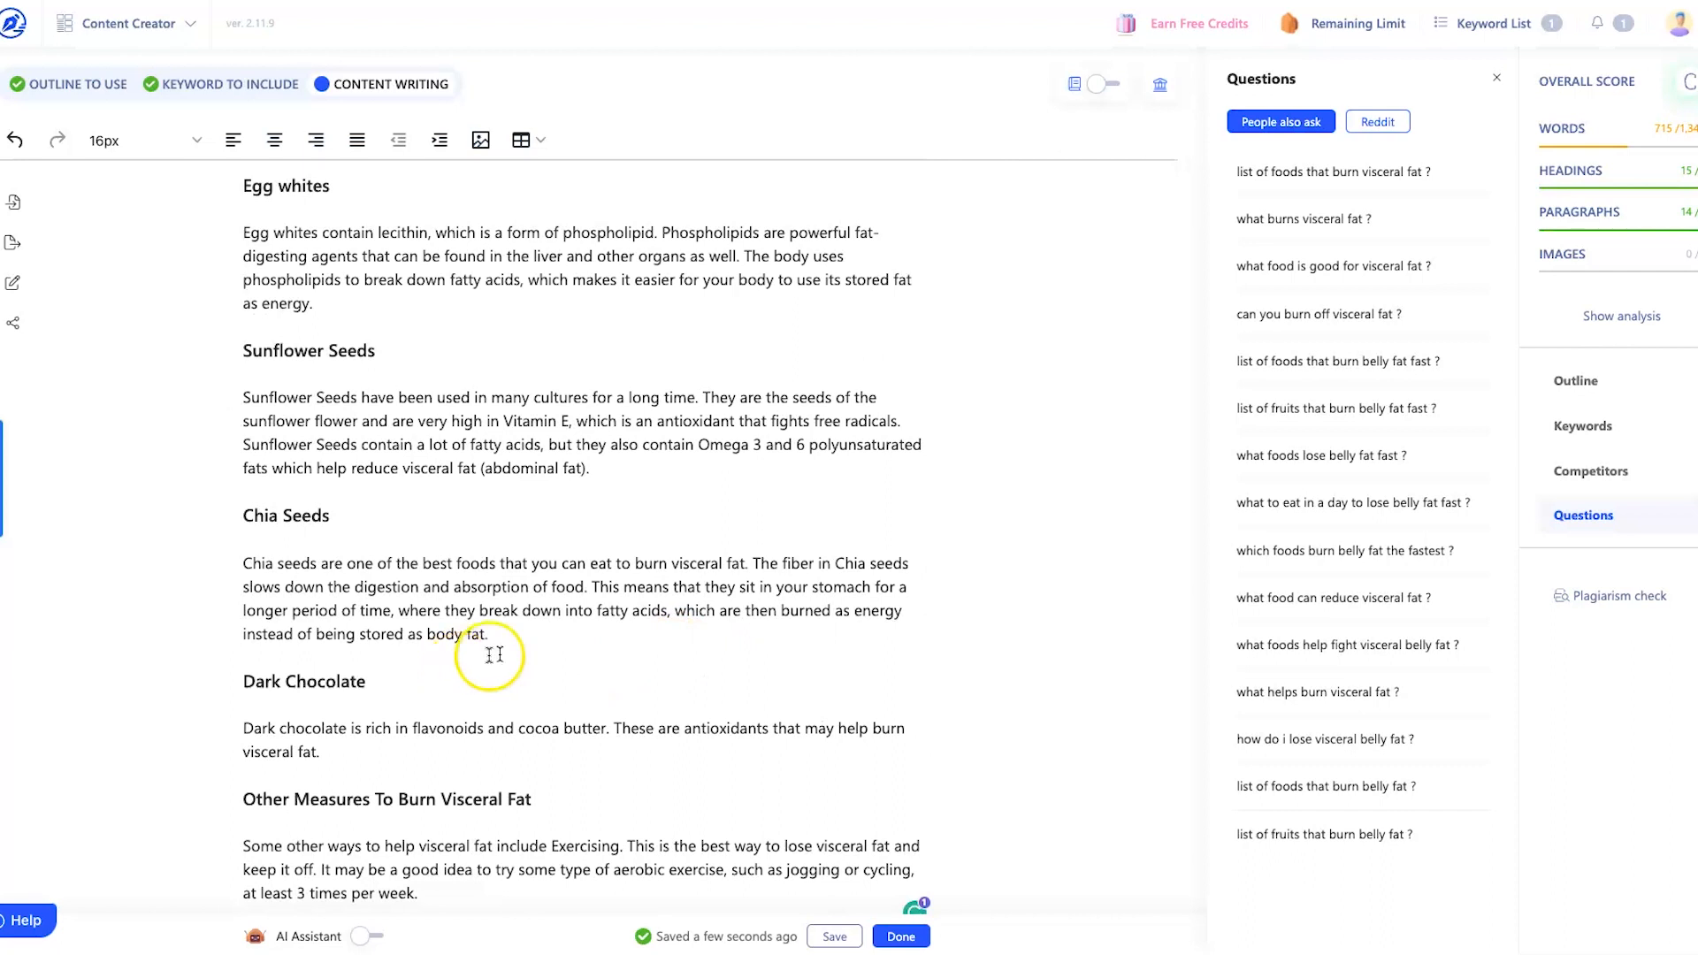
scroll(301, 468, "up", 10)
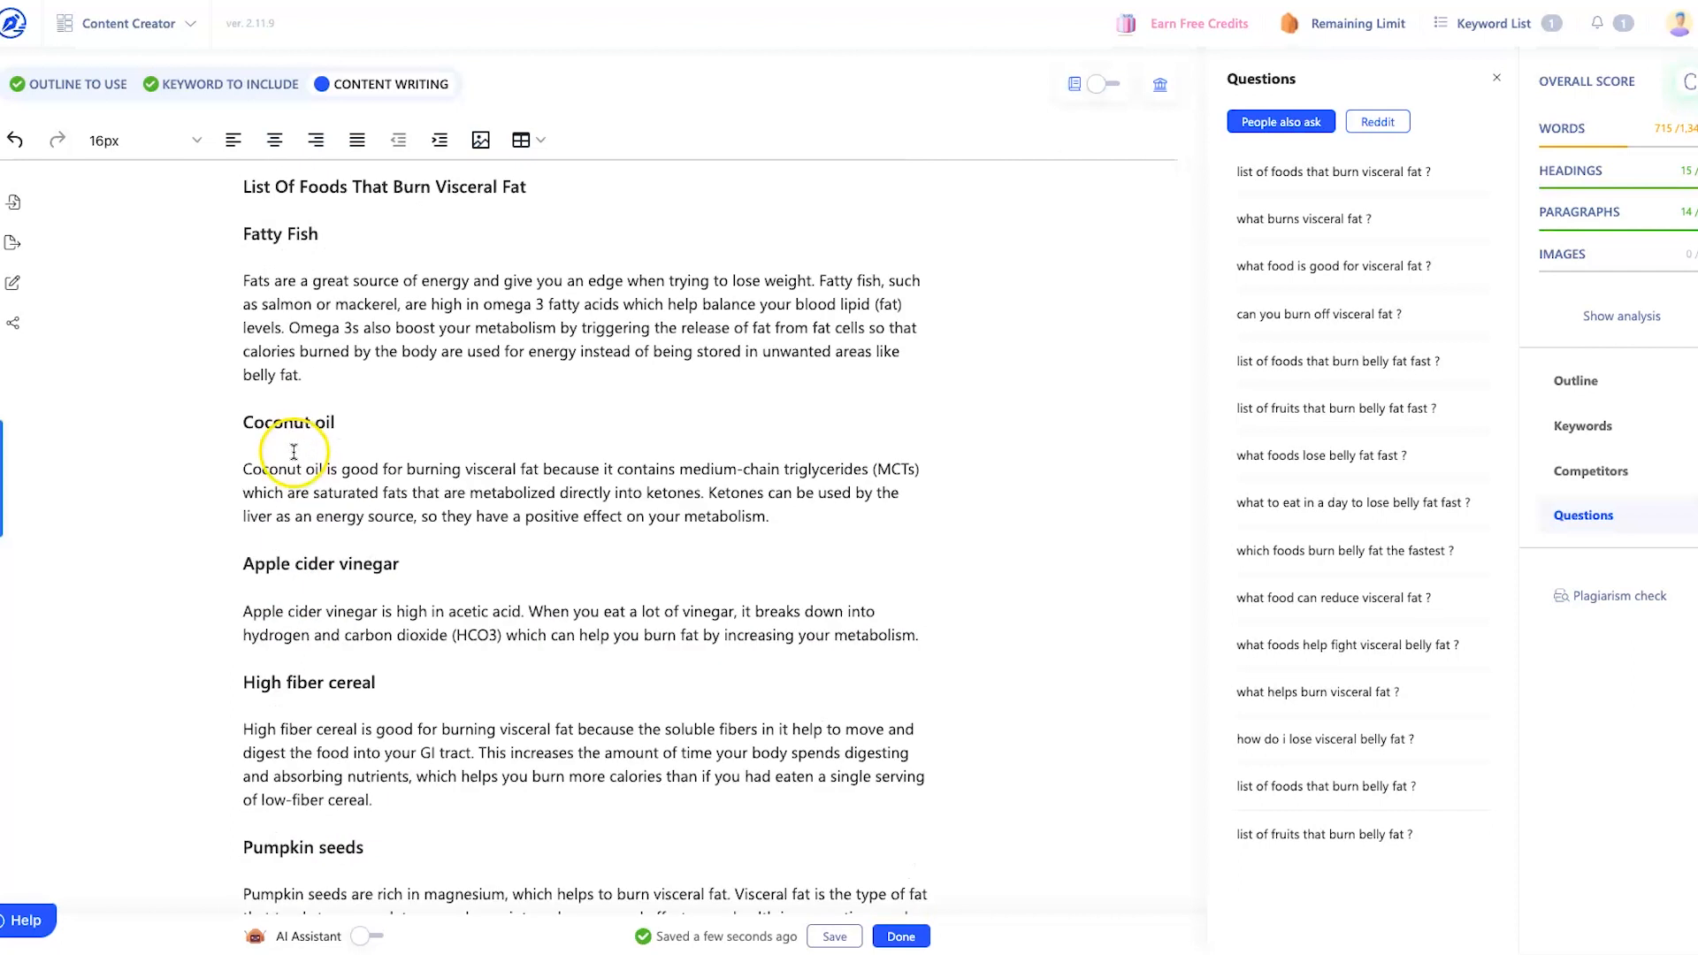
scroll(293, 452, "up", 5)
left_click_drag(234, 197, 667, 277)
scroll(554, 659, "down", 8)
scroll(761, 628, "down", 7)
left_click(542, 265)
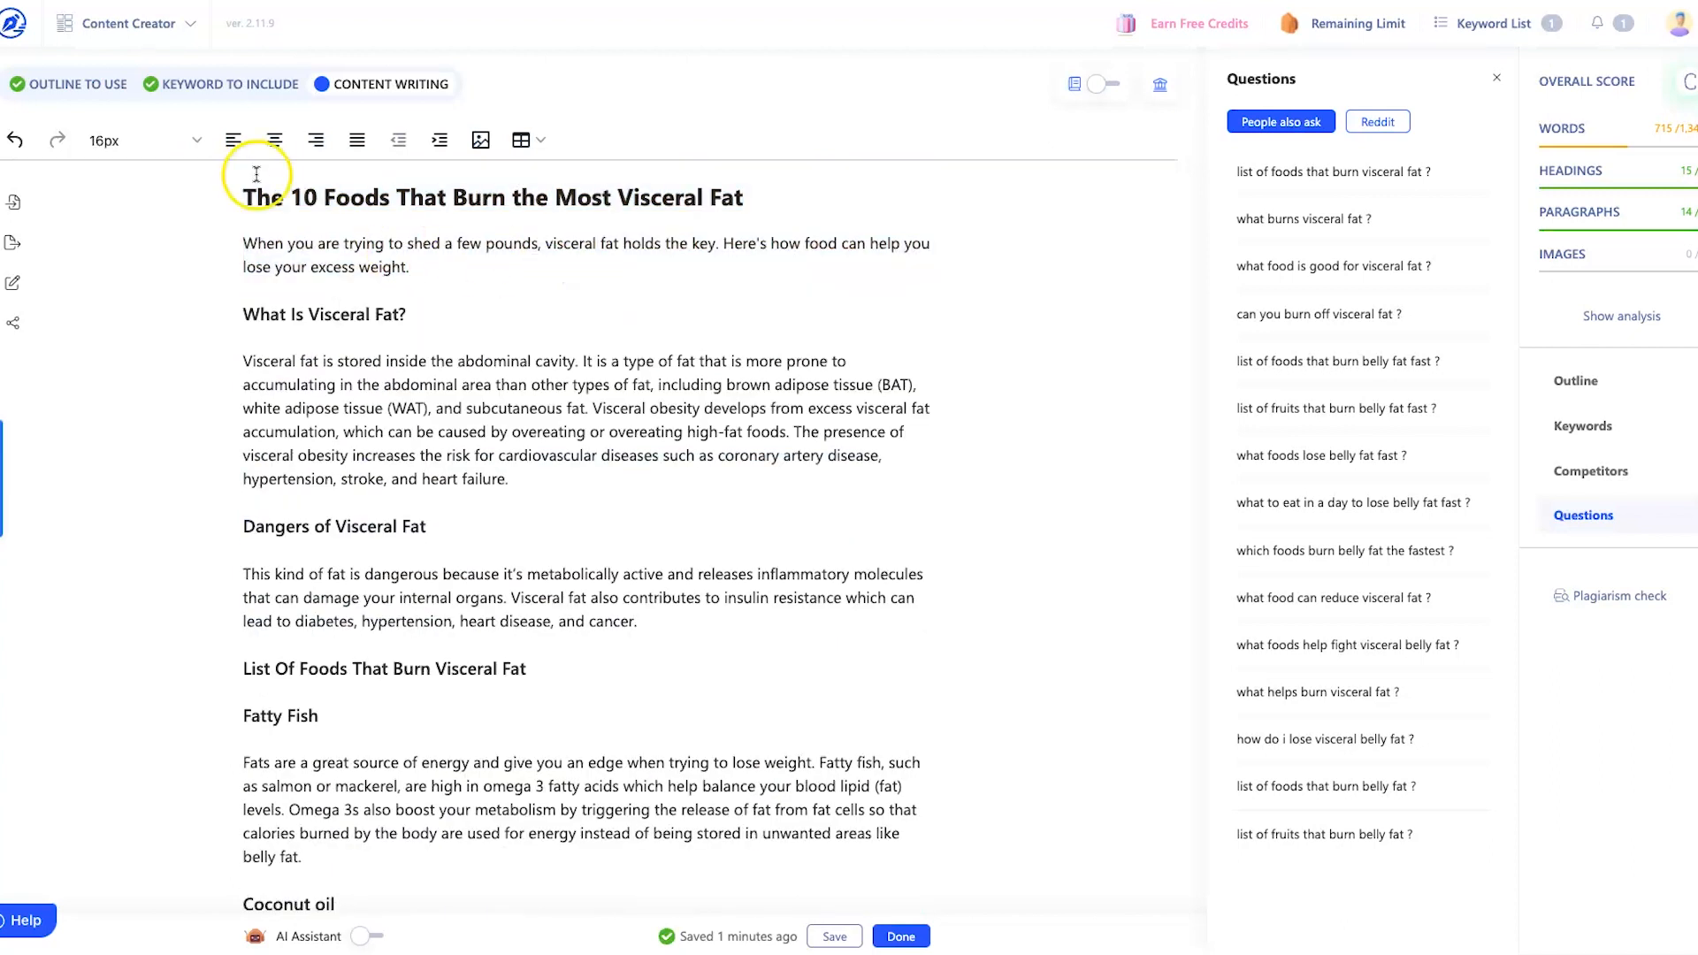